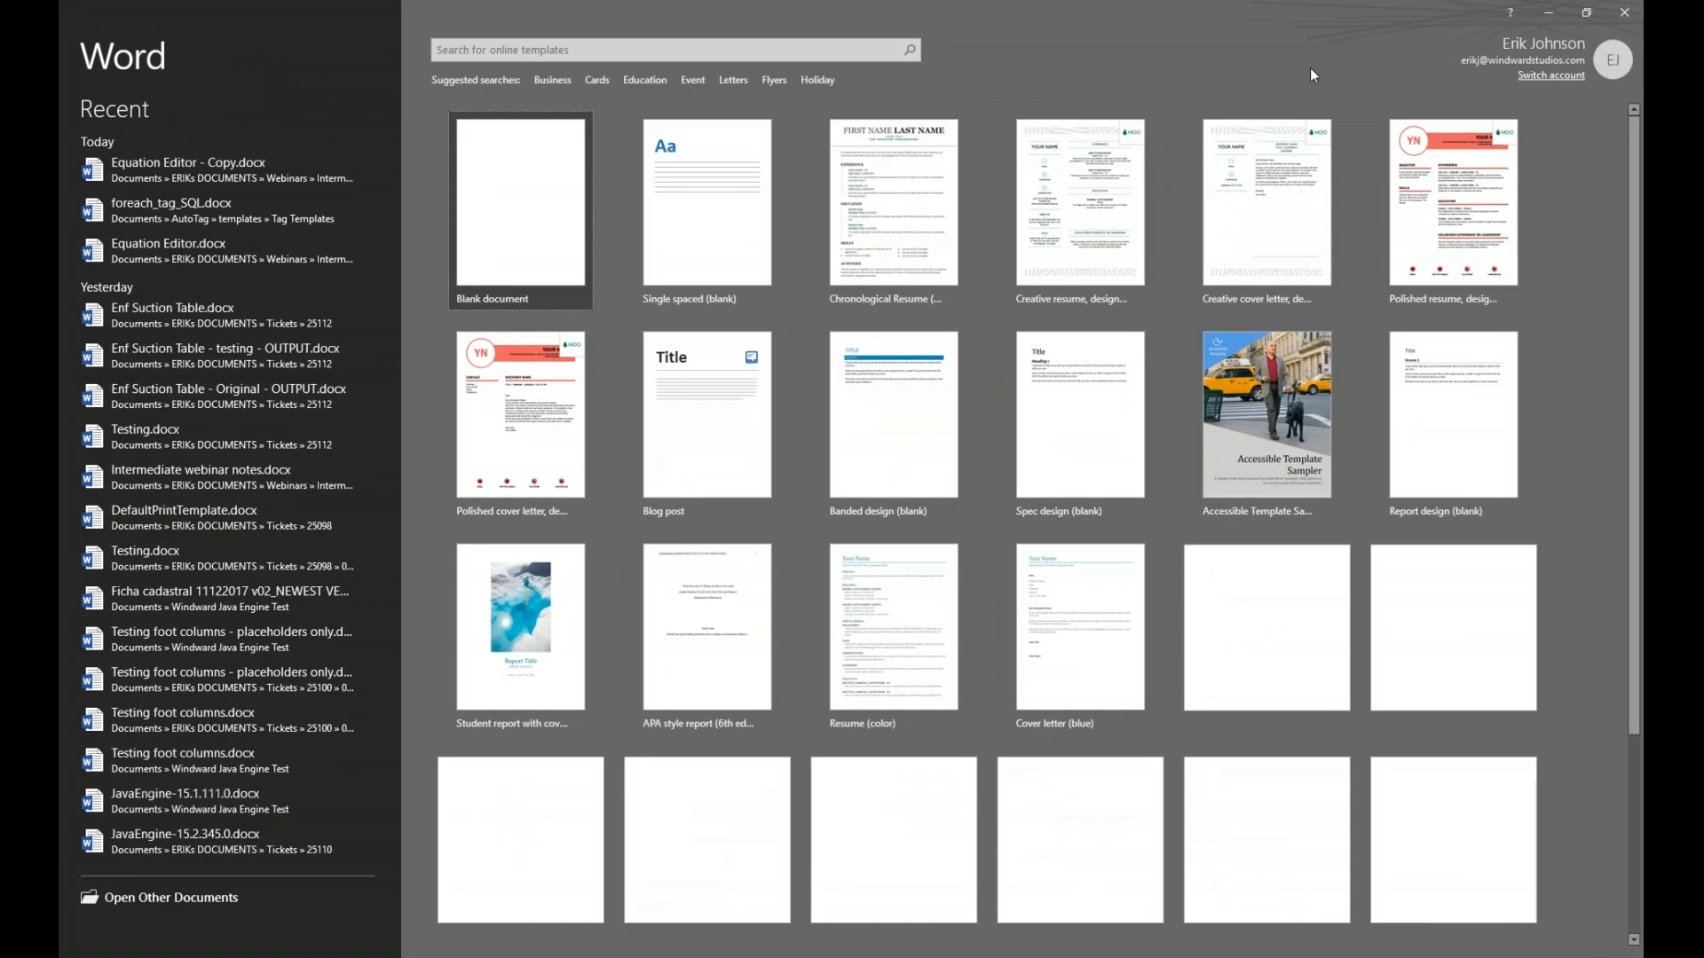
Create a blank document and bring up the AutoTag Samples guide of sample templates
left_click(567, 188)
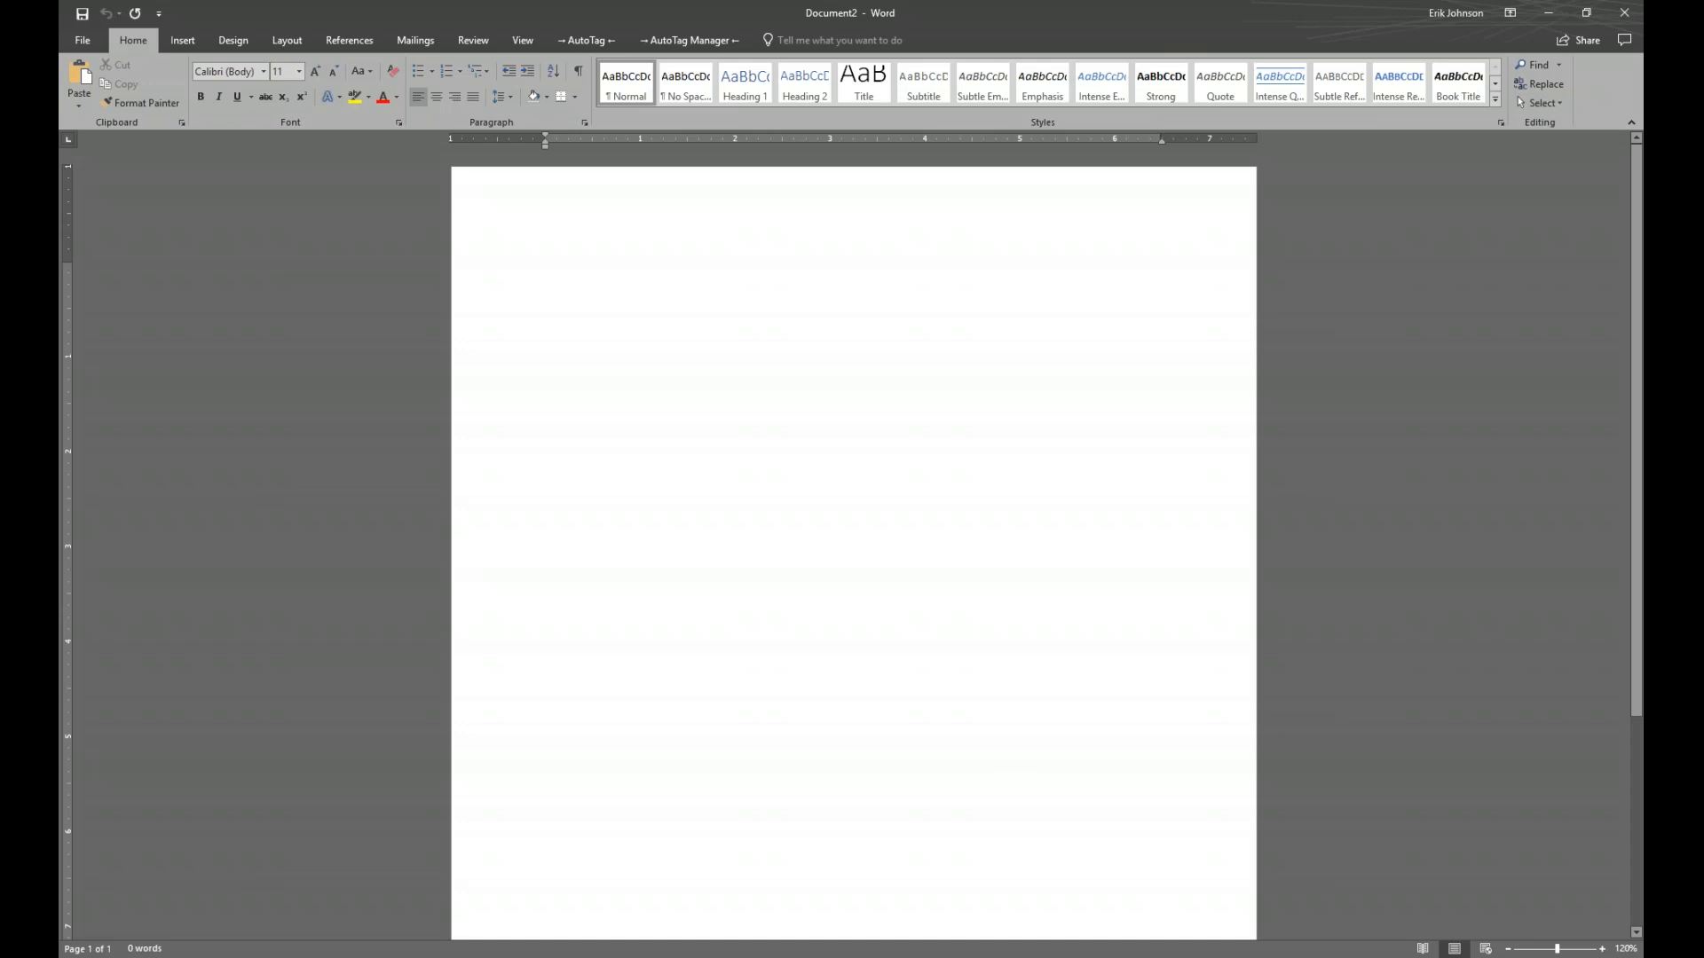
left_click(575, 39)
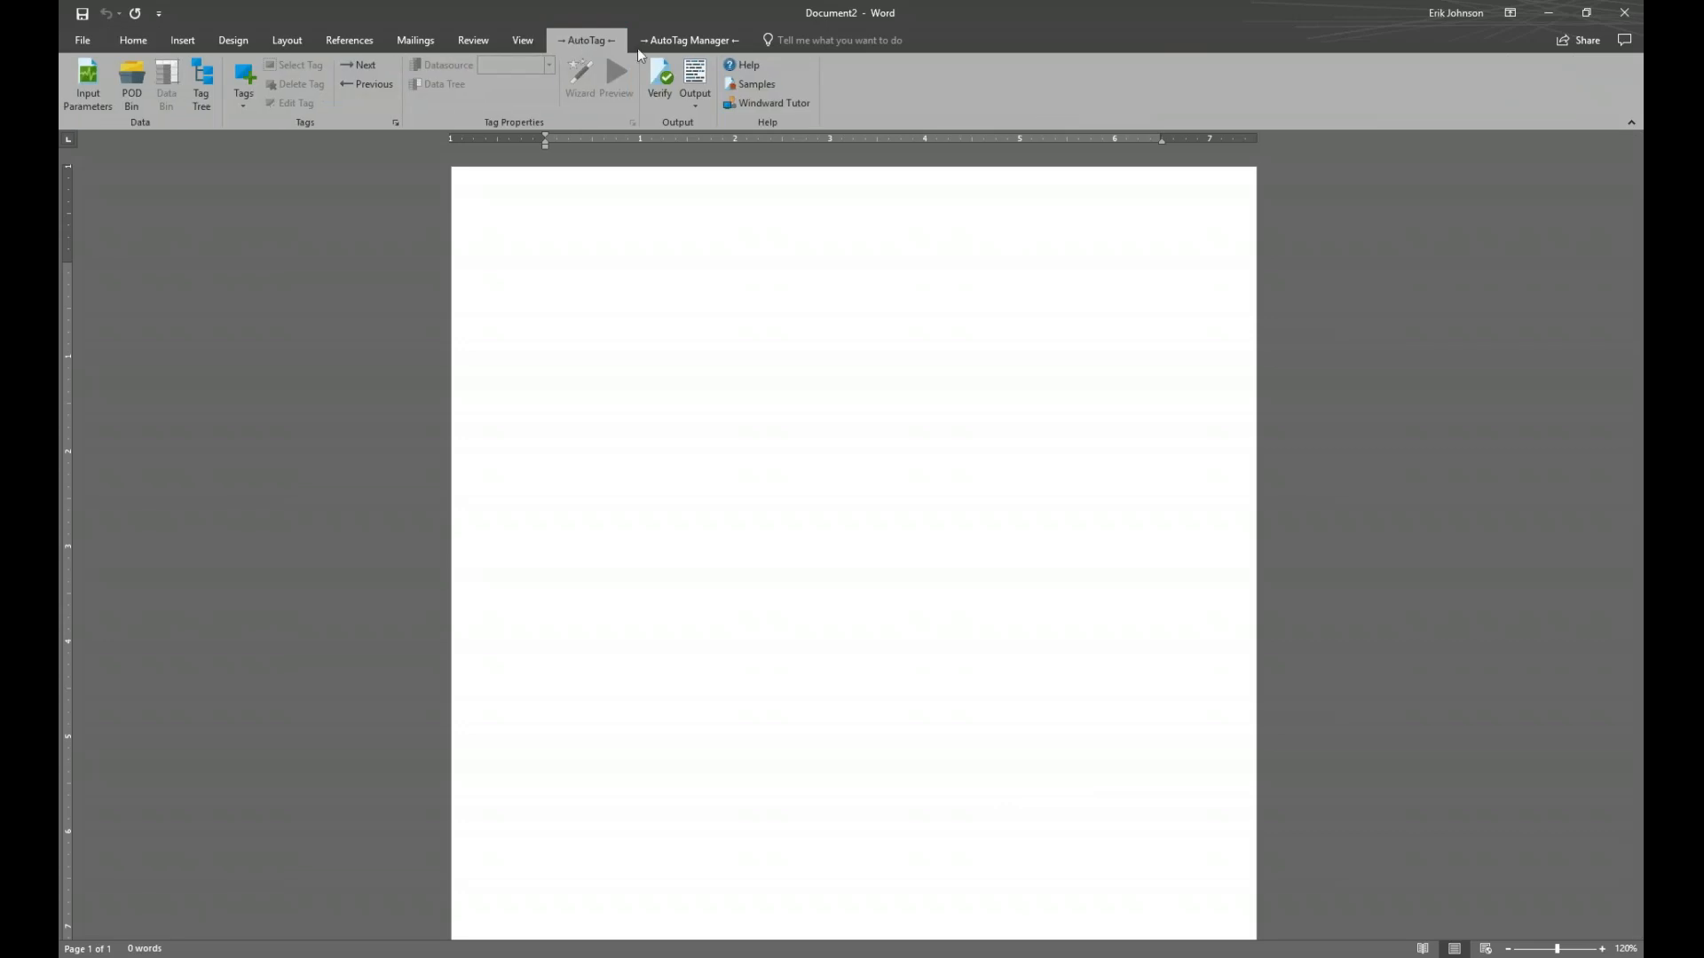
left_click(744, 85)
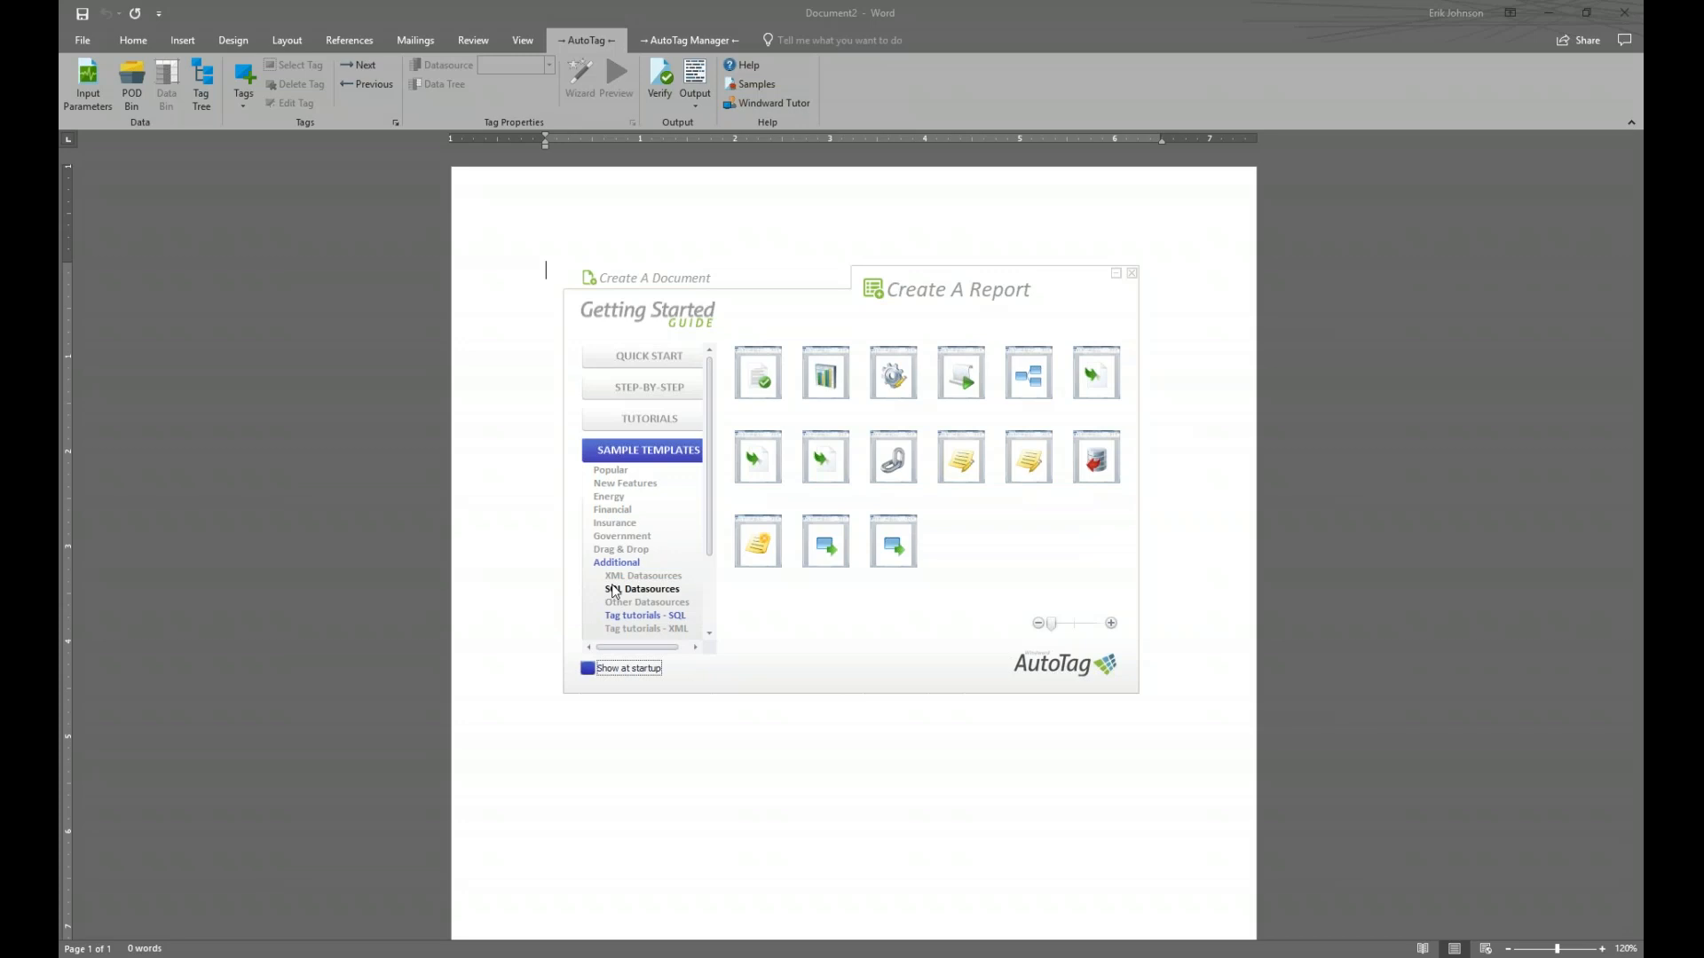
Open the ForEach Tag template from Tag tutorials - SQL as foreach_tag_SQL.docx
mouse_move(954, 376)
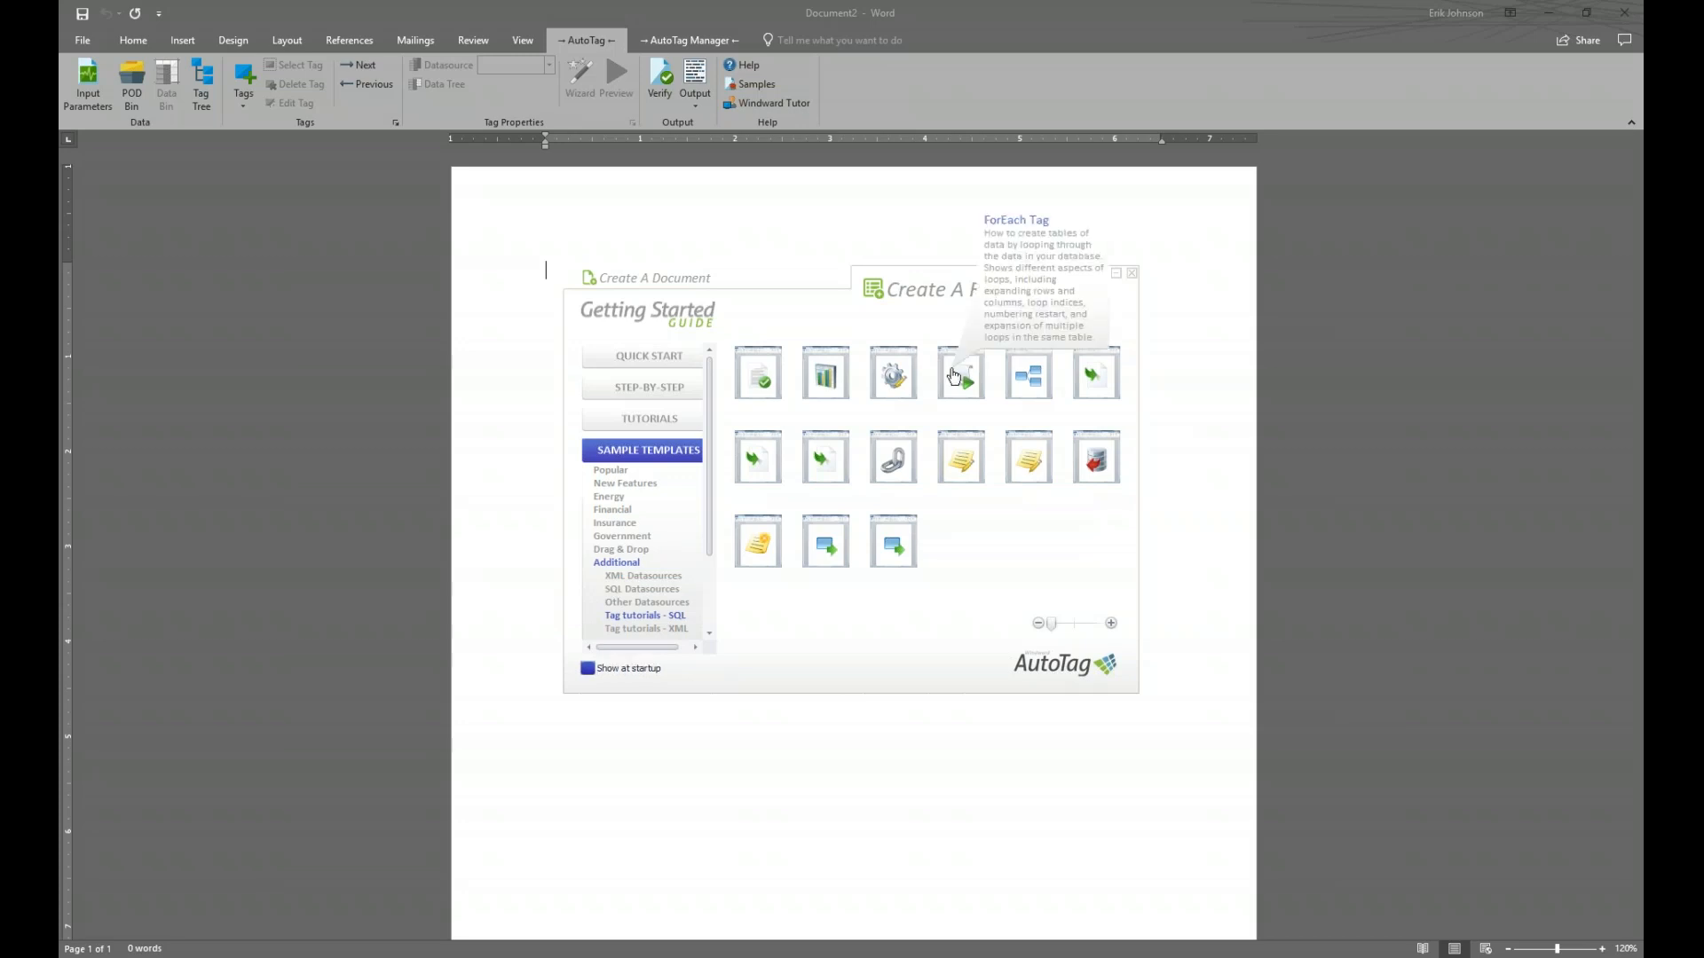
left_click(953, 376)
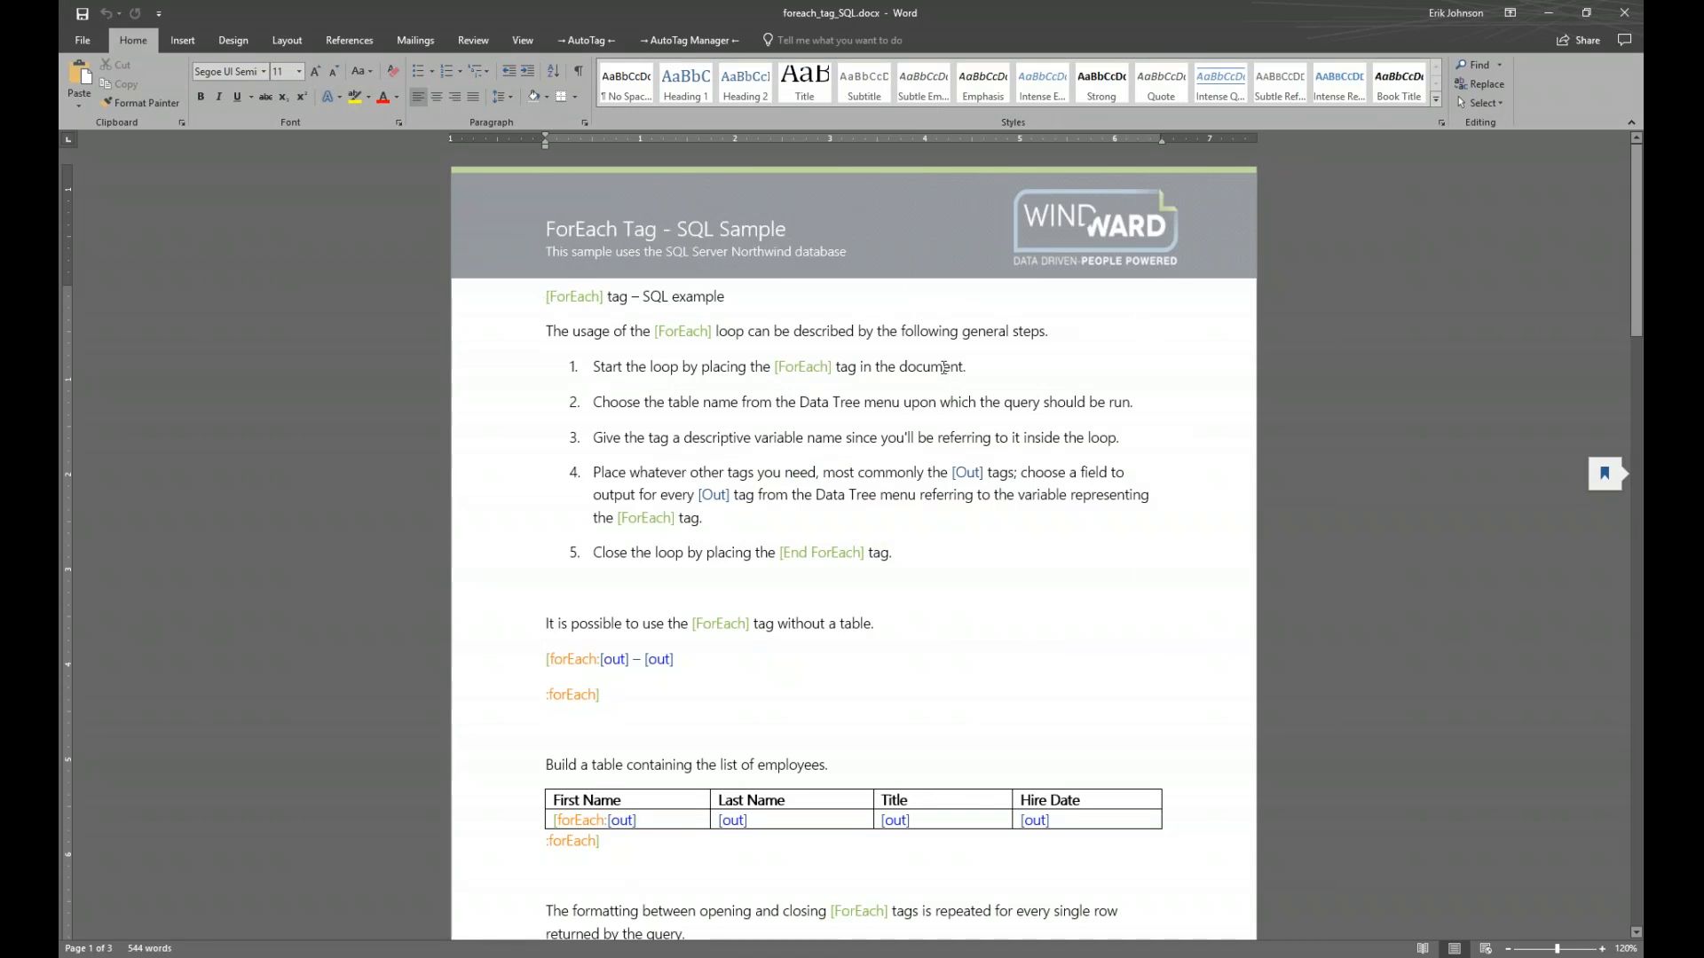
scroll(928, 377, "down", 3)
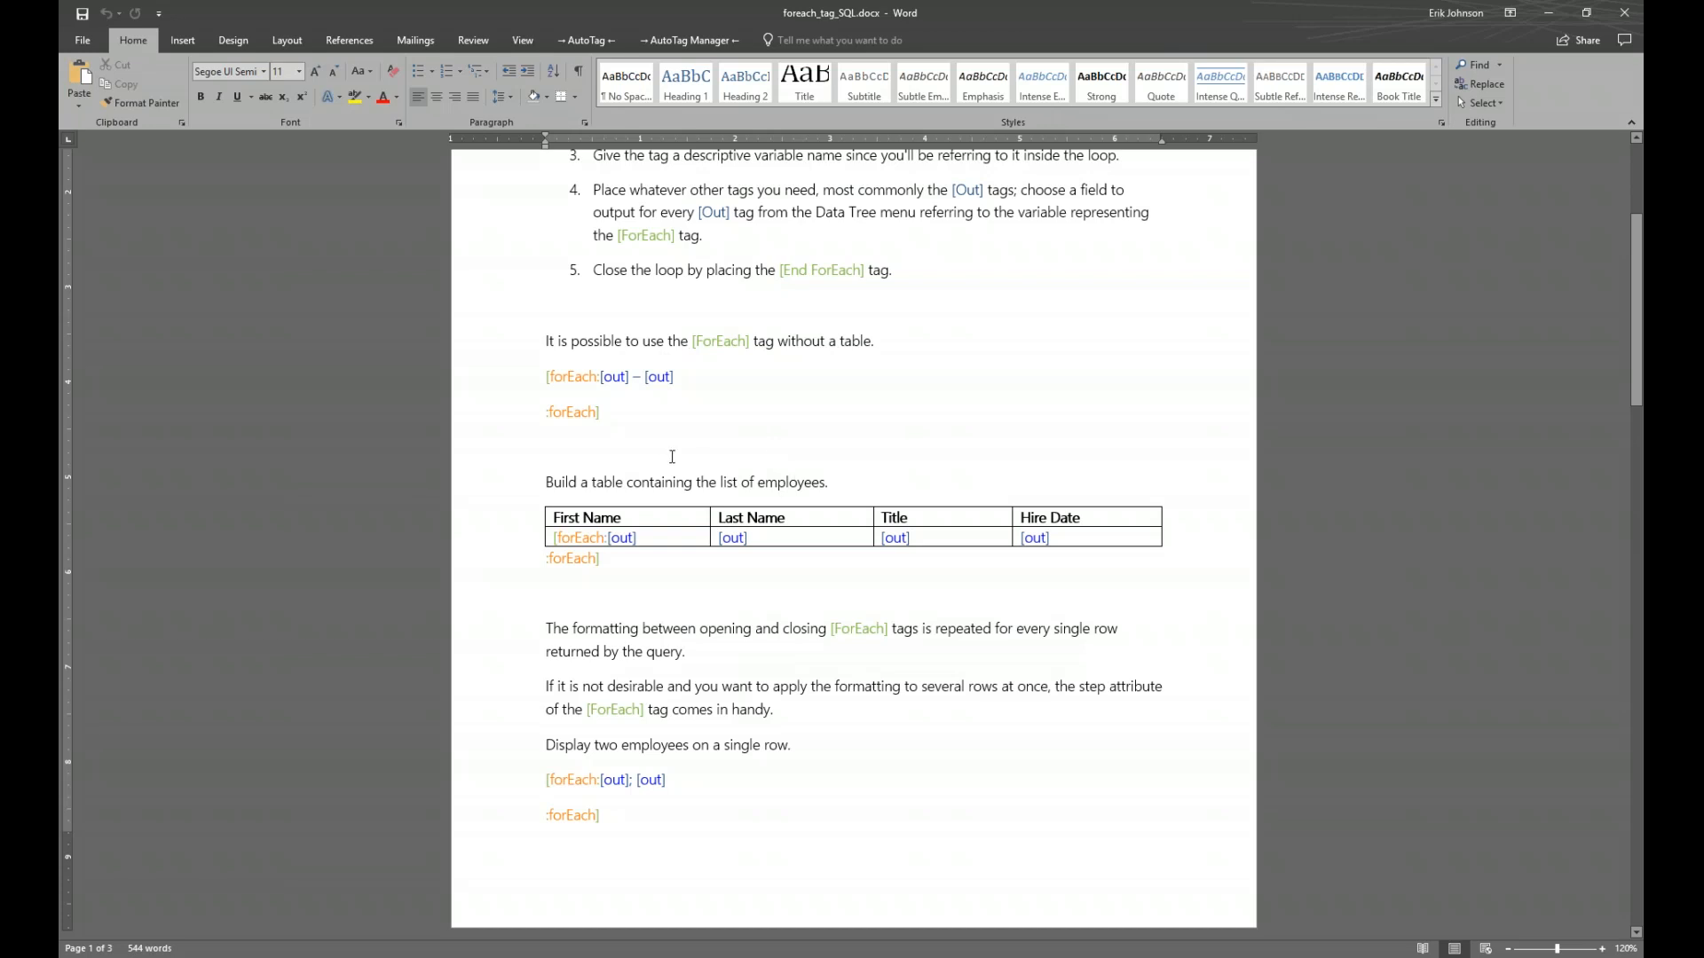
mouse_move(585, 536)
left_click(571, 379)
Preview the forEach tag's SQL query results, confirming it returns eight categories
left_click(582, 39)
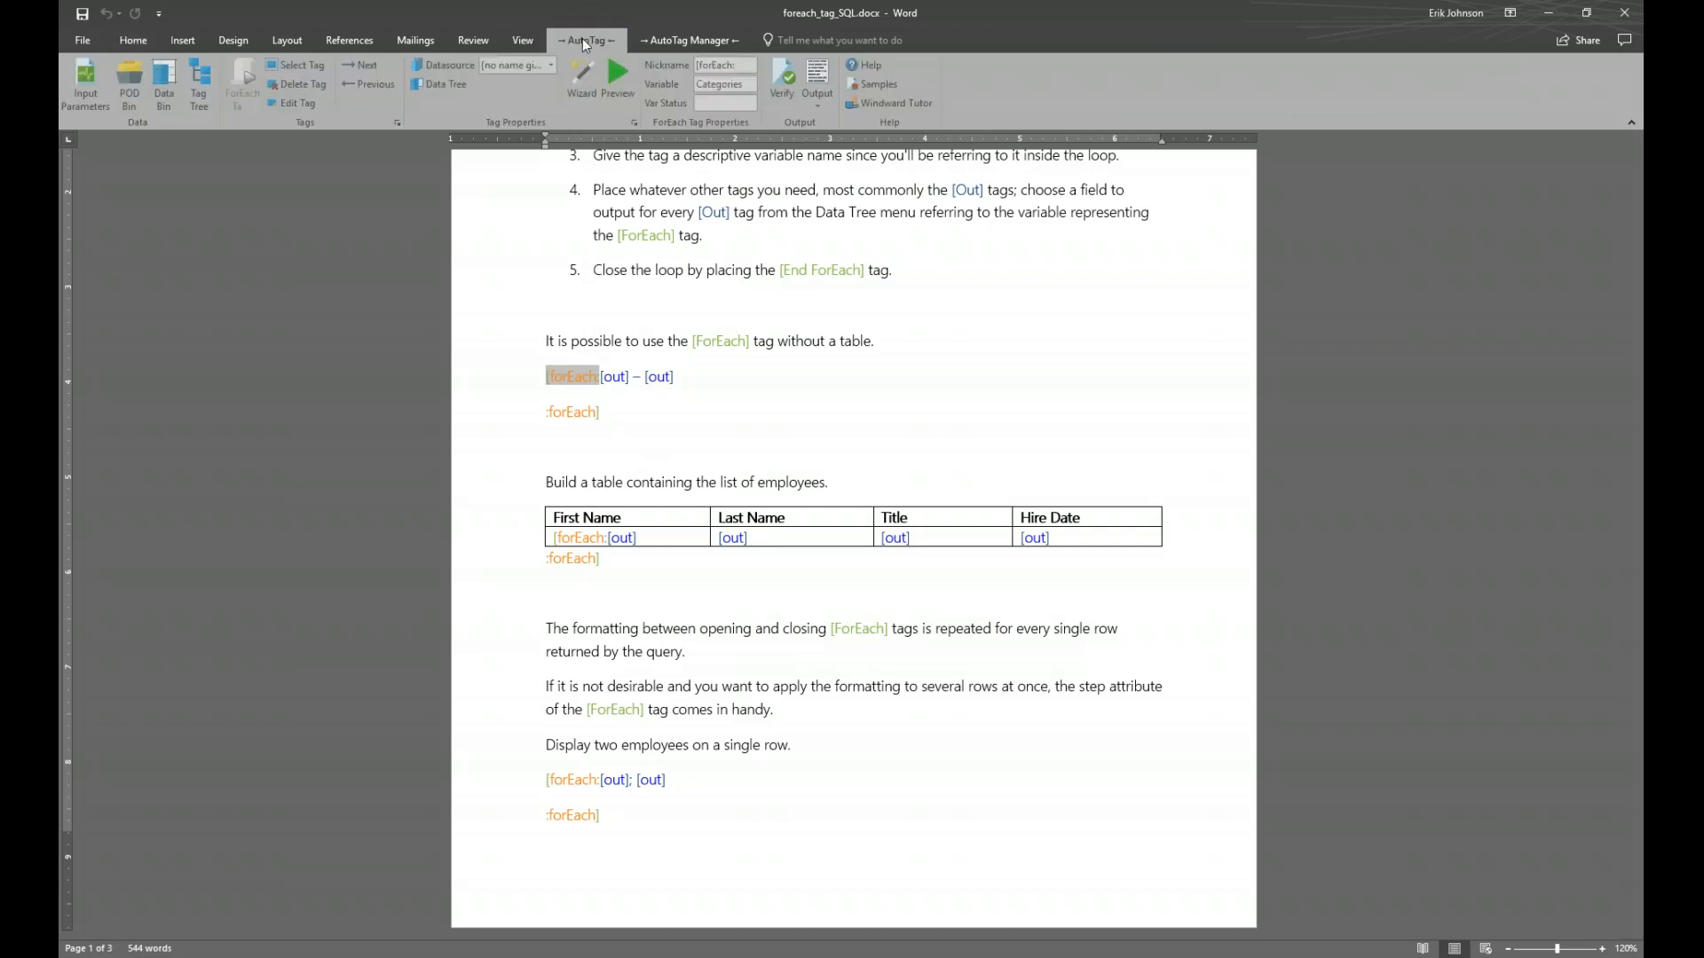
left_click(622, 75)
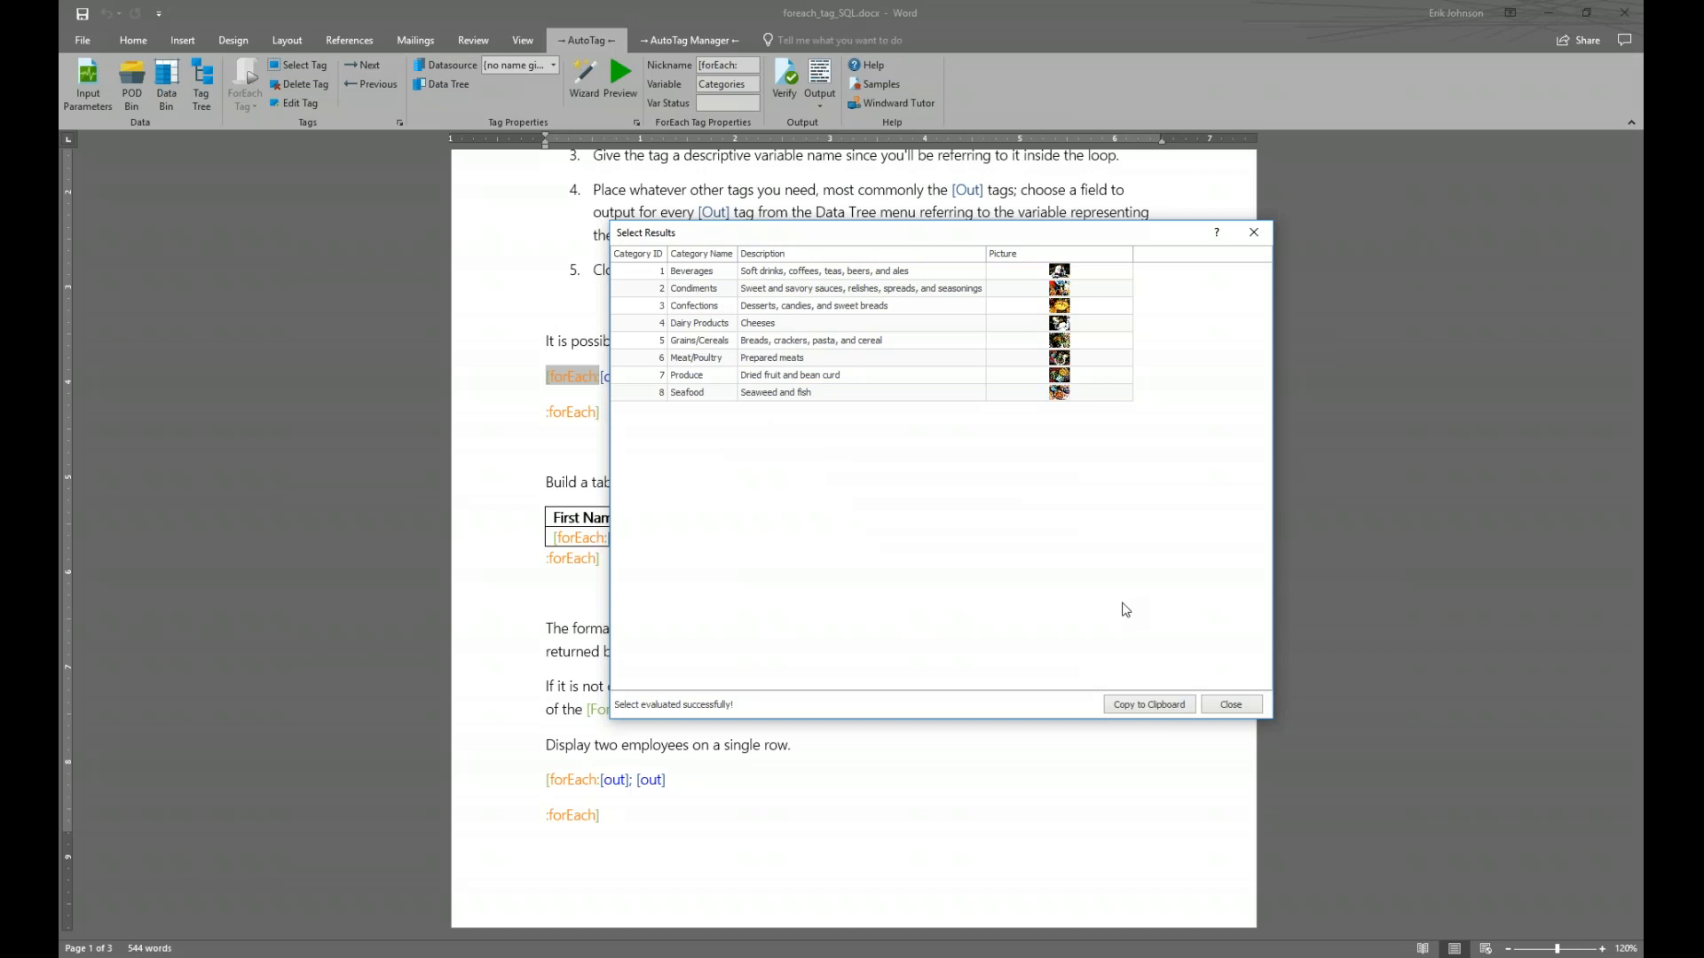
left_click(1230, 704)
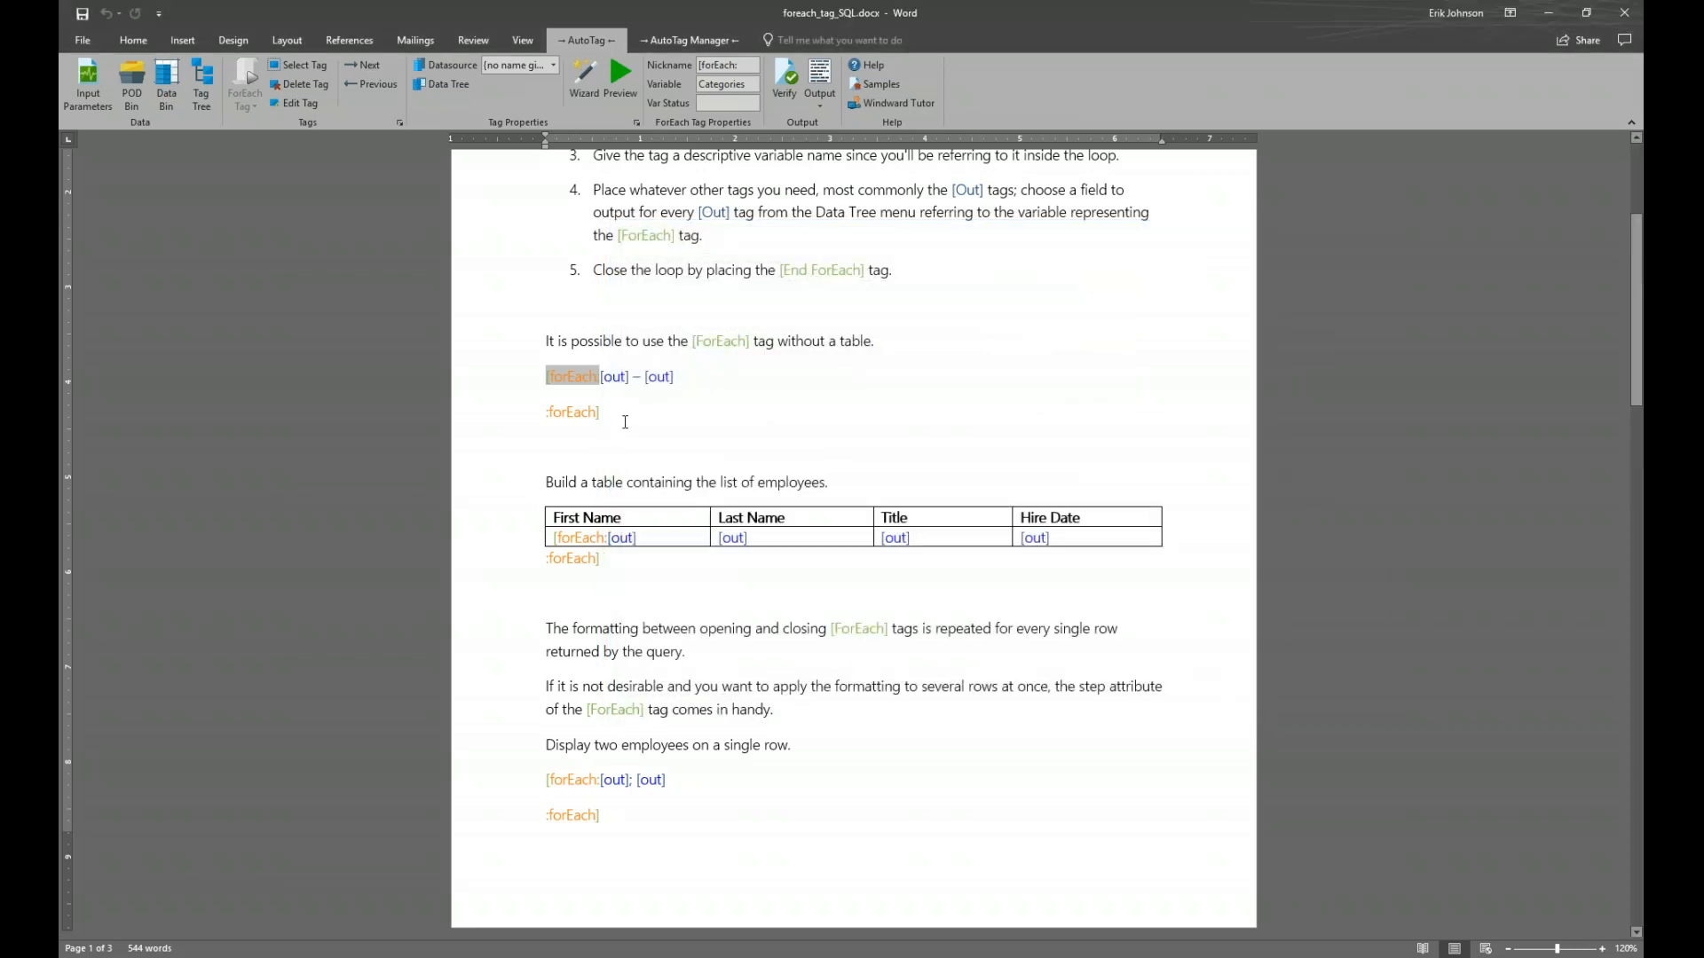
Preview both out tags in the loop, confirming the category IDs and category names
left_click(614, 378)
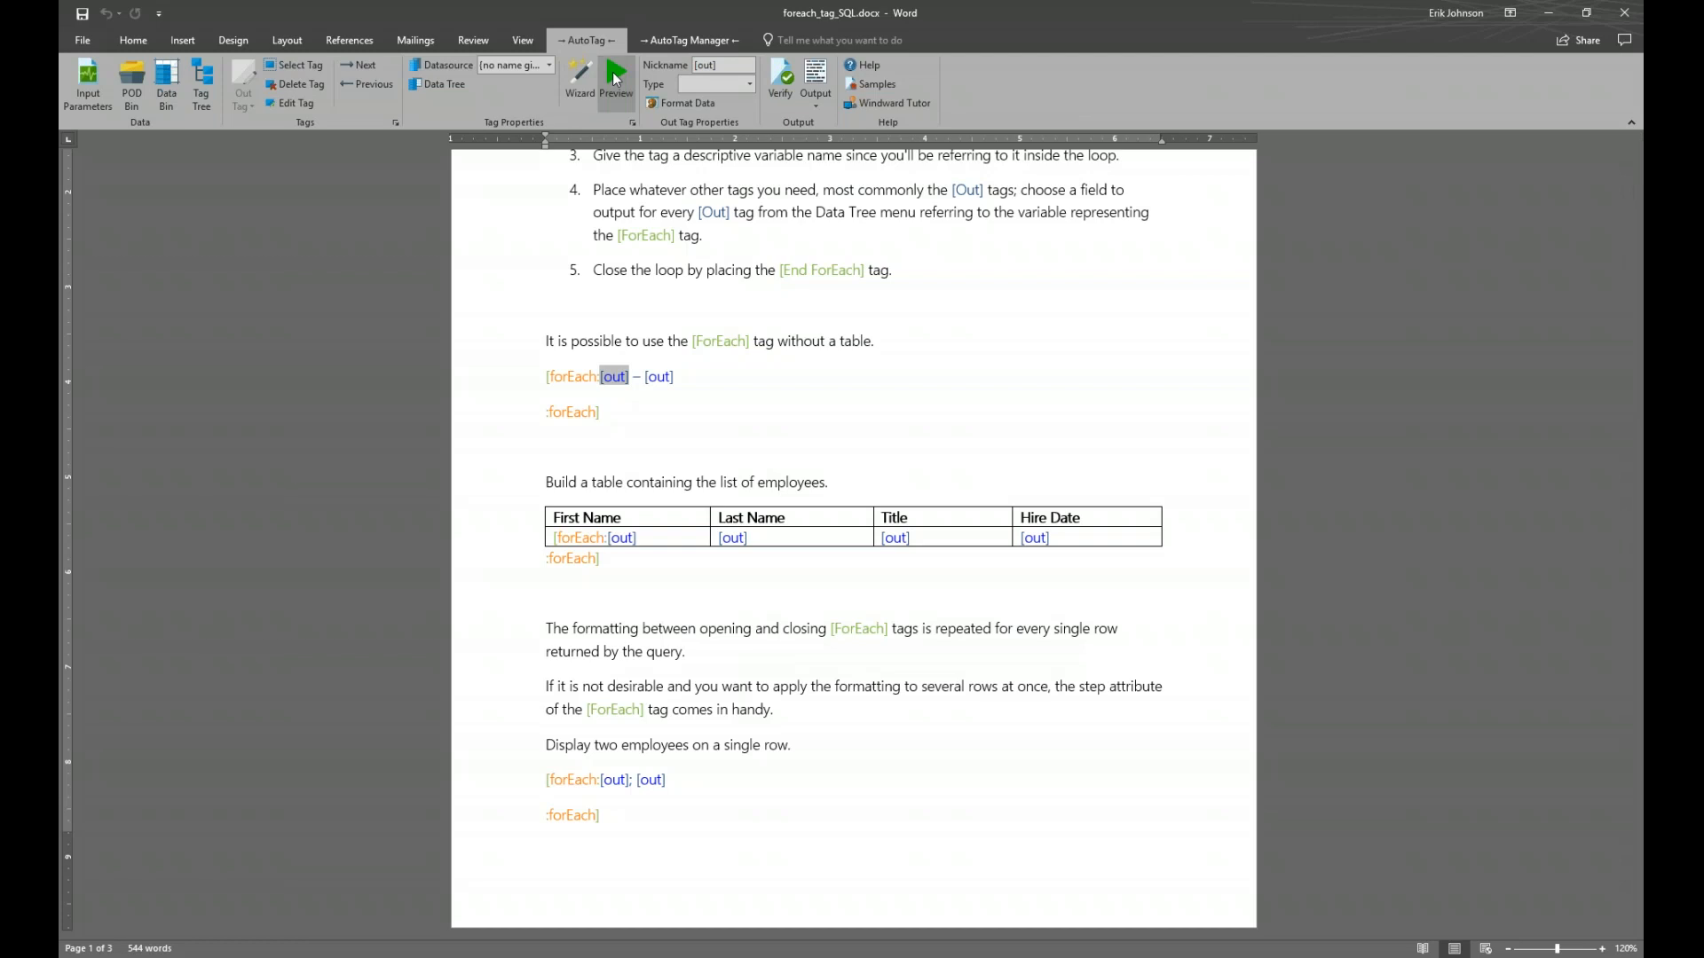
left_click(615, 78)
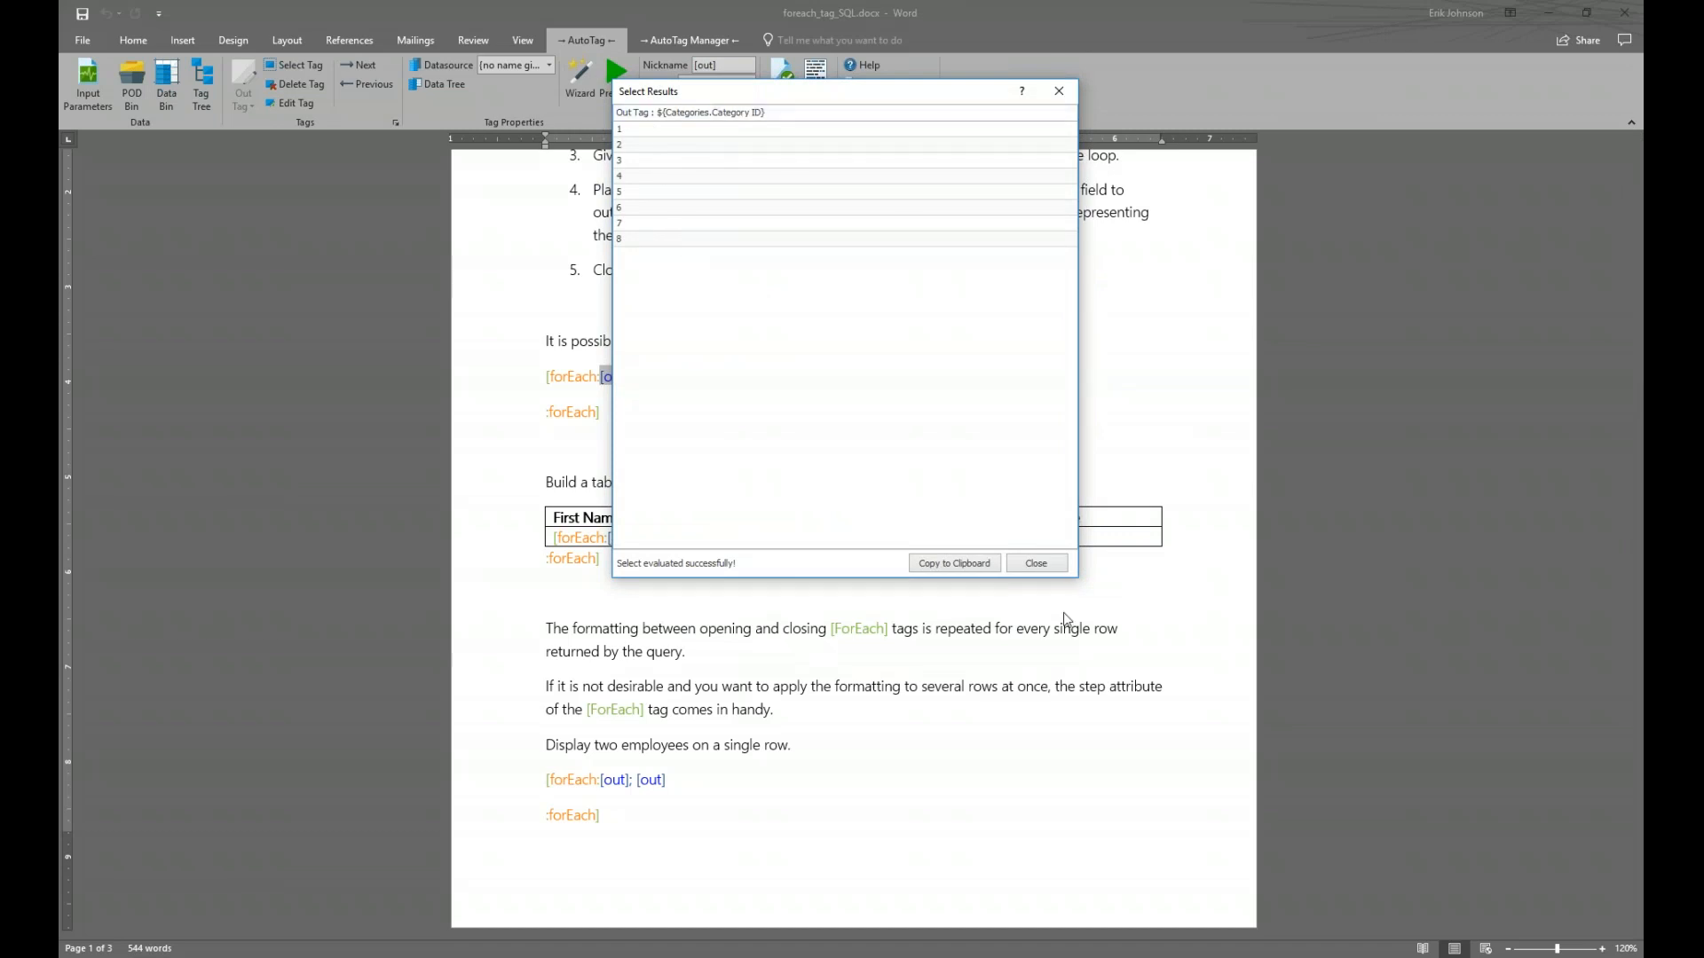
left_click(1060, 564)
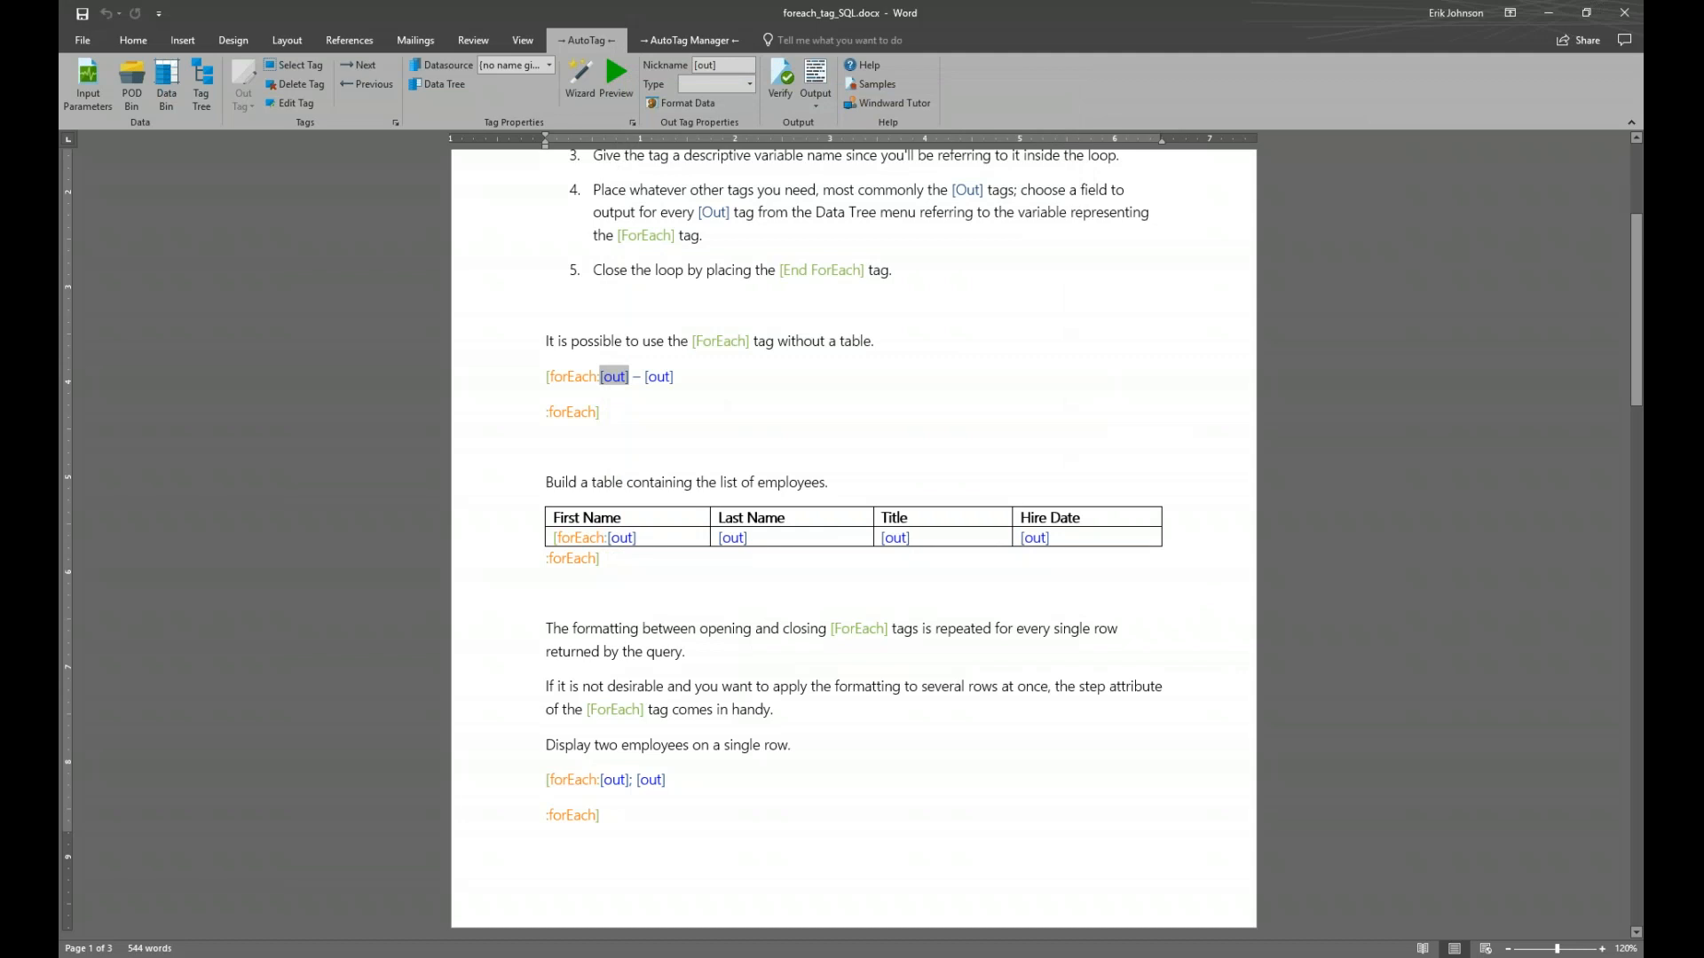
left_click(659, 377)
left_click(616, 75)
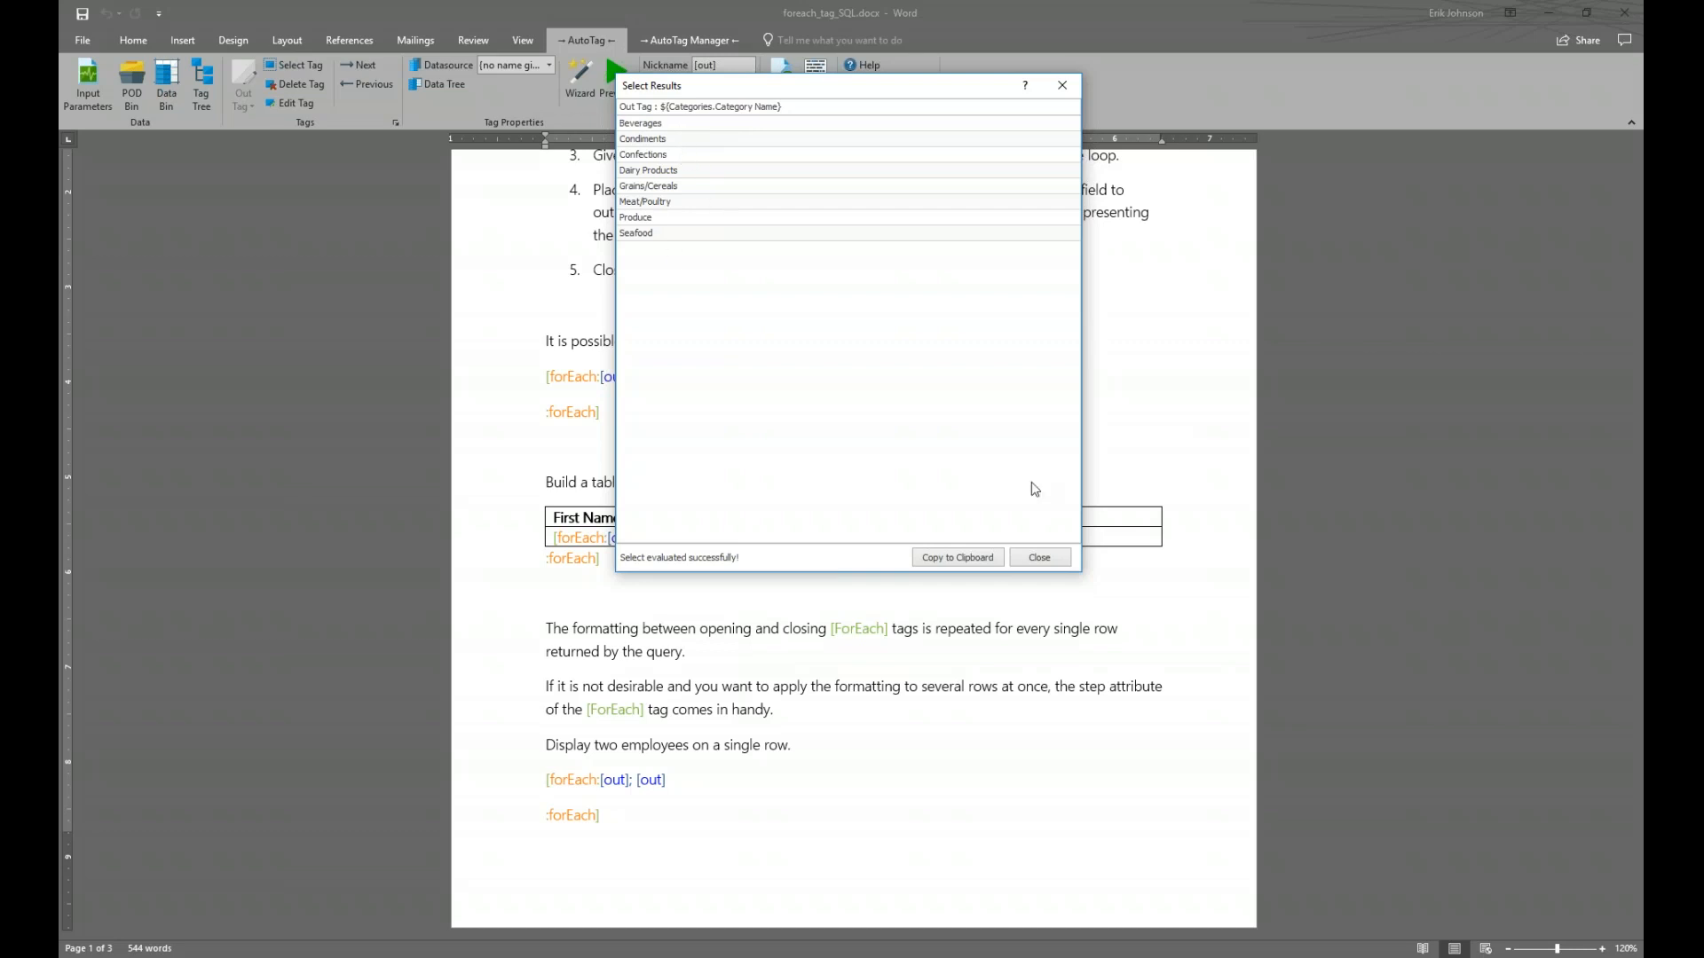
left_click(1047, 565)
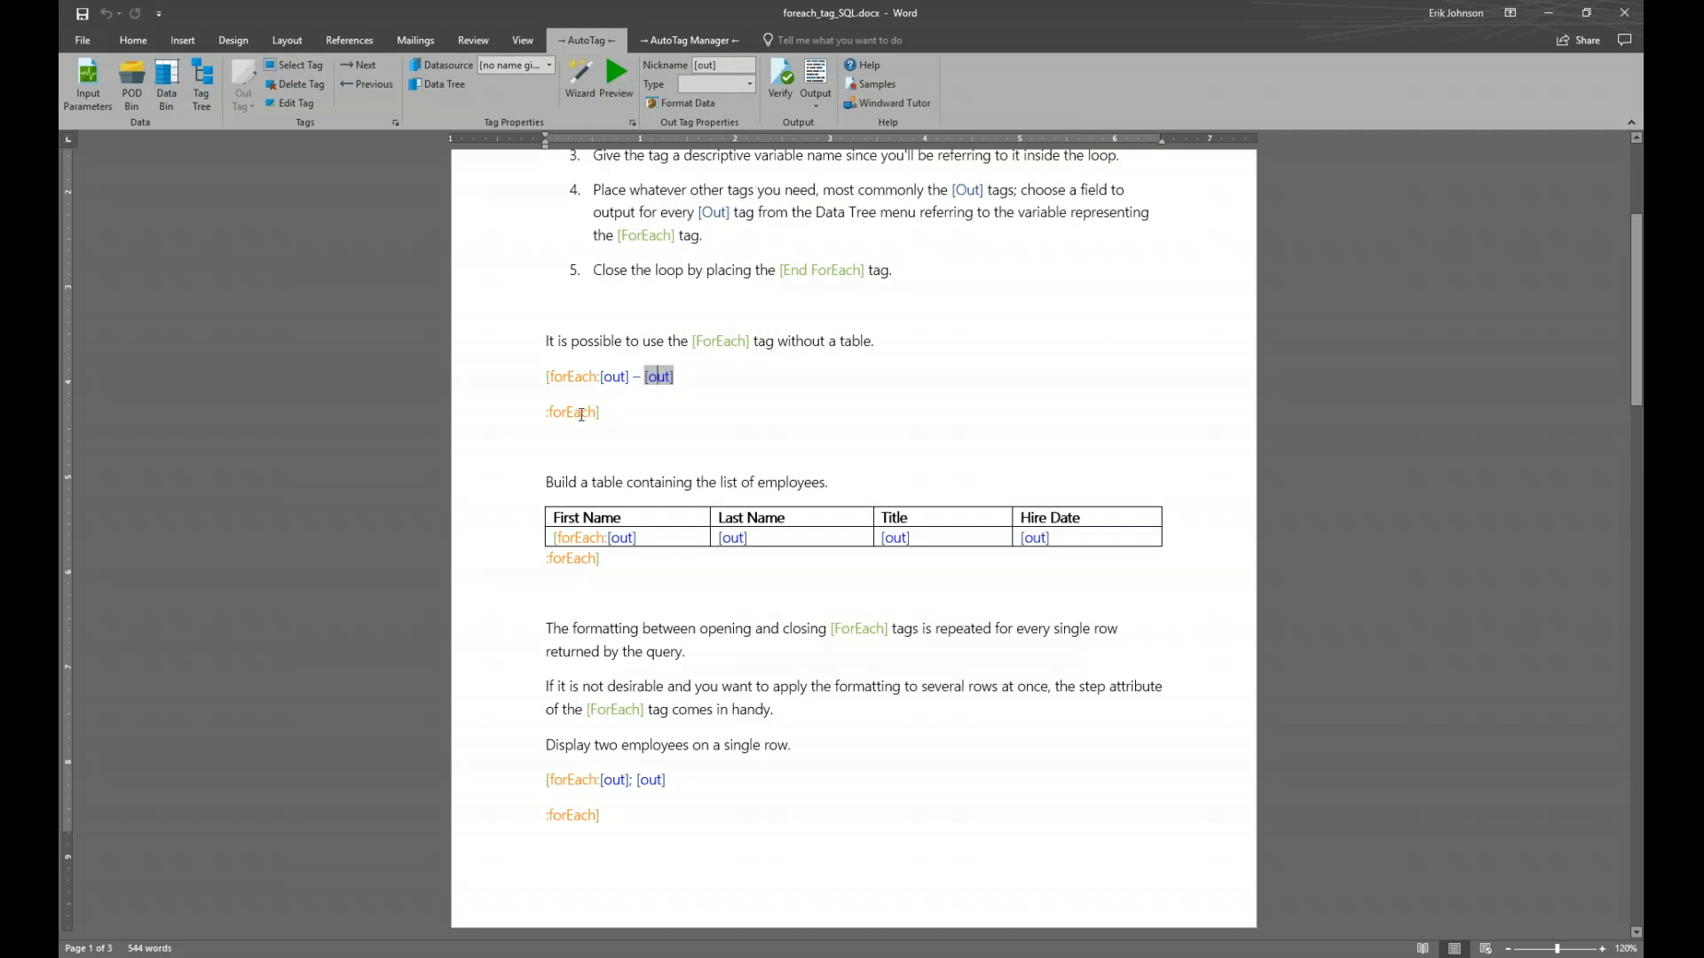
Generate the output report and snap it beside the template for comparison
left_click(596, 413)
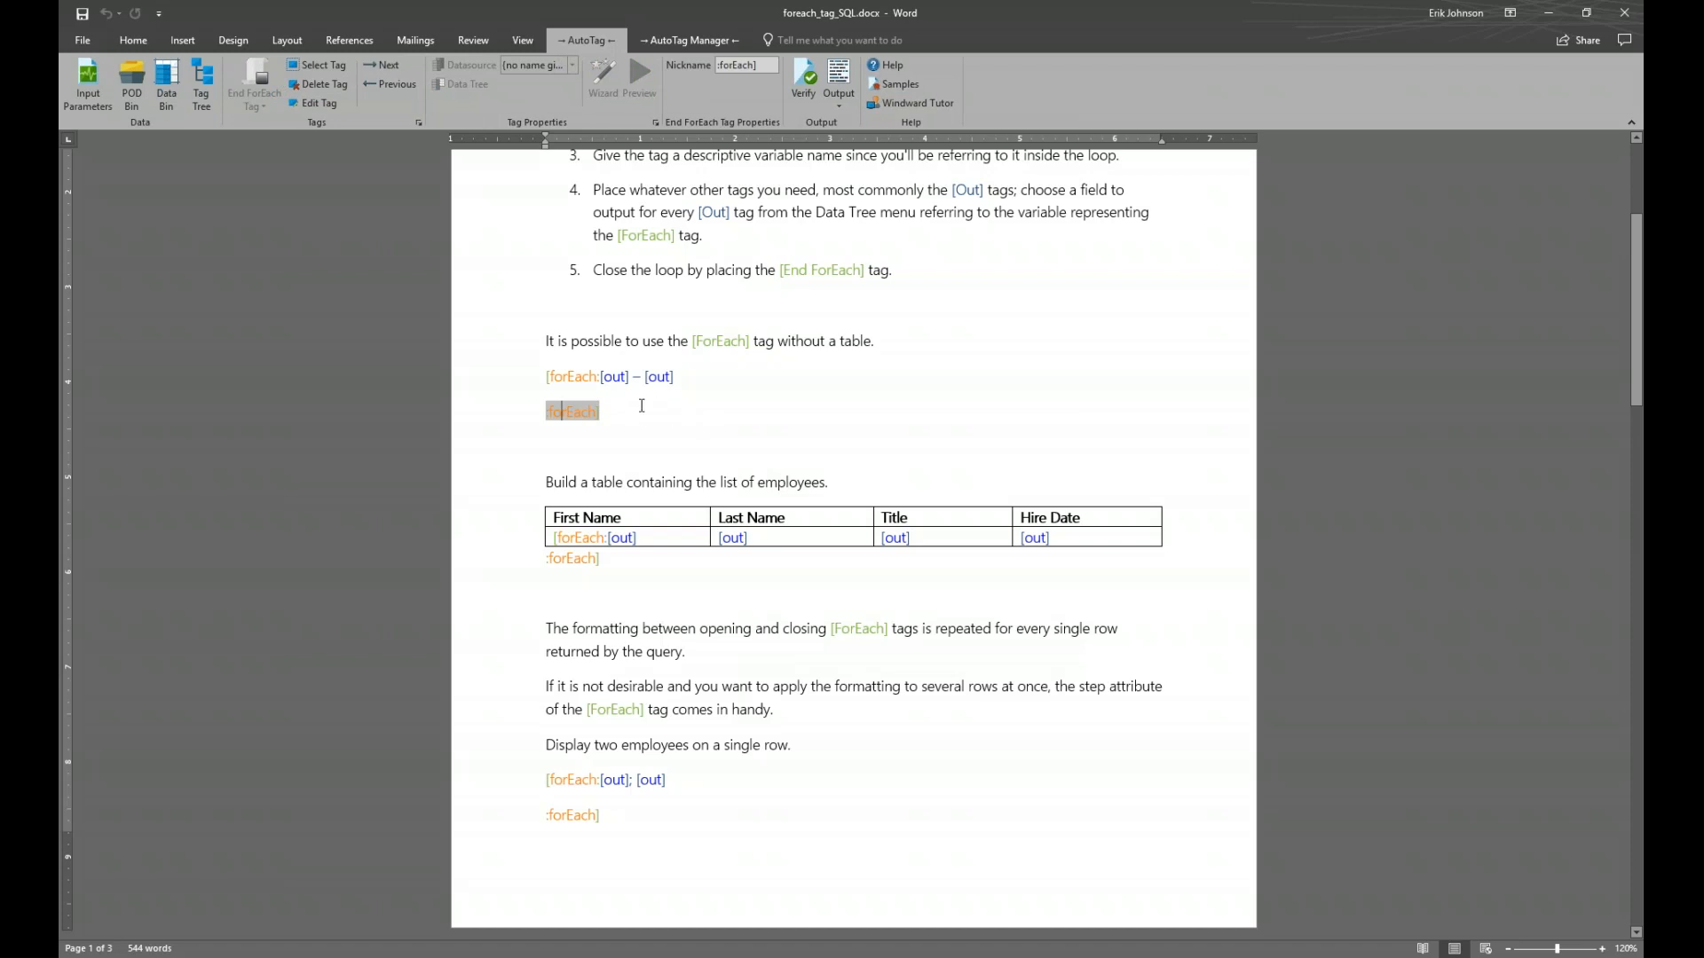
left_click(840, 77)
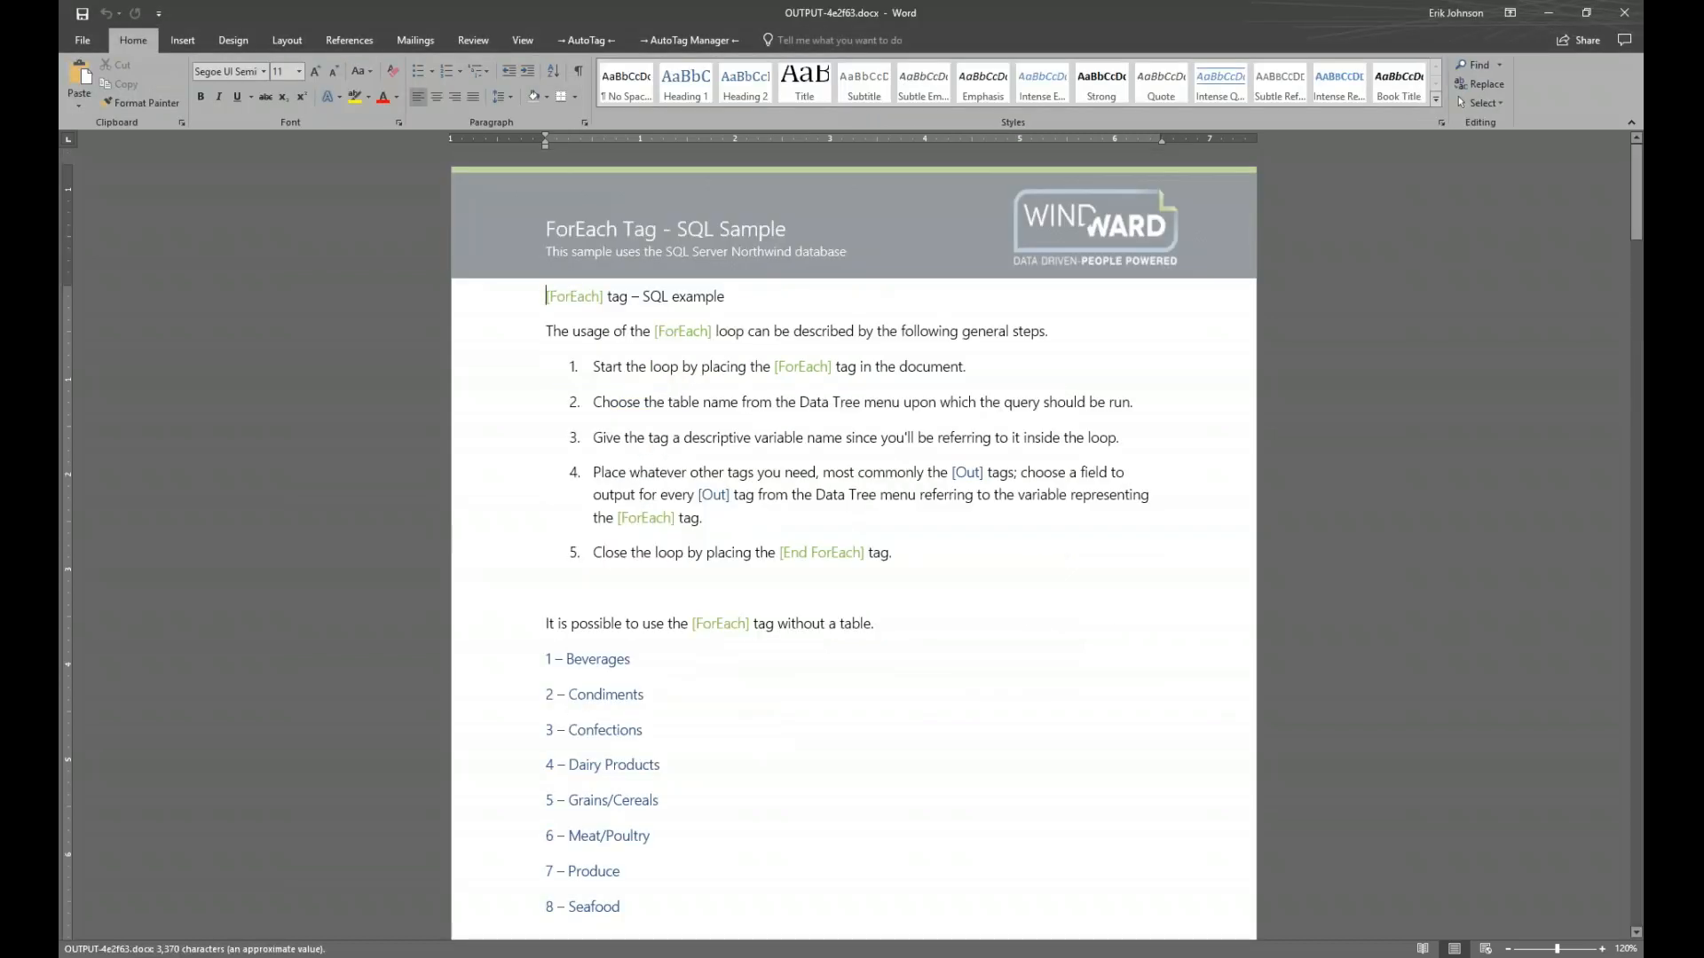
key("super+Right")
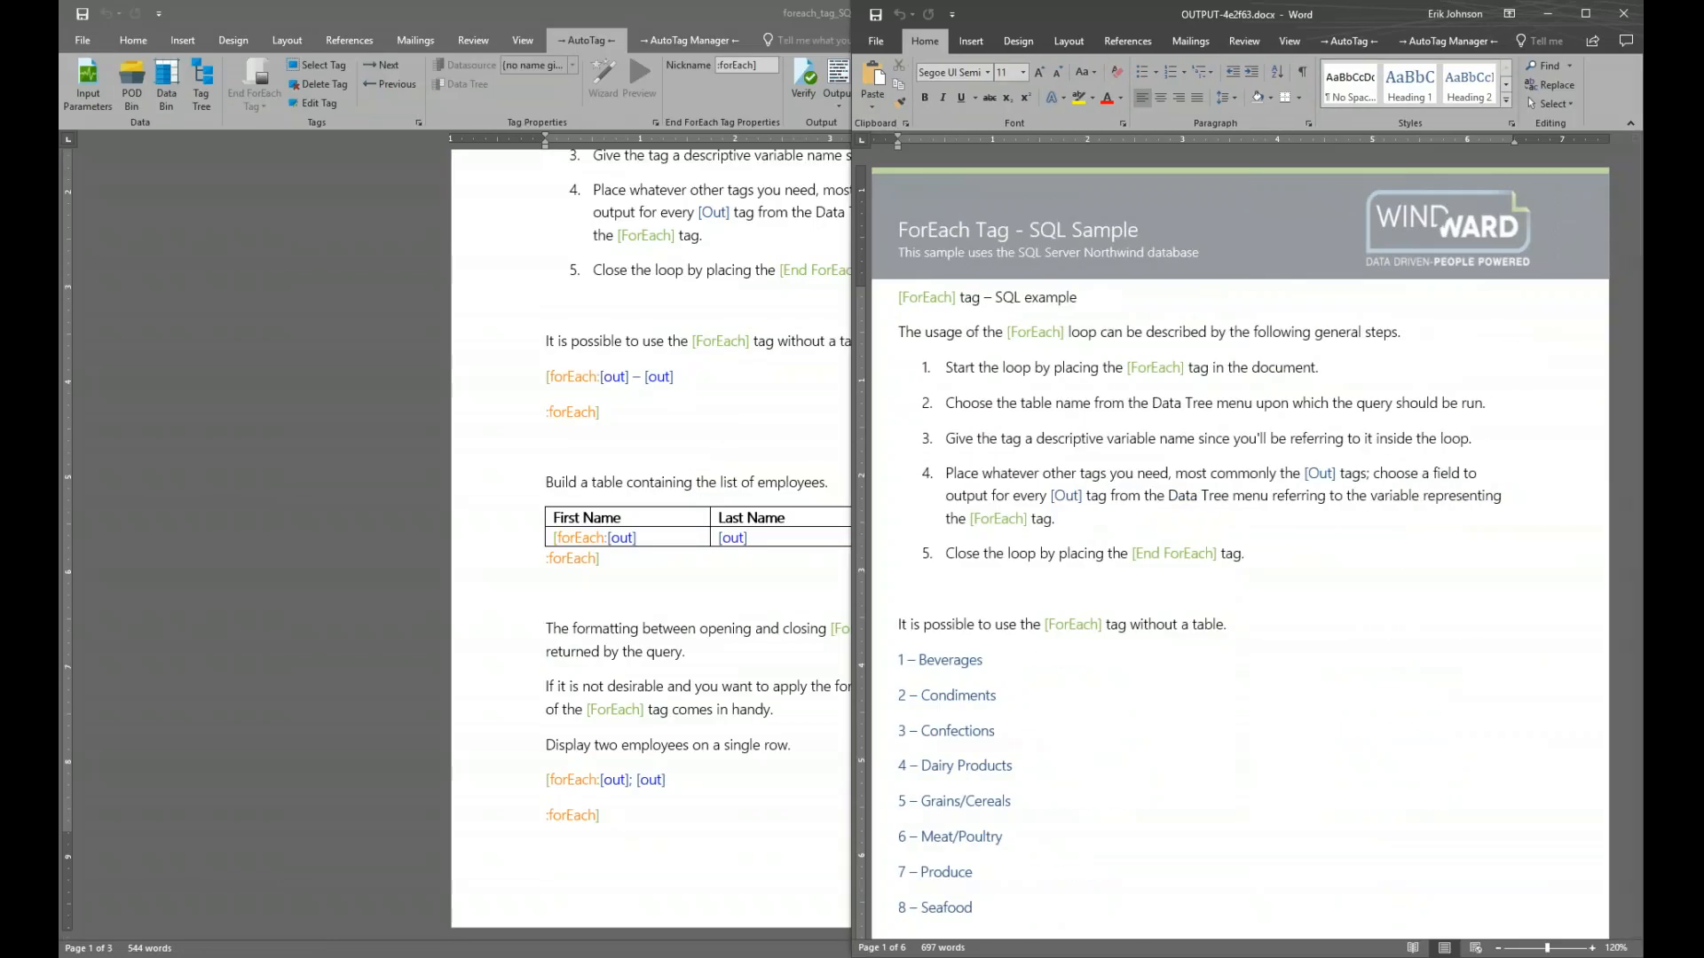
key("Return")
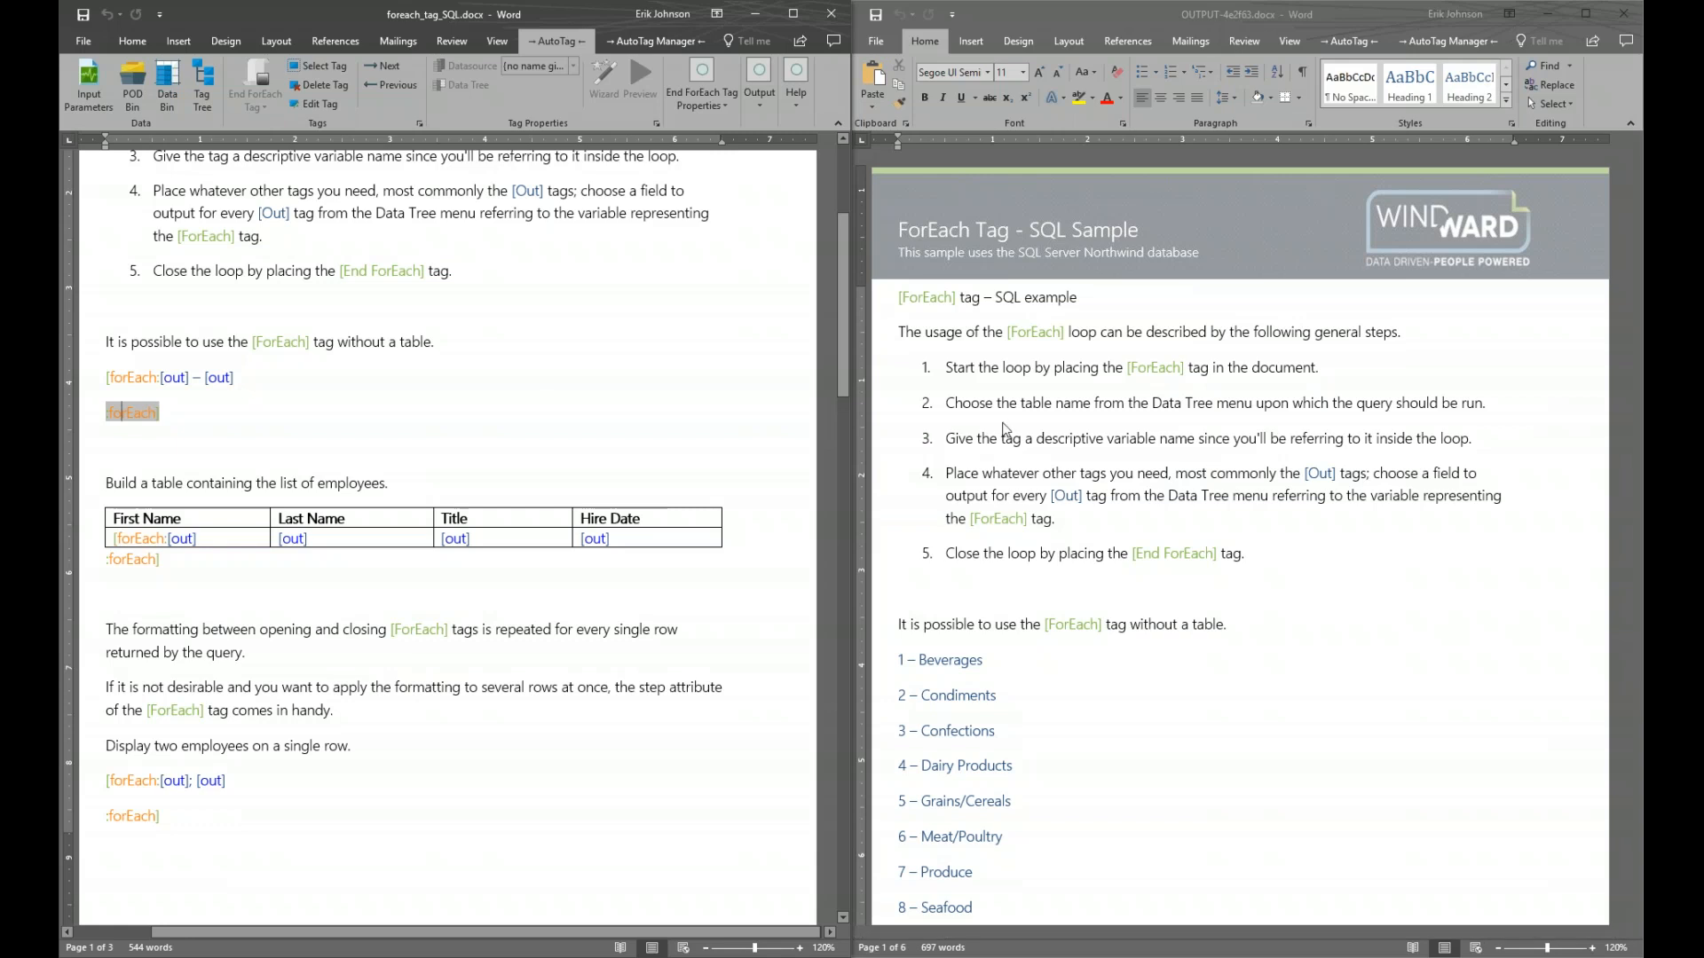
scroll(1051, 432, "down", 5)
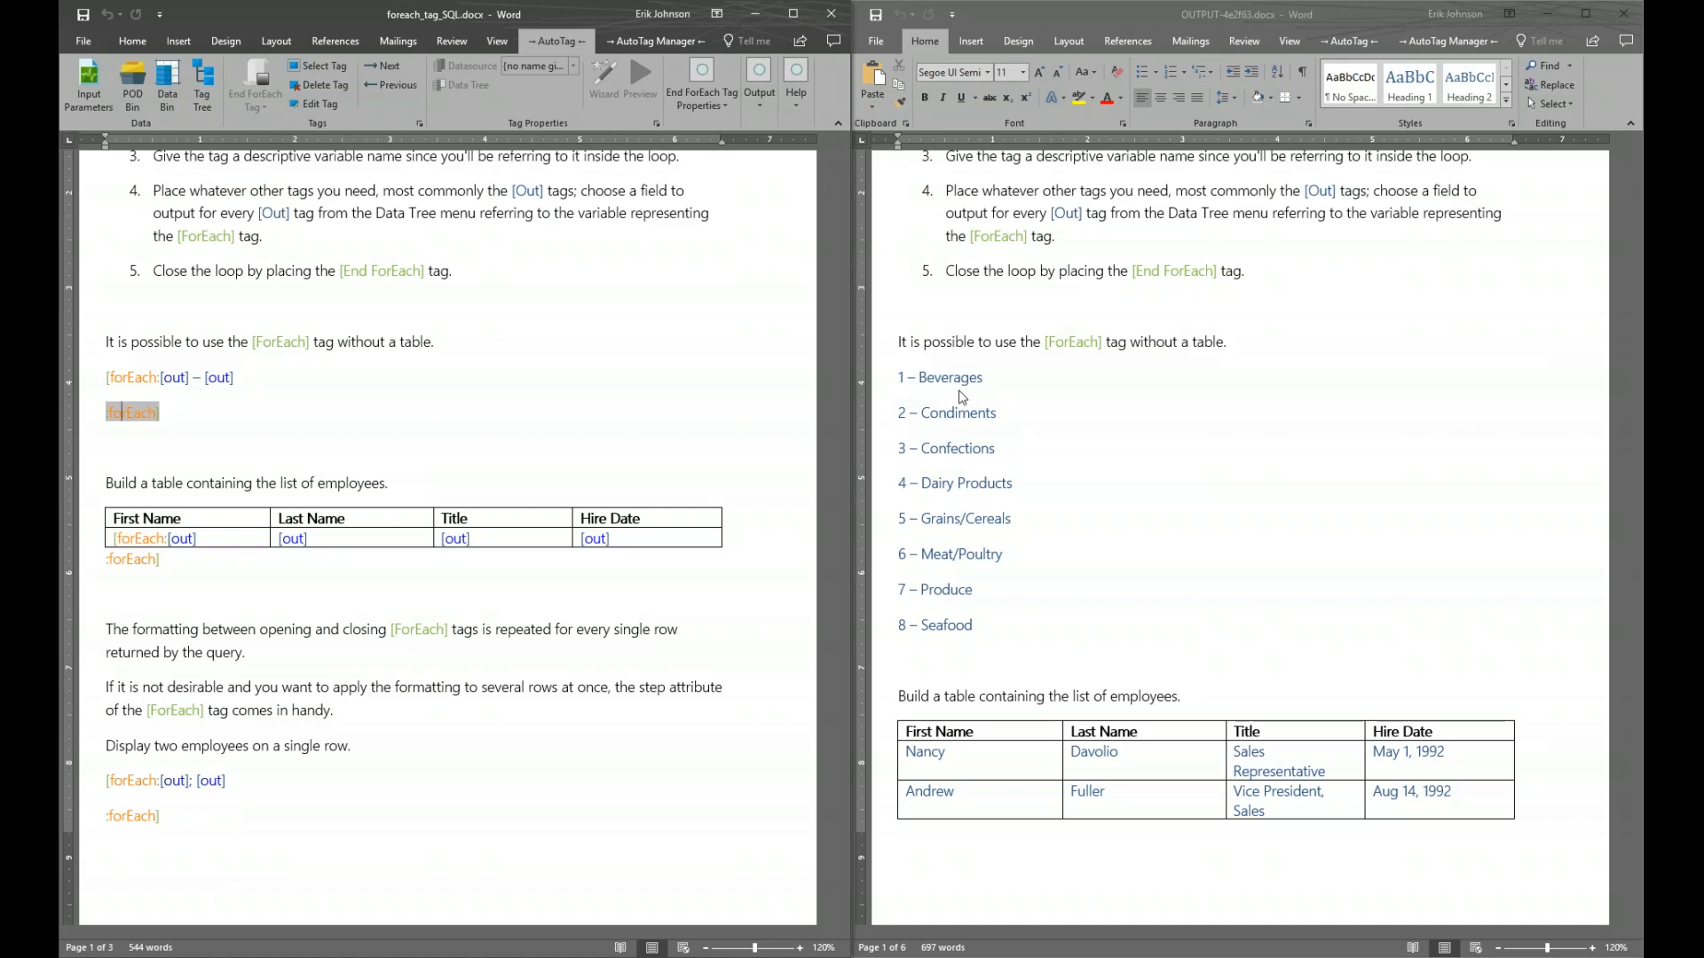
Review the report's category lines like 1 – Beverages, then close it and maximize the template
left_click(891, 377)
left_click(879, 378)
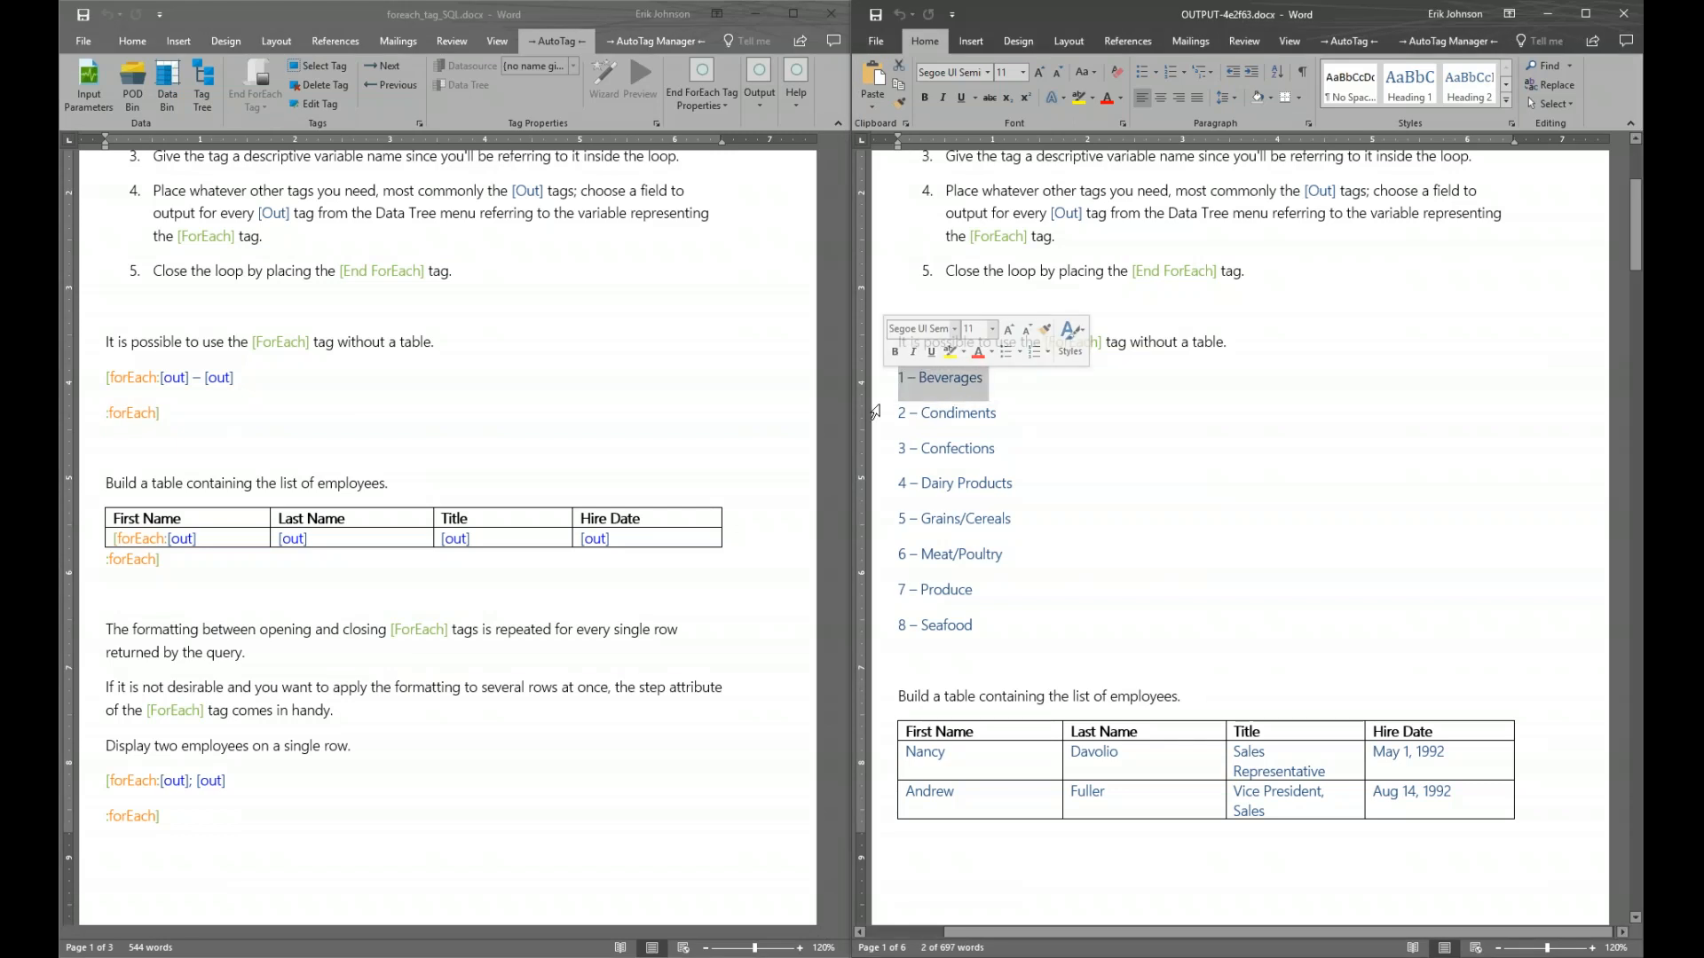
left_click(880, 451)
left_click(881, 495)
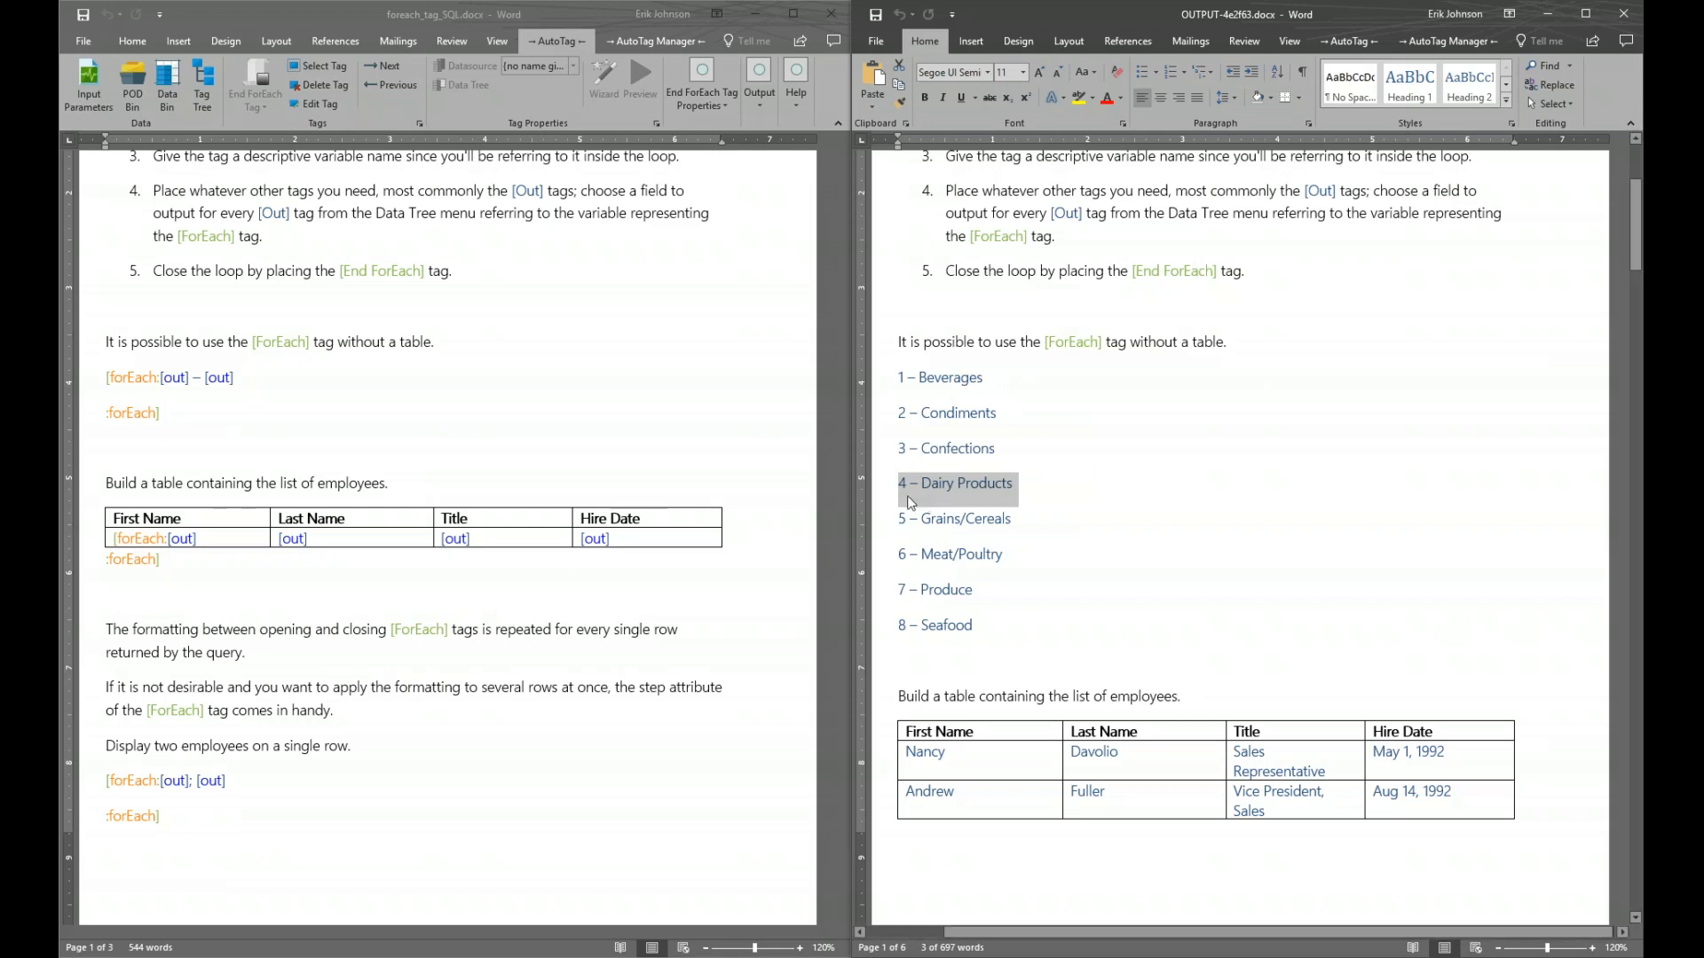
left_click(1623, 14)
left_click(793, 13)
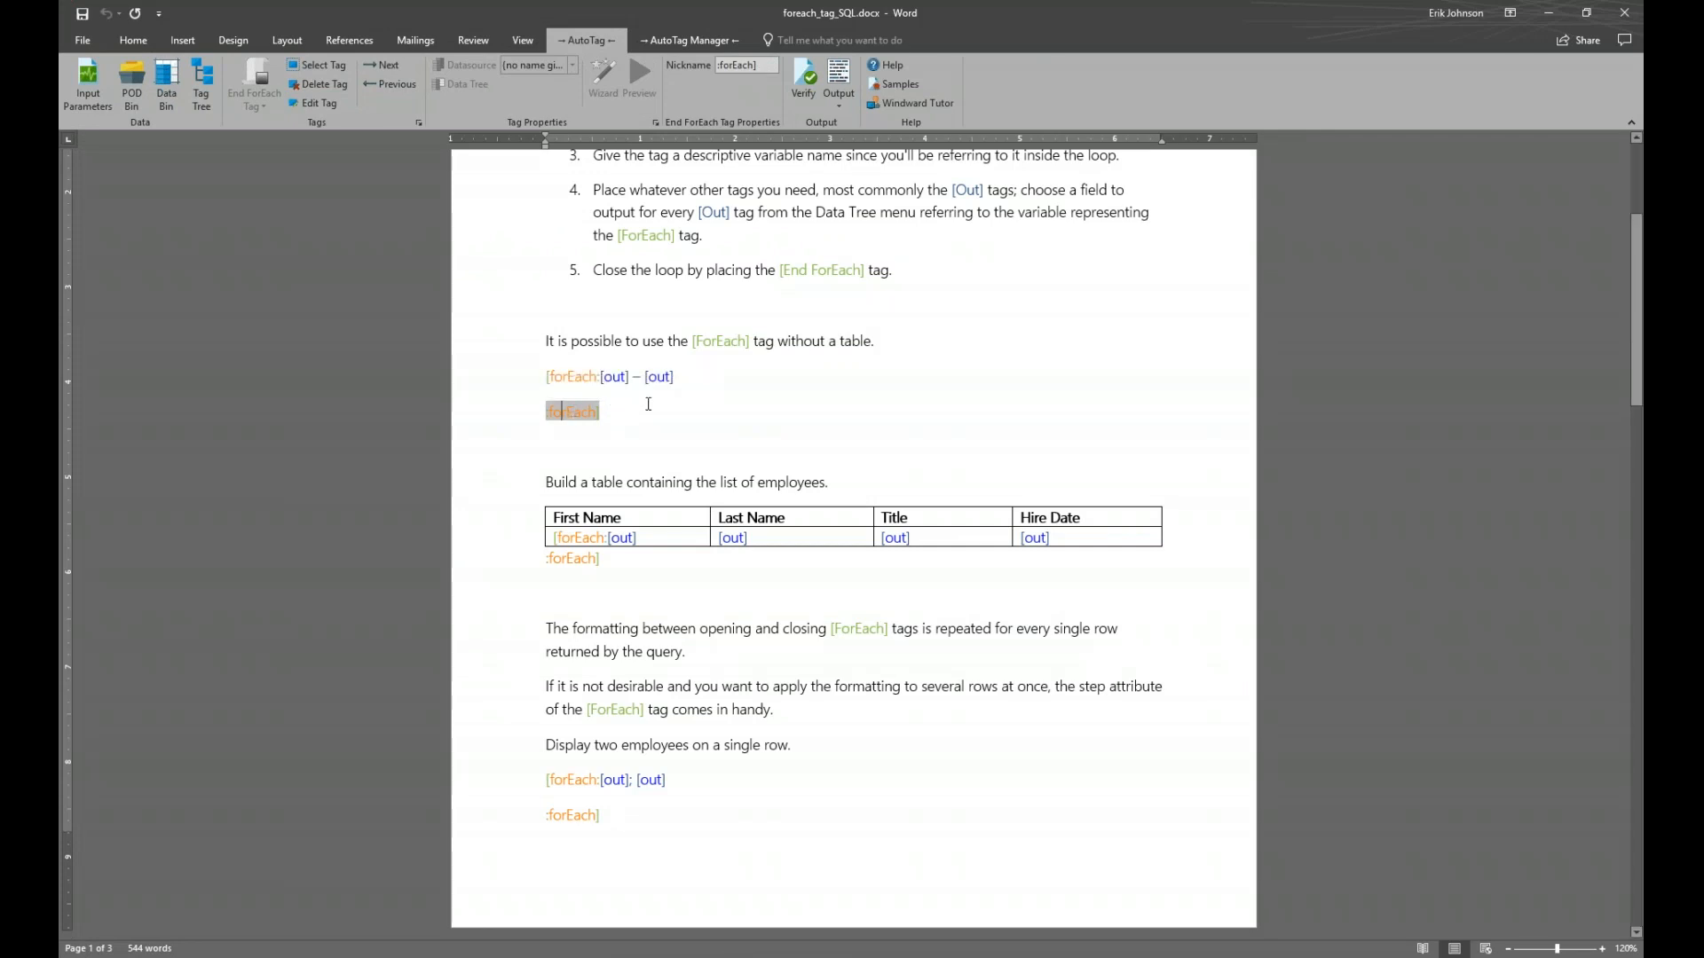
Turn on Show/Hide ¶ formatting marks from the Home tab
left_click(661, 380)
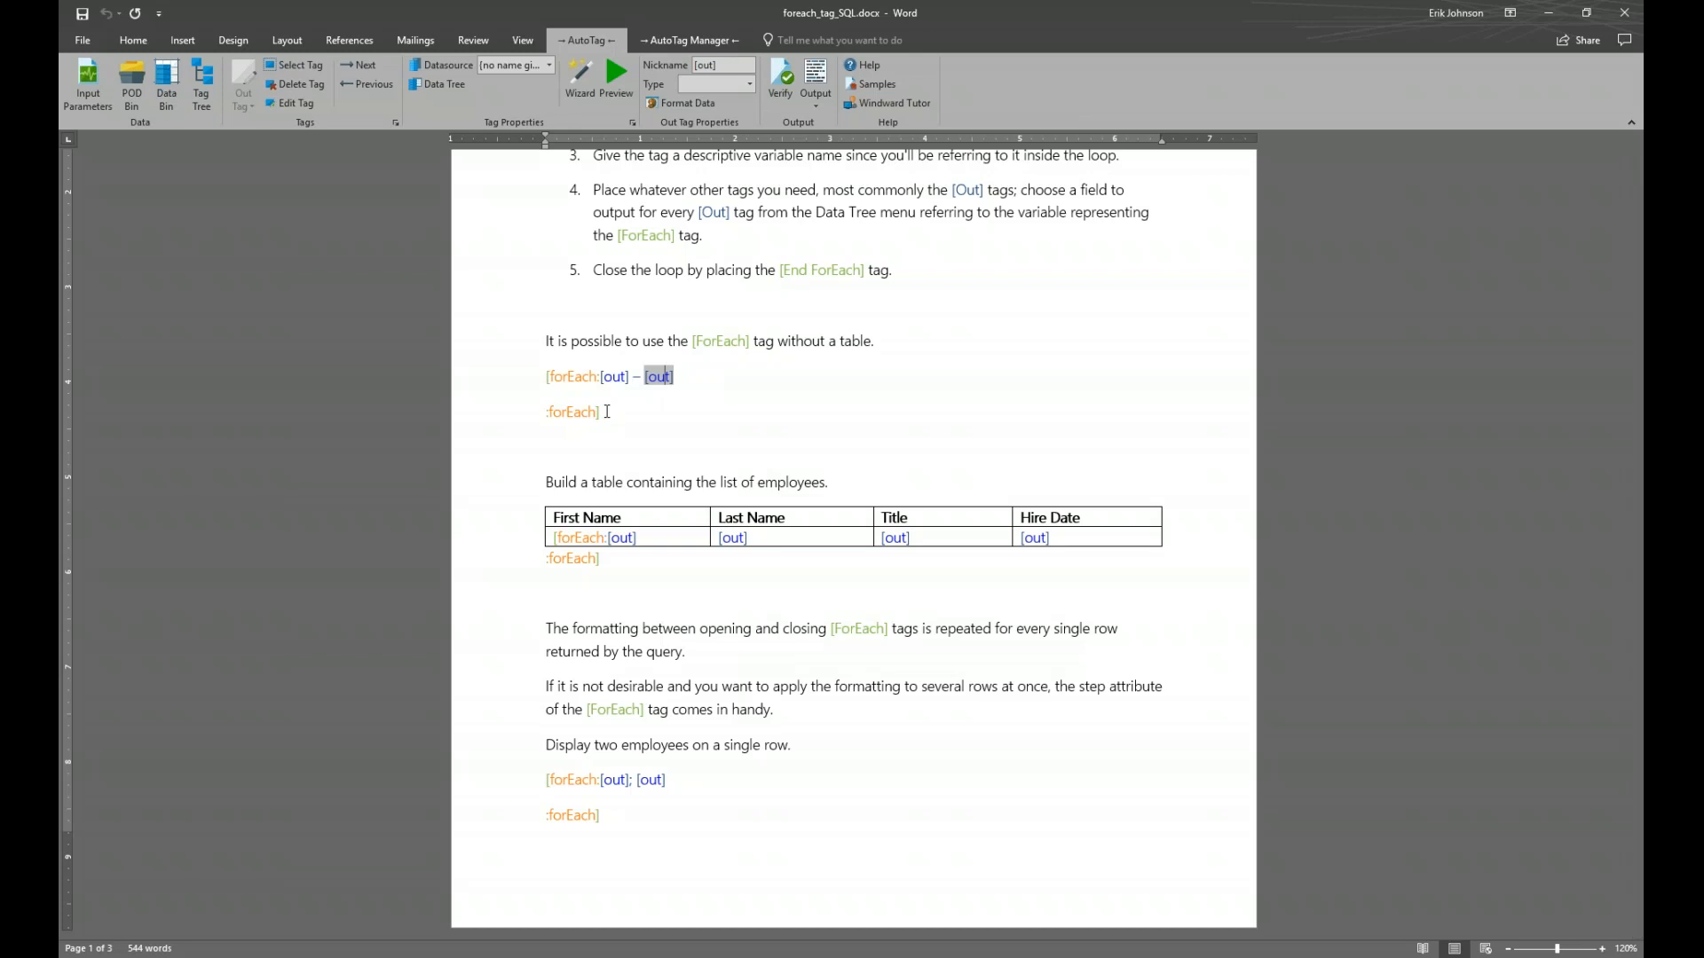
left_click(135, 41)
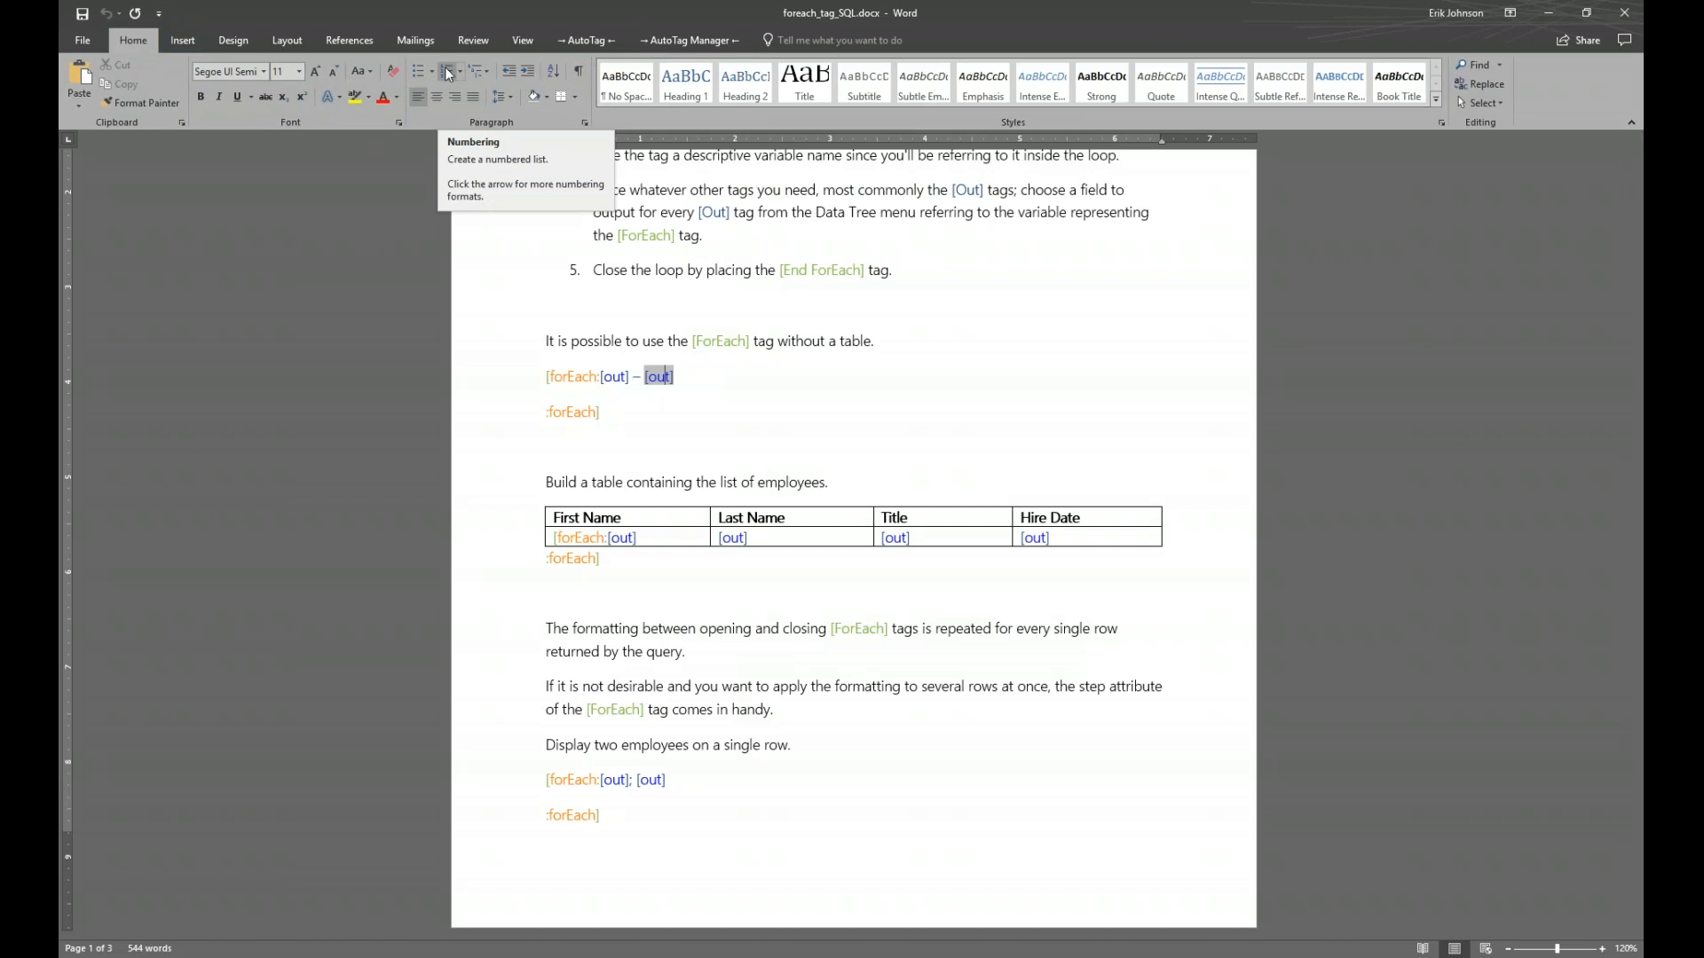
left_click(578, 72)
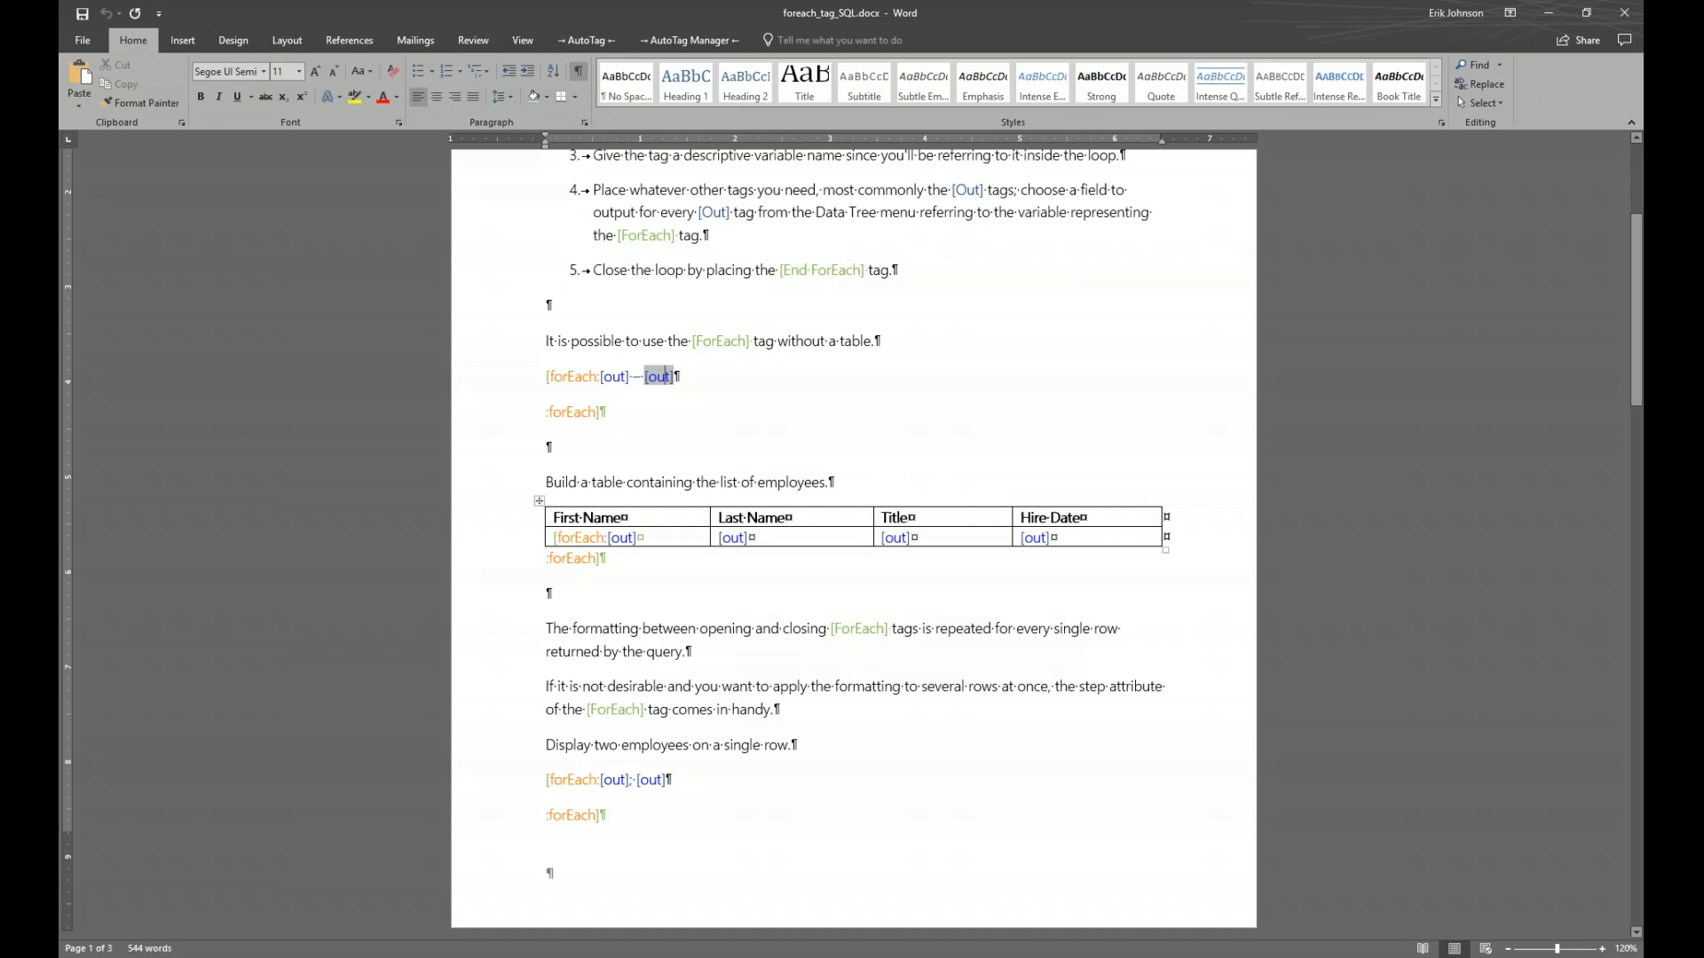
Delete the paragraph break so :forEach] ends the [forEach:[out] --- [out] line
mouse_move(662, 391)
key("Delete")
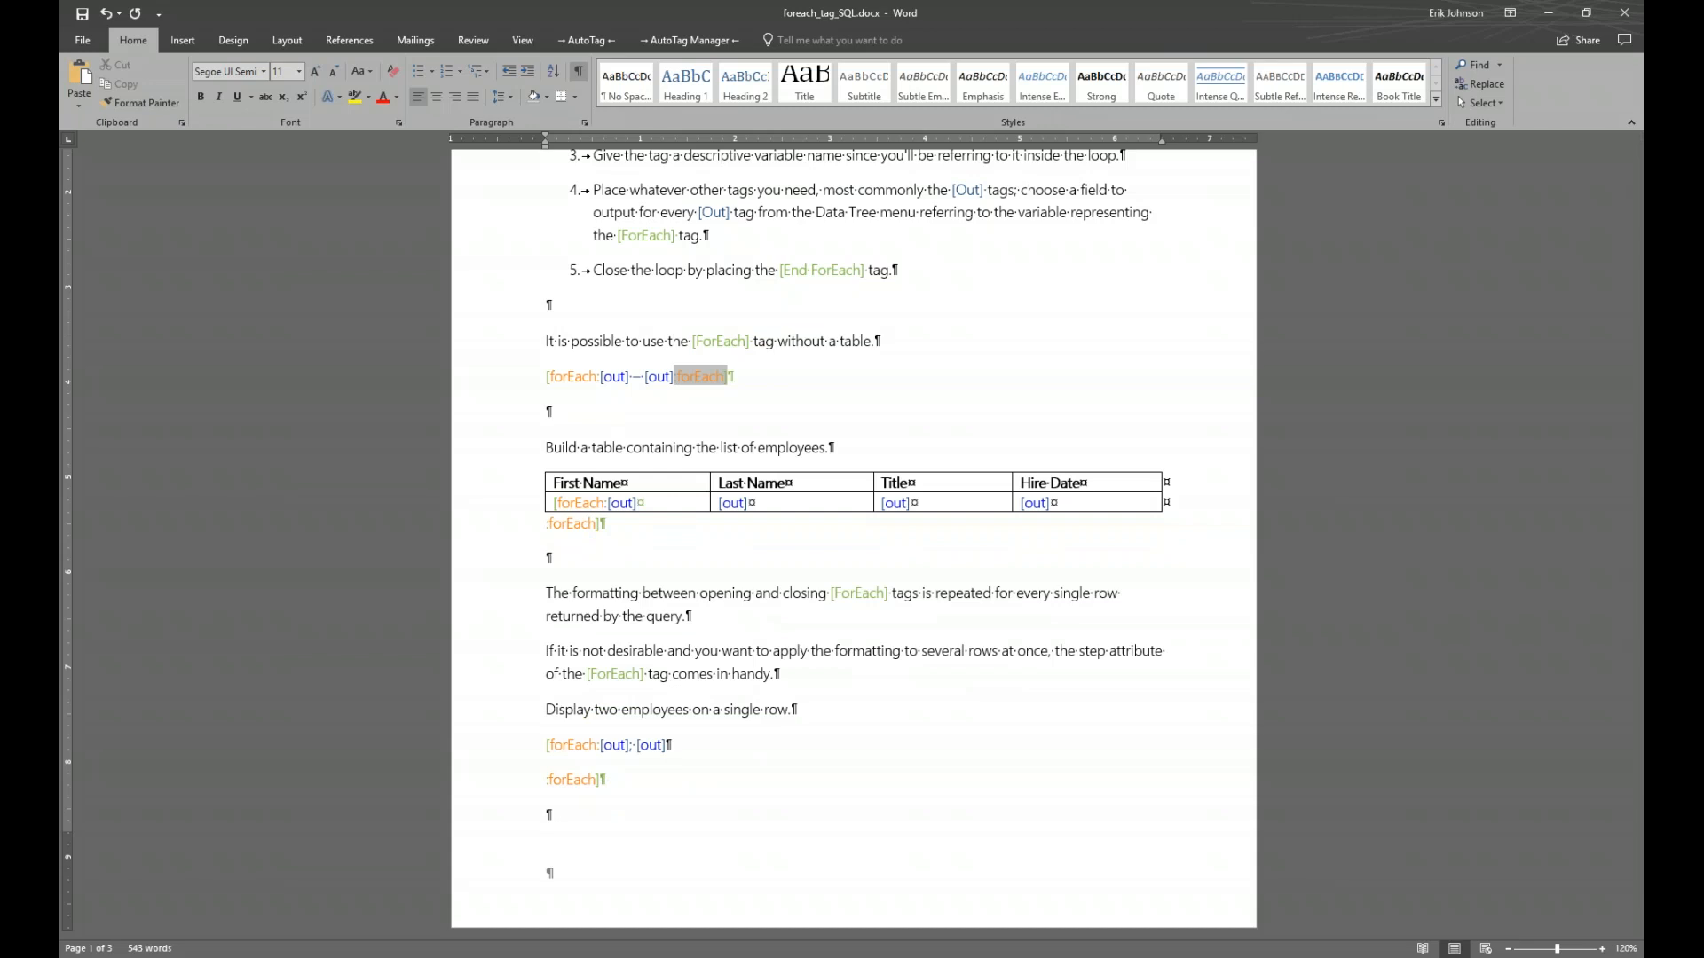
left_click(583, 41)
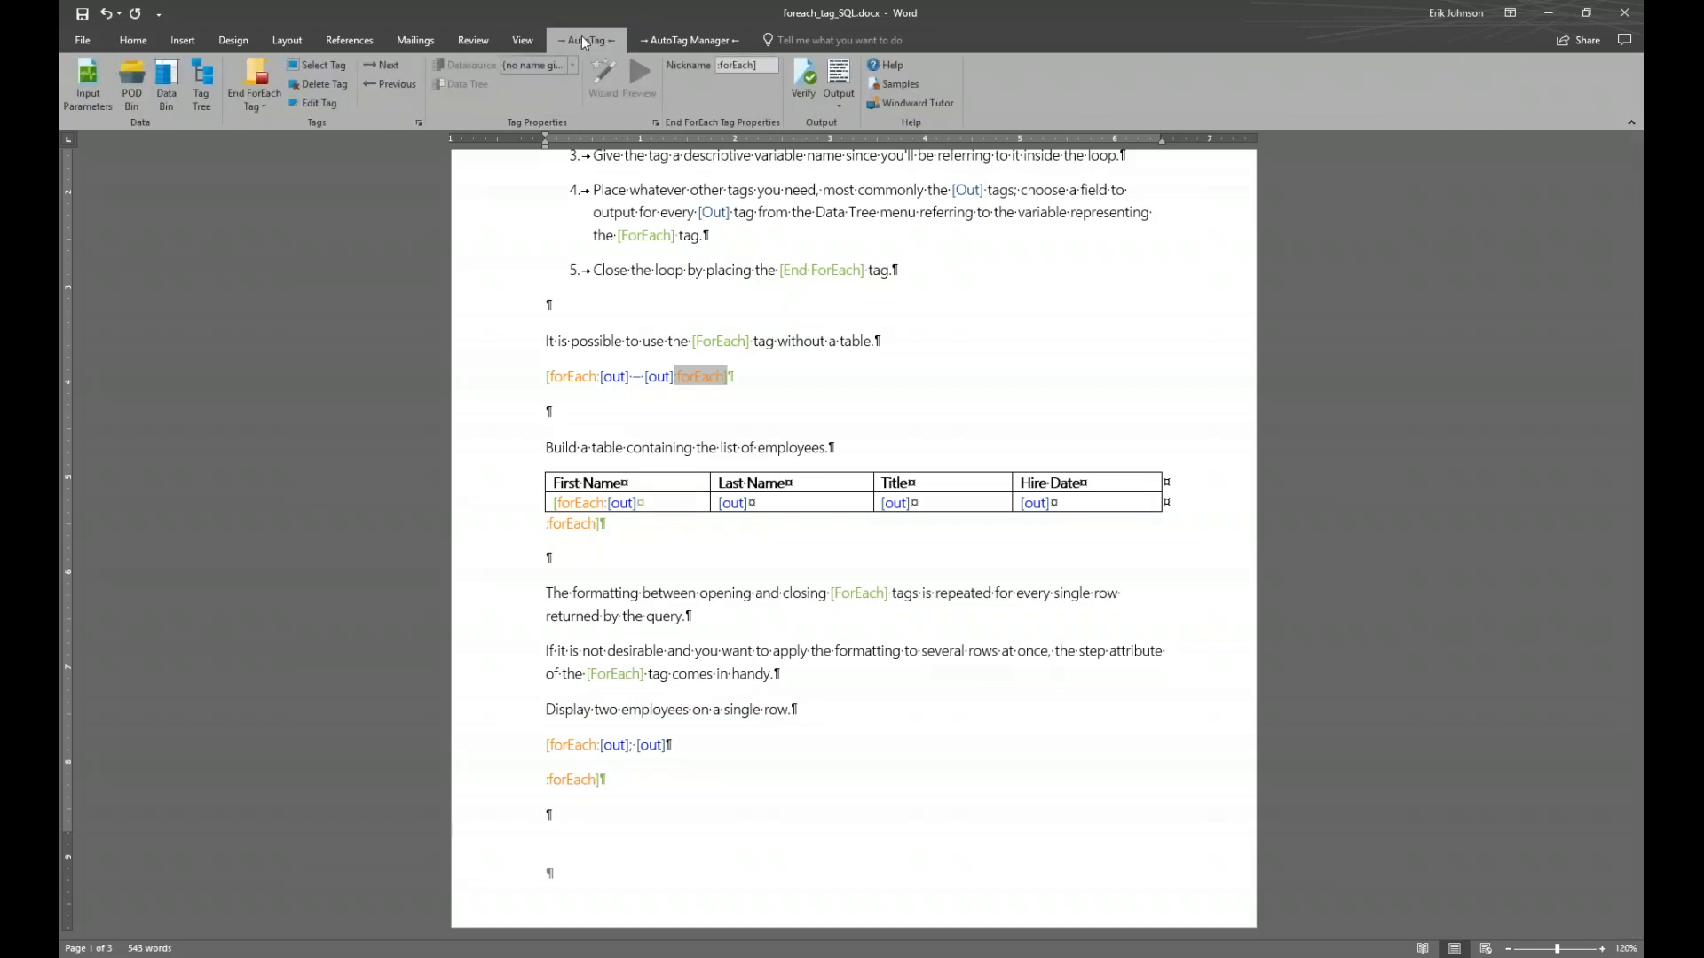
Generate the AutoTag output report, agreeing to save the template first
left_click(851, 75)
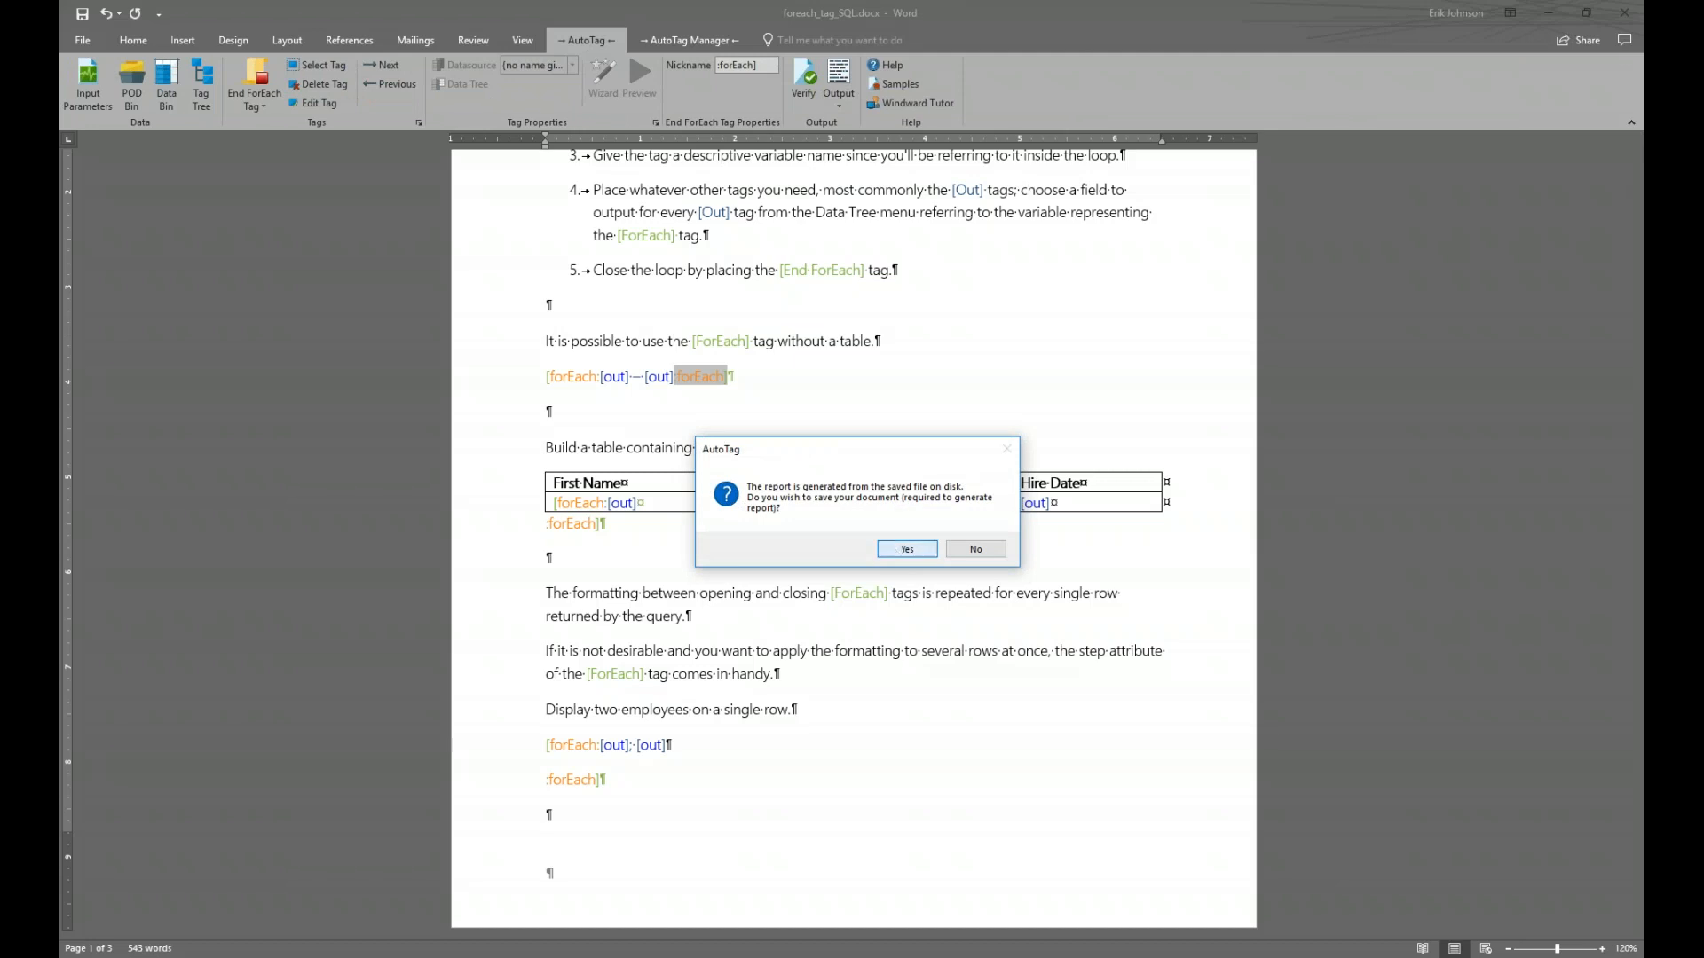
key("Return")
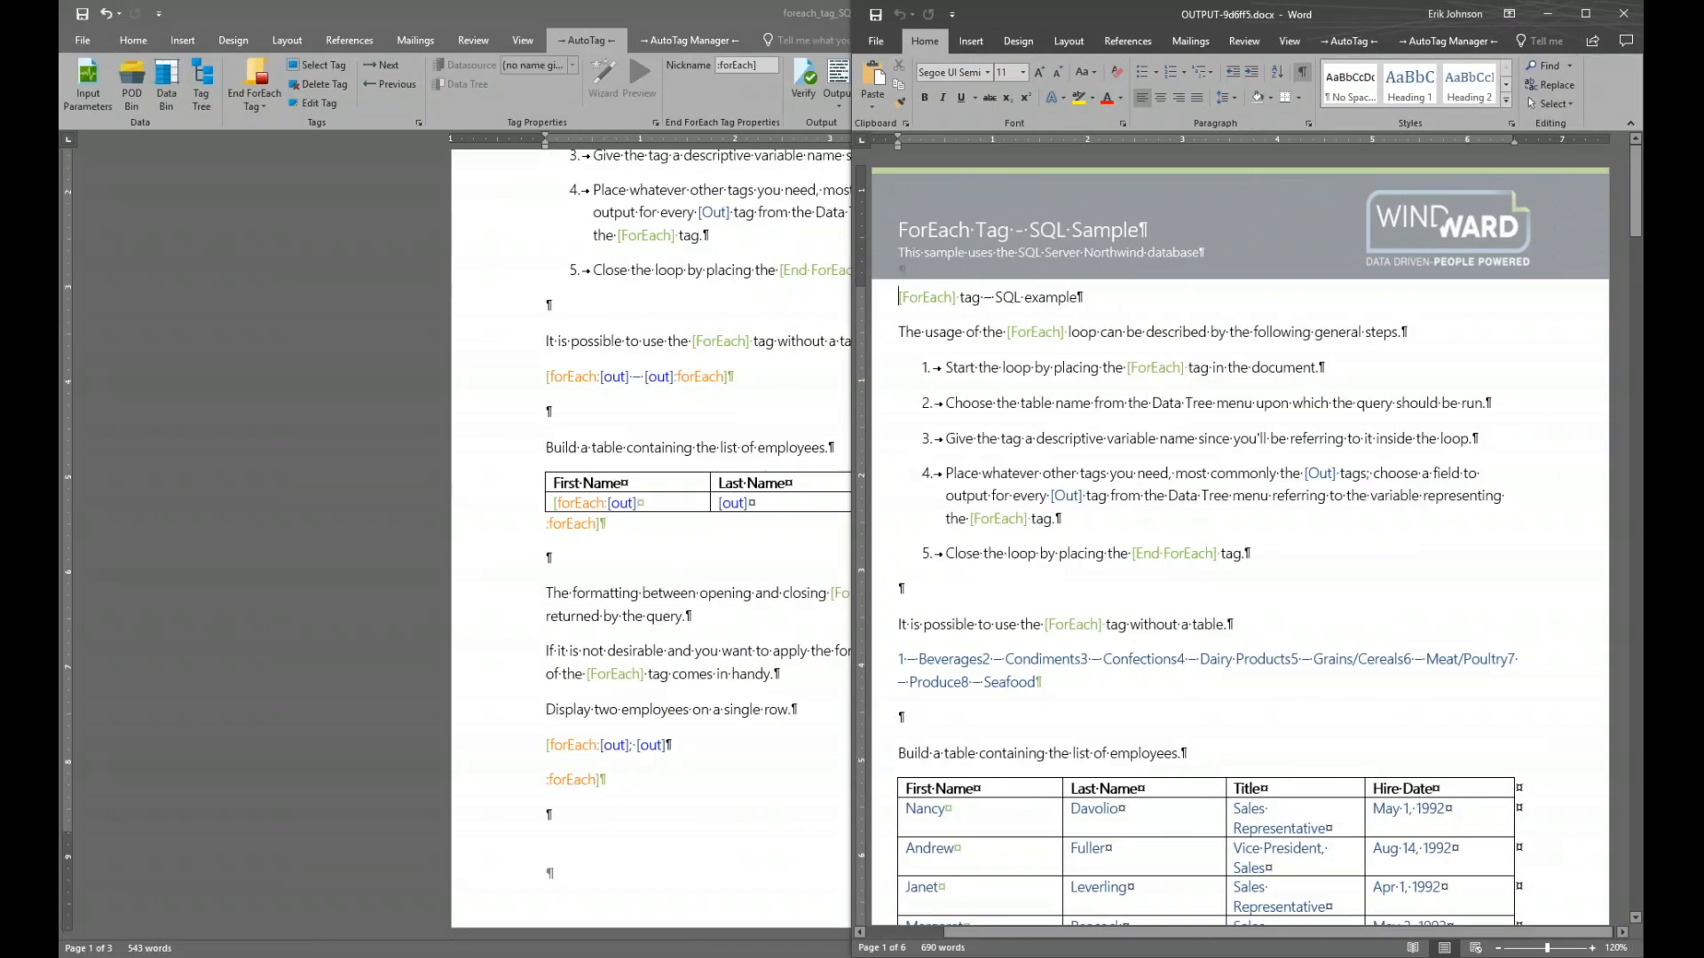
Dock the template on the left half and scroll the report, which lists categories on one line
key("Return")
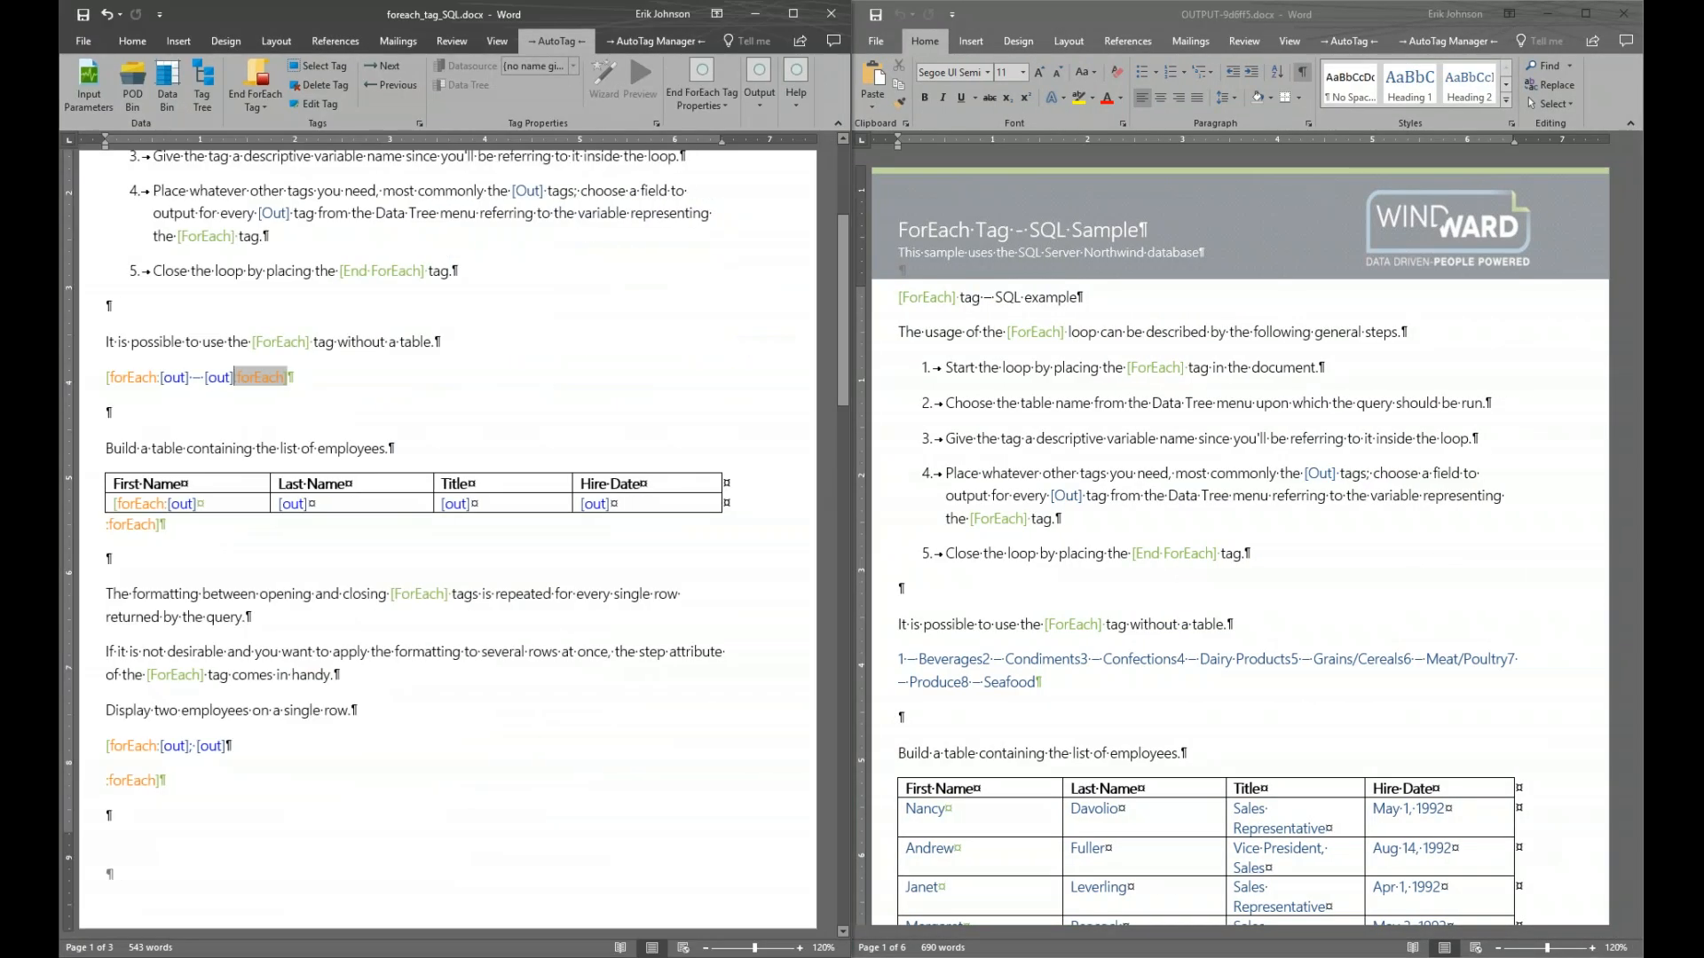
scroll(1090, 449, "down", 3)
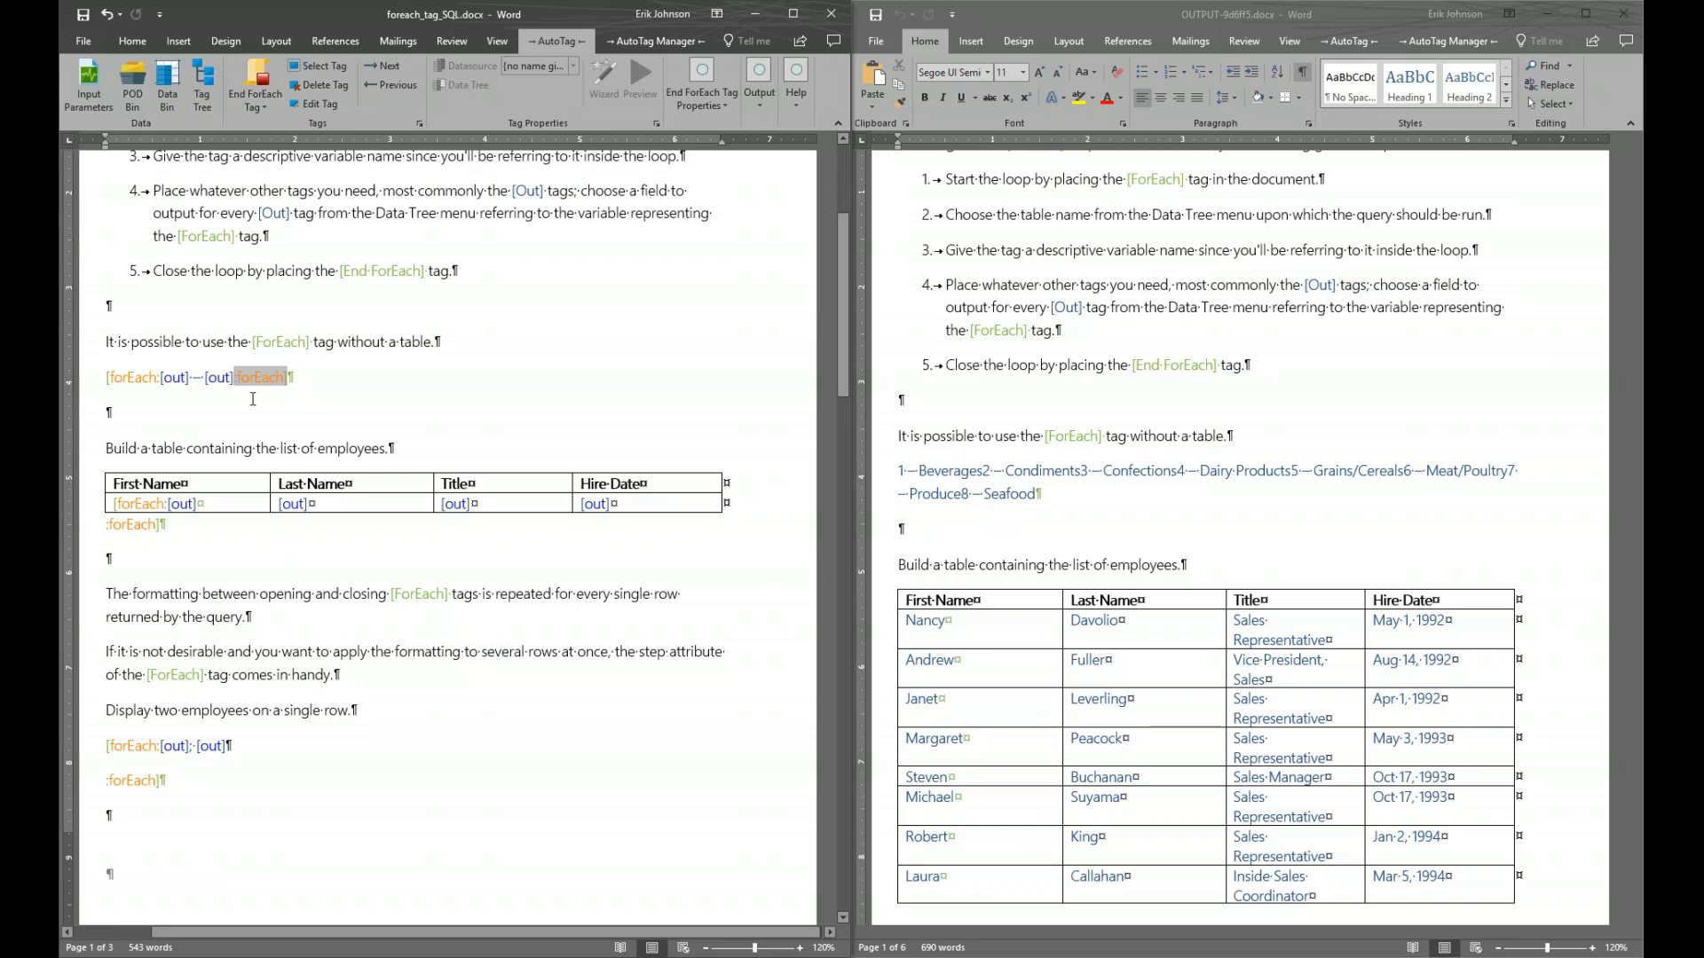
mouse_move(265, 396)
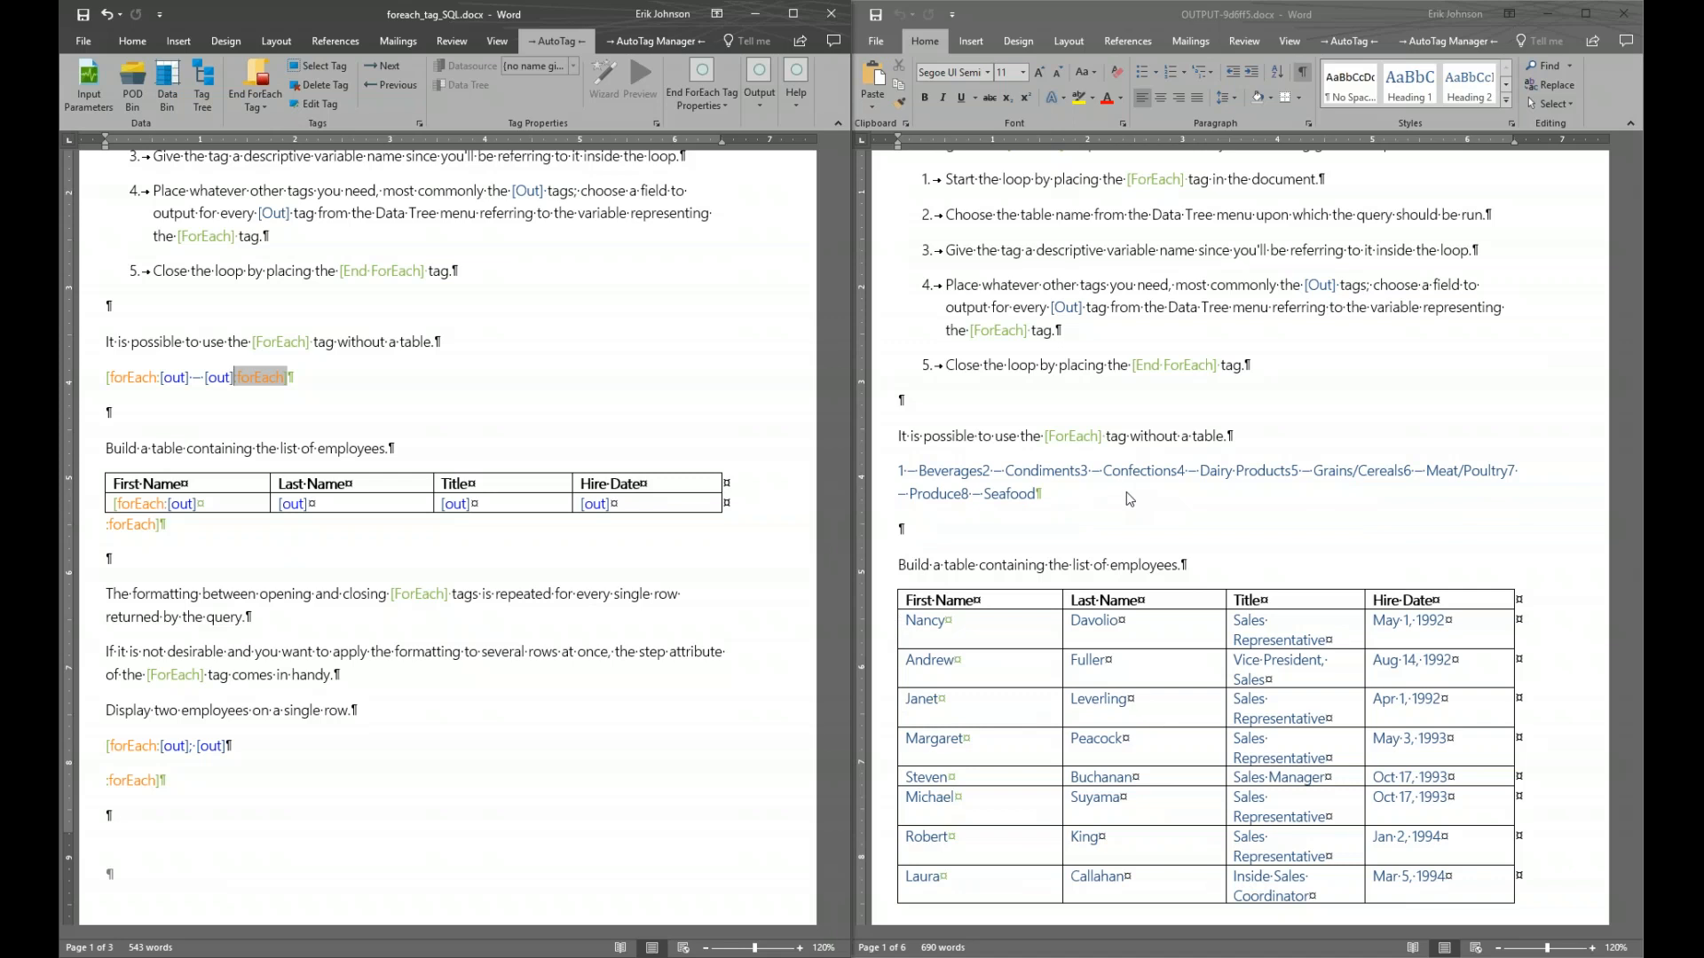
Close the output report, maximize the template, and undo the merge so :forEach] returns to its own line
left_click(1622, 15)
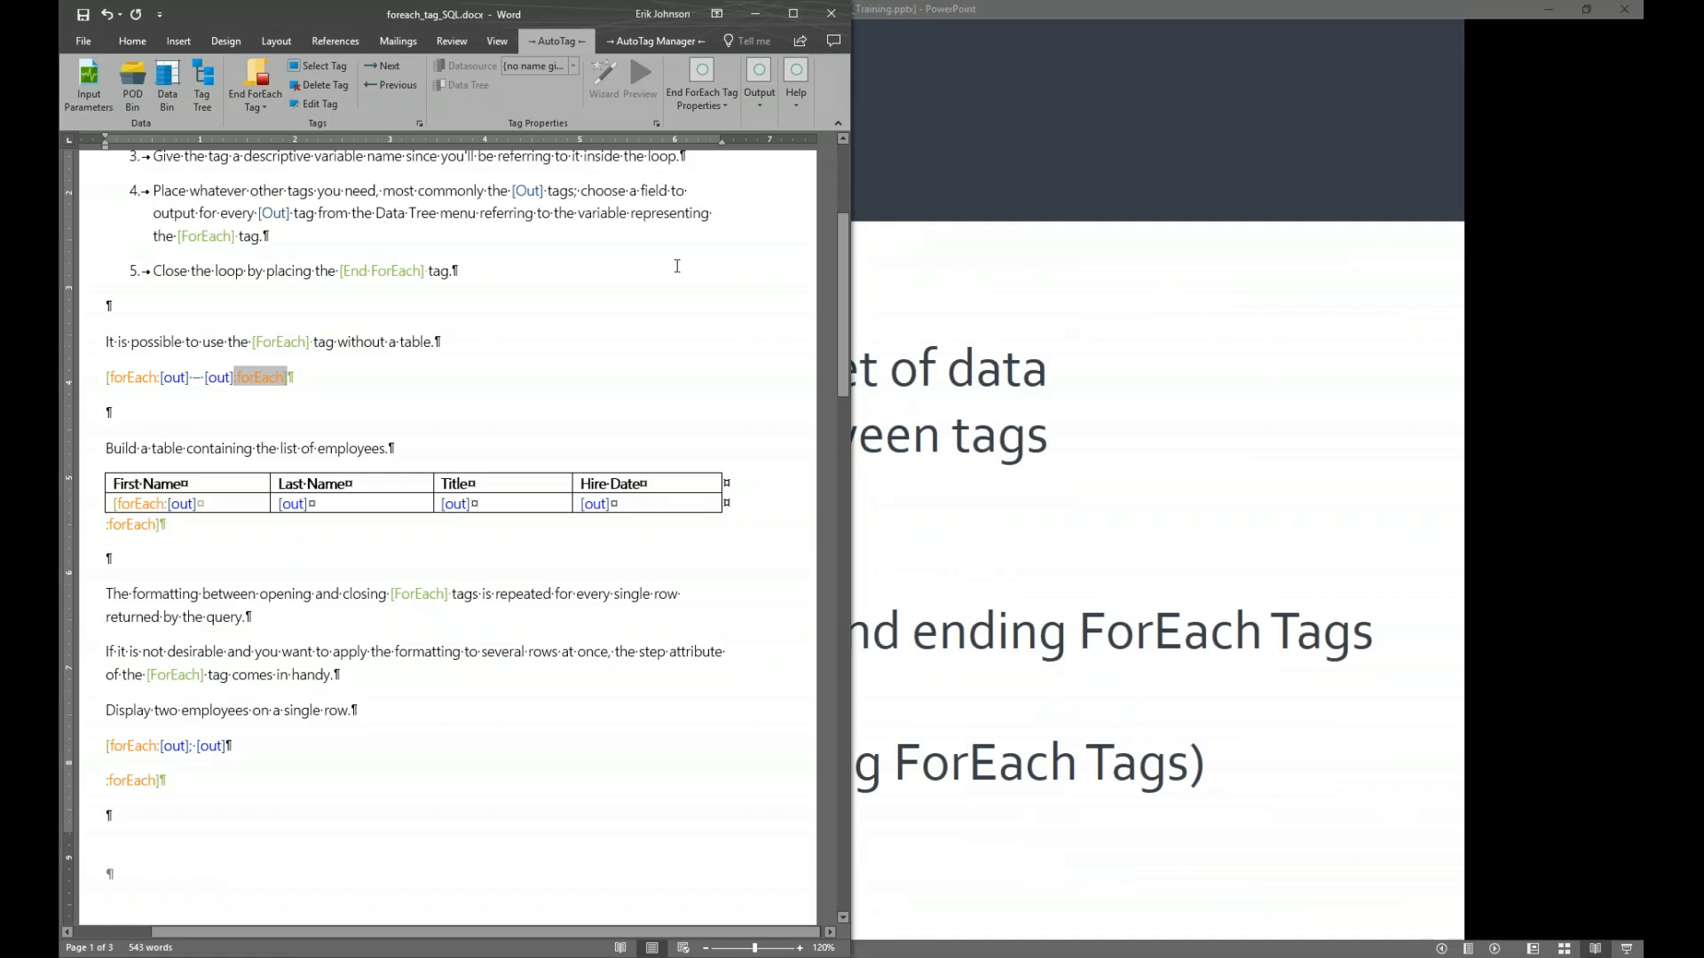
left_click(689, 293)
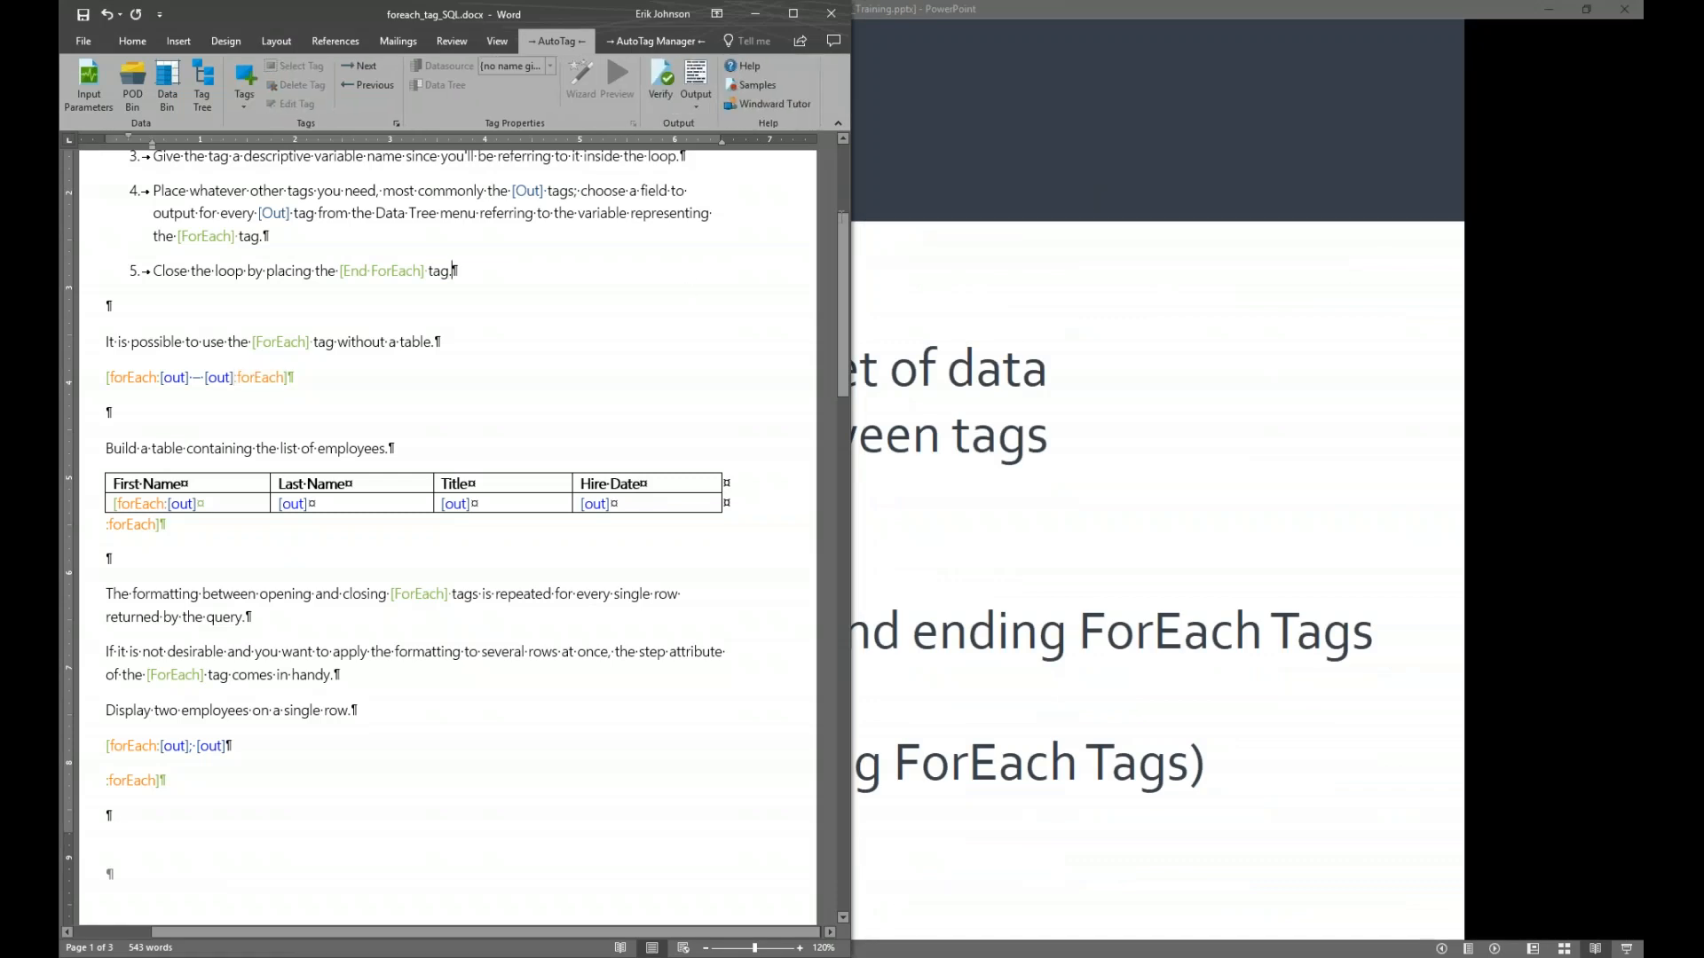
left_click(790, 15)
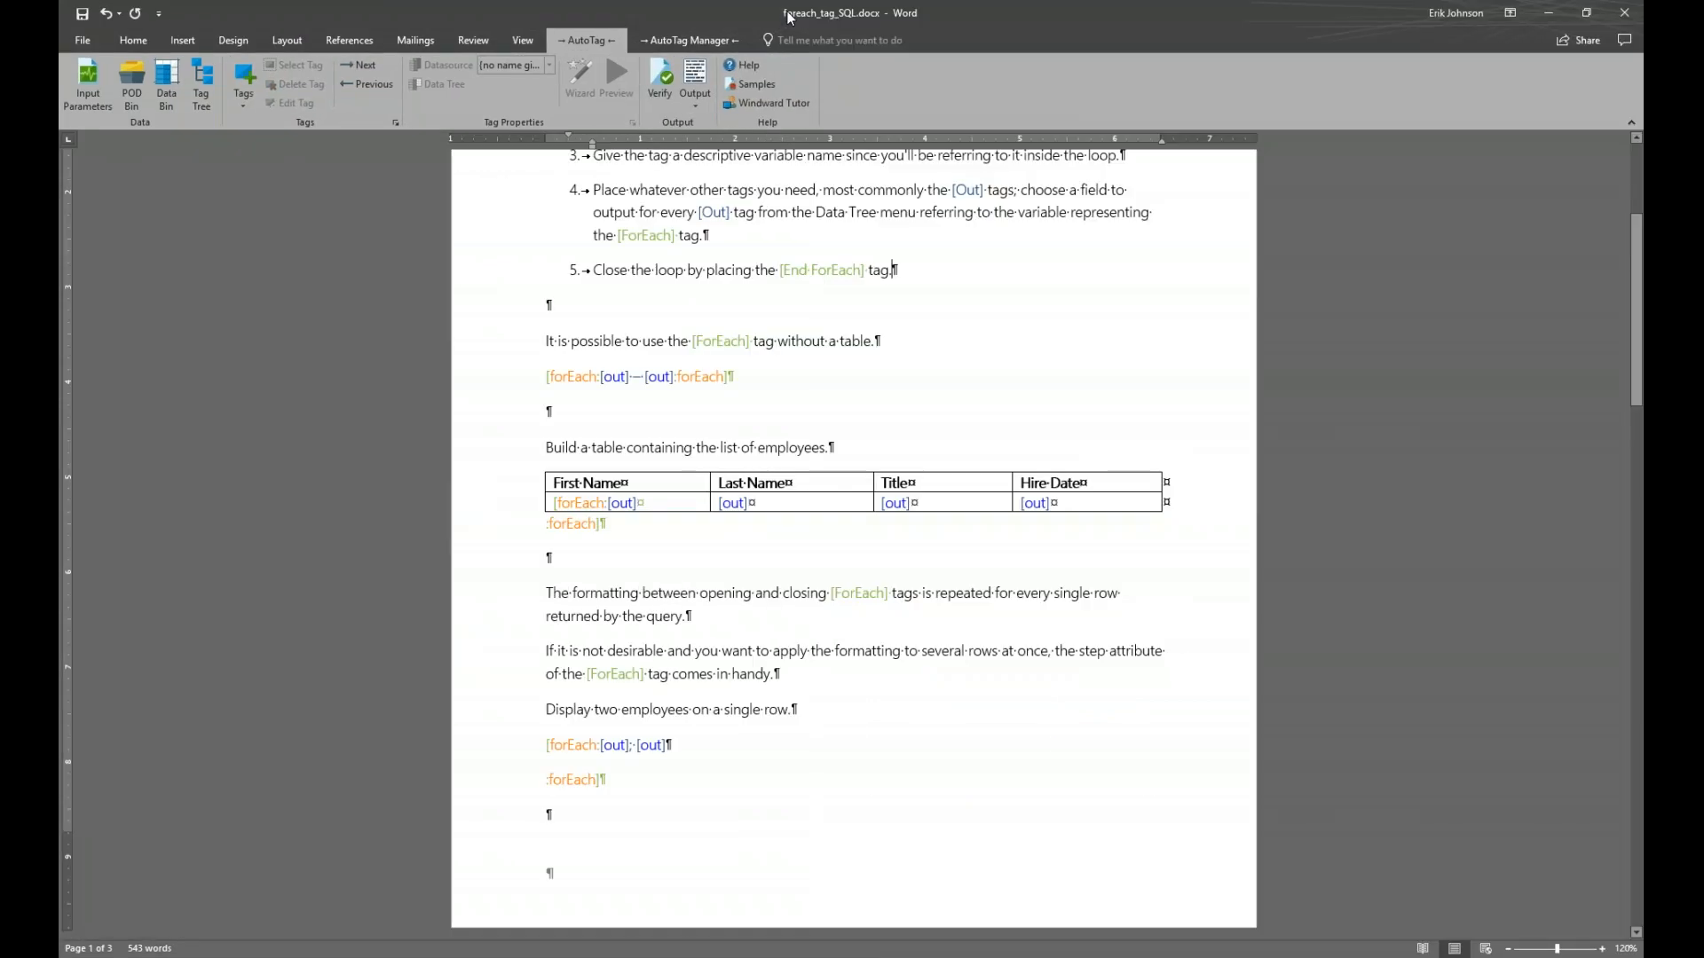
key("ctrl+z")
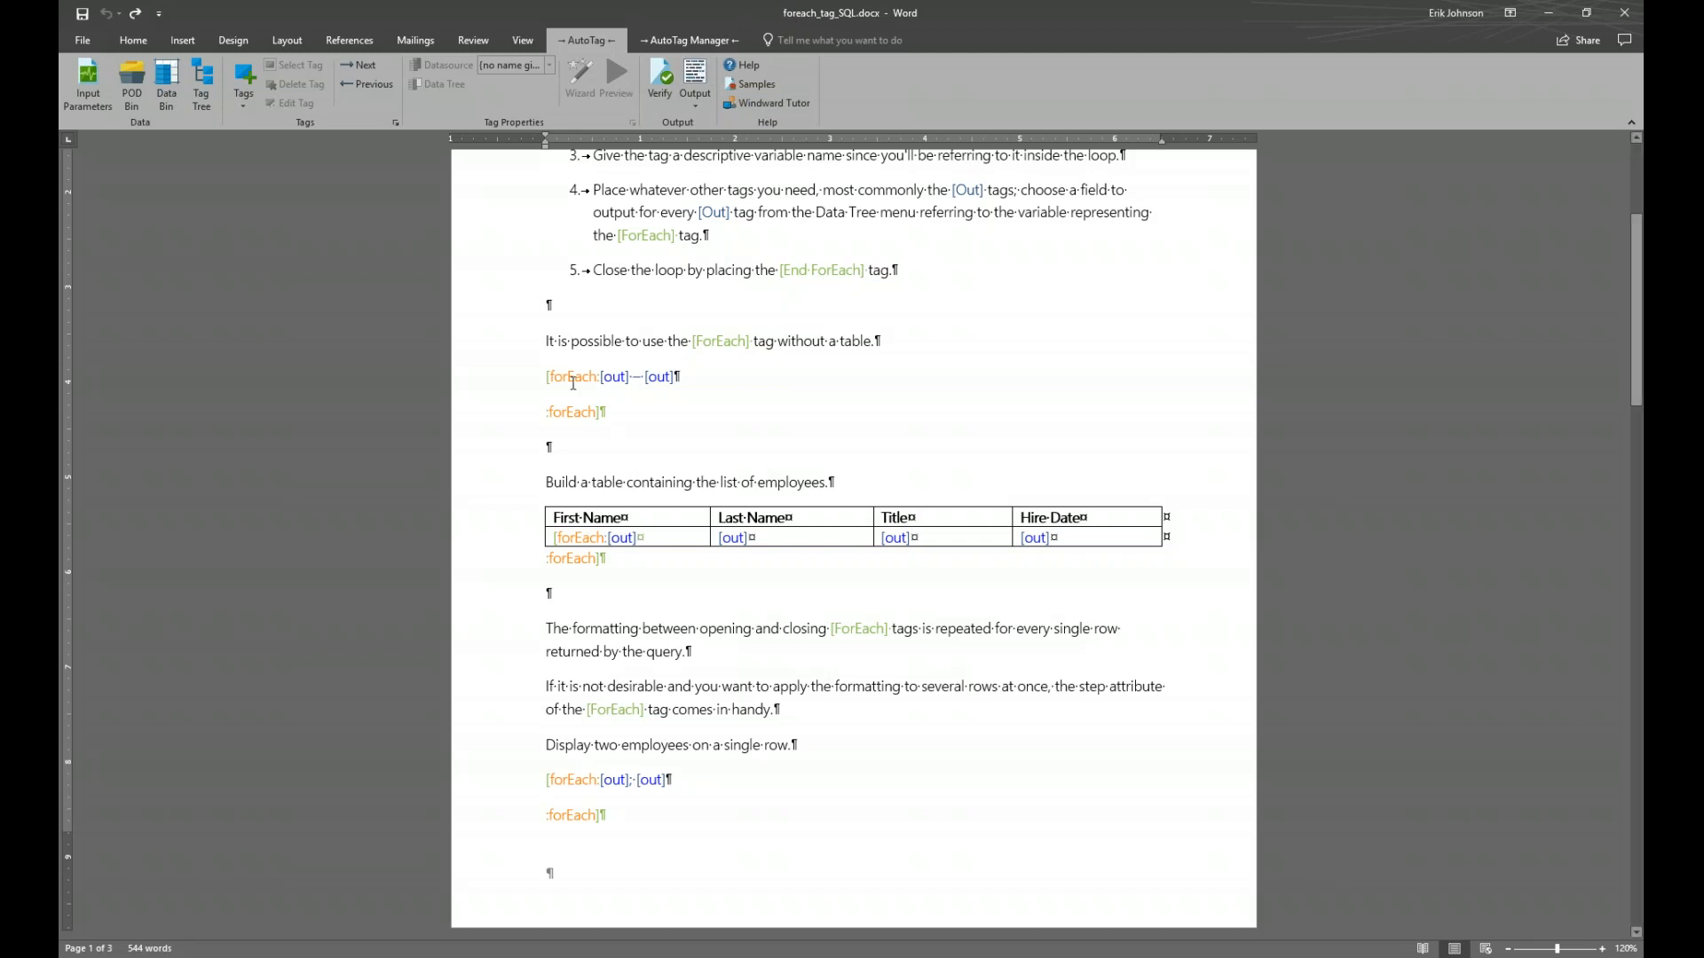
Inspect the opening and closing forEach tags' properties, then show the Tag Tree pane
left_click(573, 412)
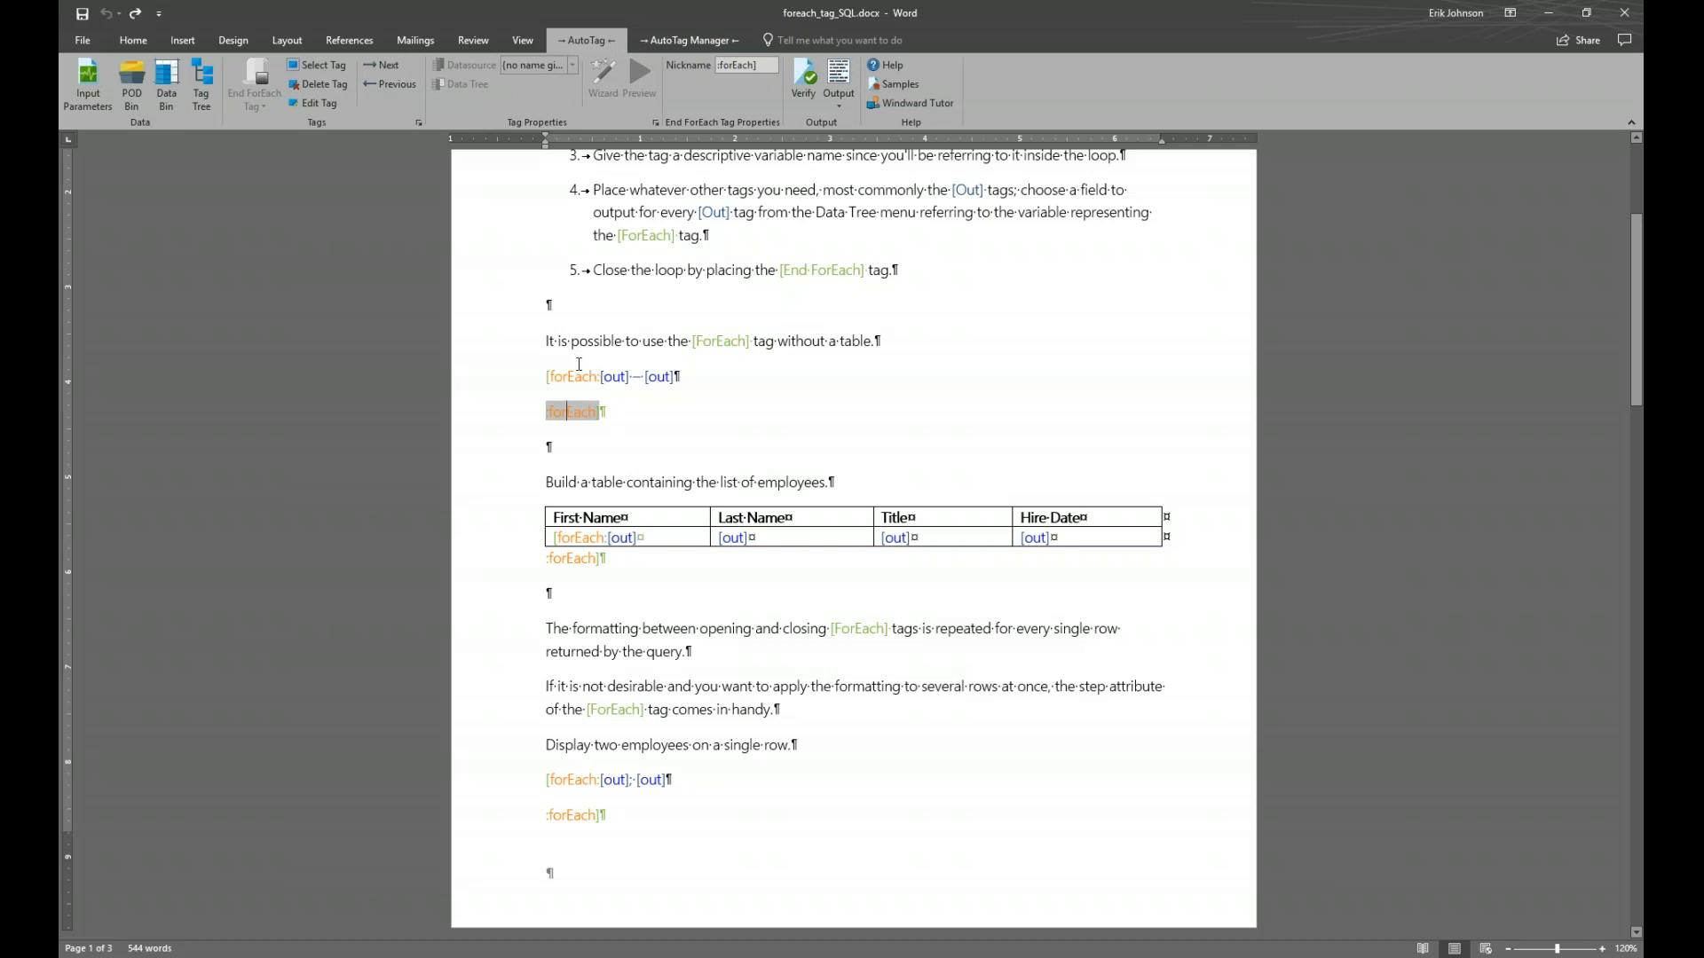
left_click(578, 371)
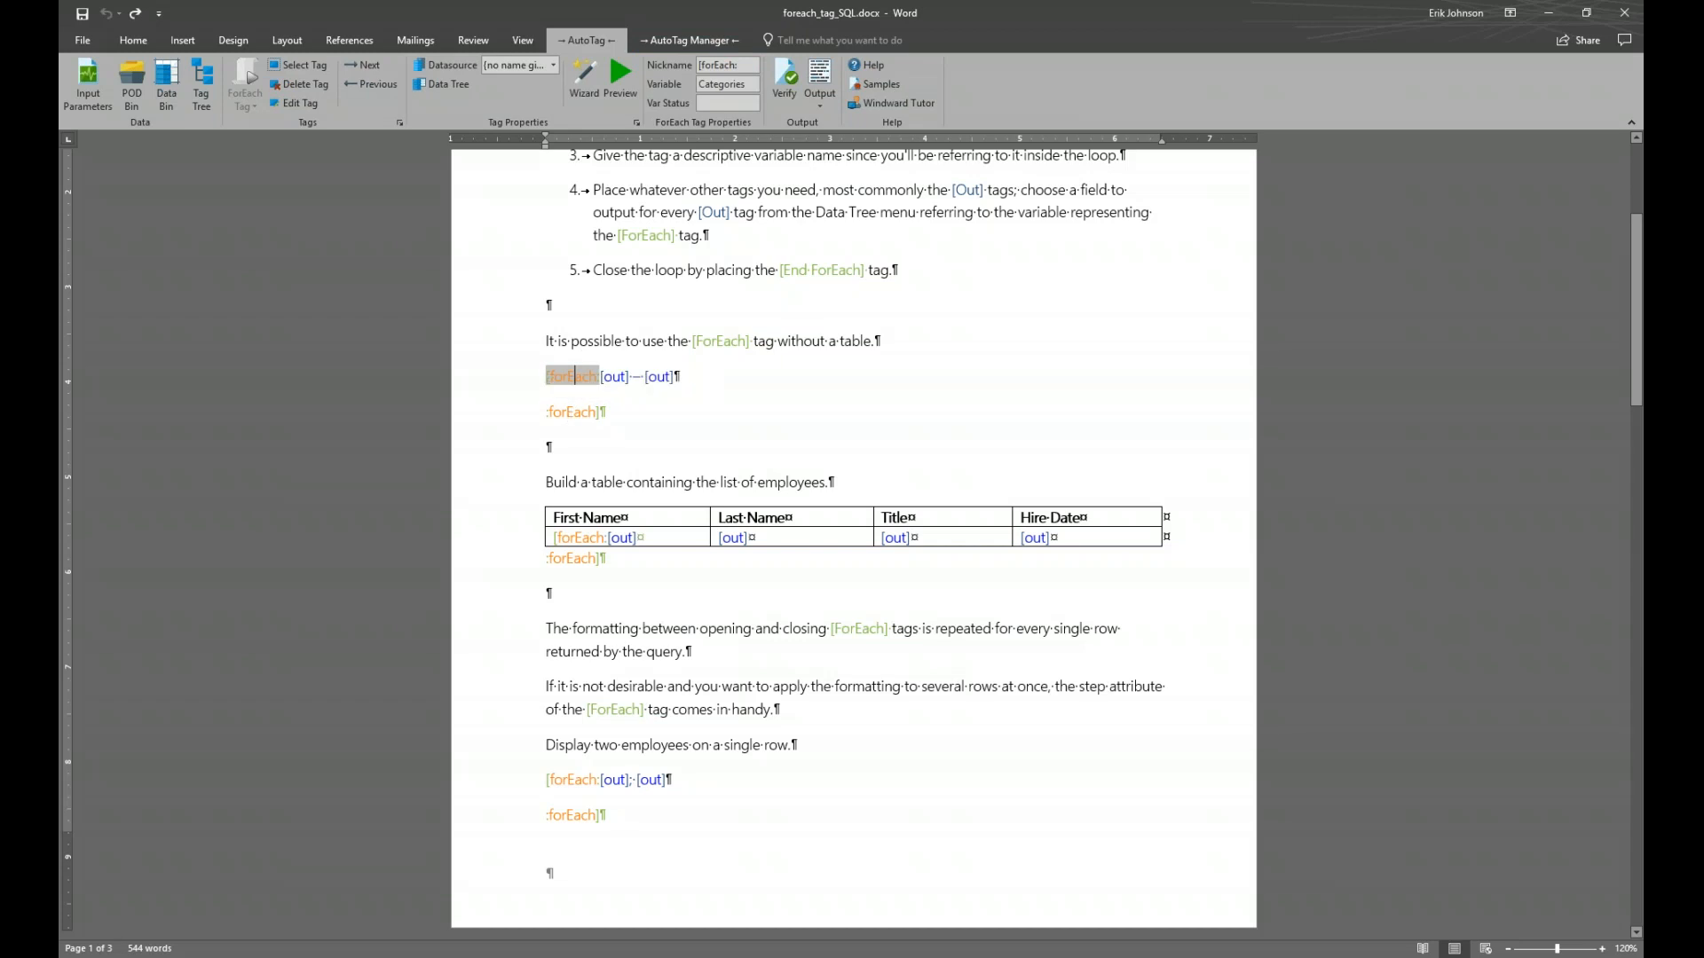
left_click(570, 413)
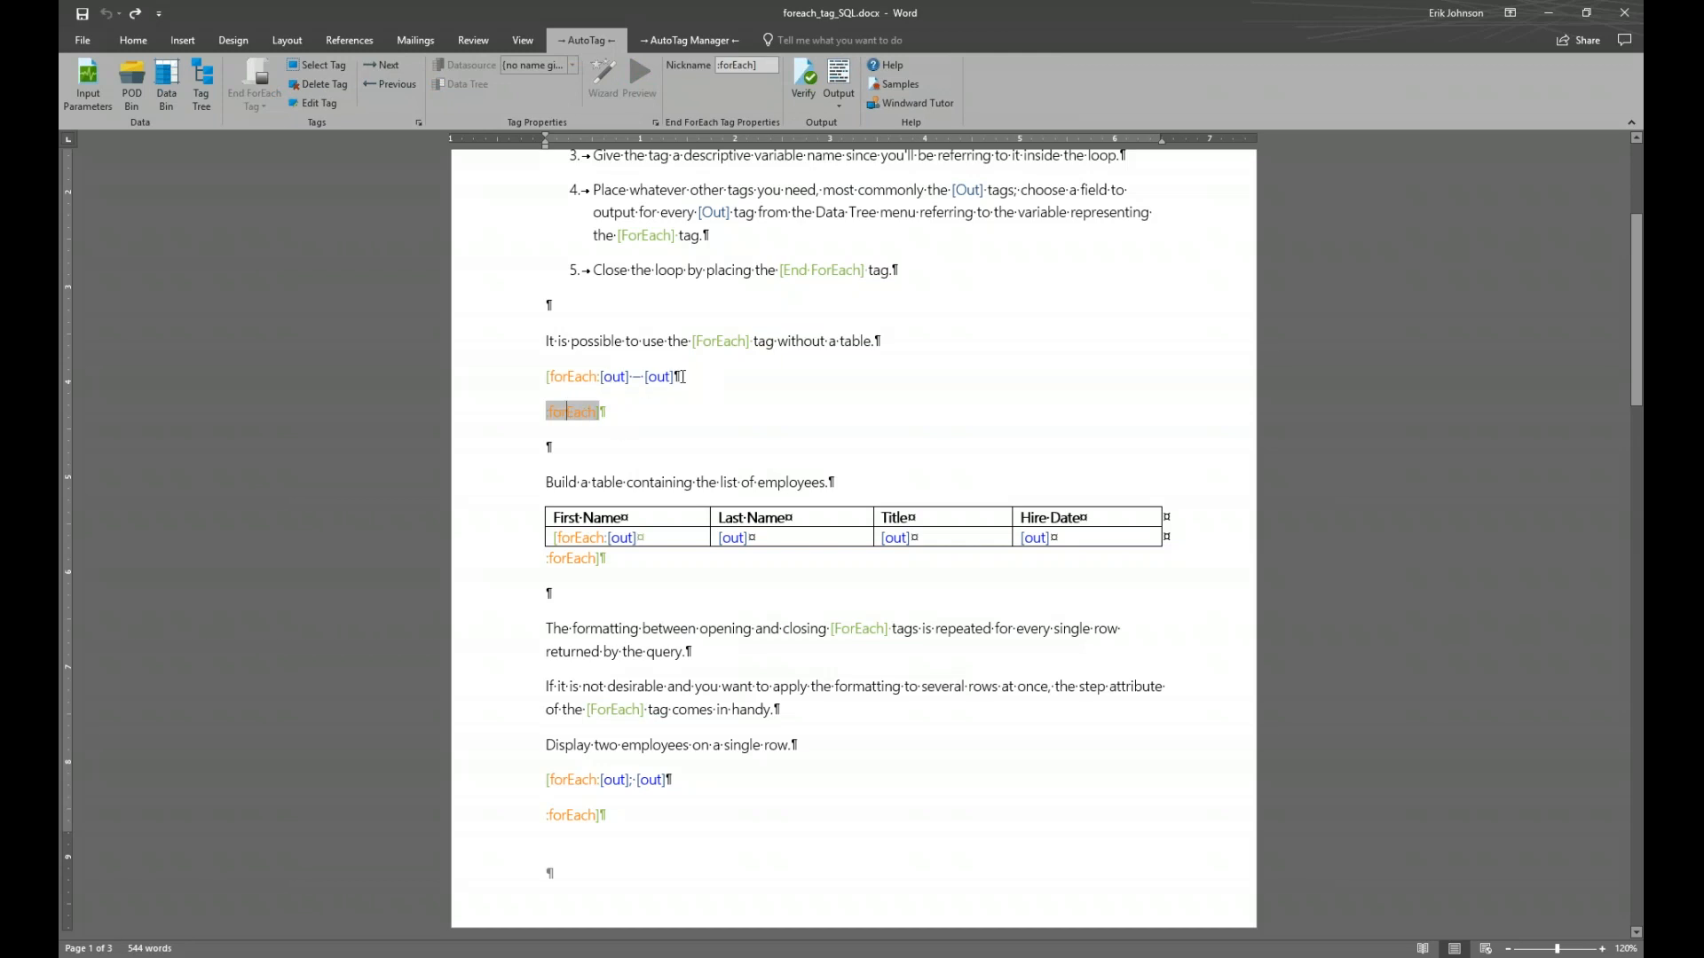
mouse_move(665, 378)
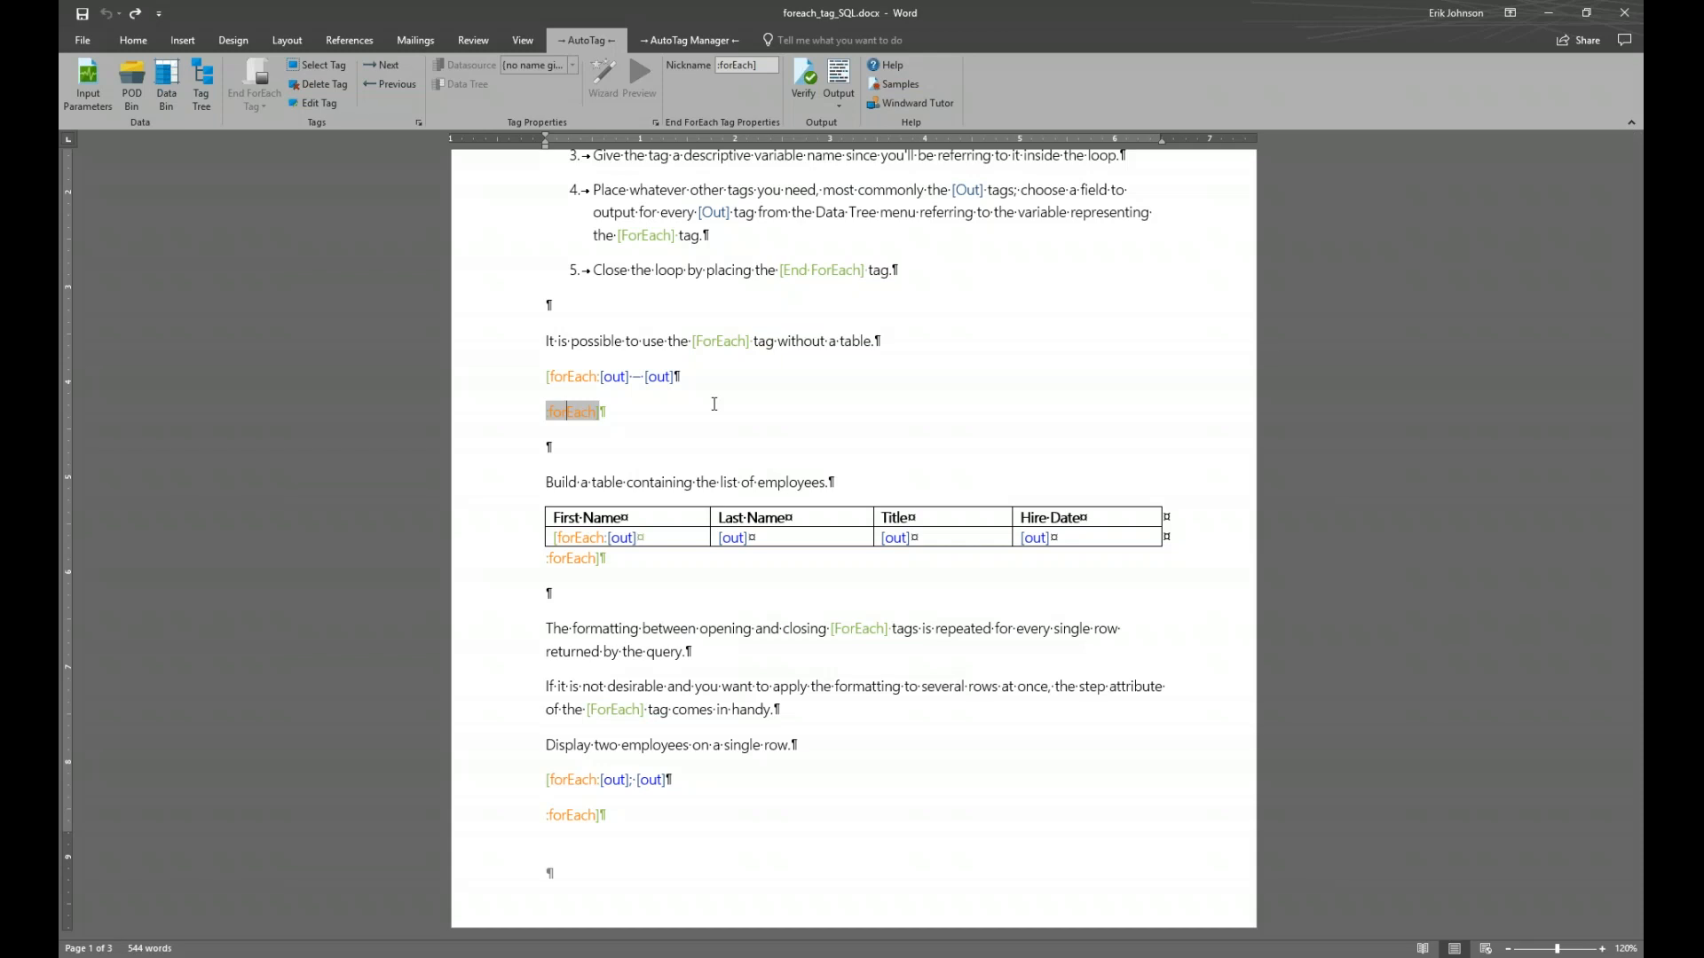
left_click(197, 82)
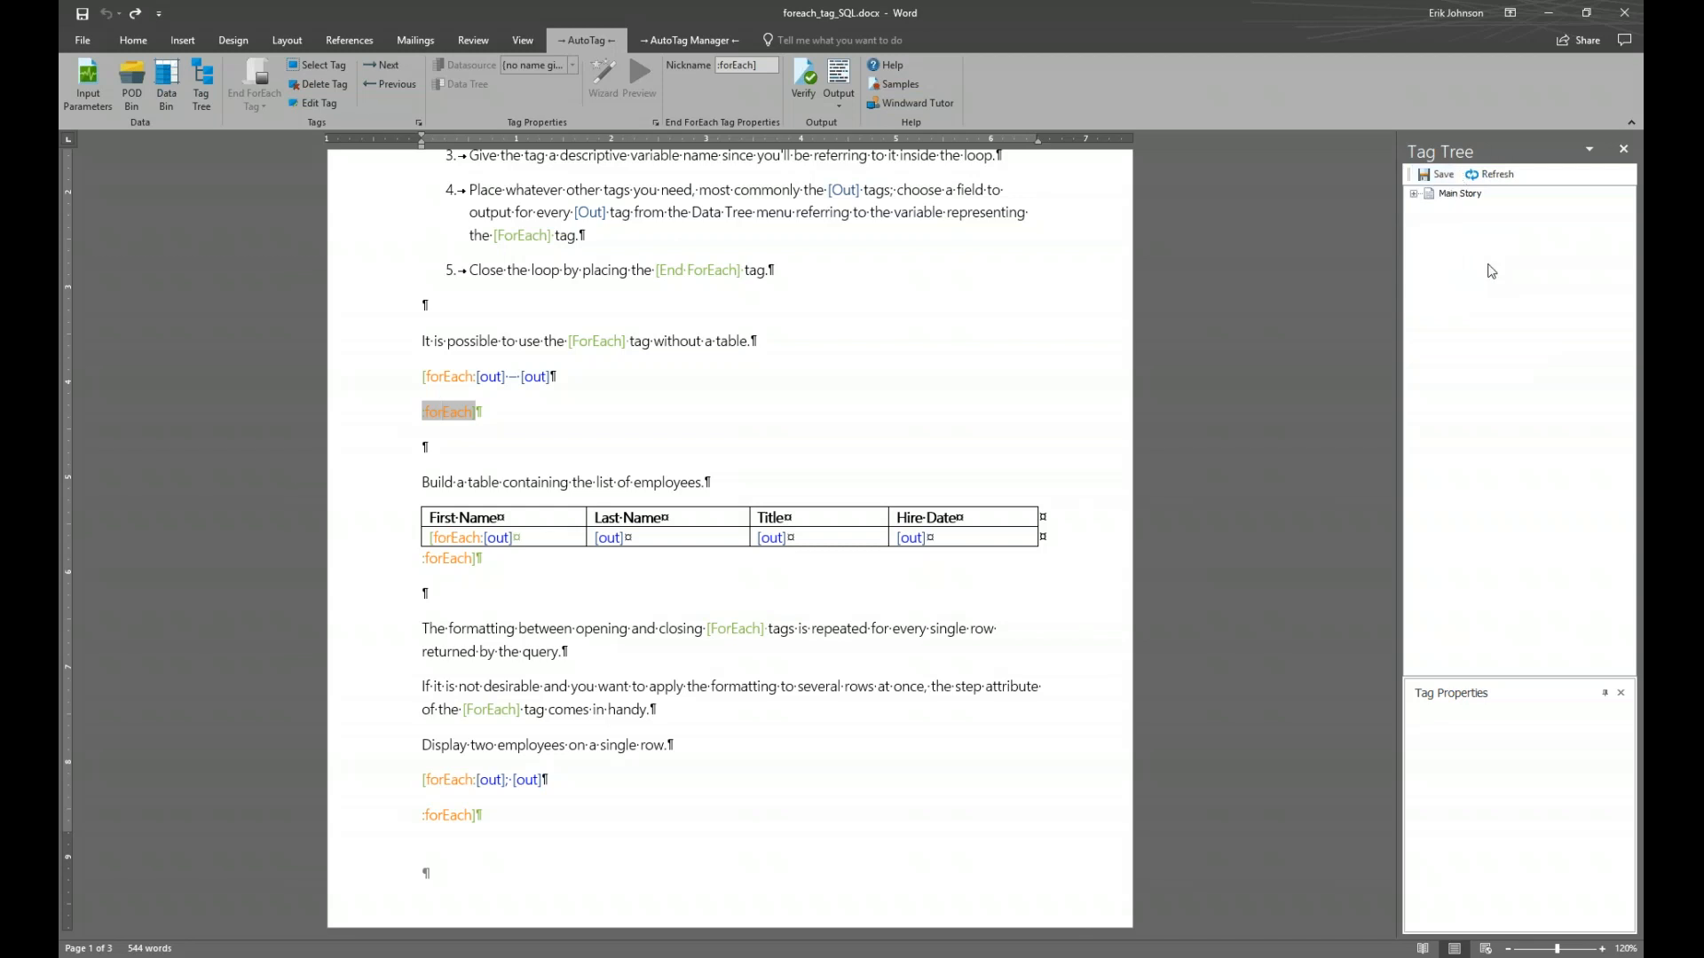
Expand Main Story in the Tag Tree and select the [Customers Loop] node
left_click(1414, 194)
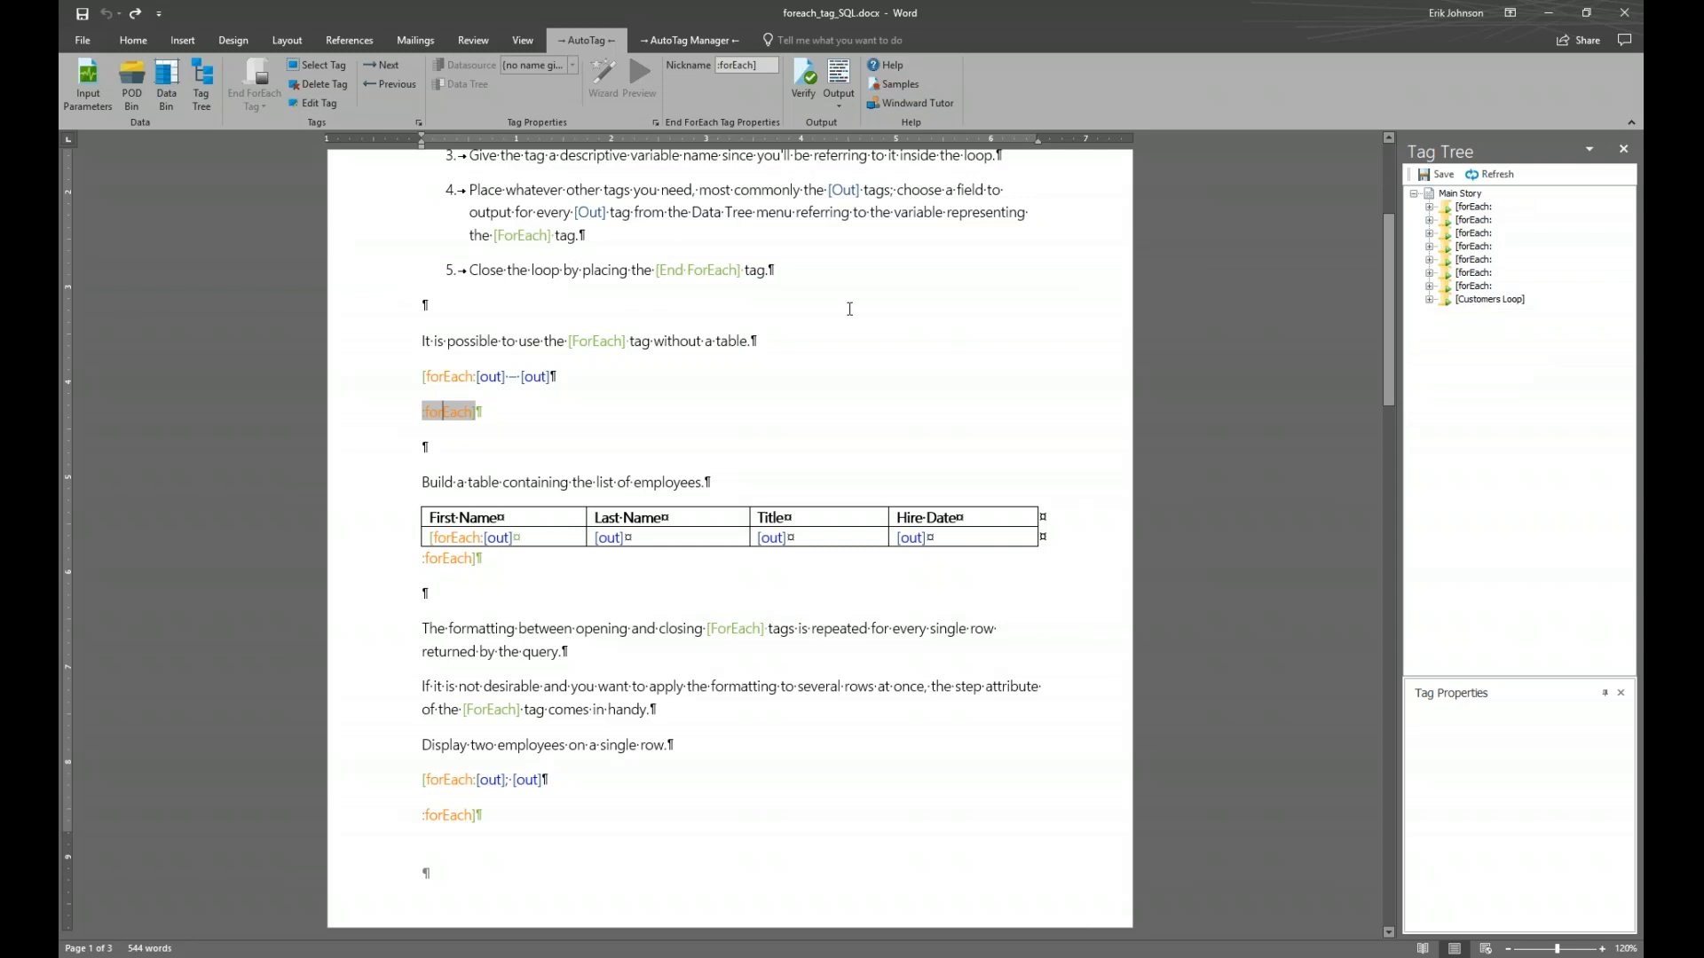
left_click(1478, 305)
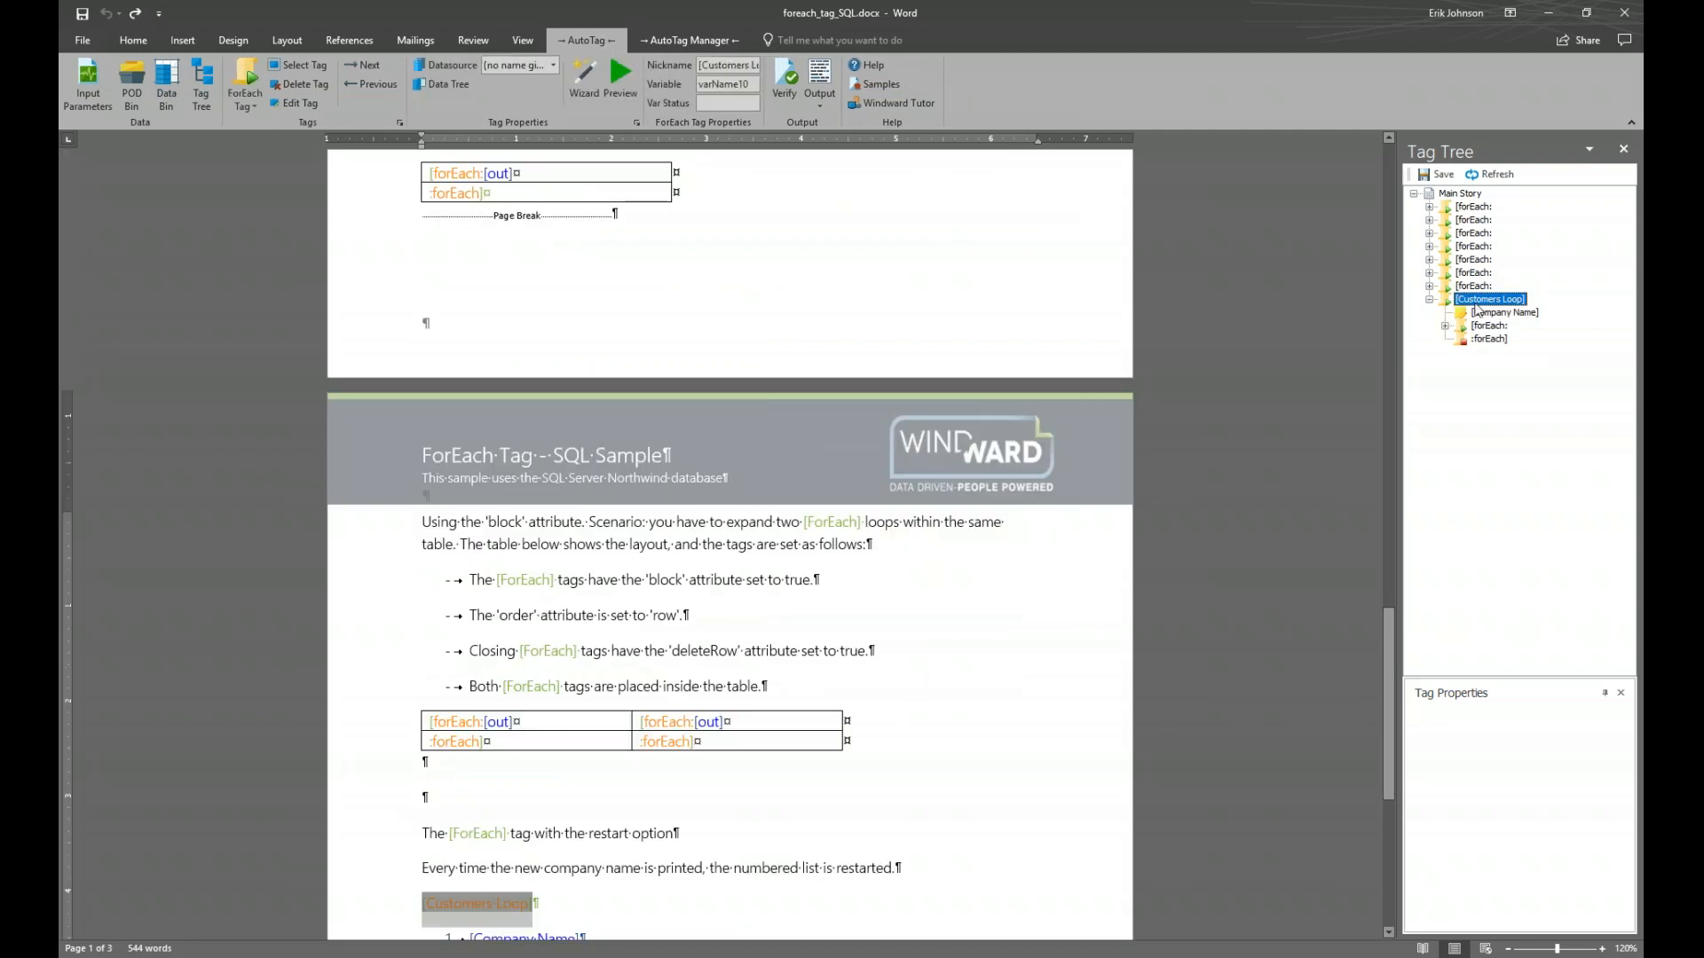
Scroll to the Customers Loop section and expand its nested forEach node in the Tag Tree
scroll(620, 475, "down", 6)
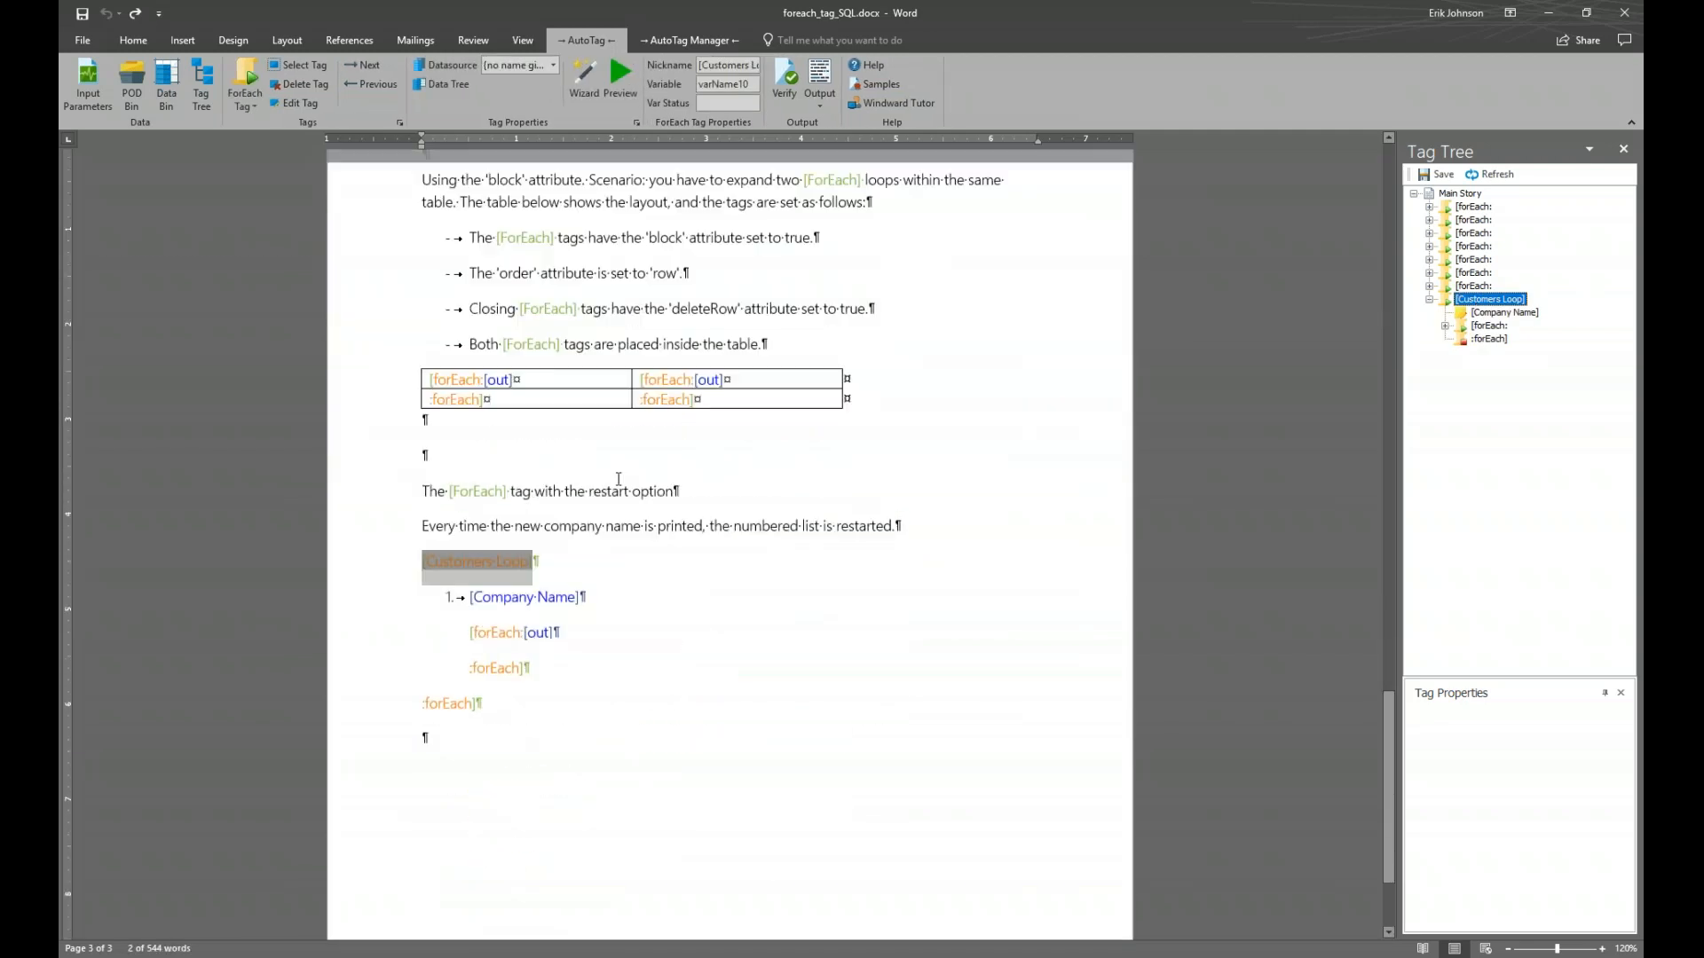
mouse_move(486, 447)
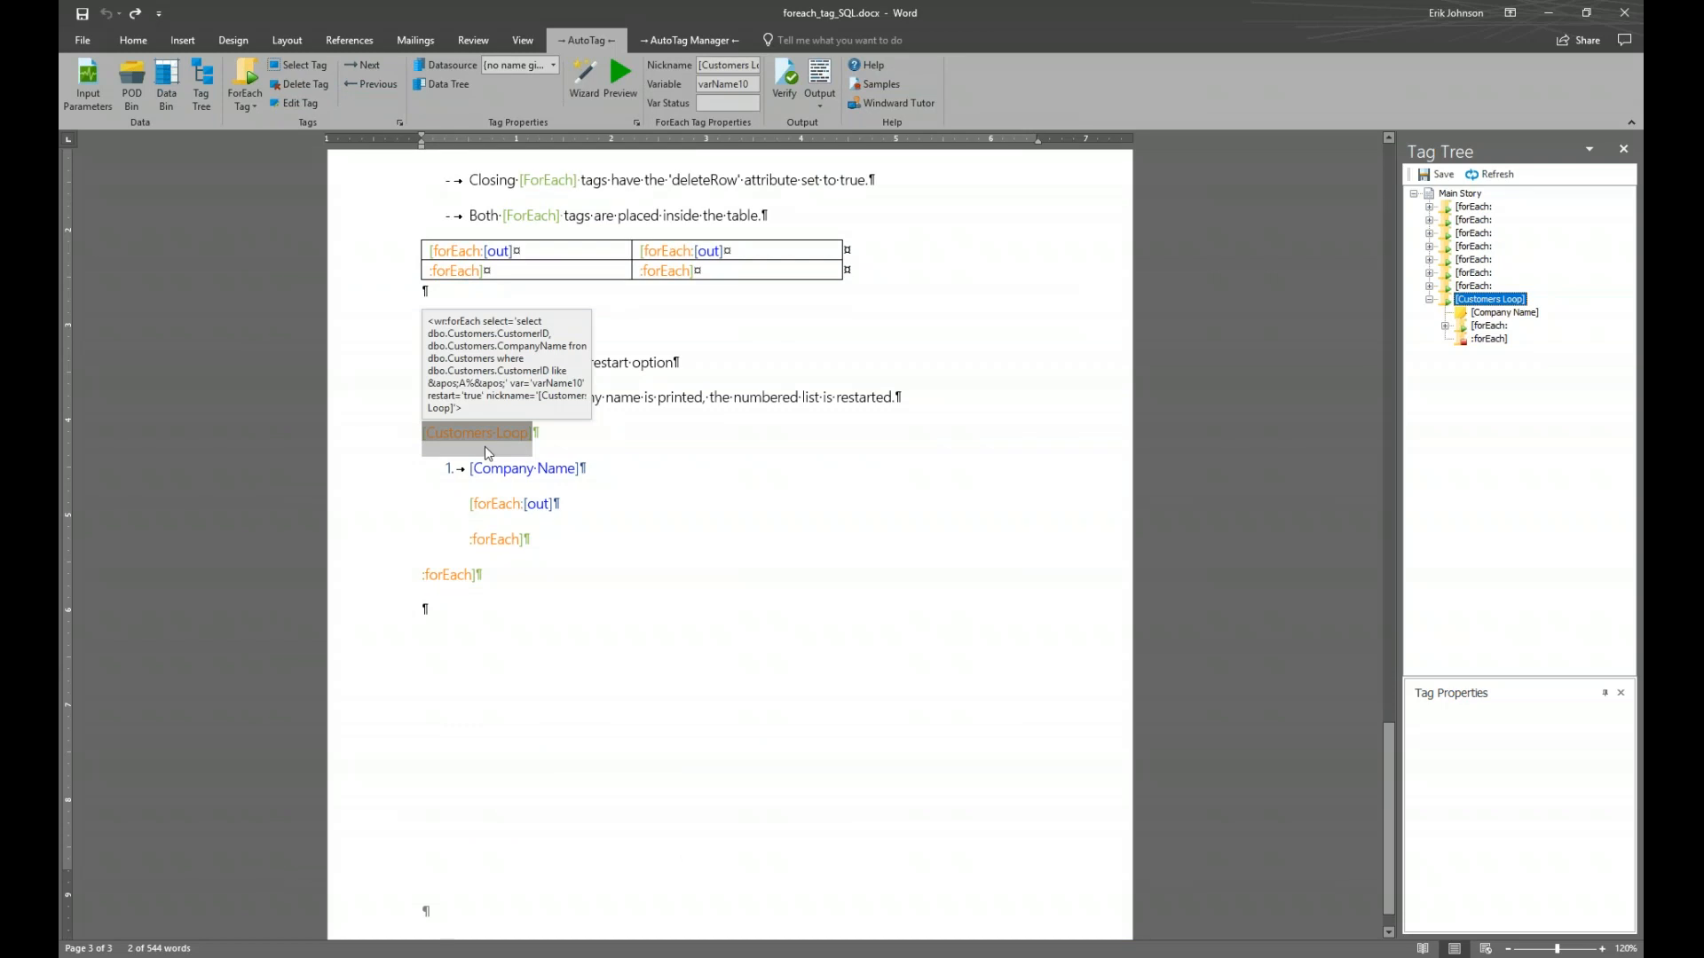
scroll(883, 528, "down", 1)
scroll(883, 528, "up", 2)
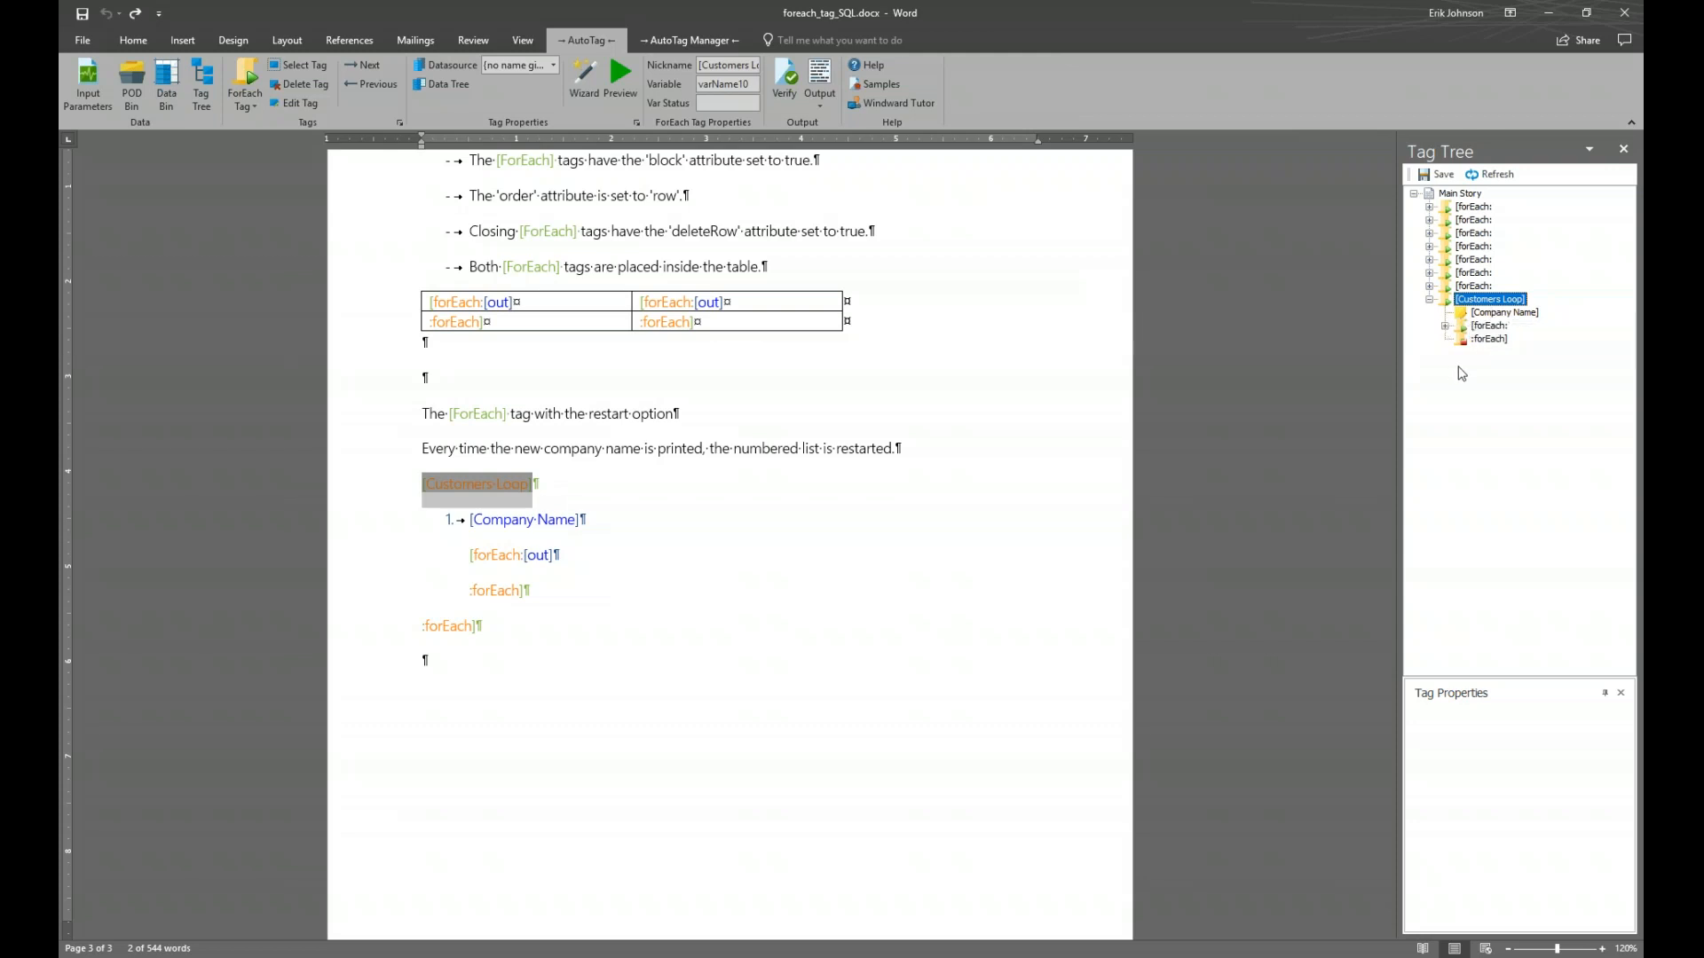
left_click(1445, 325)
mouse_move(1518, 310)
left_click(1496, 328)
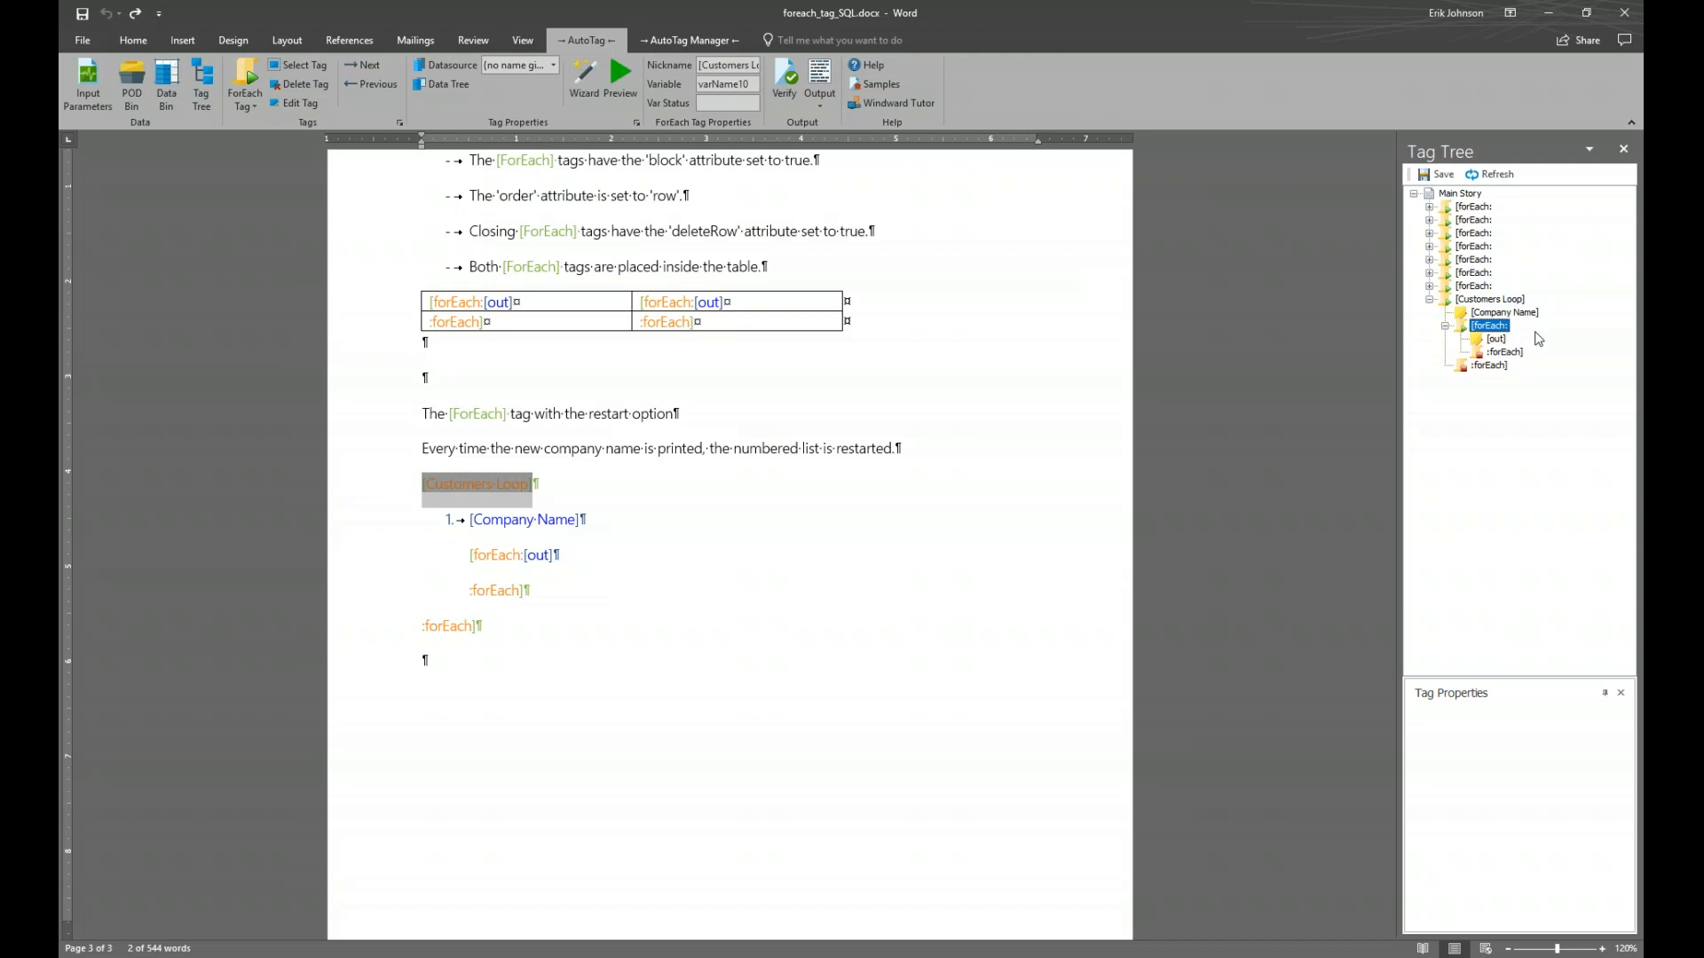
left_click(1533, 314)
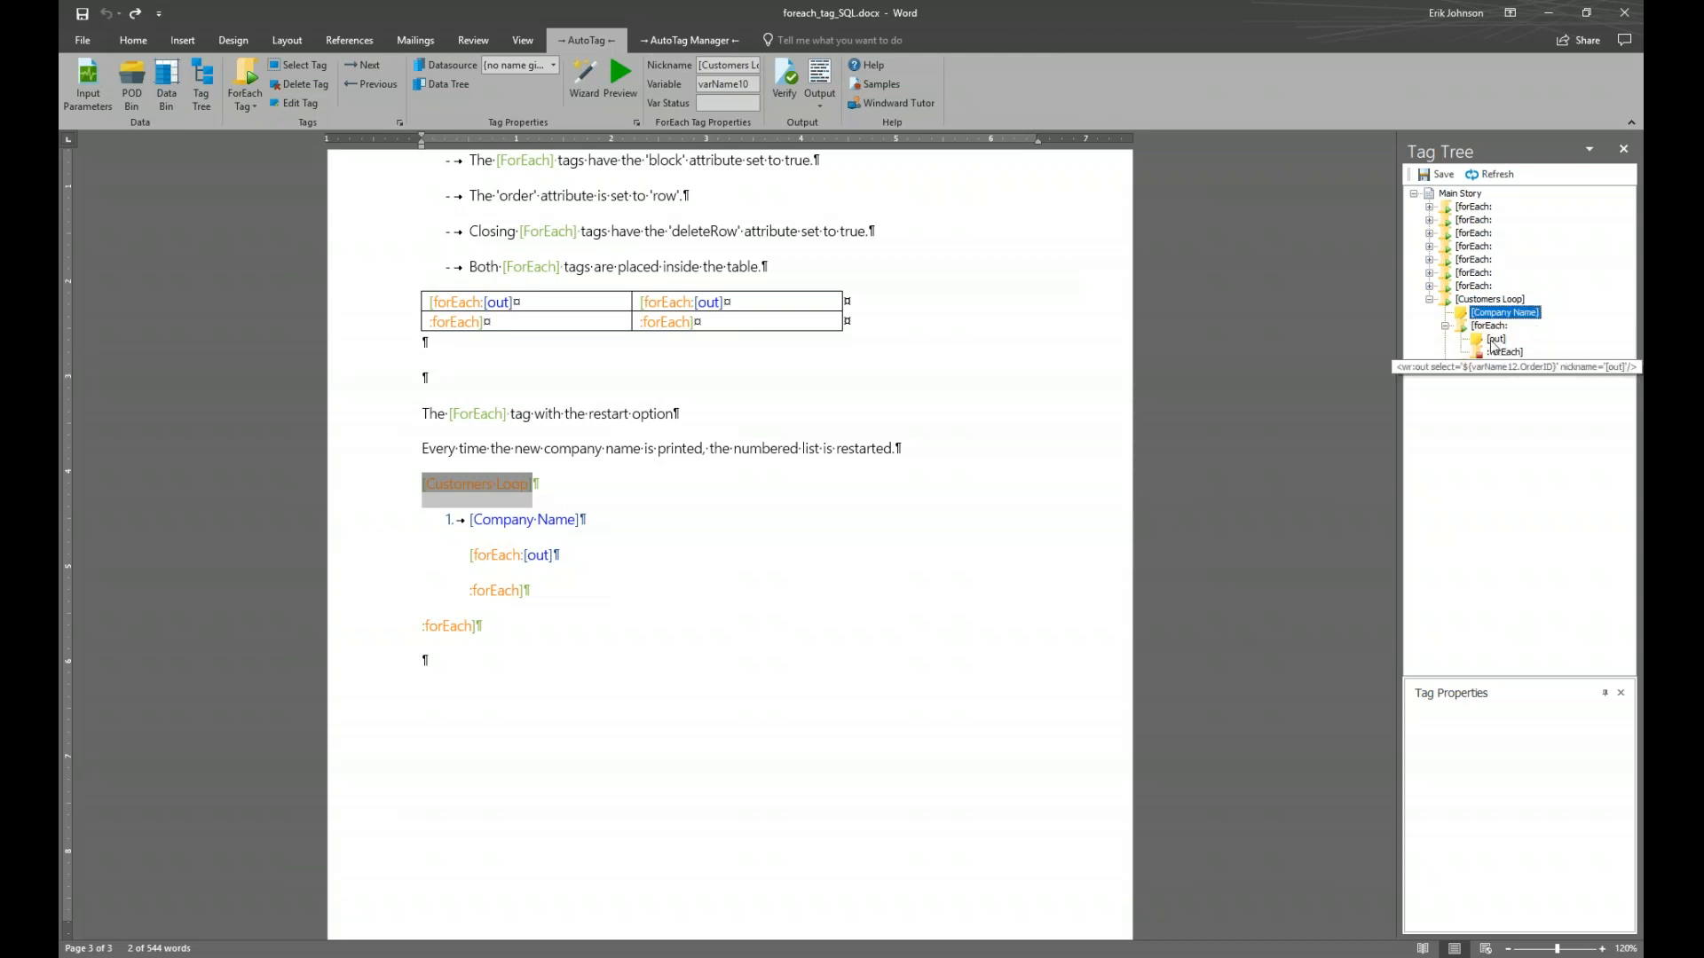
left_click(1494, 341)
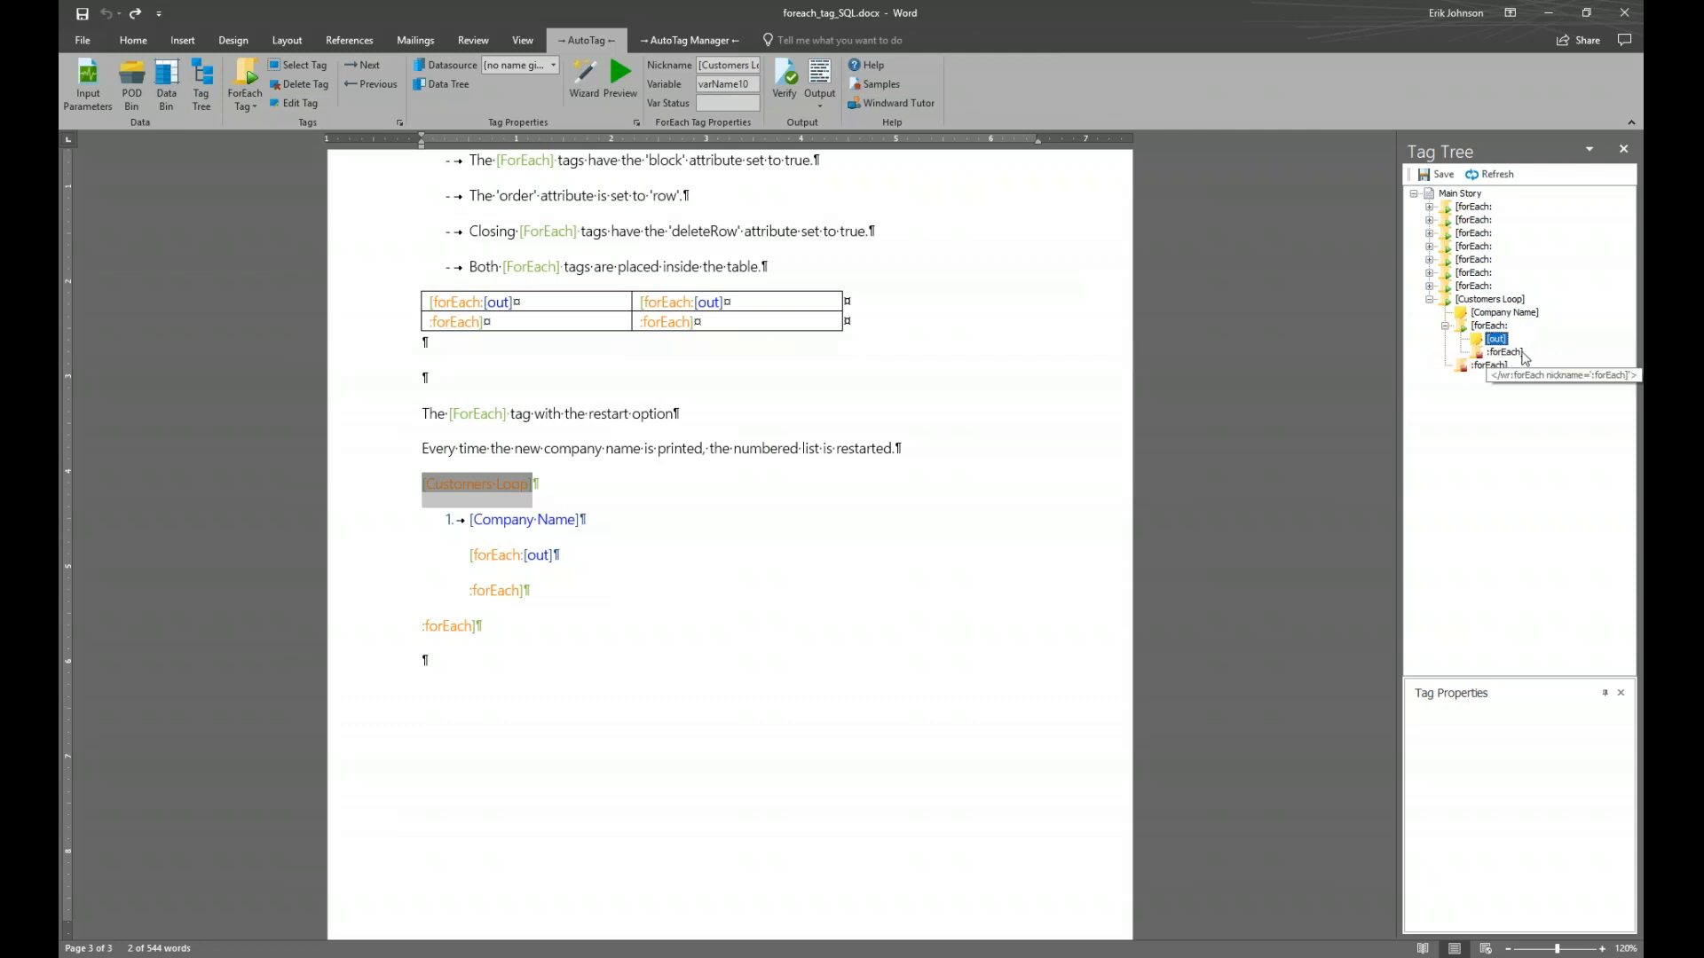
left_click(1514, 355)
mouse_move(1490, 330)
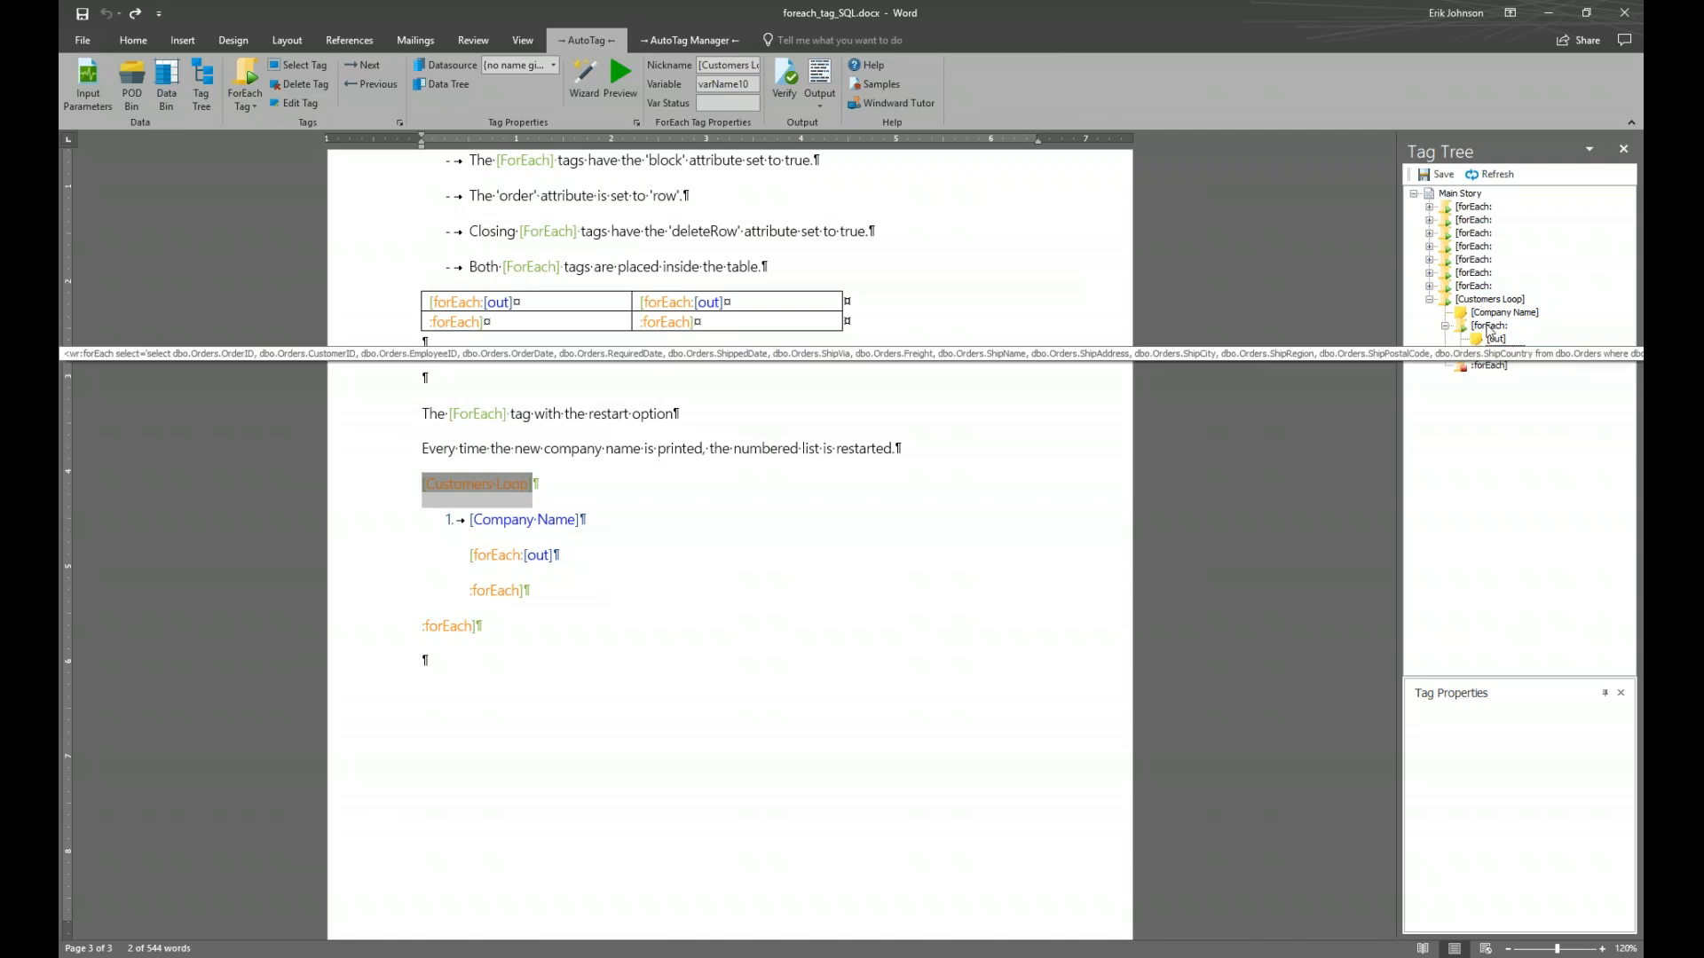
left_click(1497, 366)
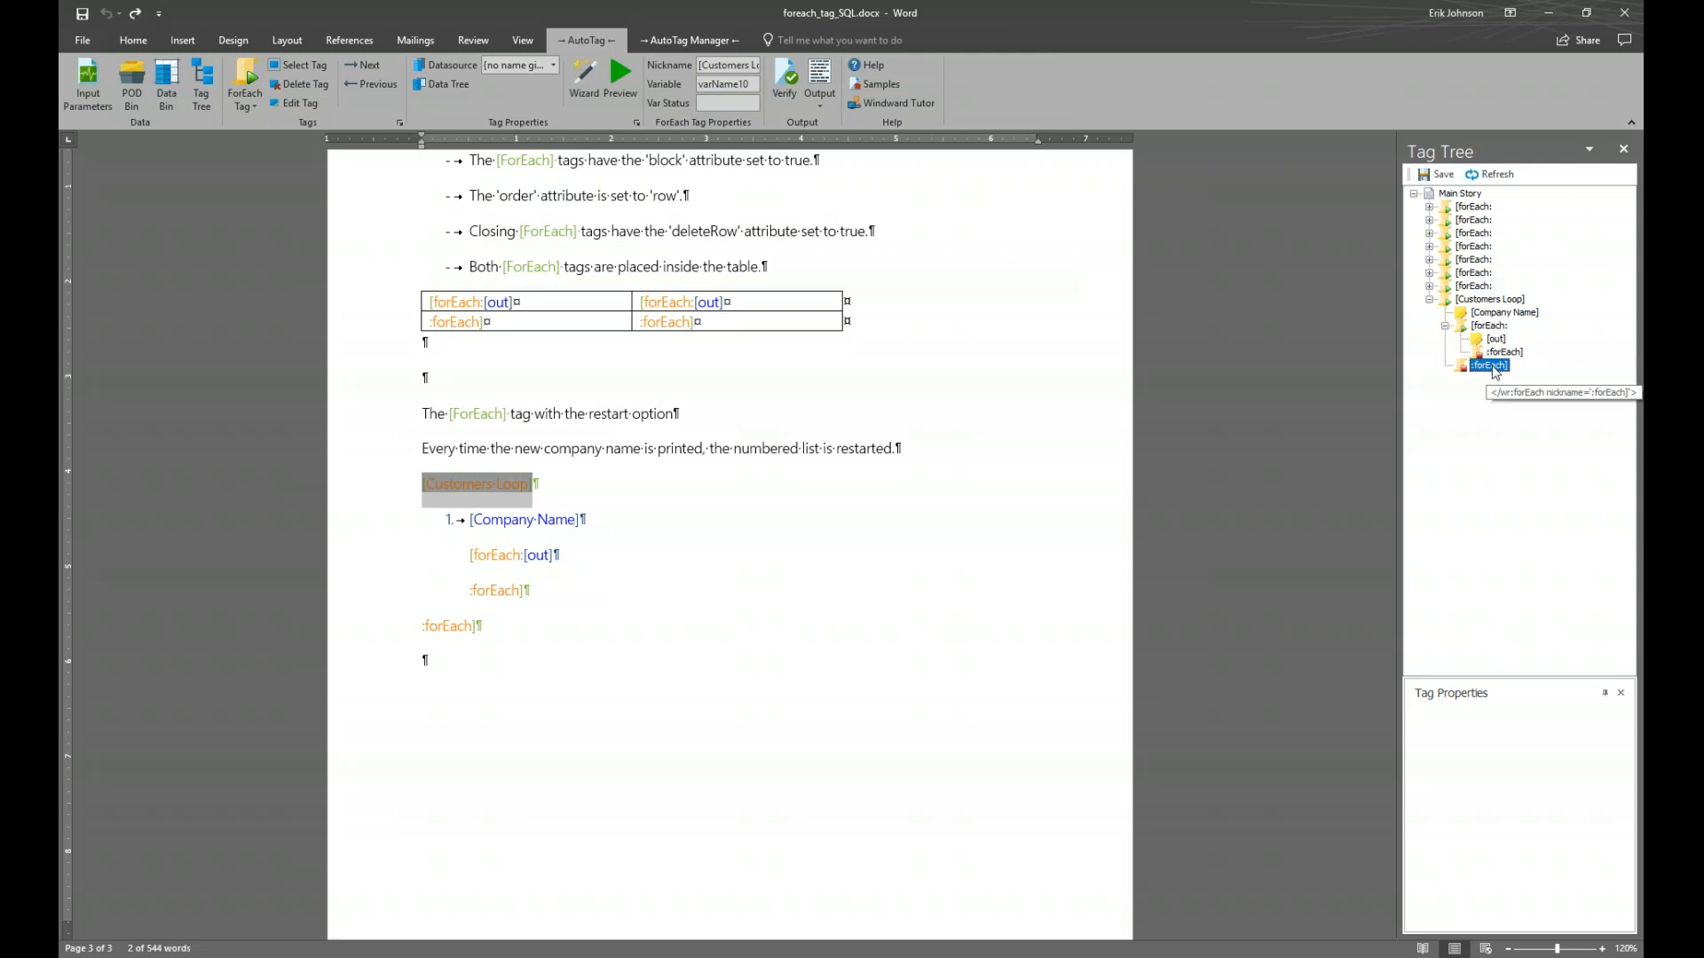
mouse_move(1513, 306)
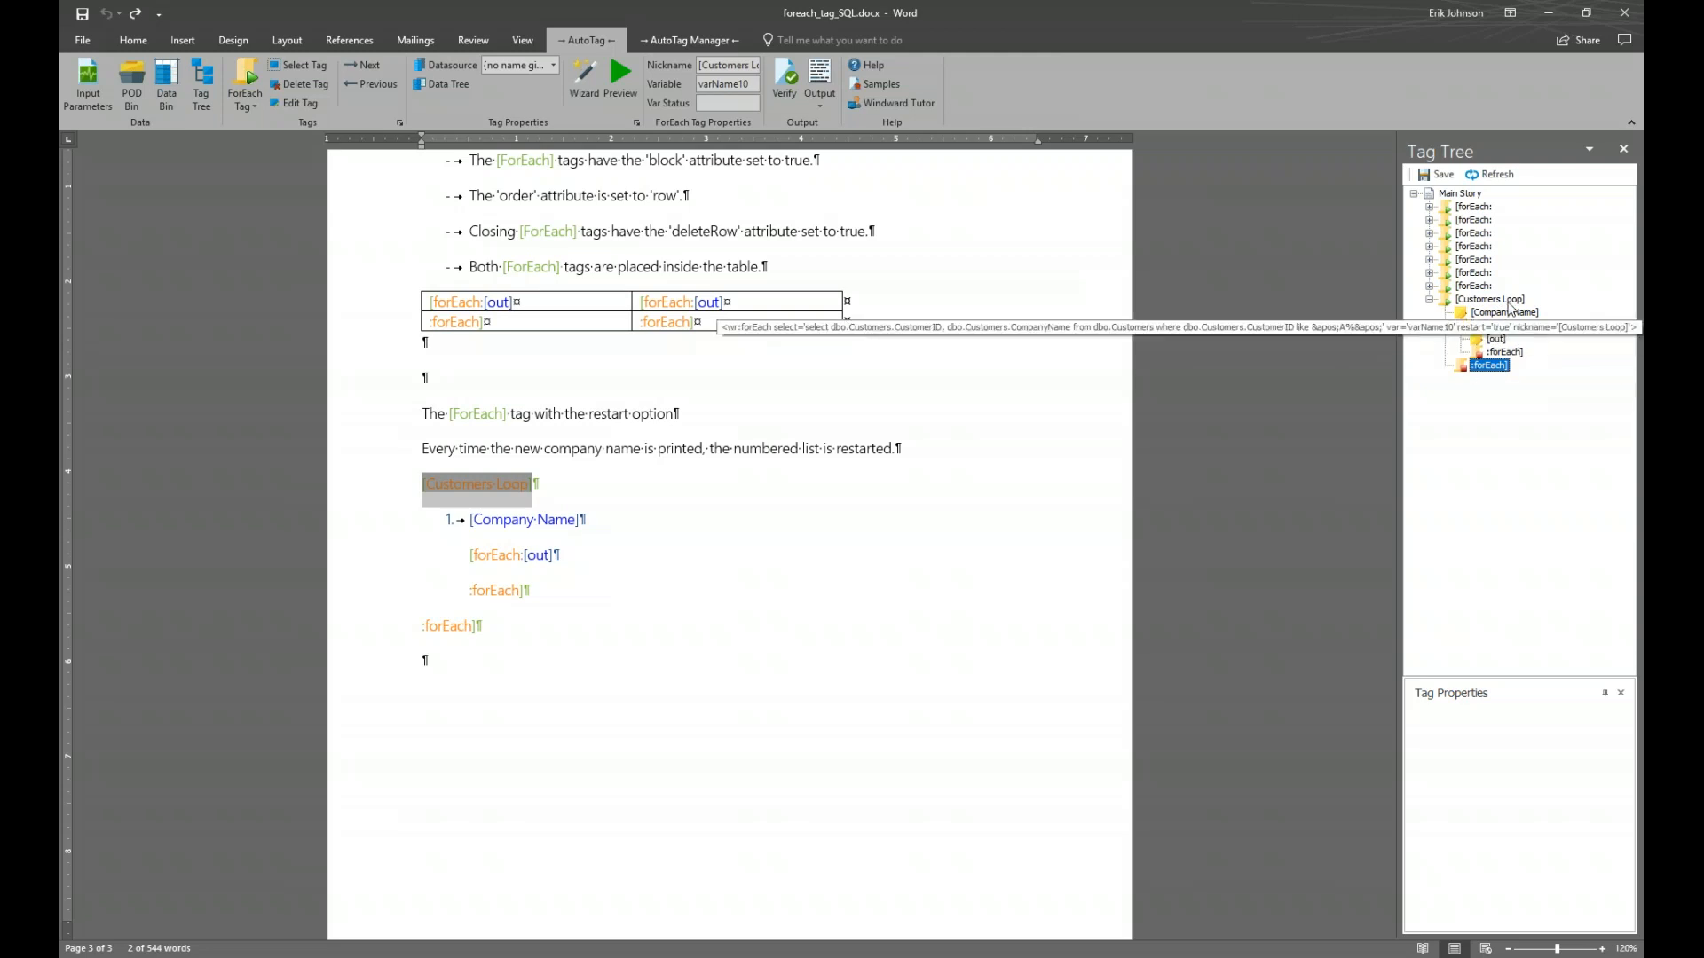
mouse_move(1505, 368)
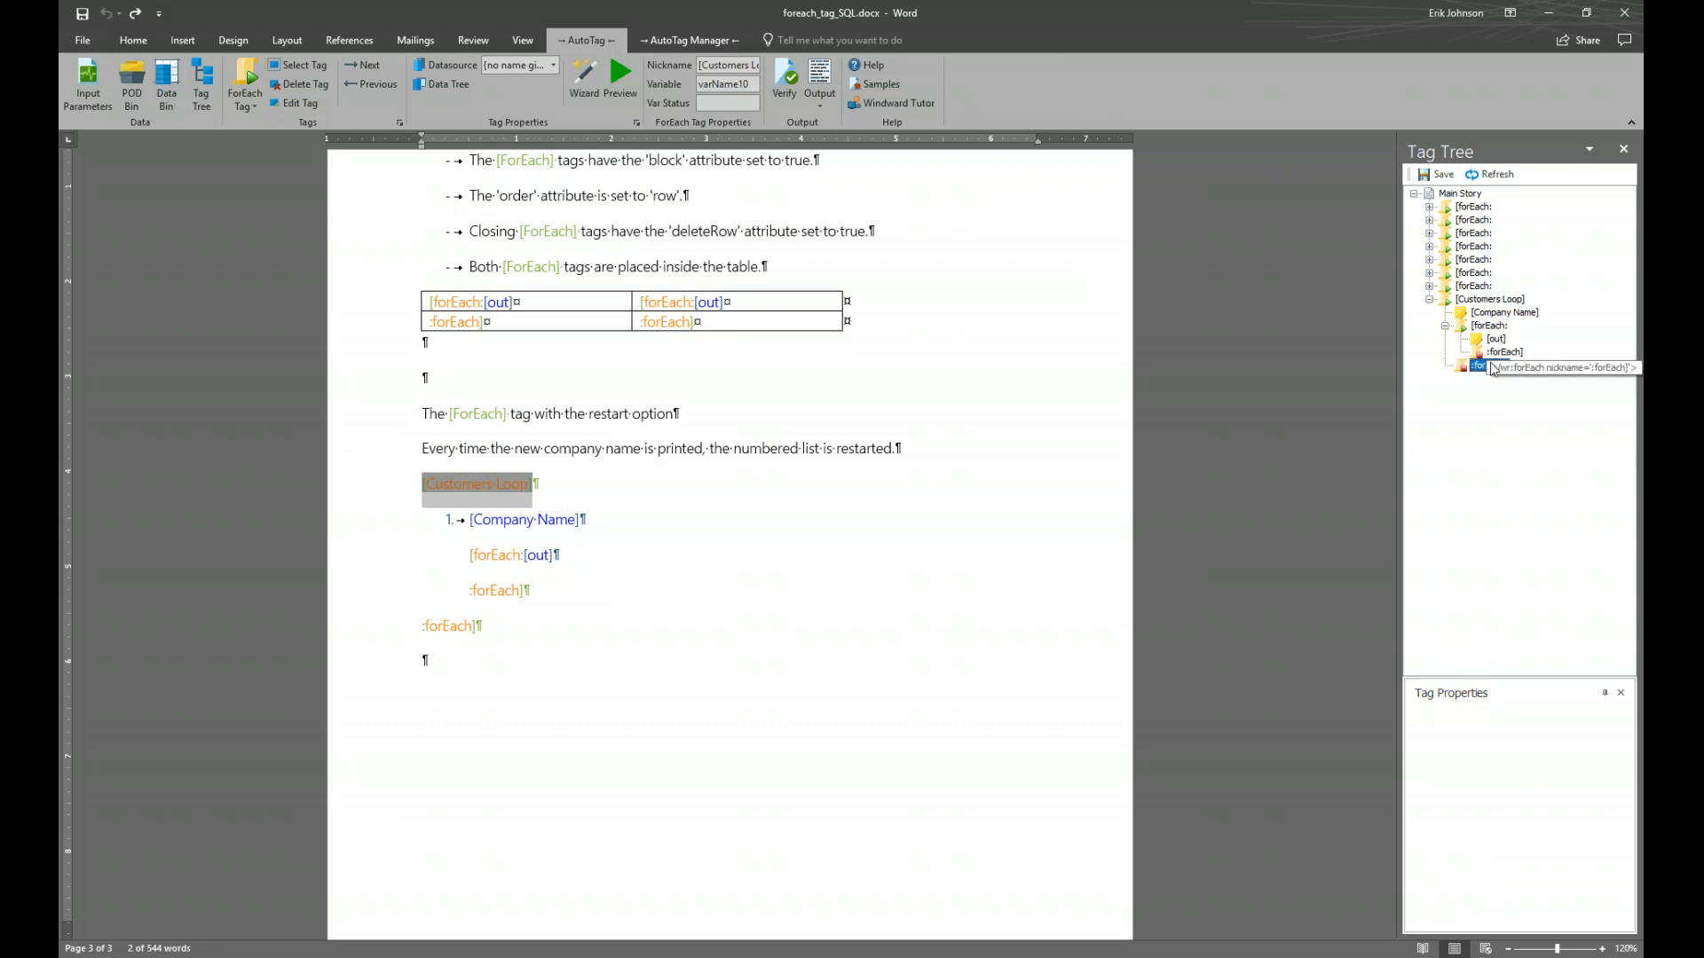
left_click(1491, 299)
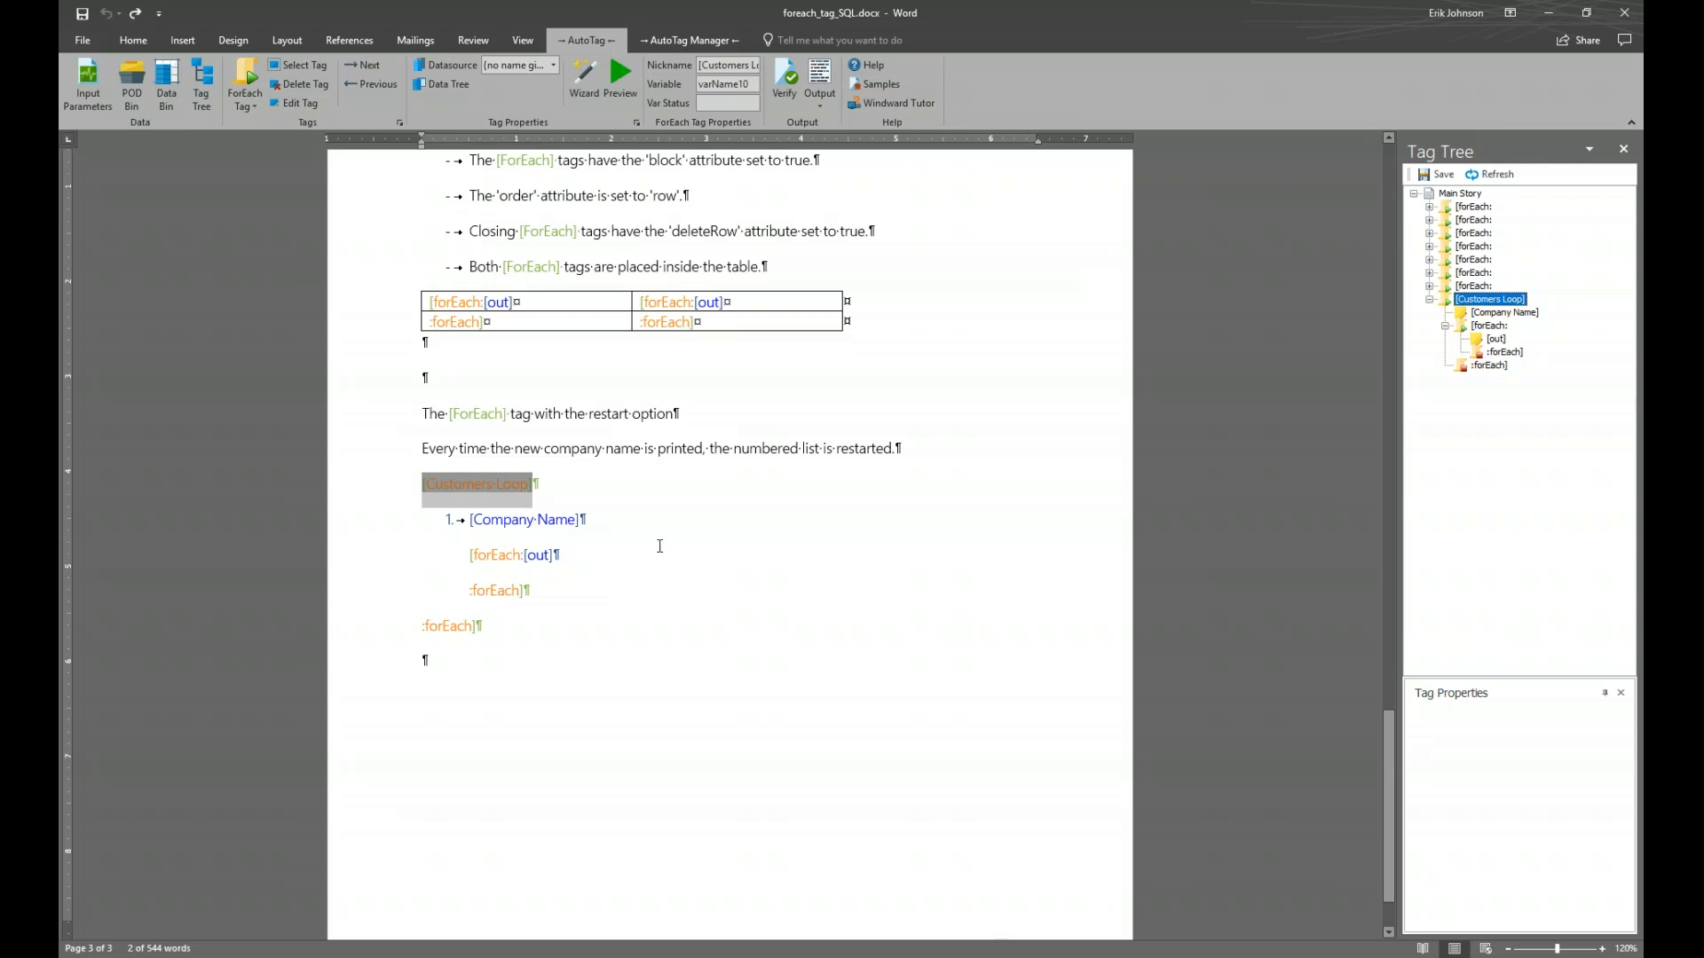
left_click(562, 486)
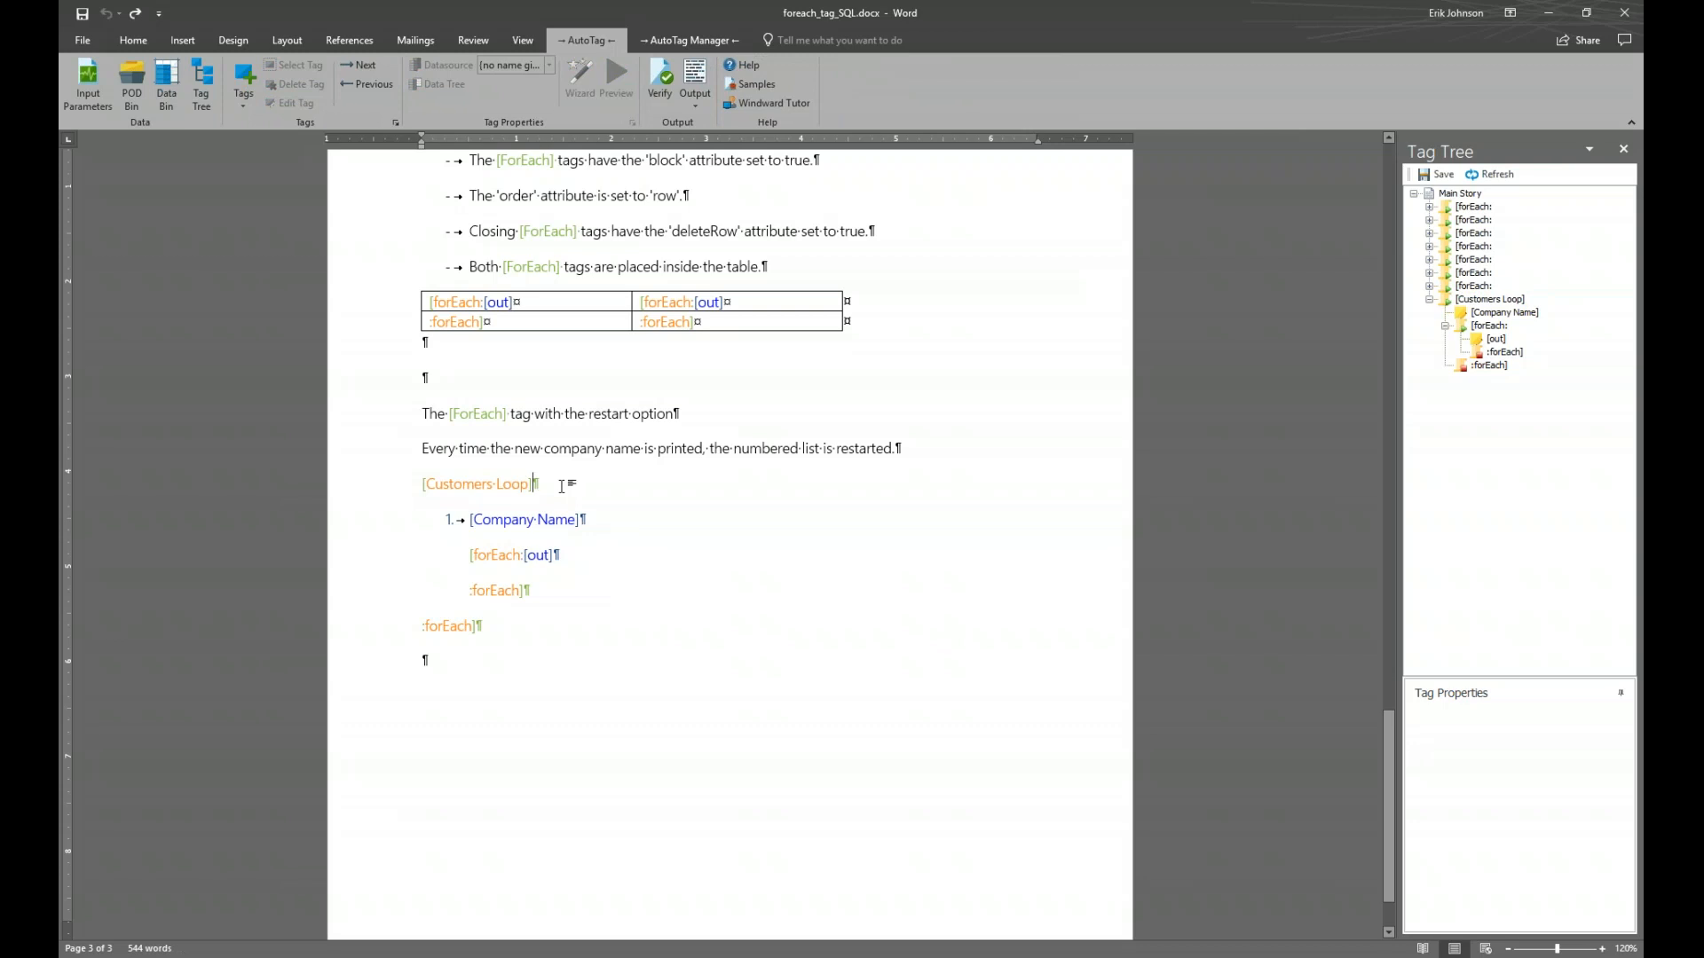
left_click(615, 517)
left_click(497, 484)
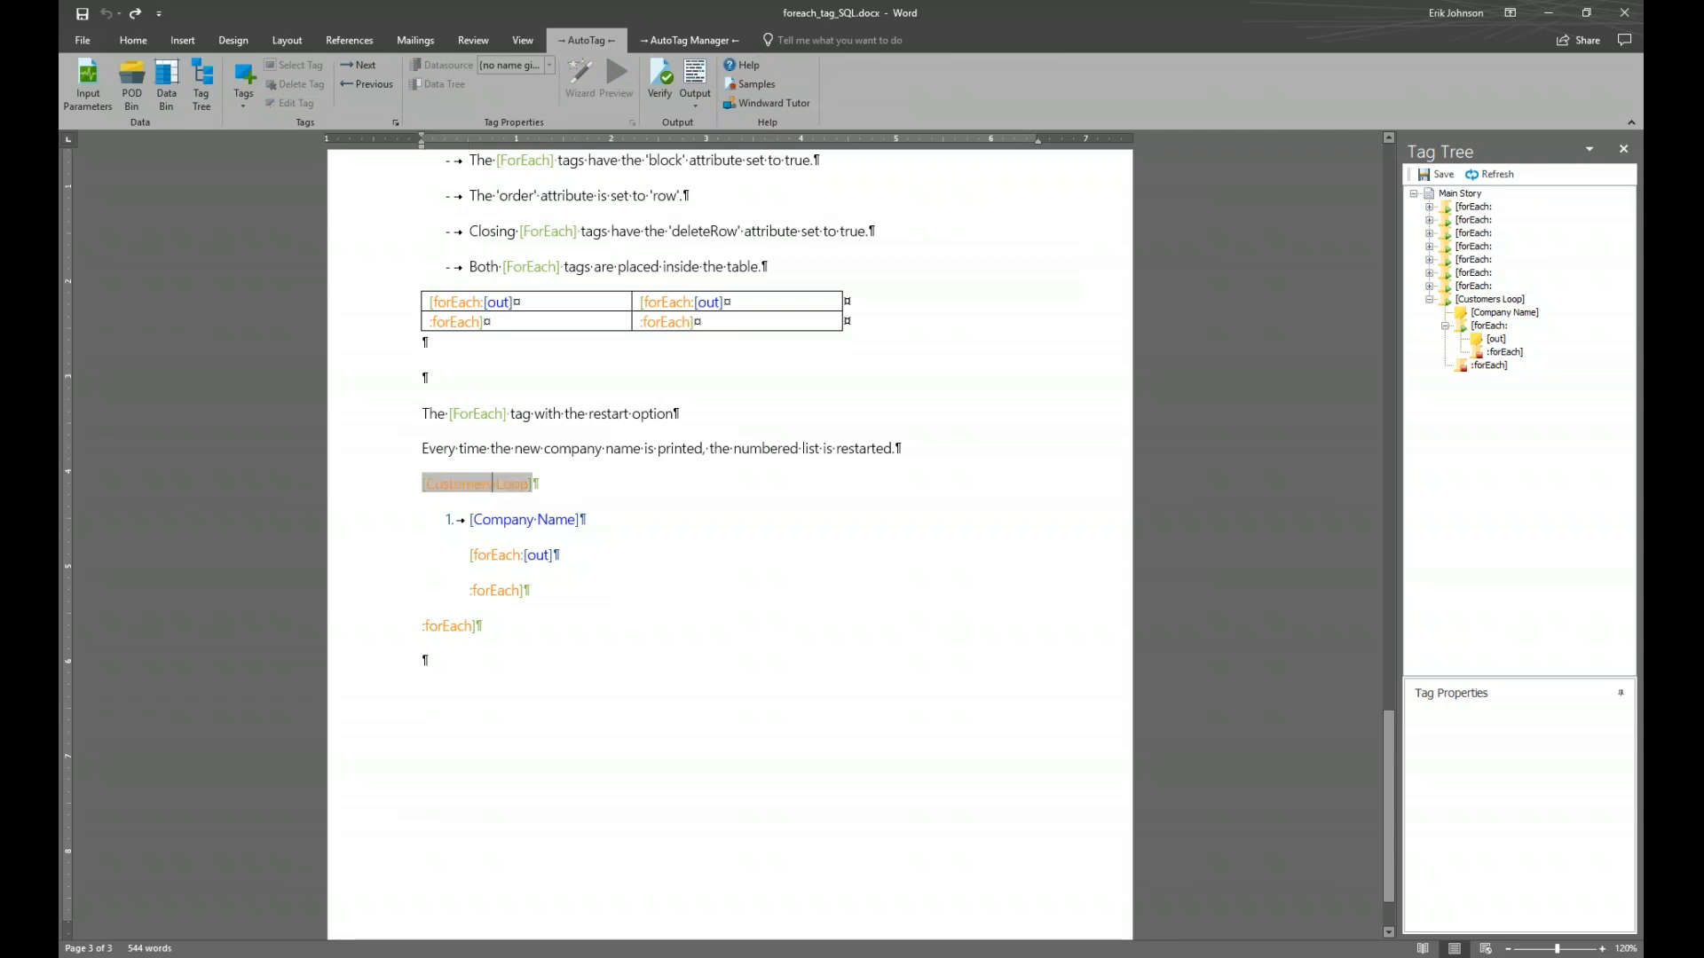
left_click(620, 82)
left_click_drag(735, 104, 763, 361)
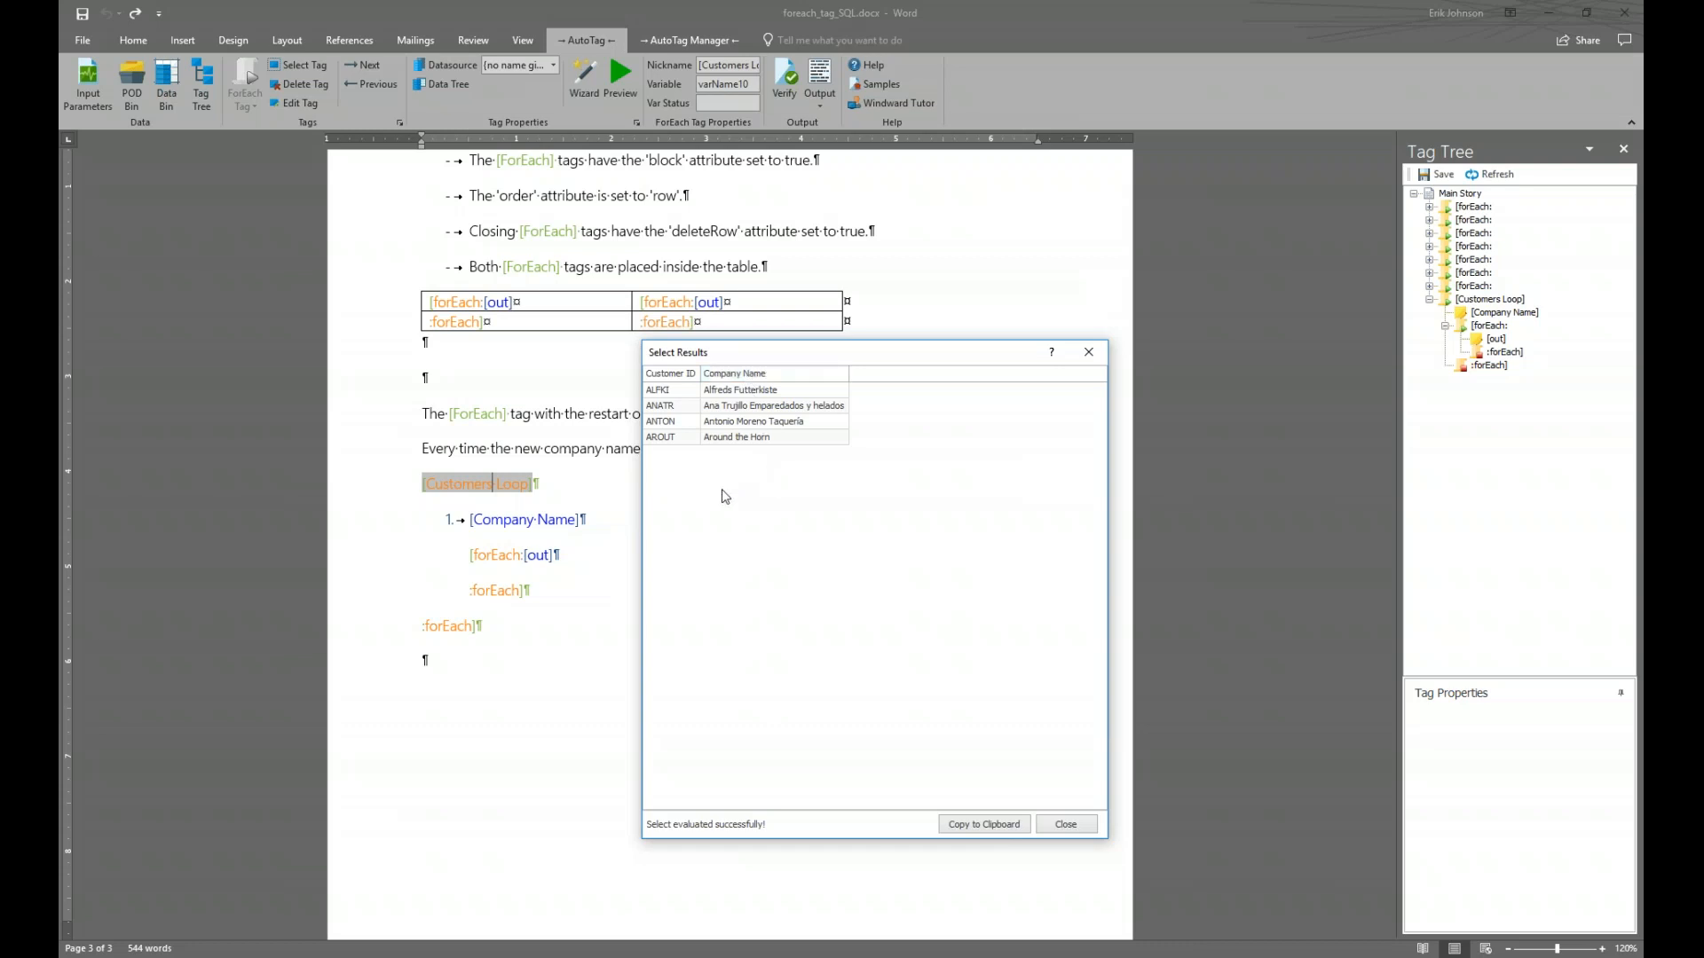
left_click(1066, 824)
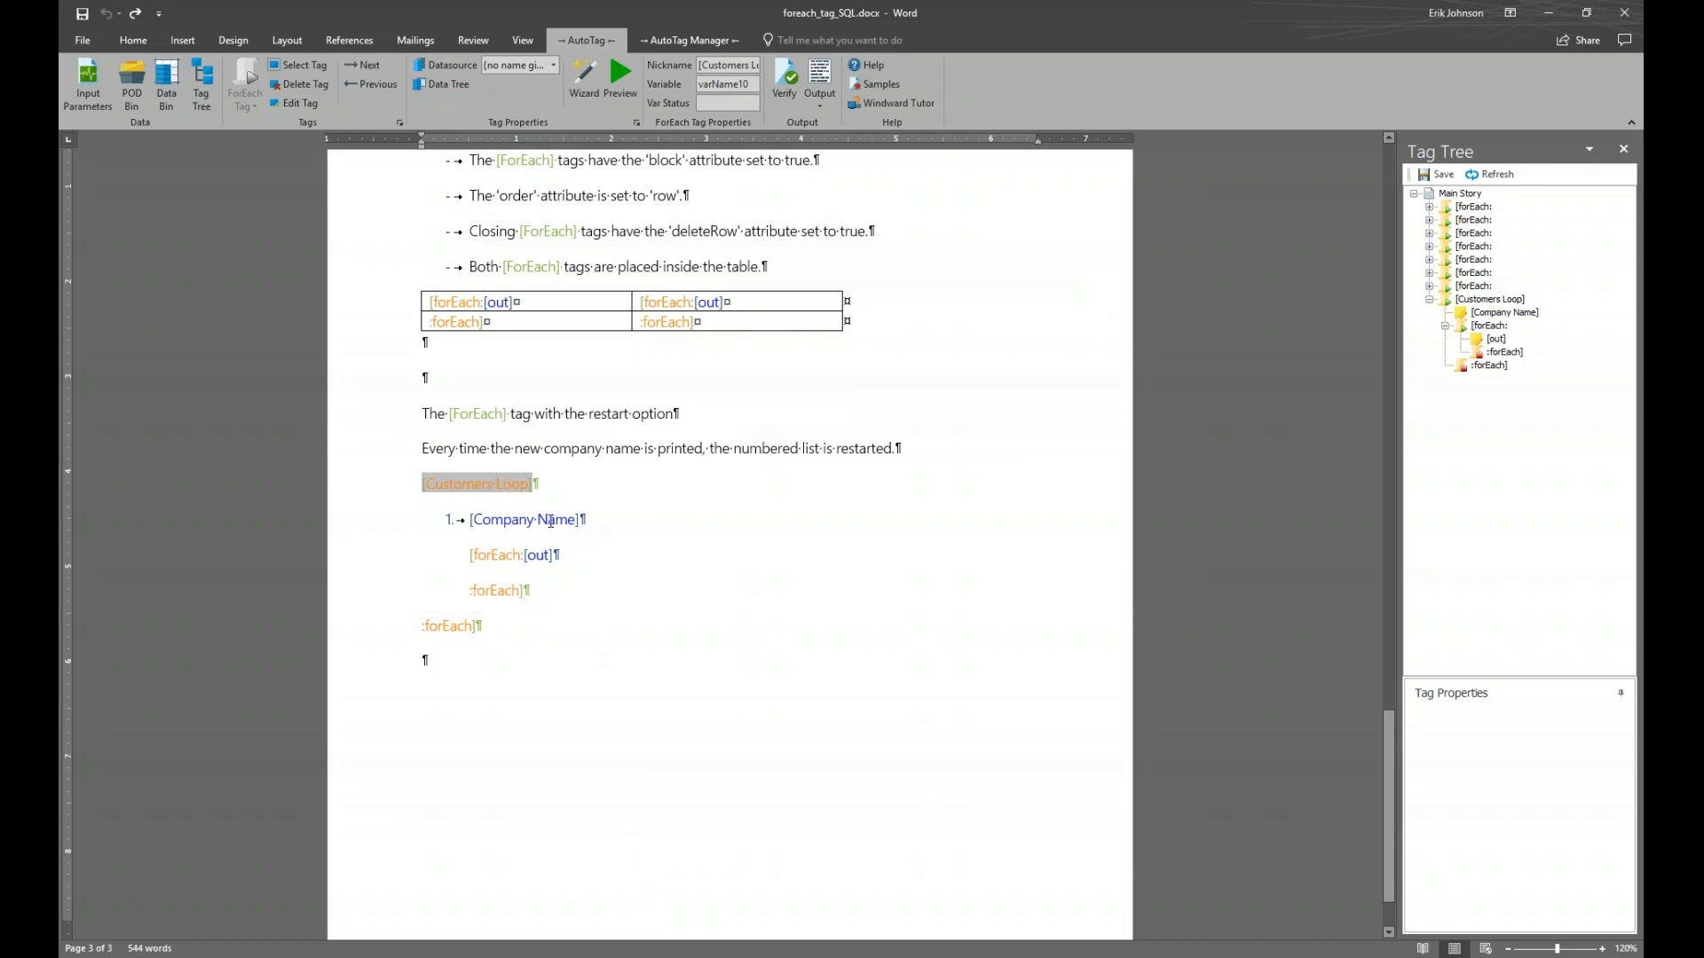
left_click(550, 521)
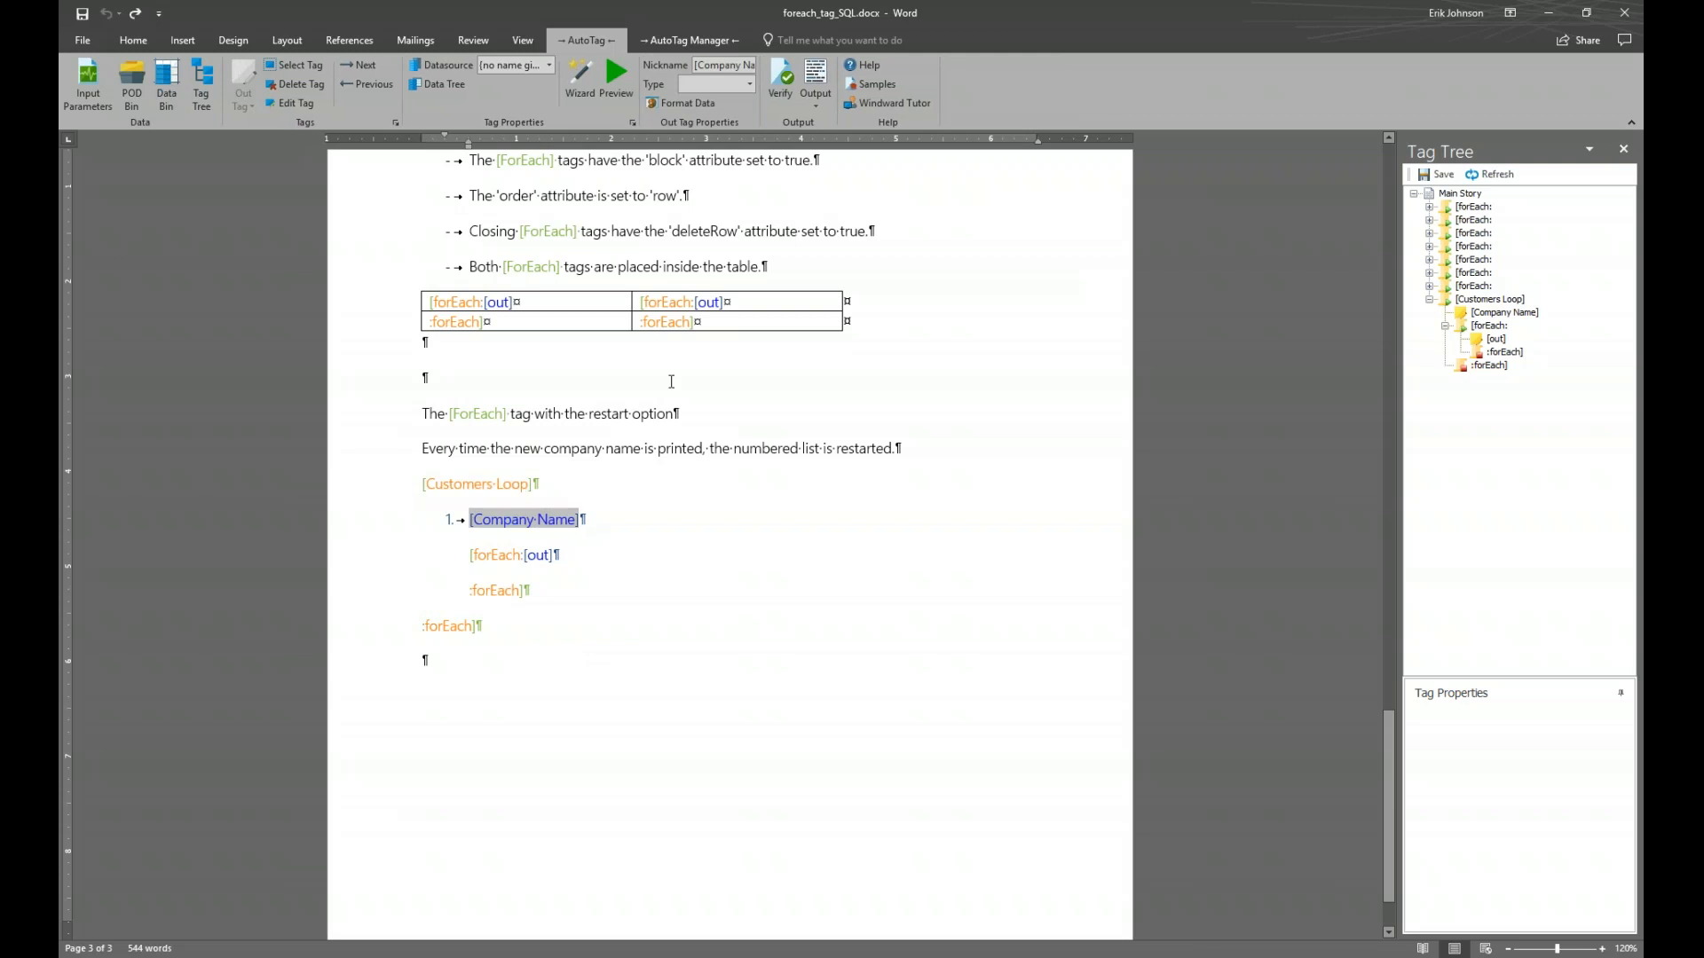
left_click(619, 88)
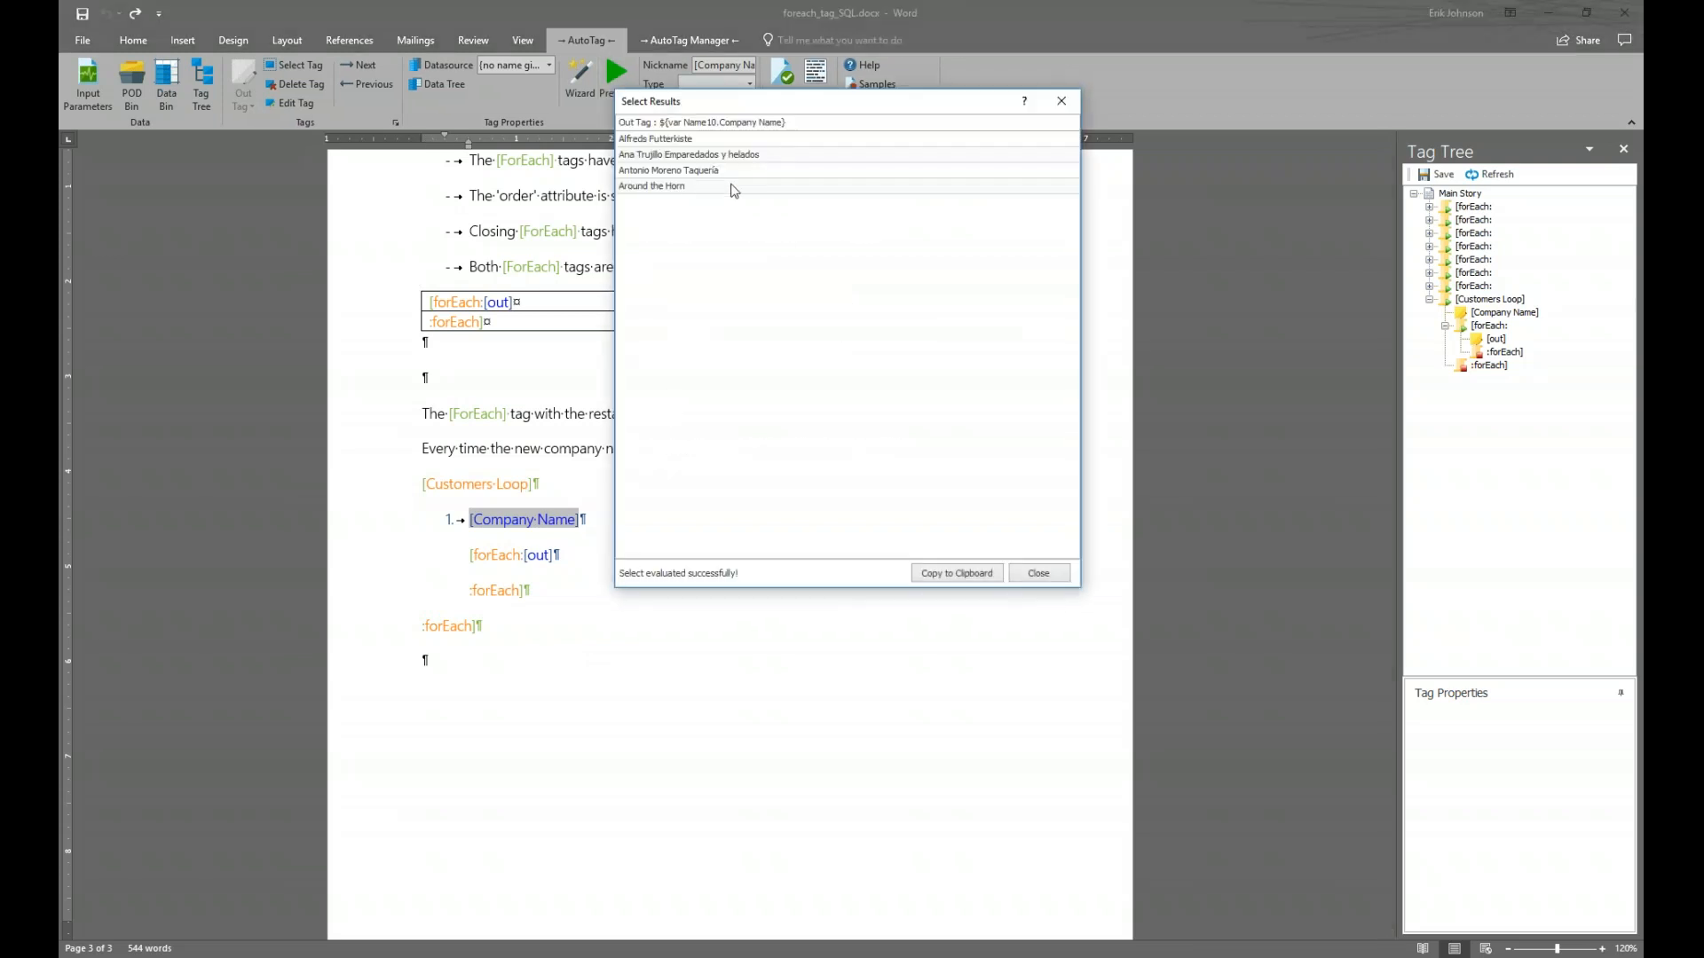
left_click_drag(795, 115, 858, 421)
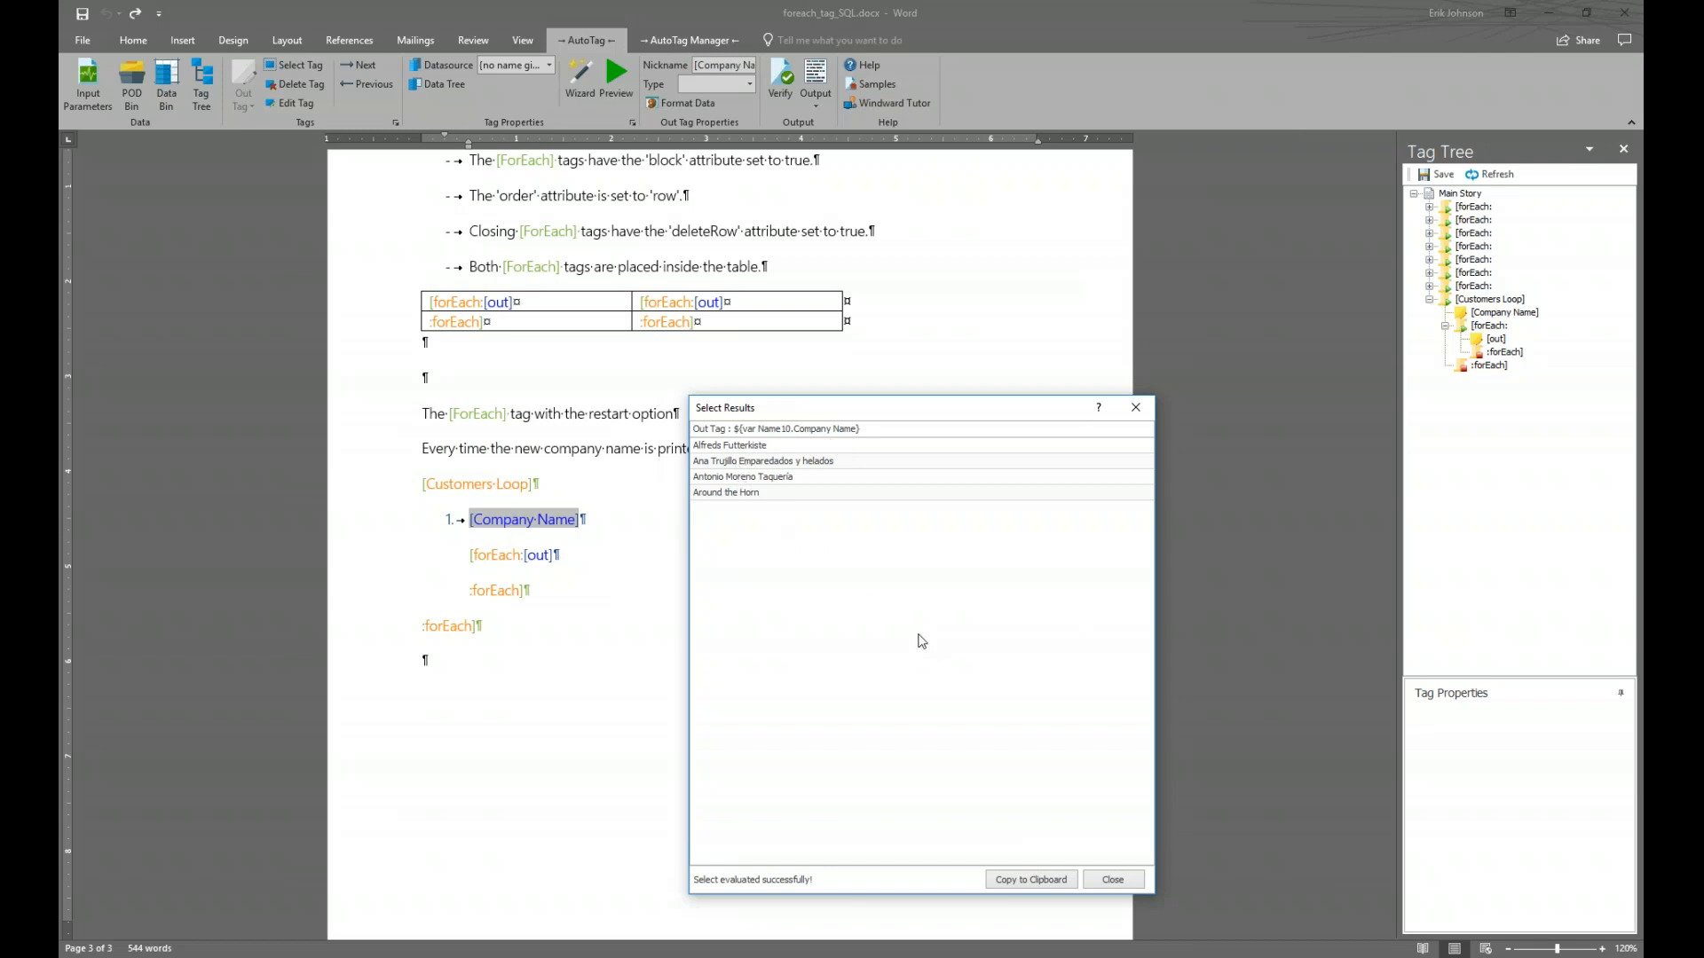
left_click(1136, 883)
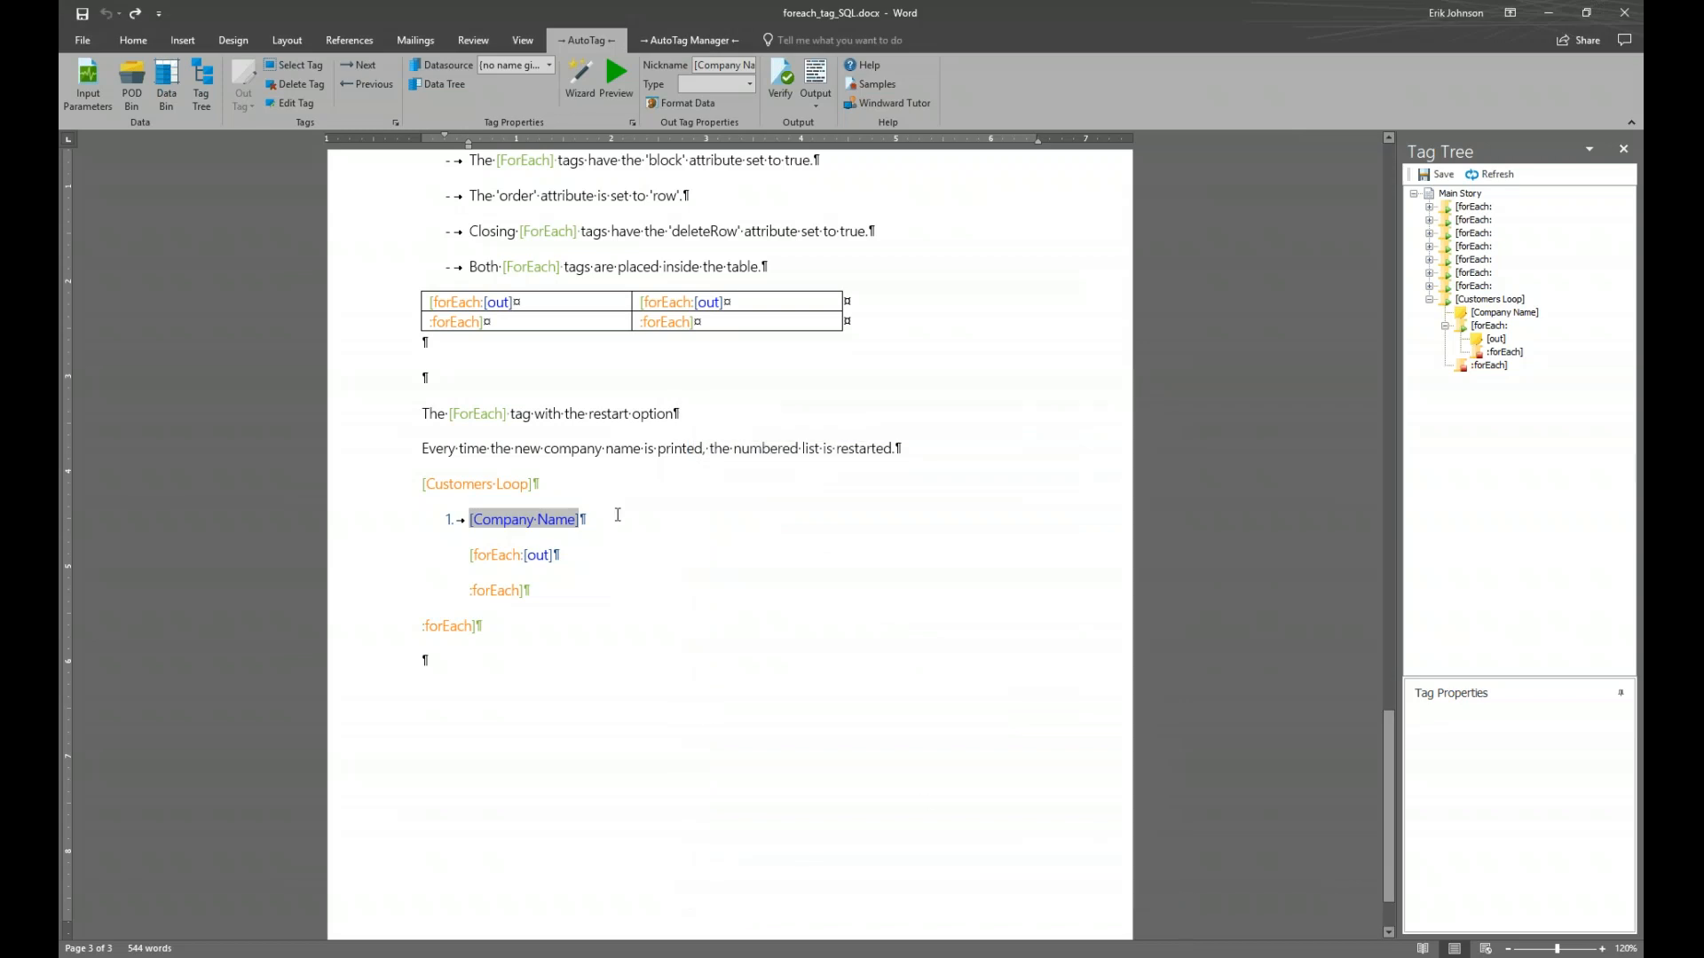
mouse_move(558, 541)
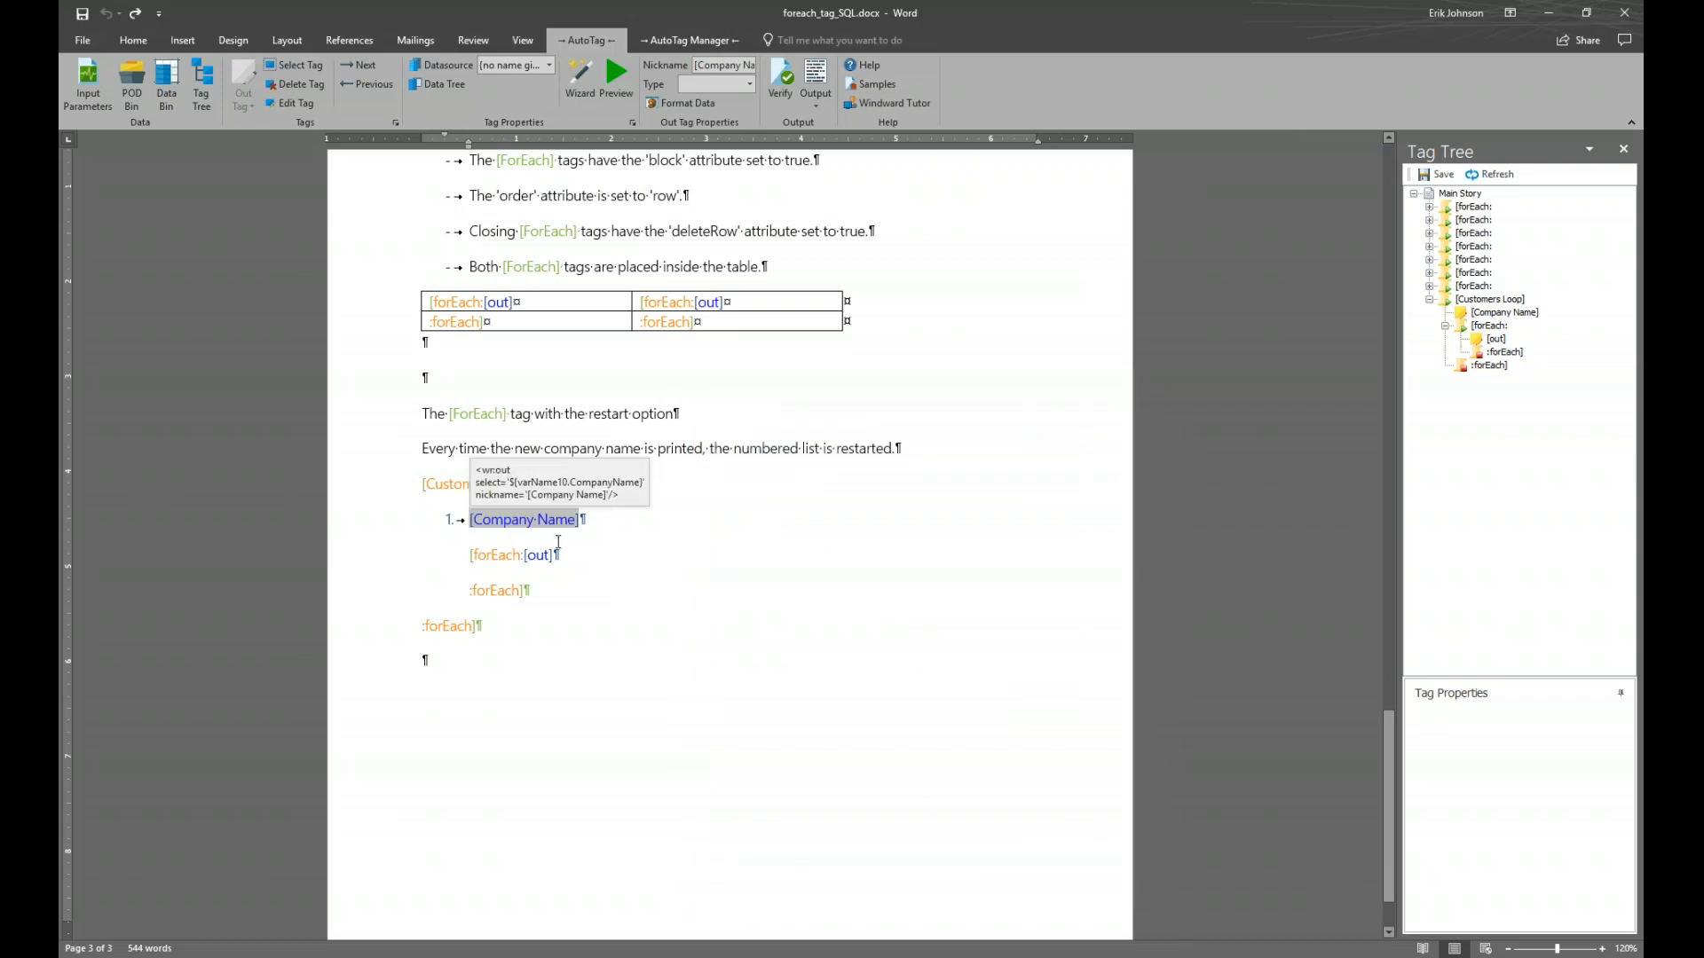
left_click(495, 556)
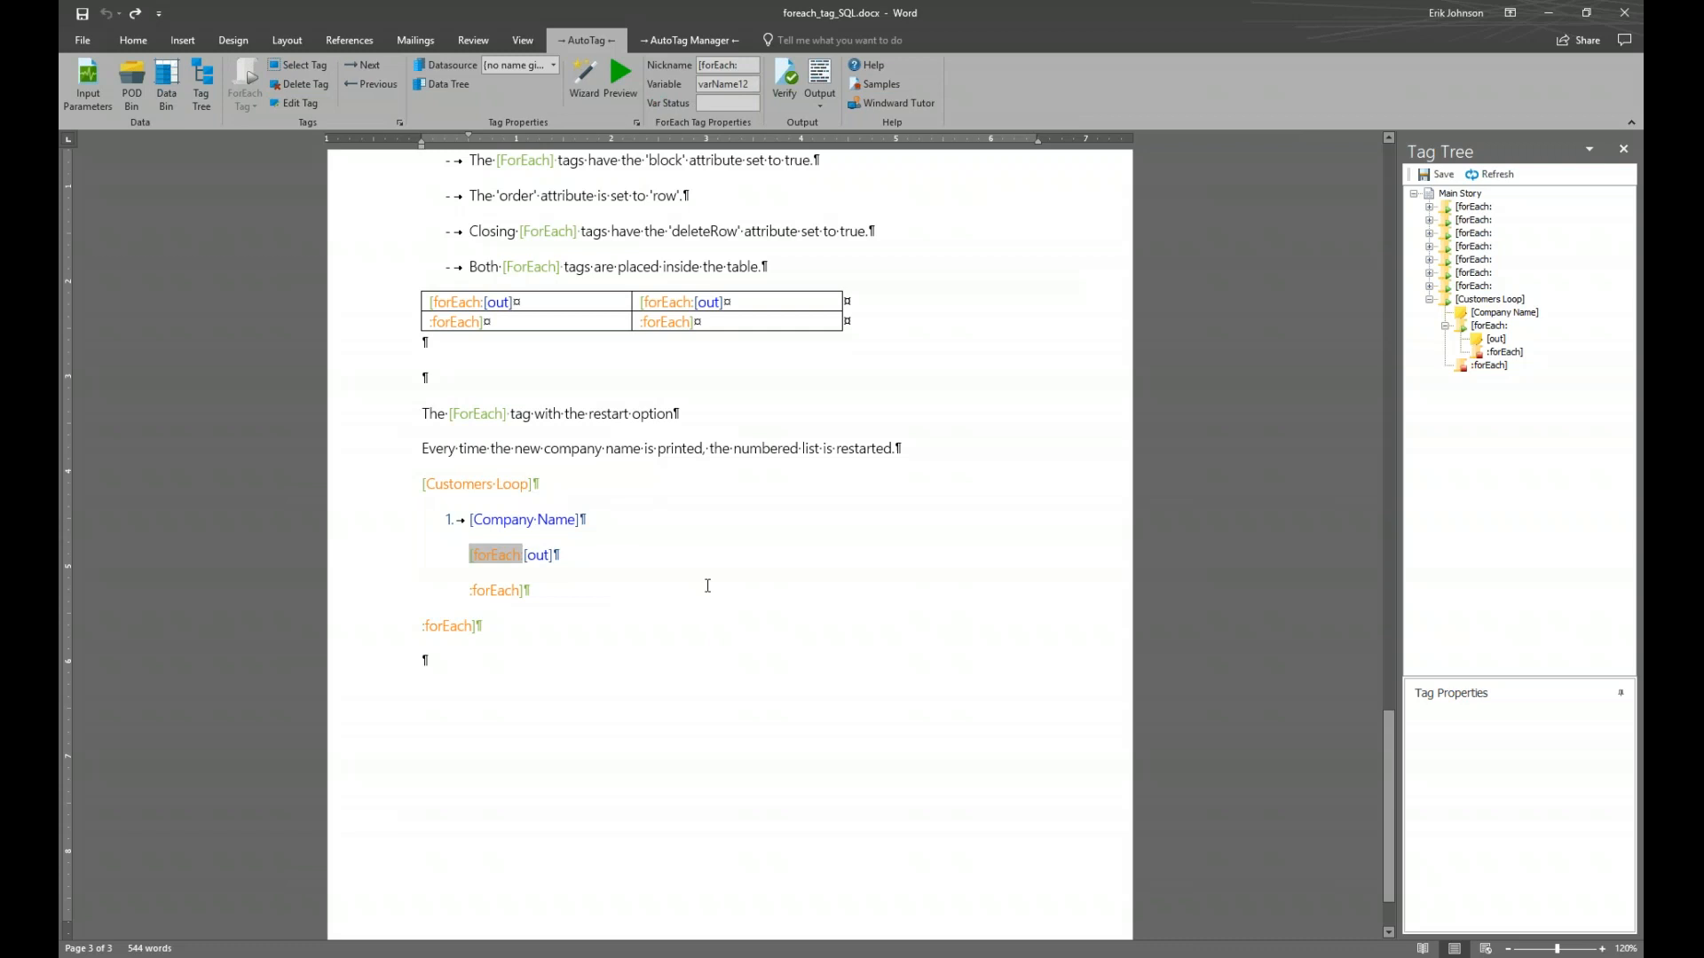
left_click(621, 78)
left_click_drag(769, 97, 826, 394)
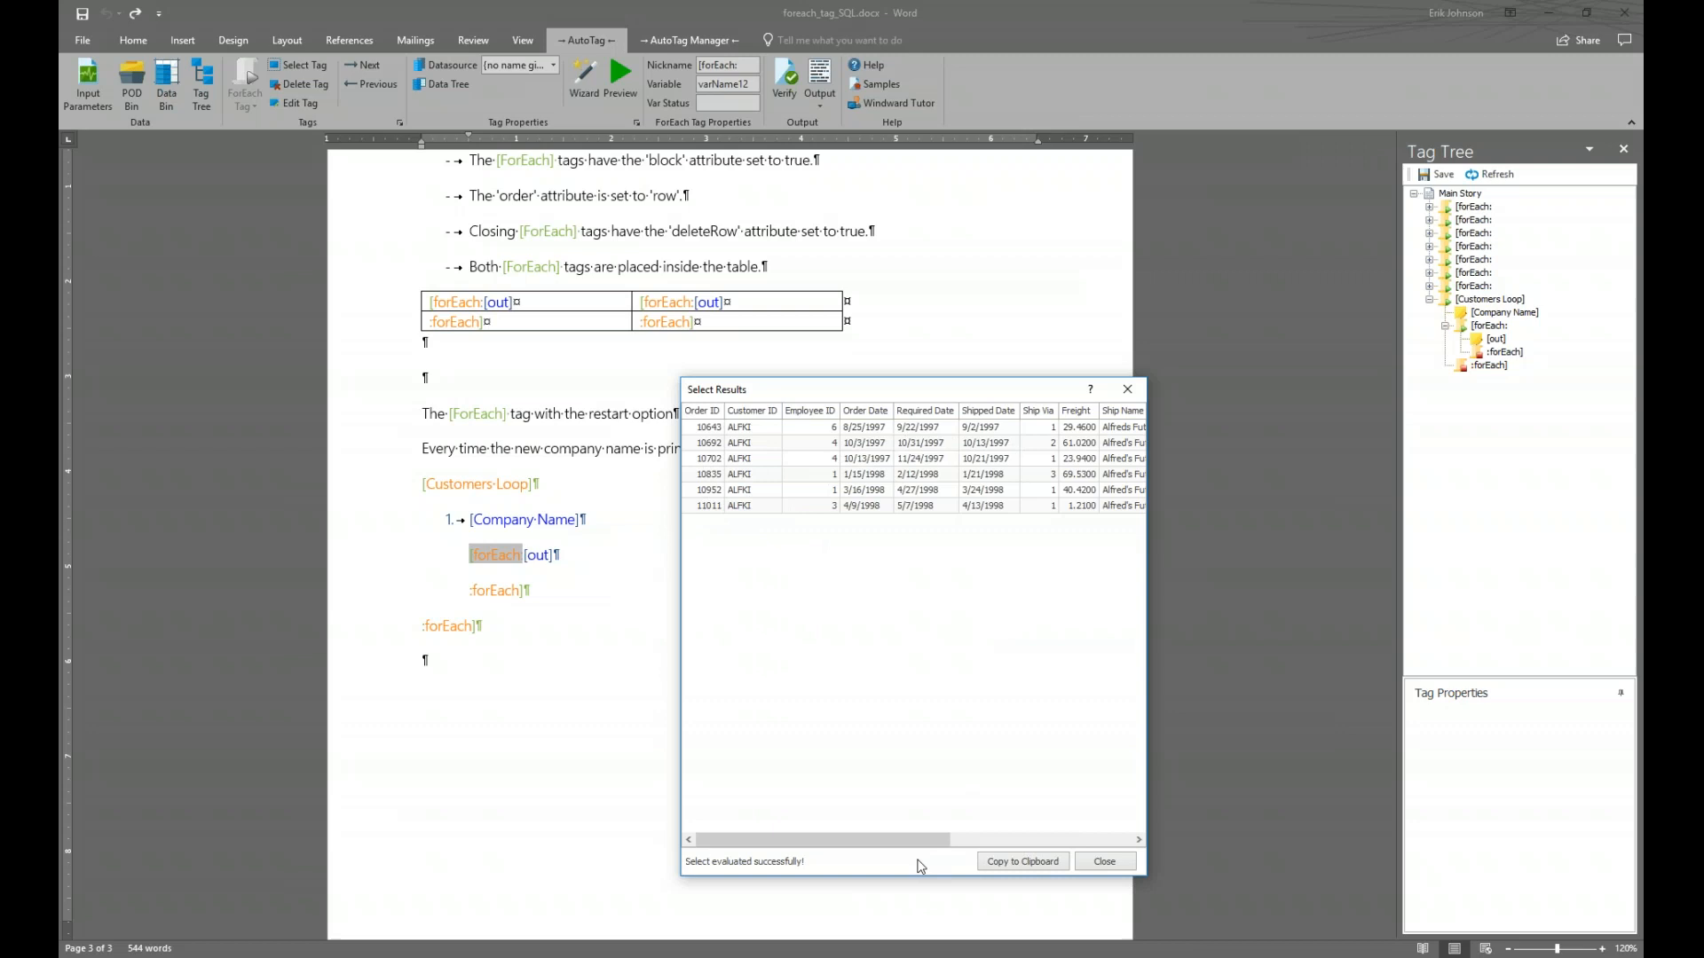
left_click_drag(900, 841, 845, 828)
left_click(1103, 863)
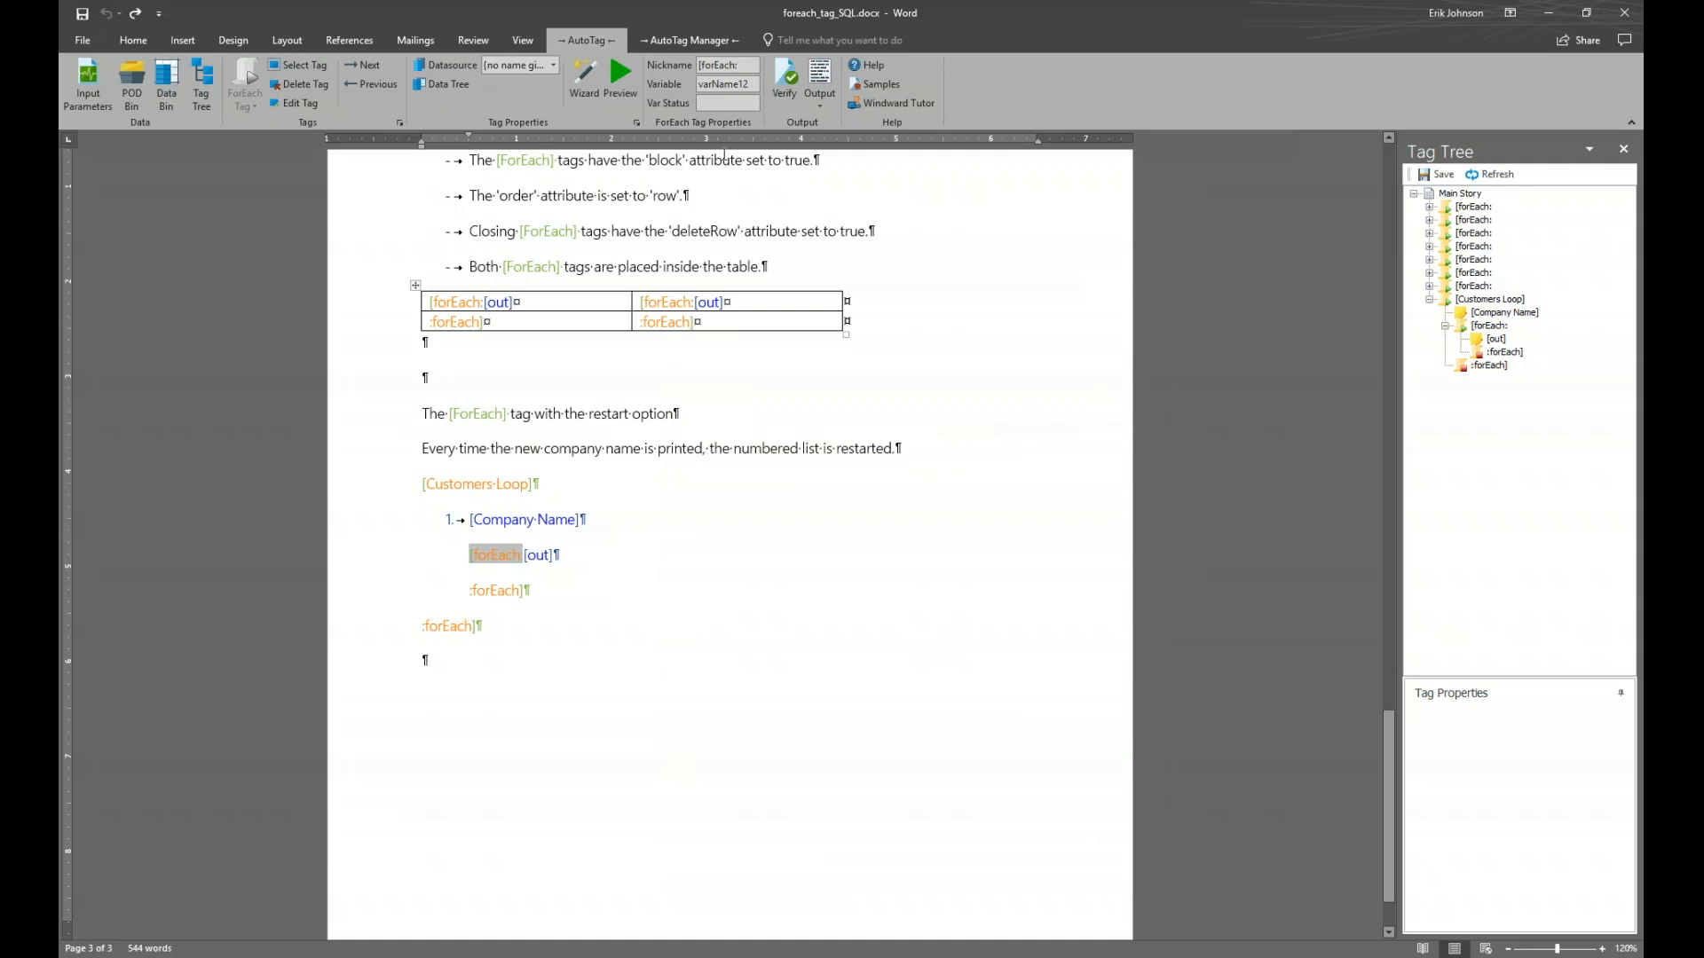
left_click(620, 72)
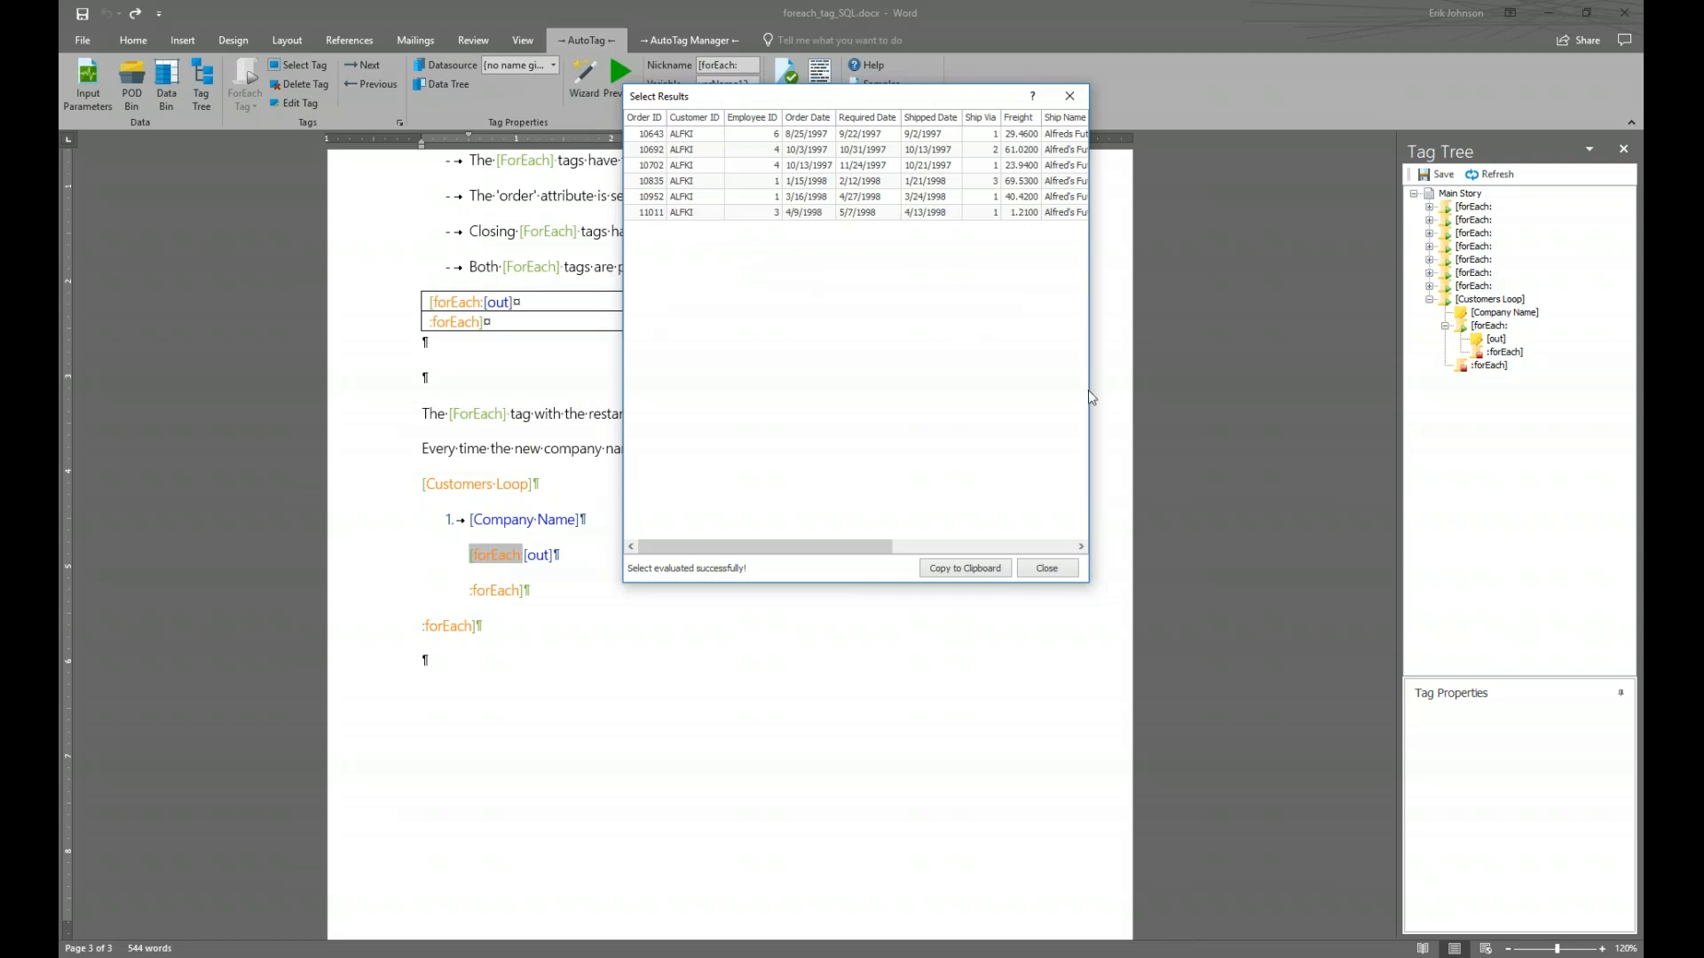
left_click(1034, 568)
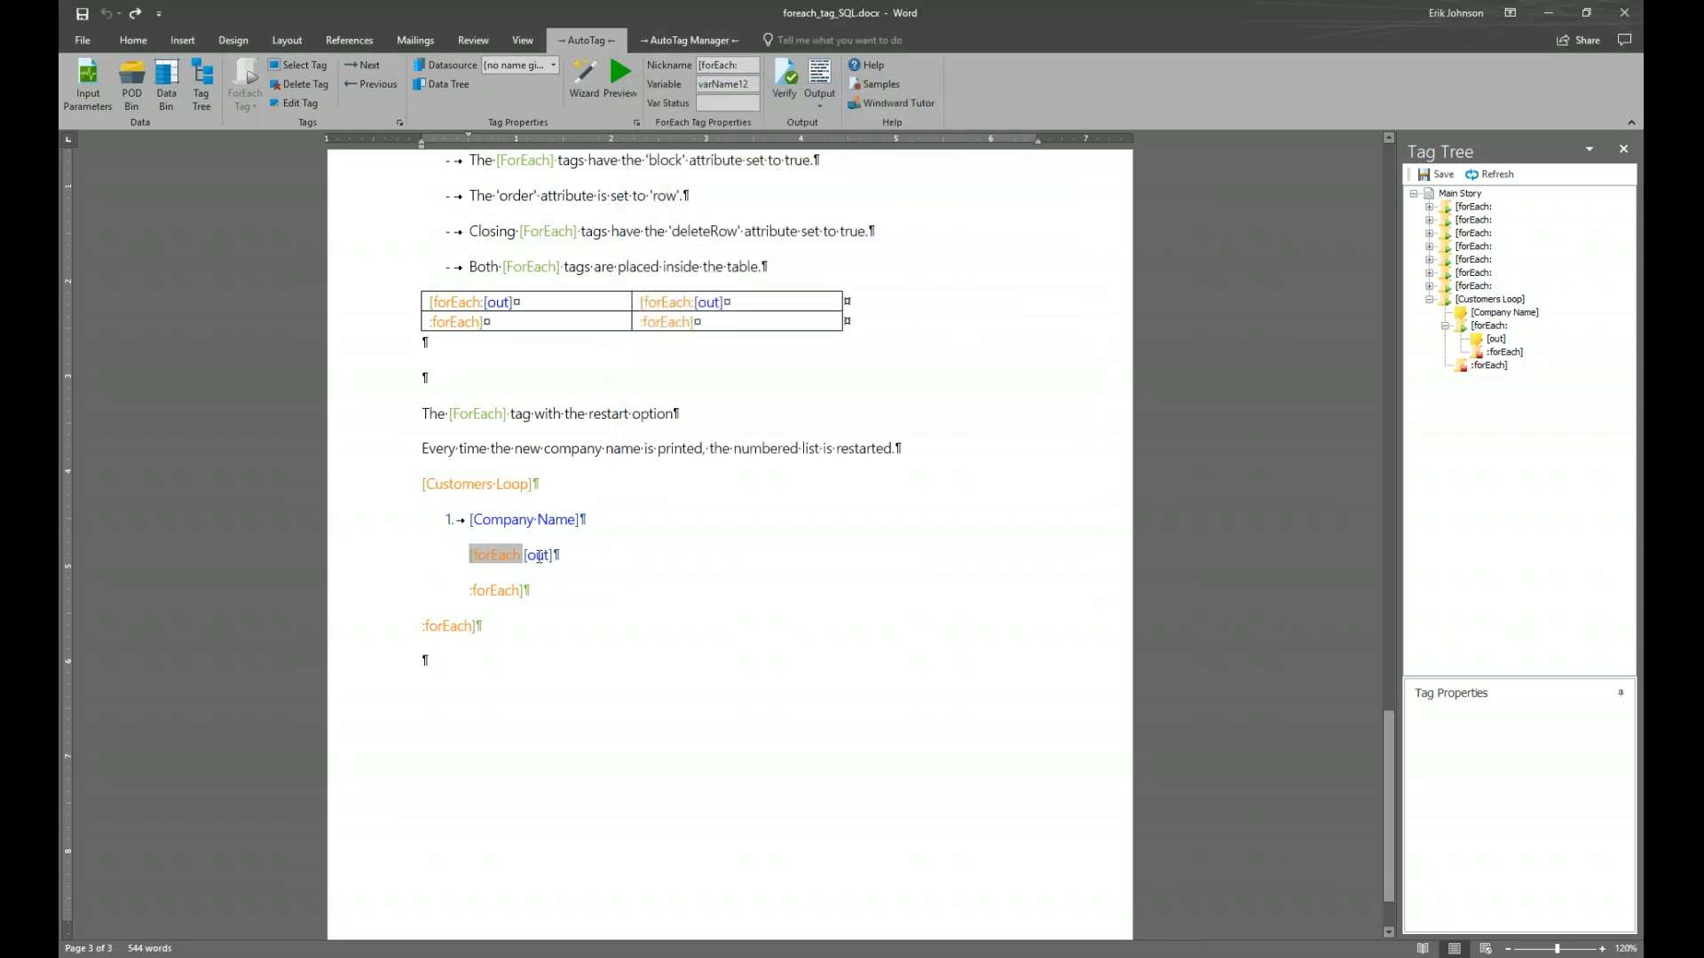
left_click(541, 556)
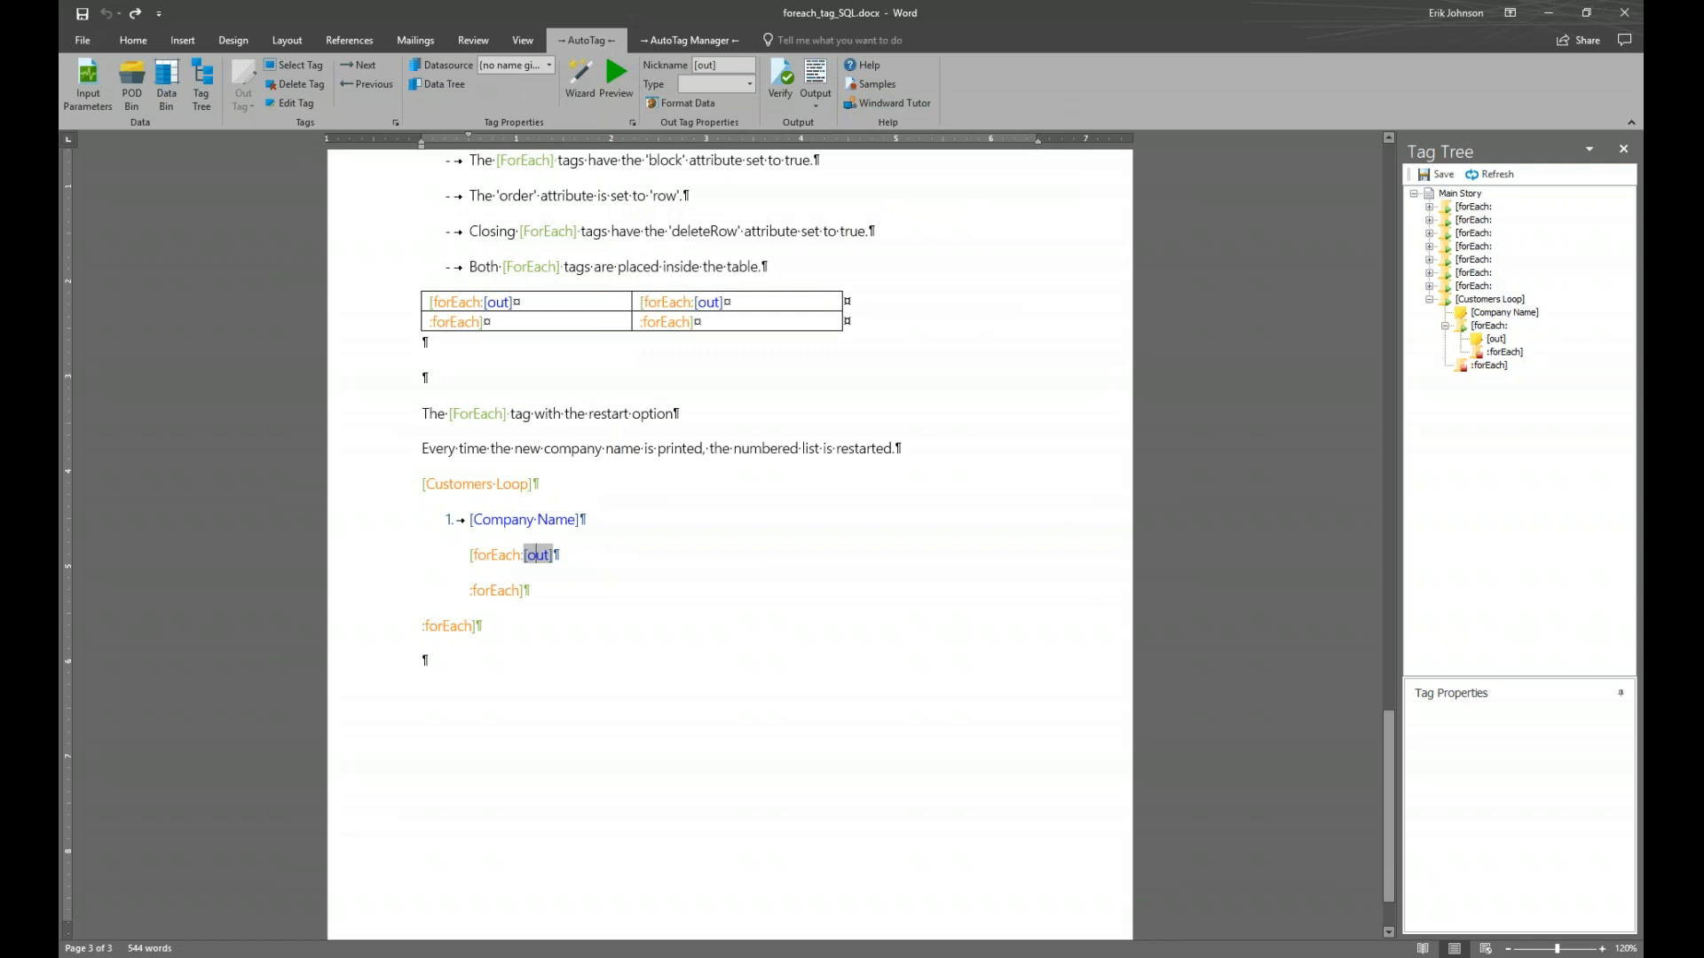
Preview the order IDs returned by the out tag, close the results, and start Output generation
left_click(613, 78)
left_click_drag(771, 92, 785, 421)
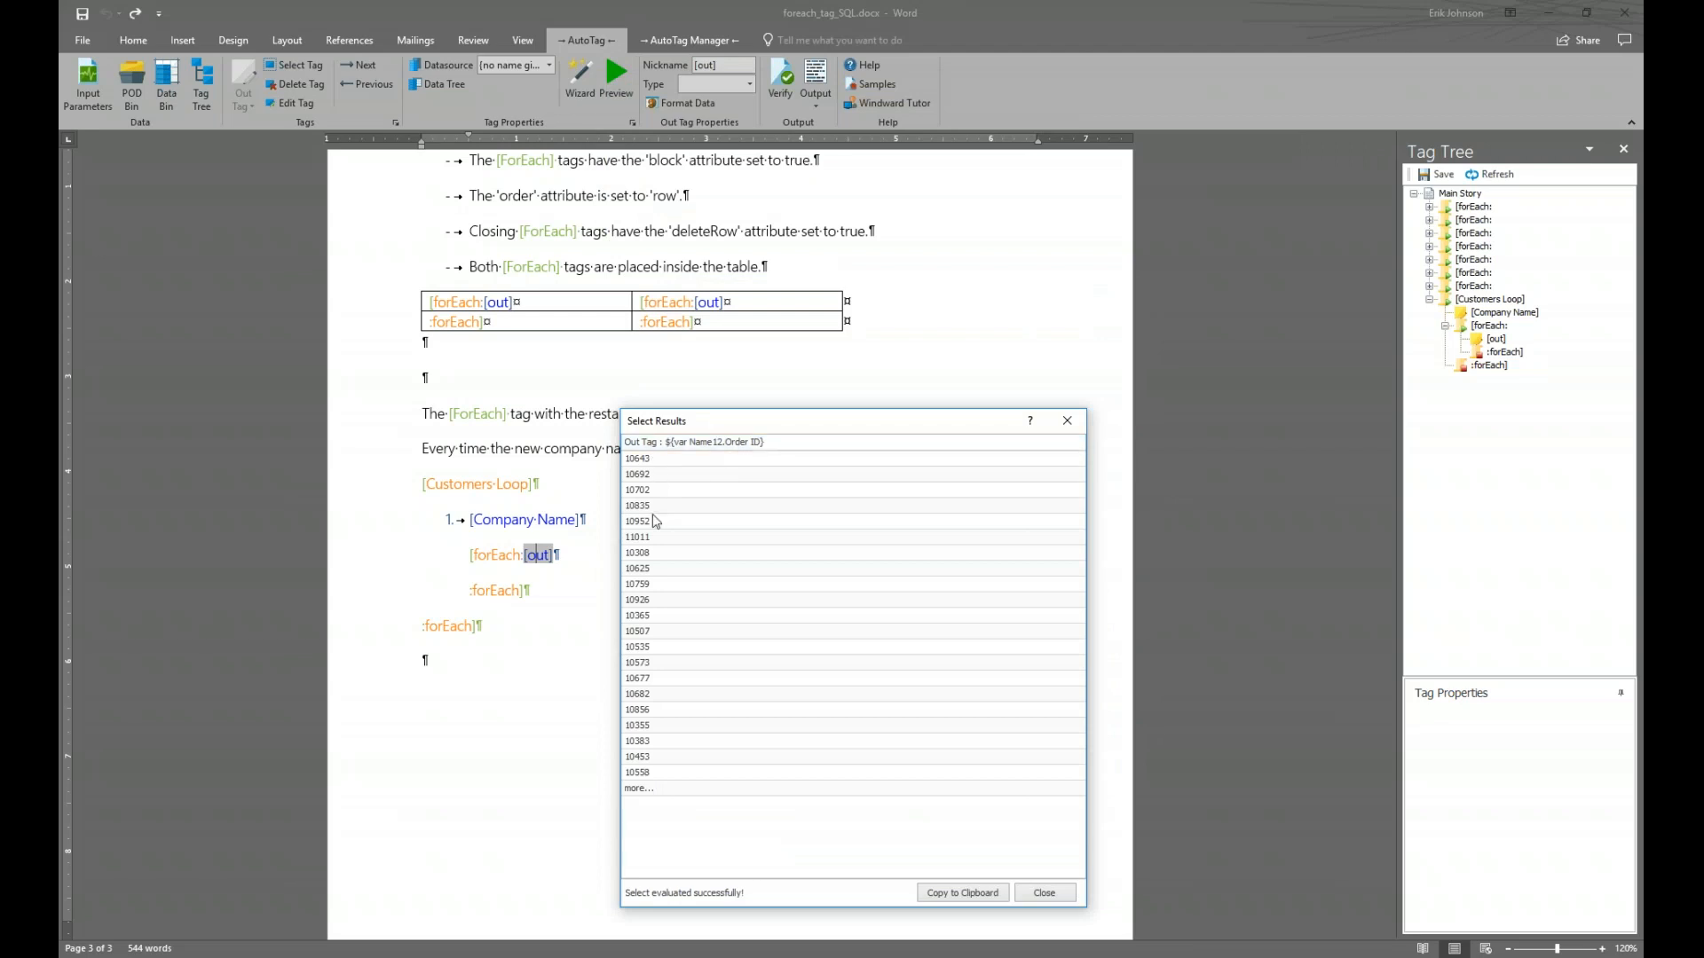
left_click(1045, 893)
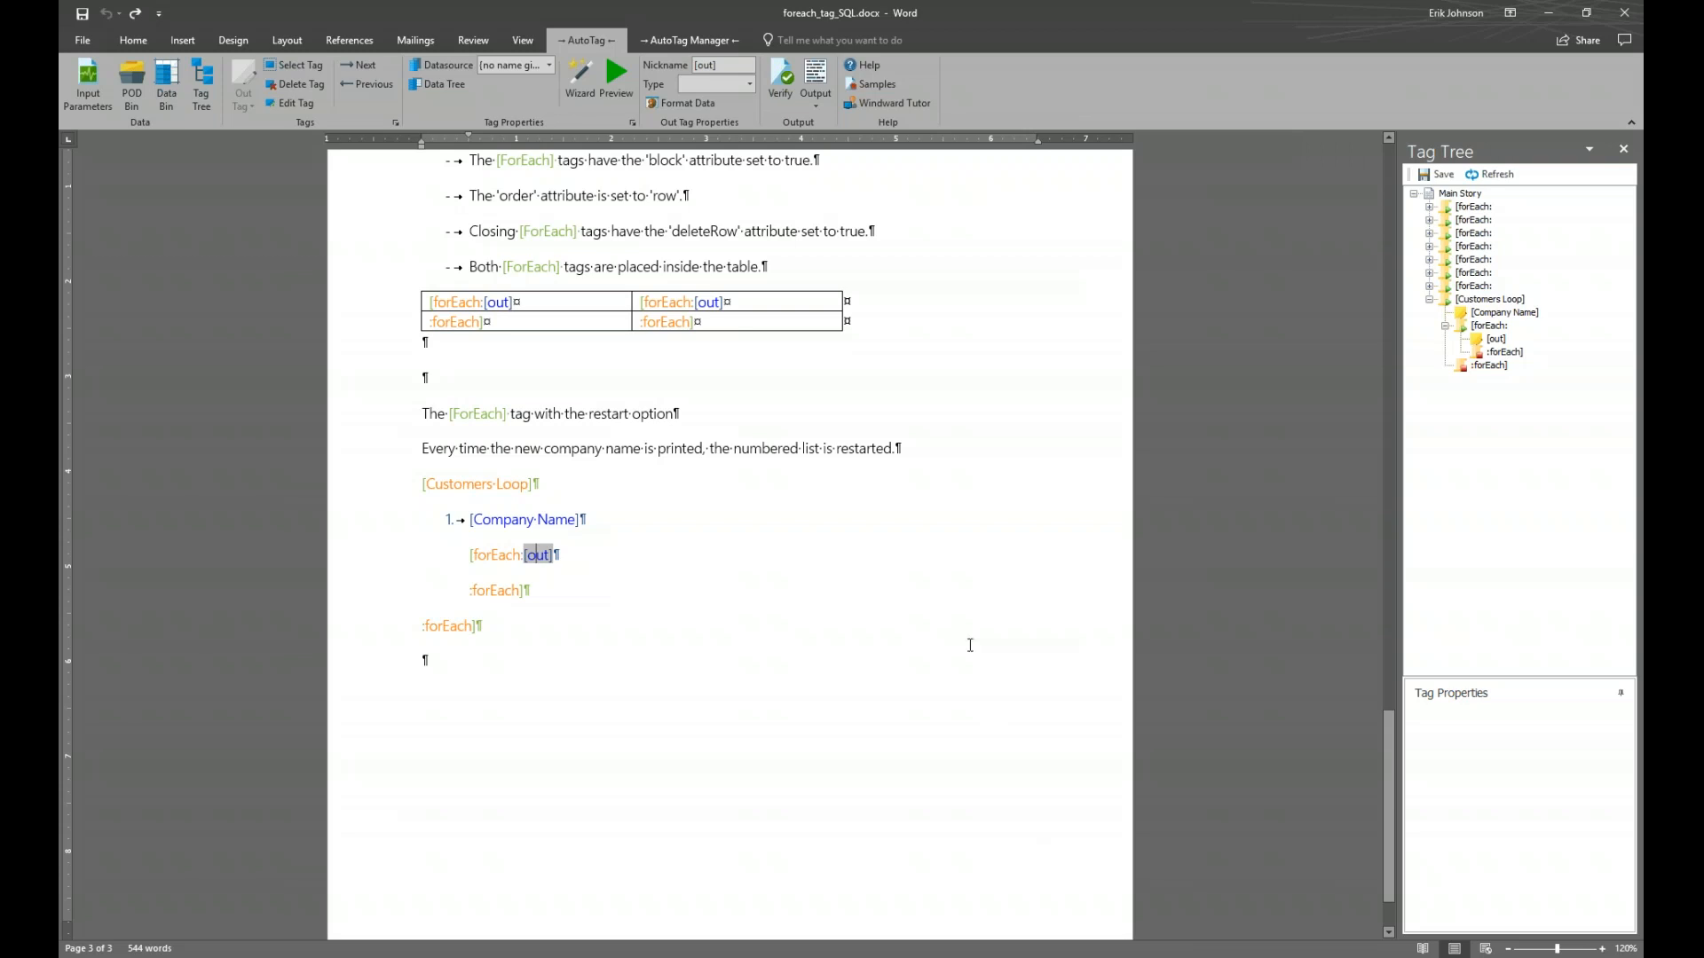
left_click(816, 80)
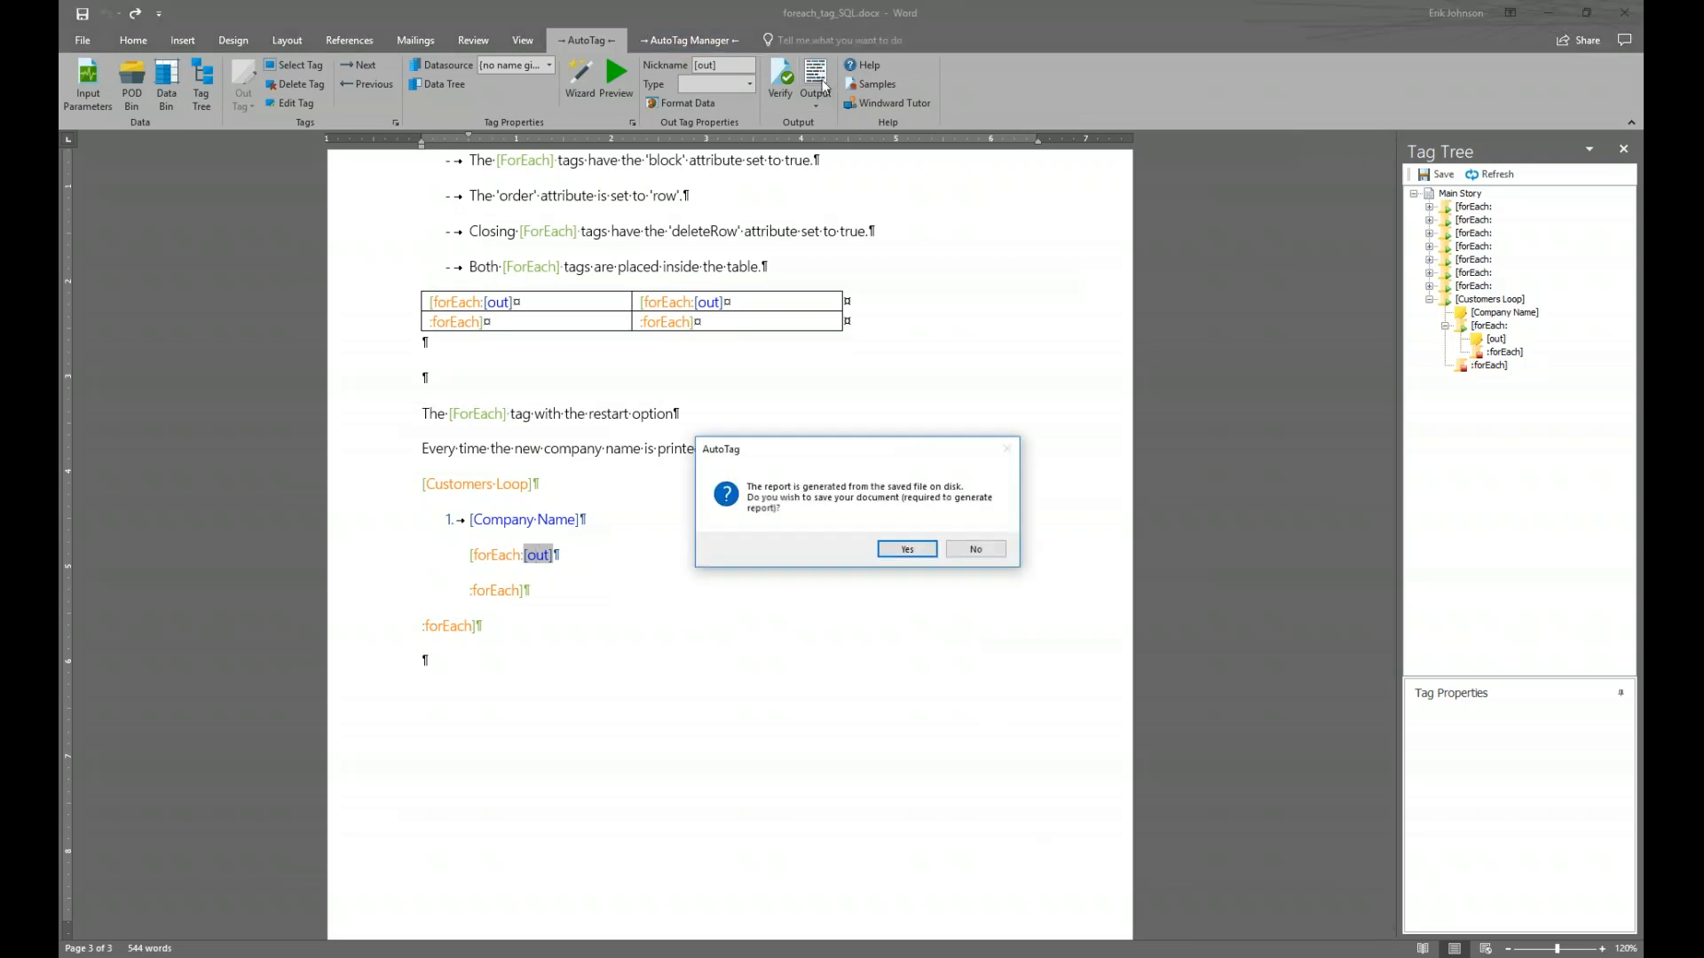
Save the template to build the report, tile report and template side by side, and close the Tag Tree
left_click(906, 550)
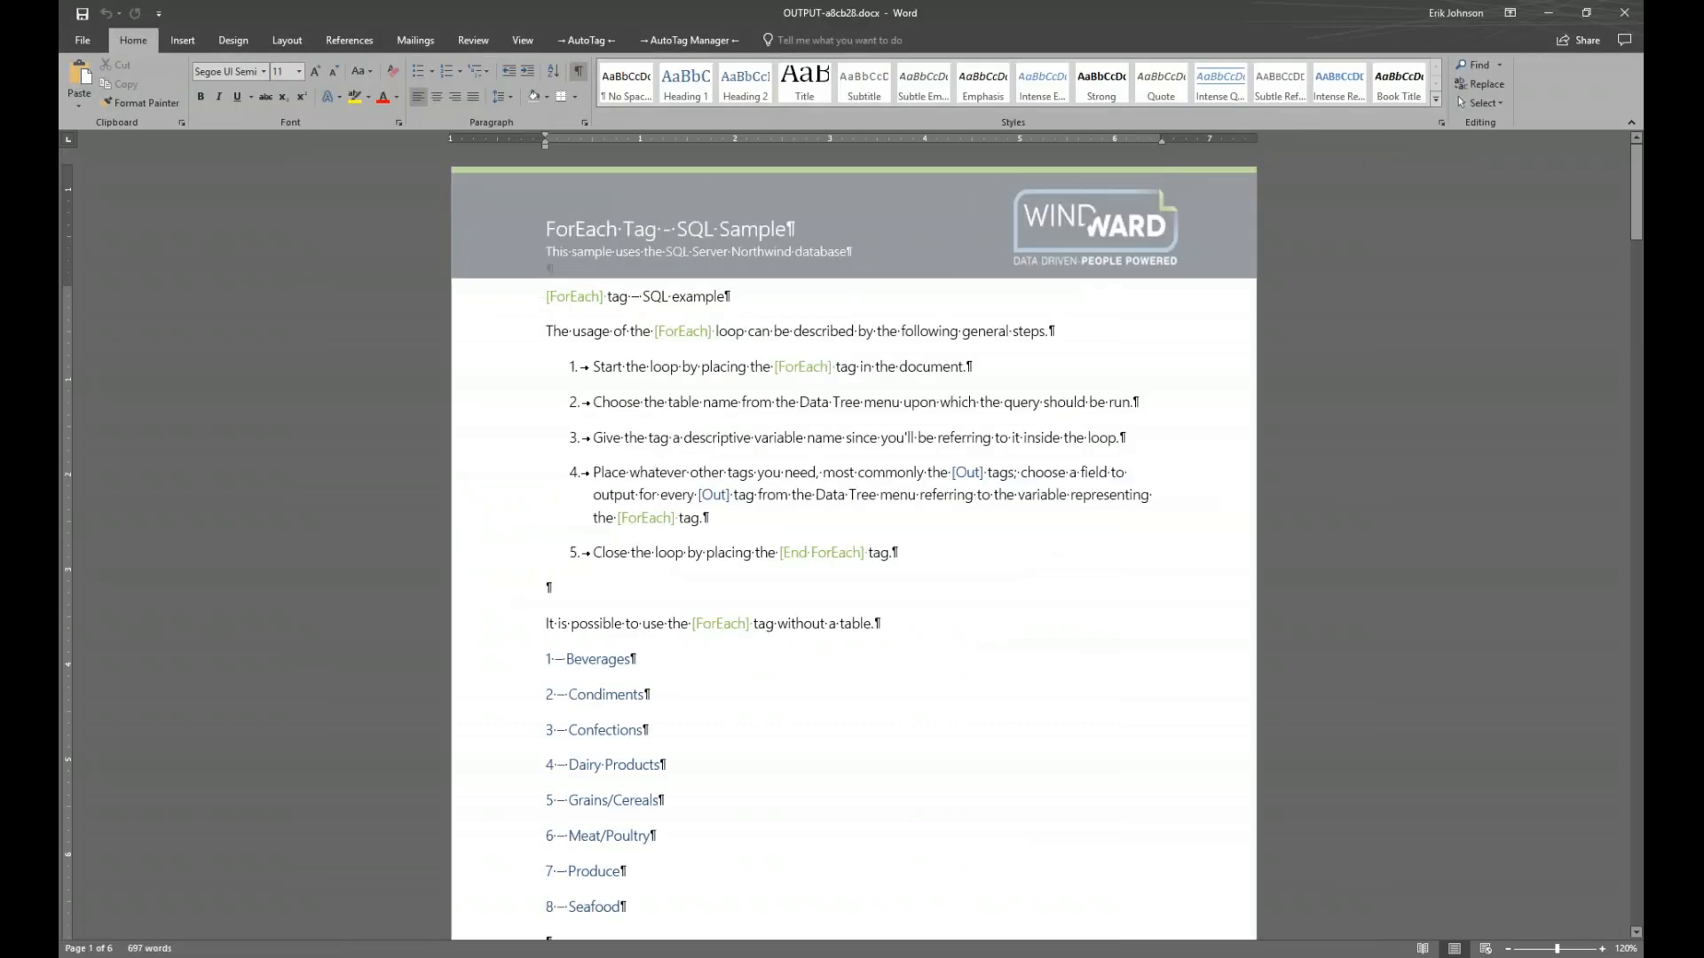
key("super+Right")
key("Return")
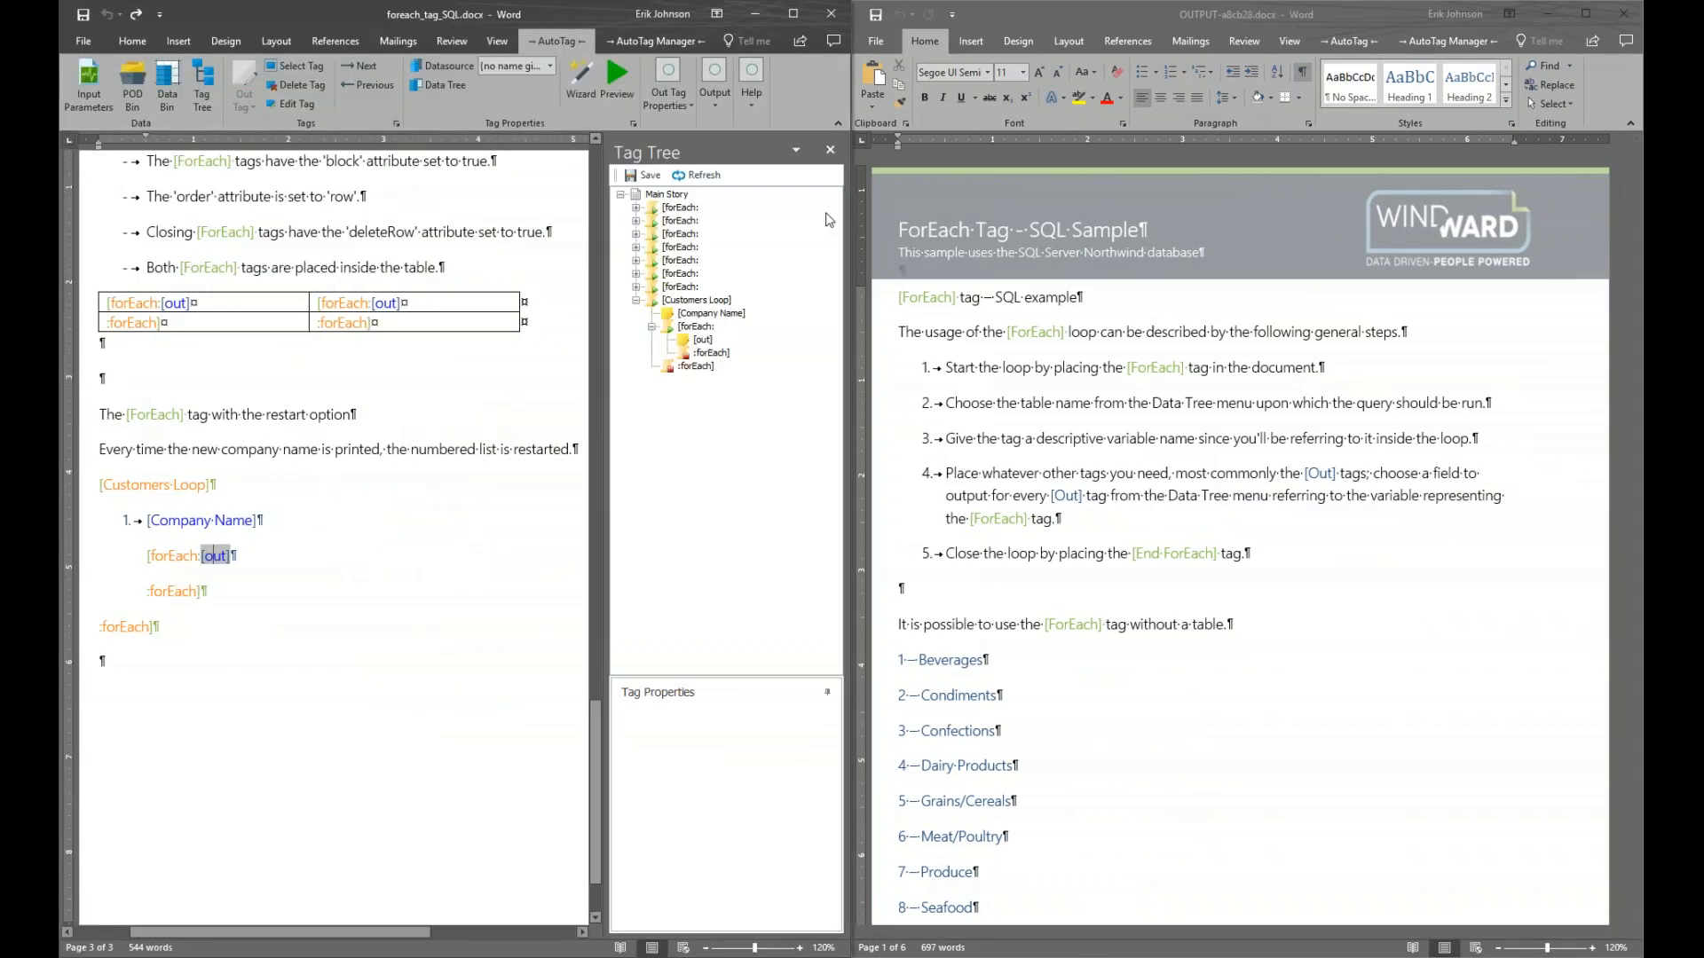
left_click(831, 150)
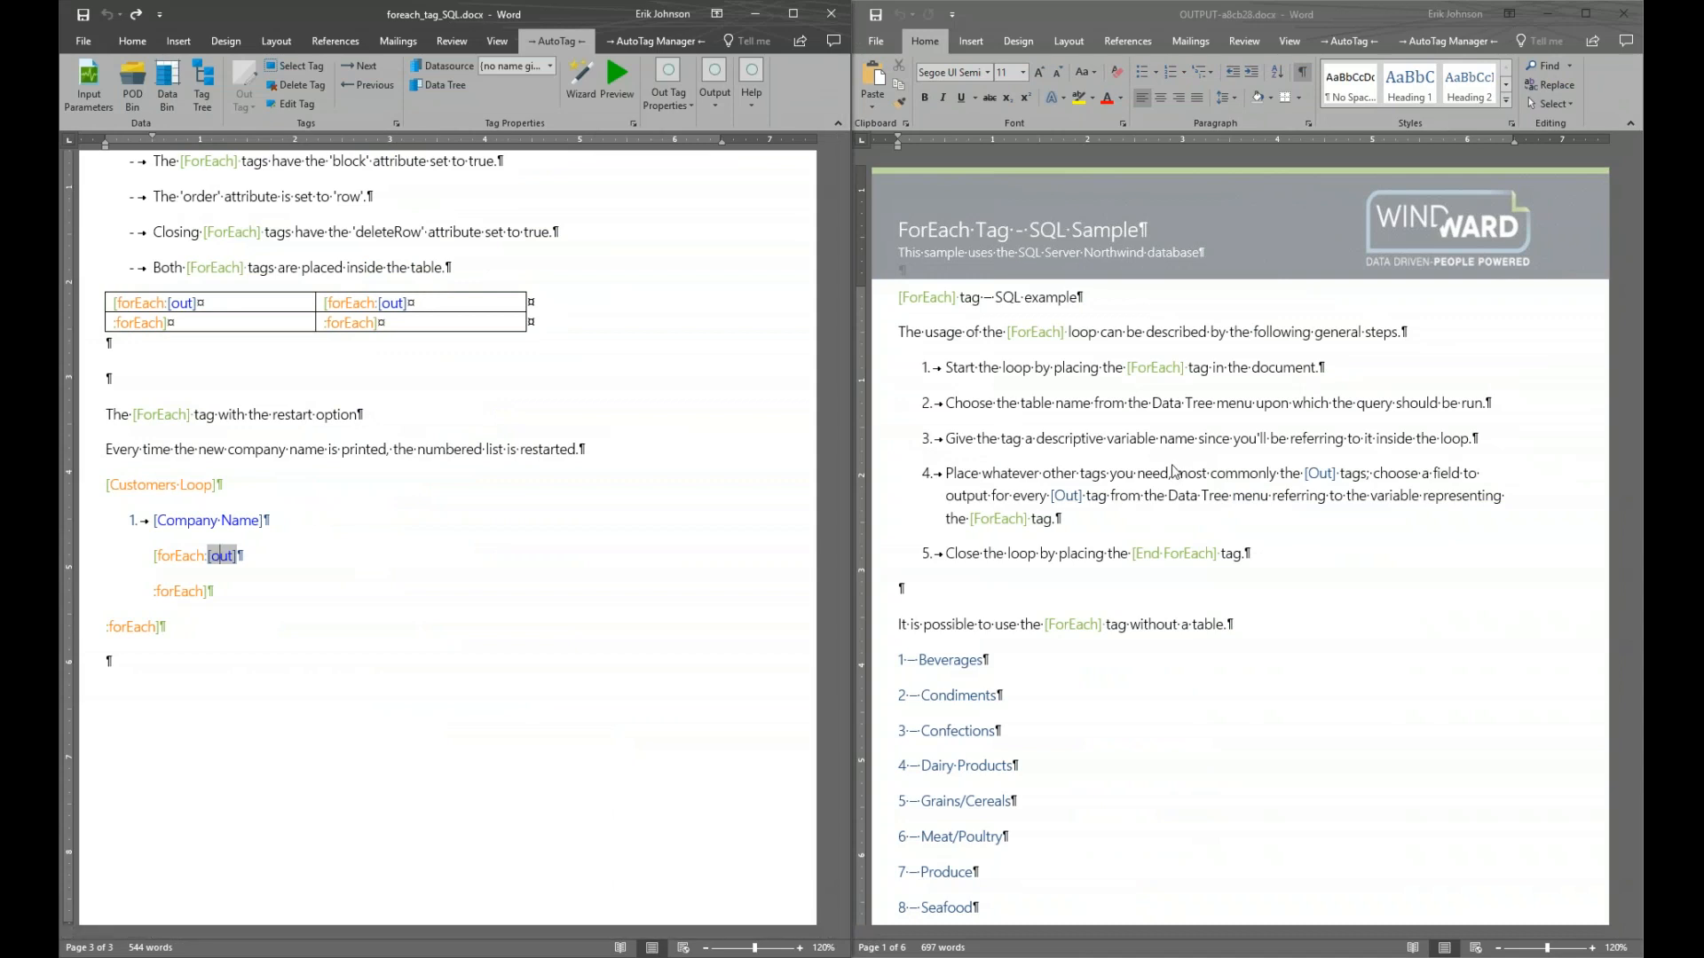
Scroll through the OUTPUT report checking each company's order IDs, then close it
scroll(1153, 466, "down", 15)
scroll(1144, 461, "down", 6)
scroll(1143, 461, "down", 4)
scroll(1143, 461, "down", 12)
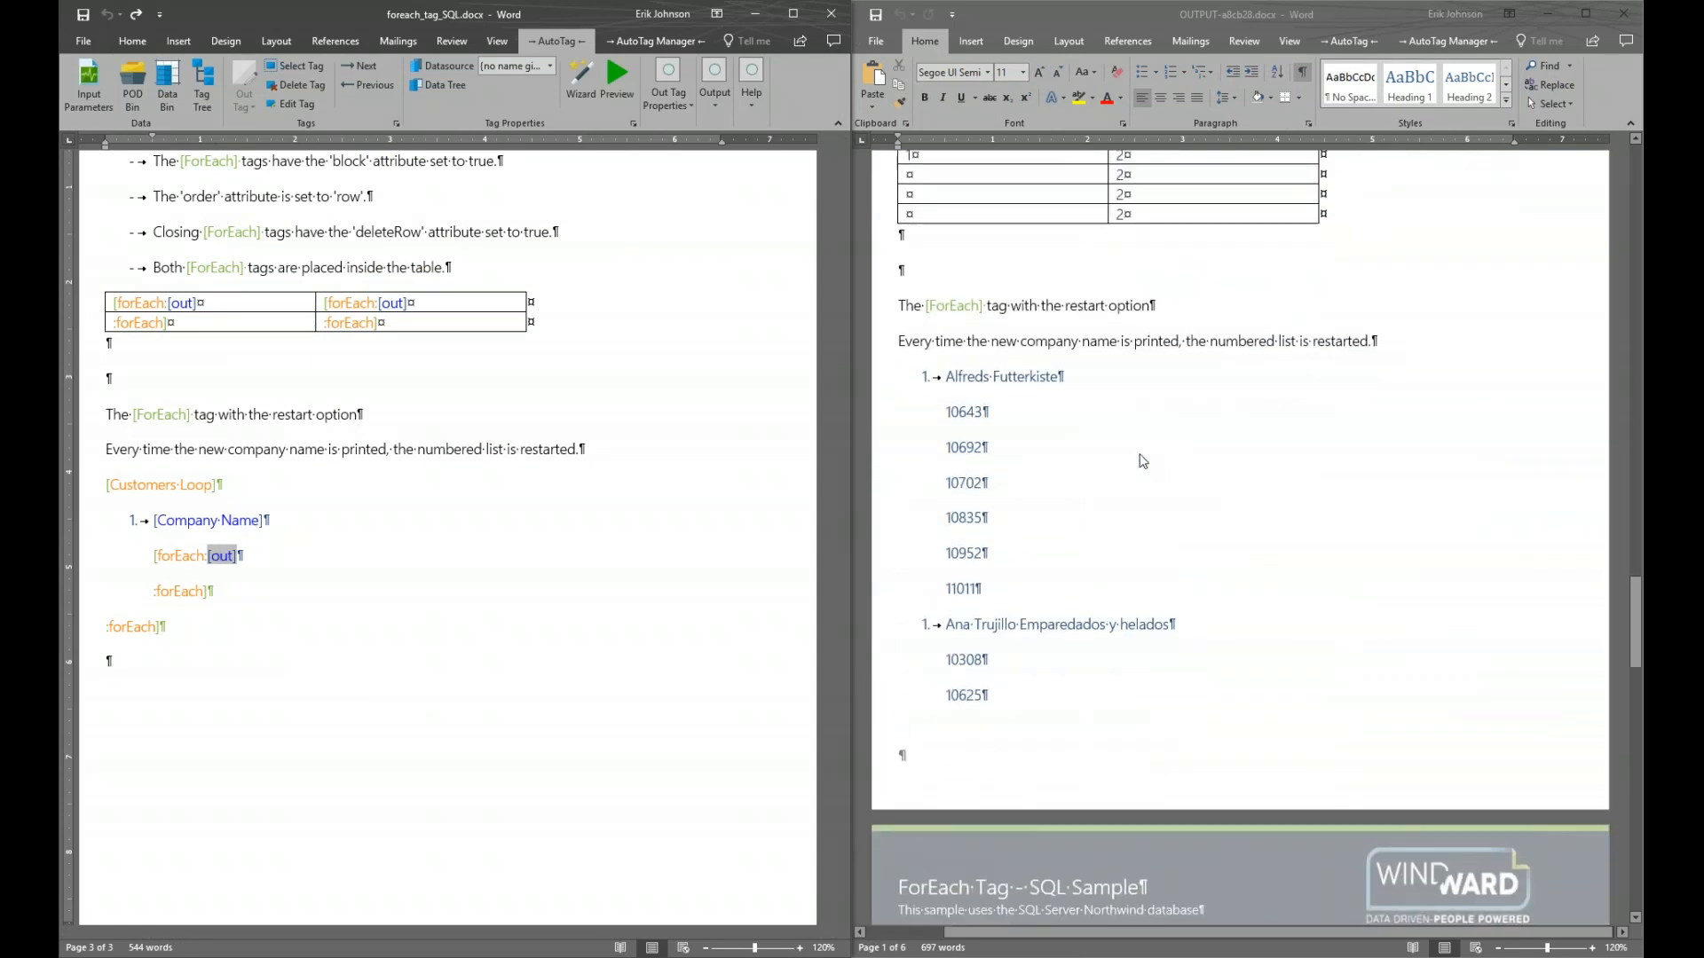
scroll(1143, 461, "down", 2)
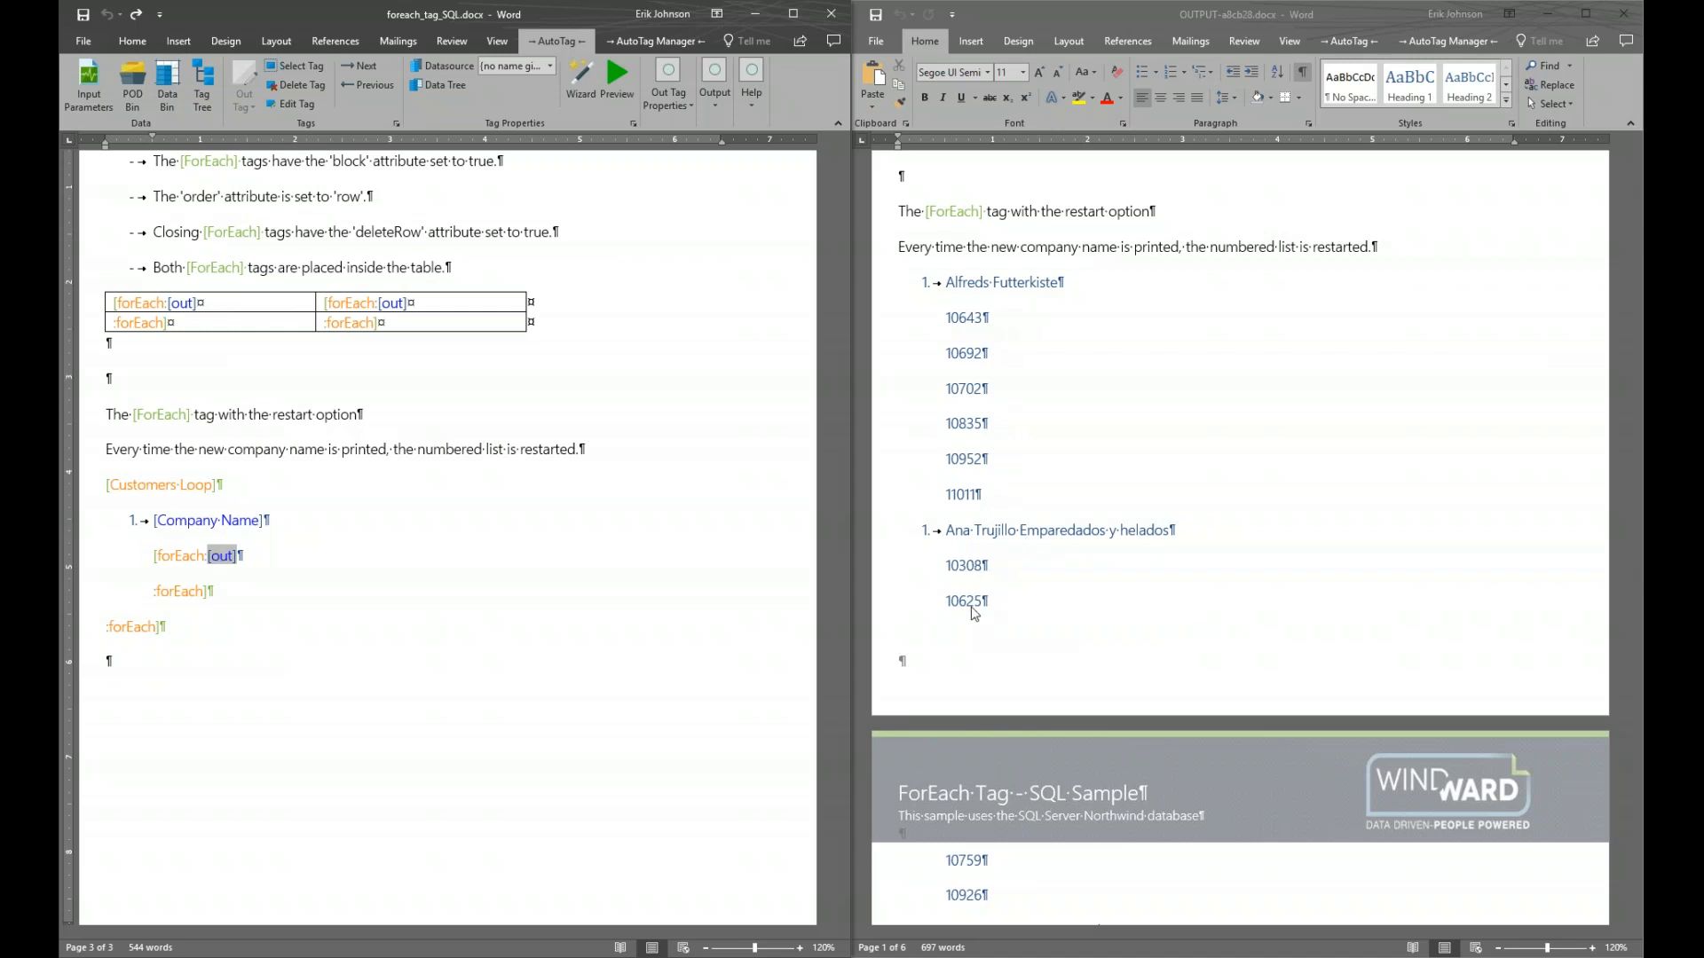
scroll(988, 568, "down", 2)
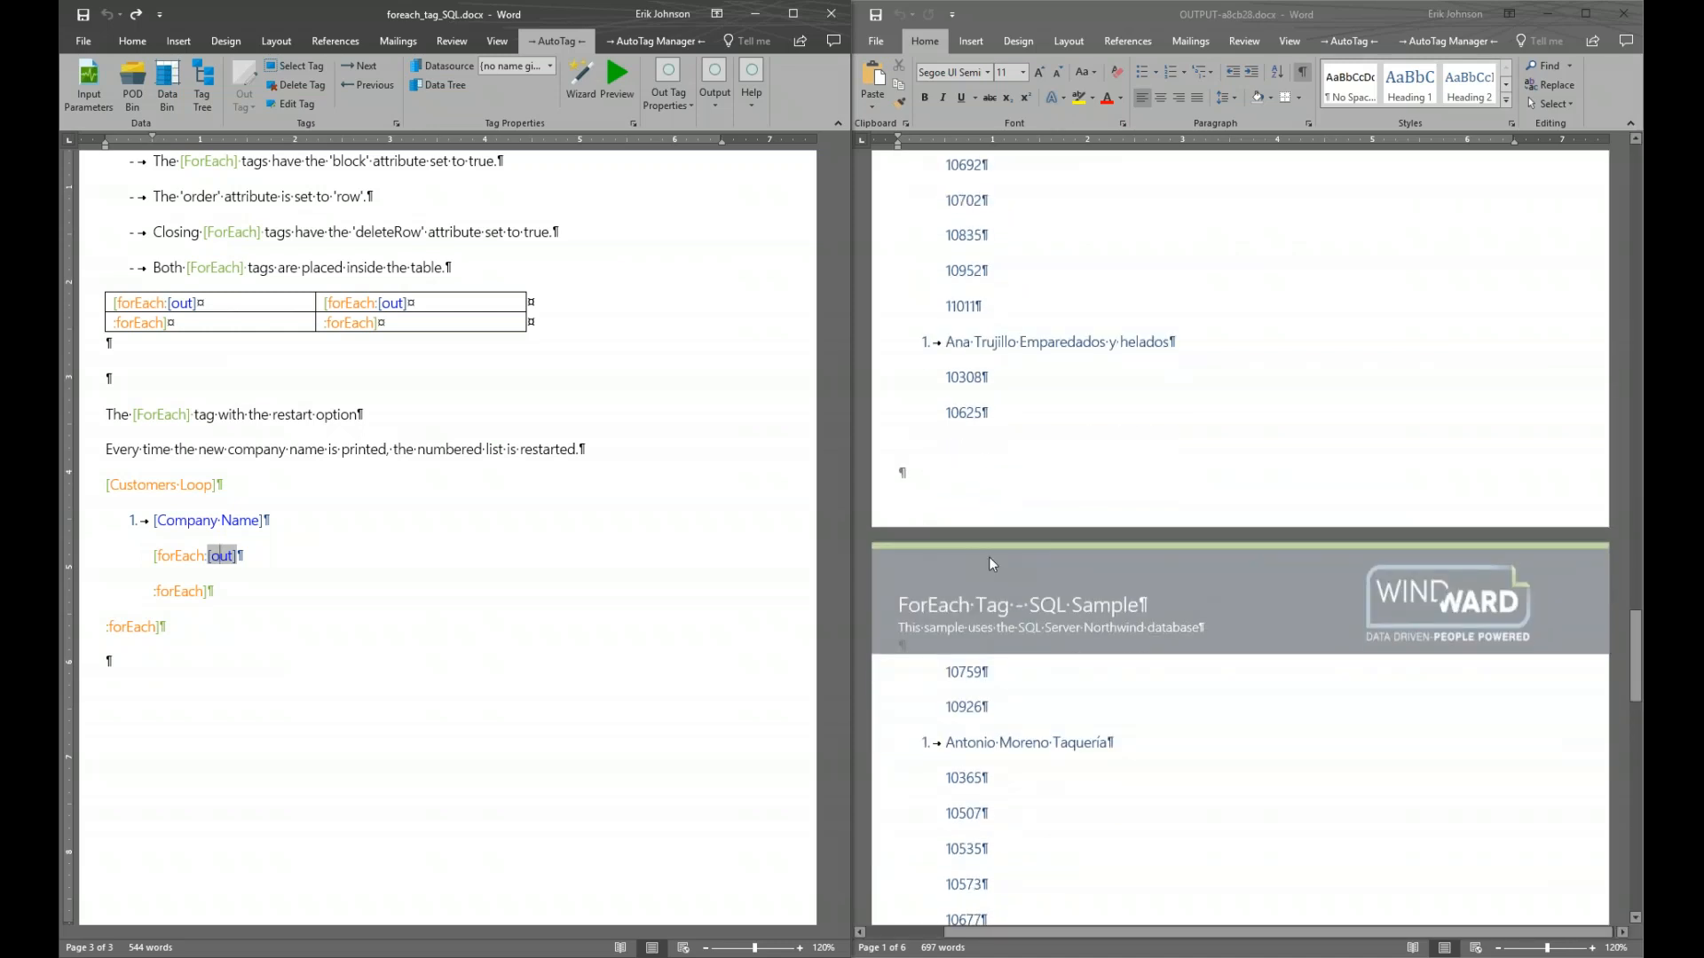
scroll(989, 517, "down", 2)
scroll(1057, 499, "down", 2)
scroll(1053, 504, "down", 6)
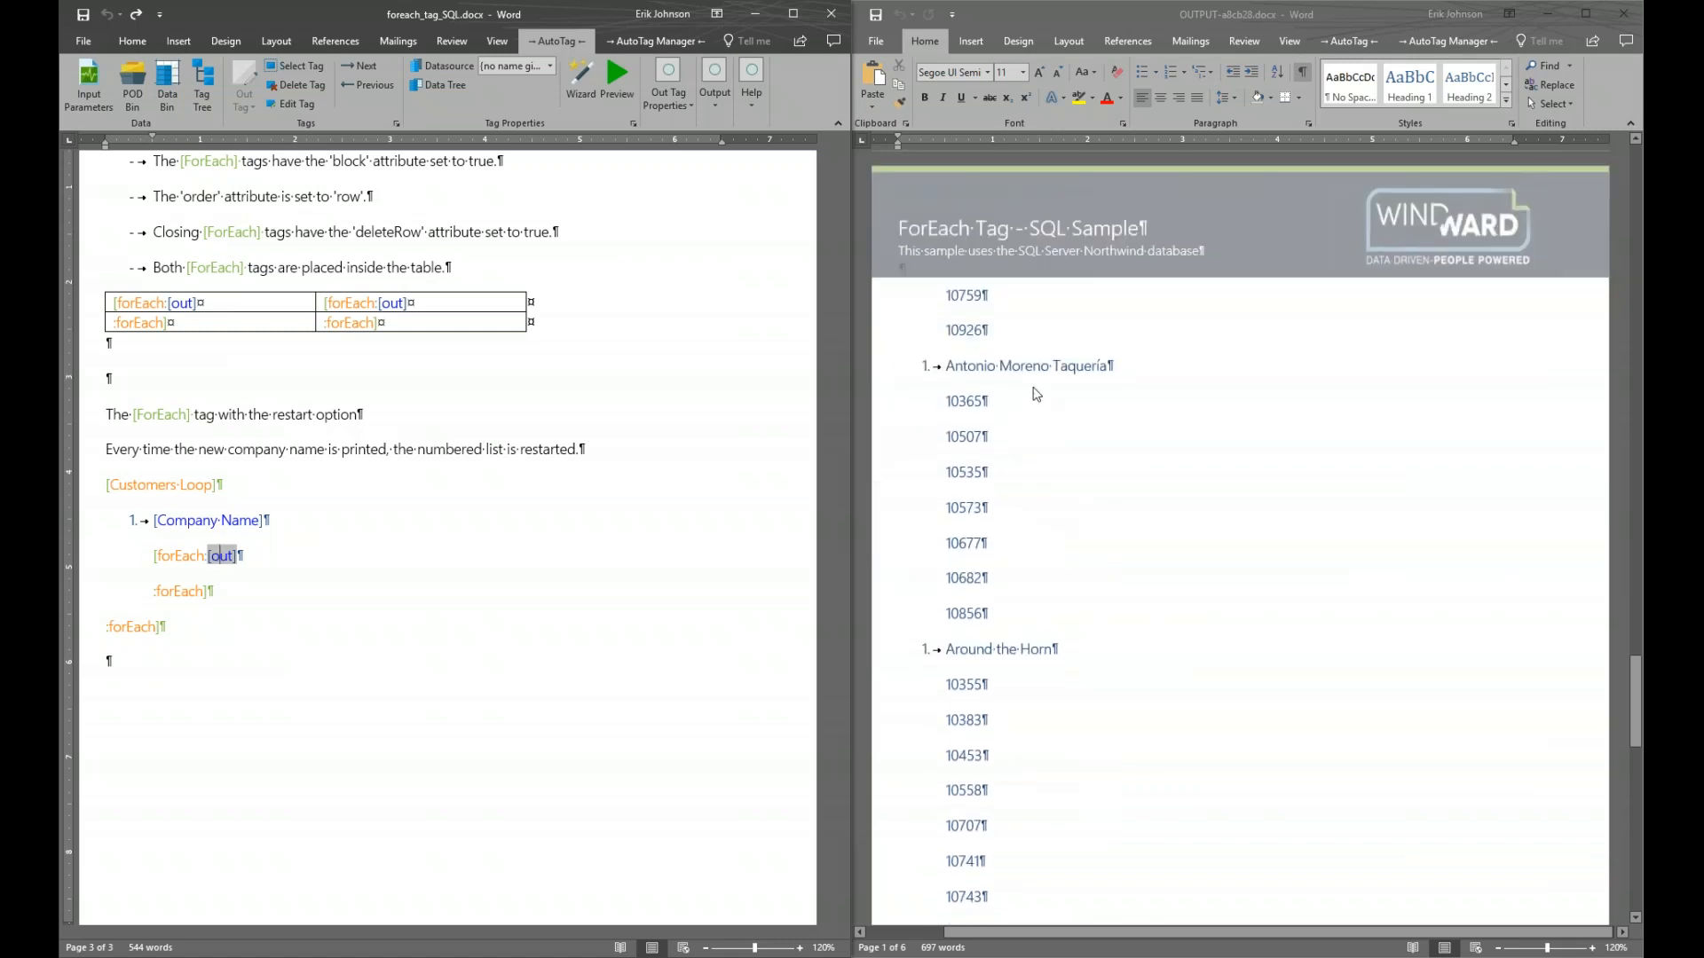
scroll(1032, 368, "down", 2)
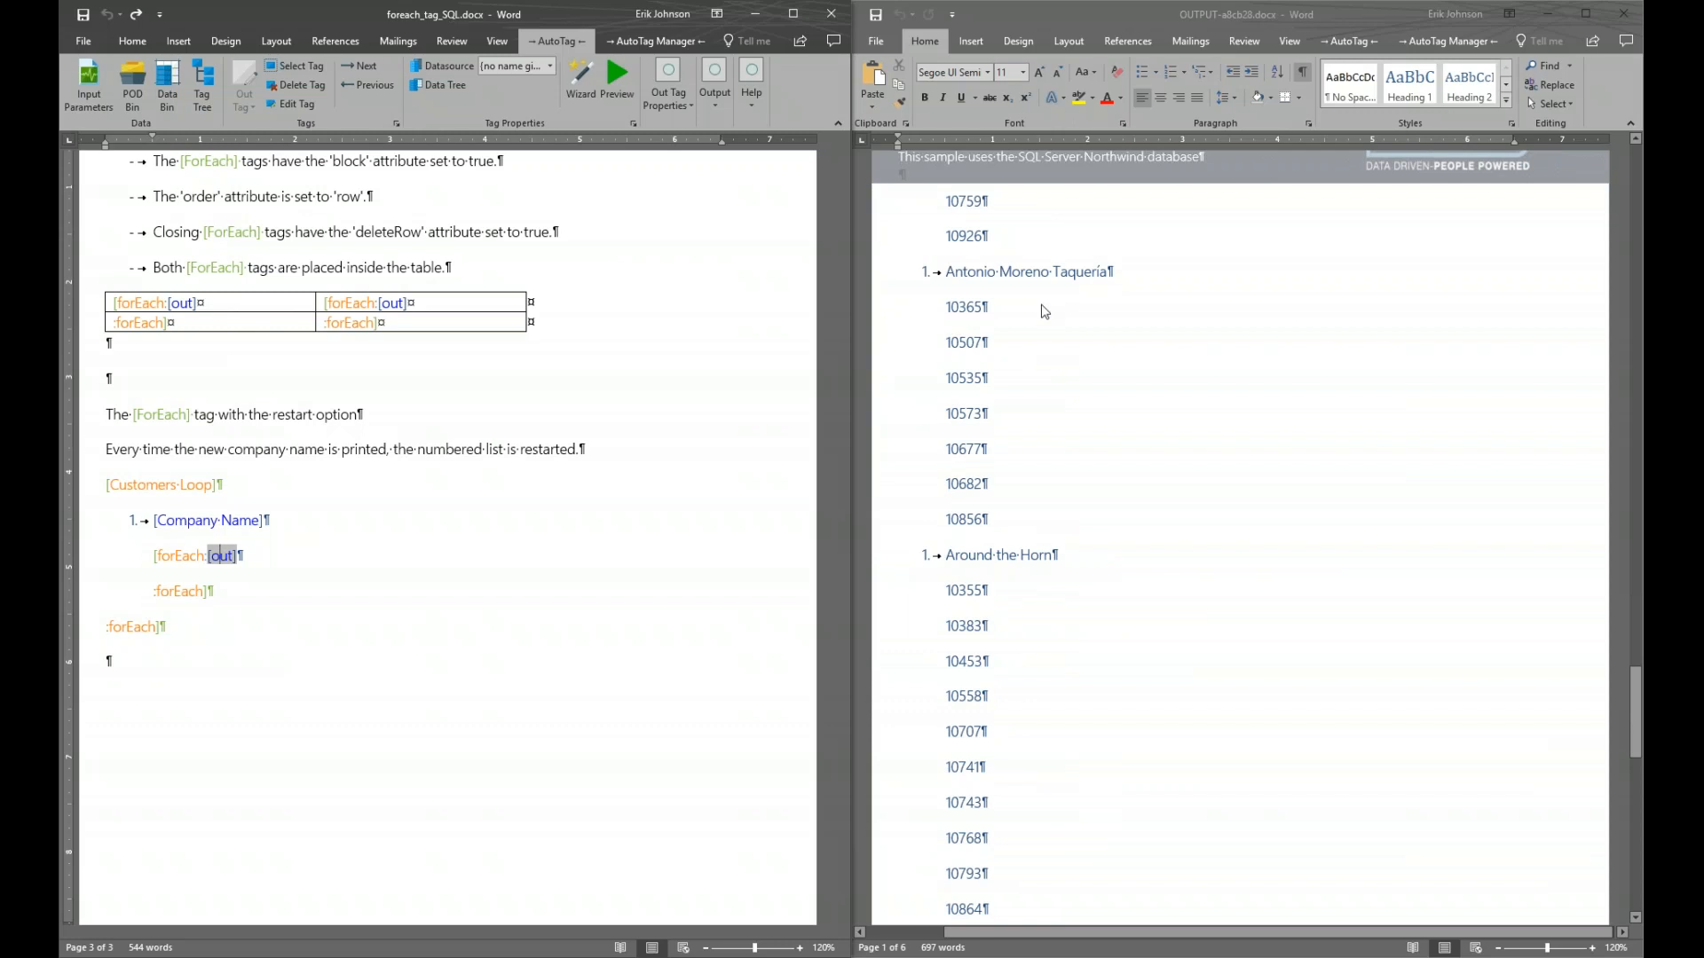
scroll(1030, 511, "down", 13)
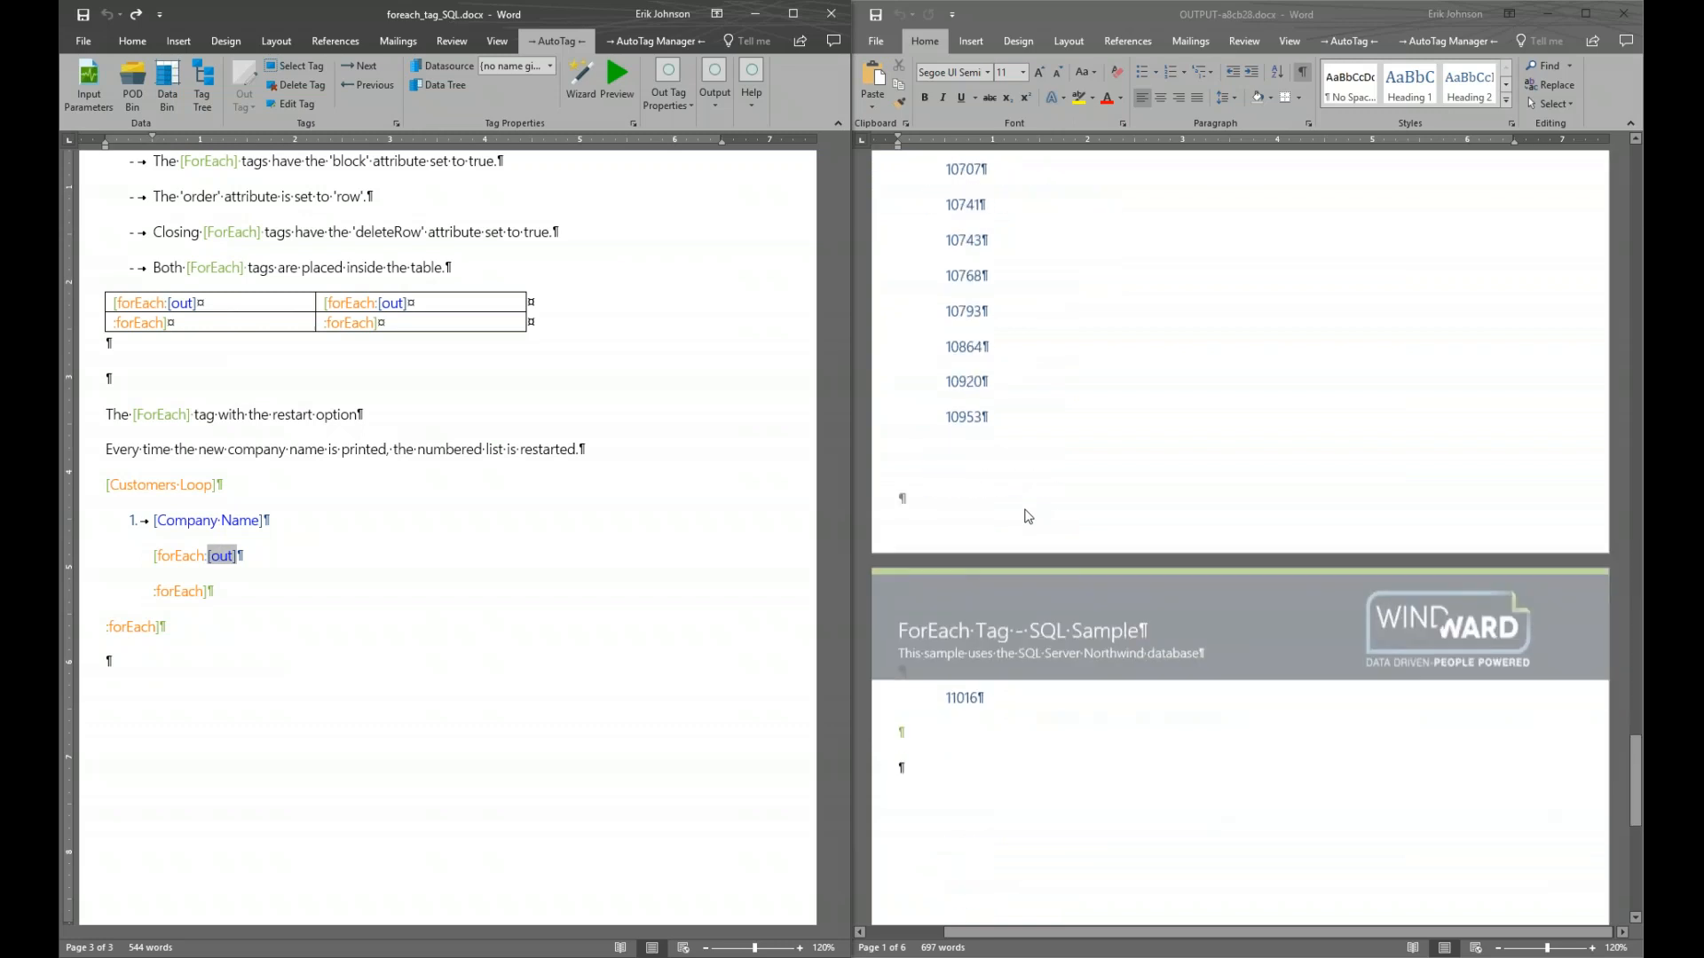
scroll(994, 367, "up", 20)
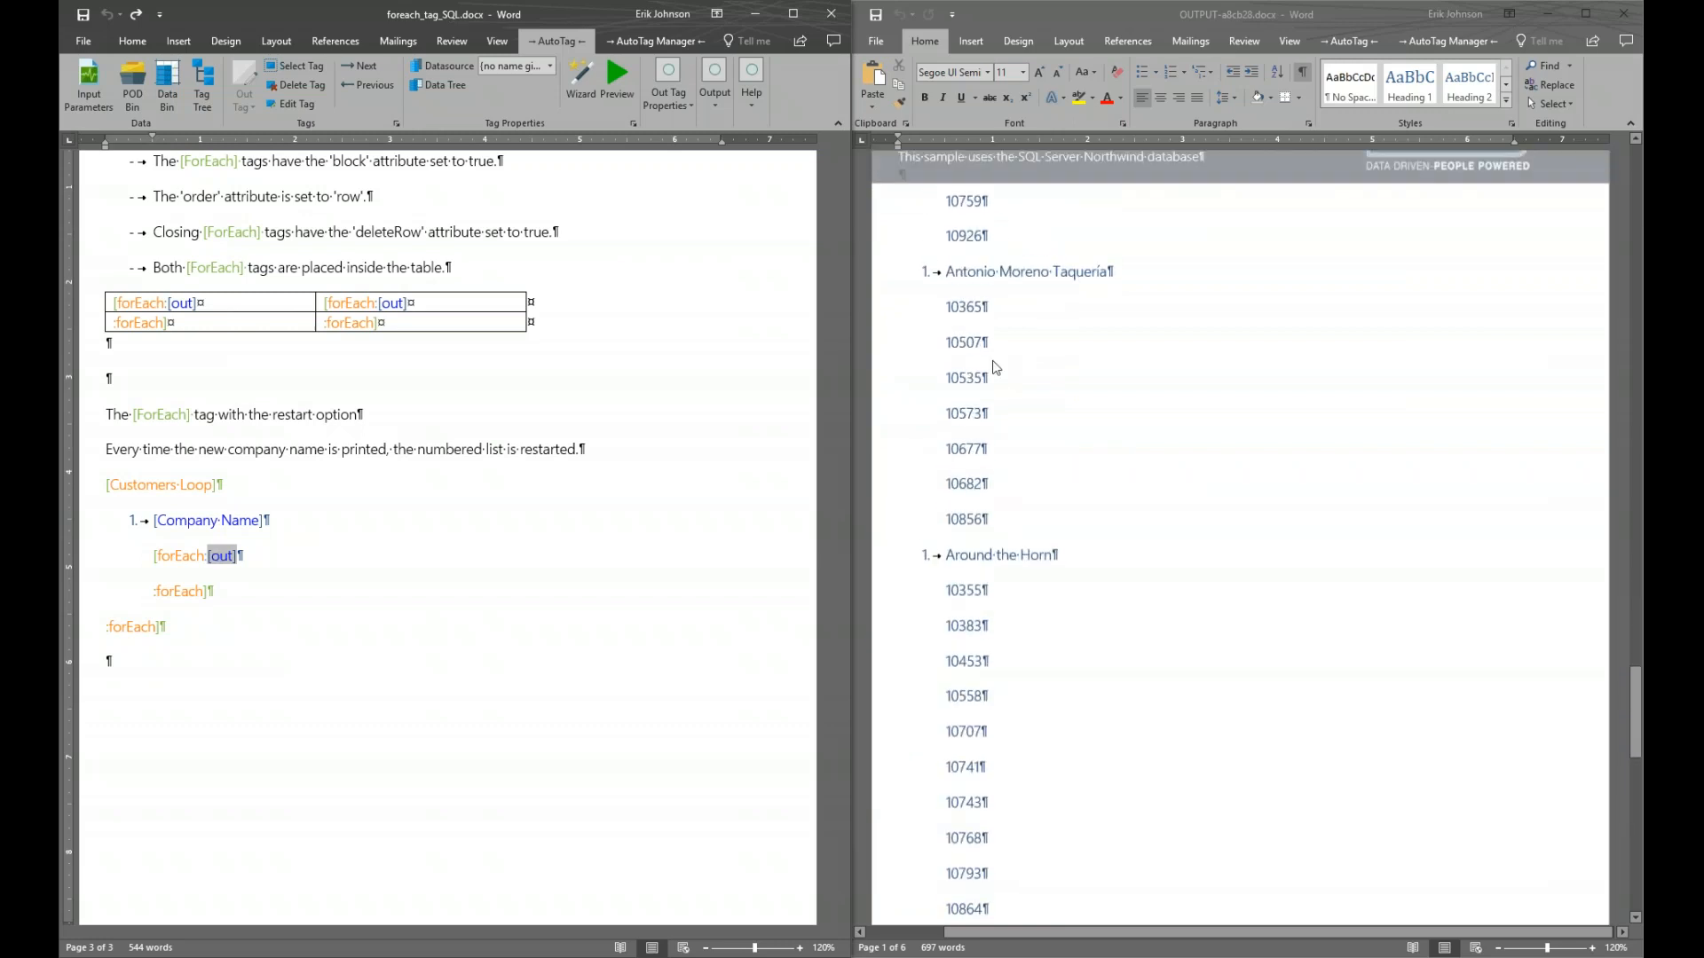
scroll(994, 367, "up", 10)
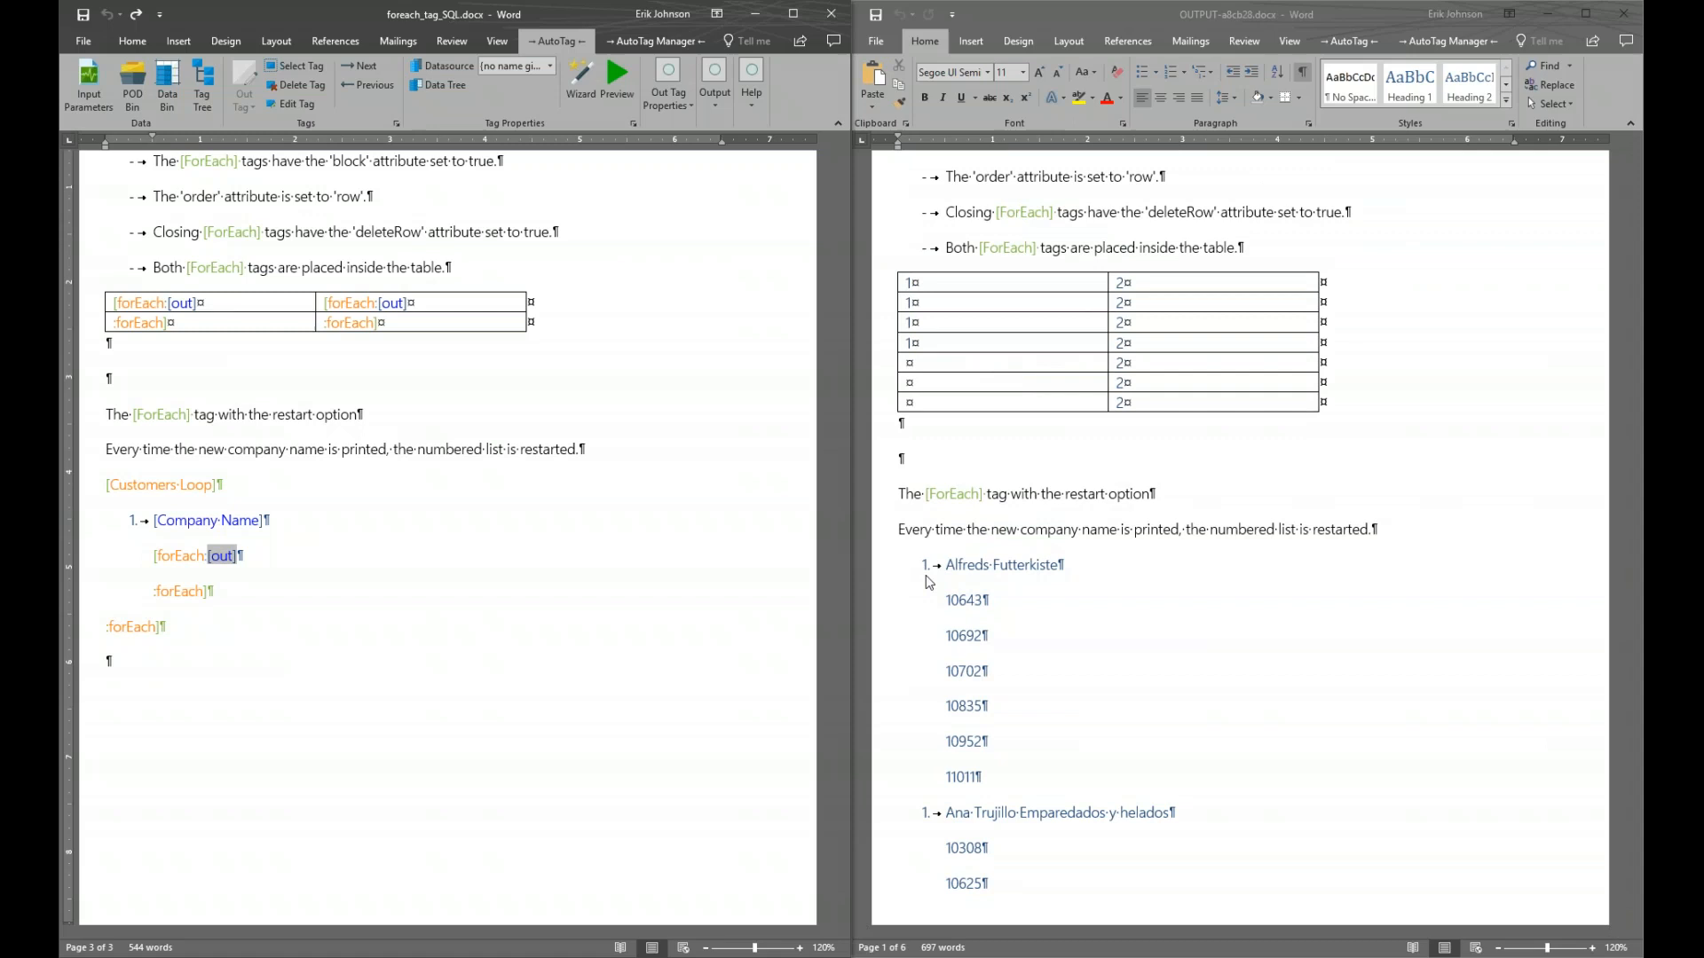
scroll(929, 582, "down", 7)
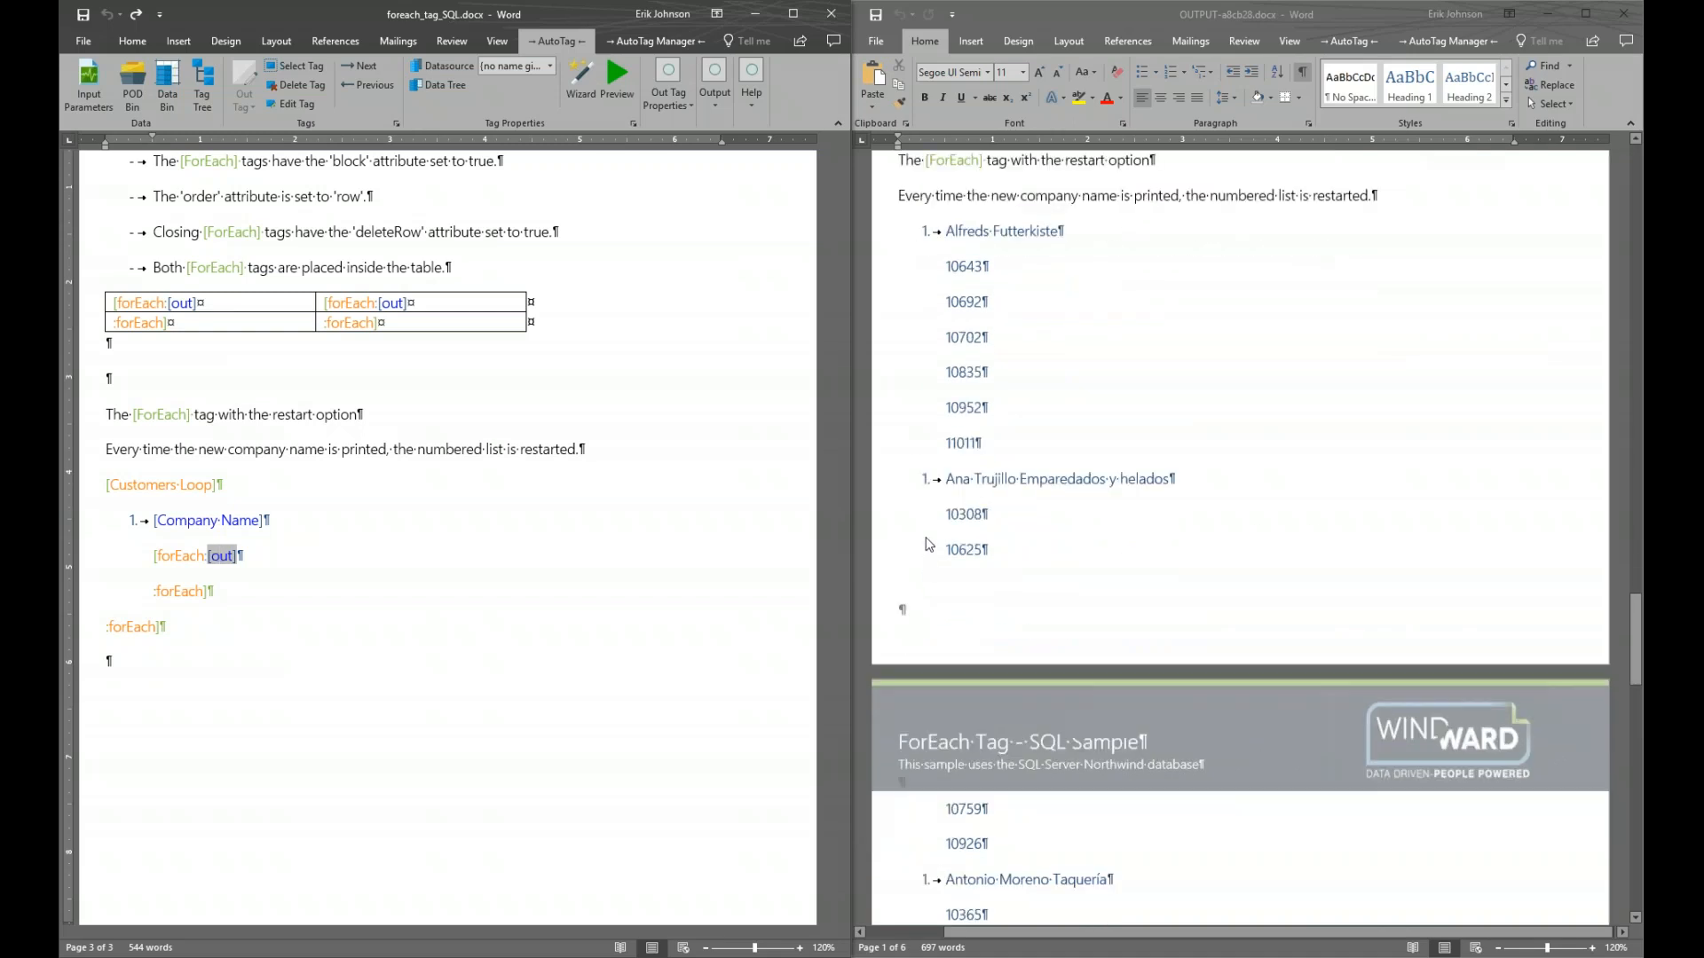
scroll(929, 544, "down", 6)
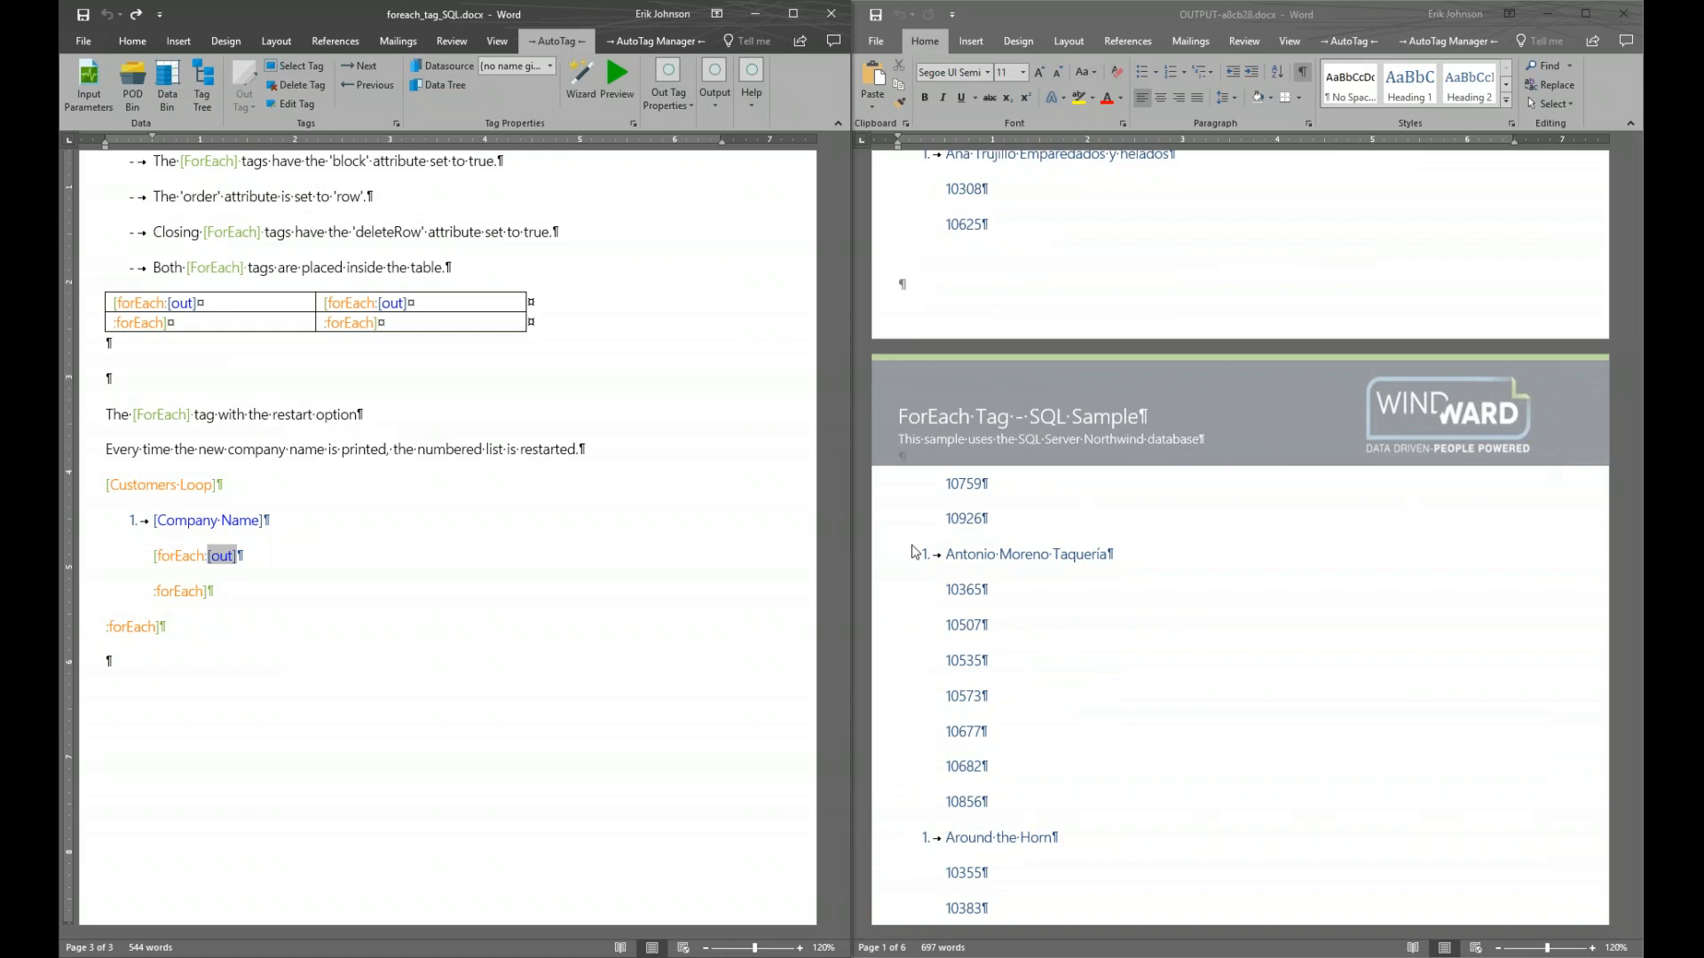
left_click(1628, 19)
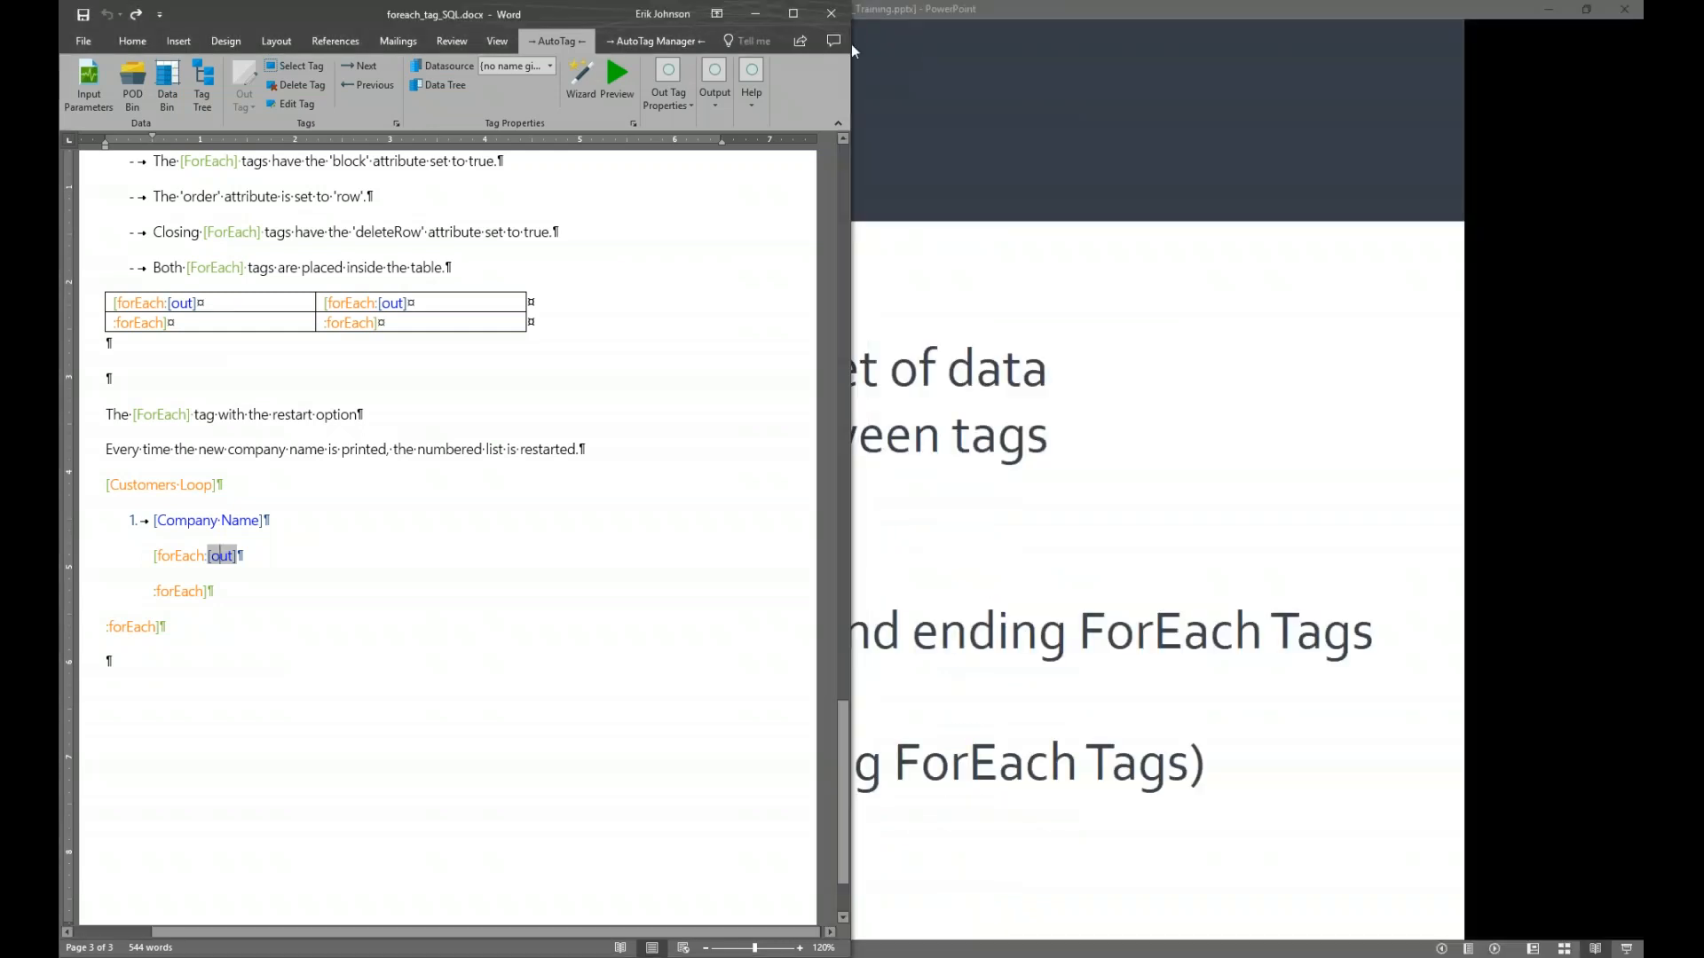
Maximize the template, inspect the inner forEach and Customers Loop tags, and open the inner forEach's SQL Wizard
left_click(795, 14)
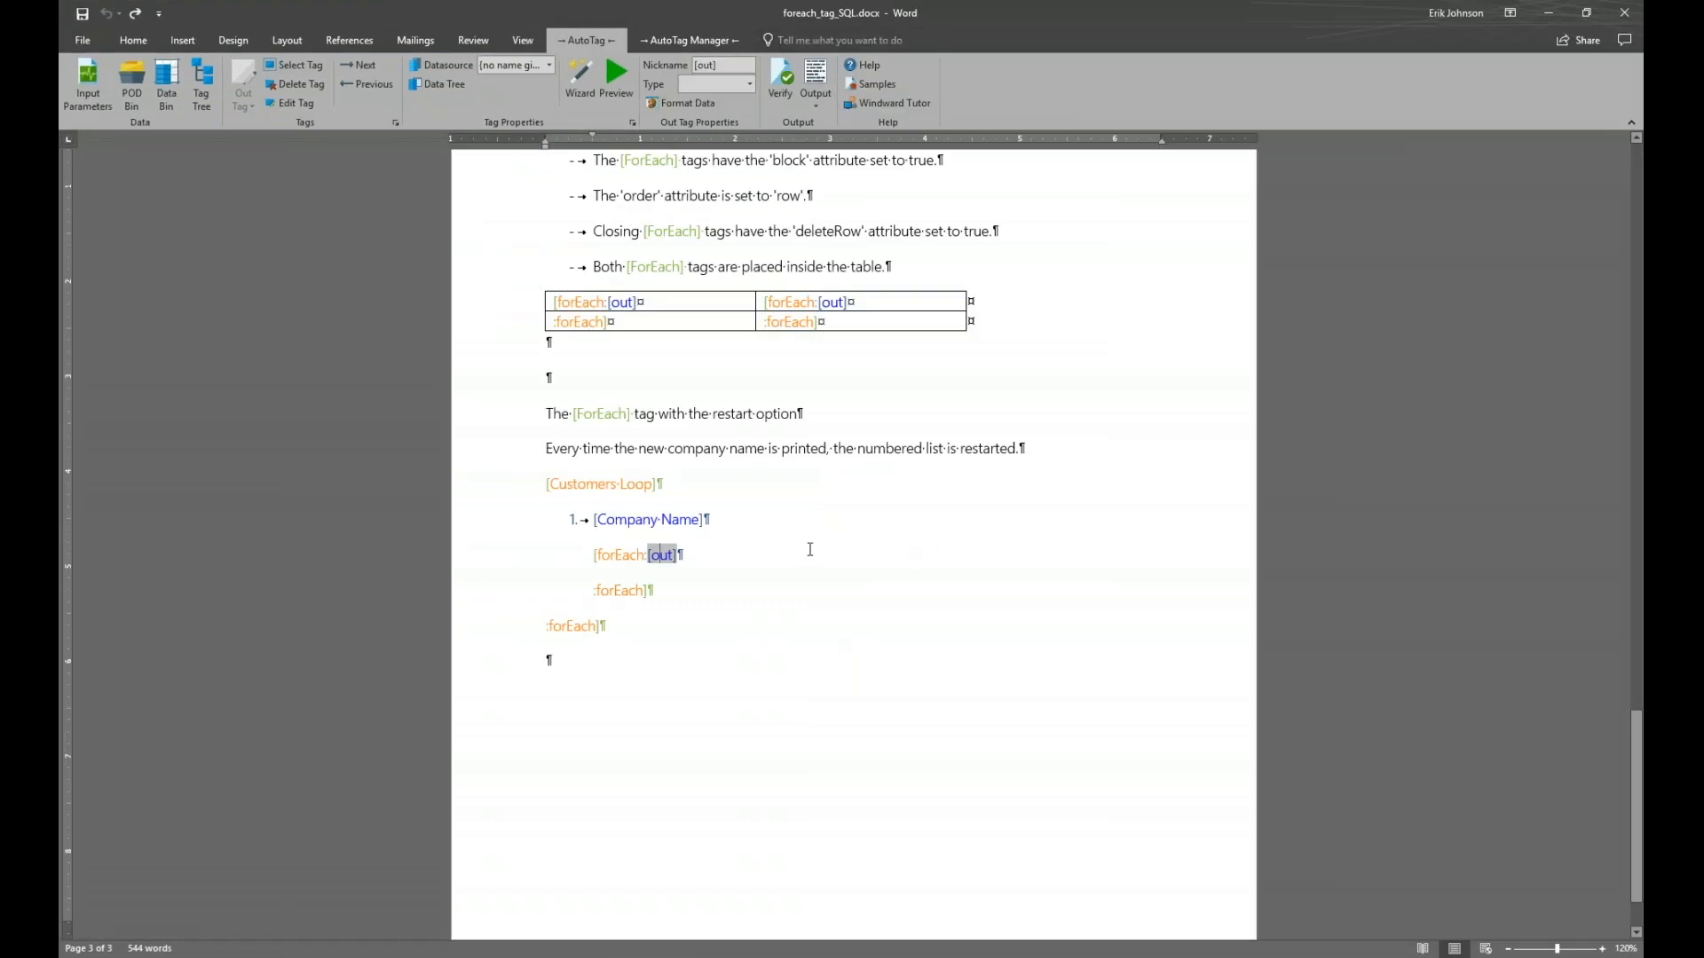
left_click(623, 556)
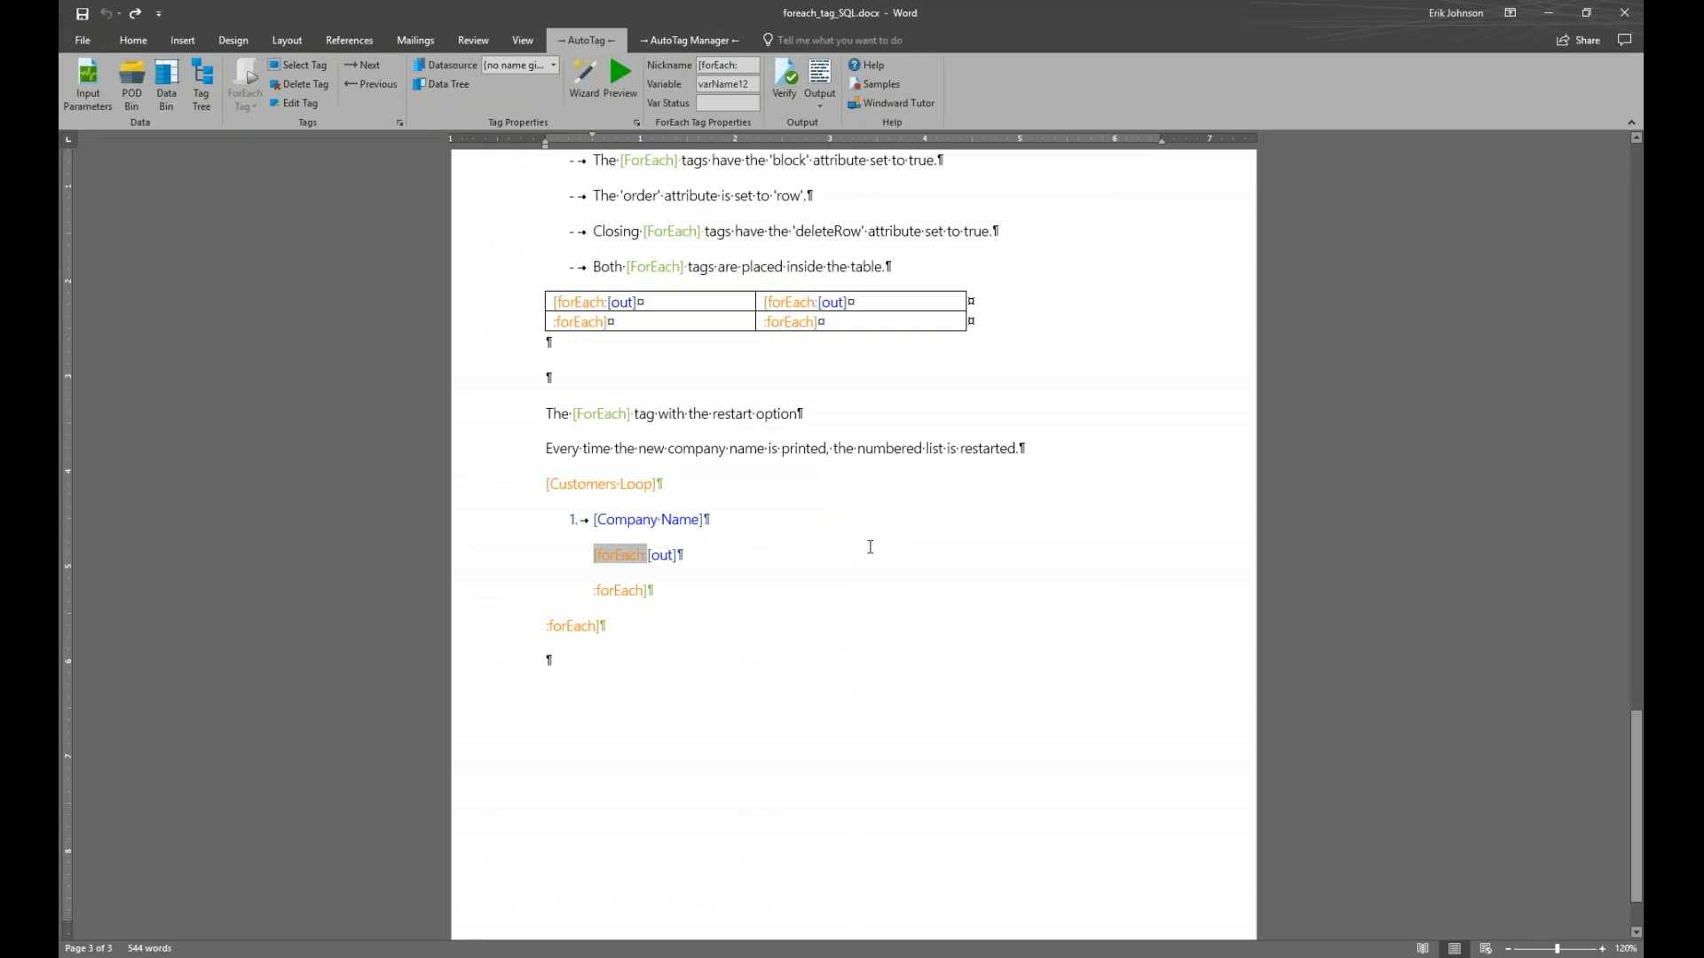
left_click(605, 483)
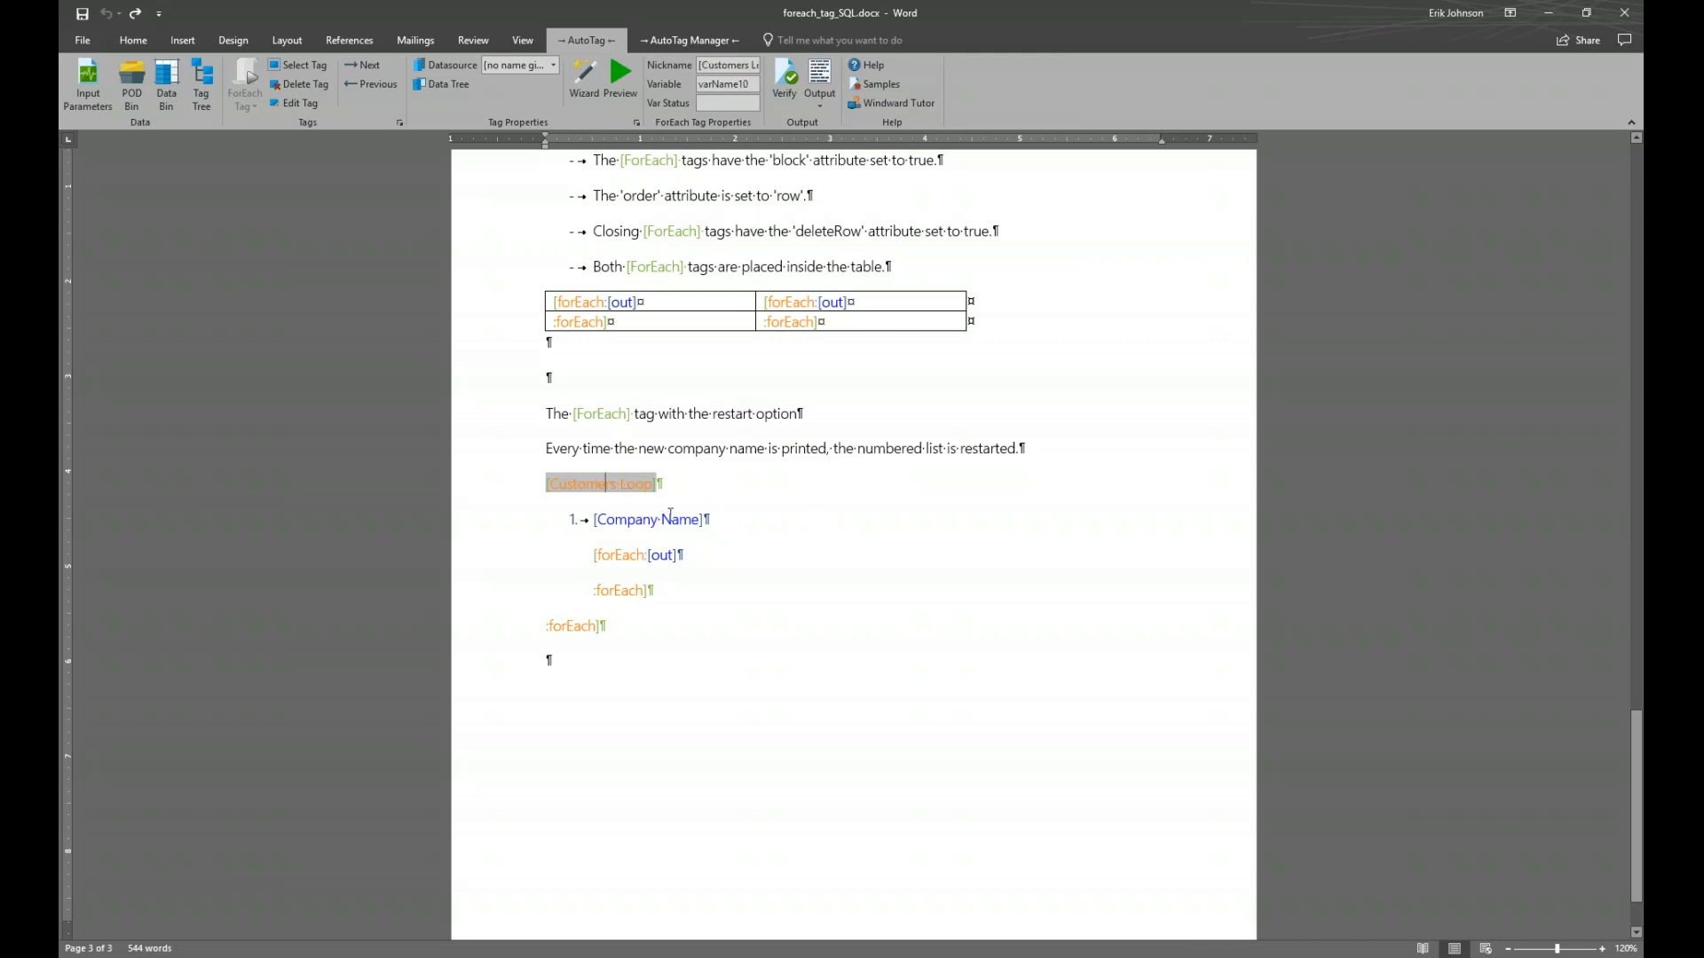
mouse_move(627, 488)
left_click(624, 556)
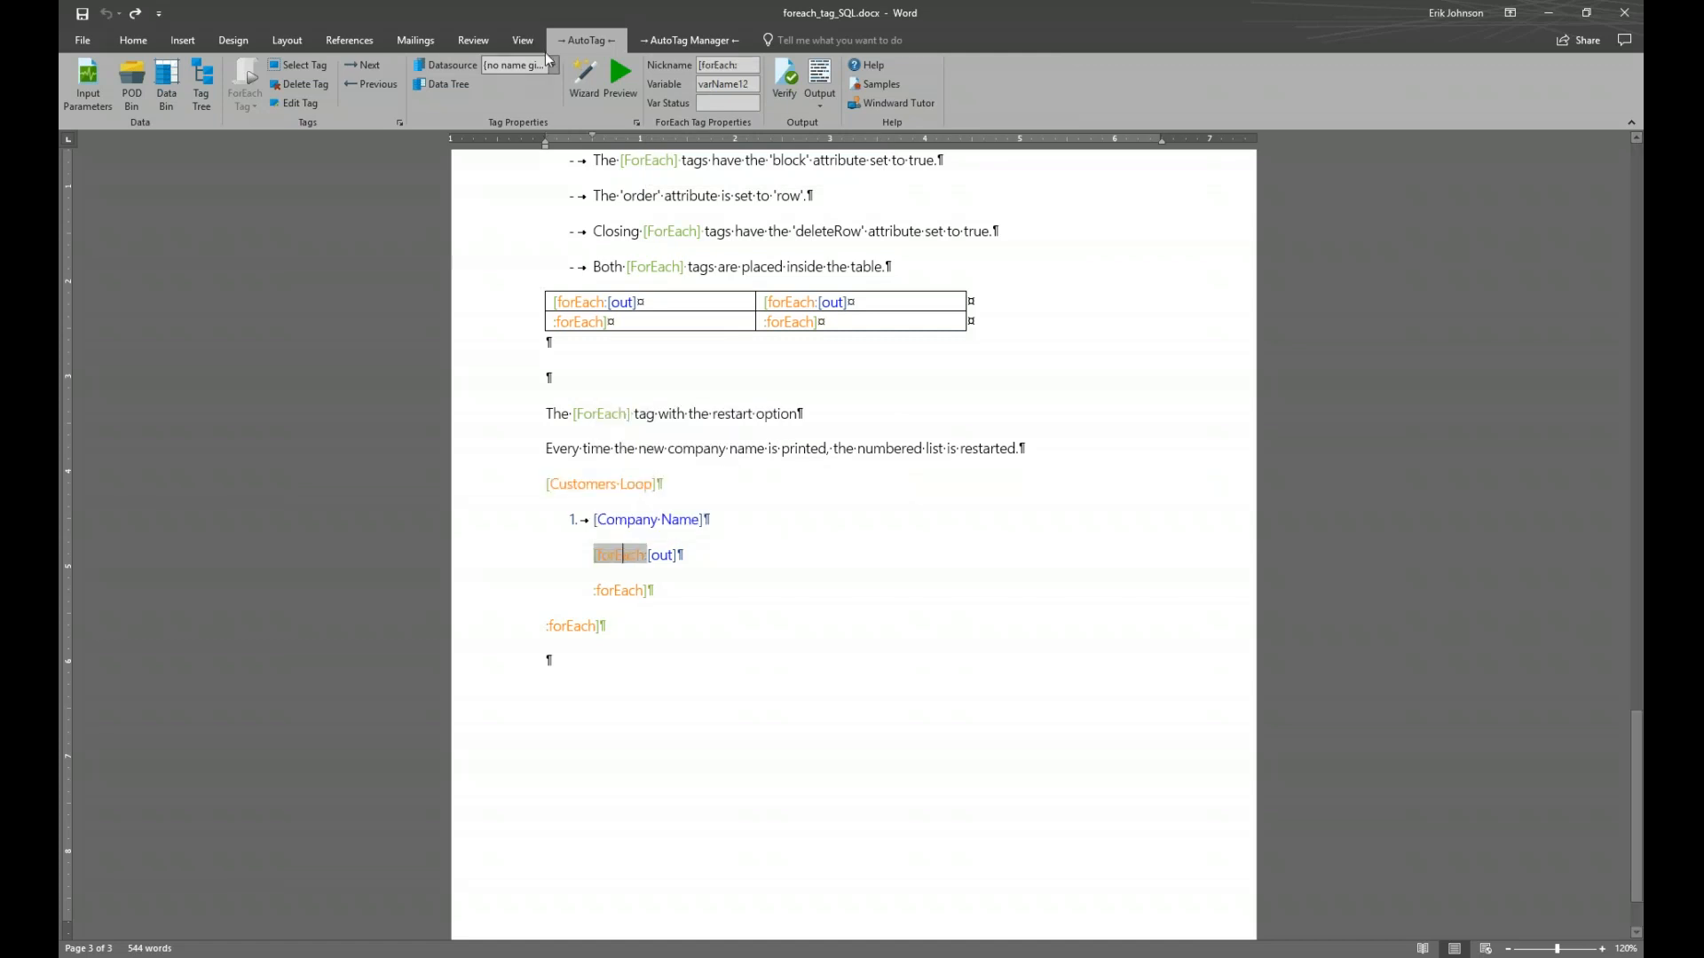
left_click(585, 76)
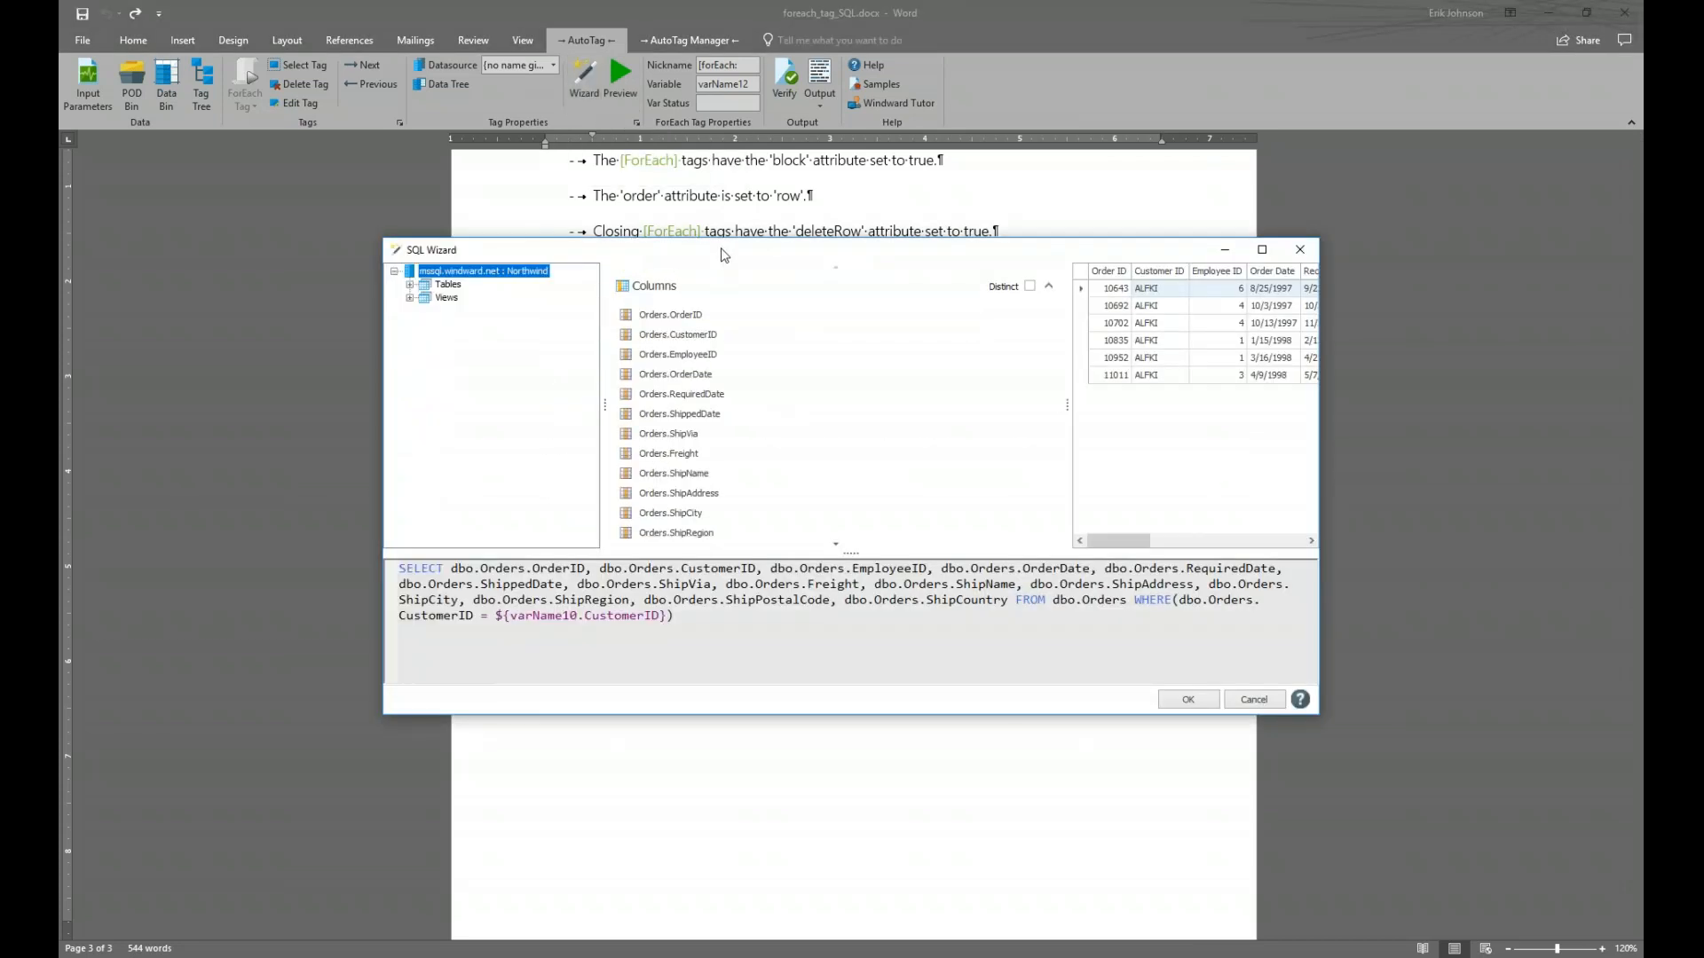
Collapse the Columns section and reposition the SQL Wizard to reveal the Orders.CustomerID filter
left_click_drag(722, 248, 629, 325)
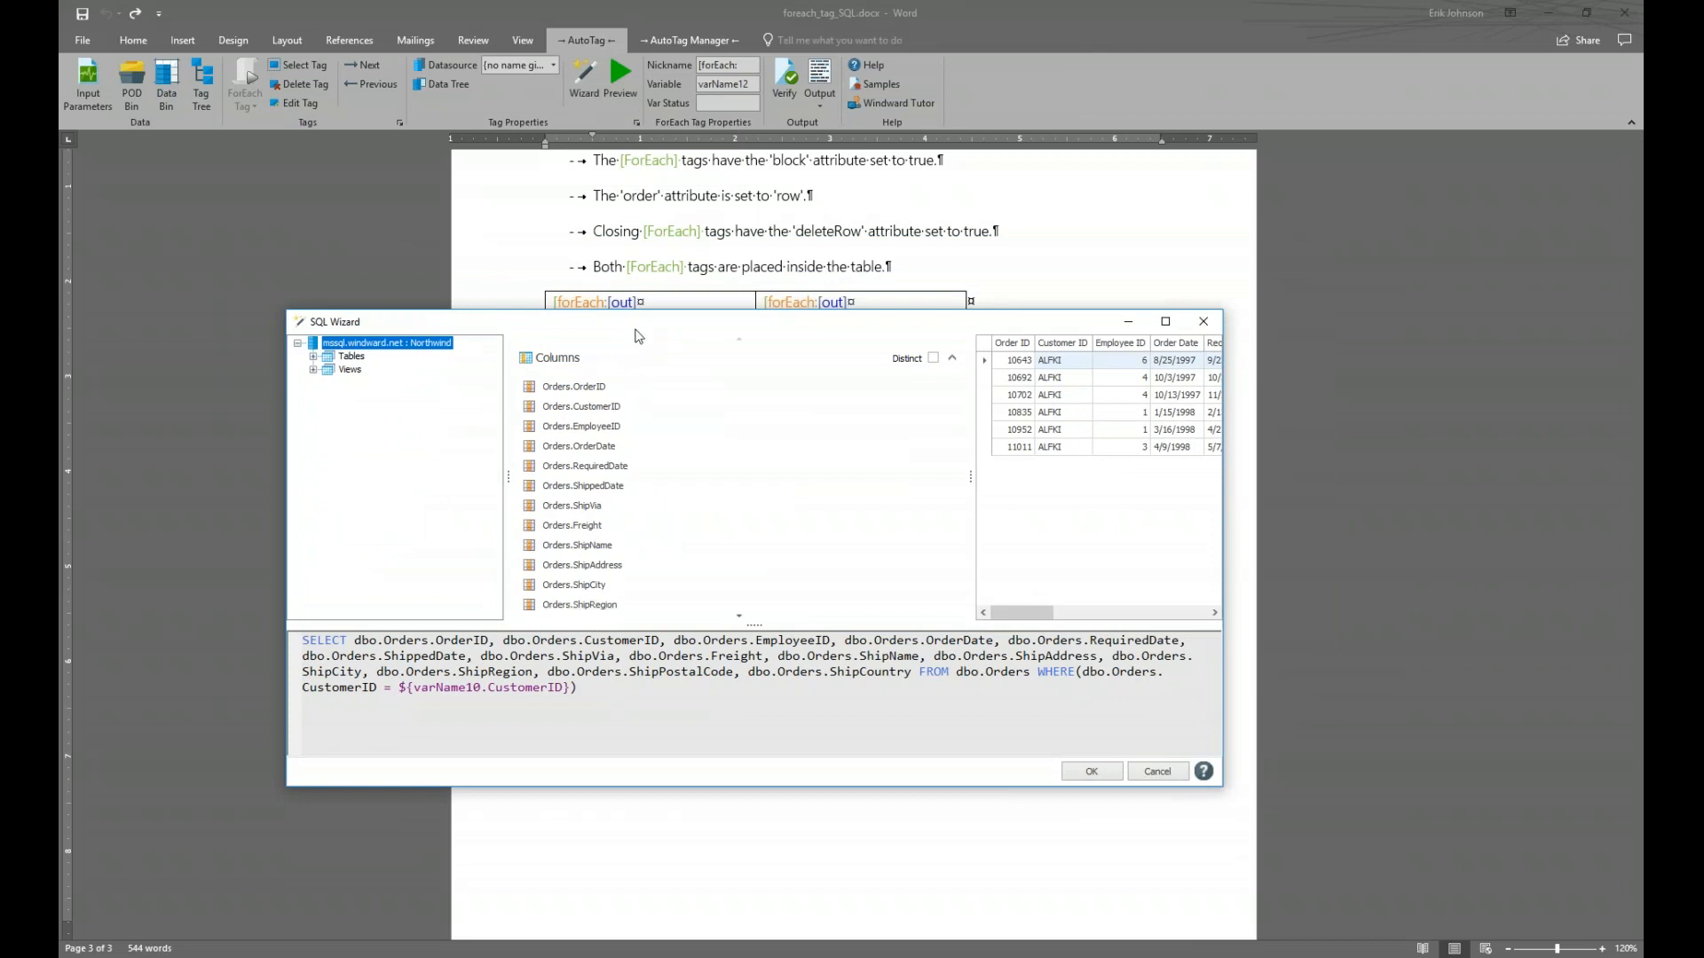
left_click(953, 359)
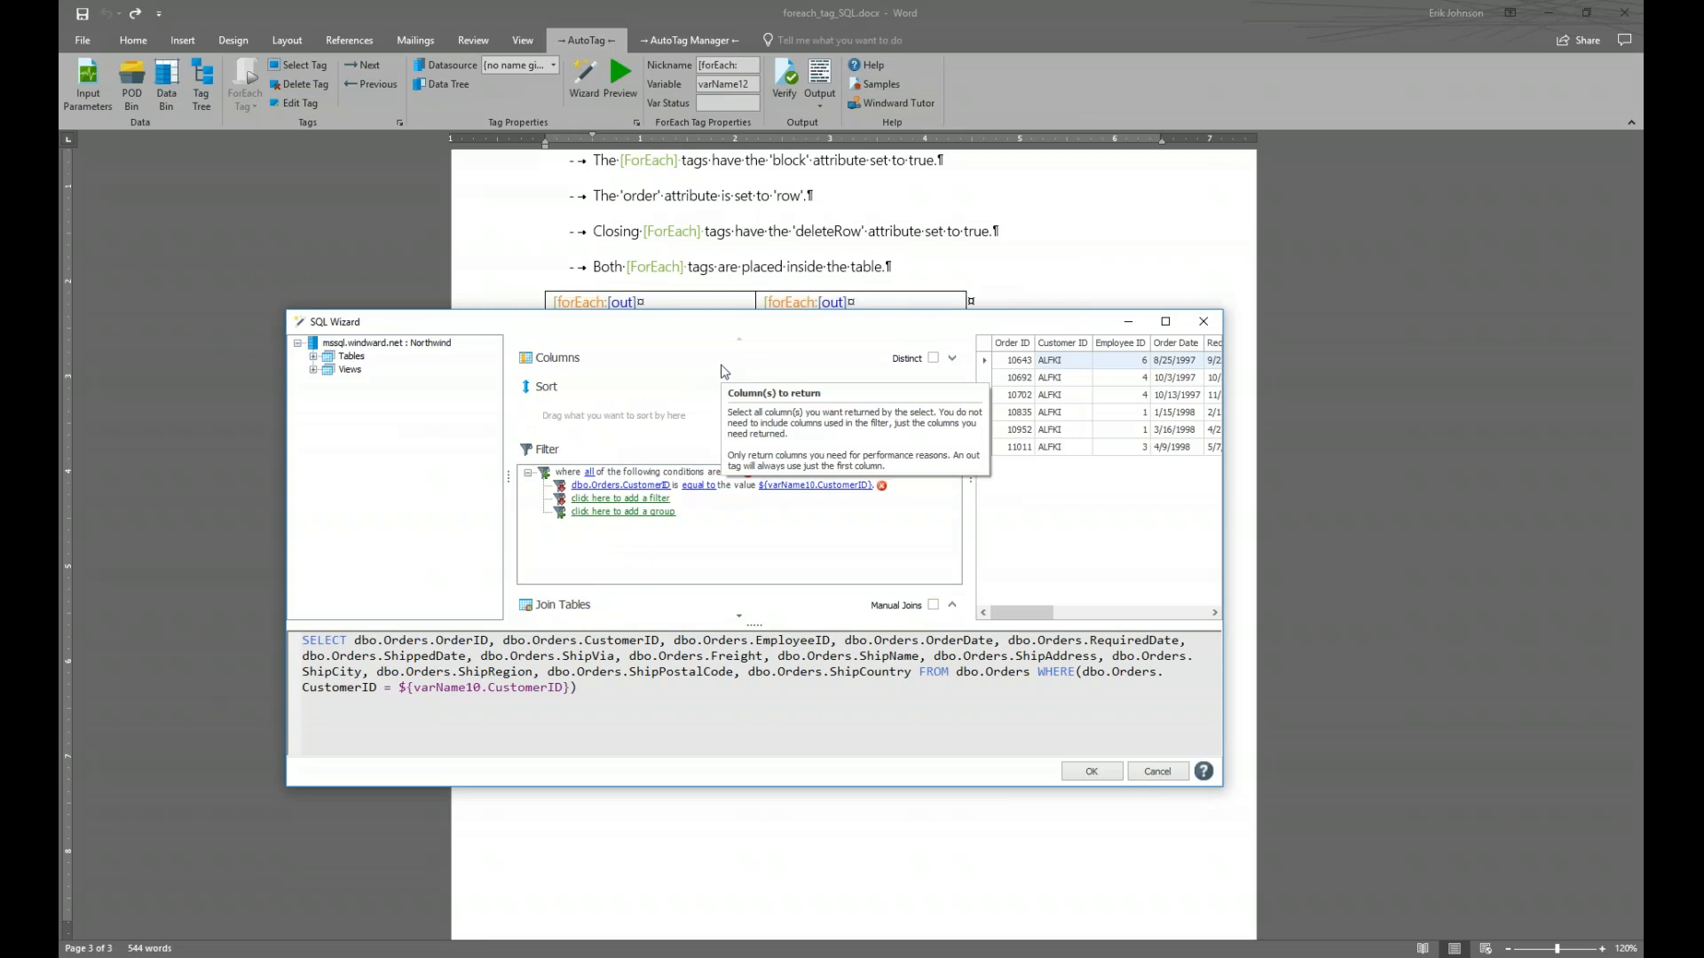
left_click_drag(655, 332, 1067, 291)
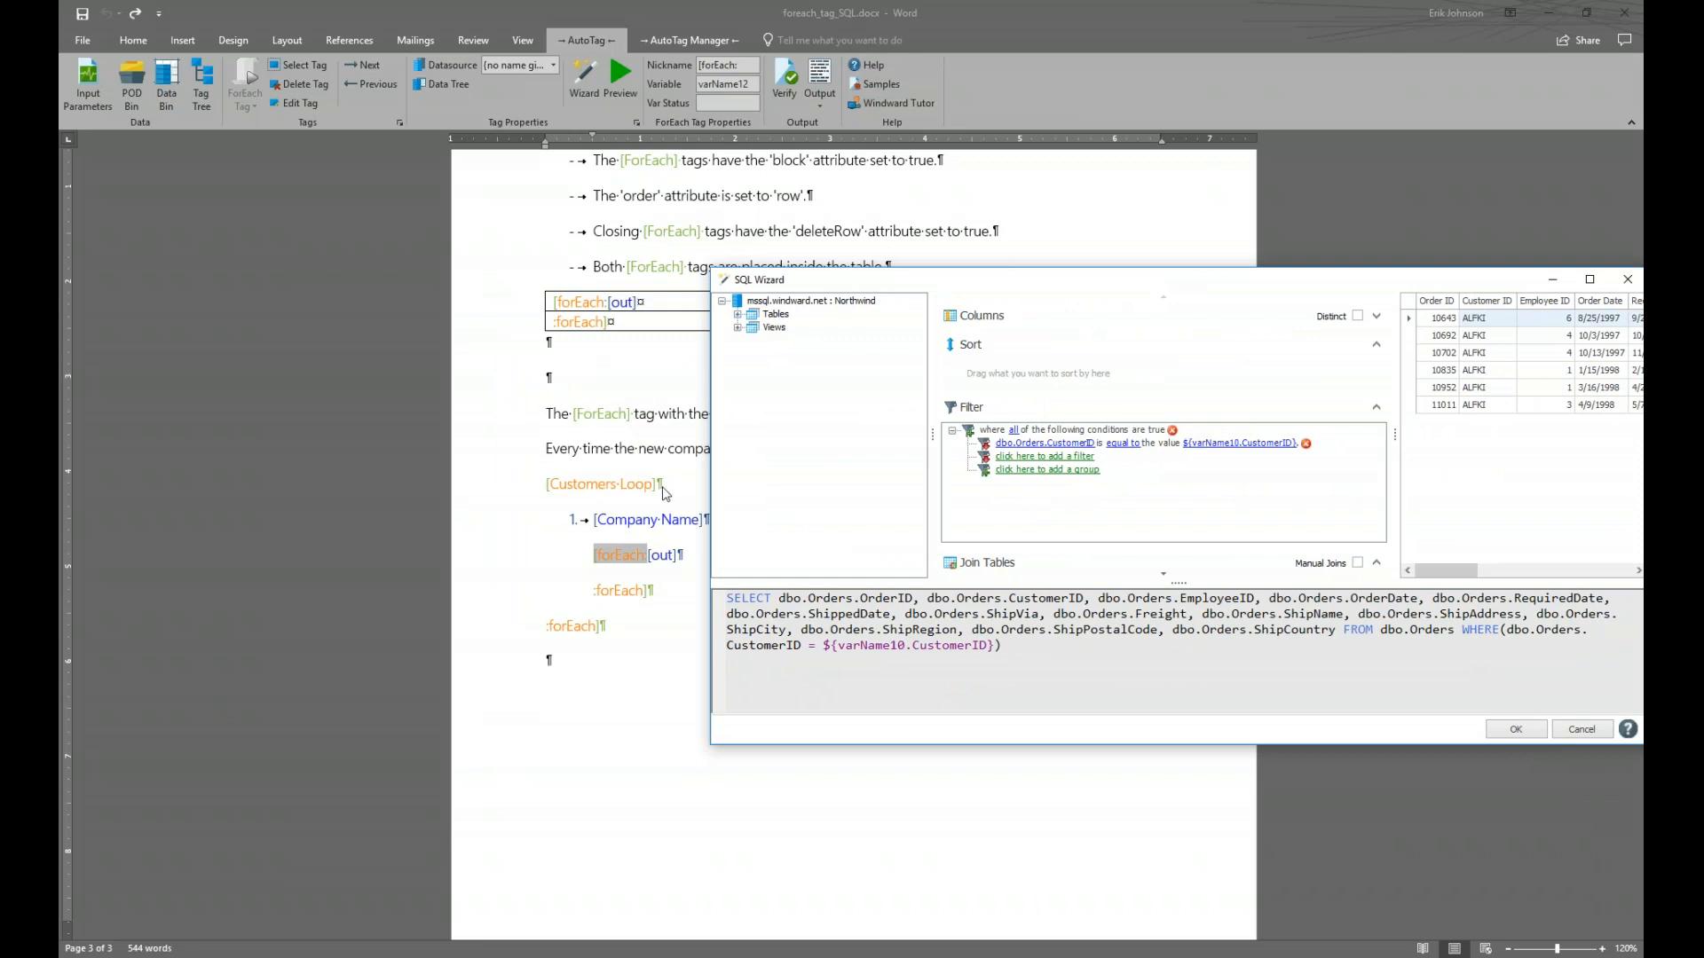
left_click_drag(1141, 291, 729, 302)
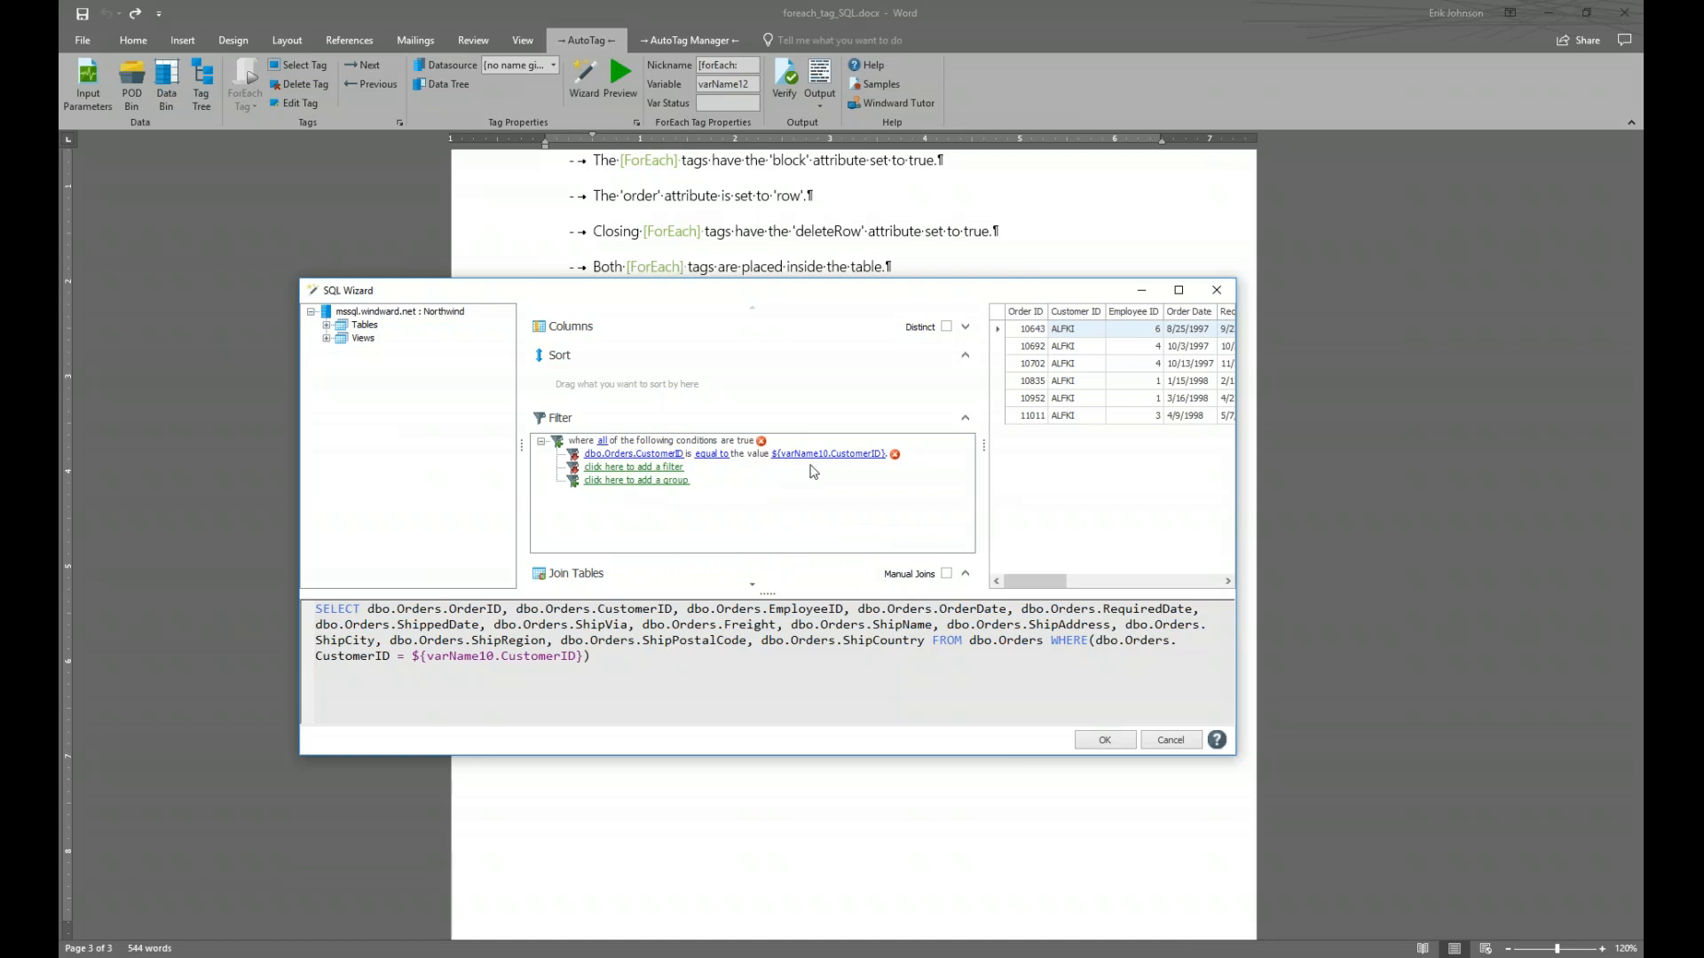
left_click_drag(729, 294, 1089, 380)
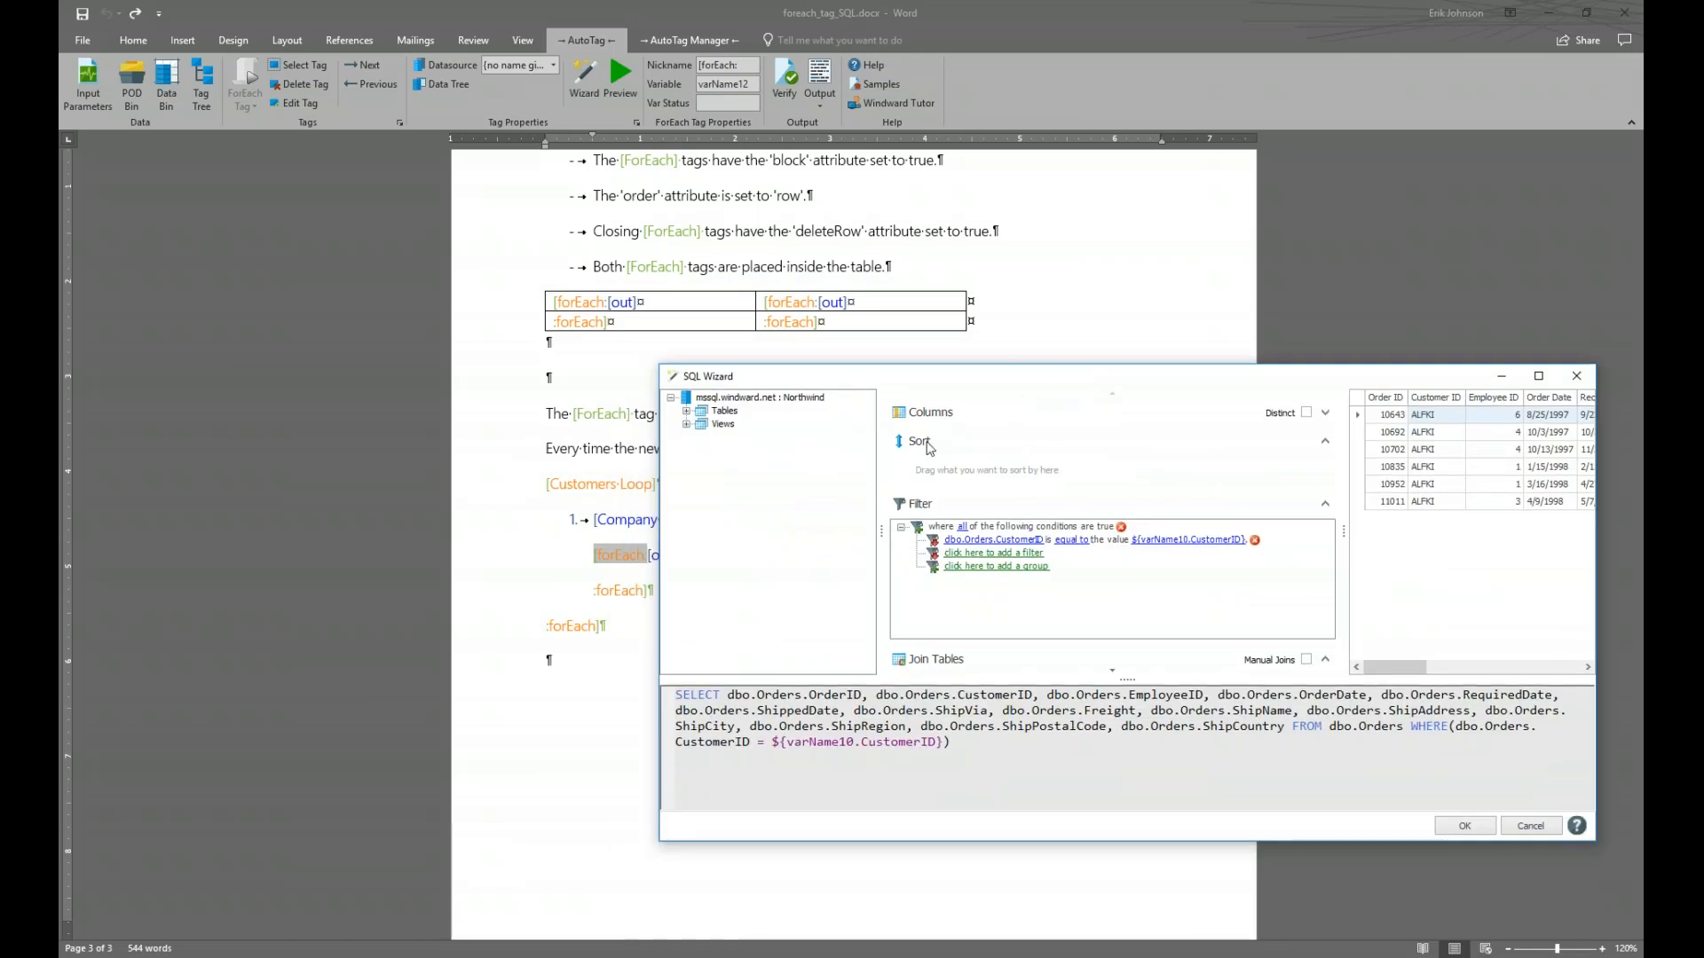
left_click_drag(1113, 381, 995, 335)
mouse_move(1056, 504)
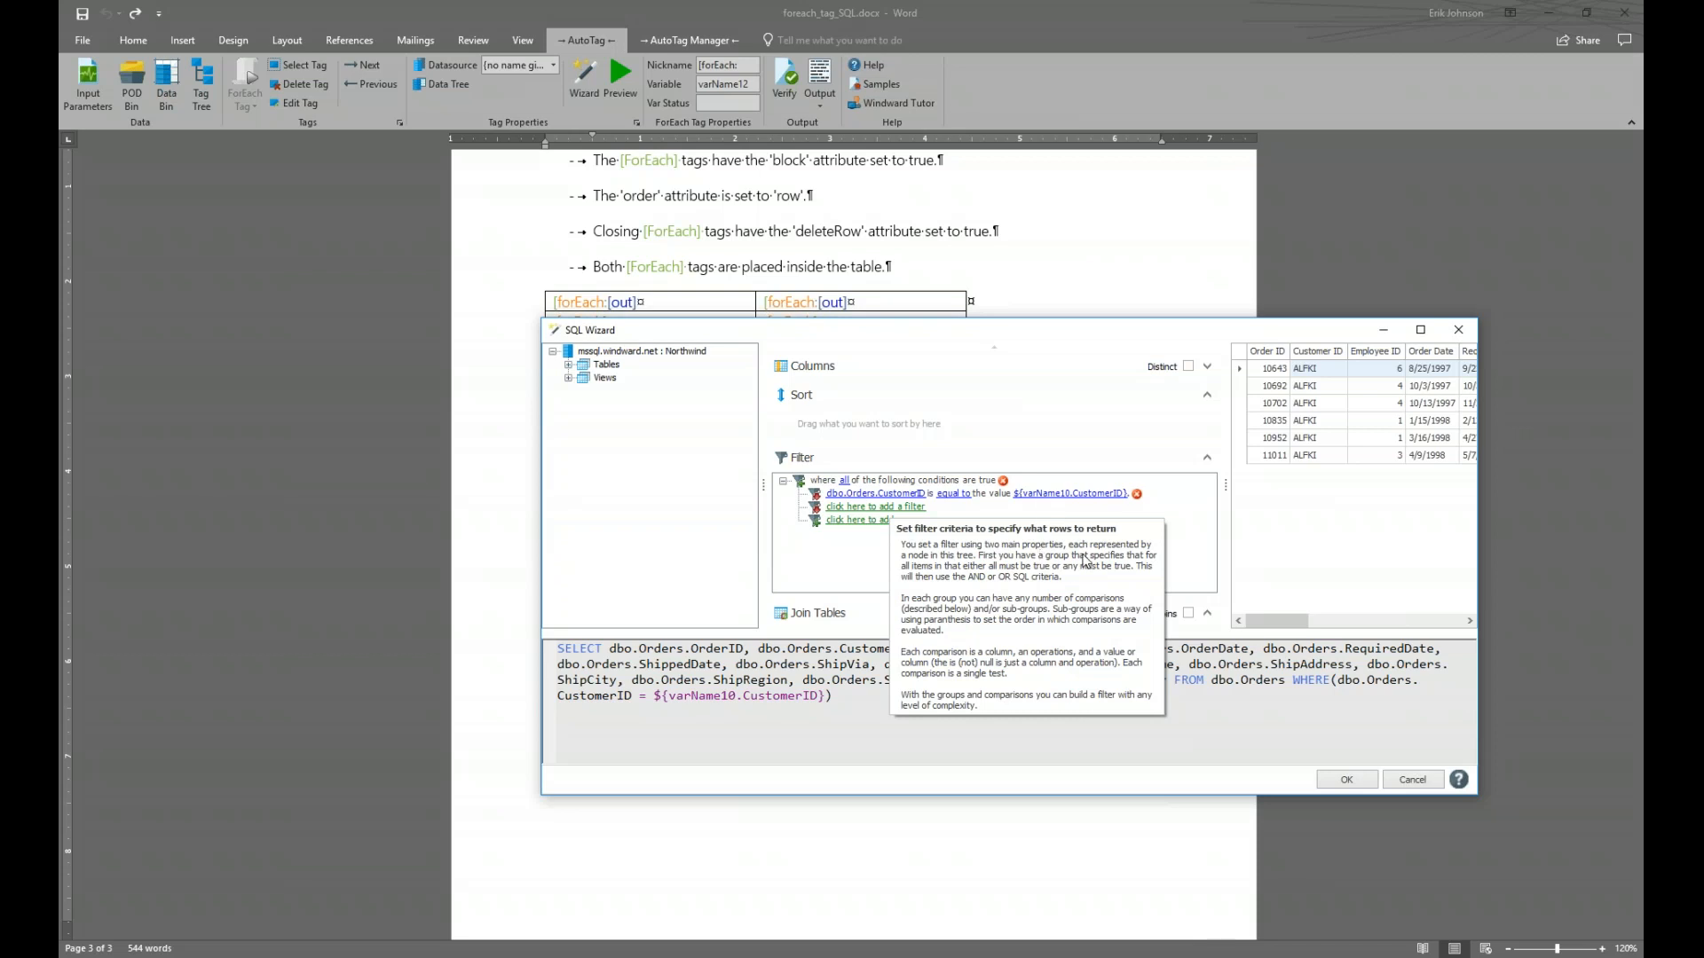
mouse_move(1126, 548)
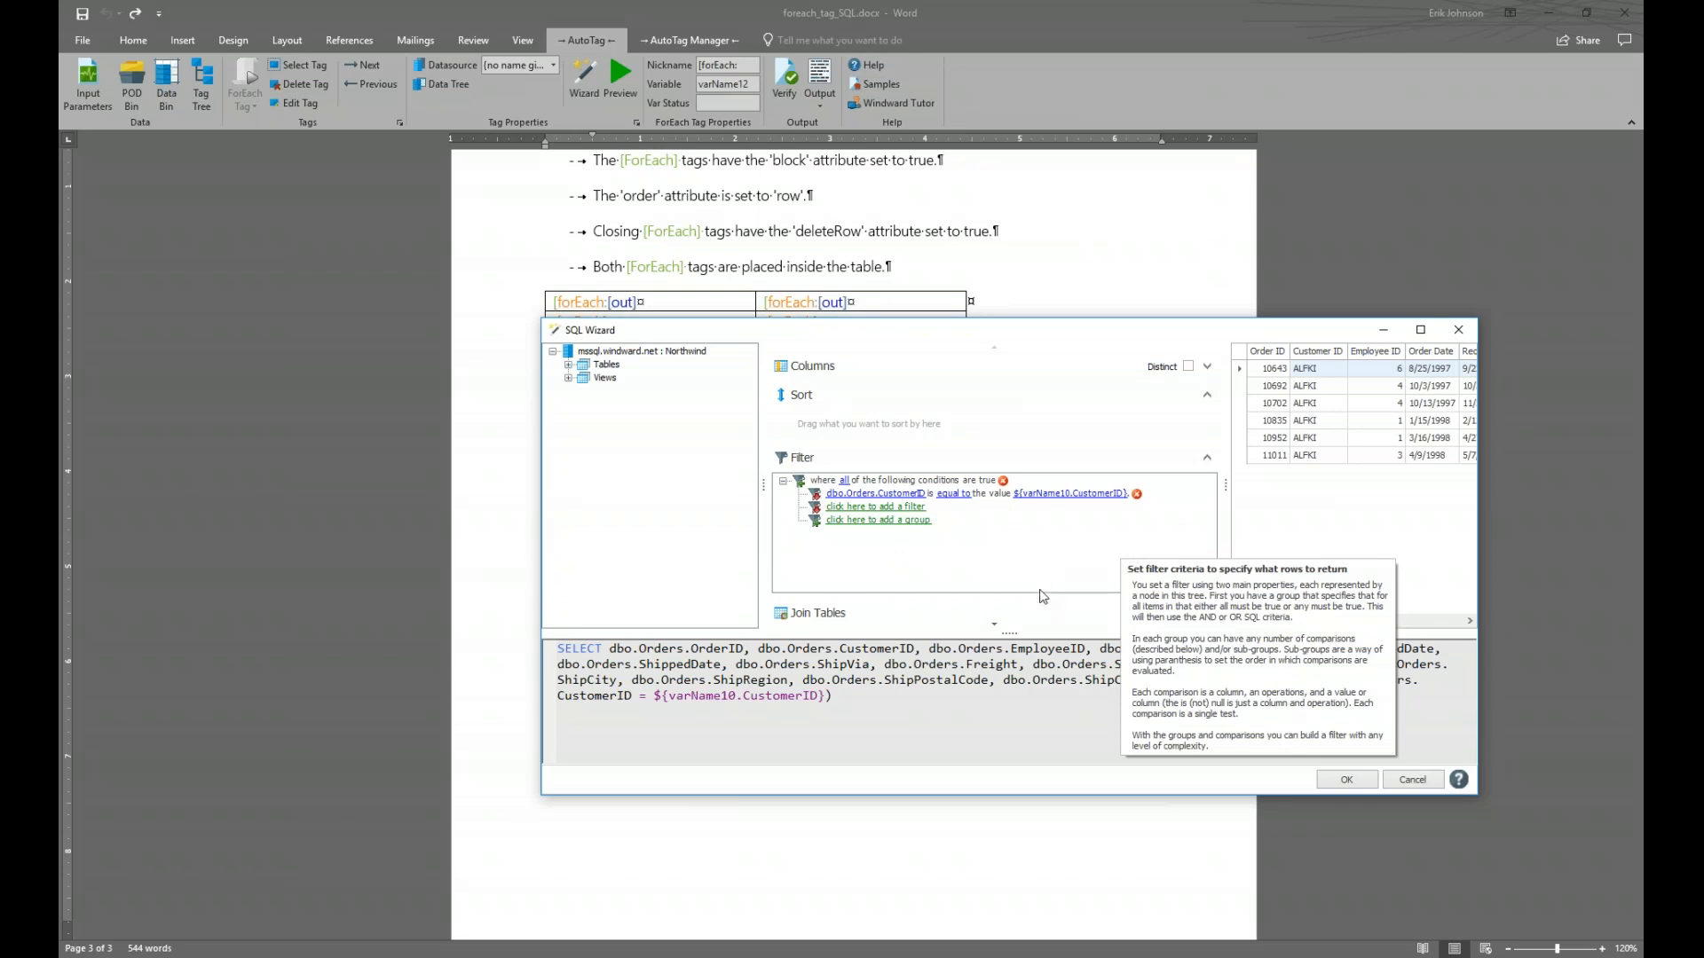
Set the dbo.Orders.CustomerID filter value to varName10 > CustomerID from the outer loop
left_click(1078, 494)
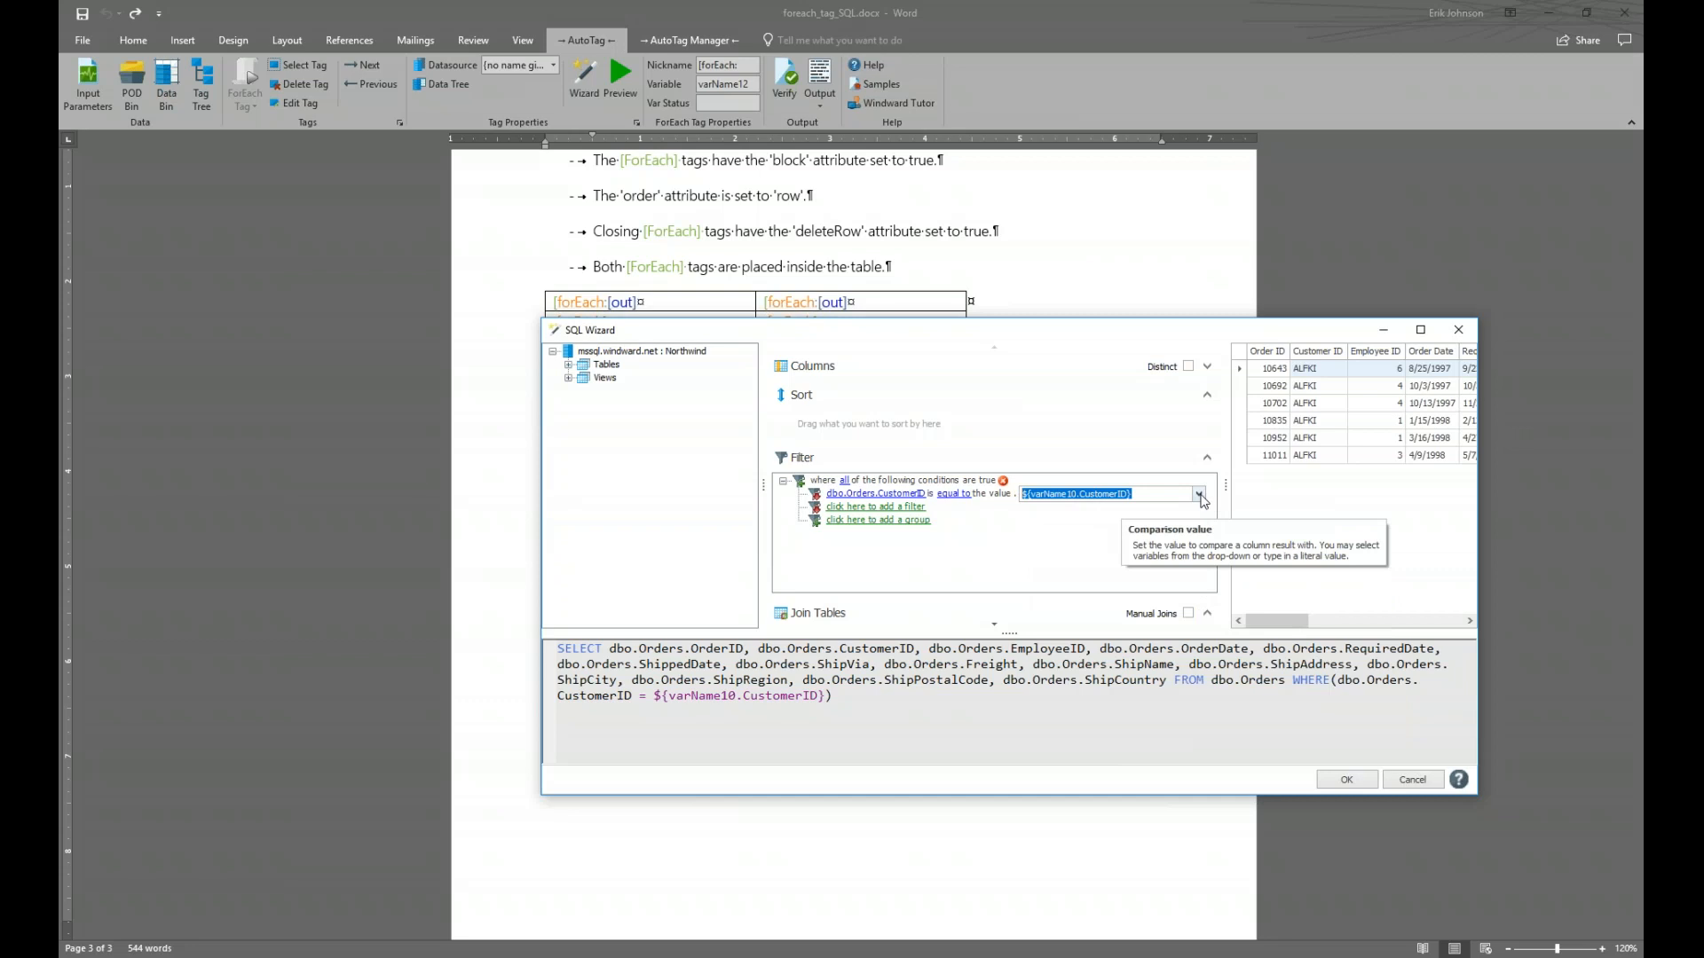
left_click(1199, 494)
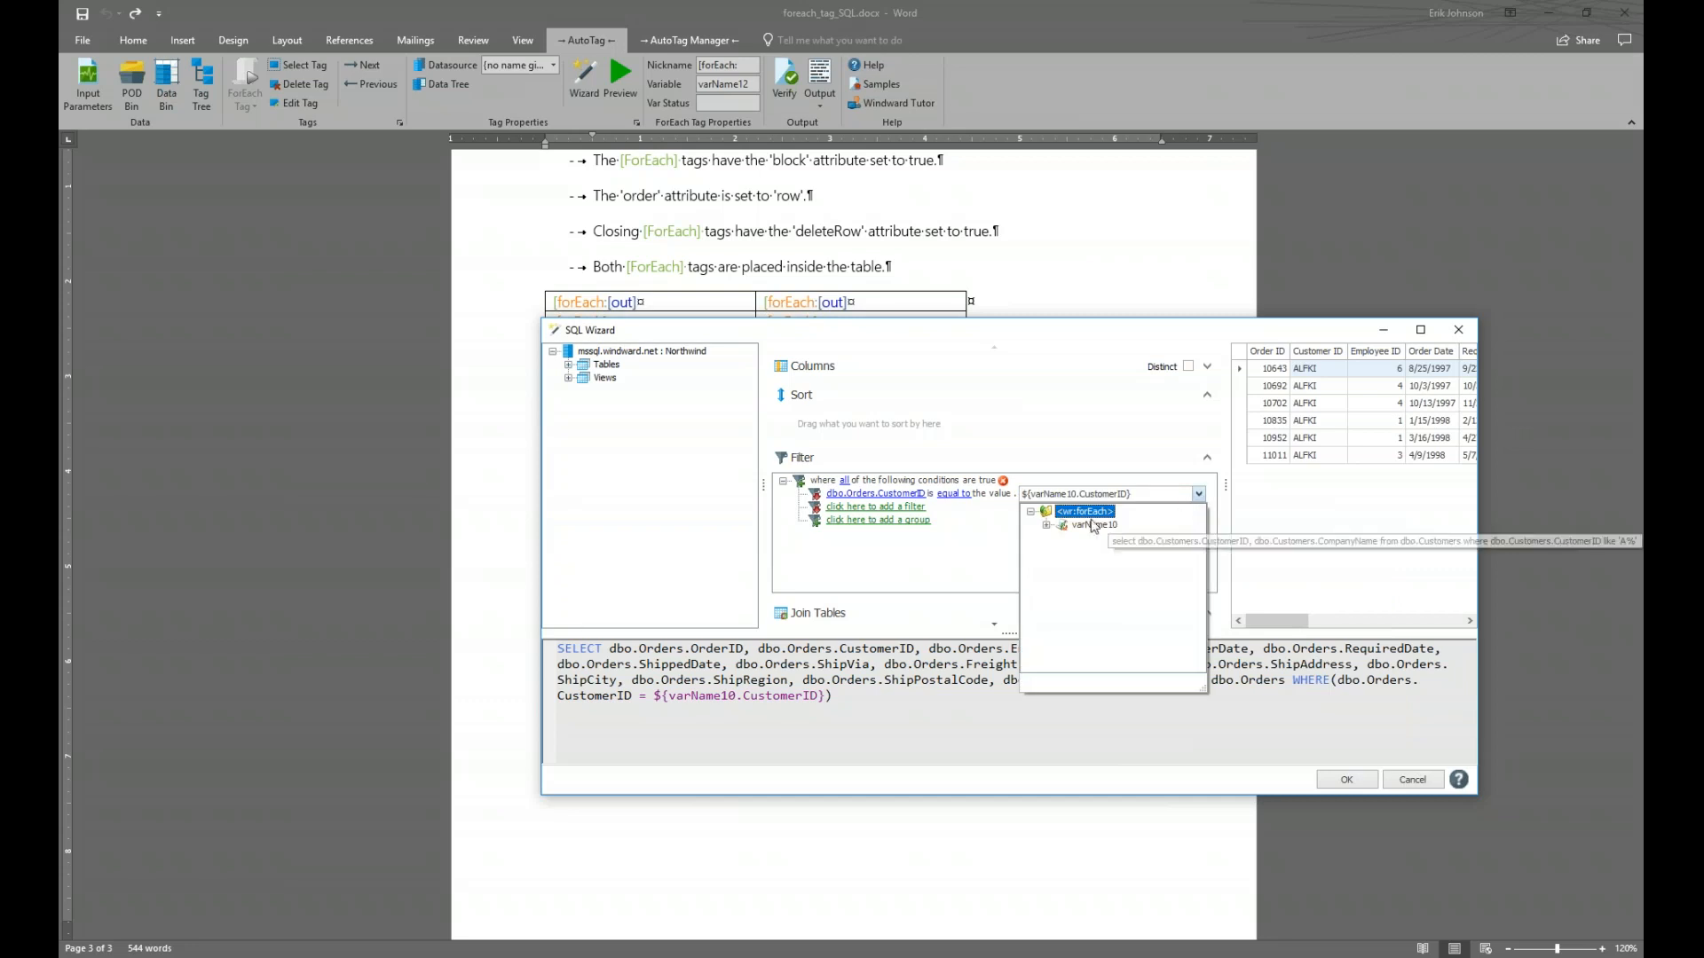
left_click(1047, 527)
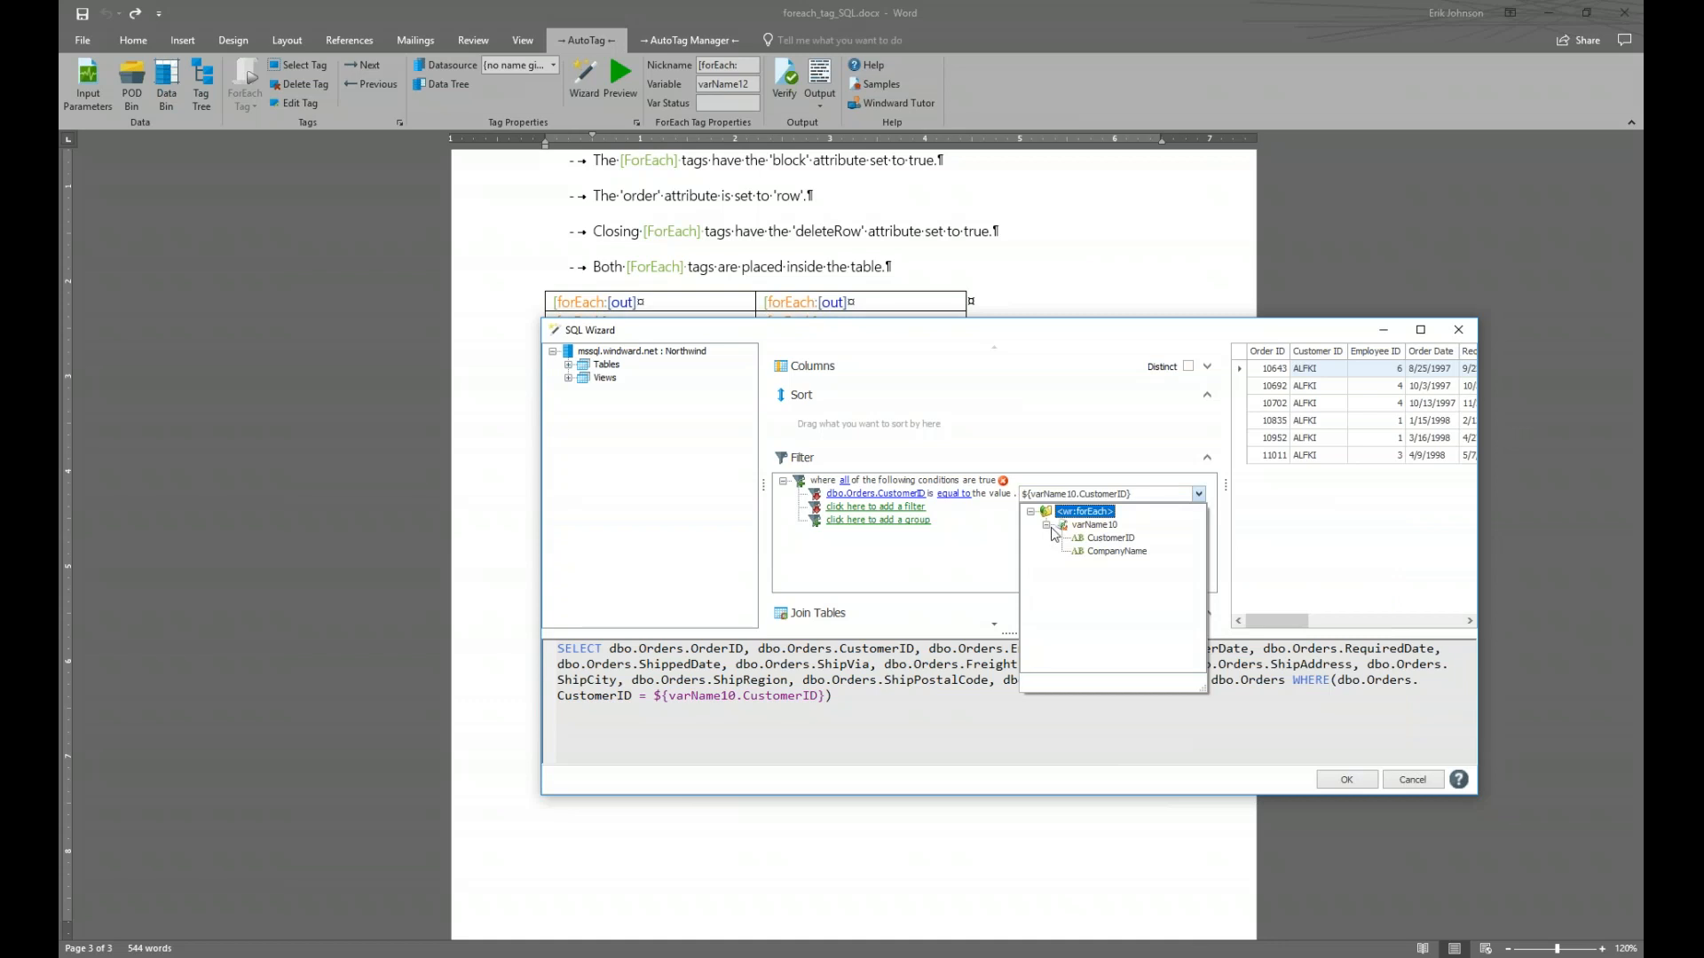
left_click(1116, 538)
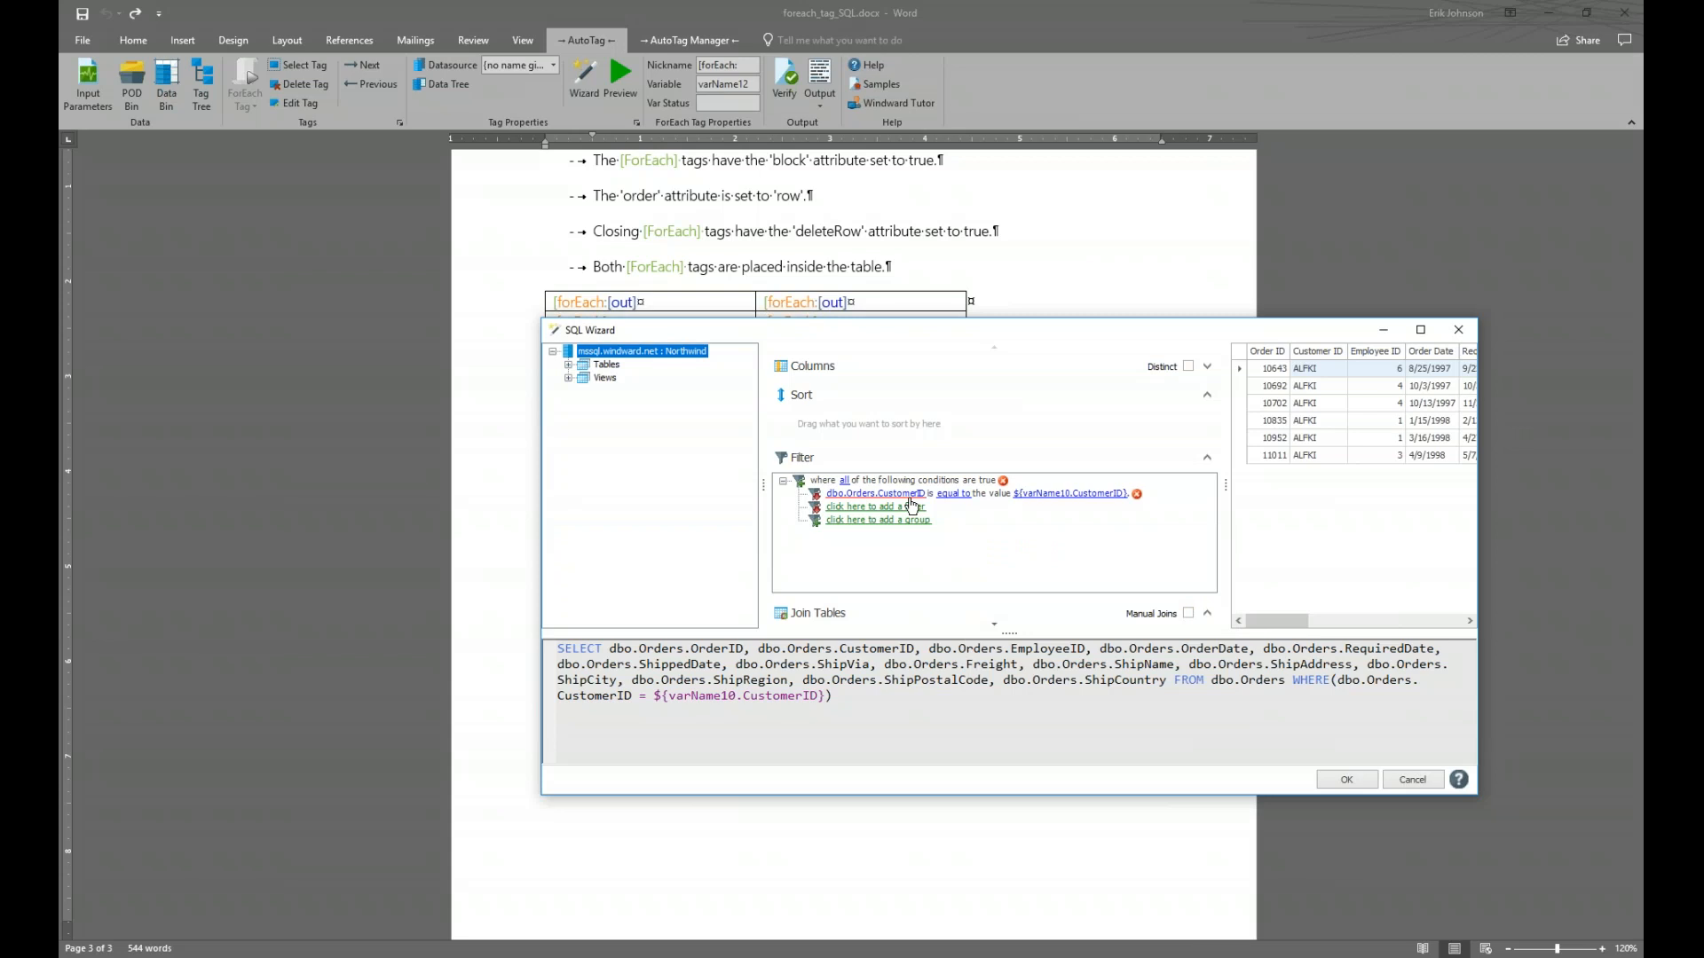
Confirm the orders query, save the template, generate the report, and snap it to the right half
left_click(1330, 783)
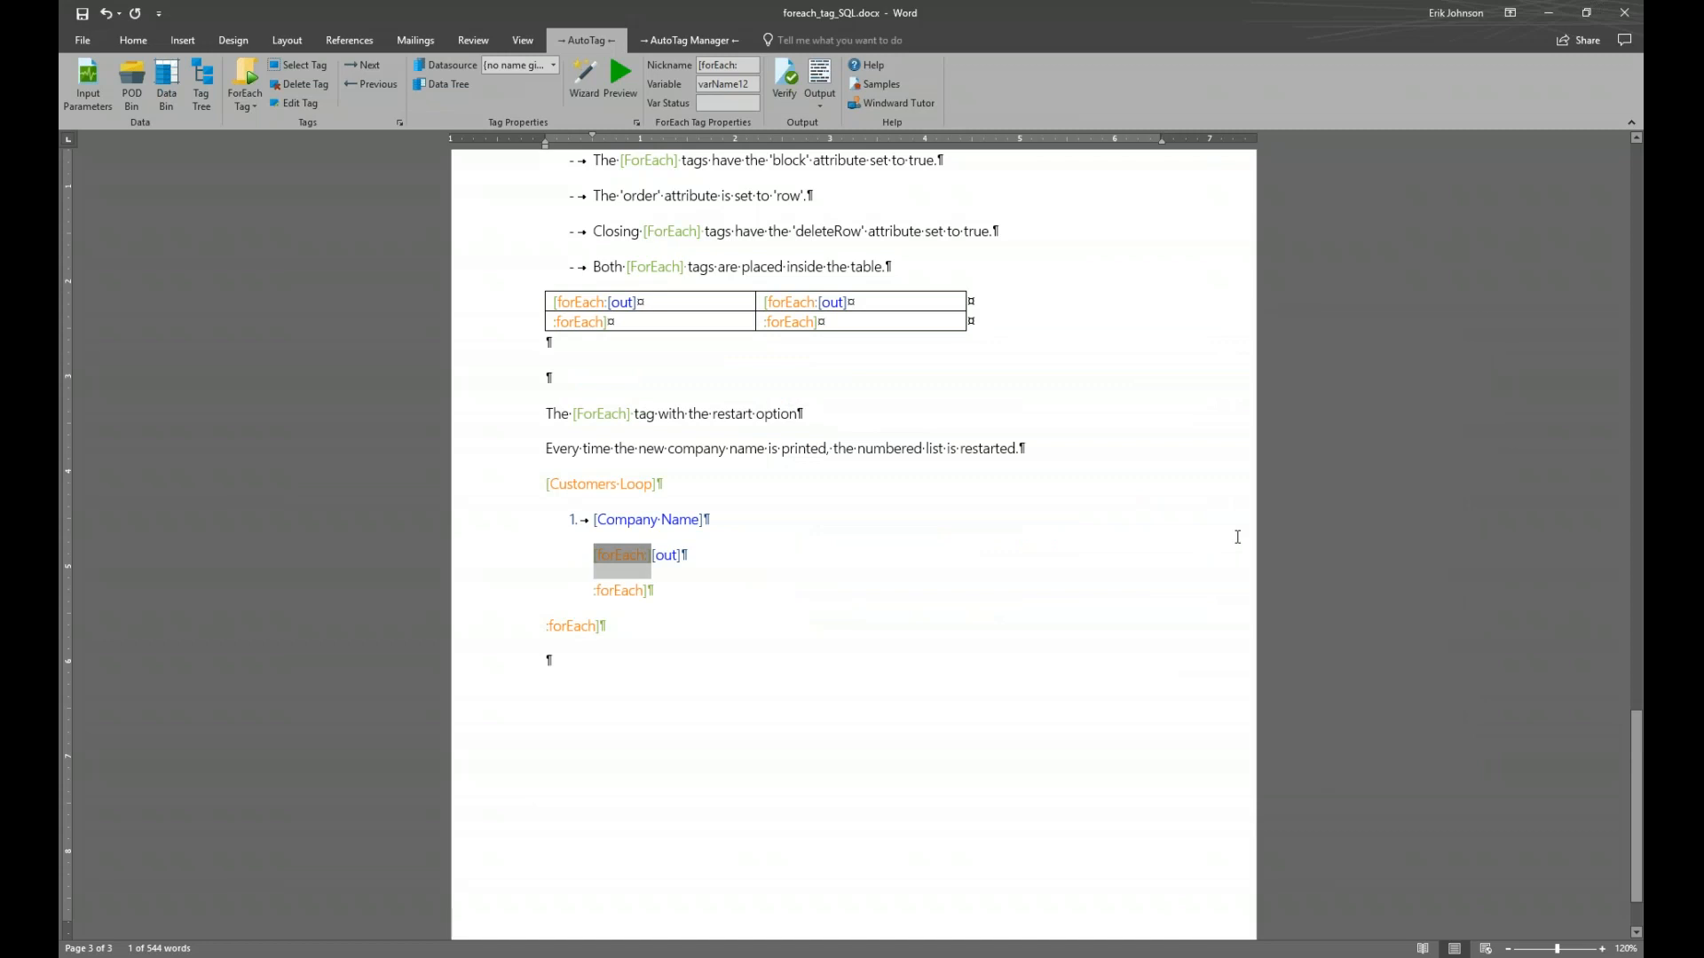
left_click(813, 75)
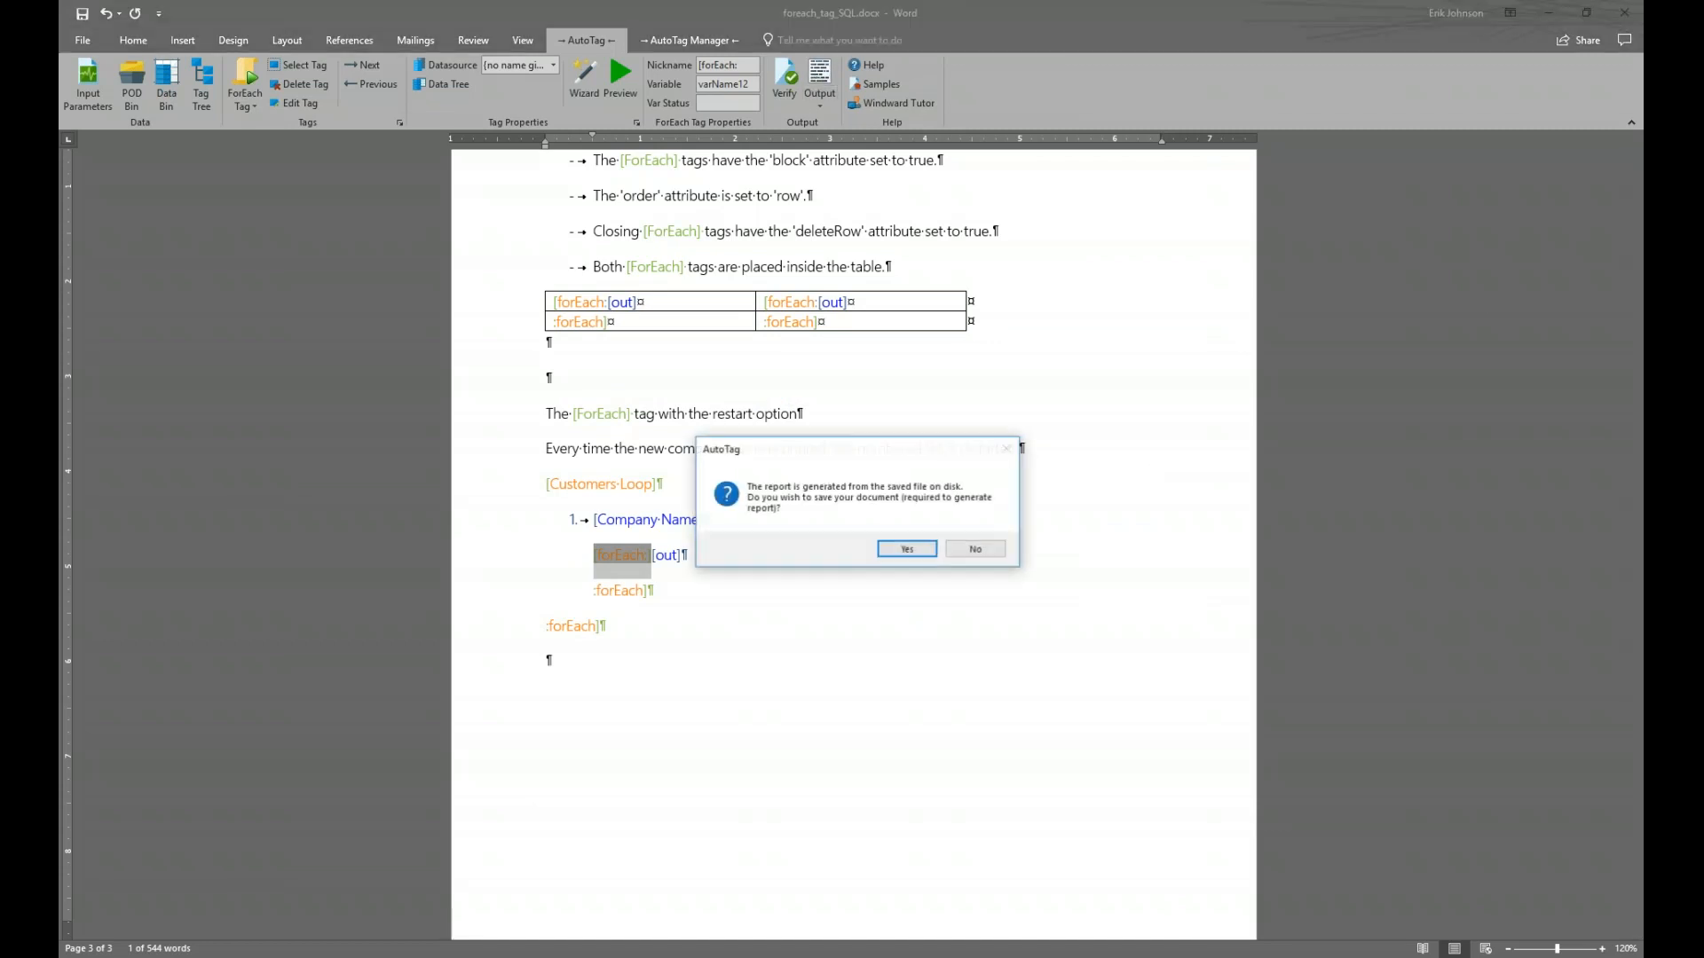
left_click(894, 551)
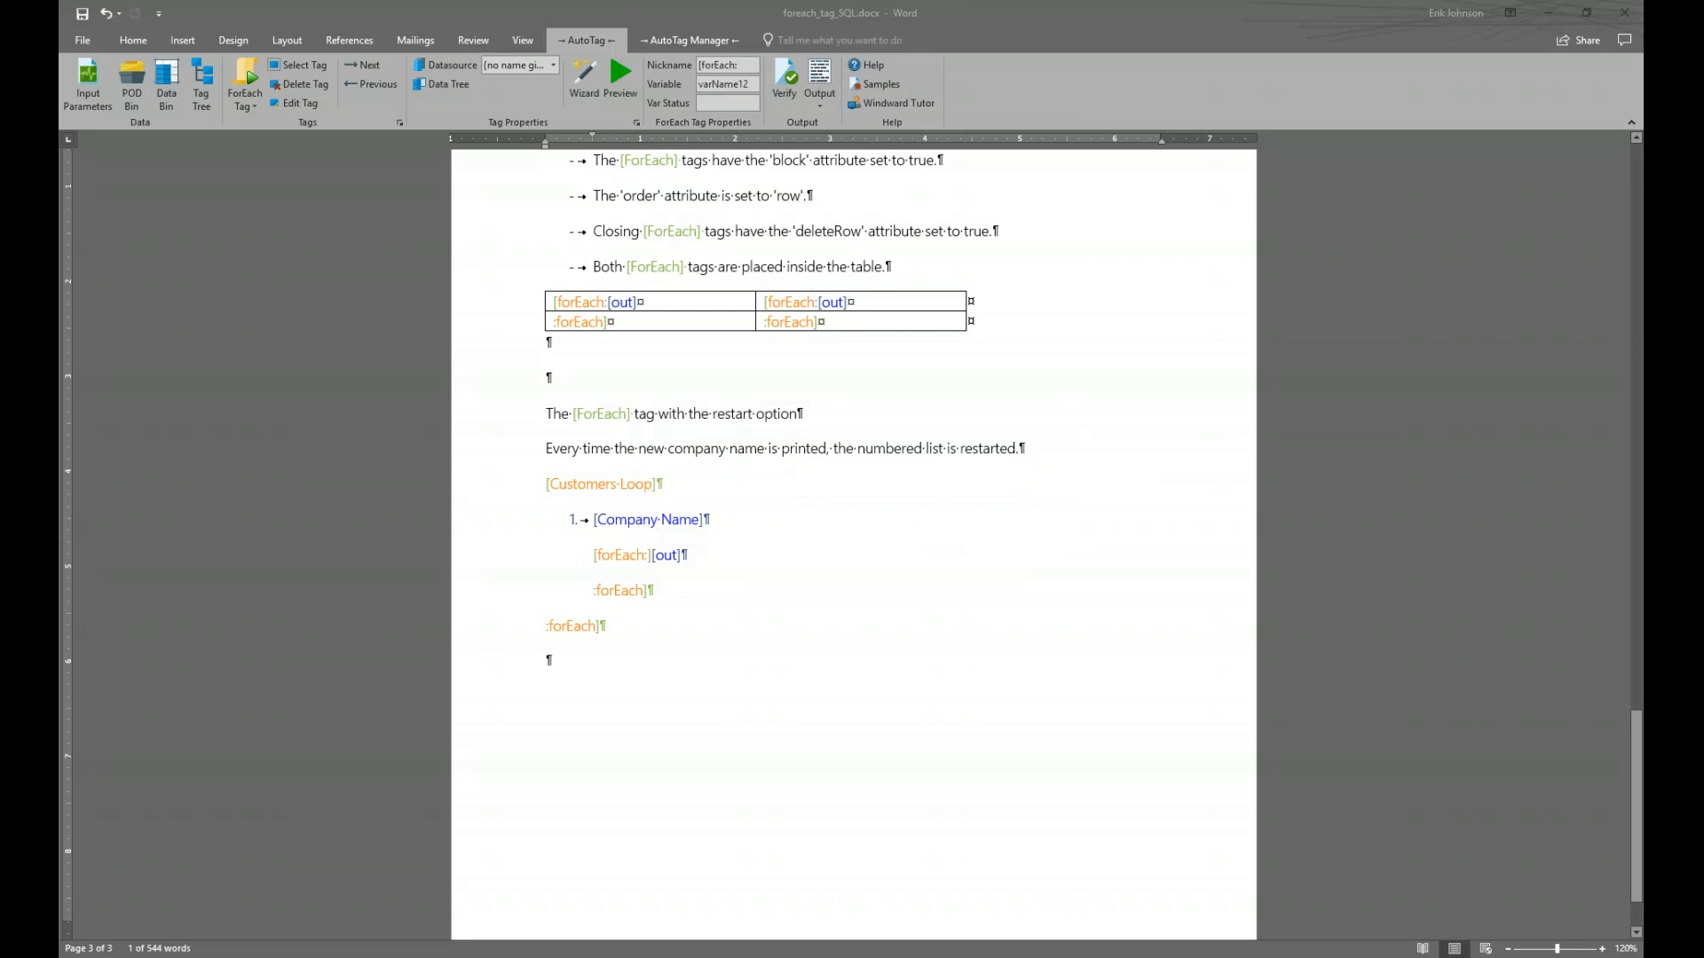
key("super+Right")
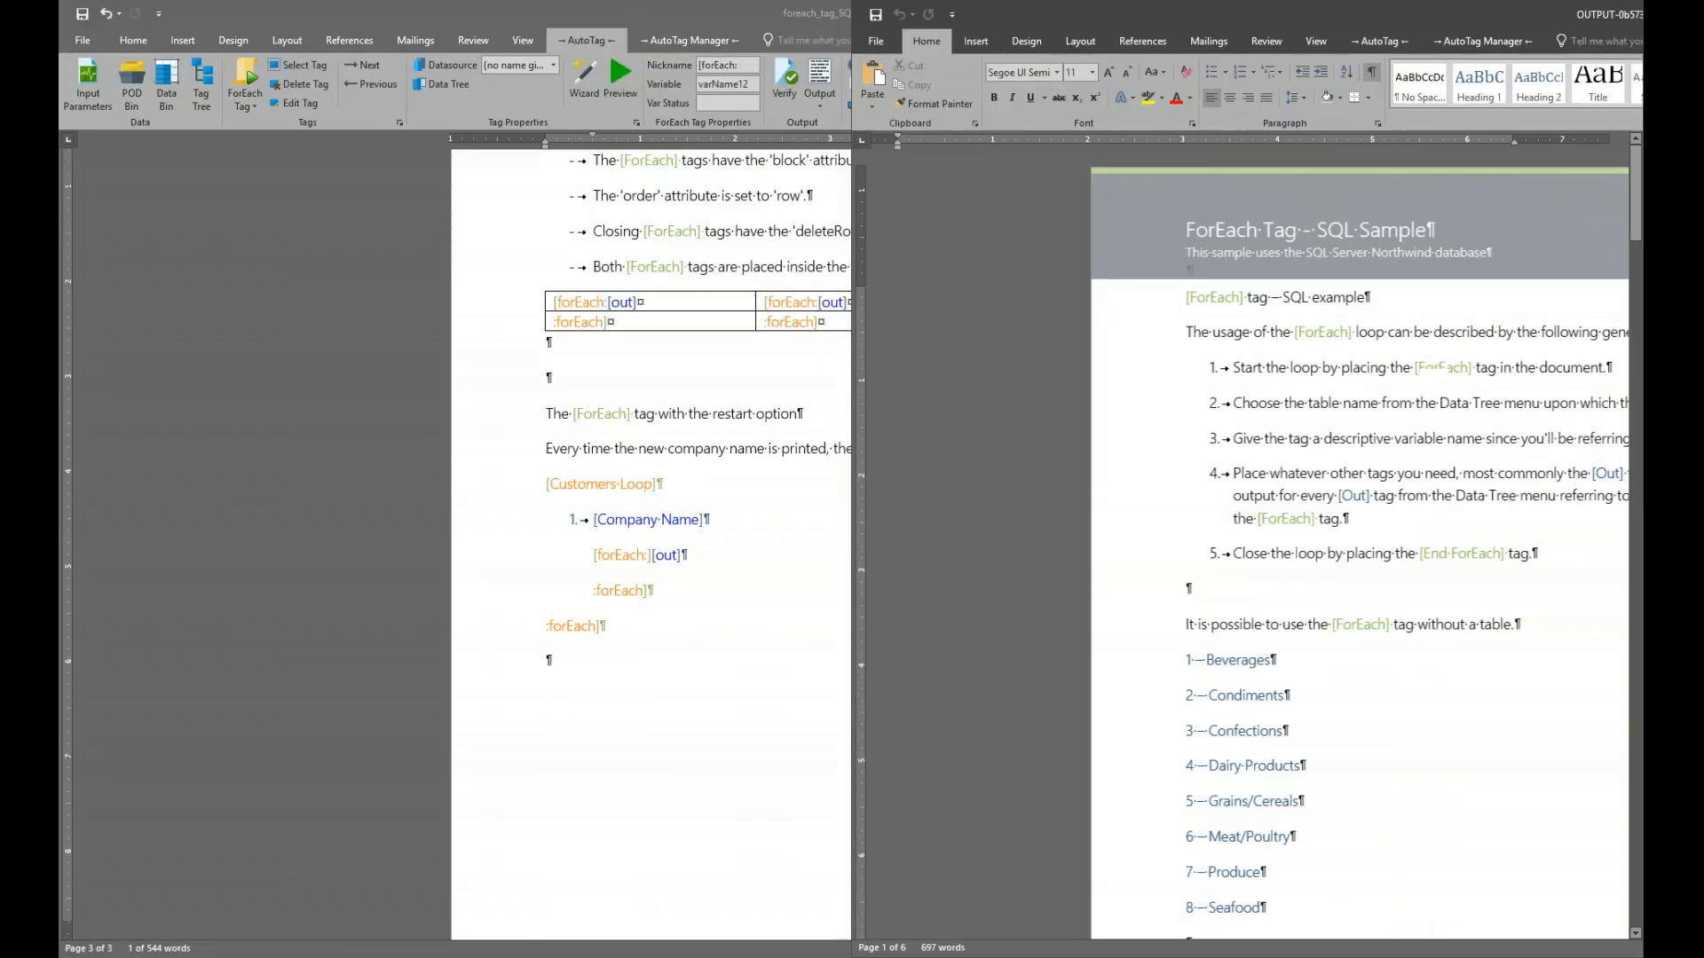
Snap the template to the left half and scroll the report to the restart-option section
key("Return")
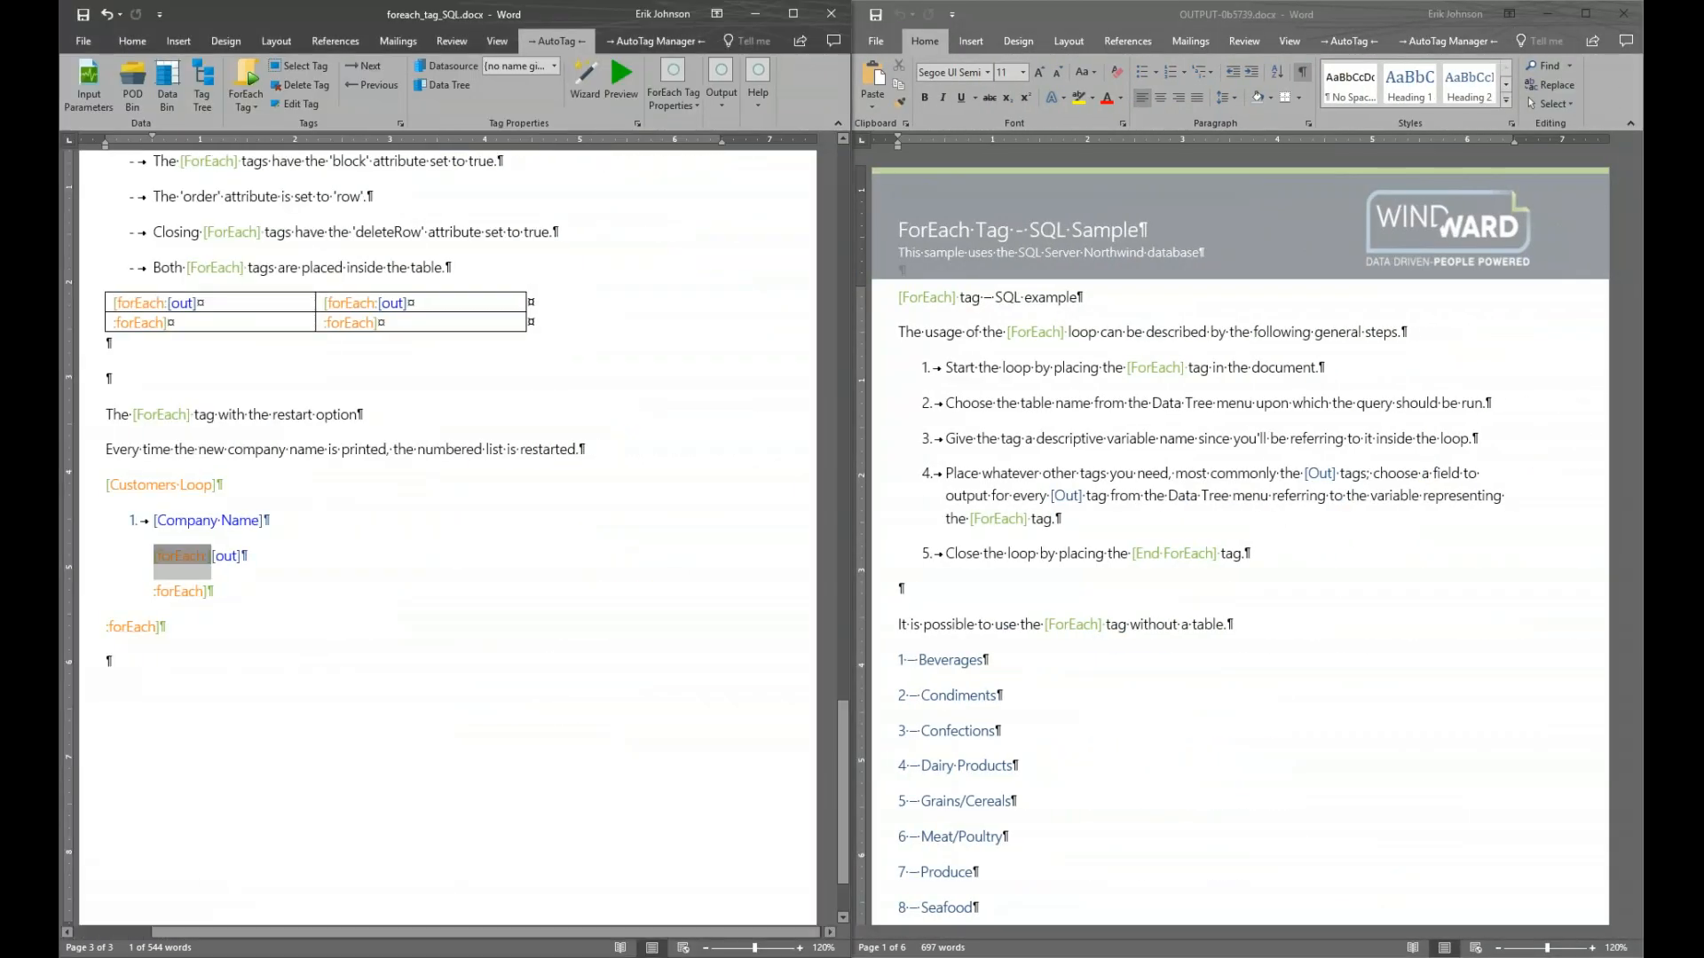
scroll(976, 506, "down", 20)
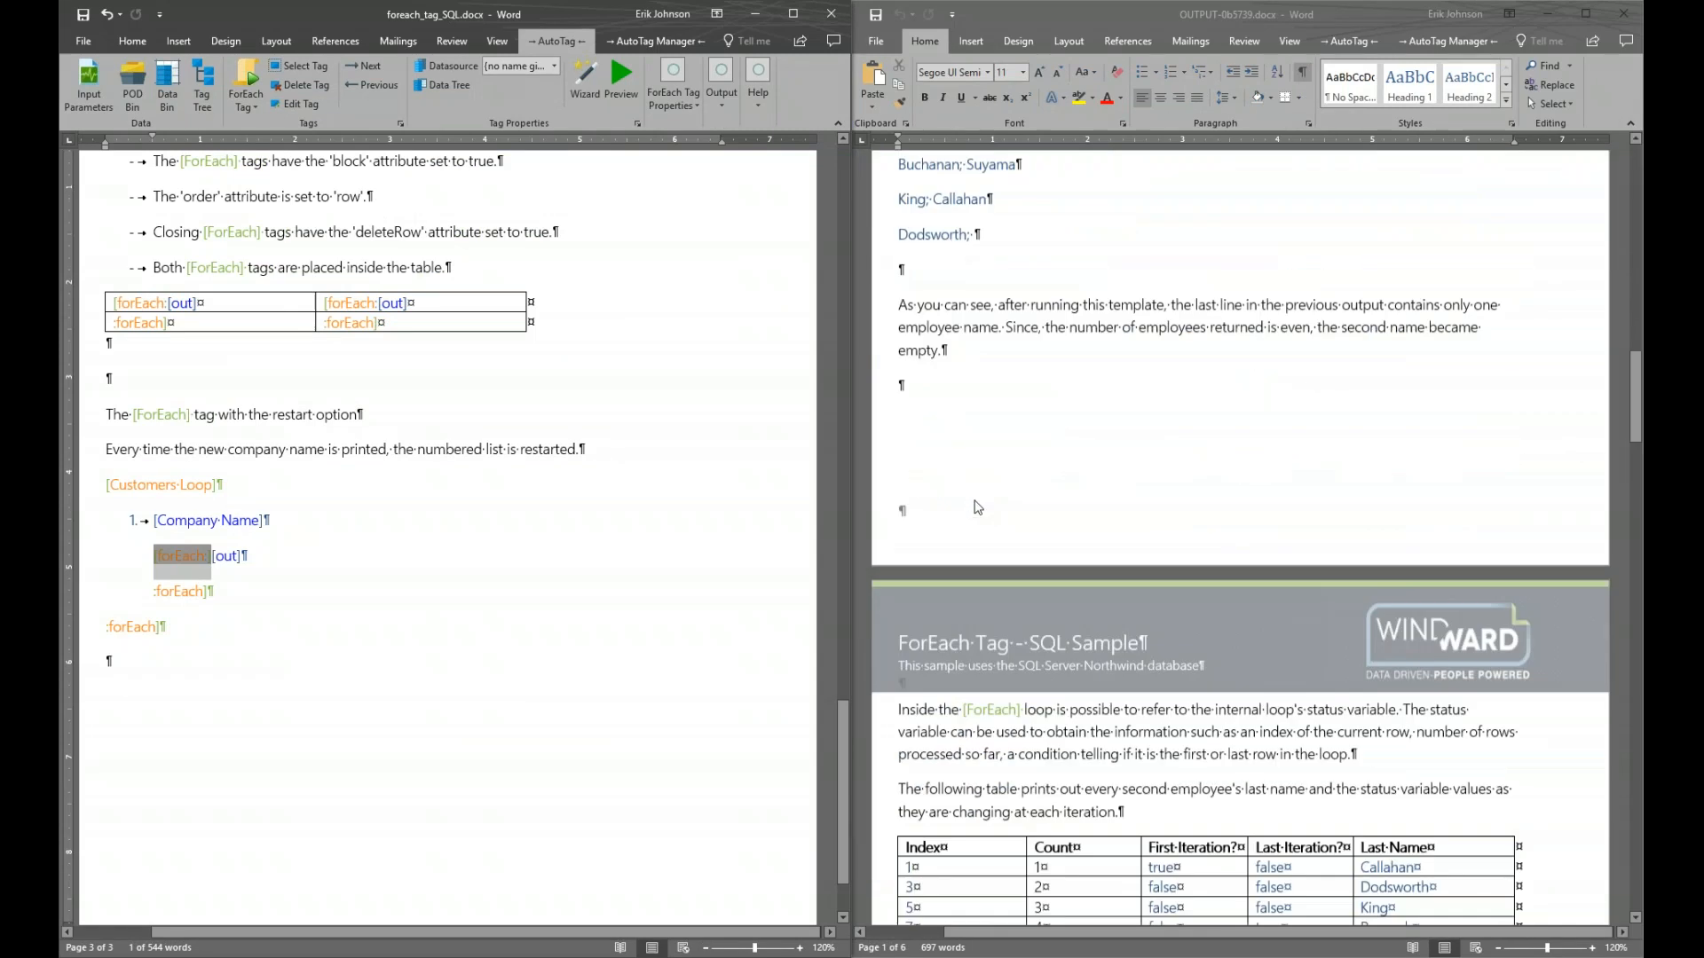
scroll(978, 508, "down", 5)
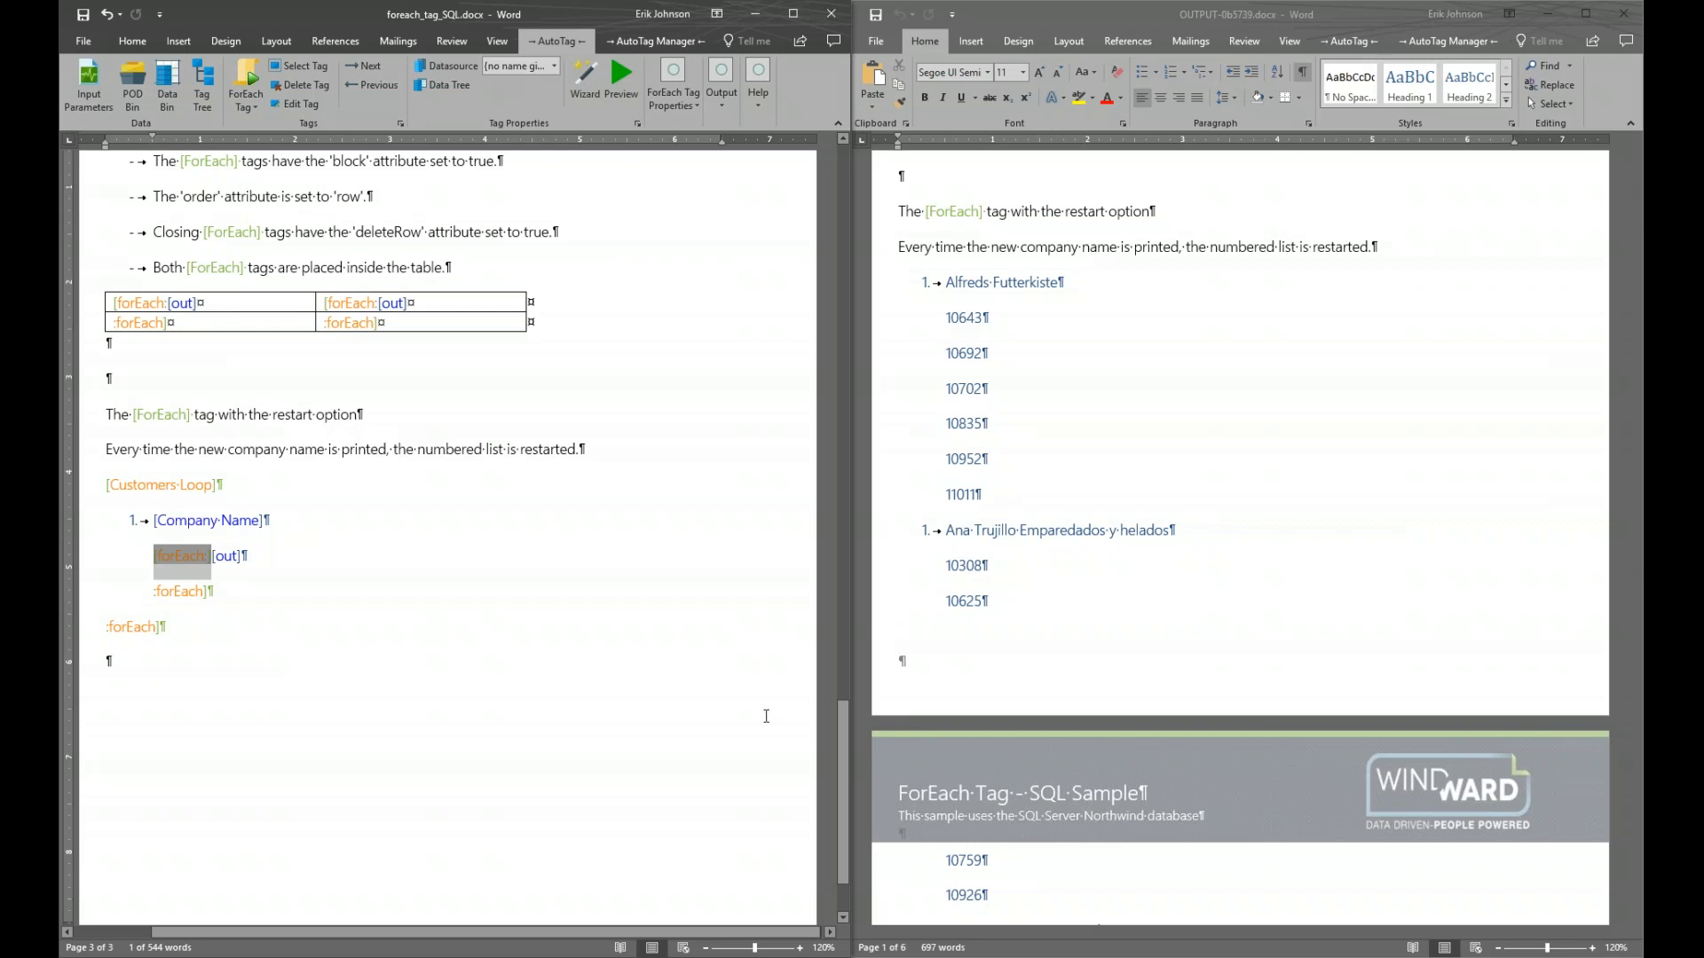
Inspect the properties of the Customers Loop, inner forEach, out and closing loop tags
left_click(160, 488)
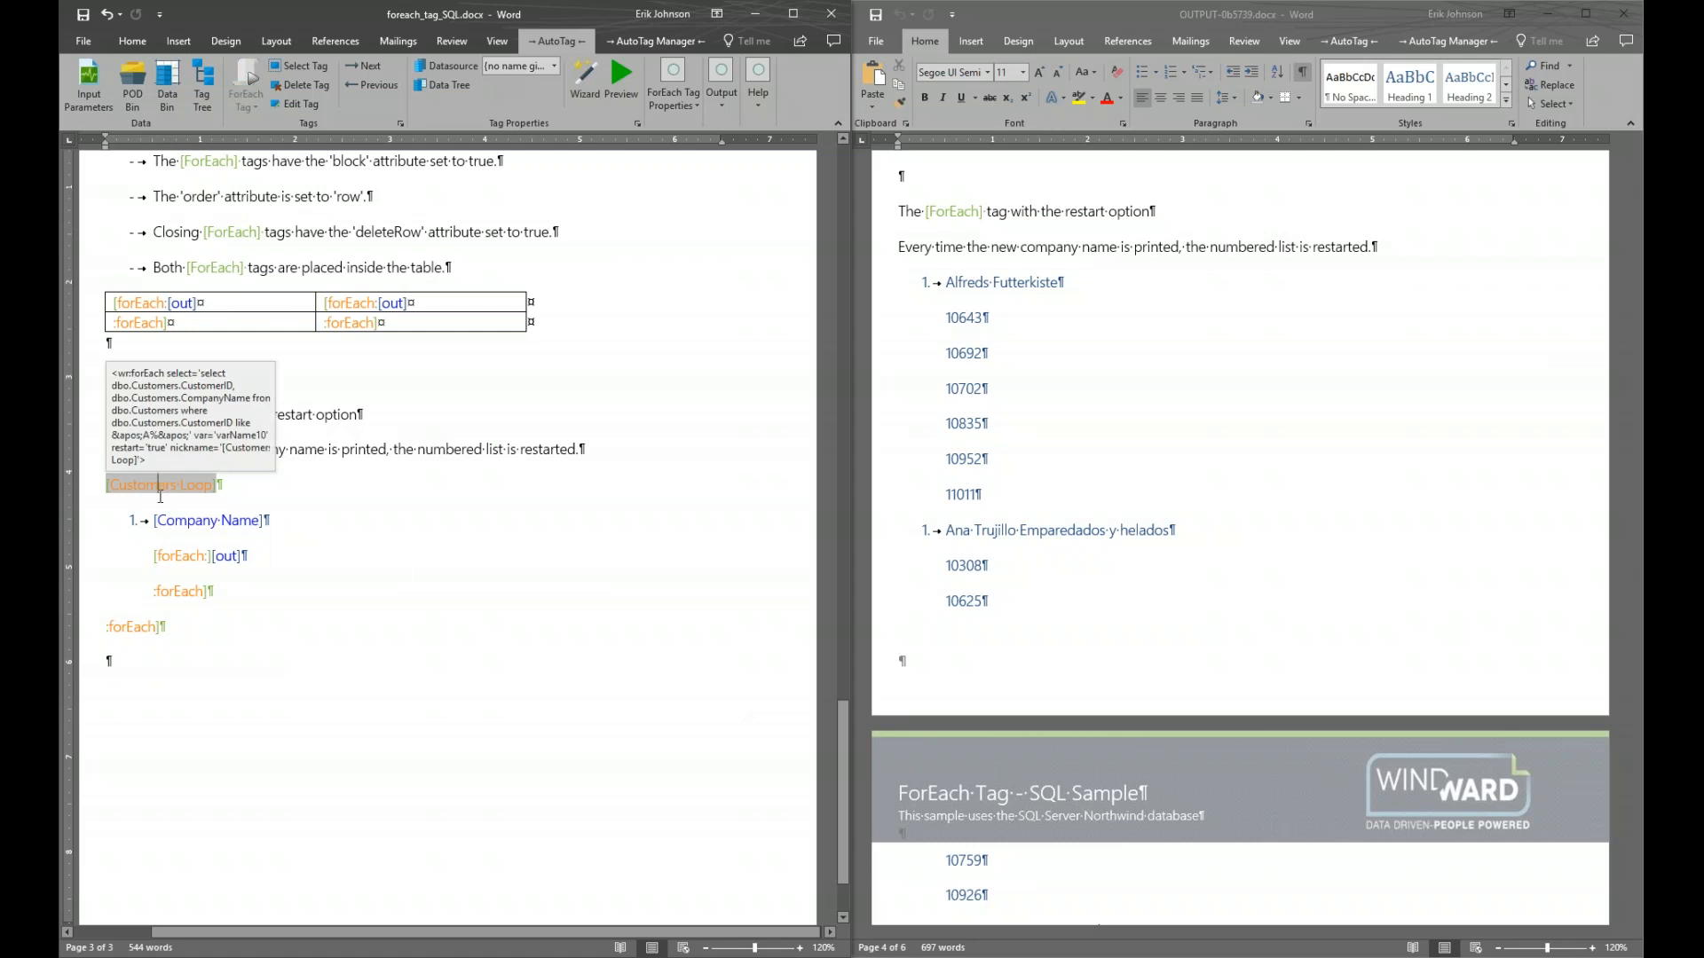
left_click(185, 559)
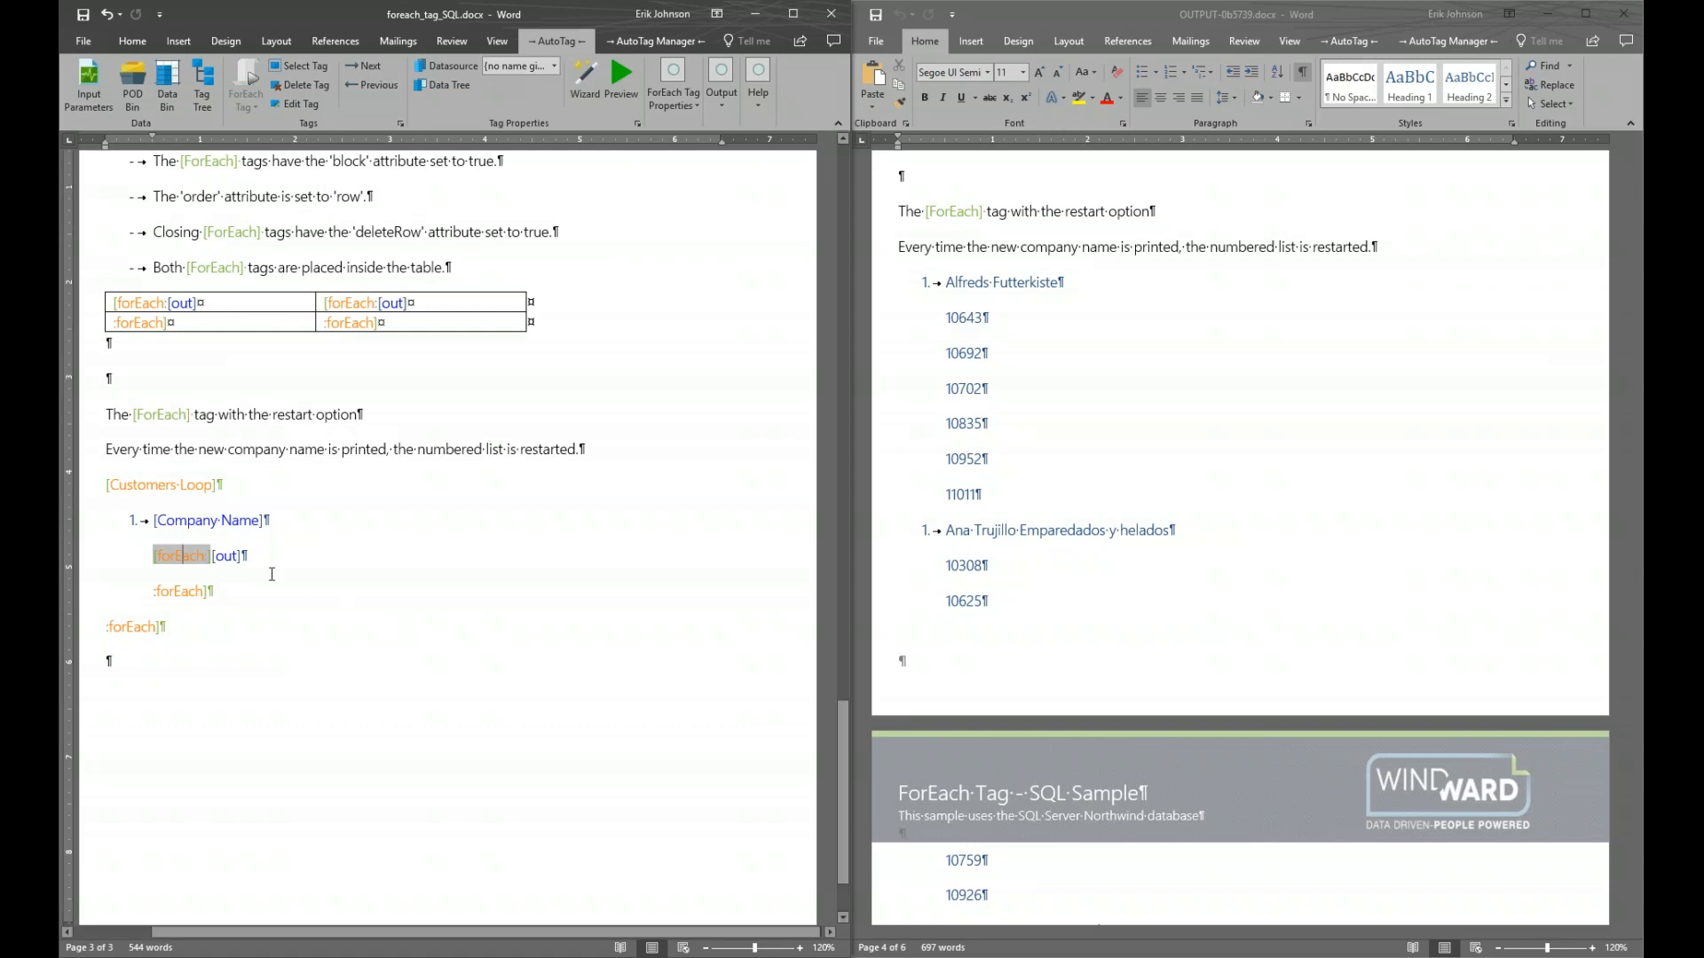
left_click(177, 485)
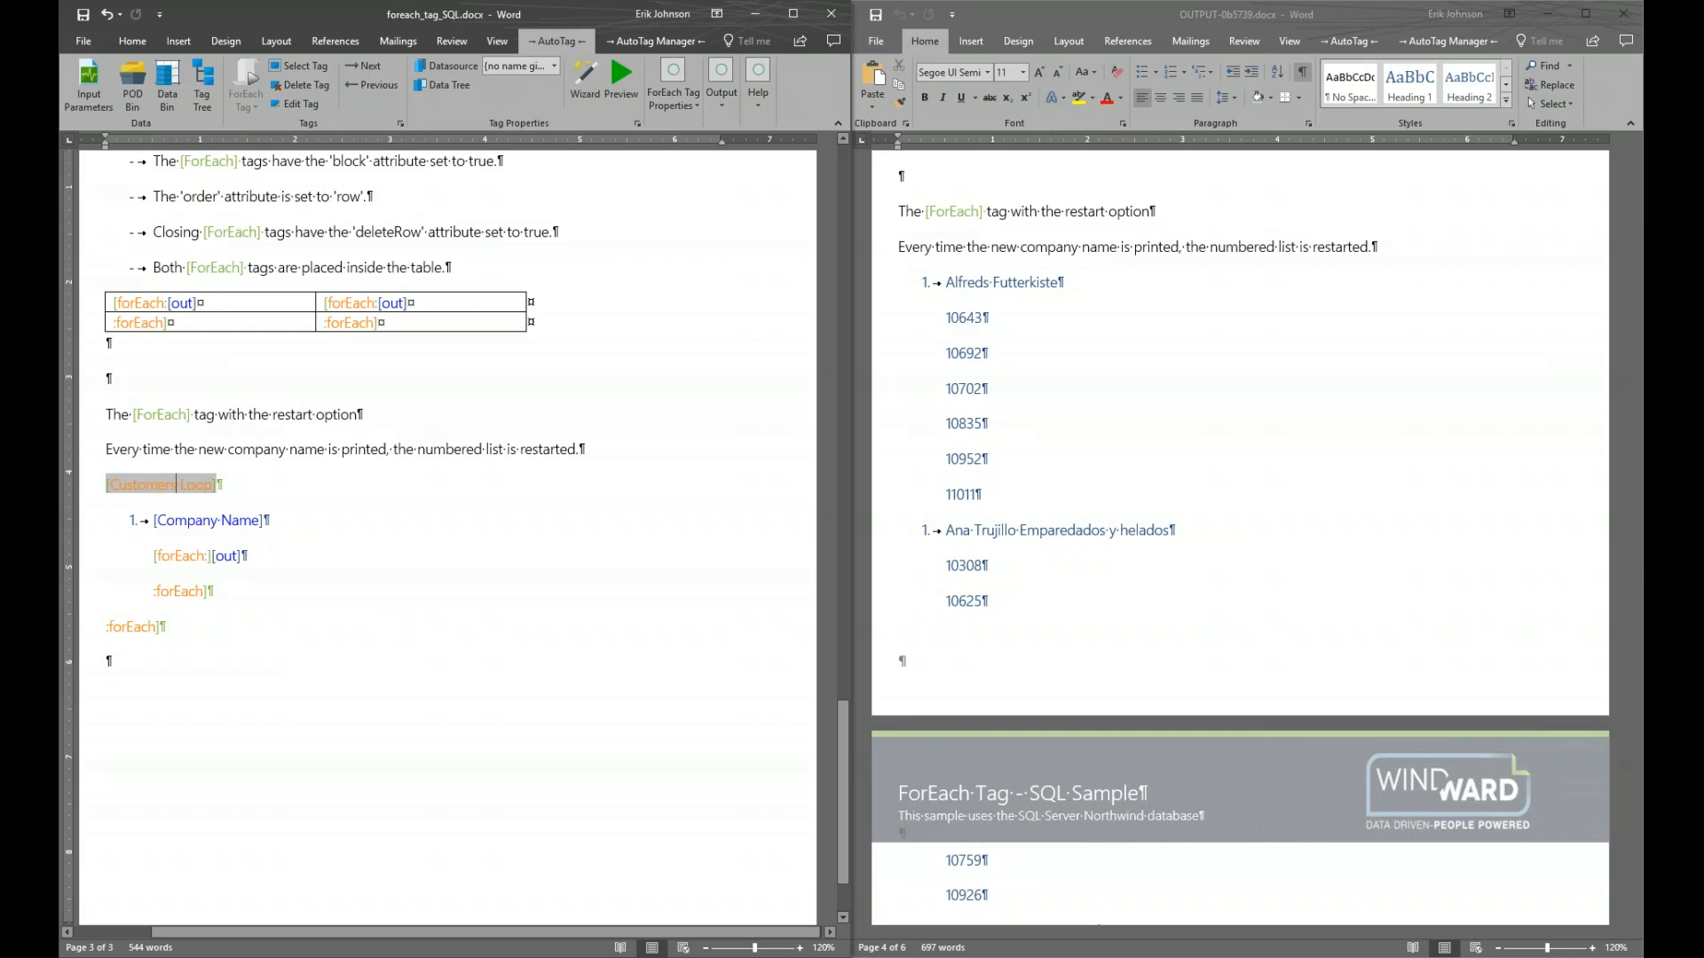
mouse_move(180, 494)
mouse_move(232, 526)
left_click(182, 555)
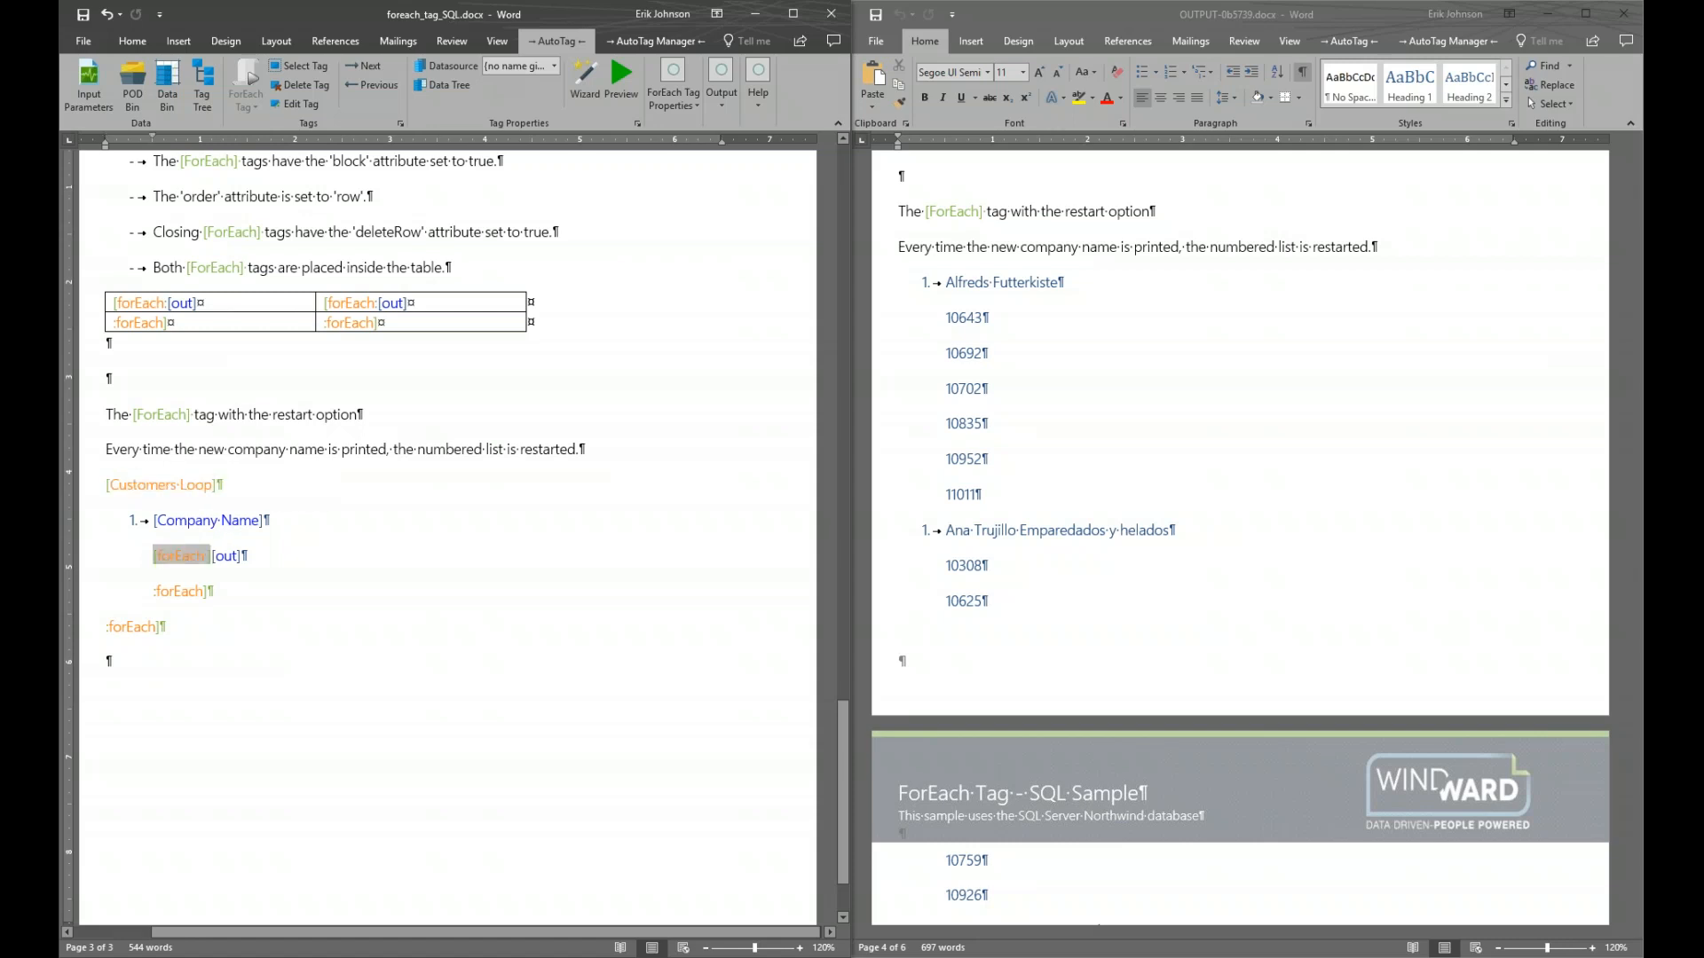
left_click(230, 556)
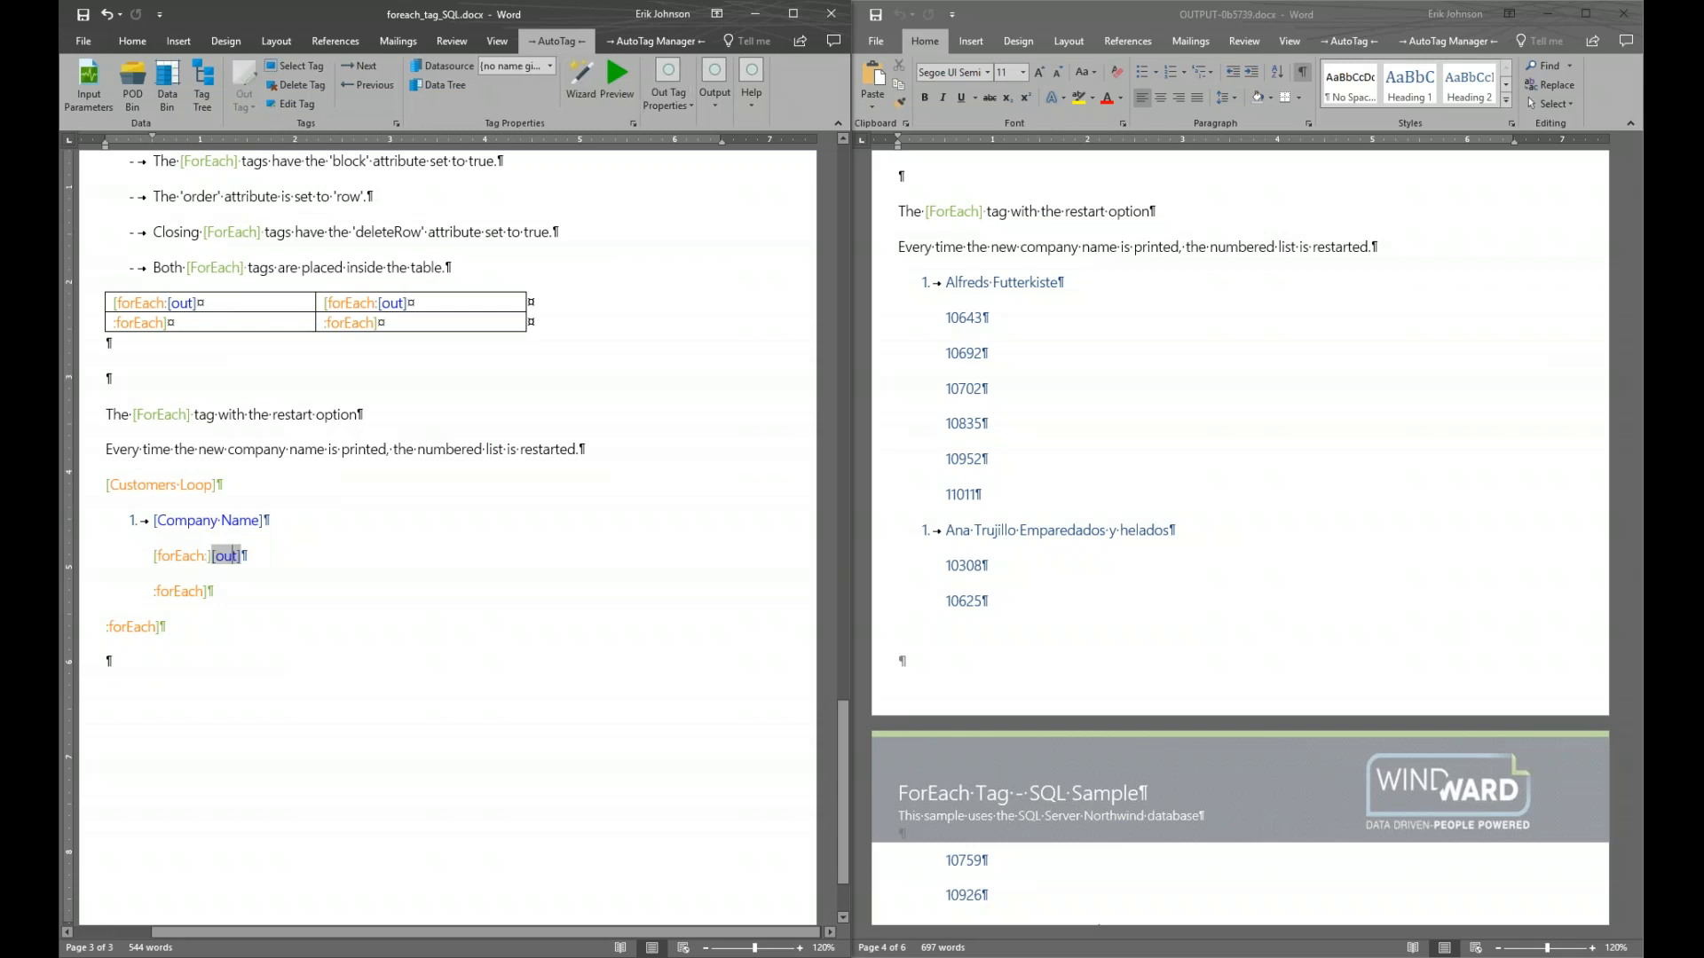
mouse_move(191, 562)
mouse_move(260, 540)
mouse_move(153, 627)
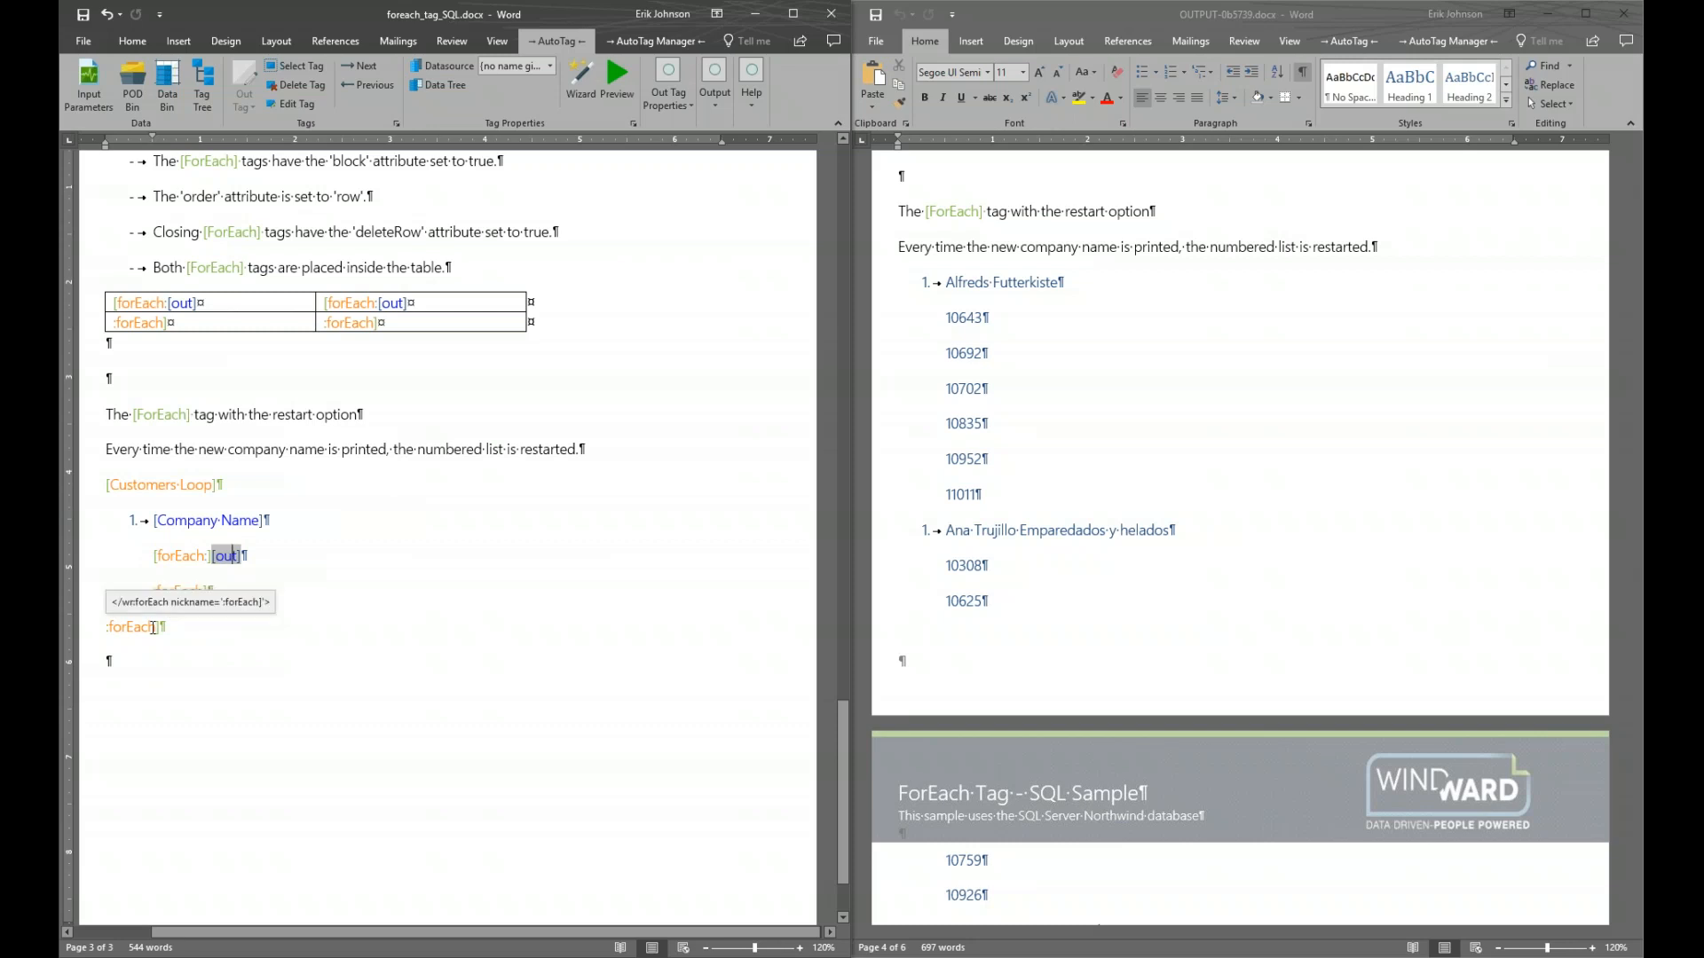
left_click(153, 627)
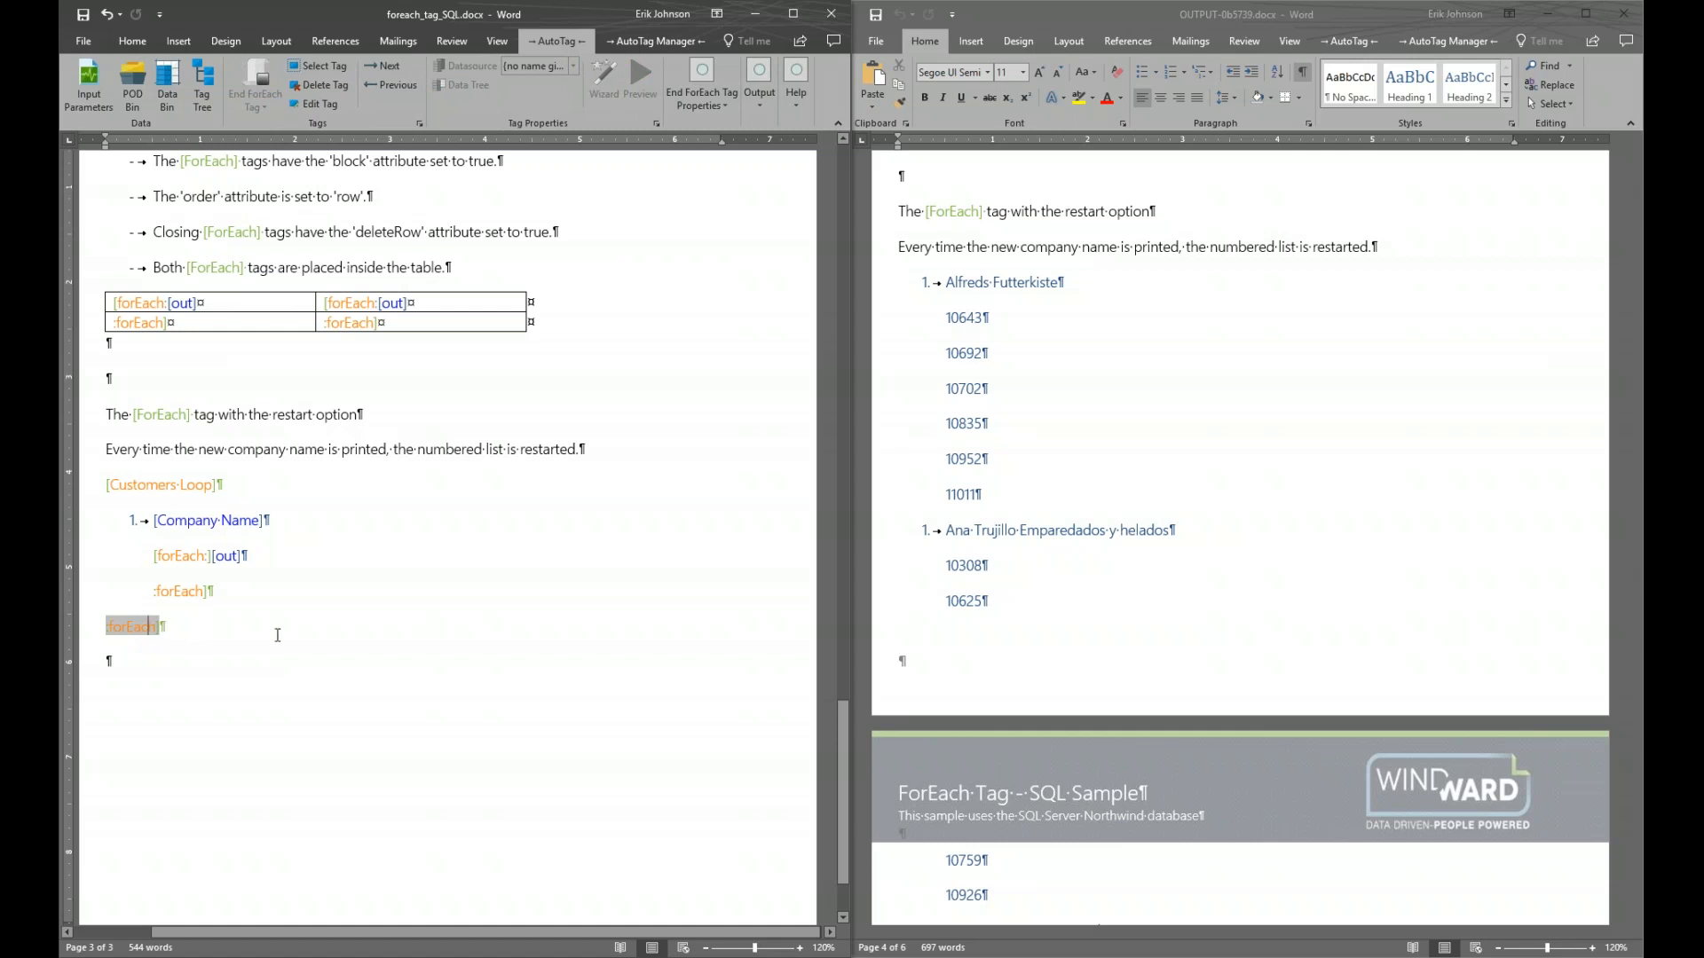
Recheck the Customers Loop, Company Name, forEach and out tags, then close the output report
left_click(160, 487)
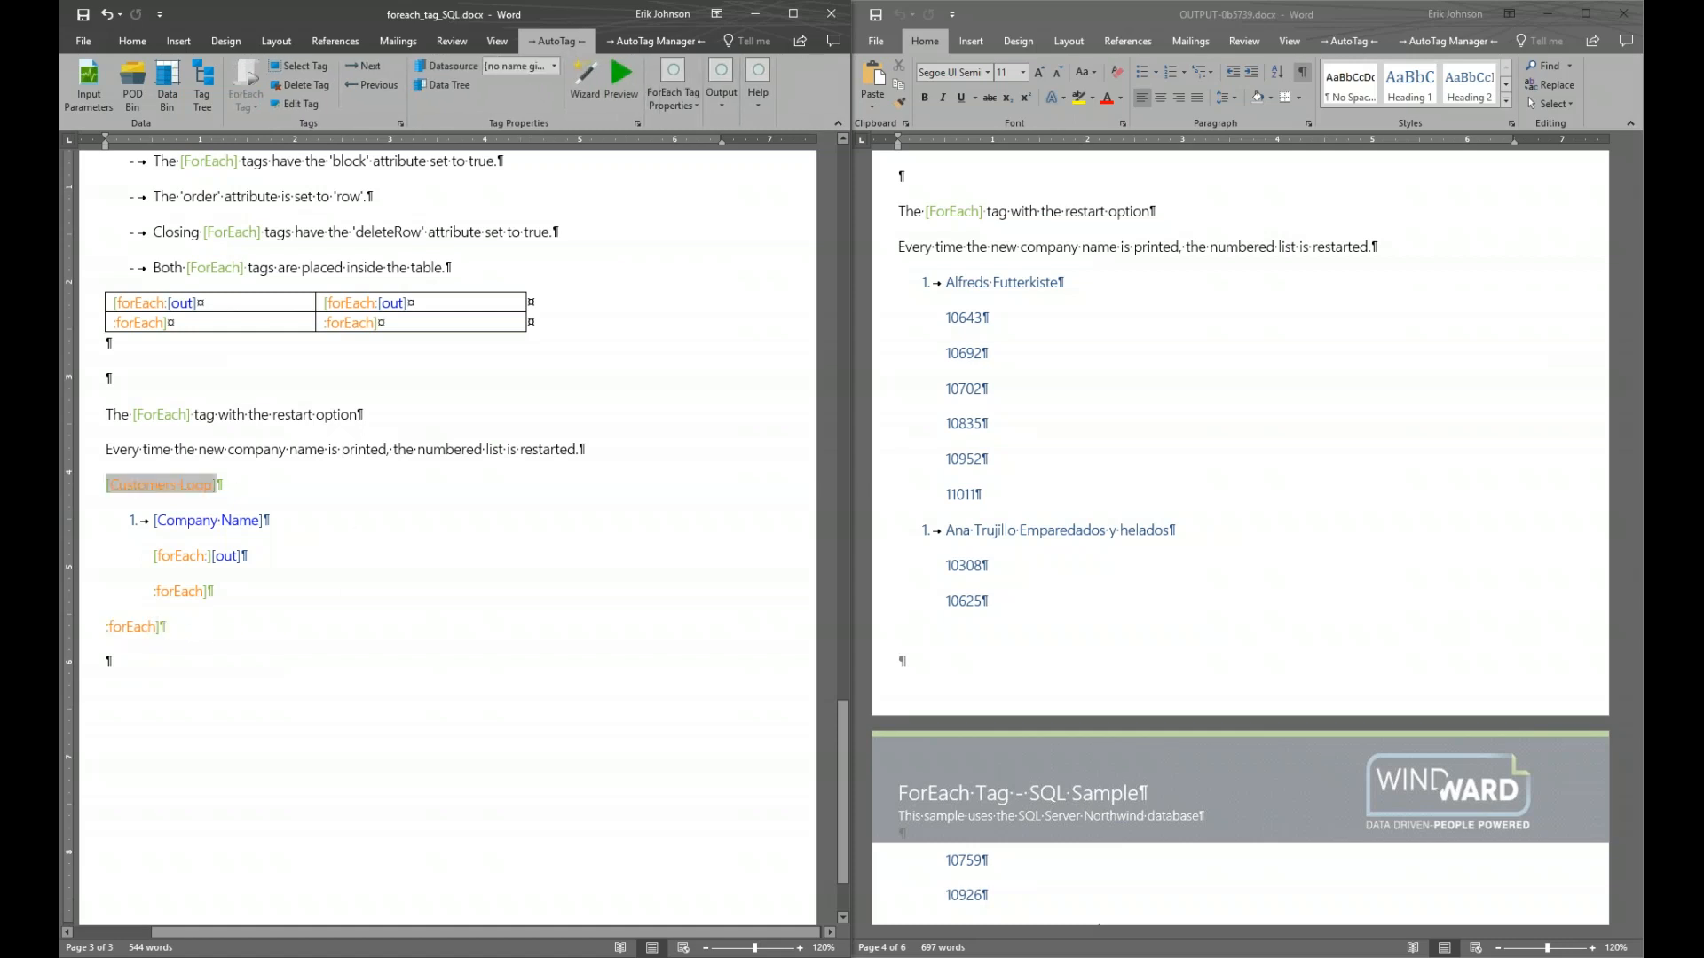
mouse_move(158, 488)
left_click(218, 520)
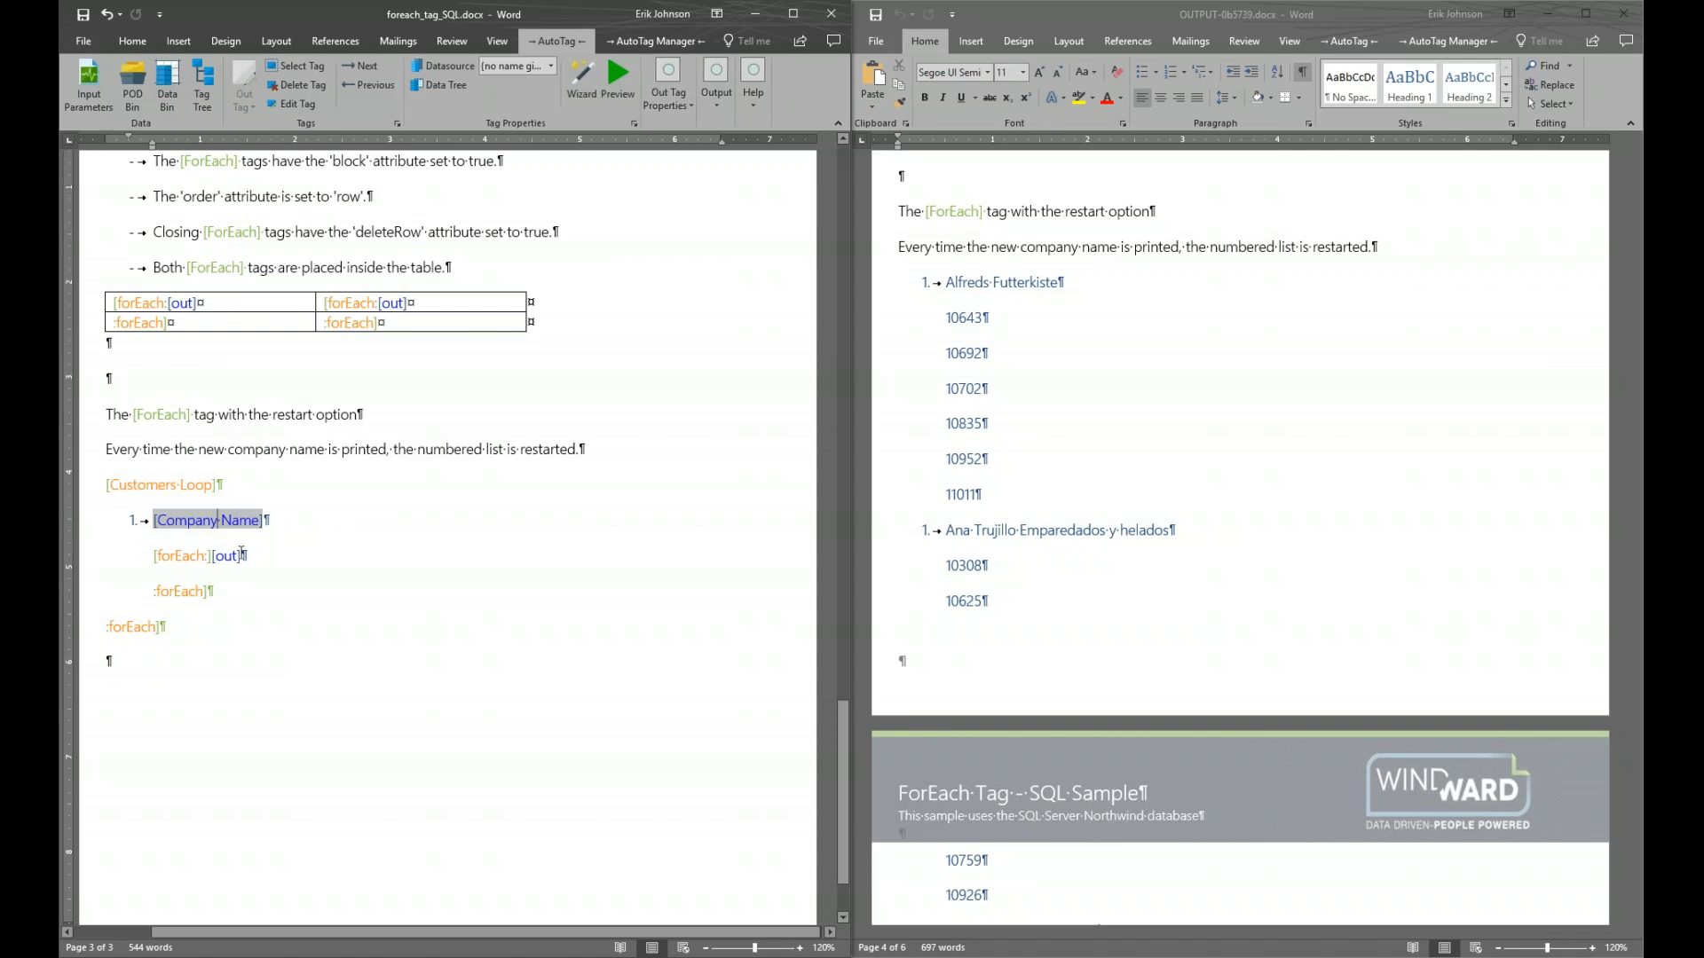
left_click(186, 557)
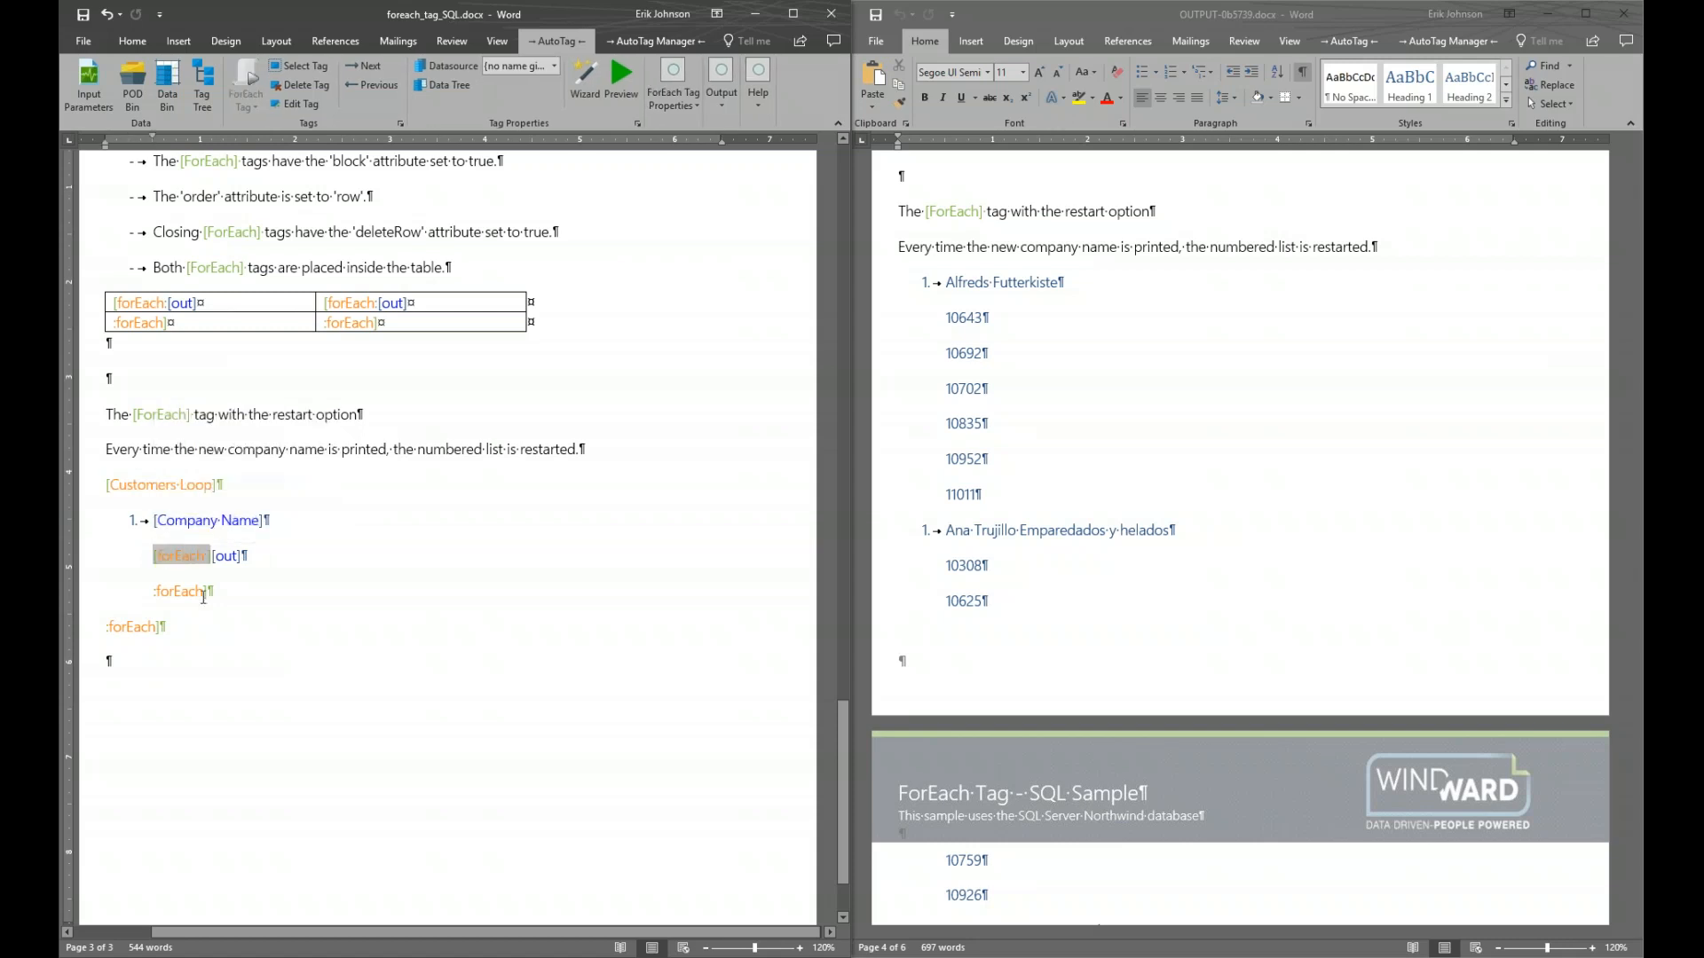
left_click(229, 555)
left_click(236, 522)
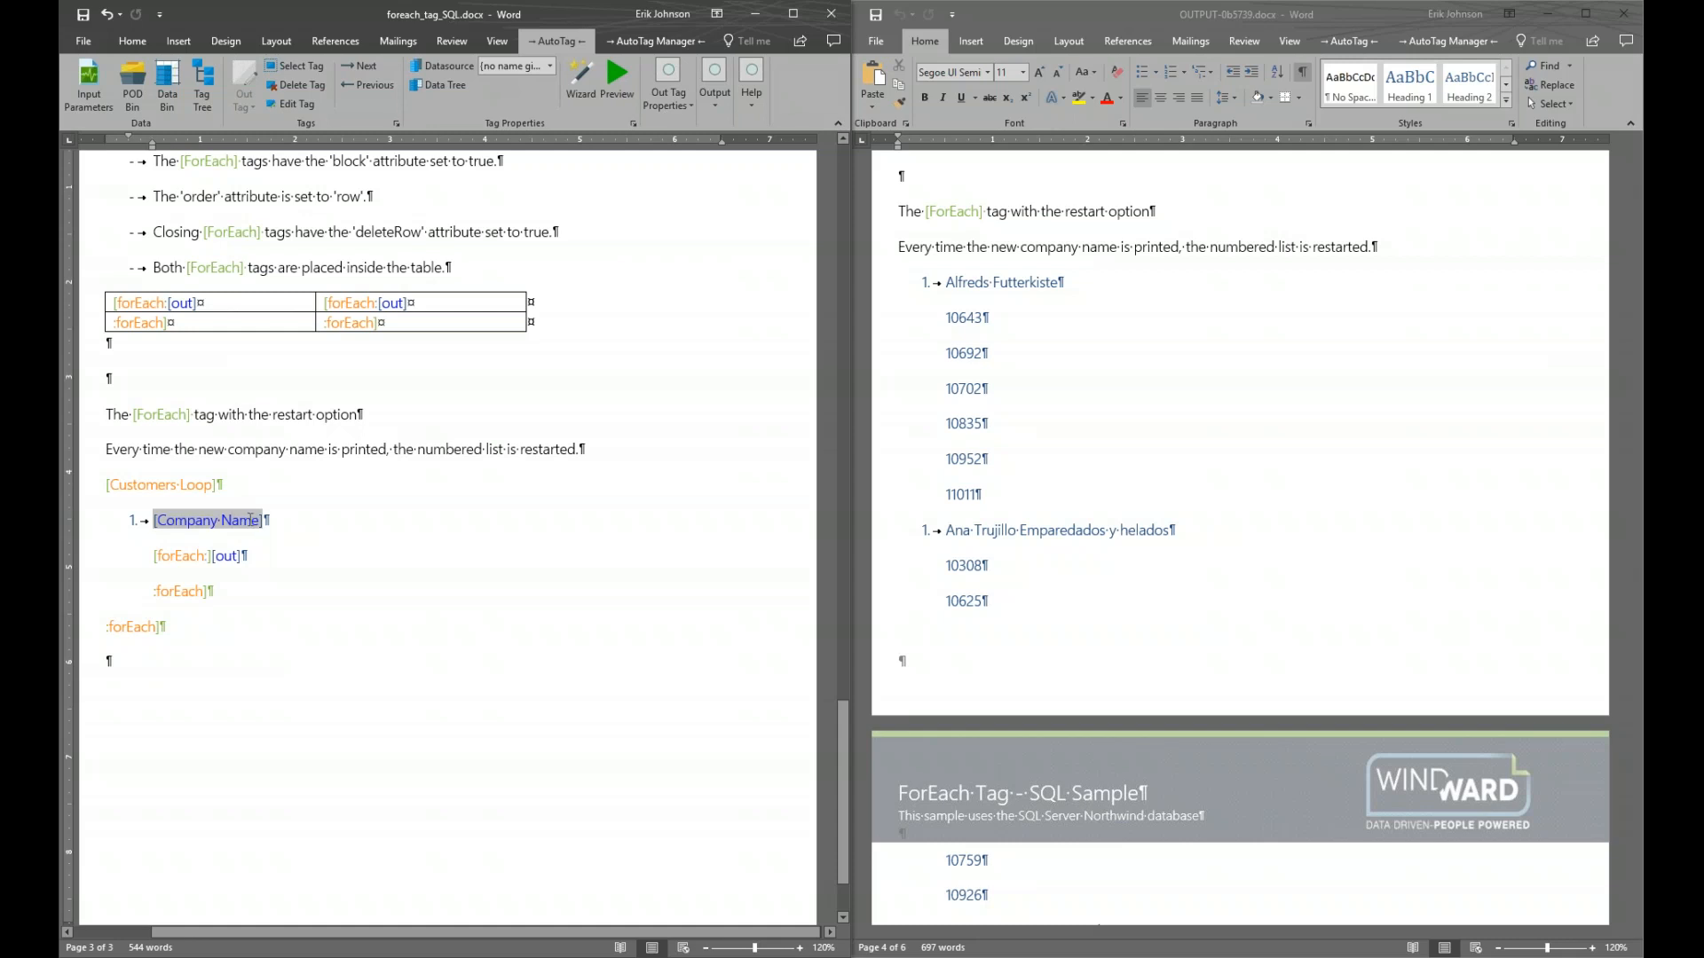
left_click(134, 627)
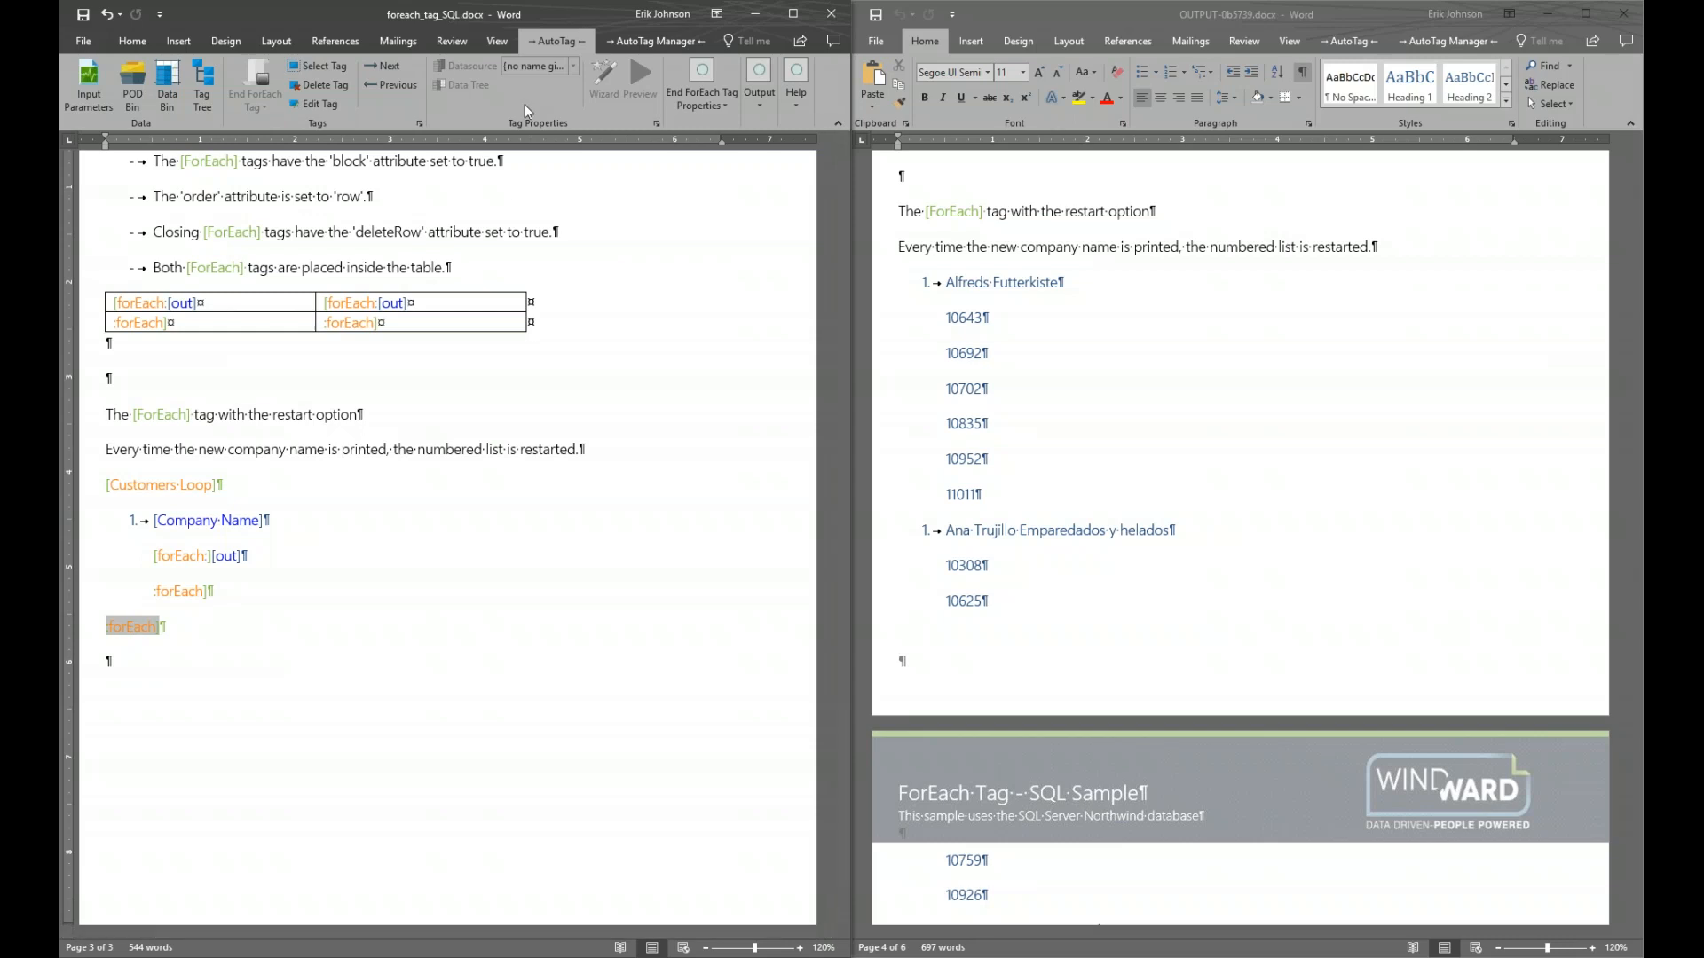
left_click(1623, 14)
Maximize the template window and scroll back to the status-variable table and column-major example
left_click(794, 14)
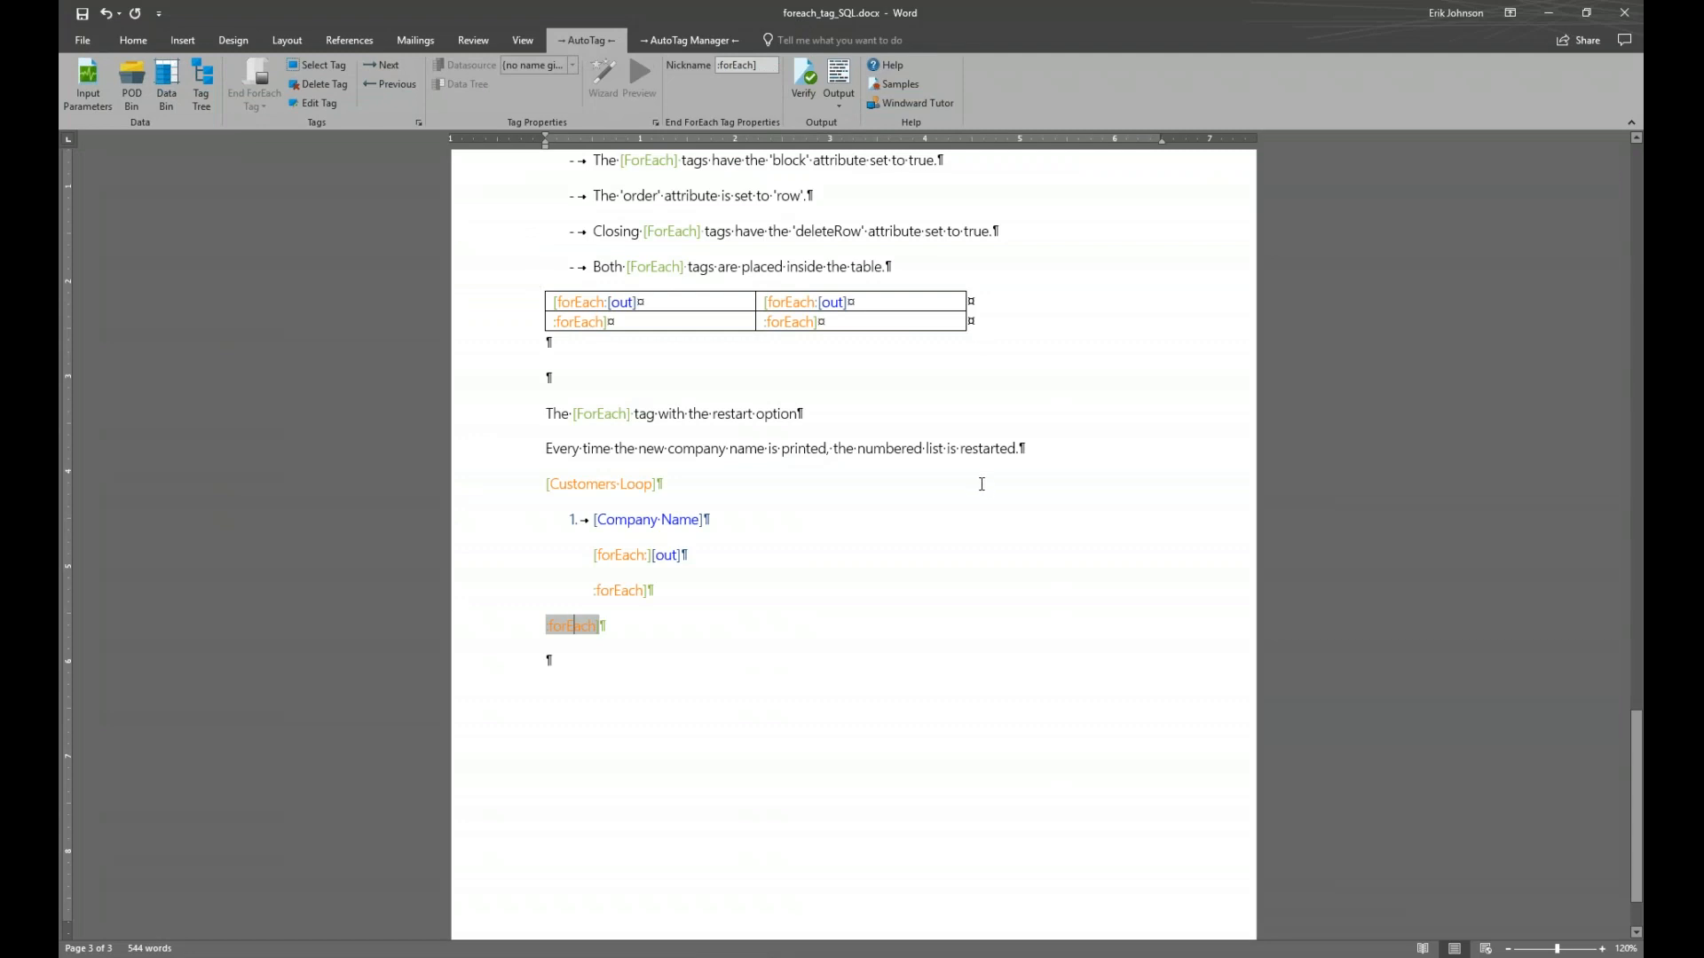
scroll(981, 484, "up", 10)
scroll(940, 627, "up", 6)
scroll(941, 627, "down", 3)
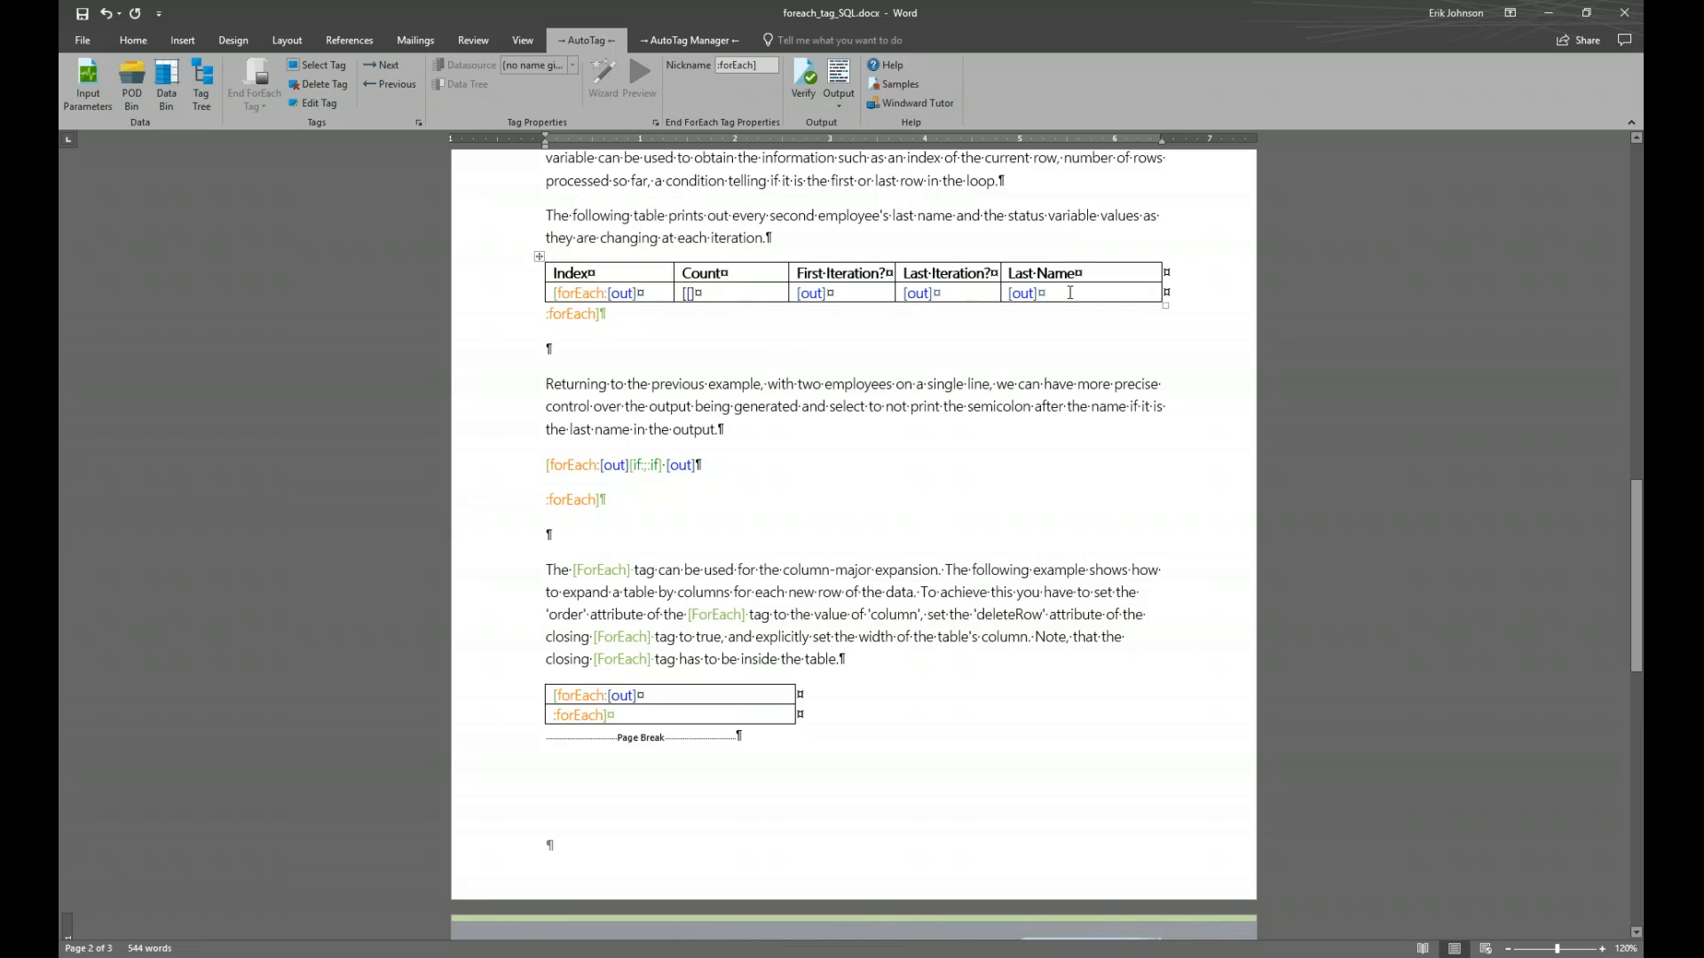
Preview the rows returned by the lower table's opening forEach tag query
mouse_move(564, 314)
left_click(630, 716)
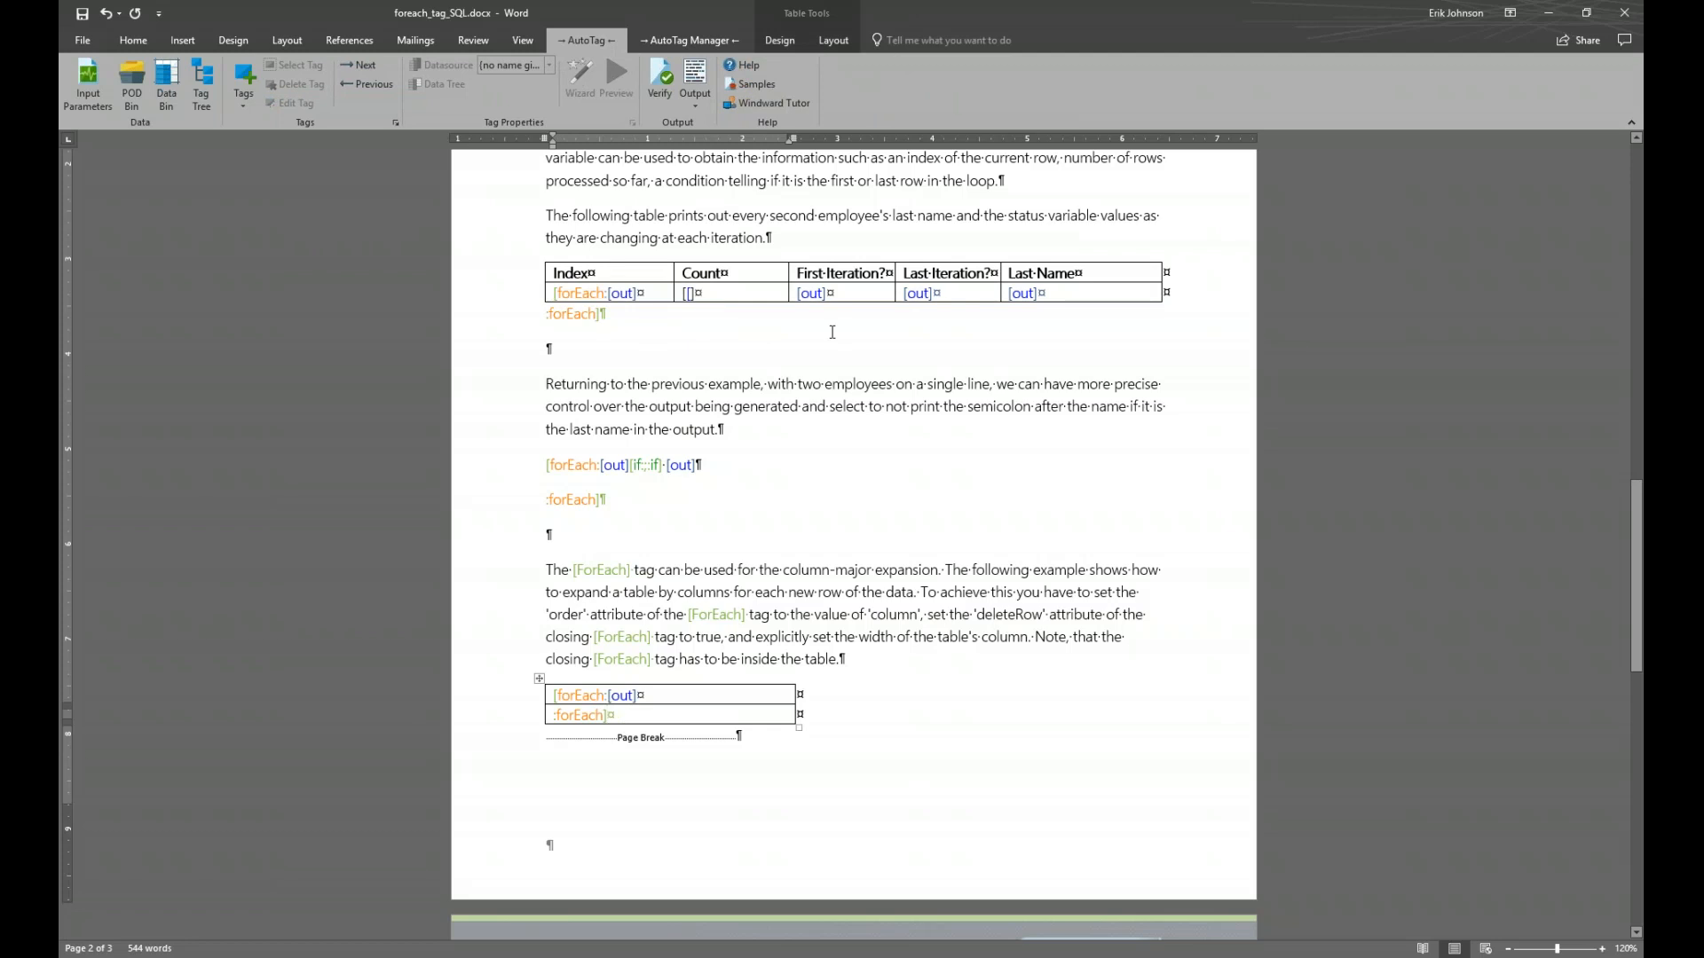
left_click(577, 696)
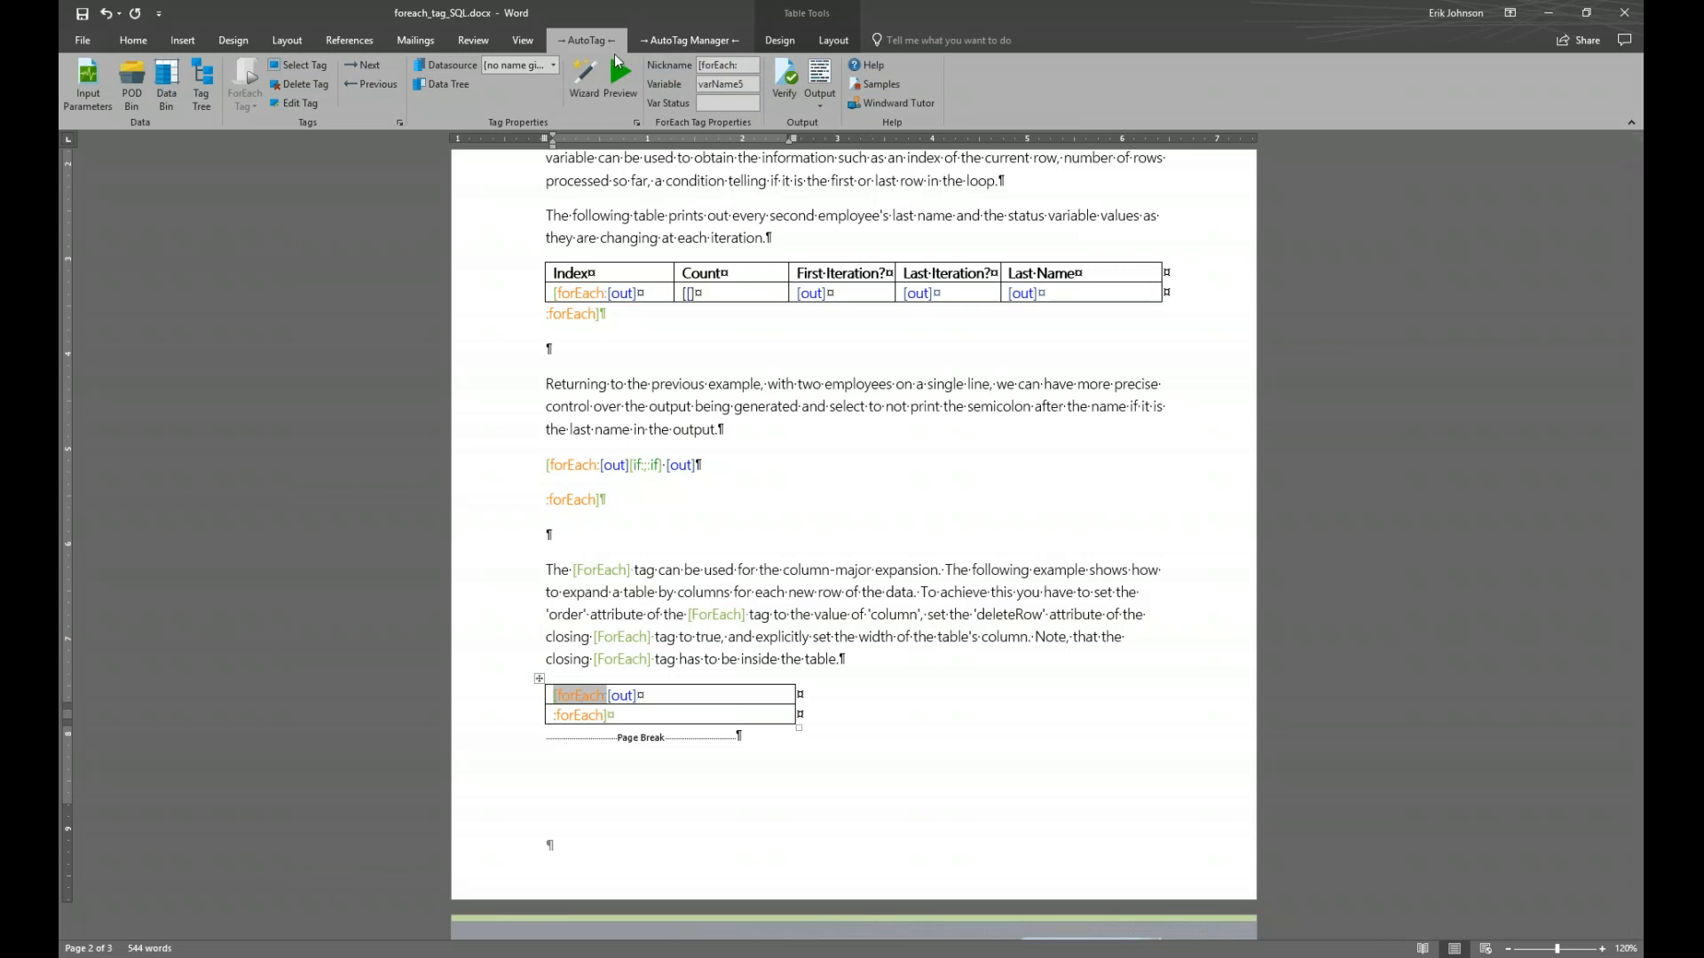
left_click(619, 77)
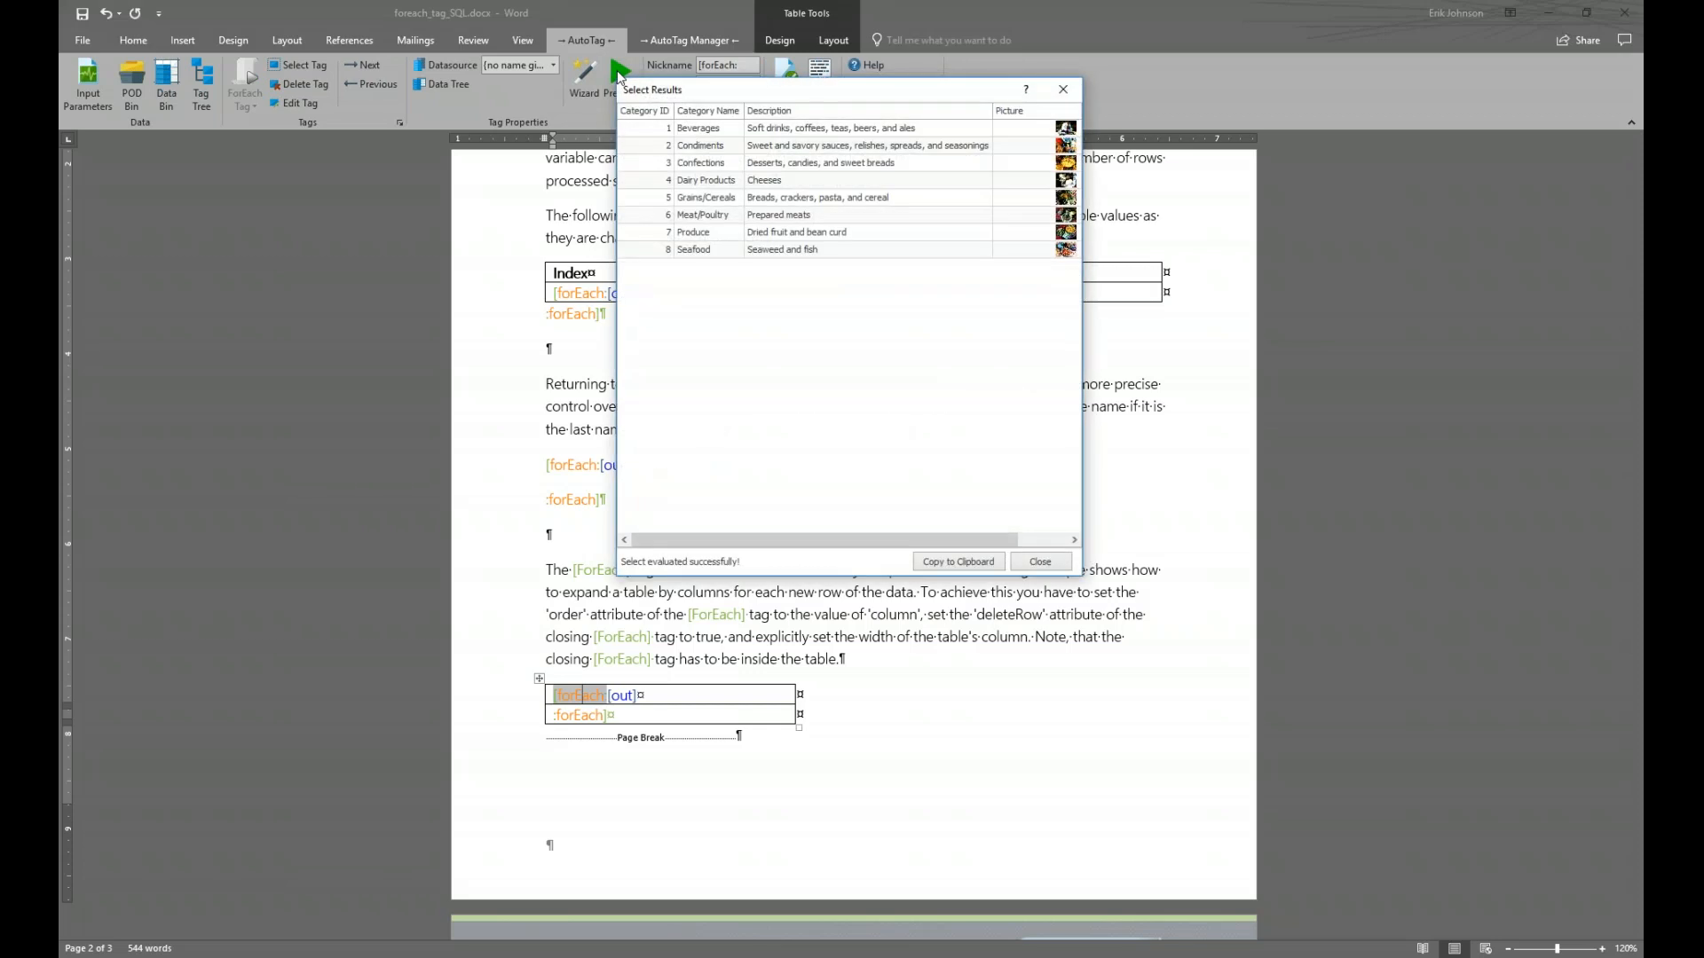
left_click_drag(744, 100, 786, 383)
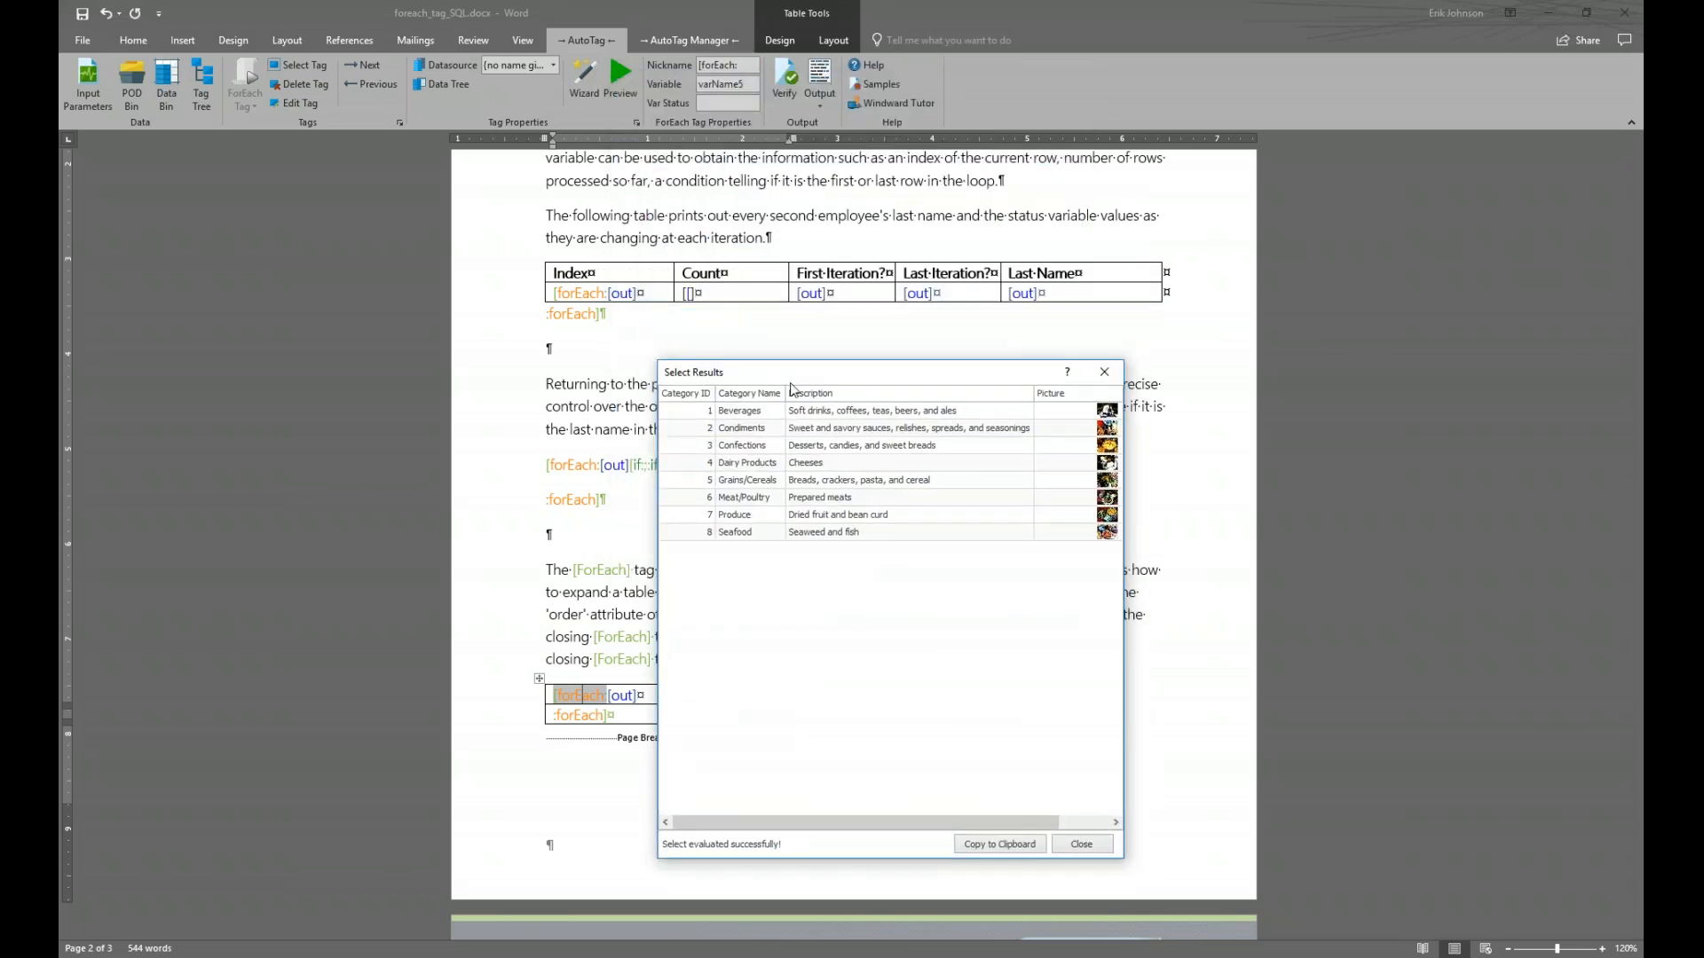
left_click_drag(1128, 562, 1230, 562)
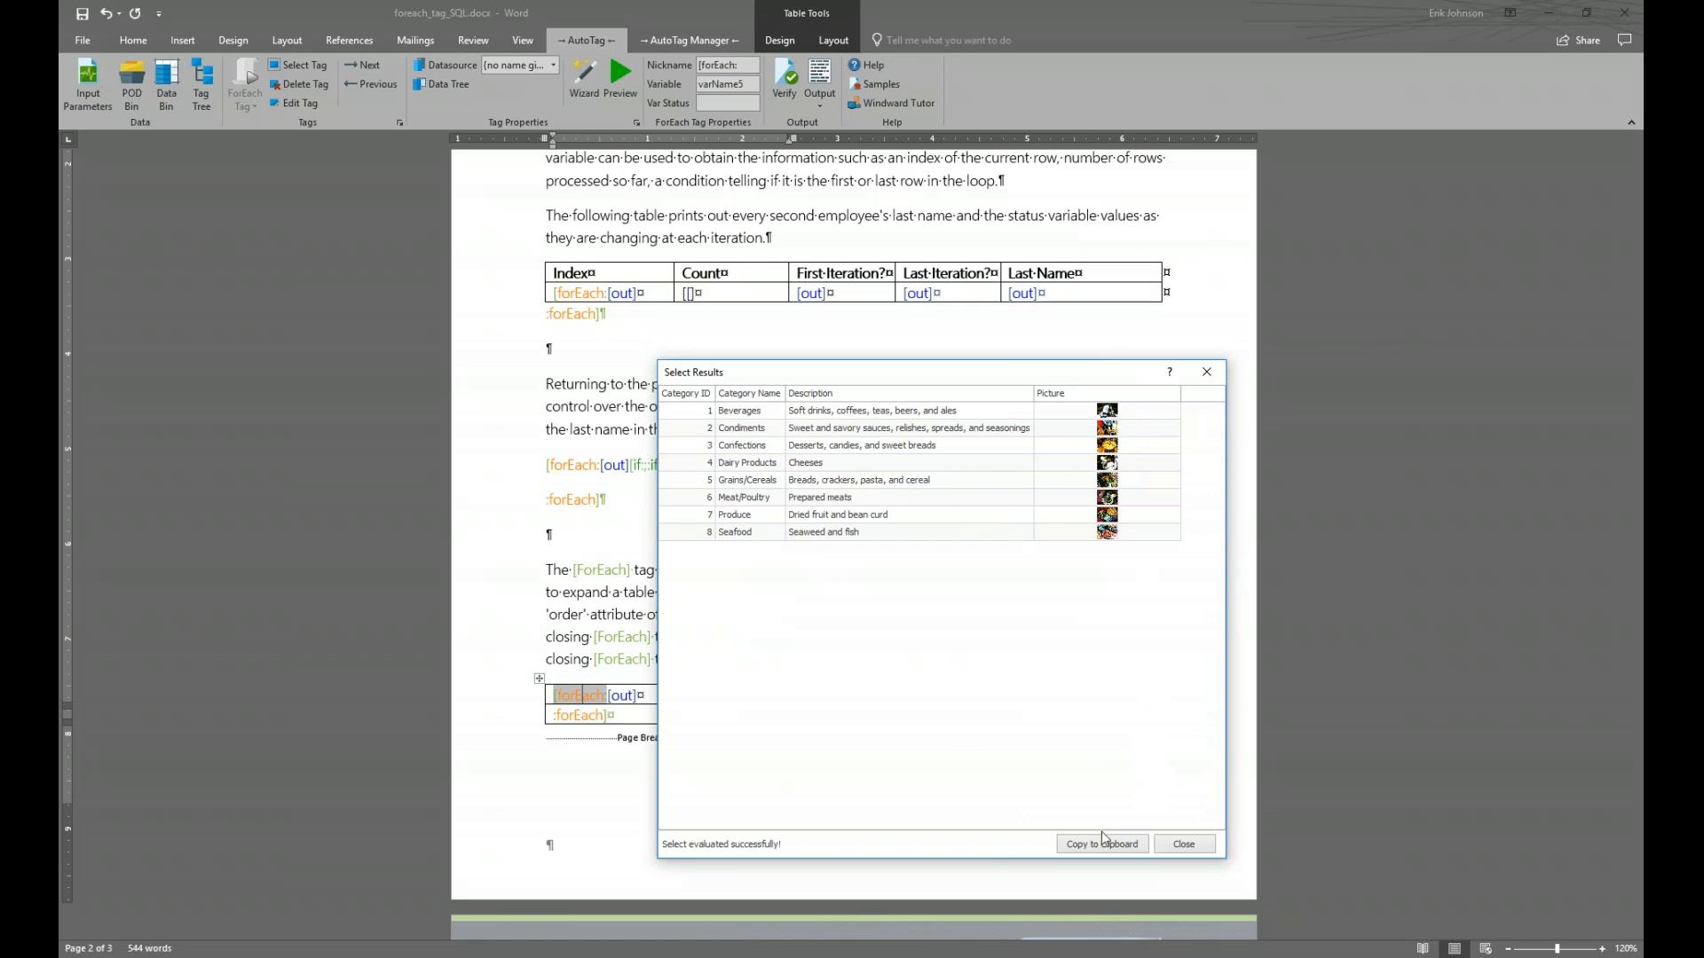
left_click(1180, 844)
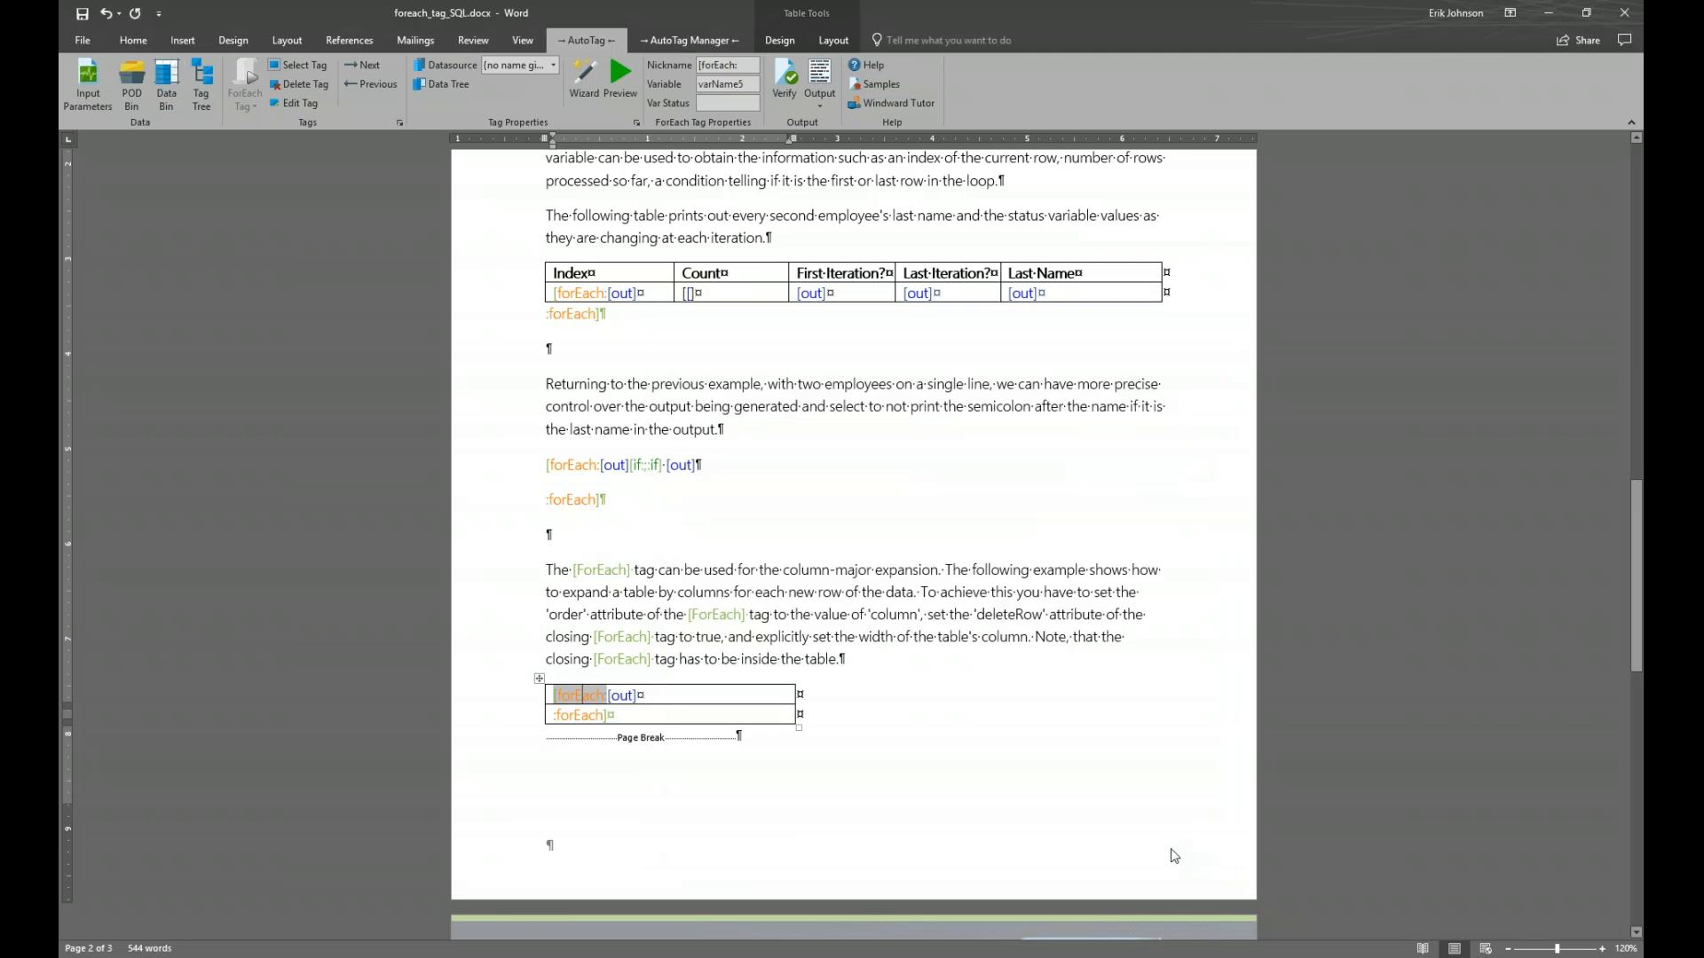
Preview the values the lower table's out tag will produce
left_click(620, 695)
left_click(621, 78)
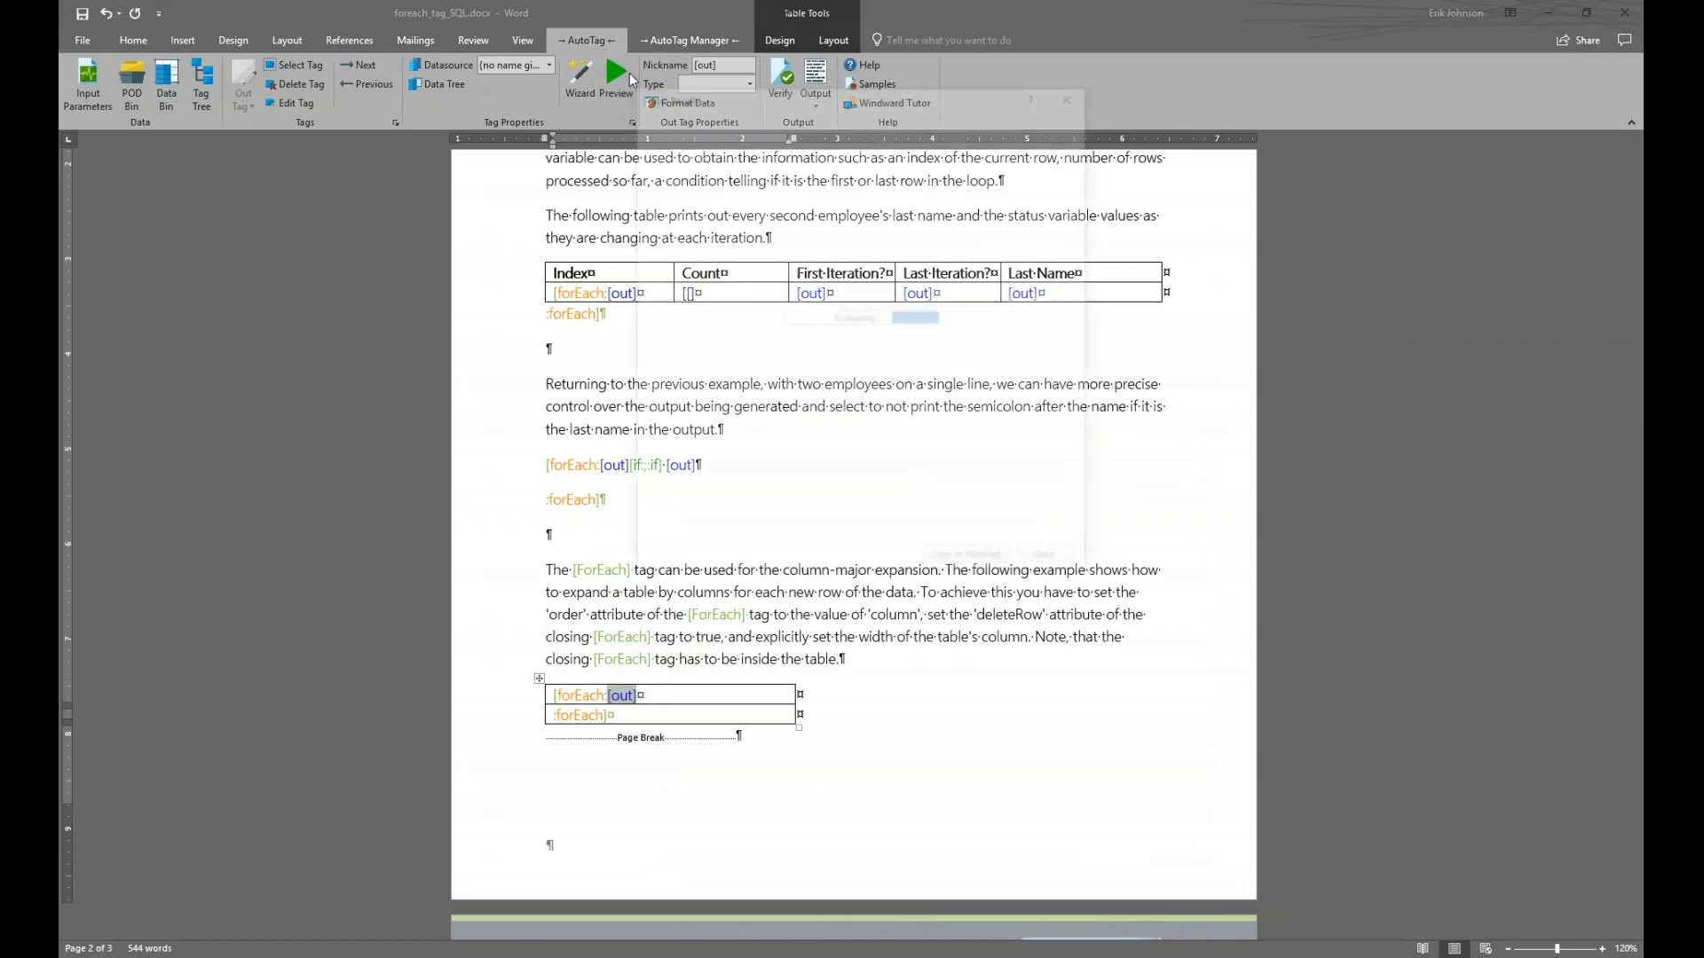
left_click_drag(820, 100, 862, 395)
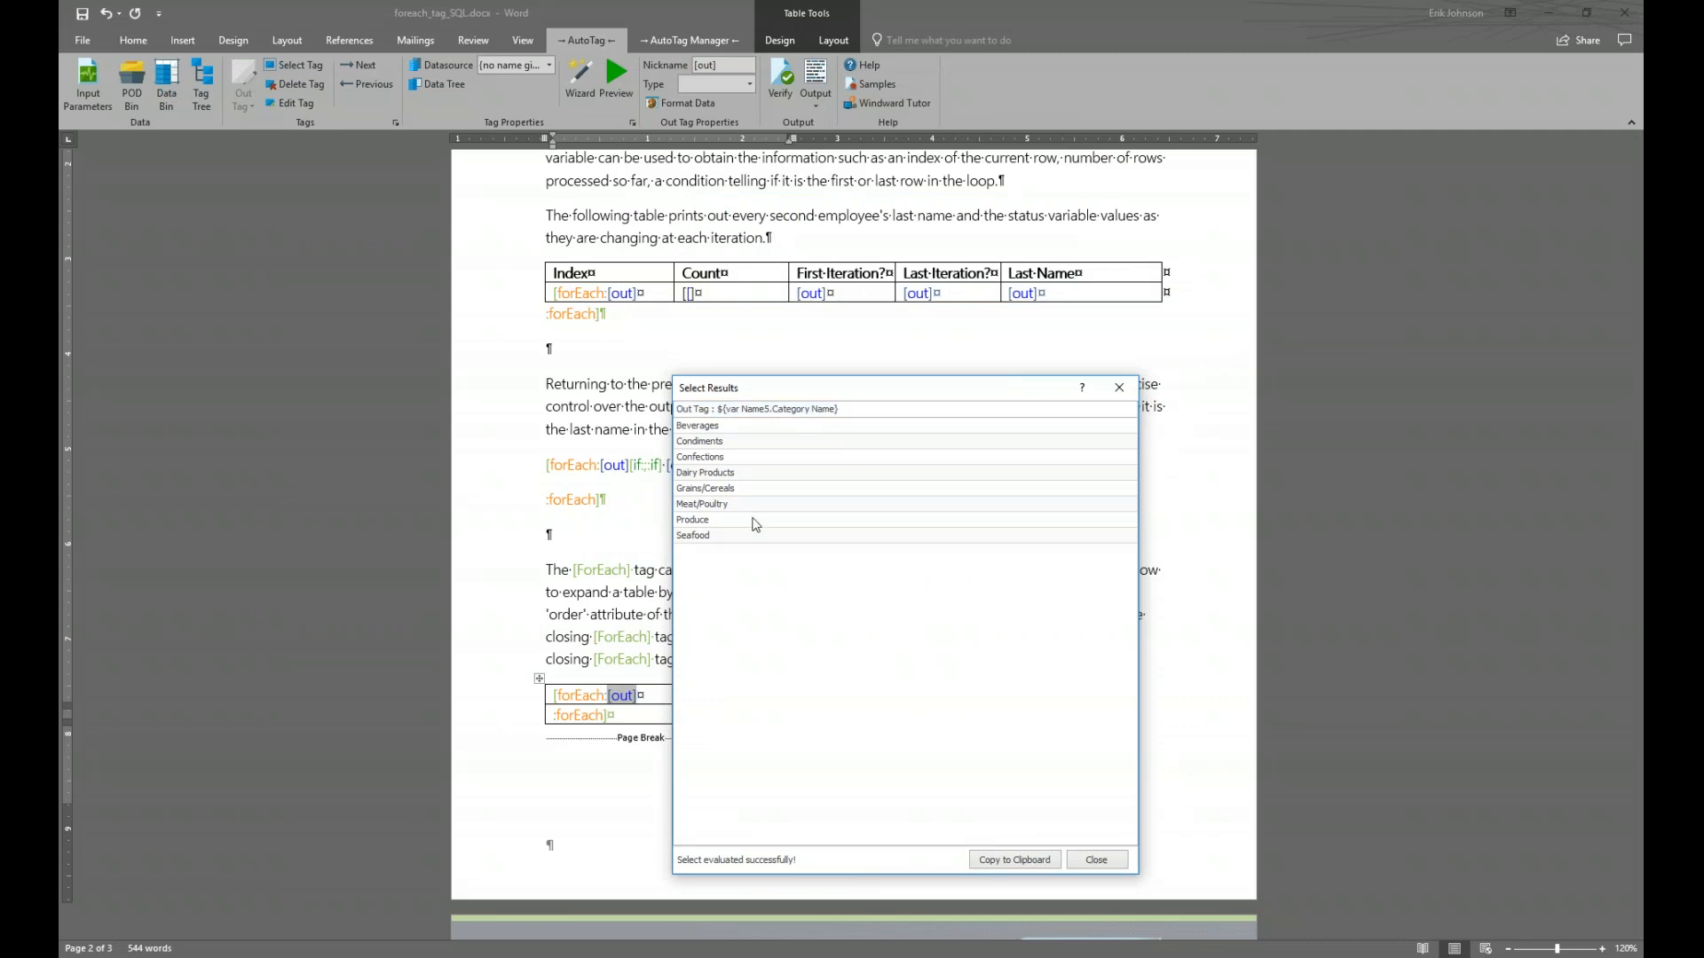
left_click(1096, 860)
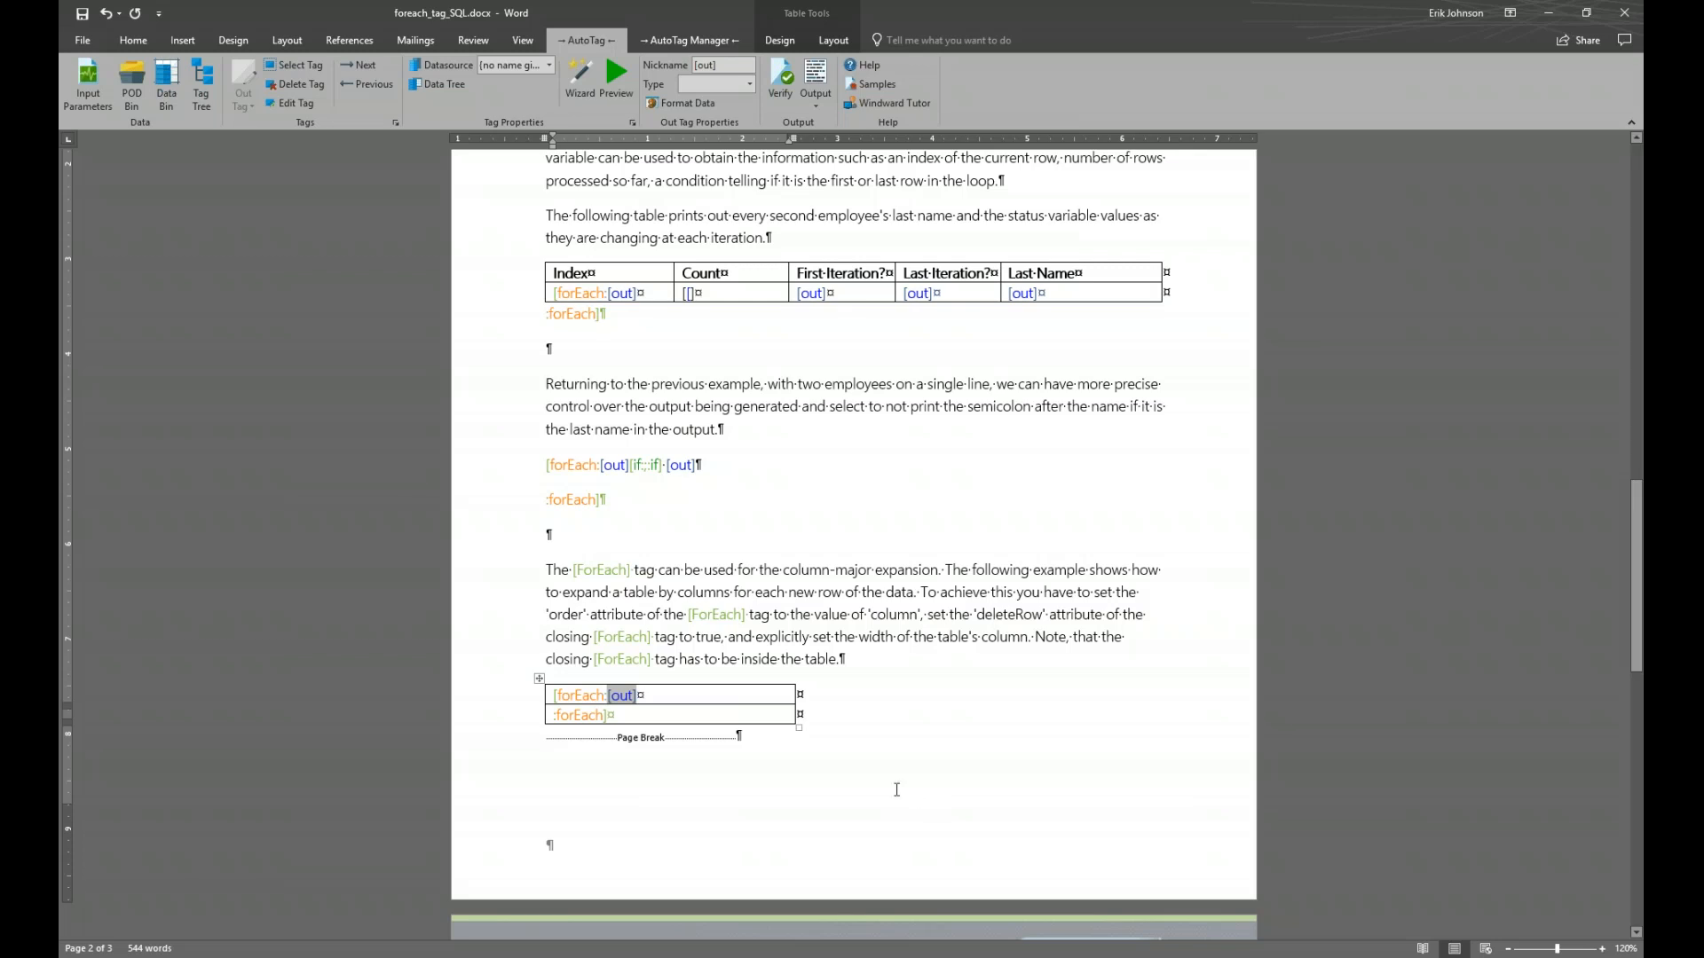
Generate the report, tile it beside the template to review the eight-category row, then close it
left_click(823, 75)
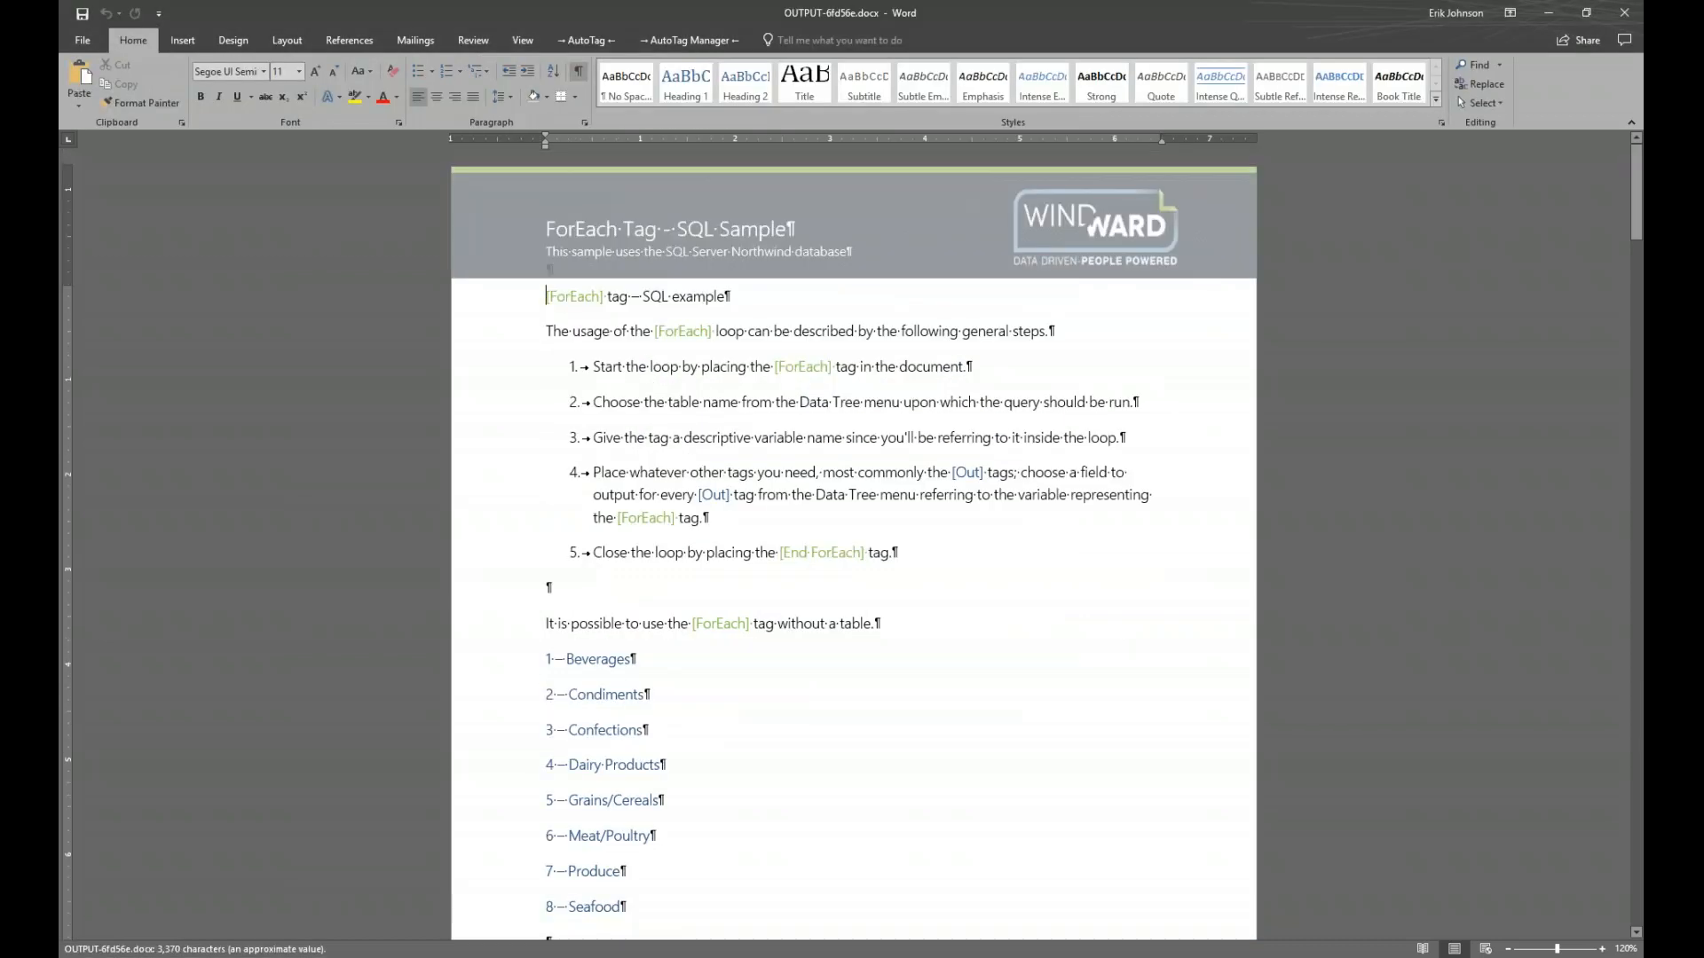
key("super+Right")
key("Return")
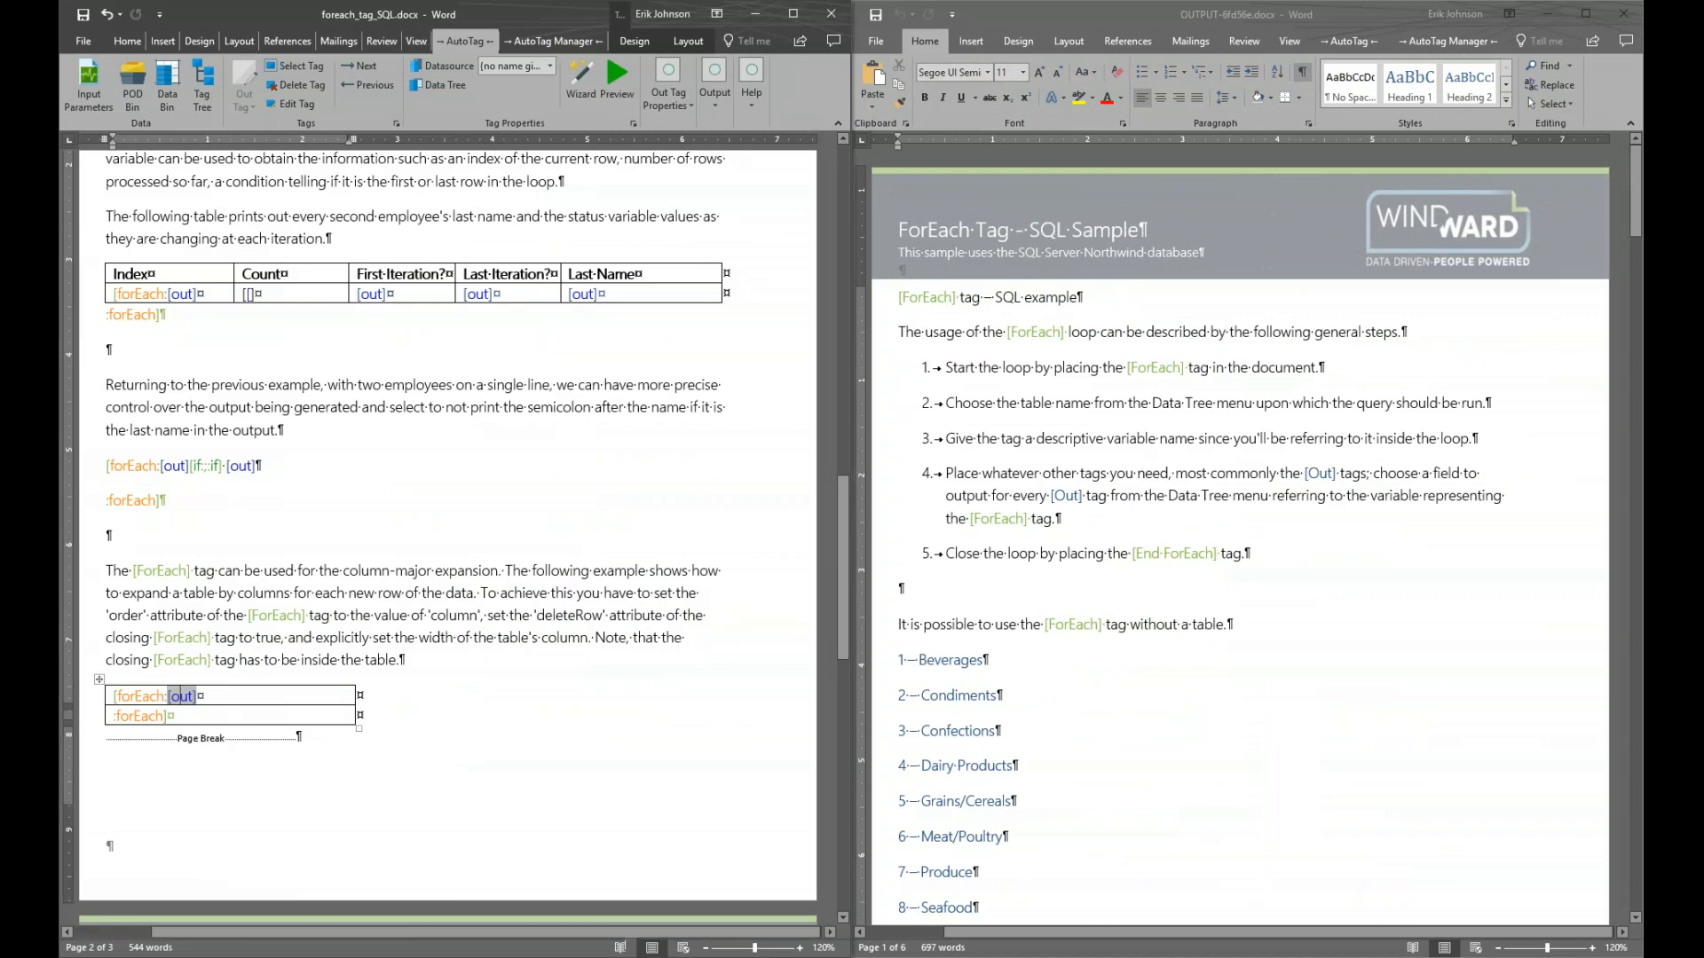
scroll(1016, 491, "down", 8)
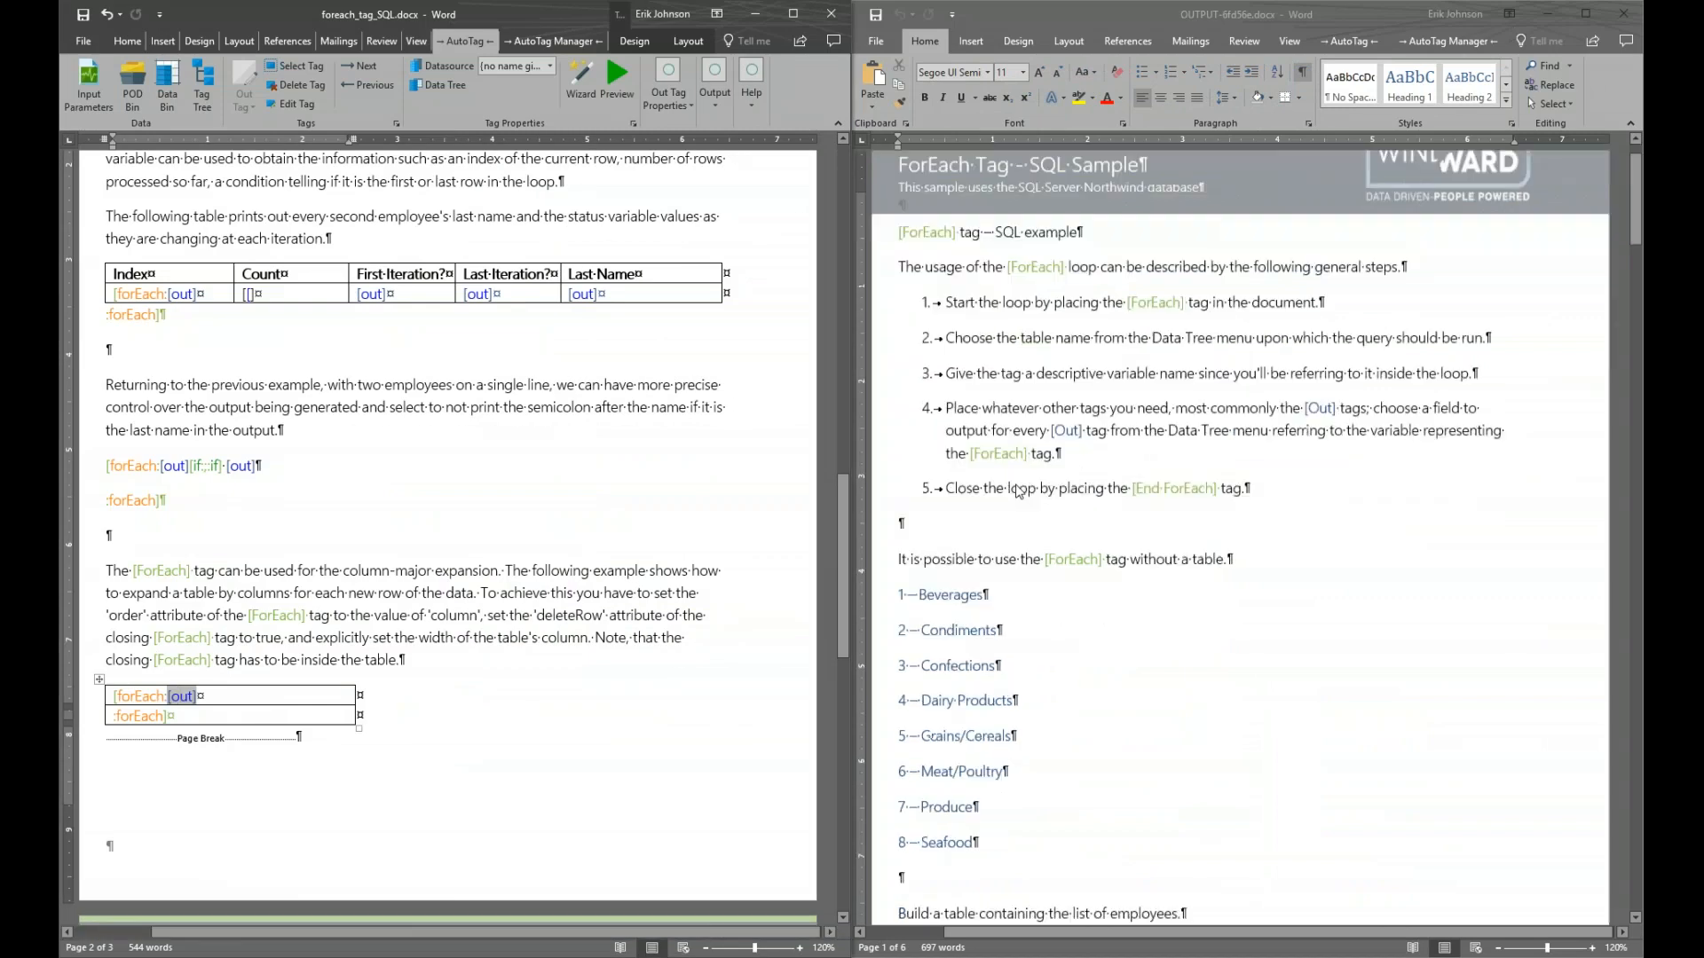
scroll(1018, 493, "down", 15)
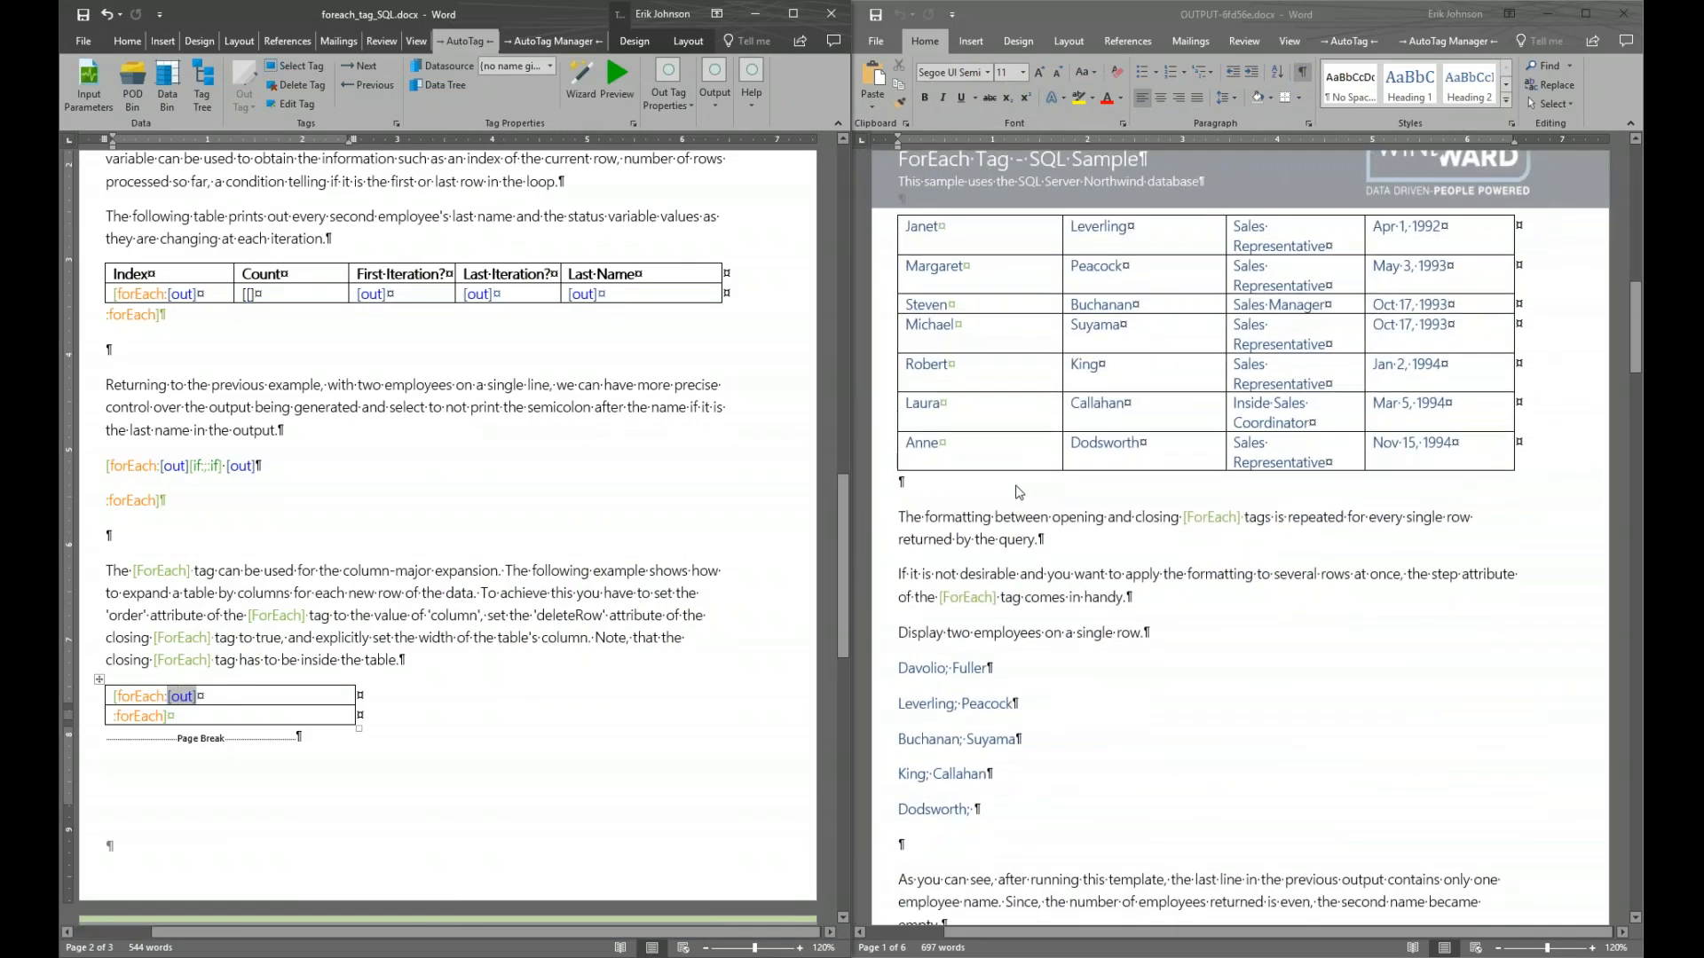
scroll(1018, 493, "down", 7)
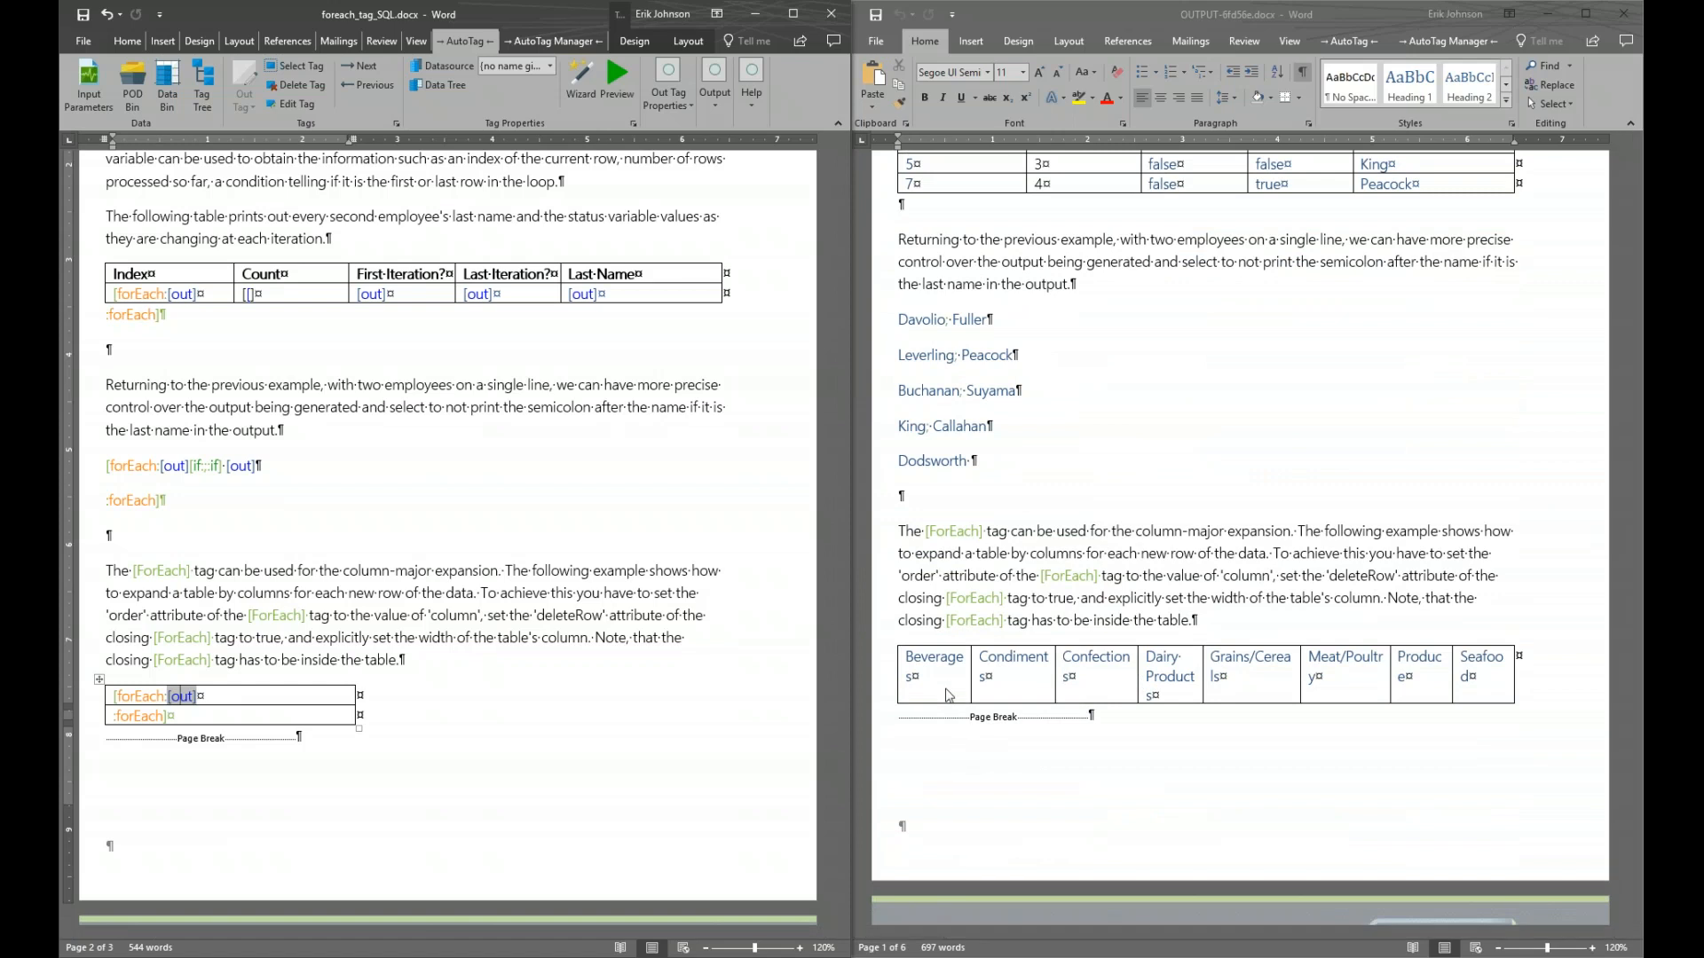
scroll(945, 504, "up", 2)
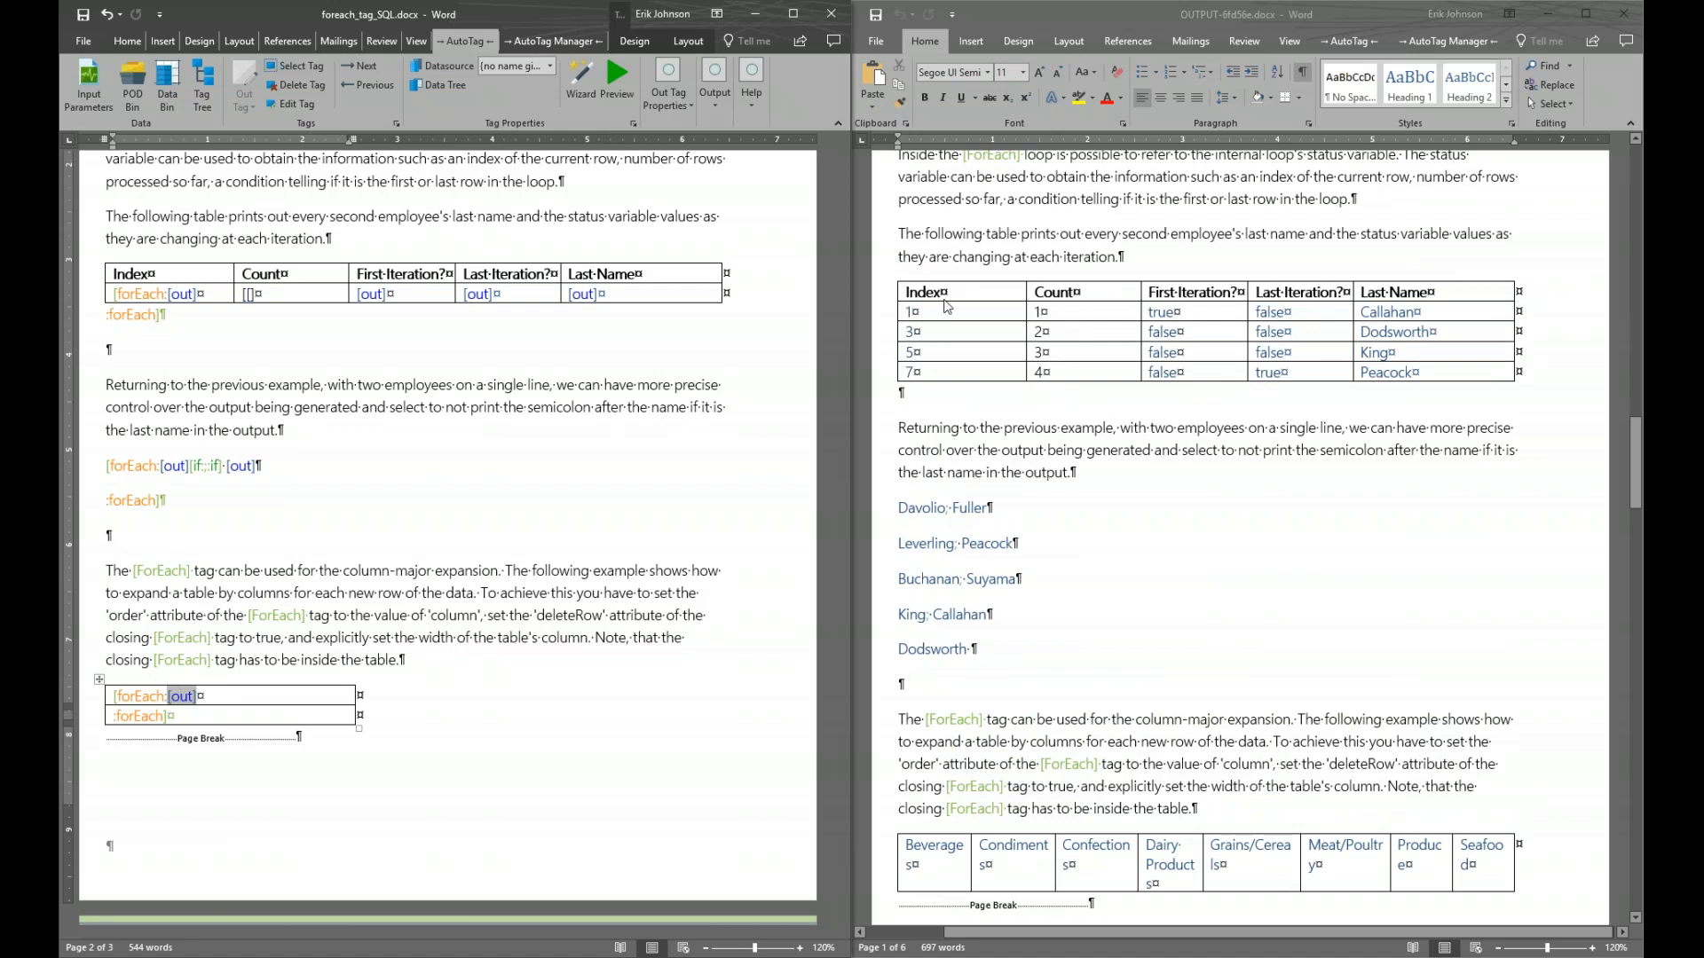
scroll(1015, 438, "down", 2)
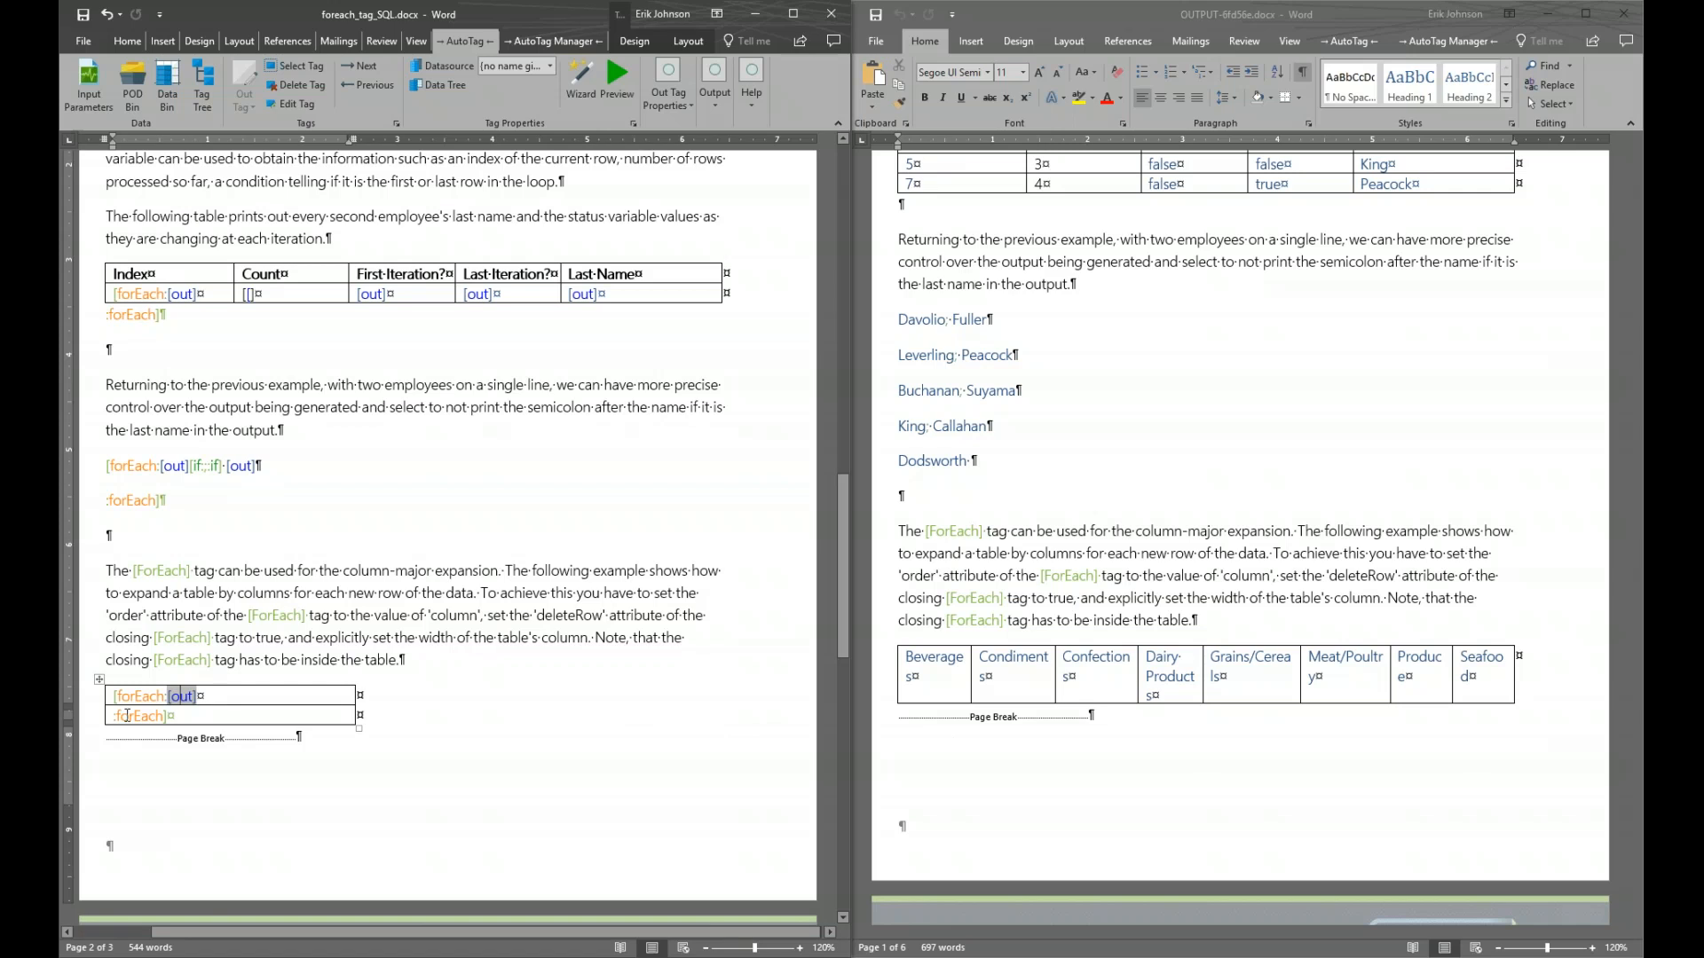
mouse_move(127, 715)
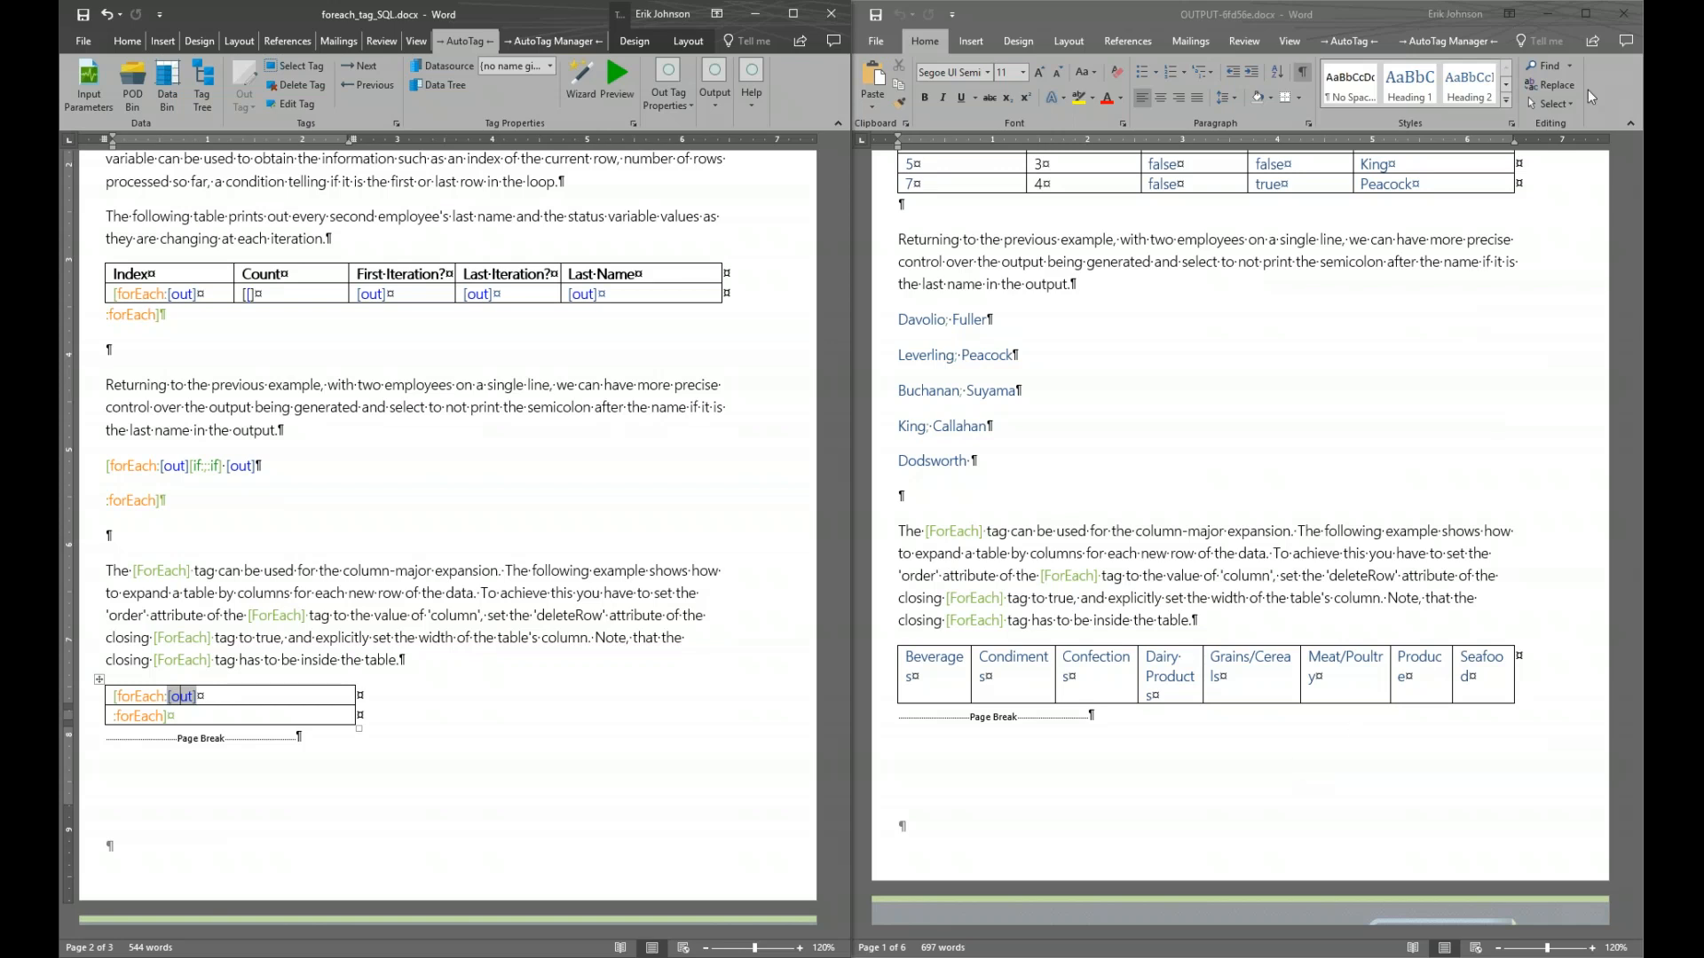
left_click(1623, 14)
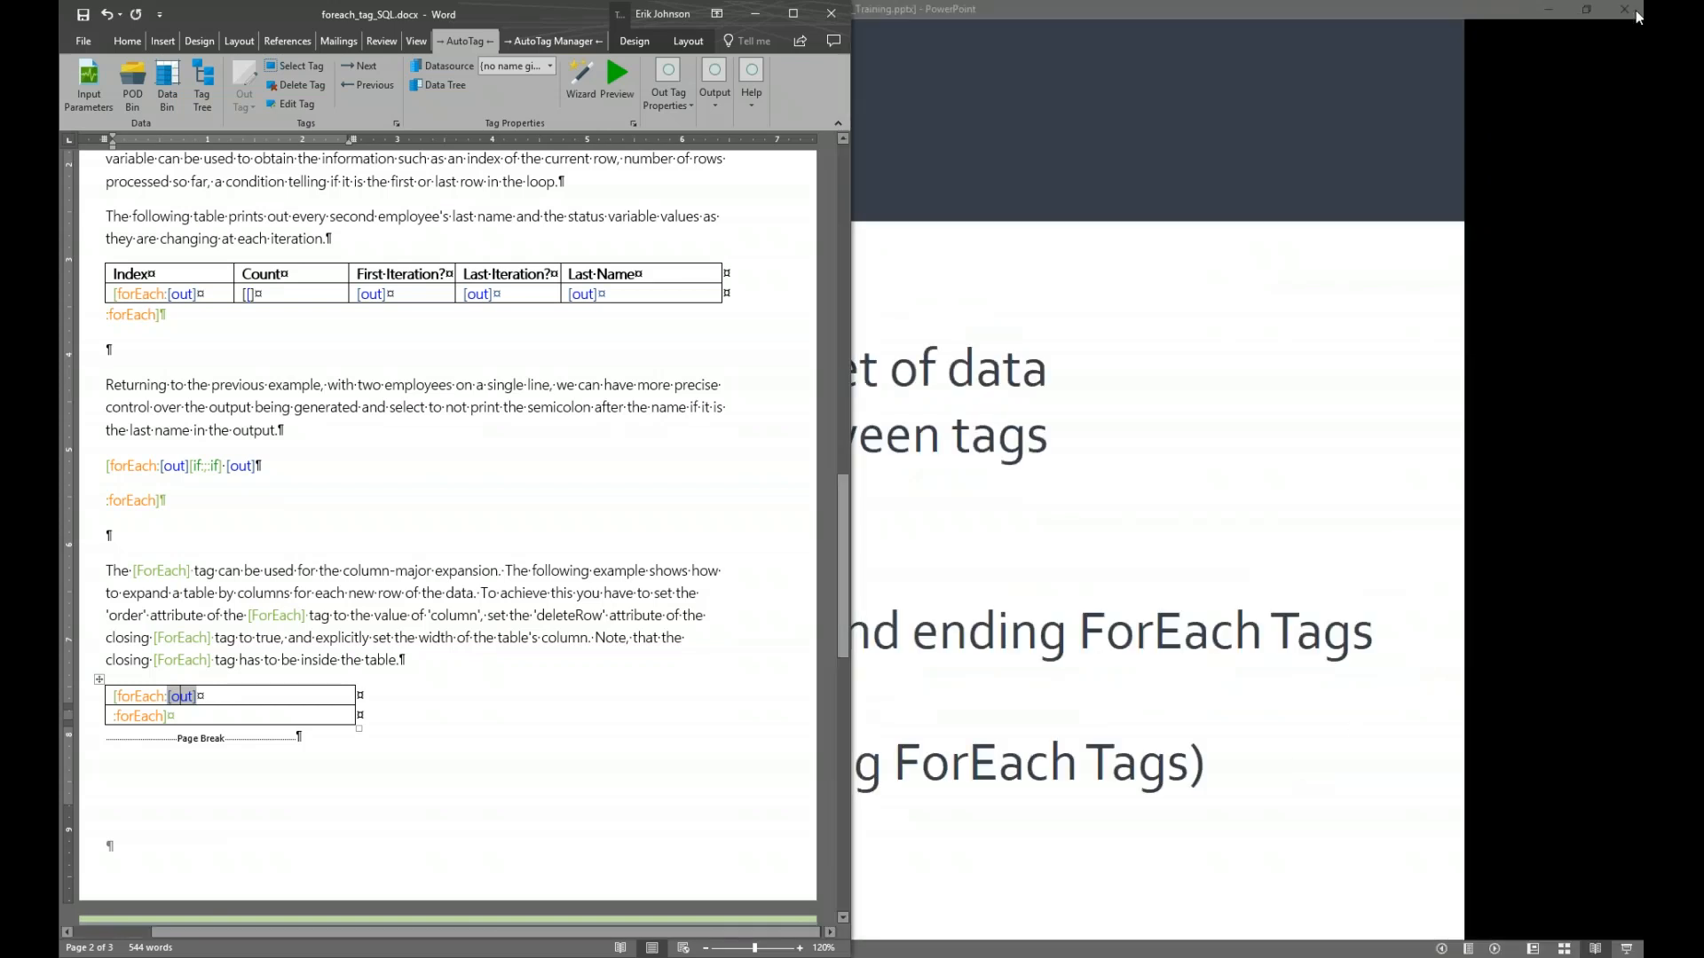
Maximize the template window and select the lower table's closing forEach tag
left_click(791, 14)
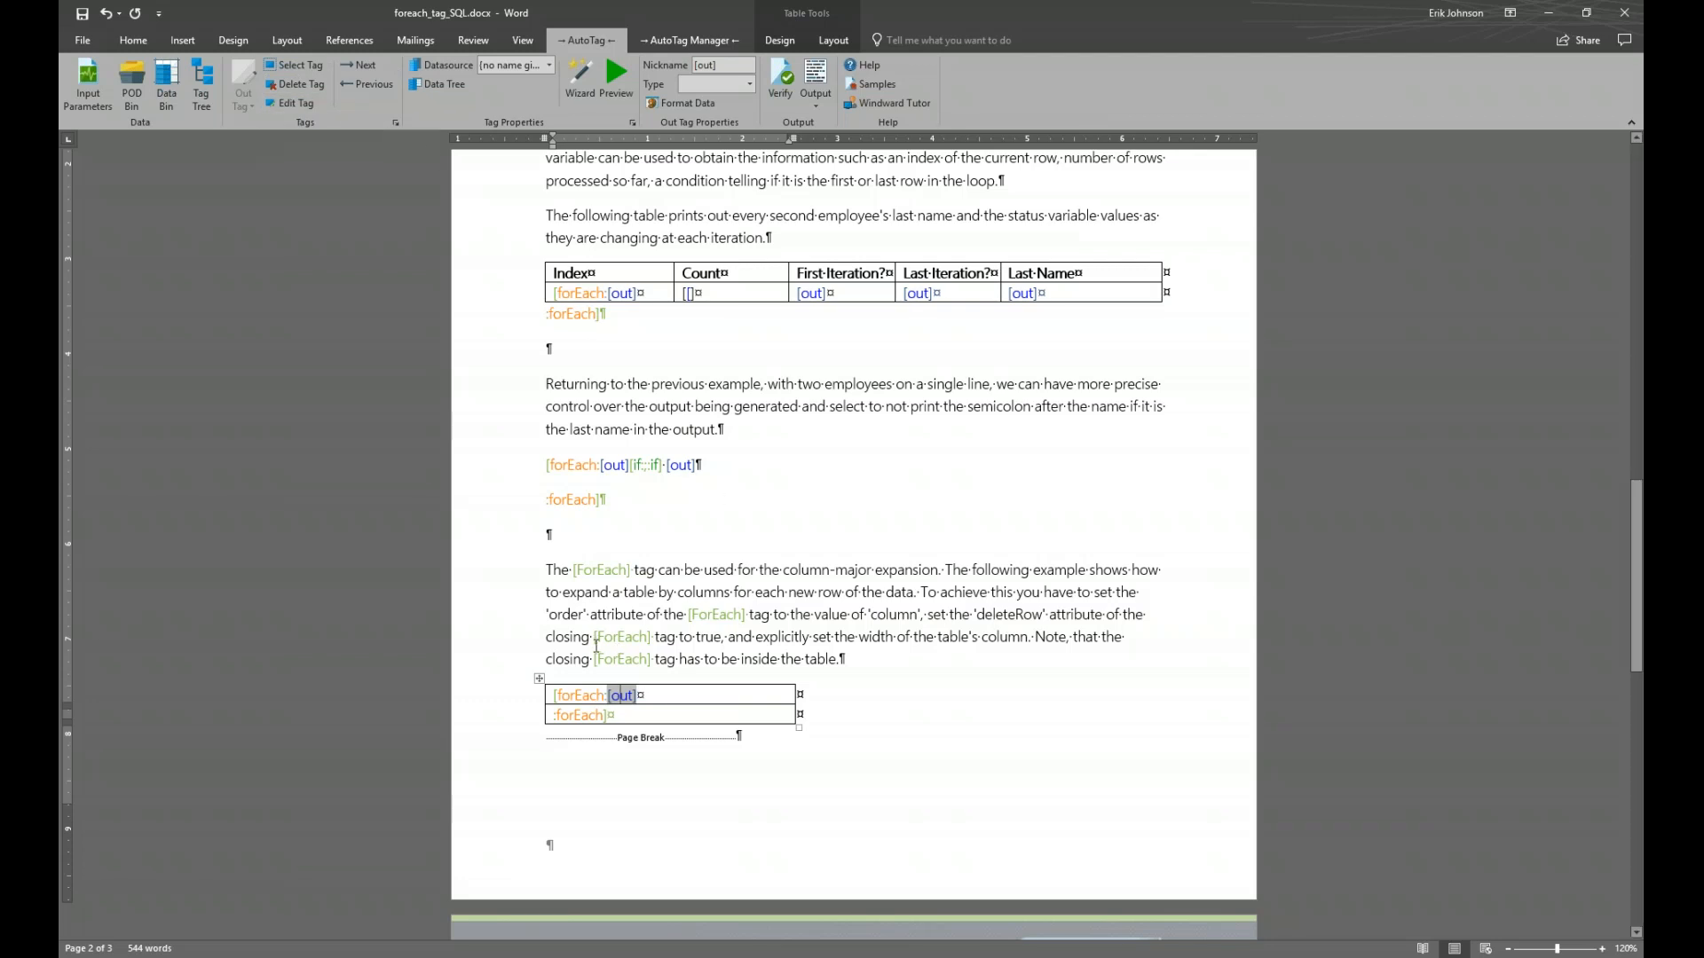
left_click(574, 717)
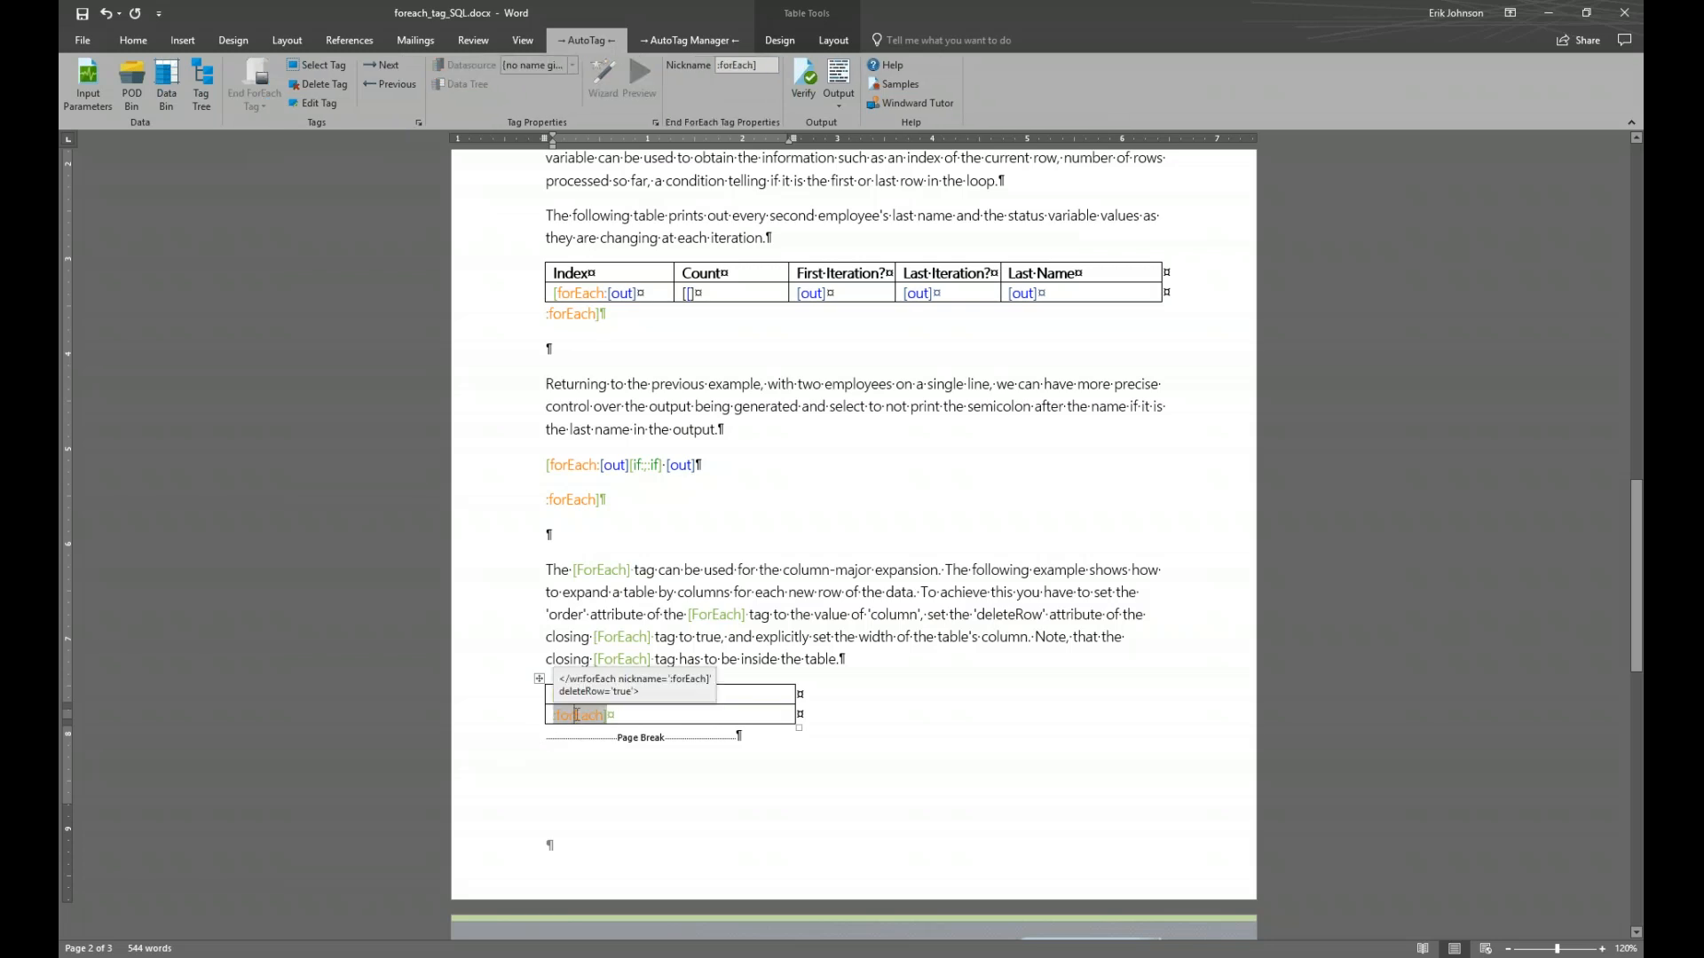
Change the closing forEach tag's deleteRow property from true to false and save the tag
left_click(316, 103)
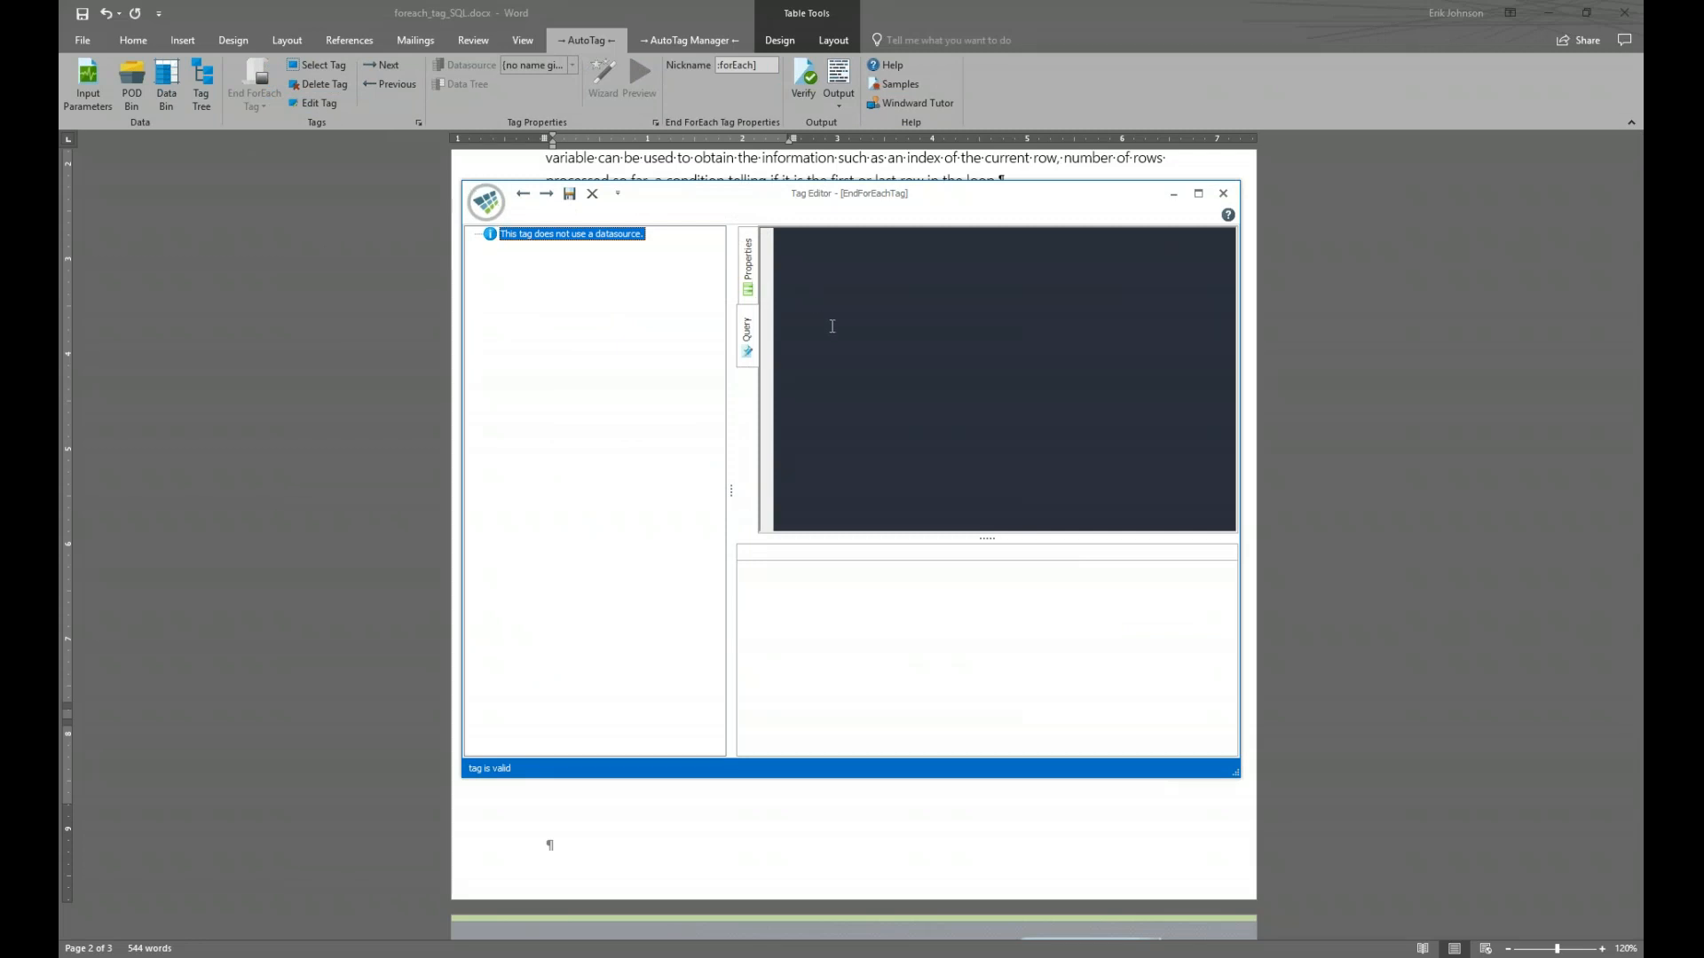
left_click(748, 342)
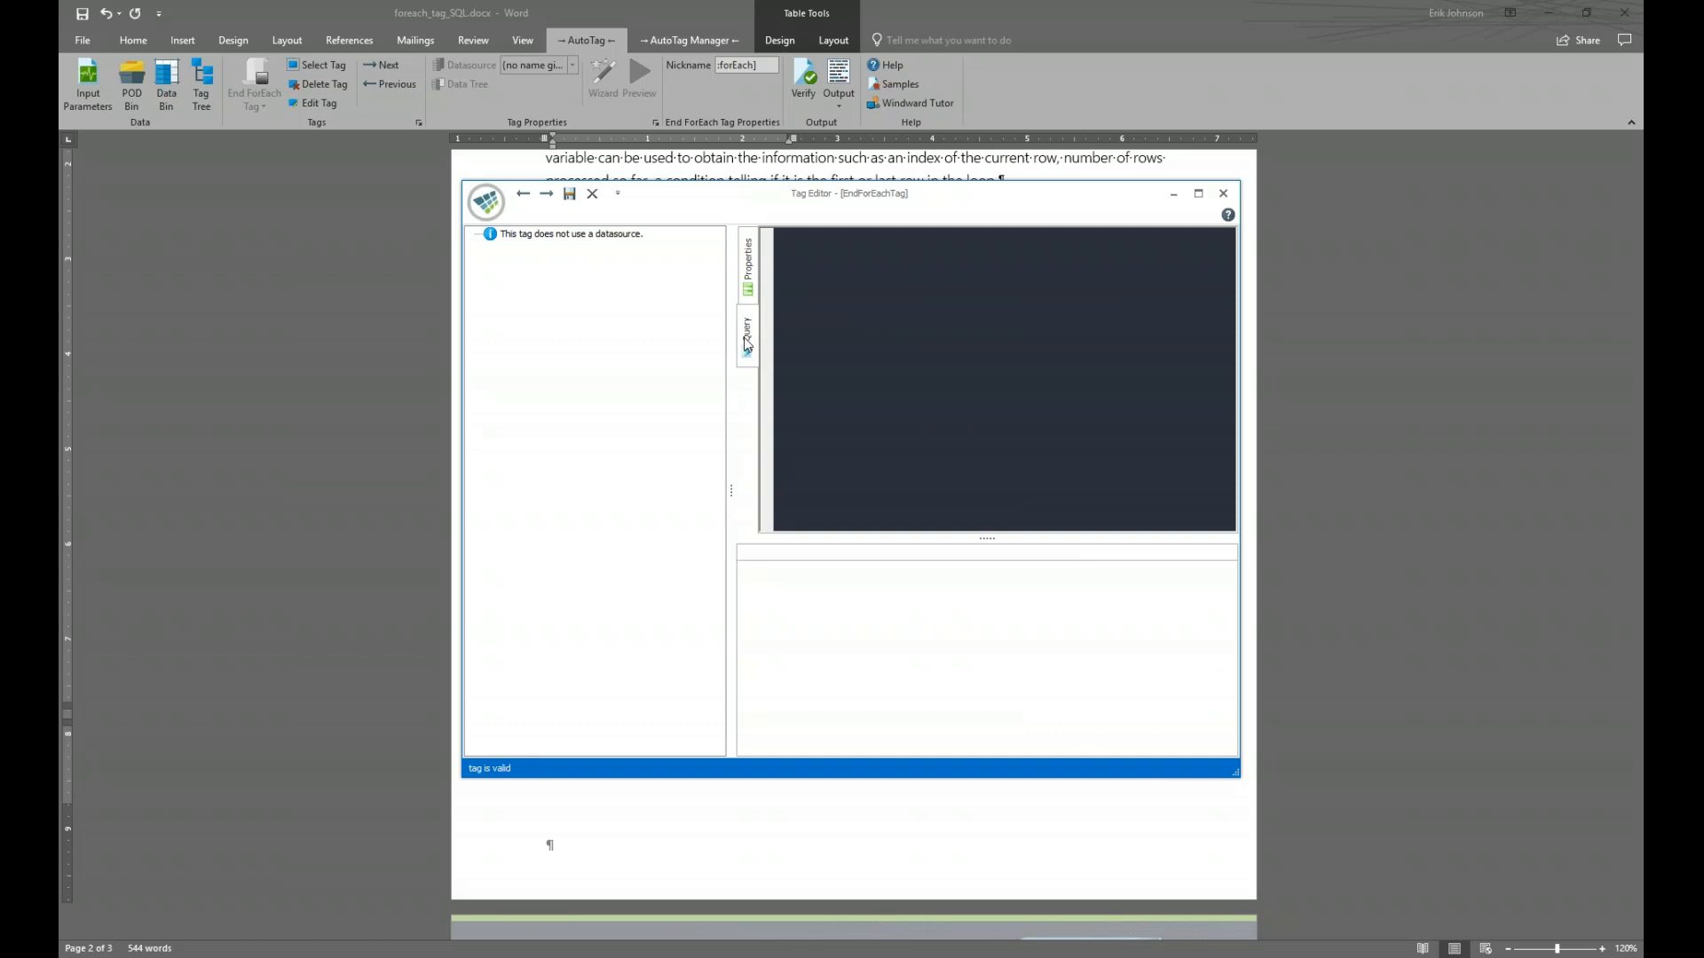
left_click(750, 259)
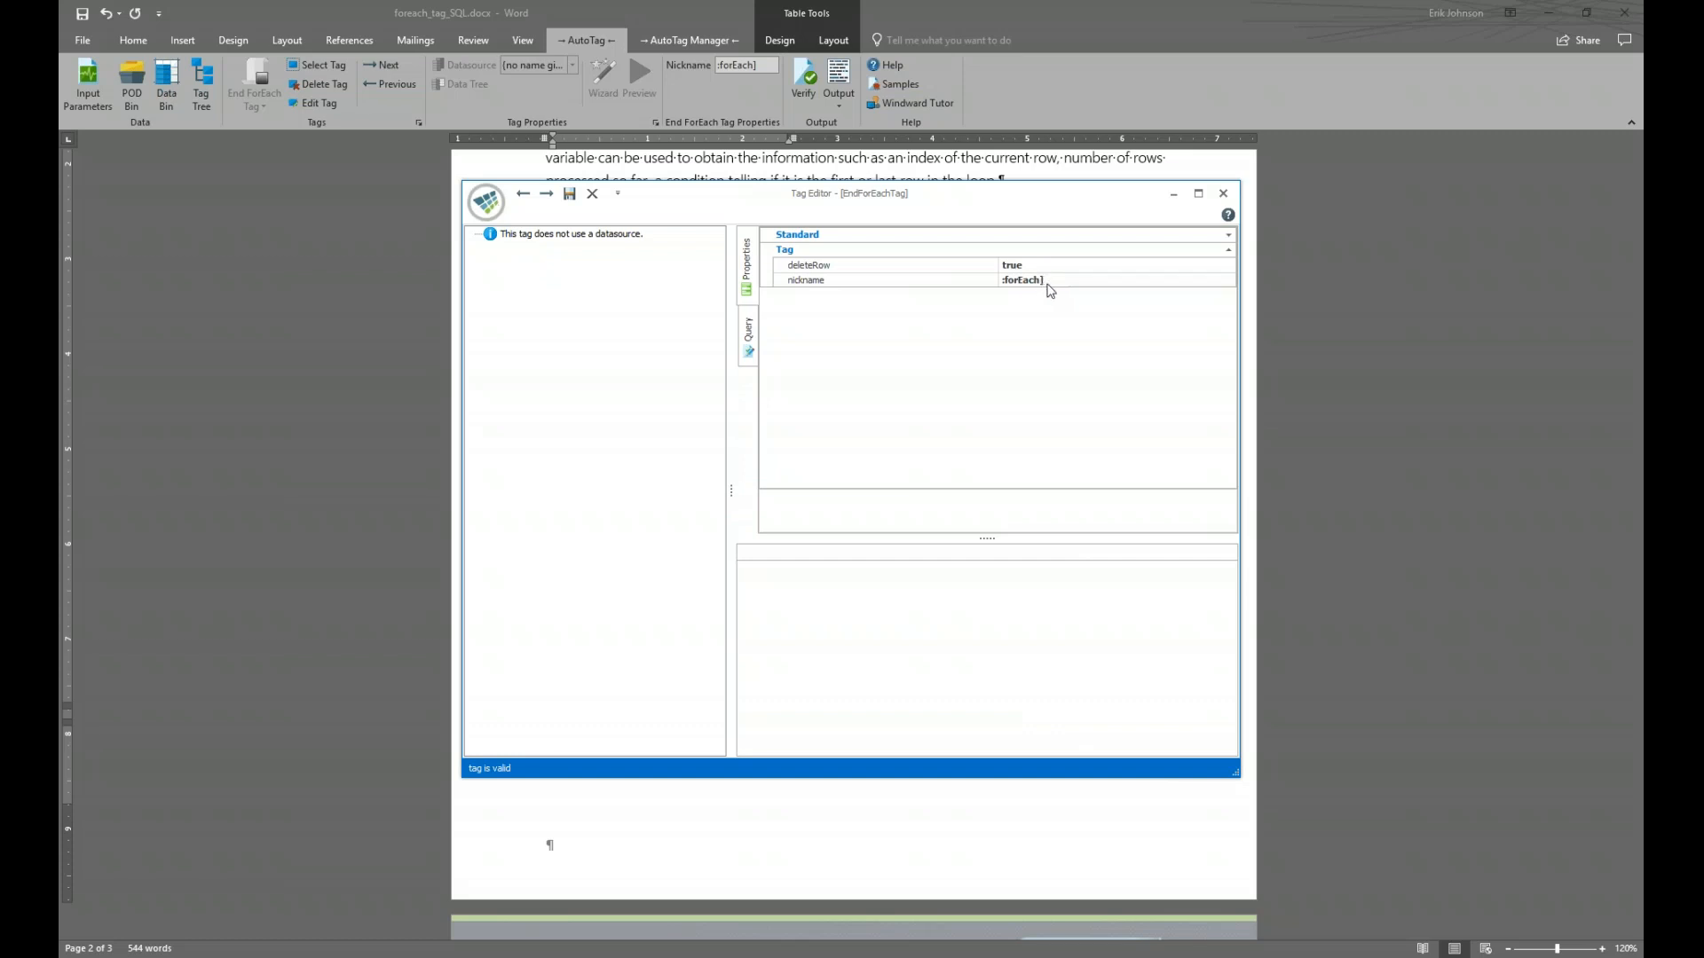
left_click(1070, 269)
double_click(1070, 266)
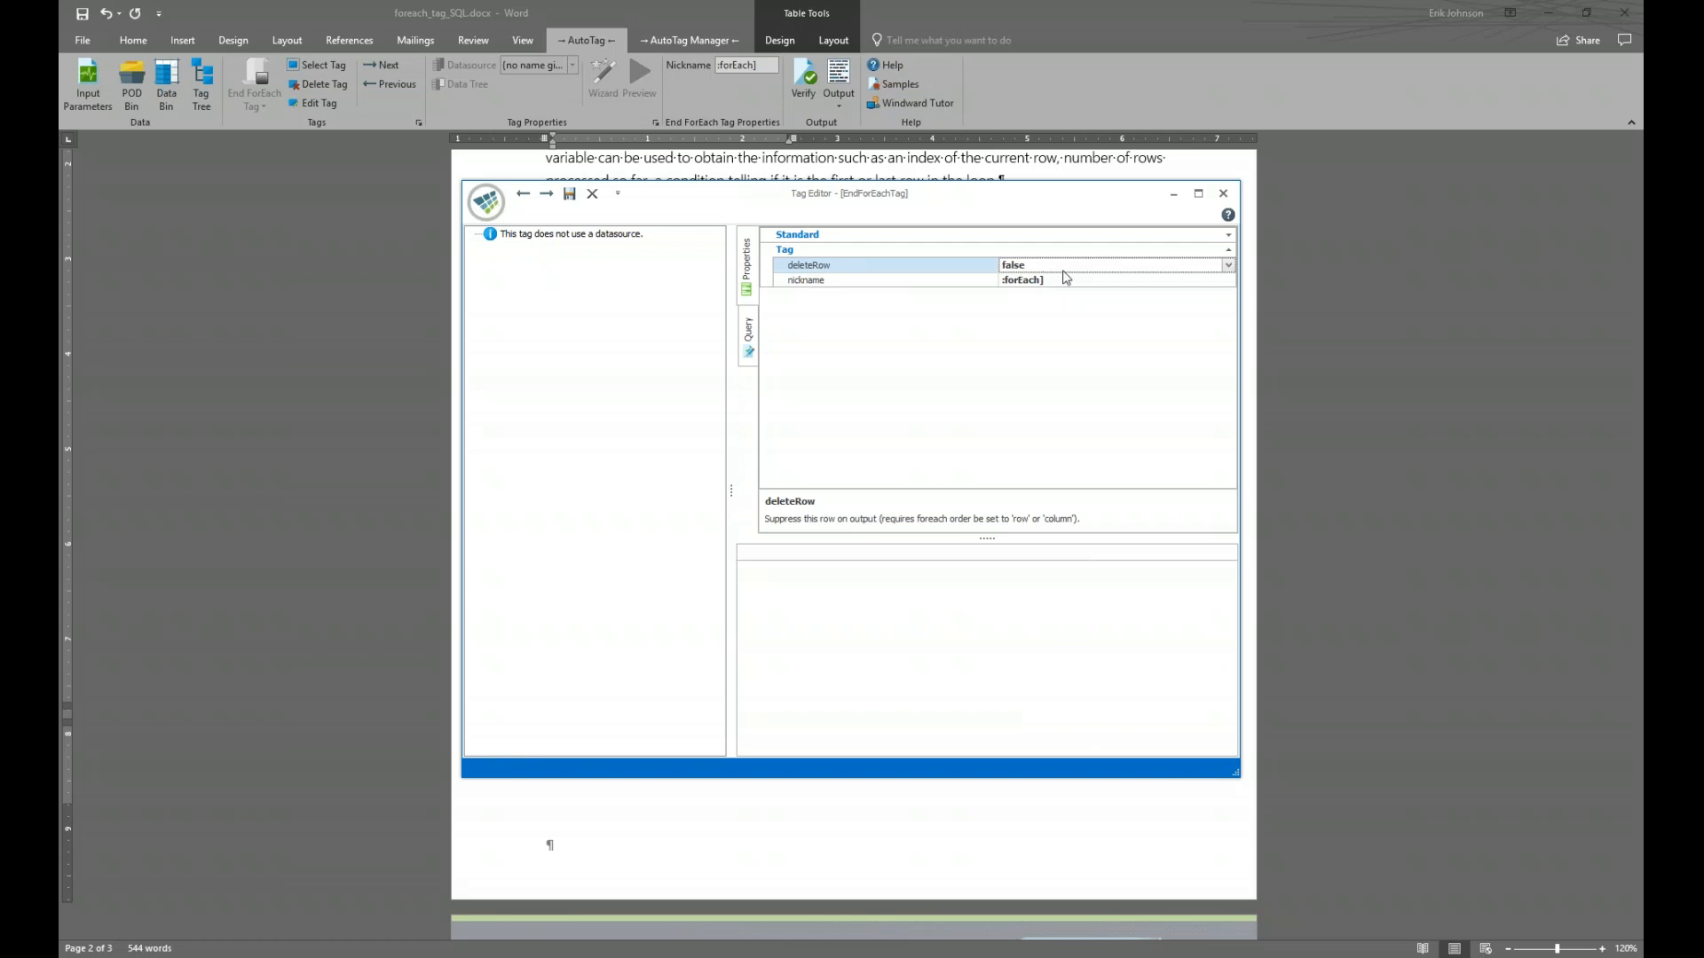
left_click(570, 197)
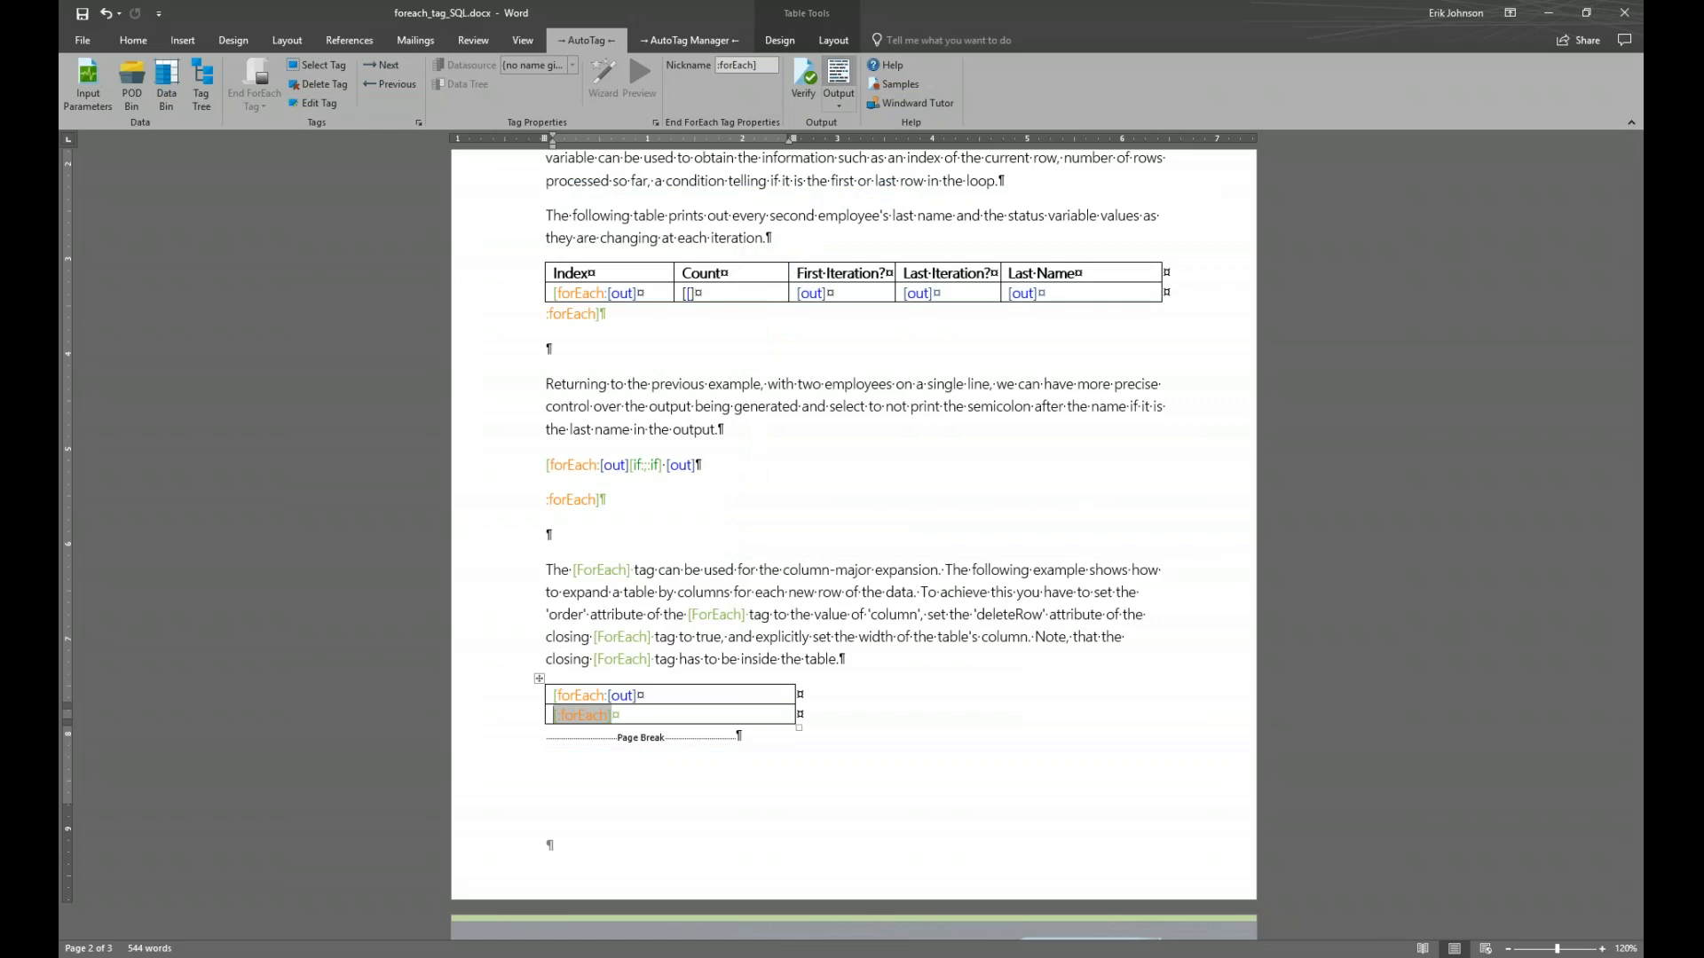
Save and regenerate the report, with the output on the right and the template on the left
left_click(844, 71)
left_click(907, 550)
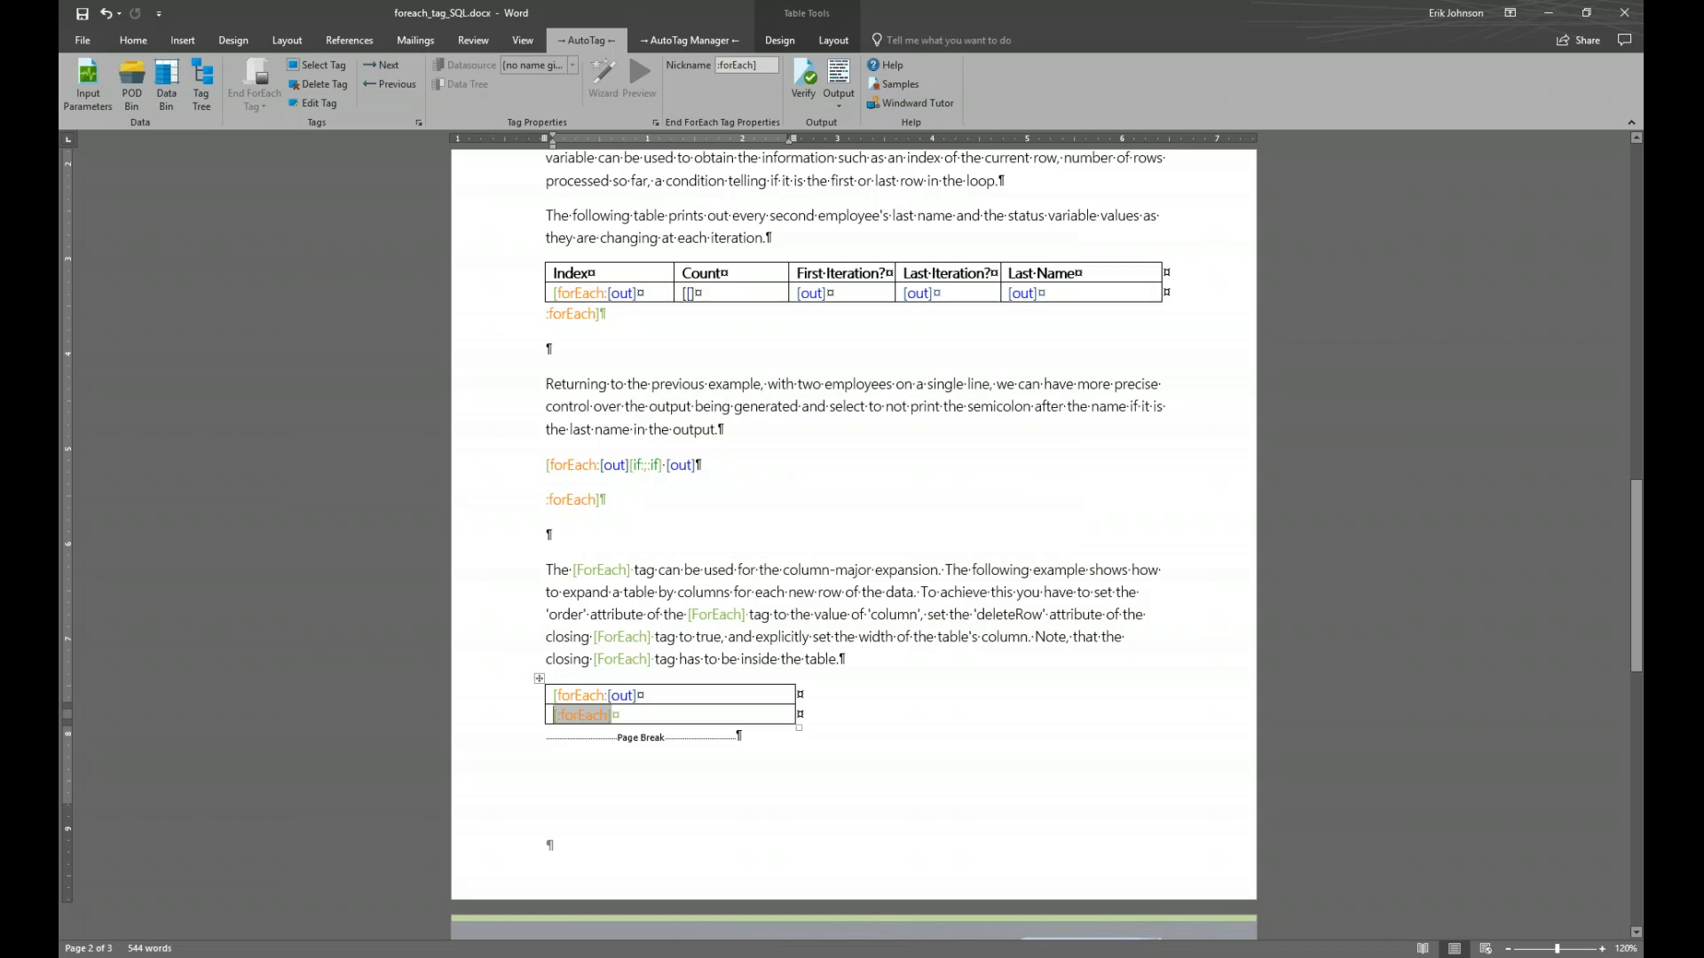
key("super+Right")
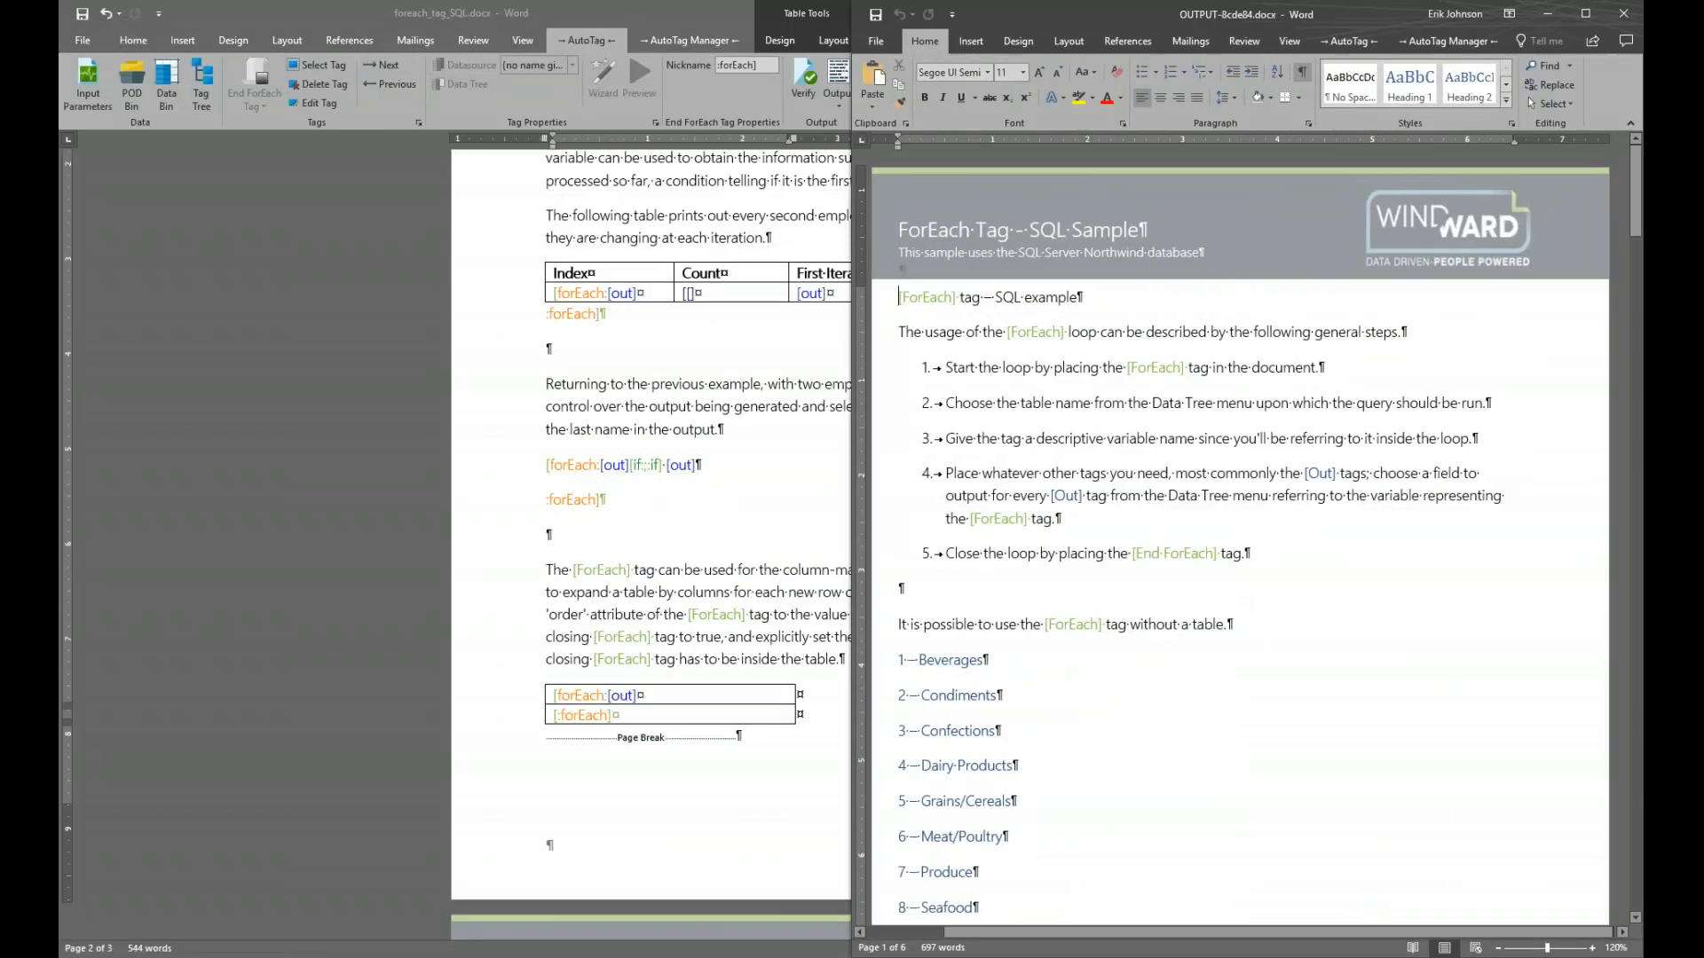
key("Return")
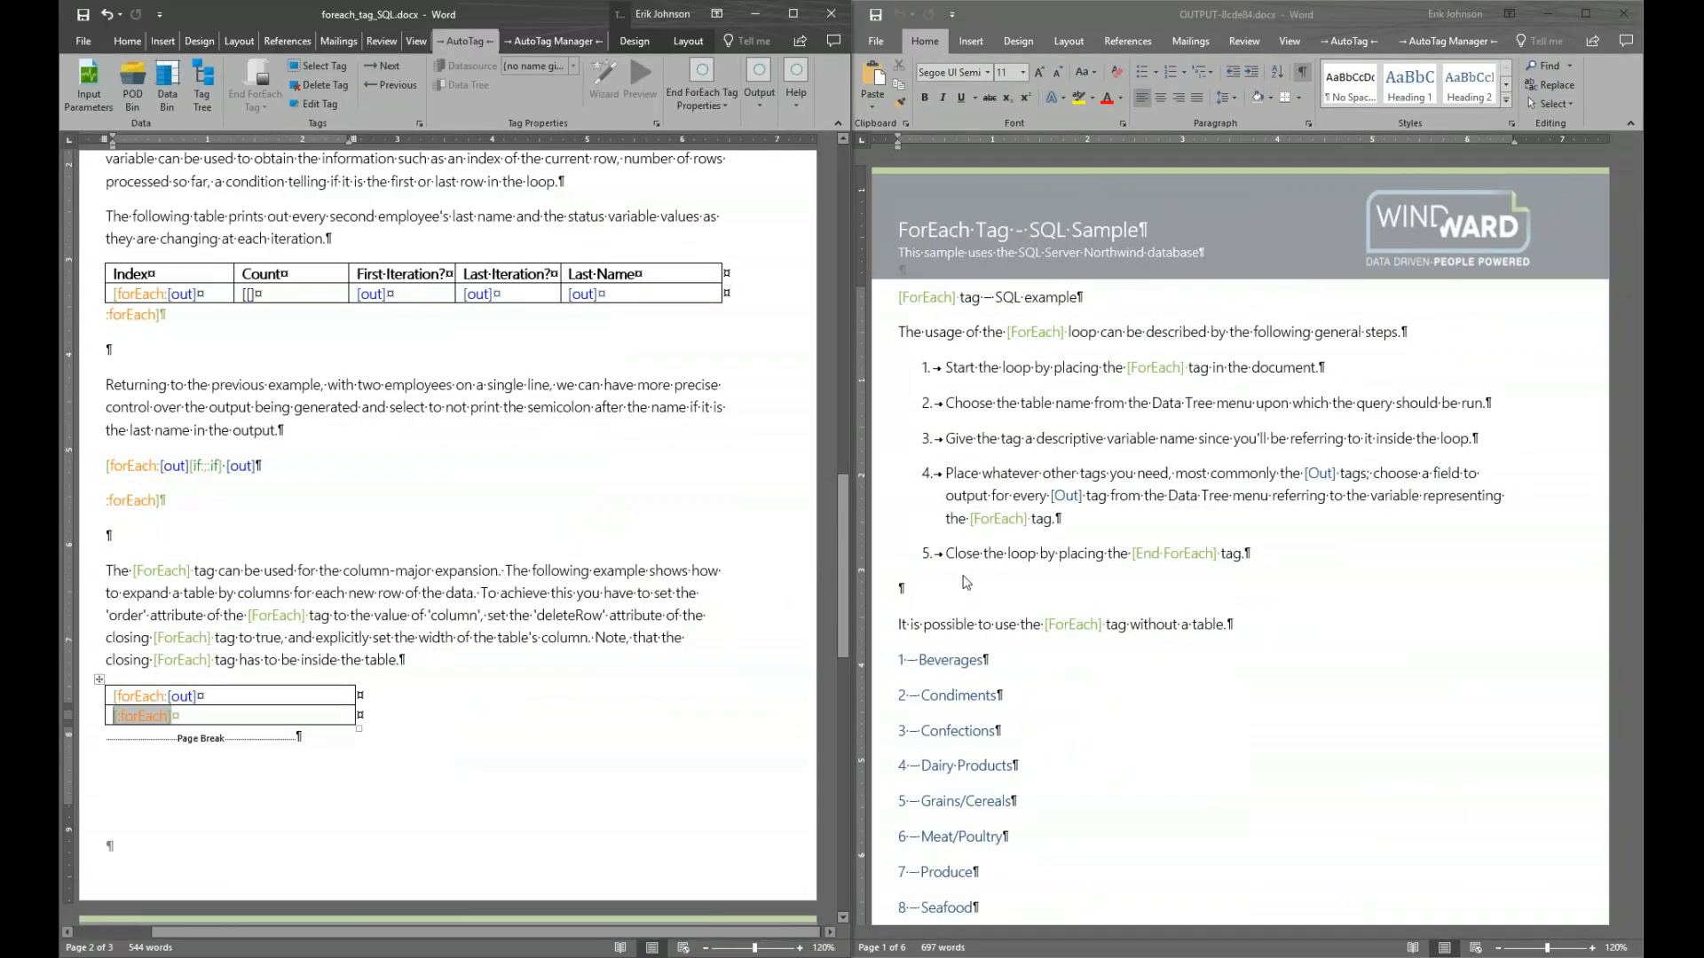
Scroll through the new output, then open the column-expansion table's forEach tag
scroll(1002, 591, "down", 1)
scroll(1002, 591, "down", 2)
scroll(1033, 617, "down", 3)
scroll(1038, 622, "down", 15)
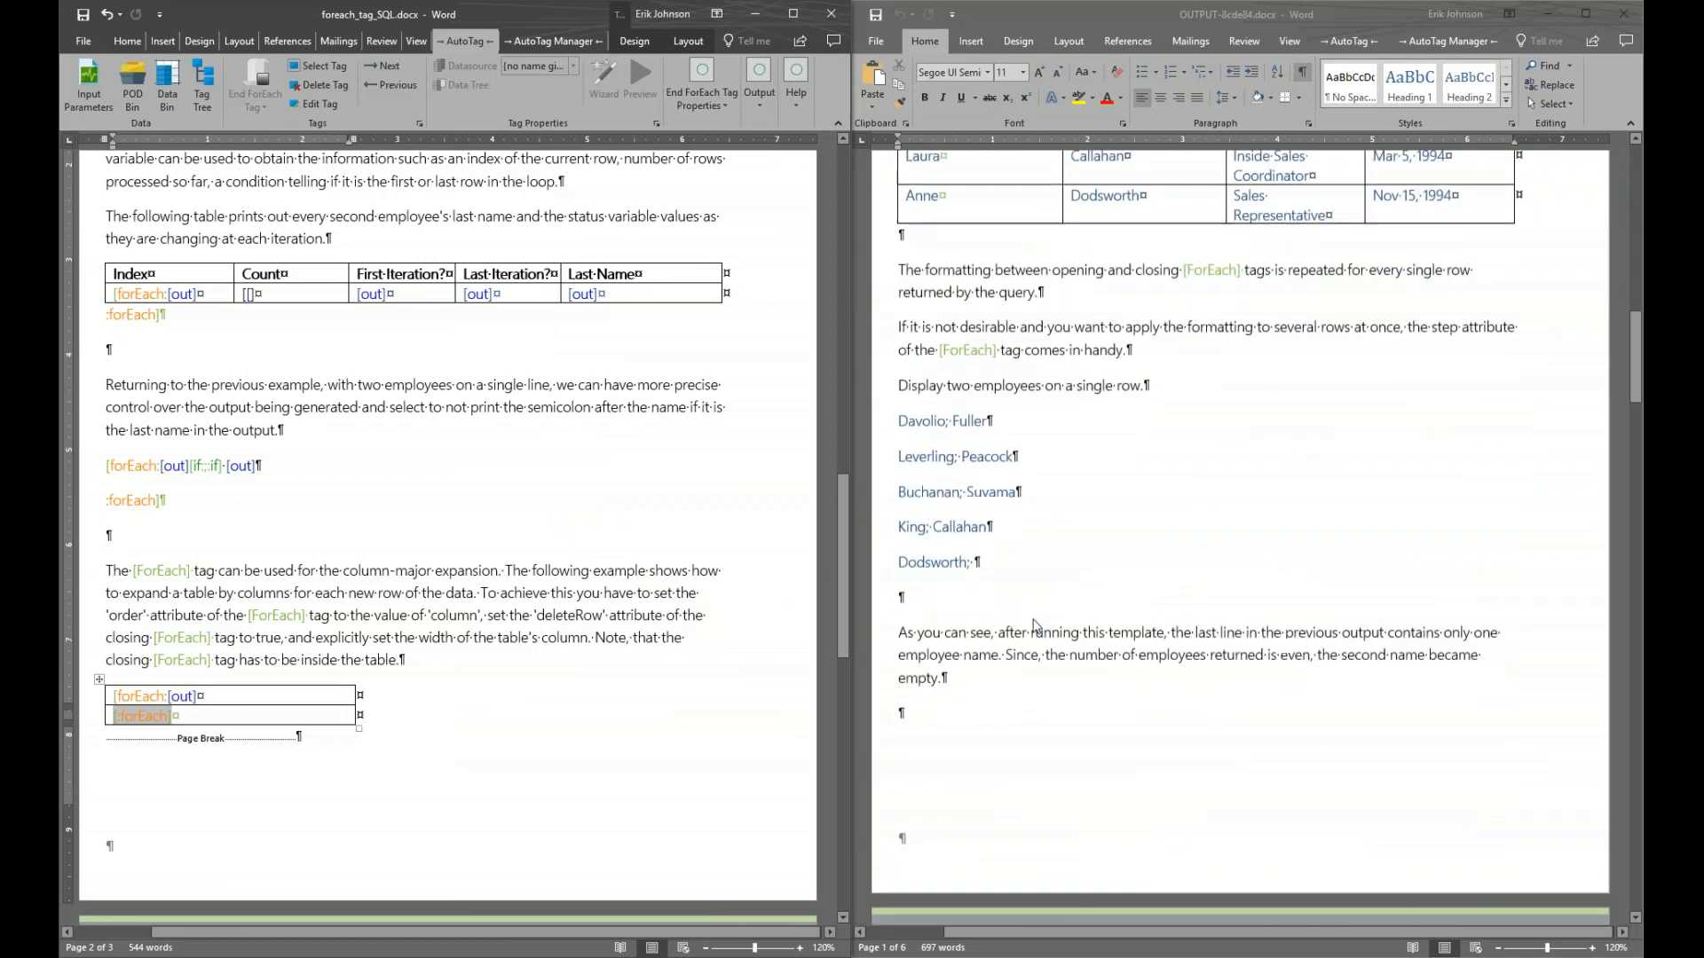
scroll(1036, 625, "down", 12)
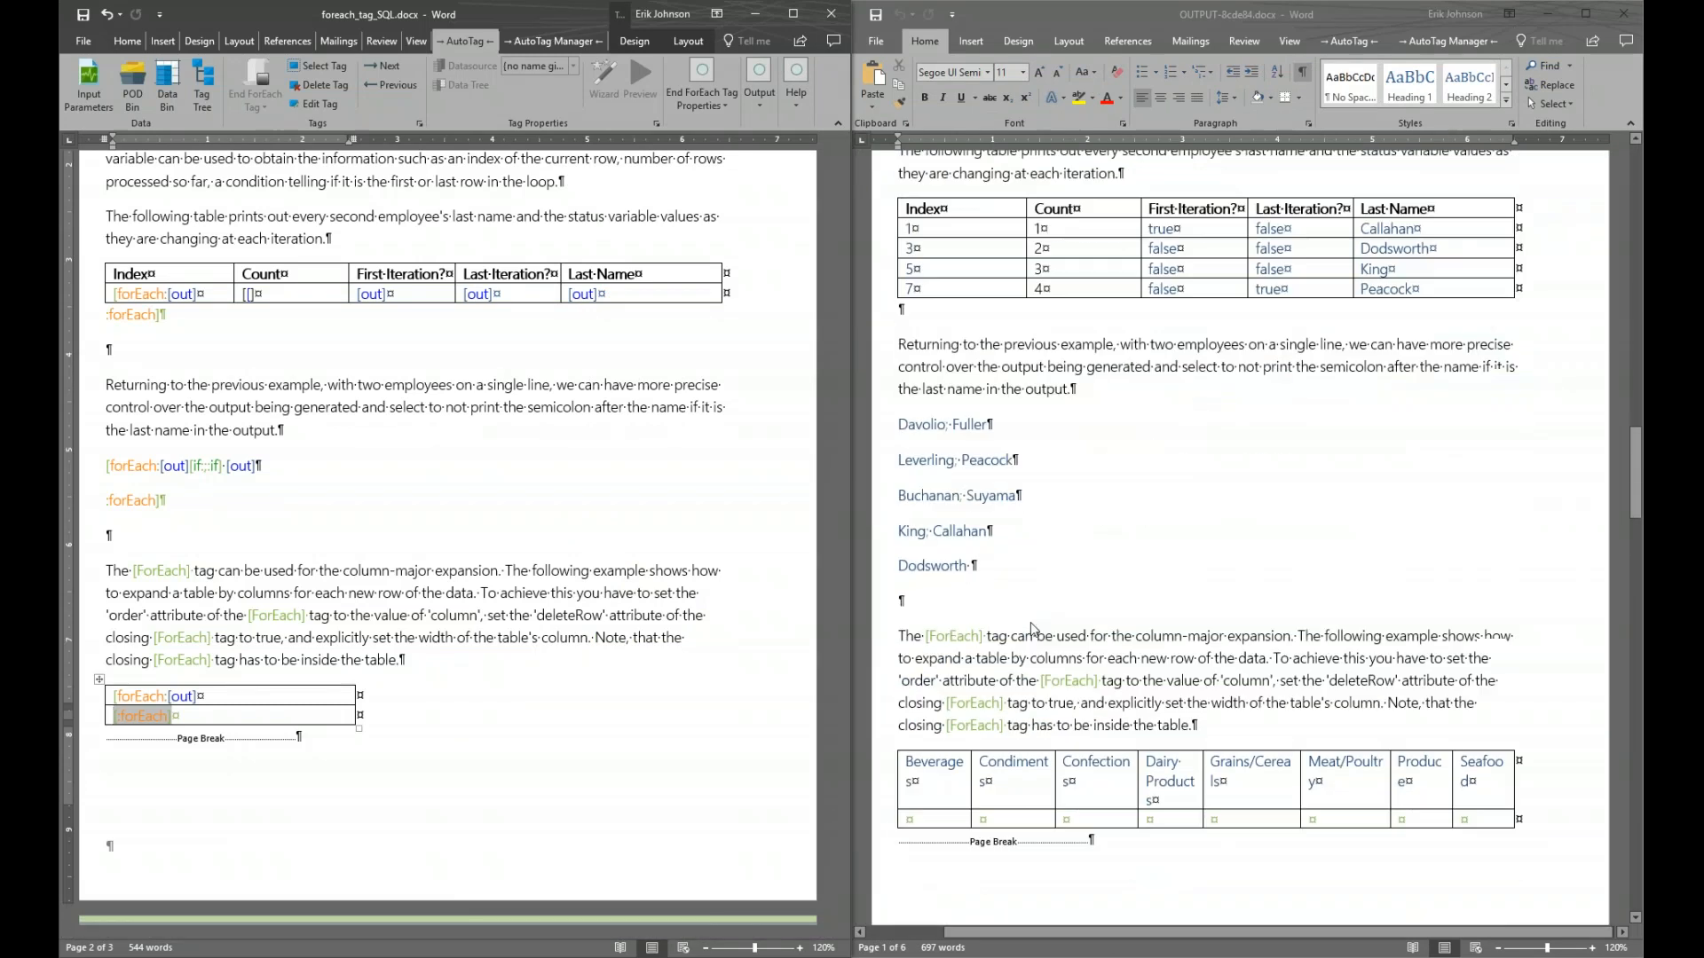
scroll(1032, 627, "down", 1)
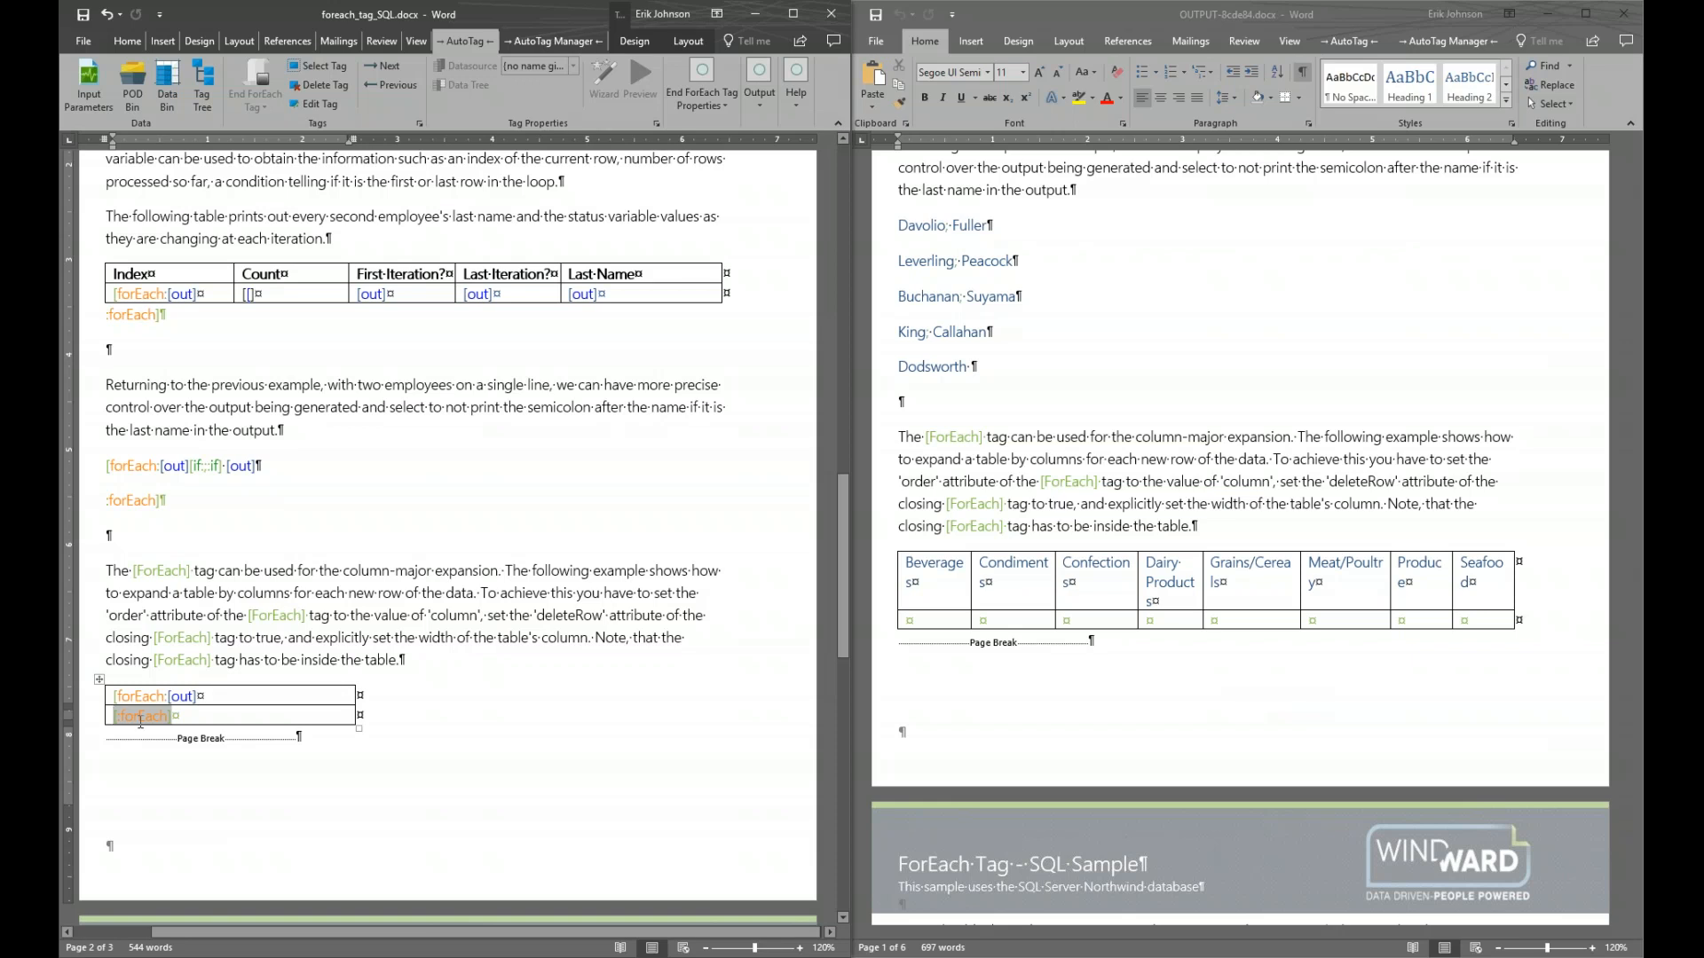
mouse_move(139, 716)
double_click(140, 697)
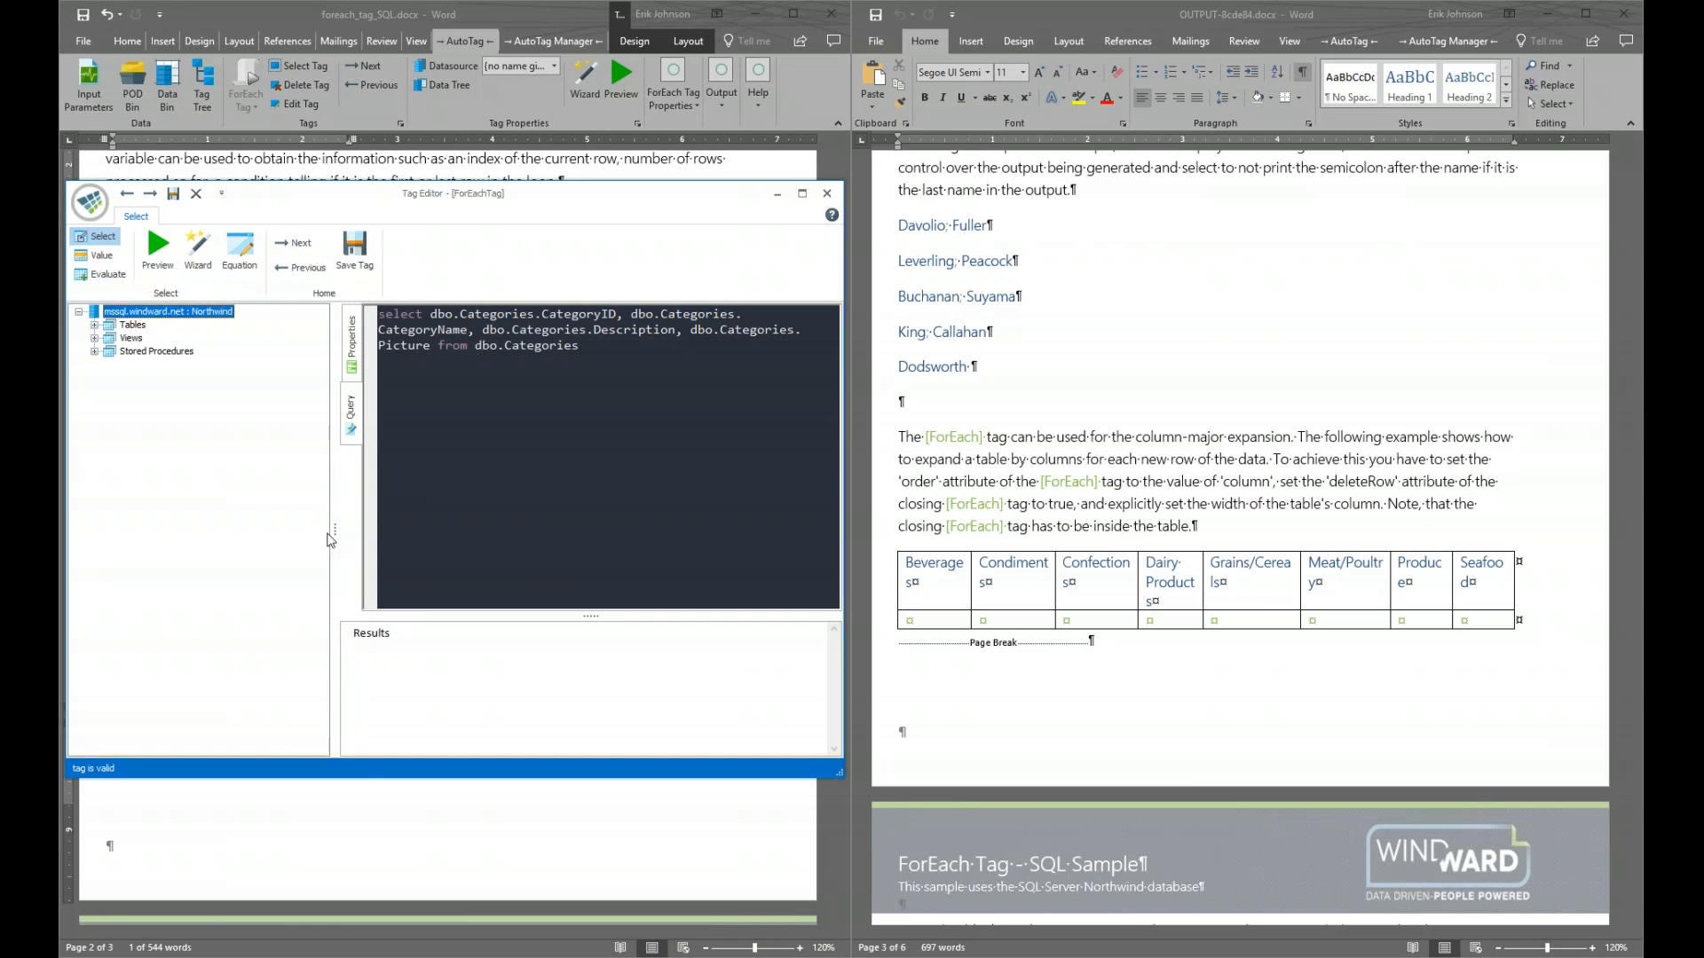
Center the forEach tag editor and preview its Categories query results
left_click_drag(589, 202, 956, 281)
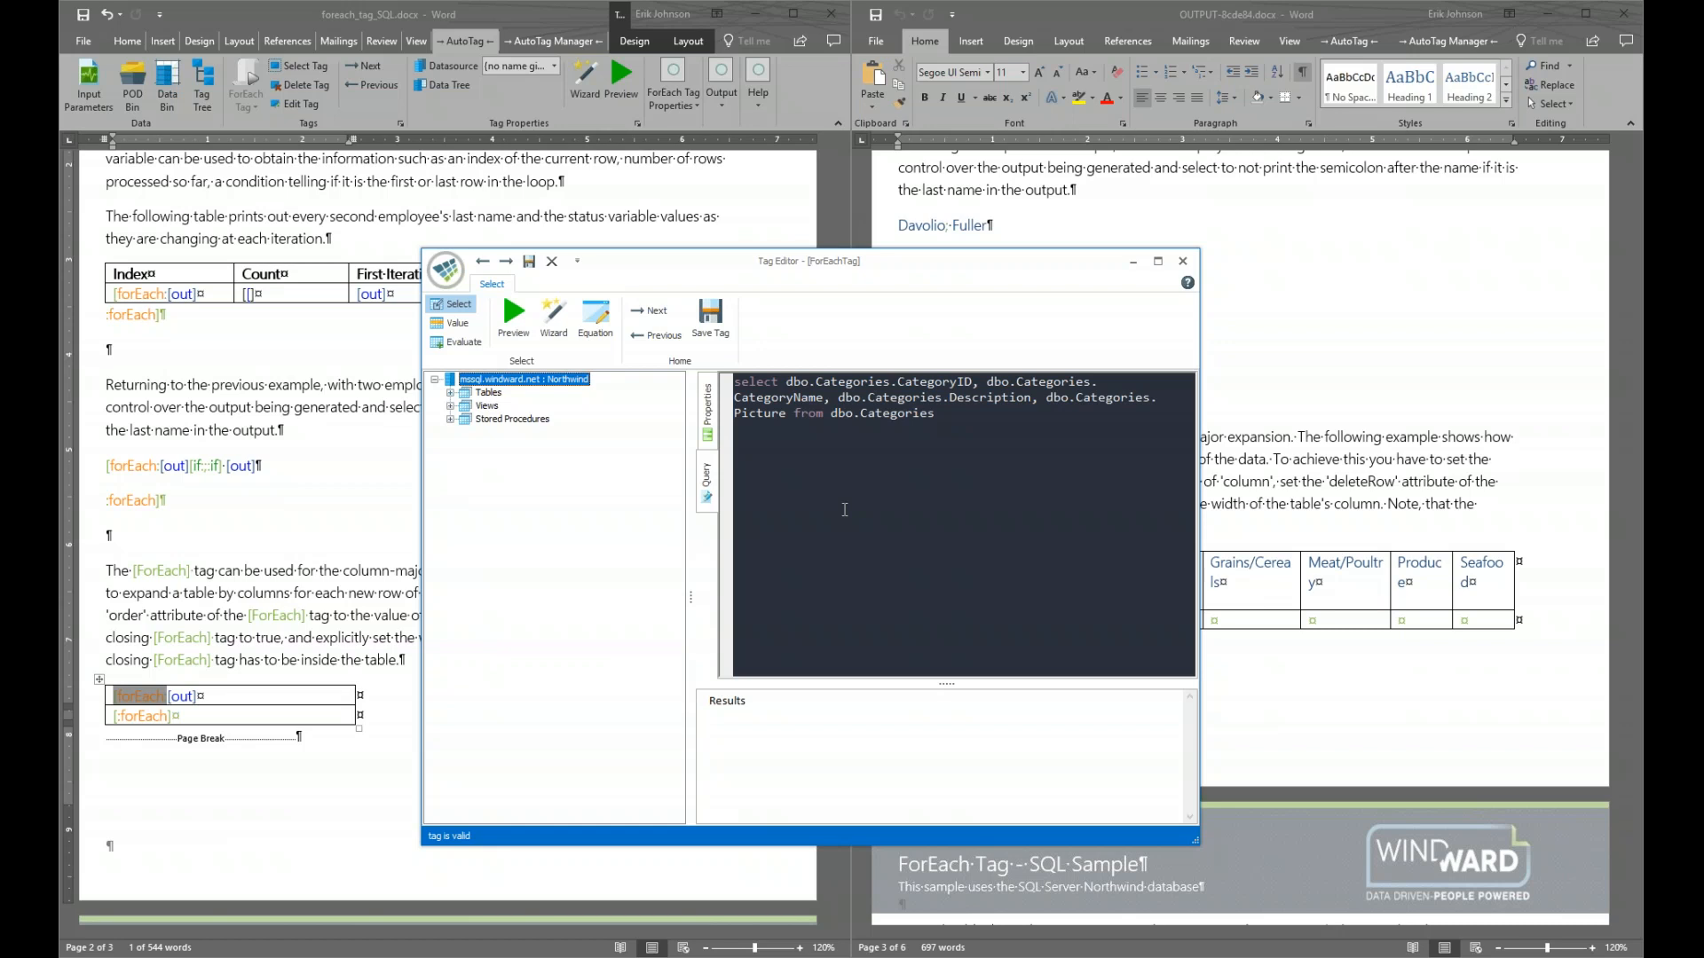
left_click(515, 317)
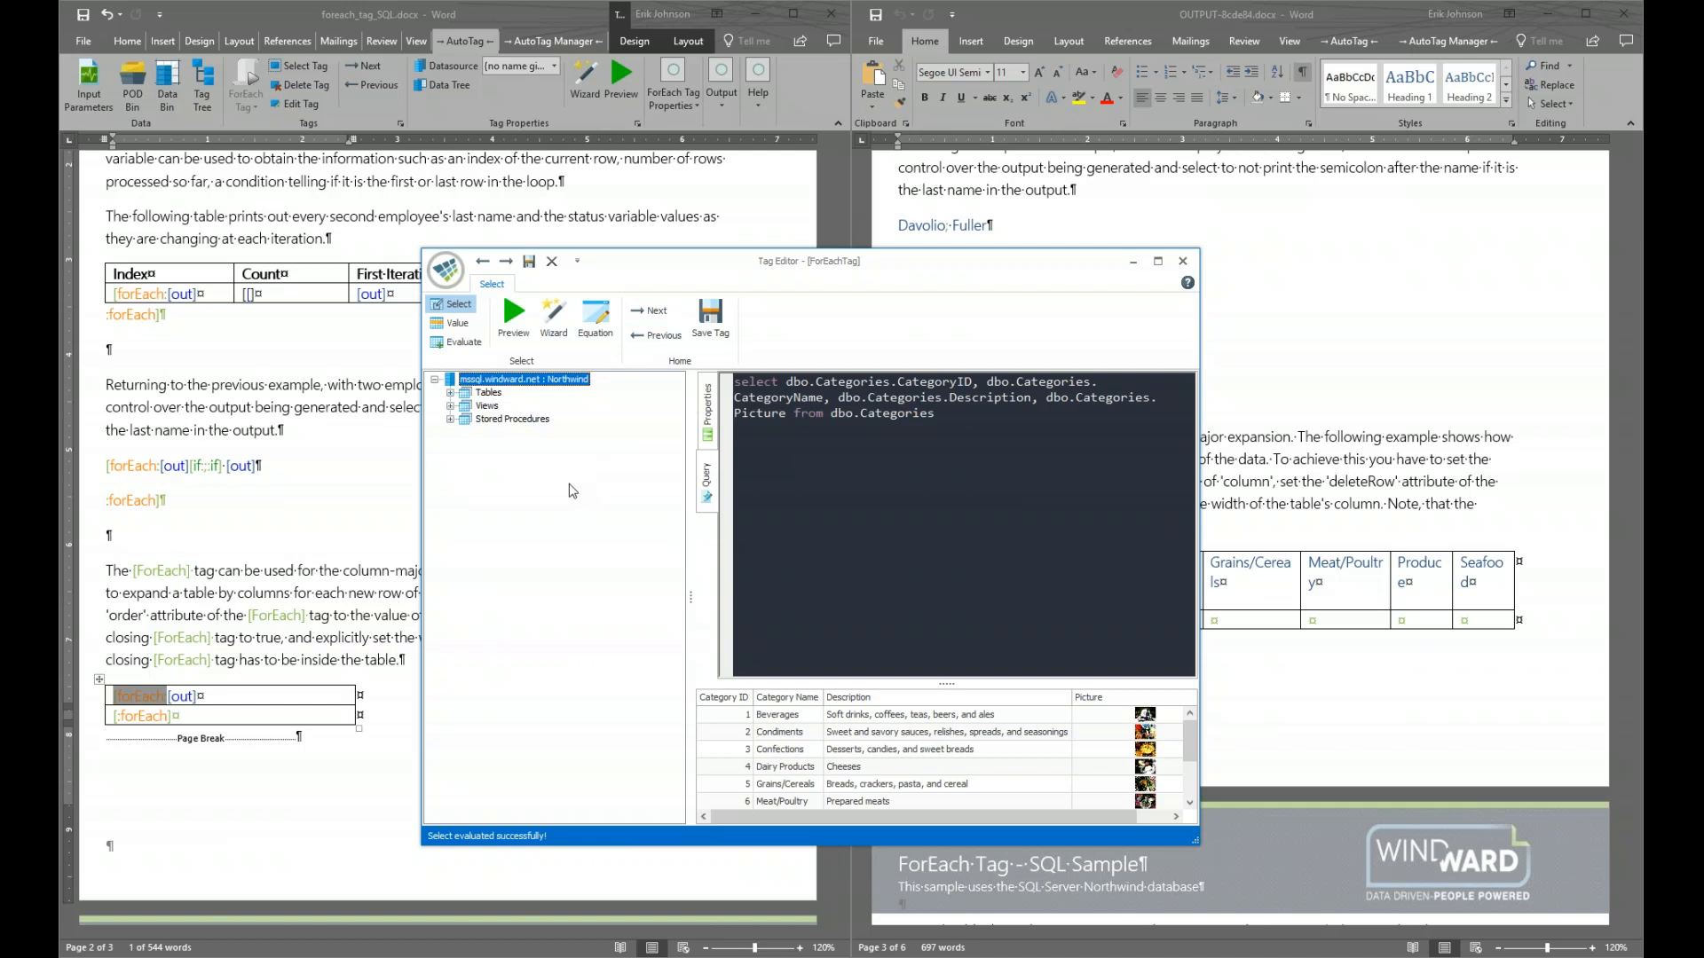
Expand and collapse the Tables, Views and Stored Procedures lists in the tag editor
left_click(450, 392)
left_click(450, 392)
left_click(450, 405)
left_click(450, 405)
left_click(450, 419)
left_click(450, 419)
Switch the query text to the Plain colour scheme and show the tag's properties
left_click(707, 481)
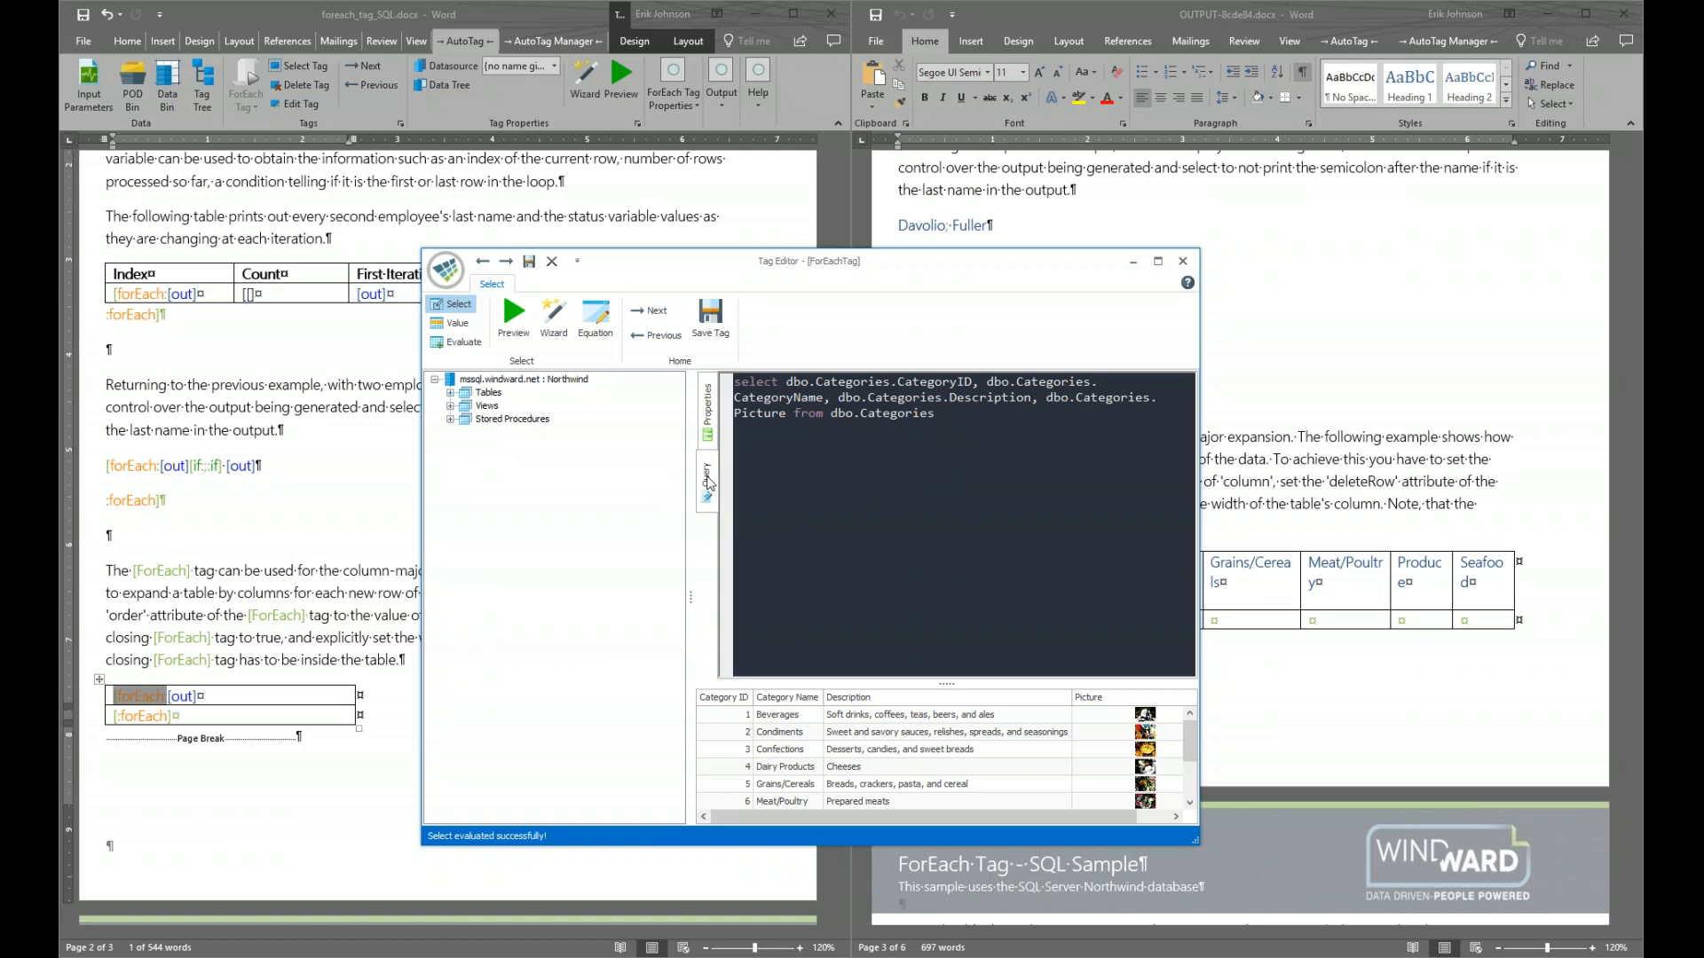
right_click(893, 504)
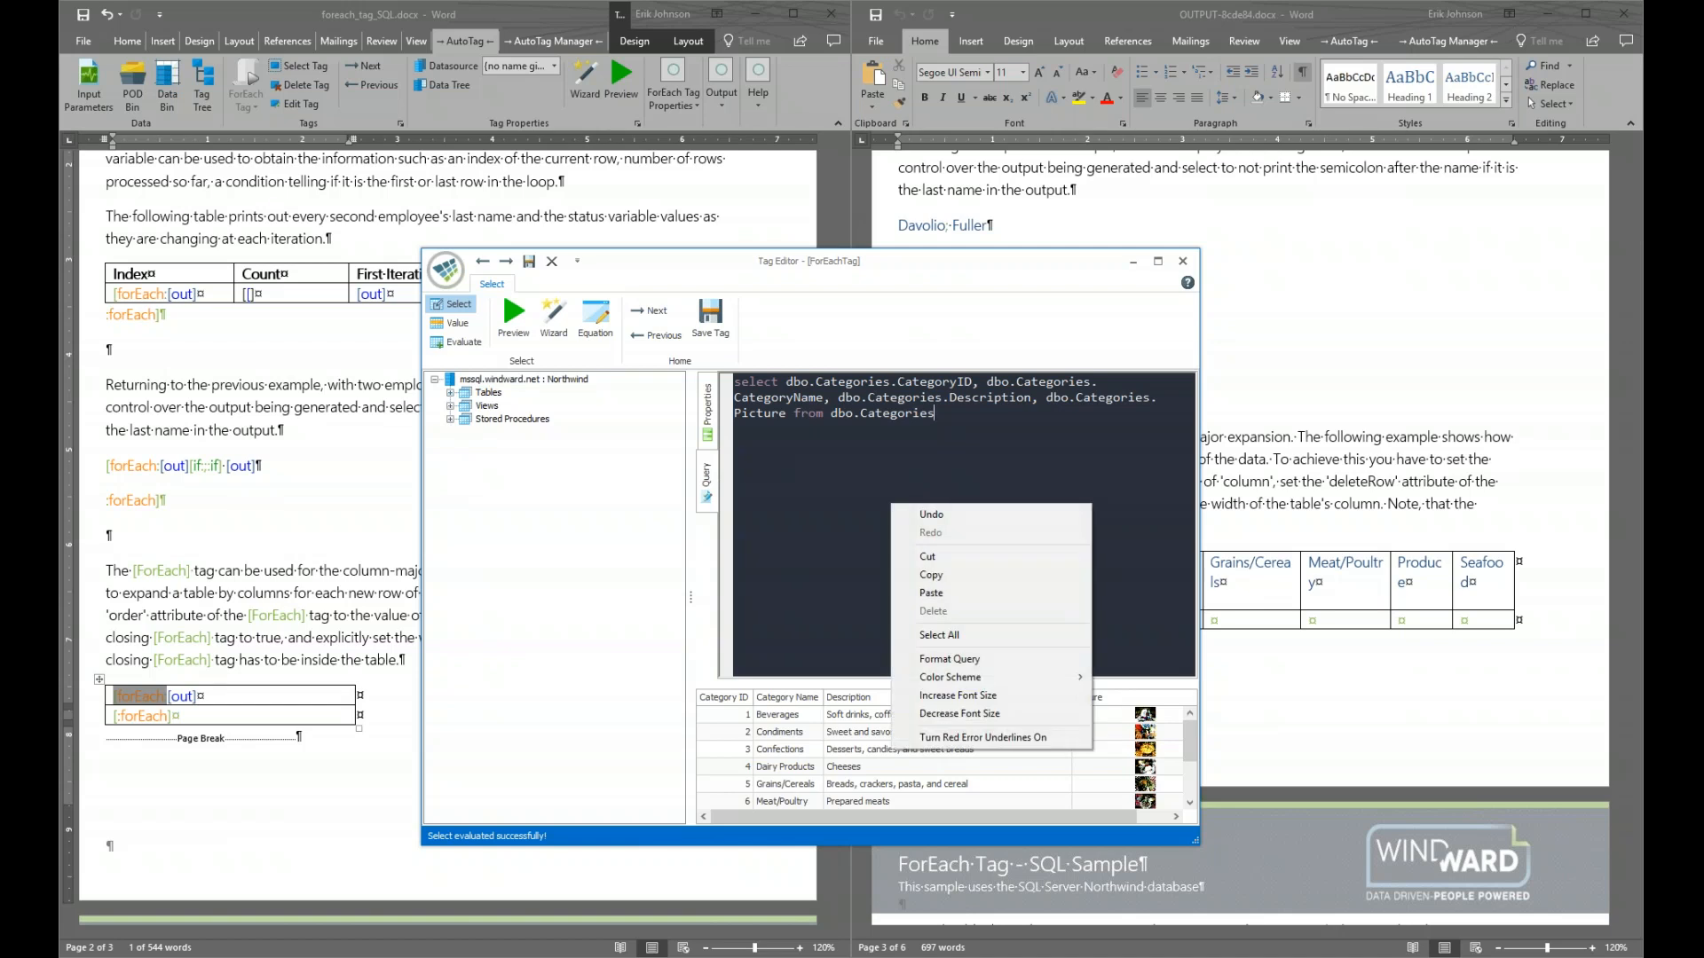
mouse_move(984, 673)
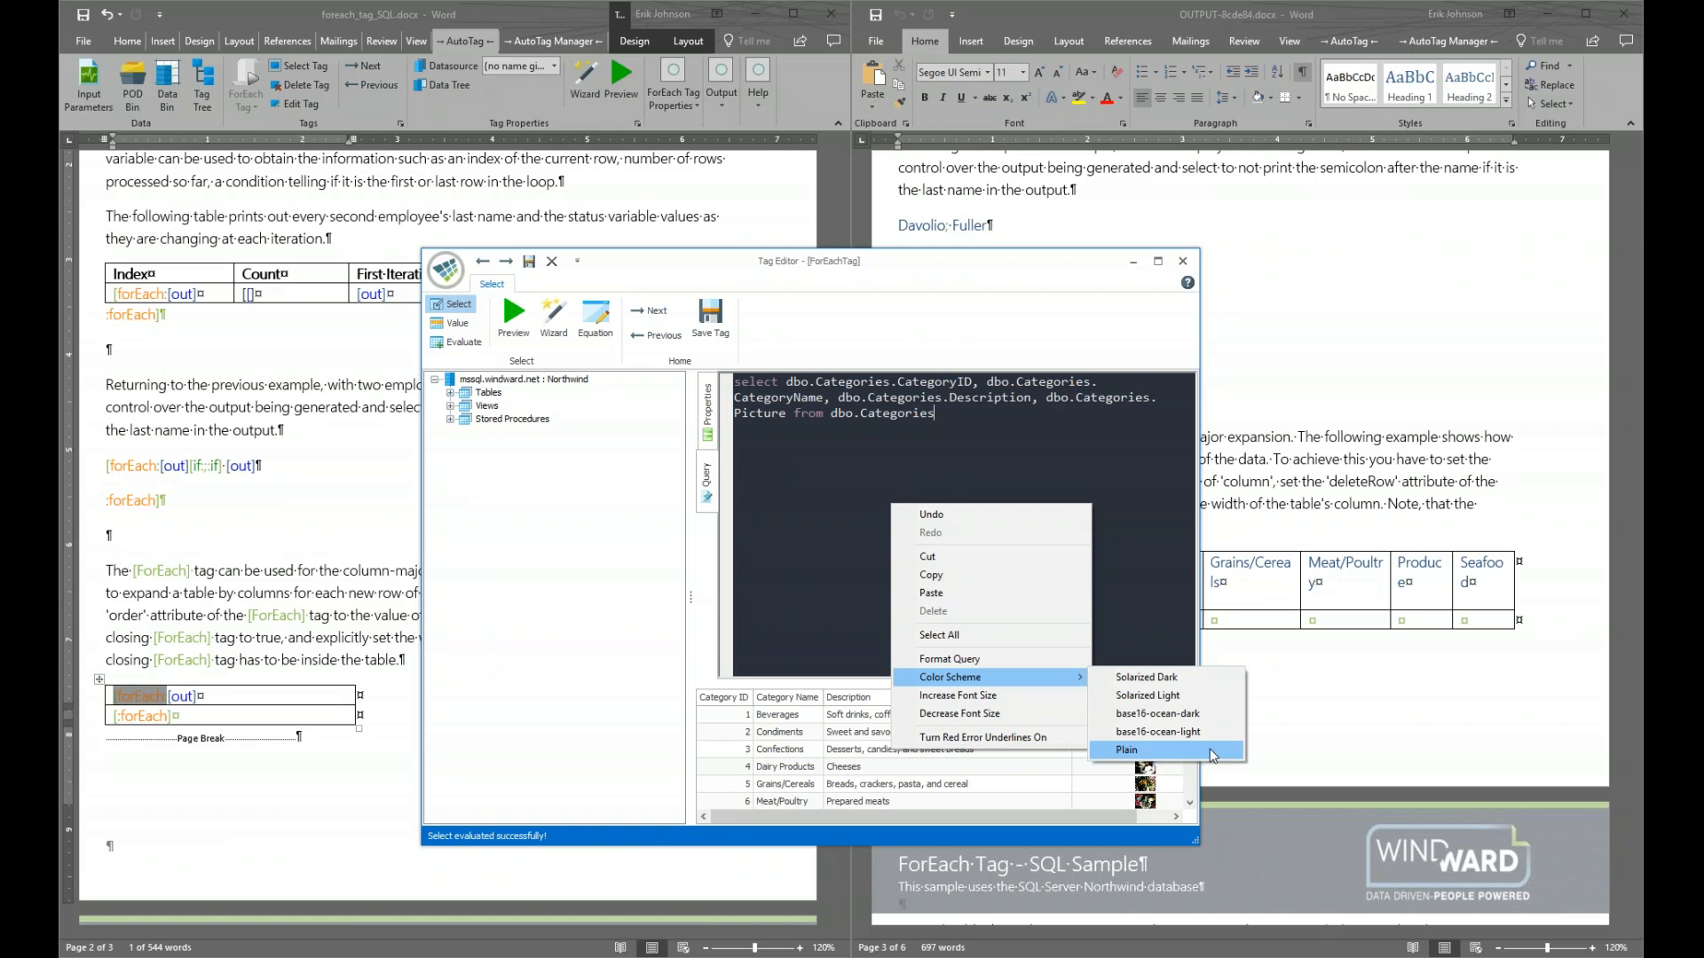
left_click(1184, 748)
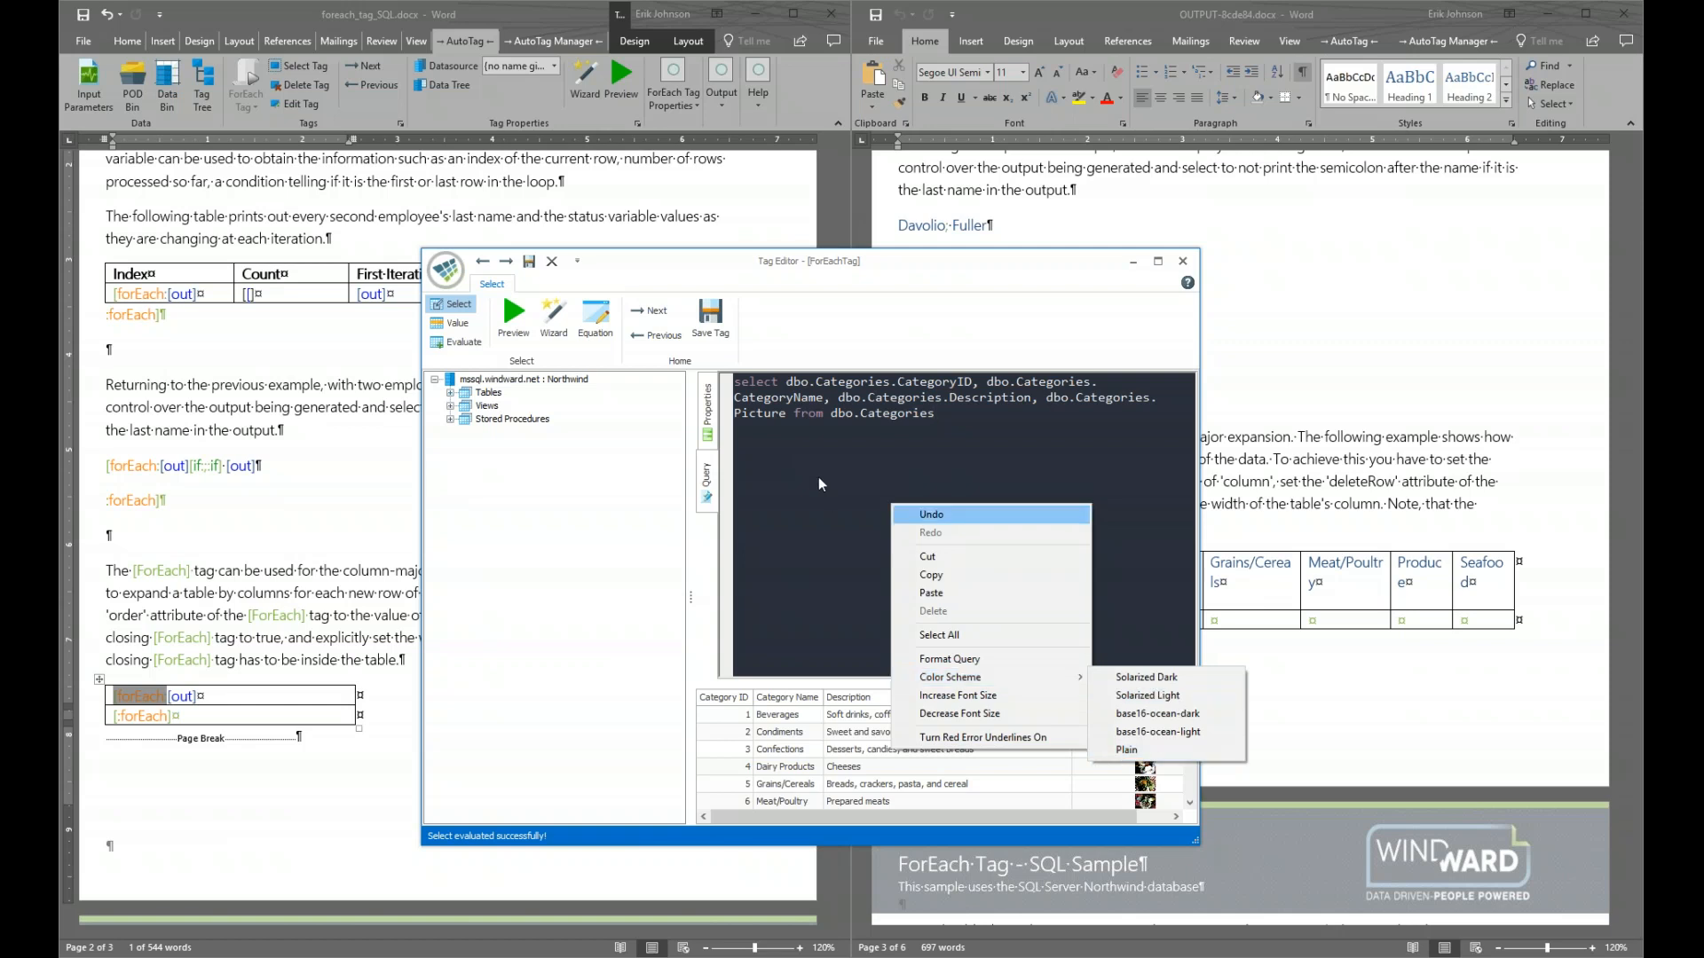
left_click(707, 417)
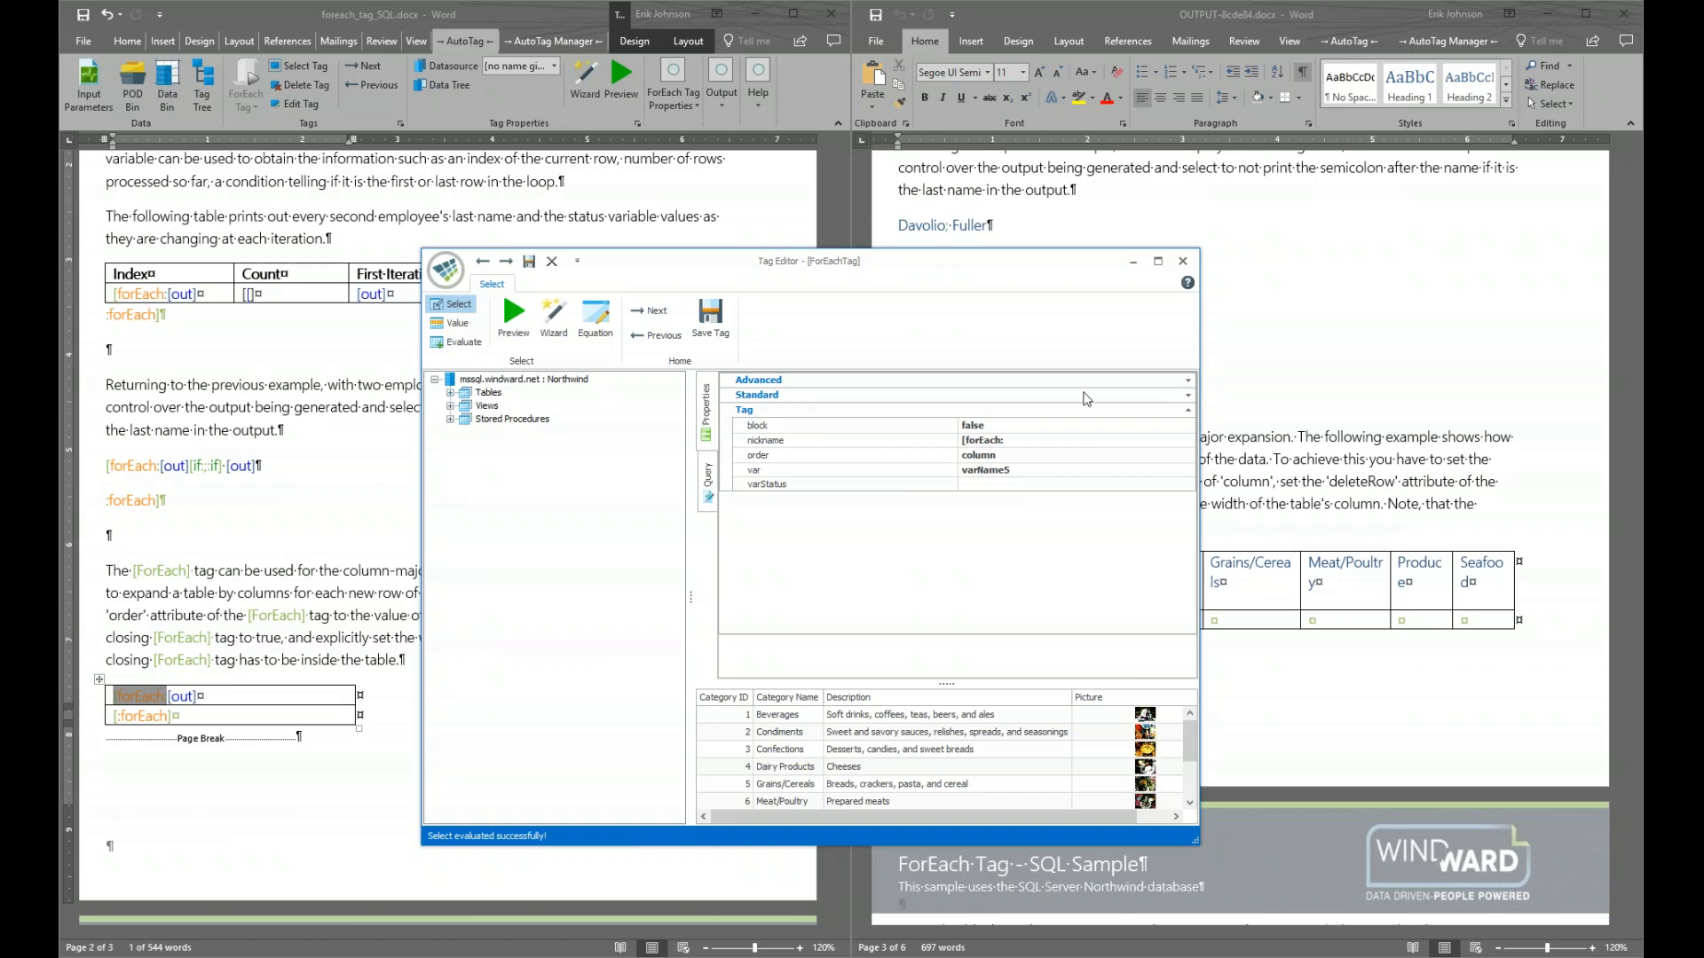
Review the Advanced and Standard property groups, keep order set to column, and save the forEach tag
left_click(1189, 381)
left_click(1190, 382)
left_click(1188, 397)
left_click(1188, 396)
left_click(808, 458)
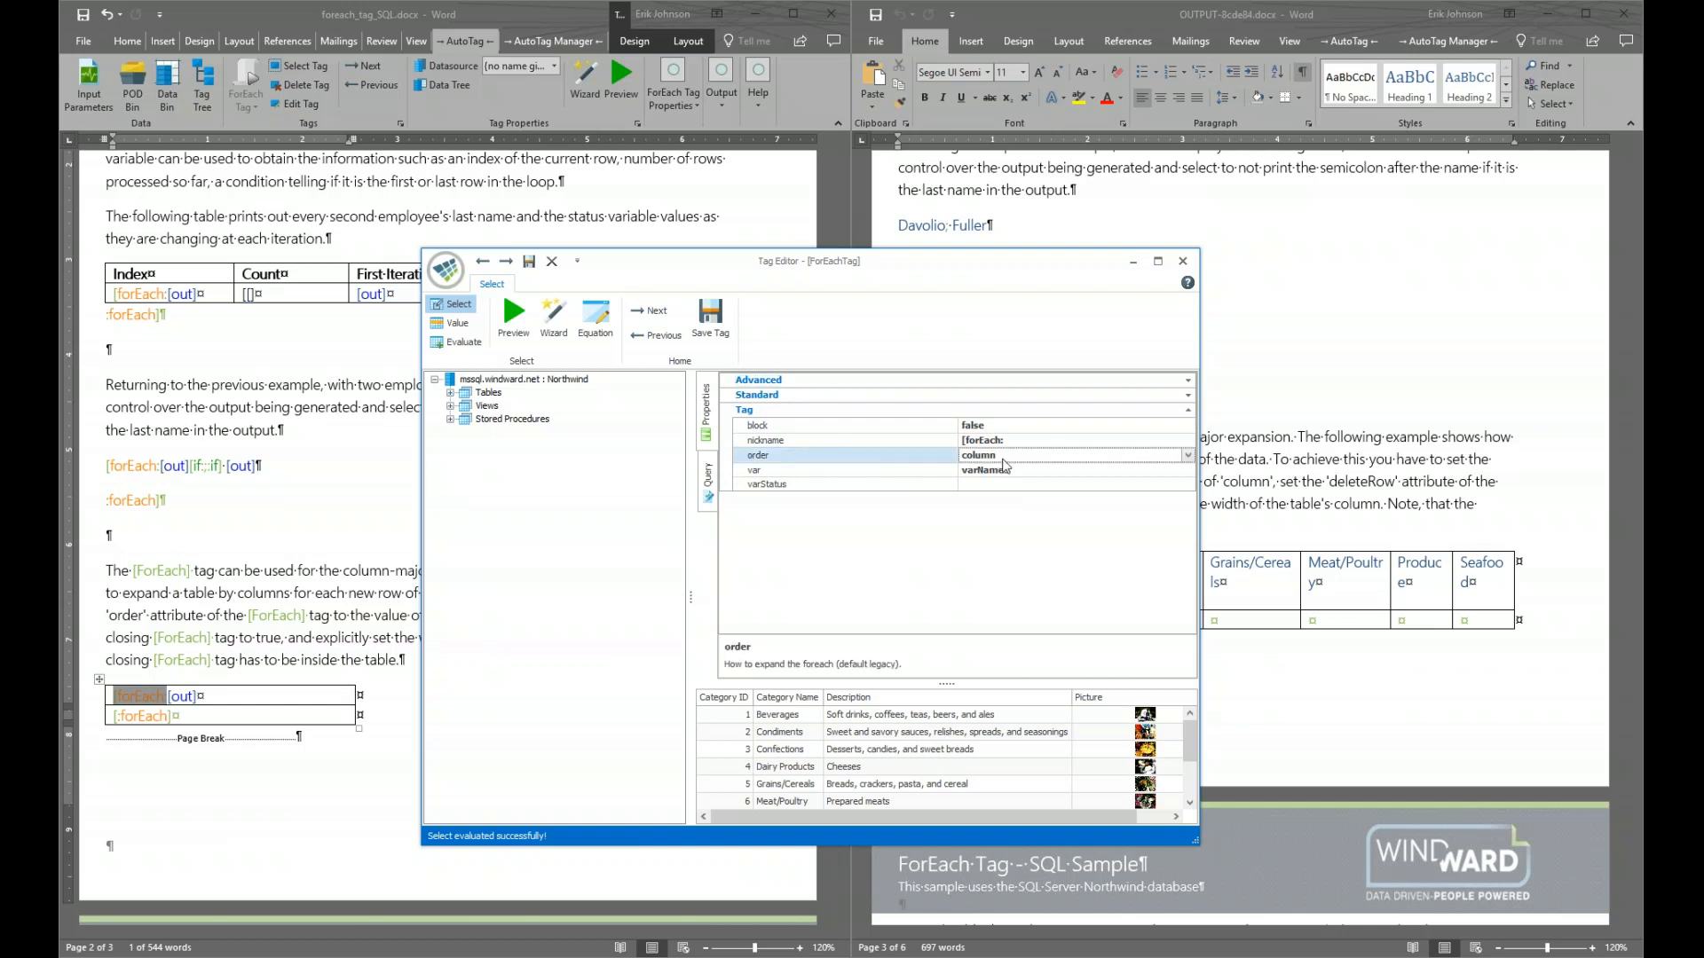
left_click(1187, 456)
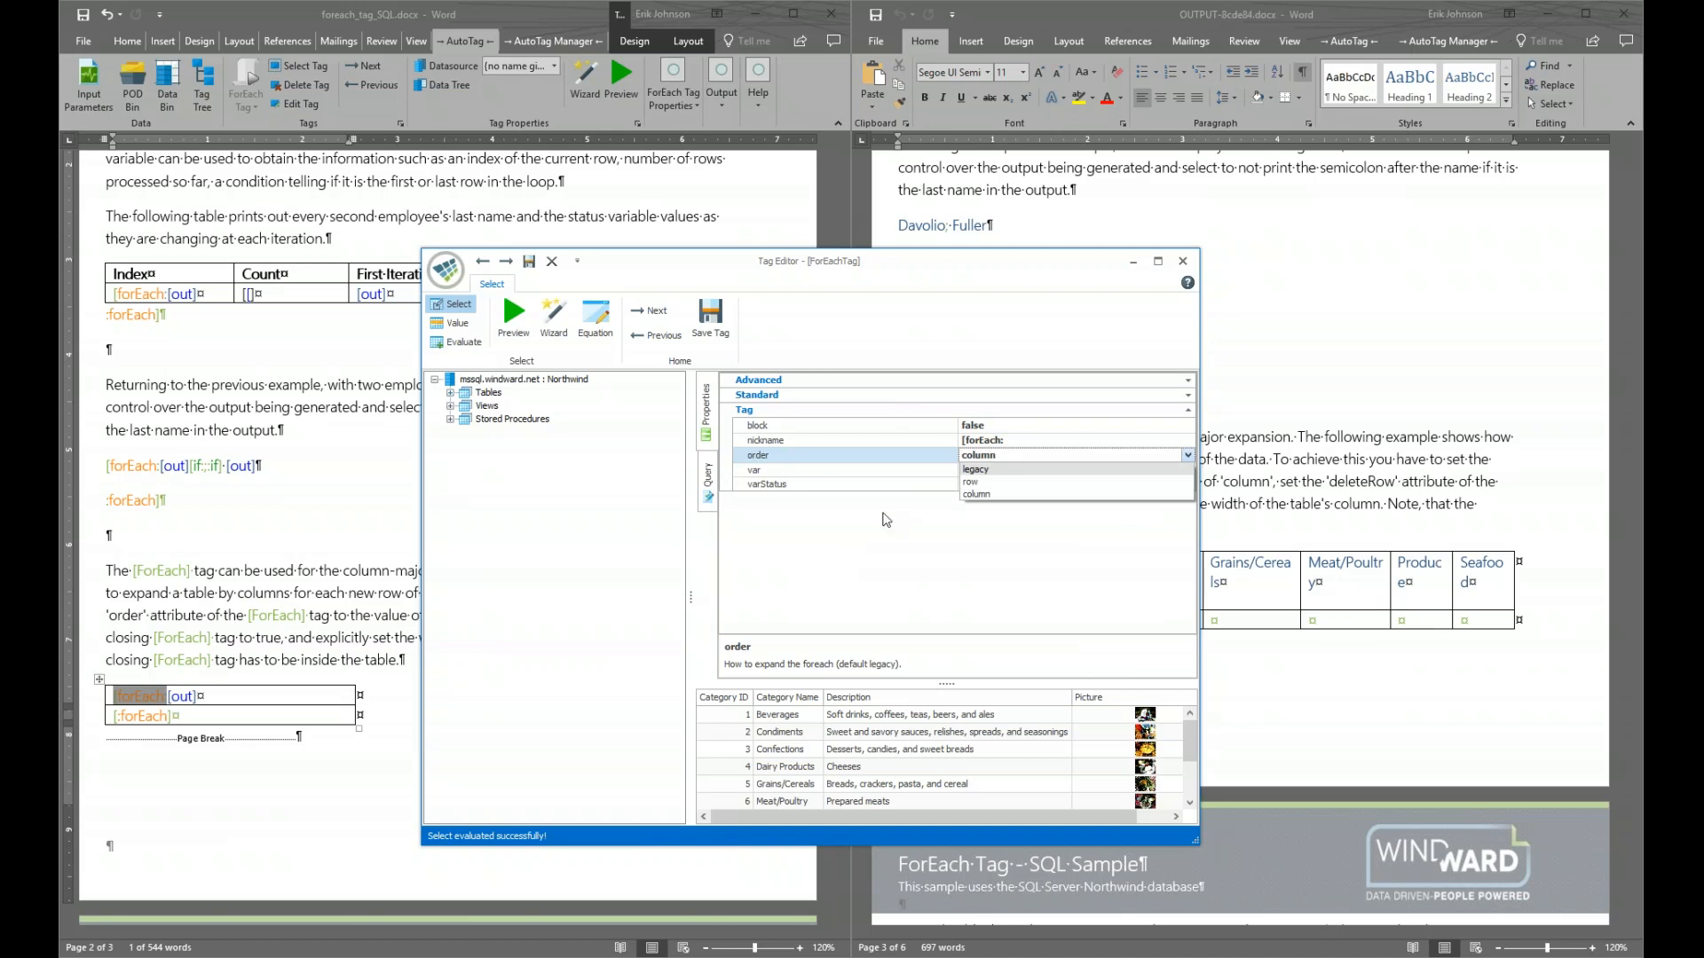
left_click(1010, 496)
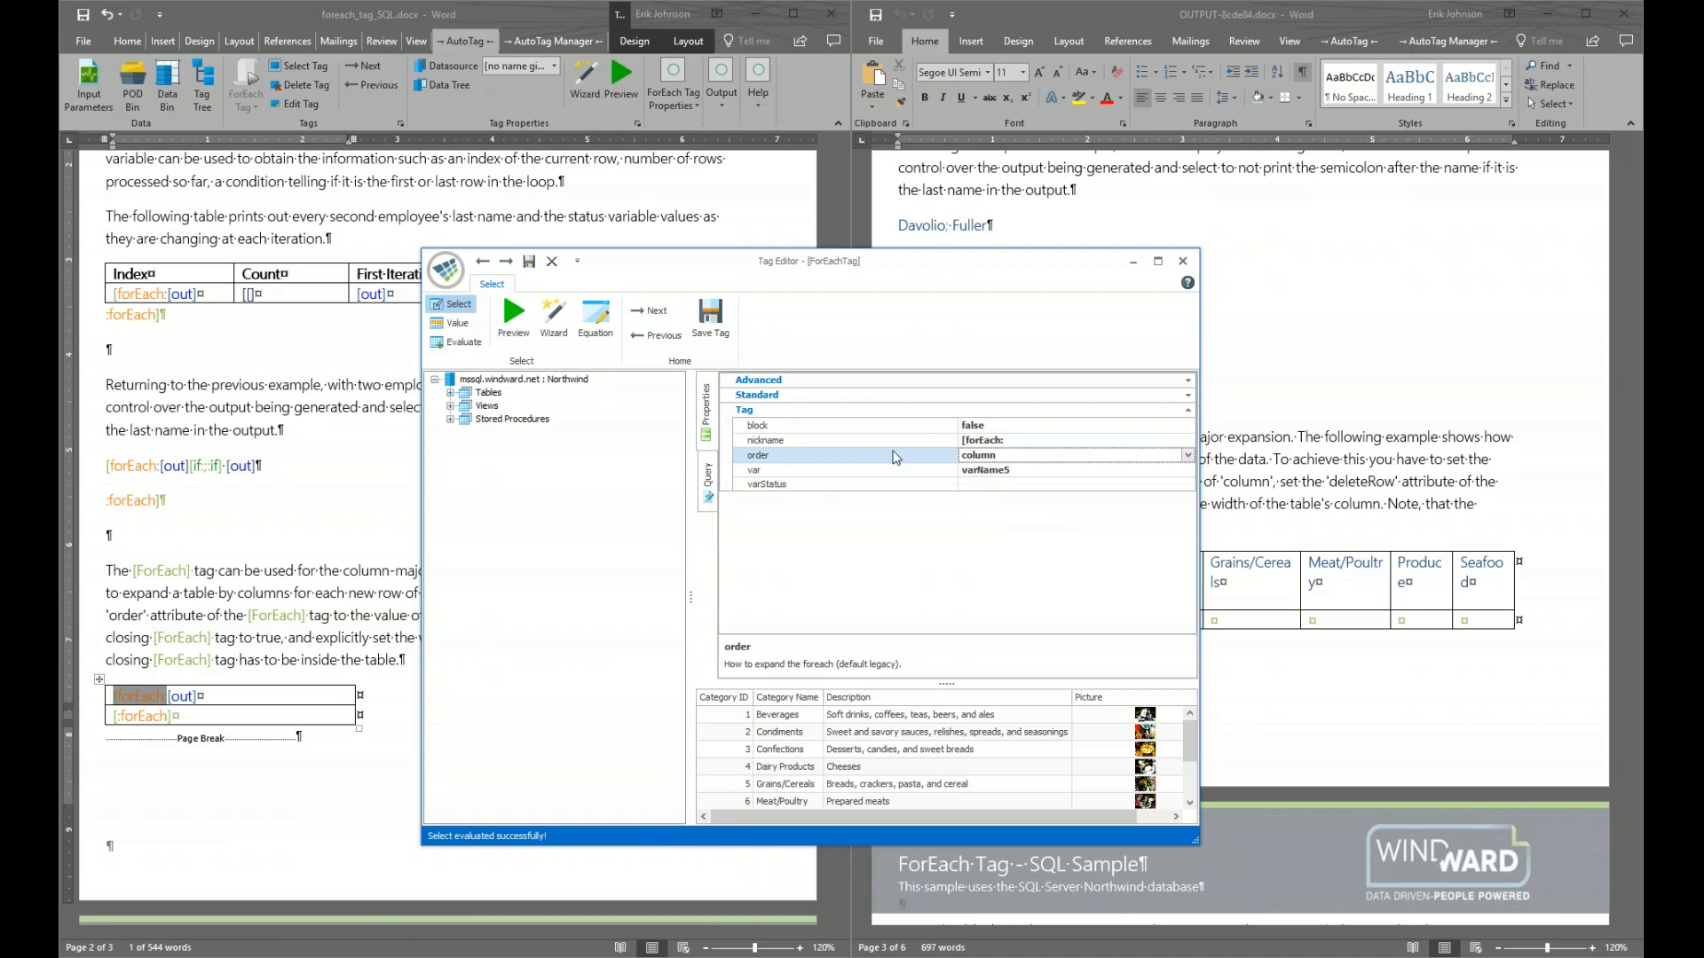
left_click(711, 318)
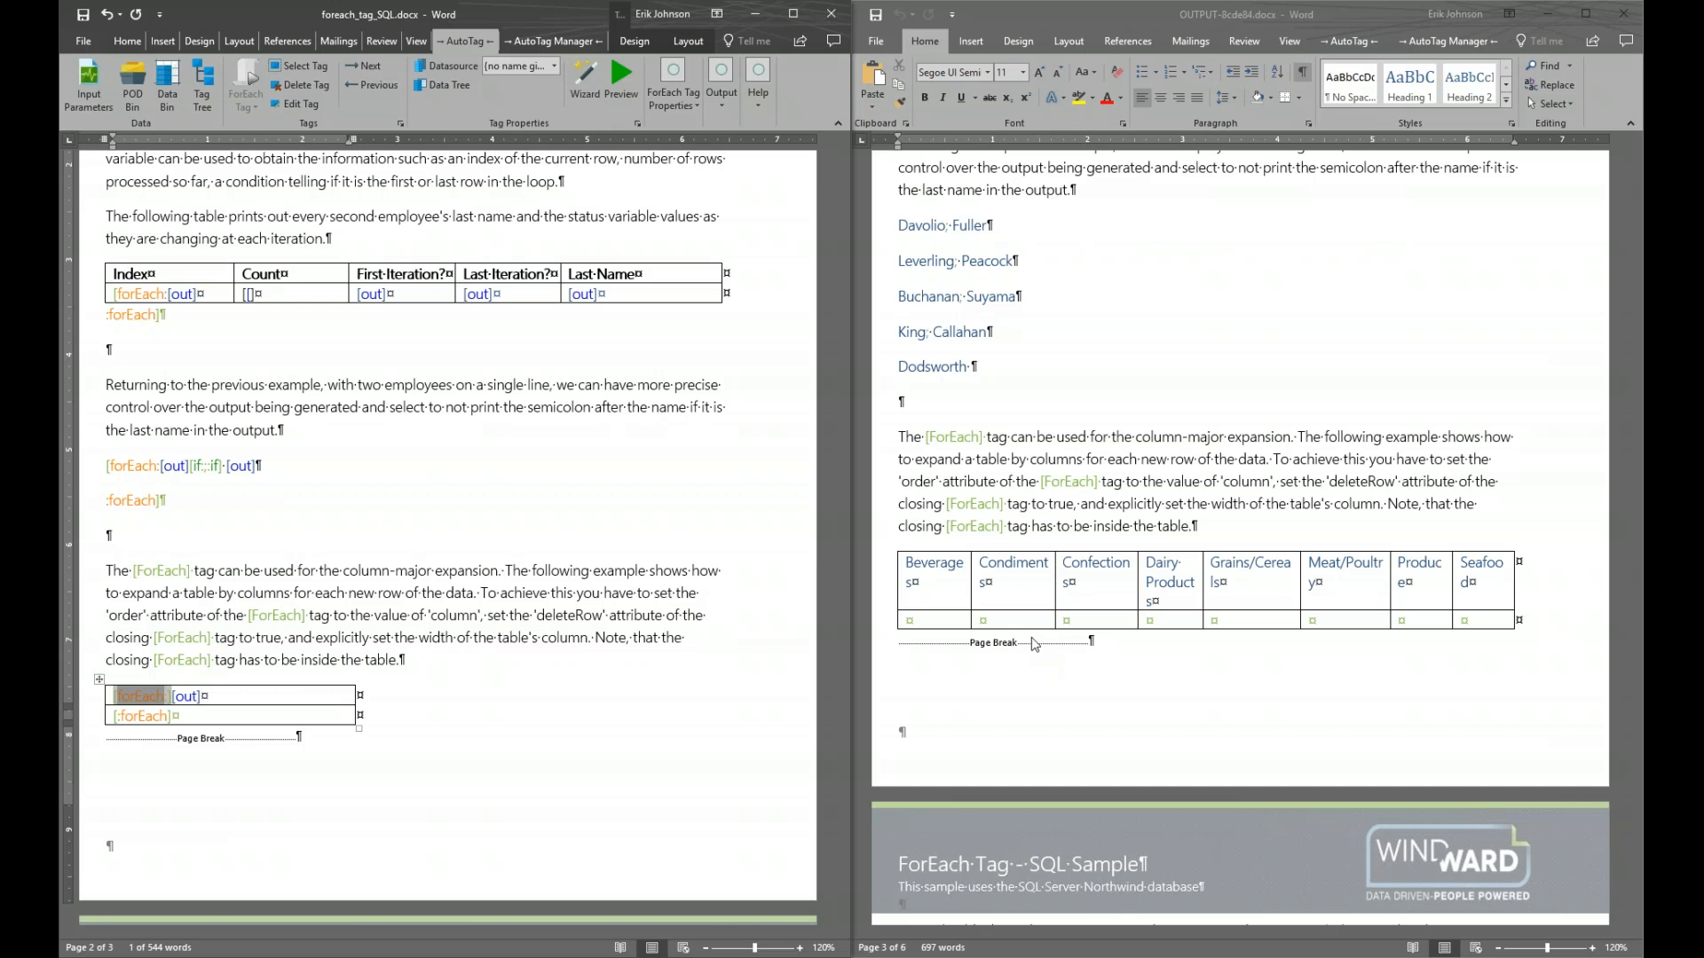
Close the output document and maximize the template window
left_click(1624, 13)
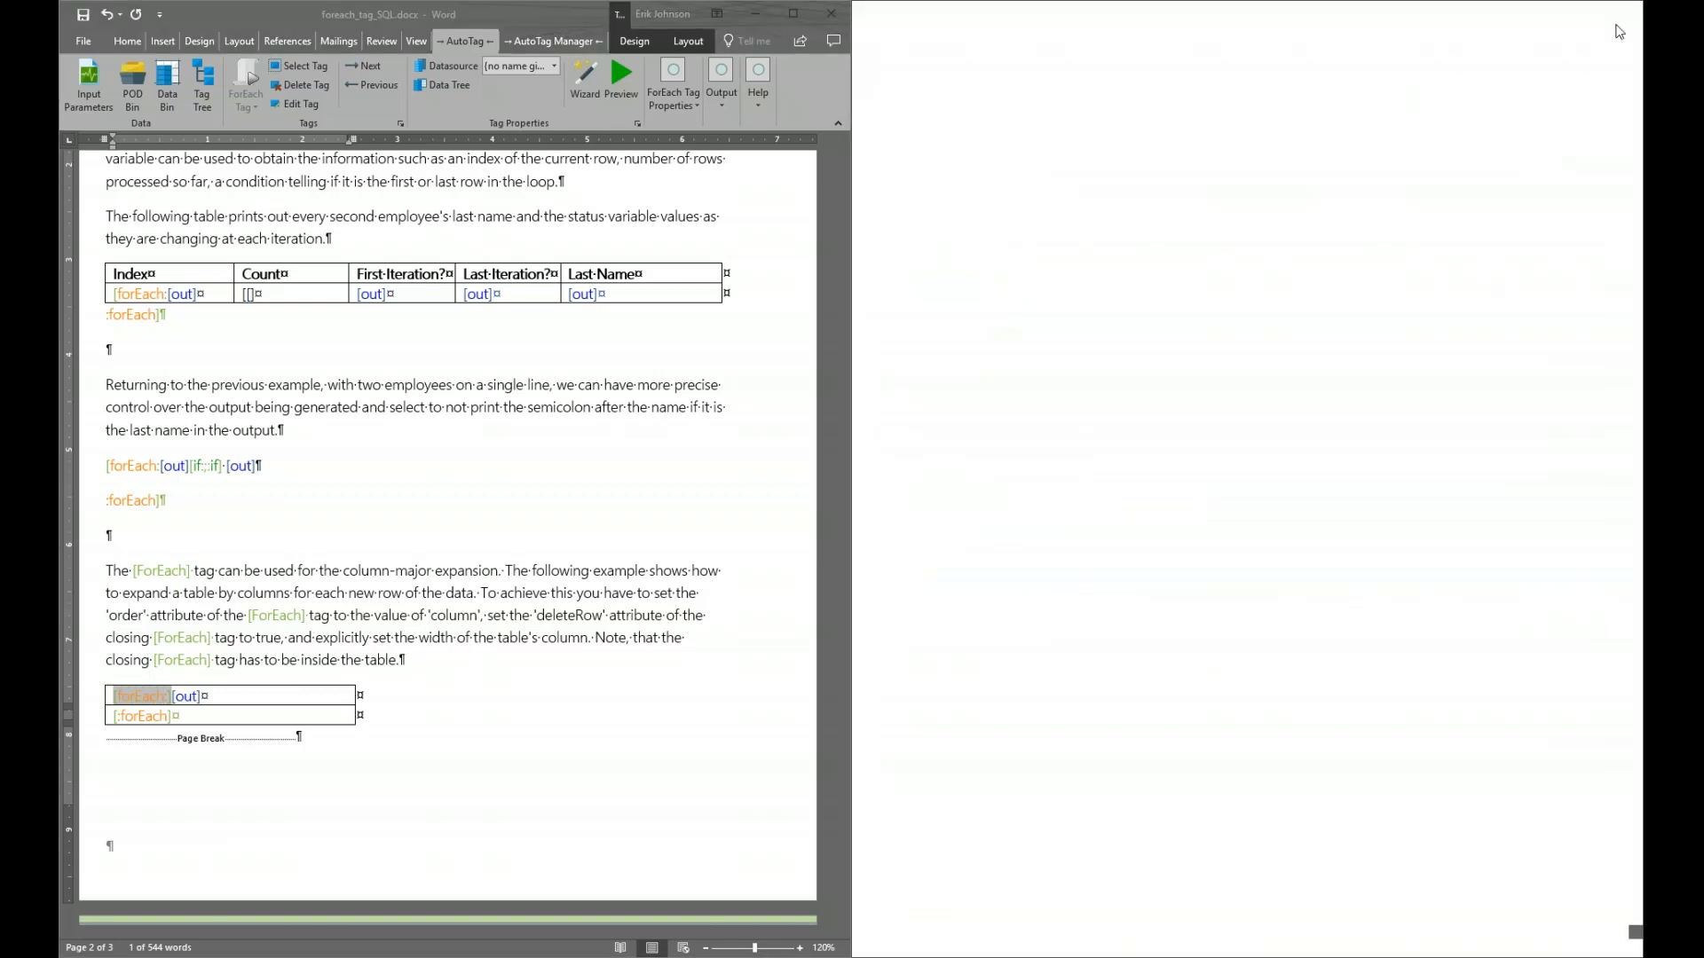
left_click(148, 717)
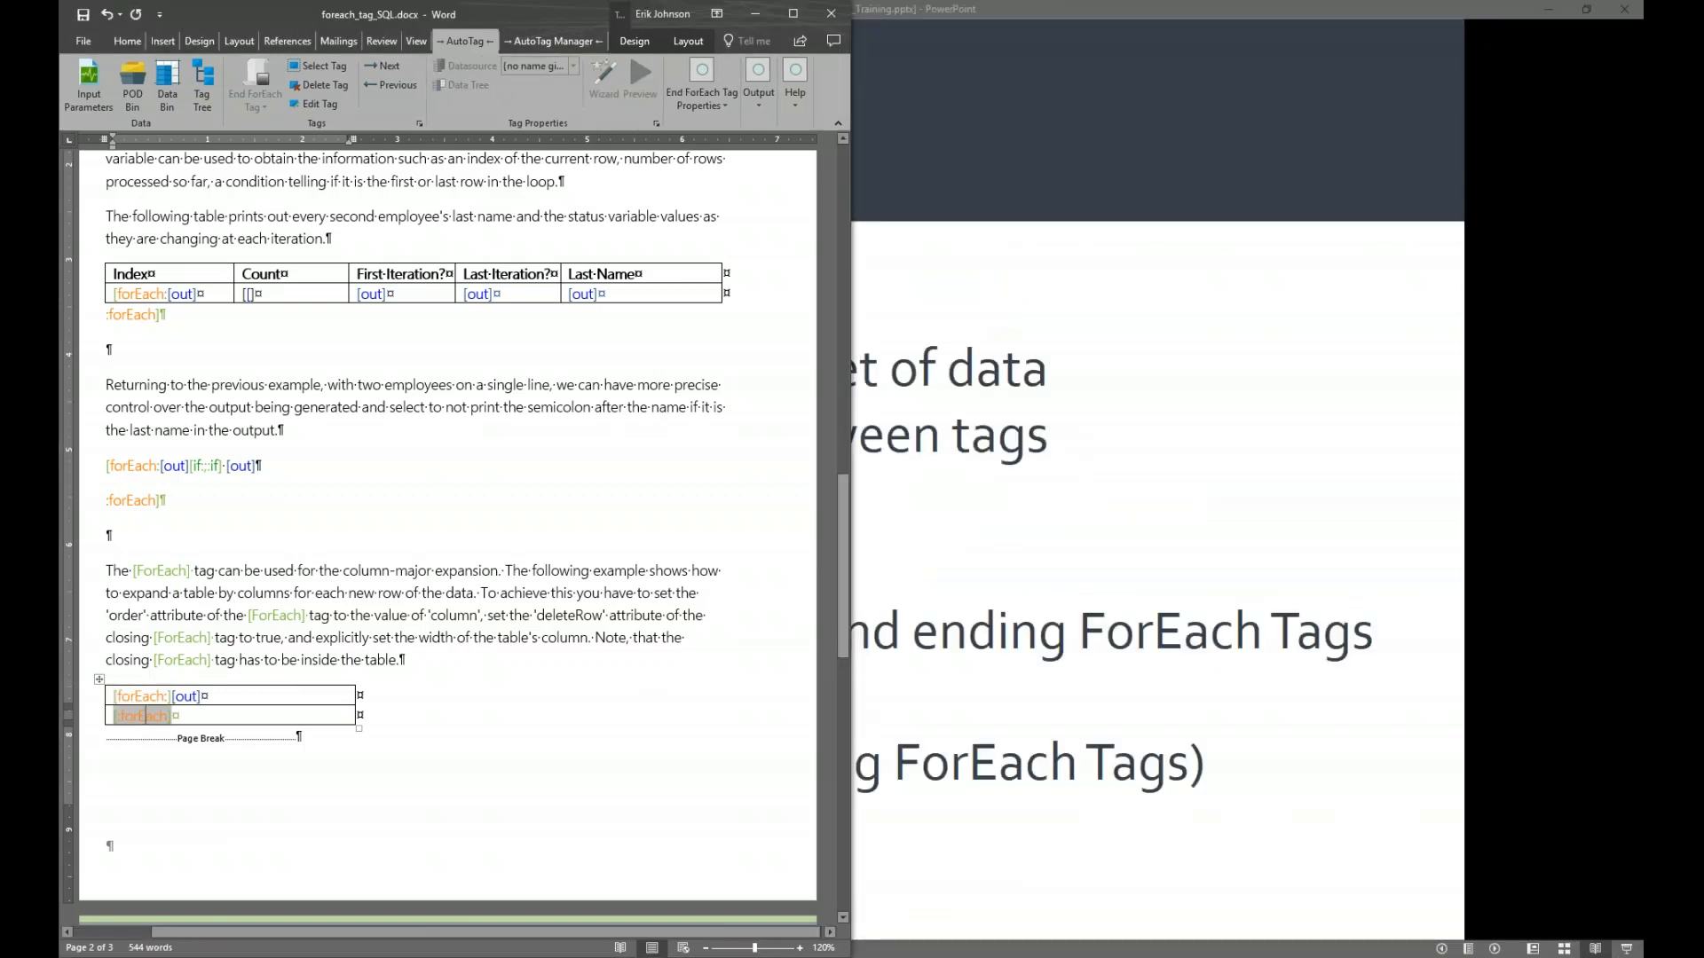
double_click(148, 717)
left_click(826, 194)
left_click(792, 14)
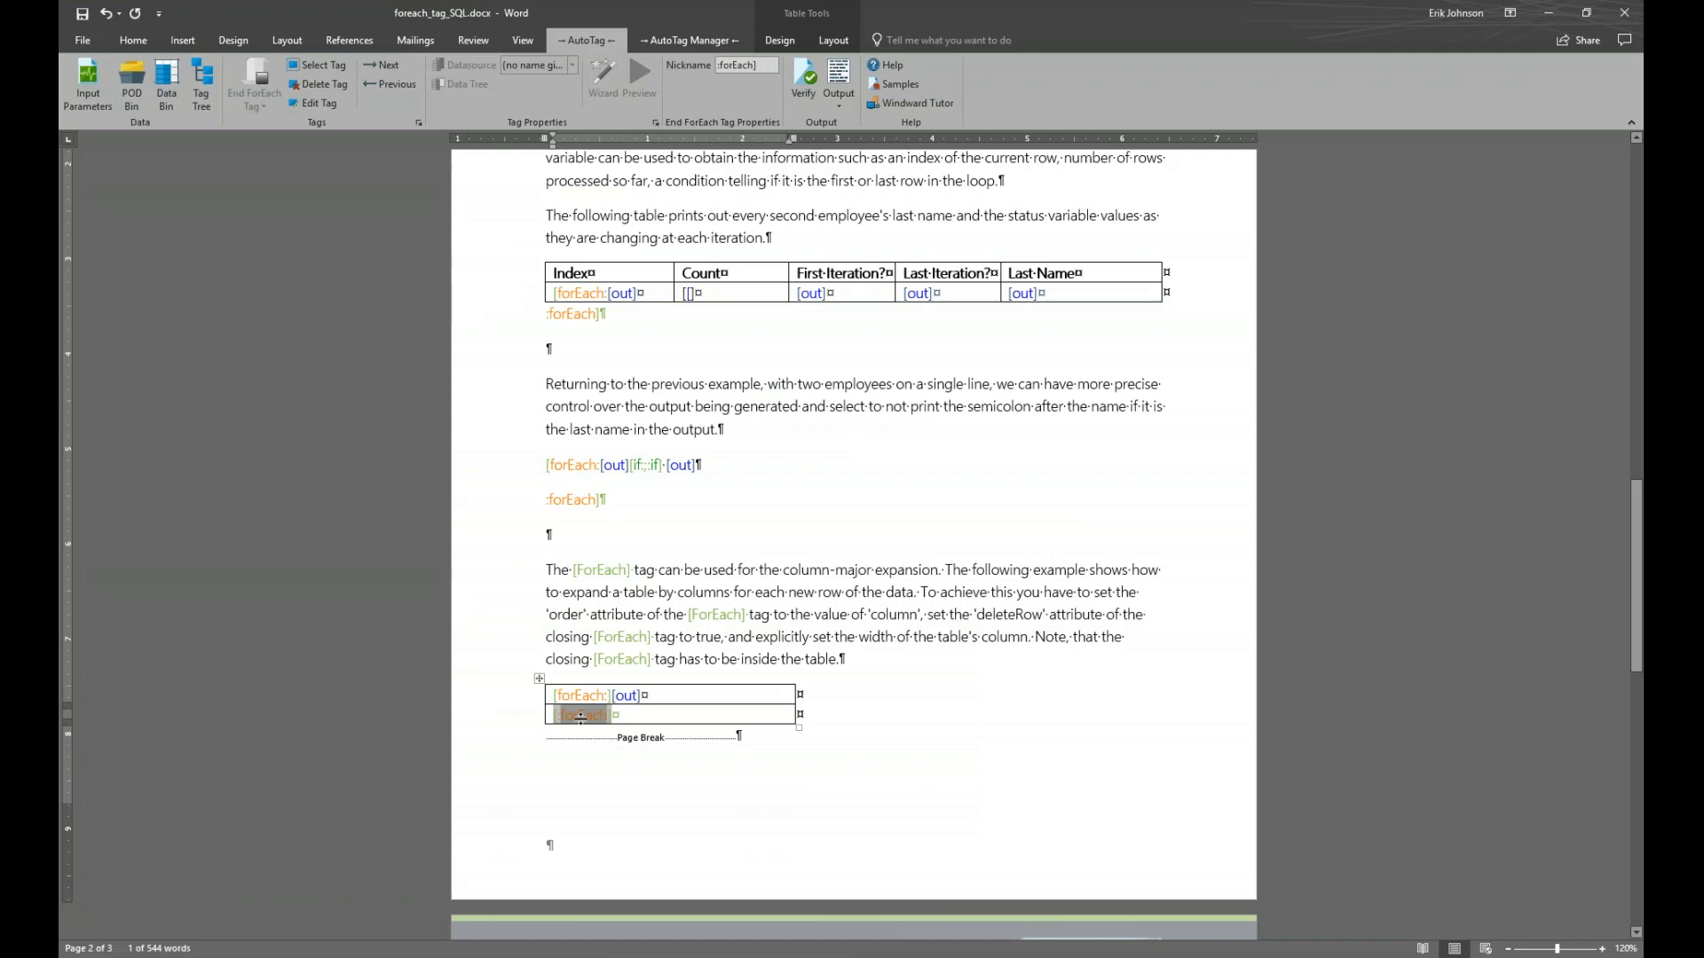
Set the closing forEach tag's deleteRow back to true, save, and regenerate the report
double_click(580, 717)
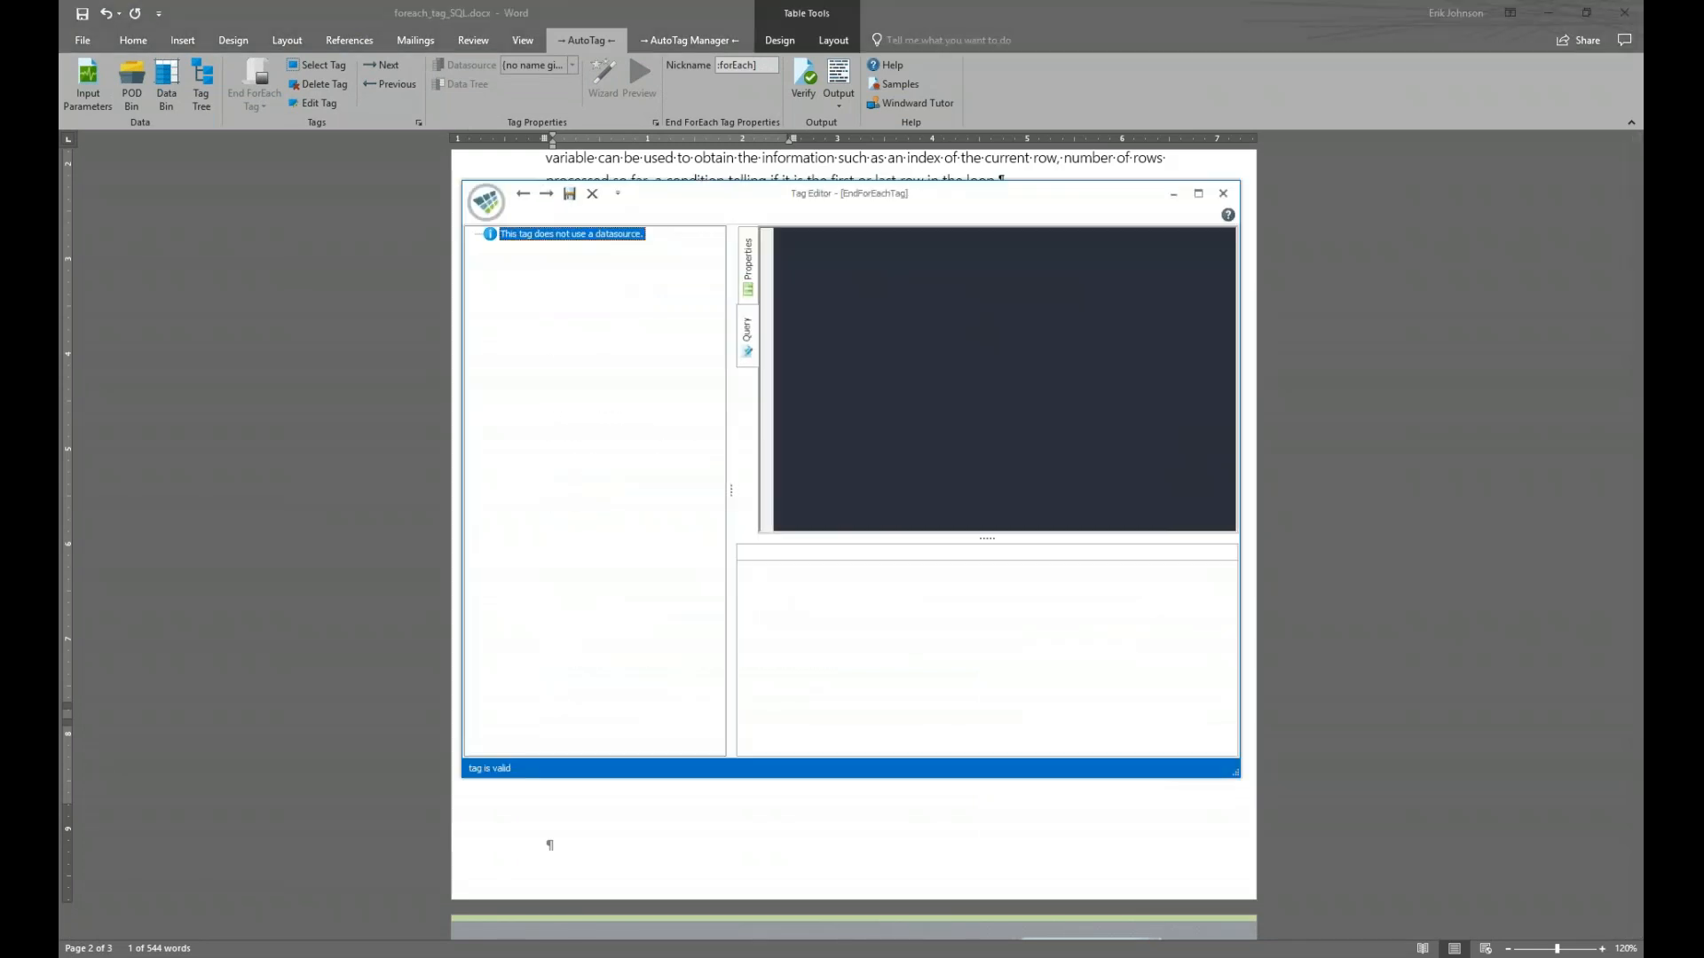
left_click(748, 254)
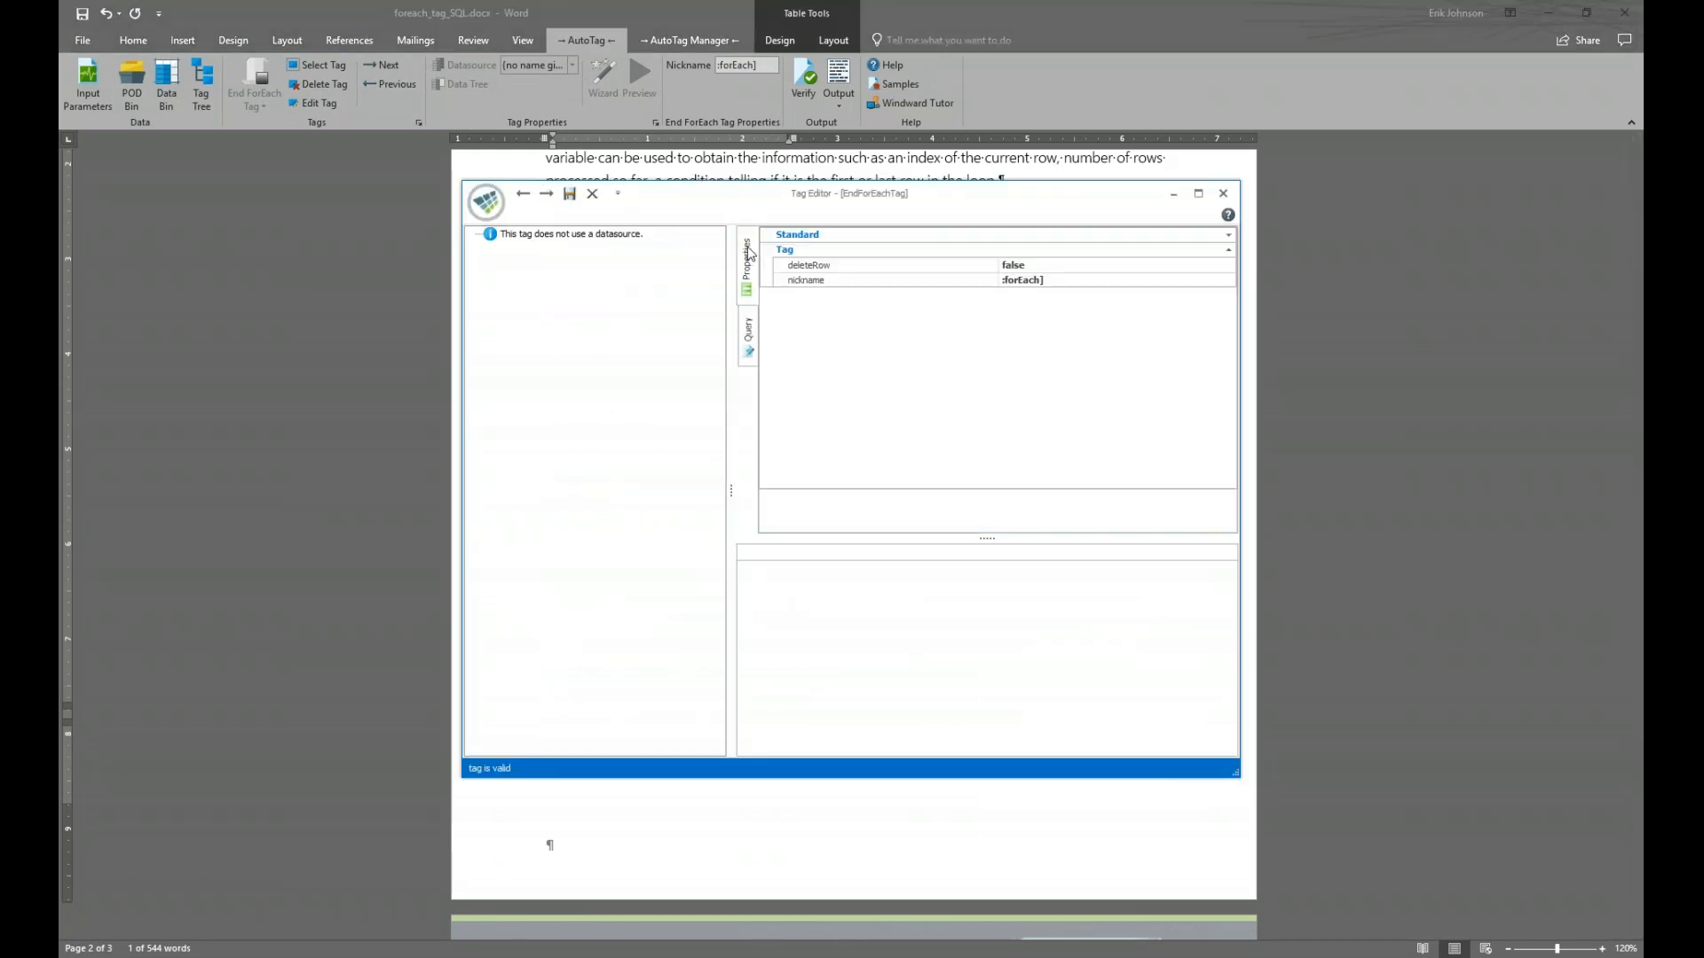
double_click(1090, 267)
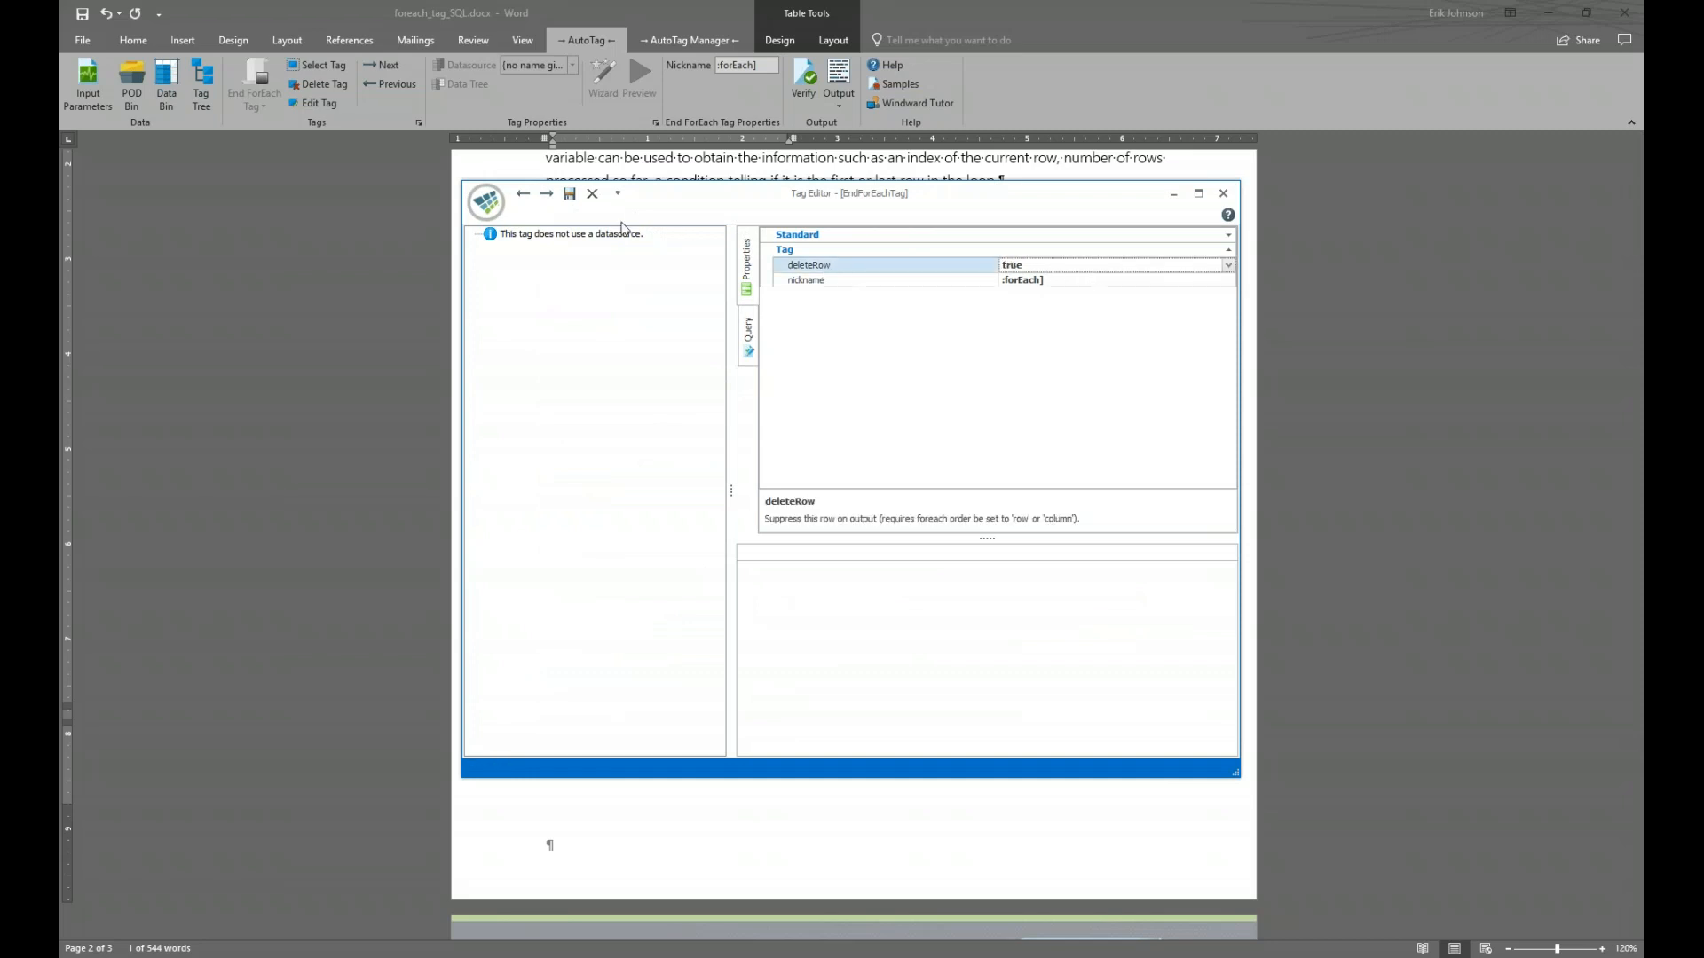
left_click(569, 194)
left_click(838, 75)
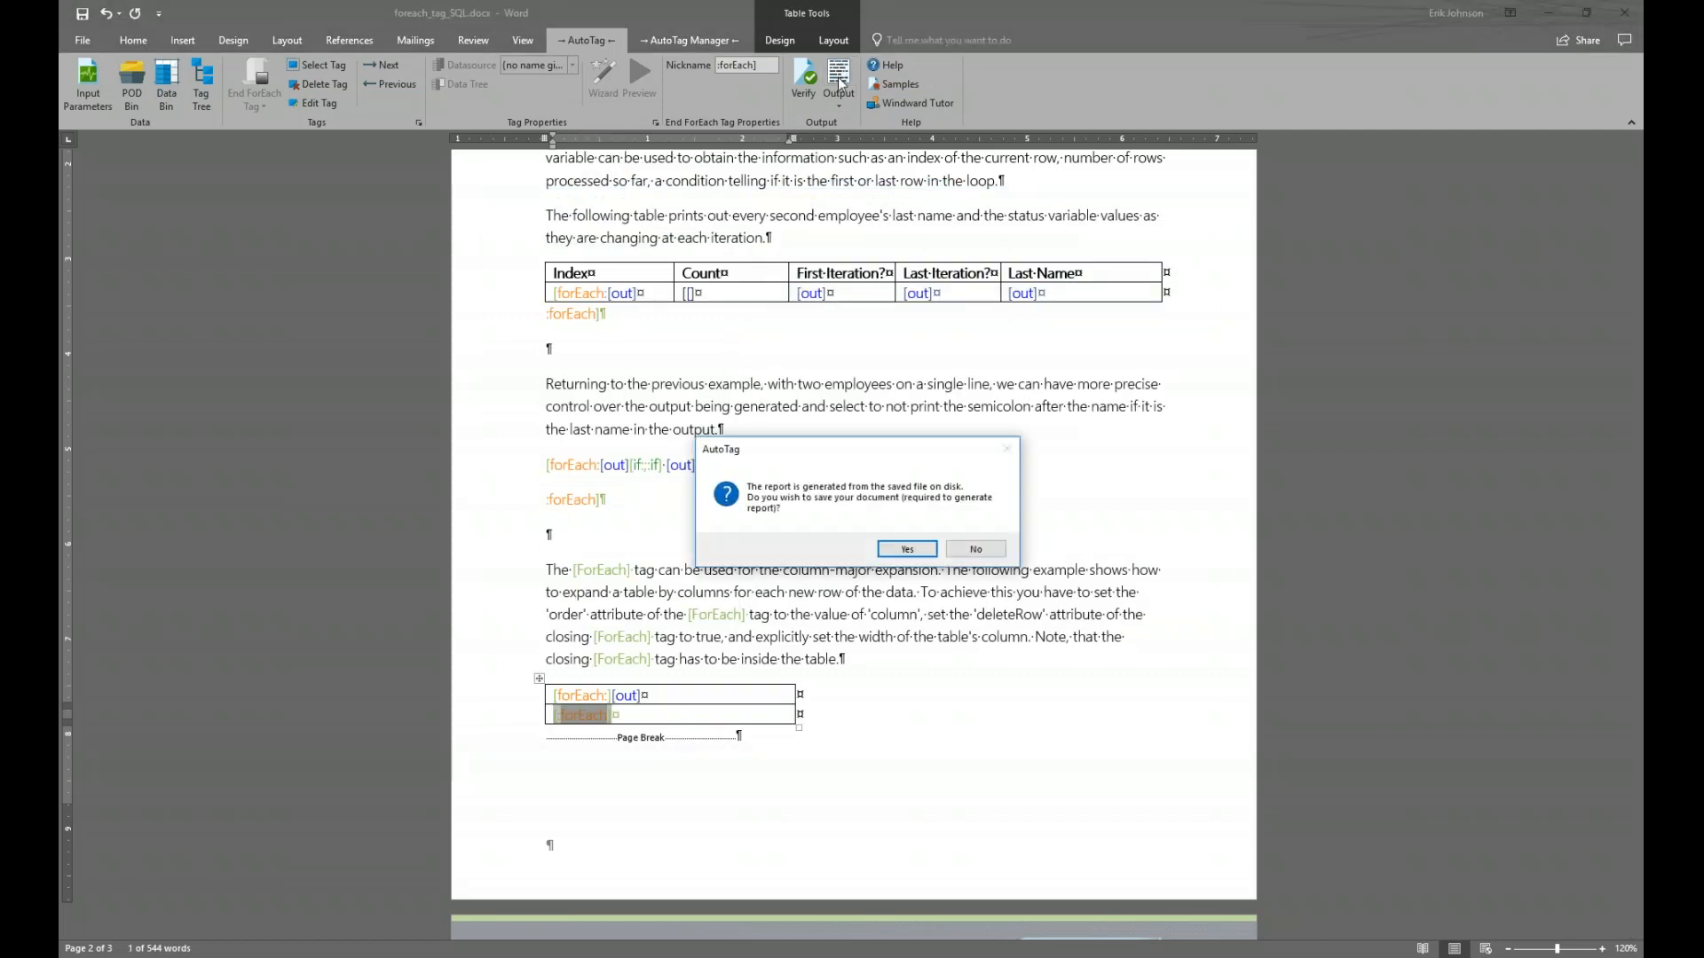
left_click(879, 550)
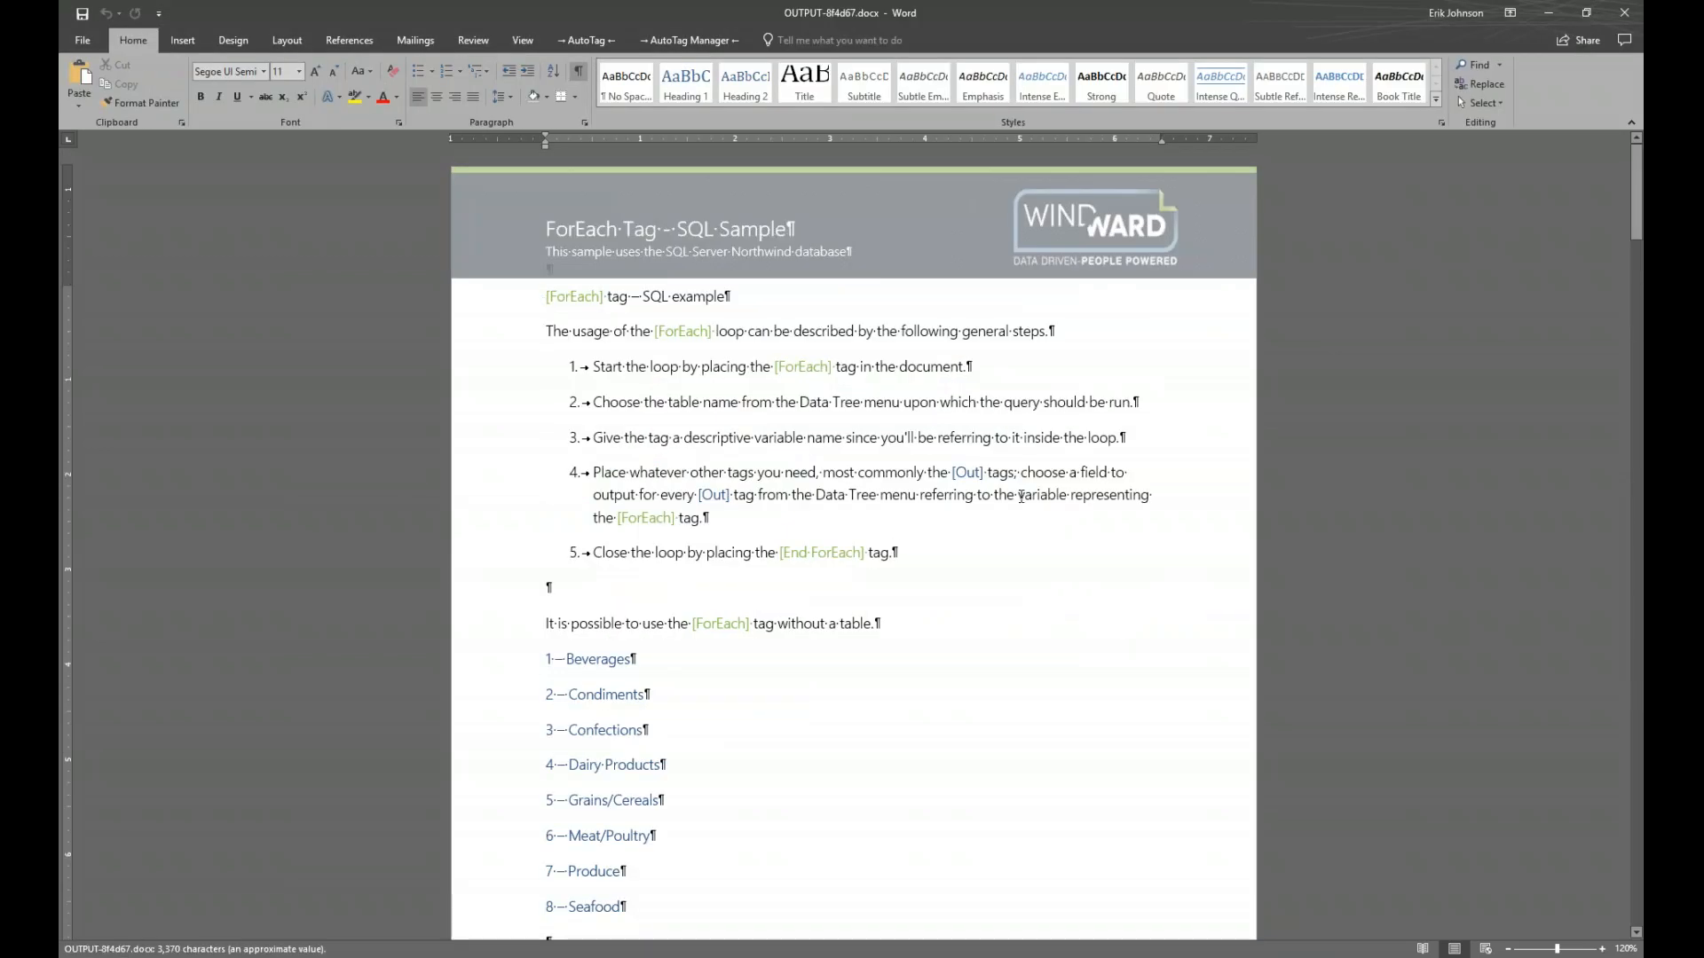
scroll(1019, 497, "down", 6)
scroll(1018, 498, "up", 3)
key("super+Right")
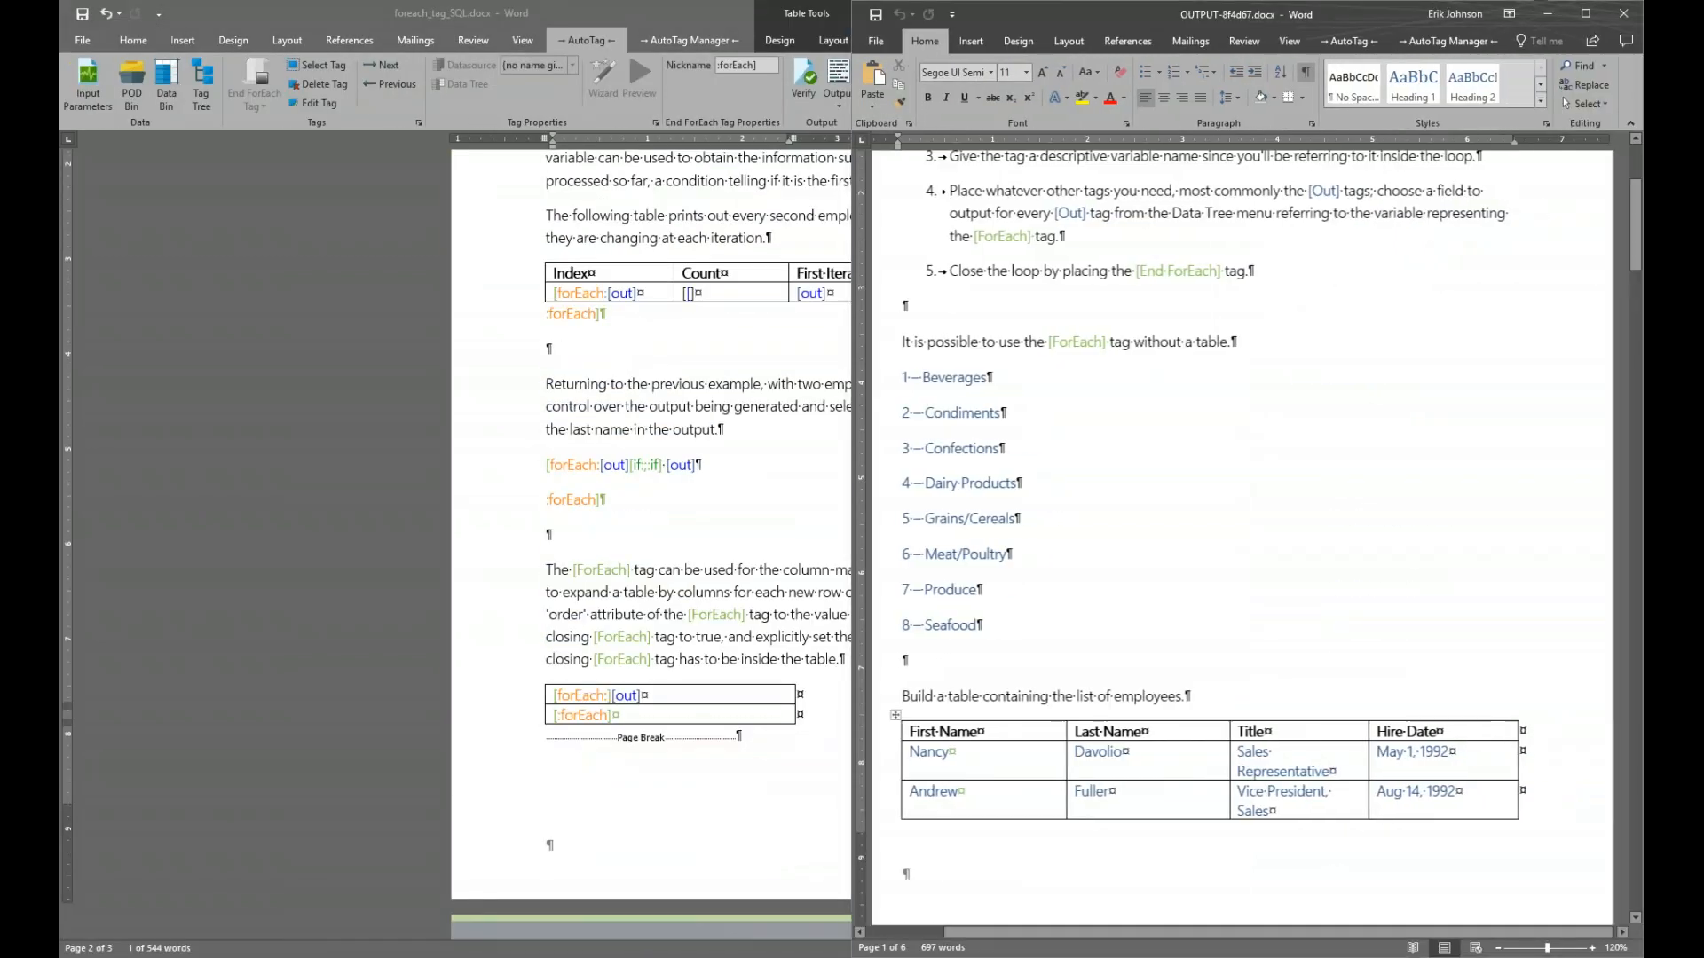
key("Return")
scroll(1022, 512, "down", 6)
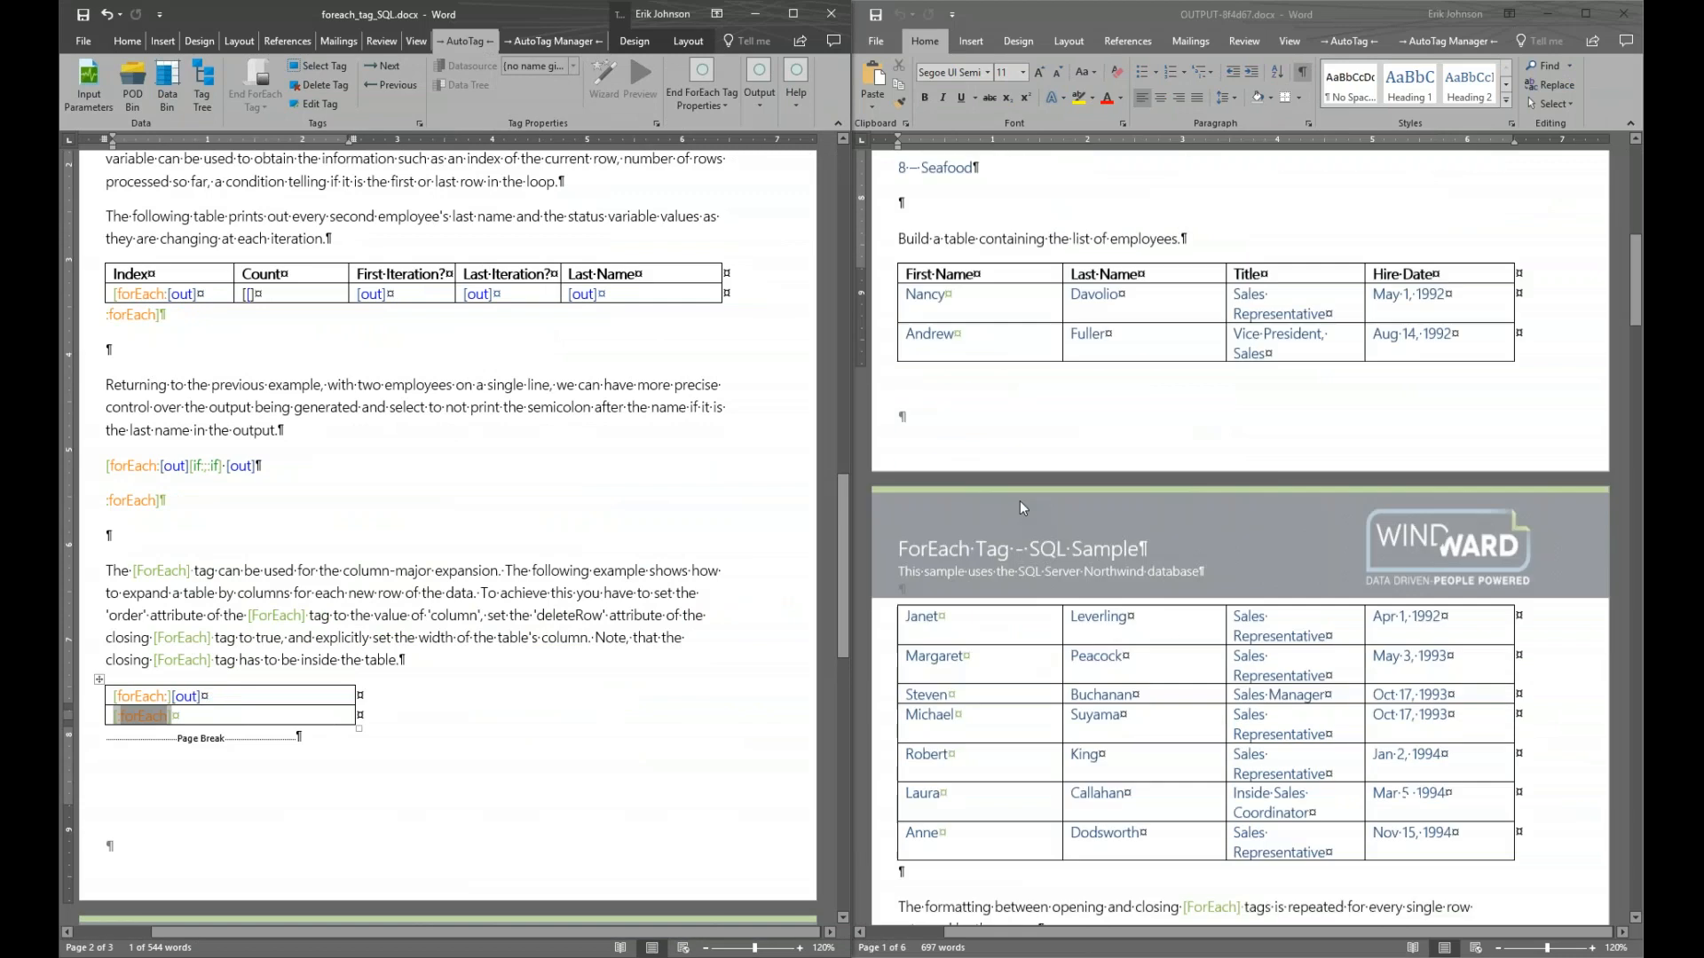
scroll(1022, 512, "down", 20)
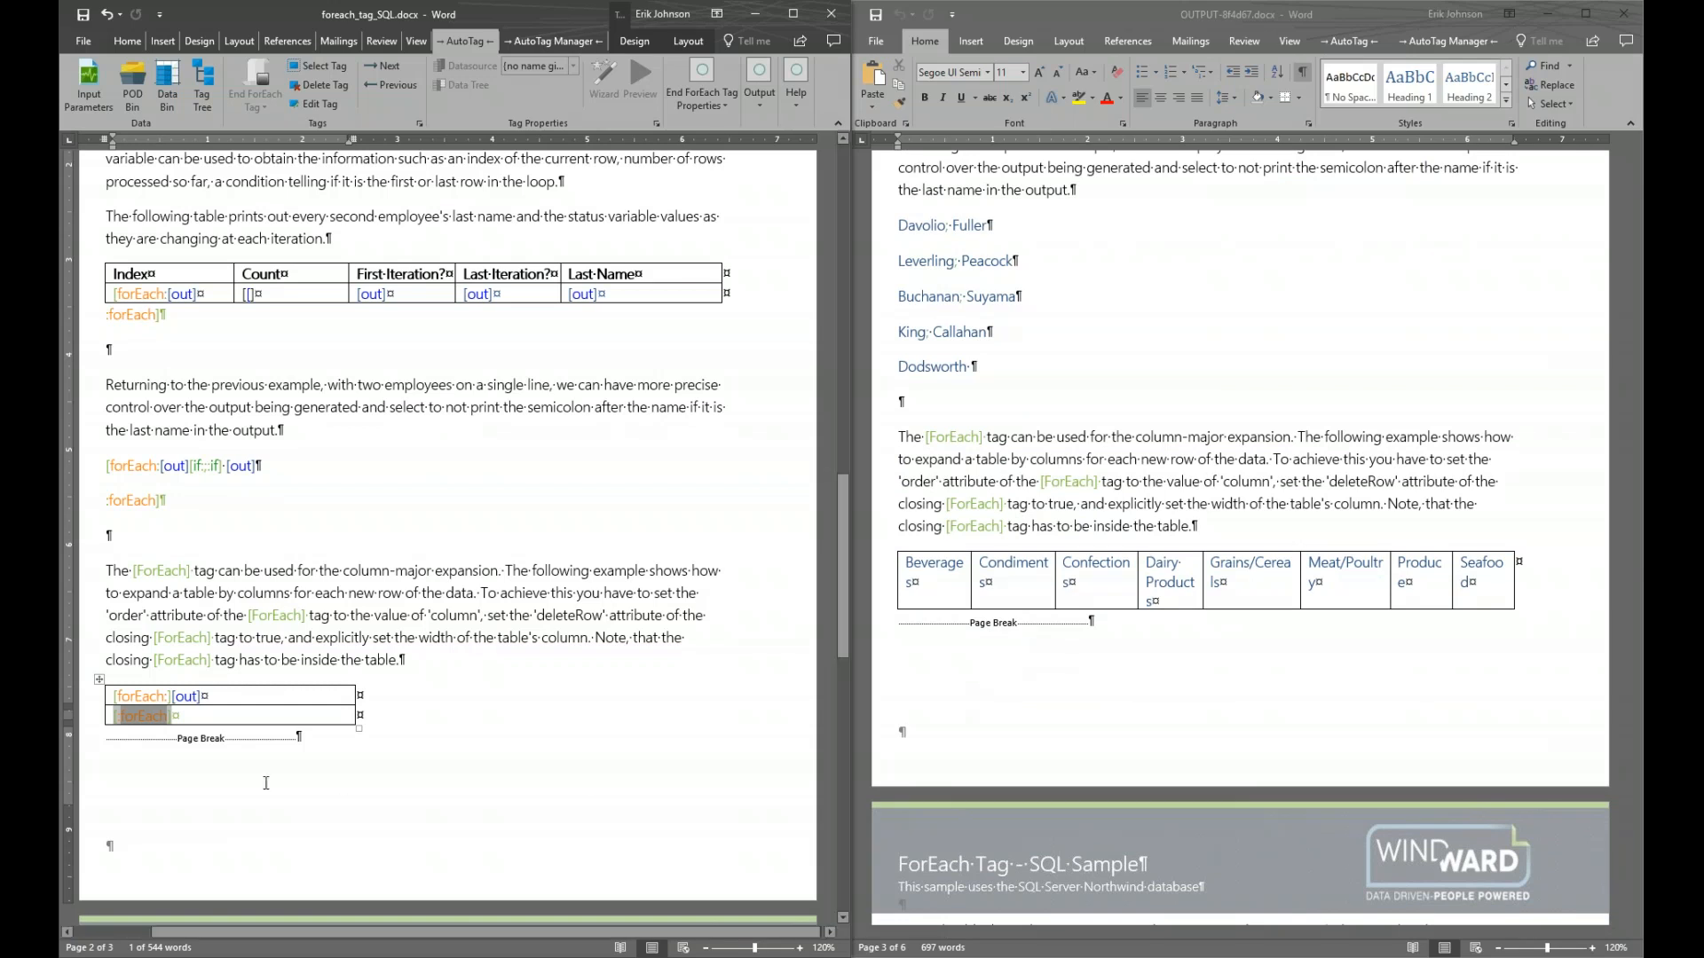
left_click(164, 751)
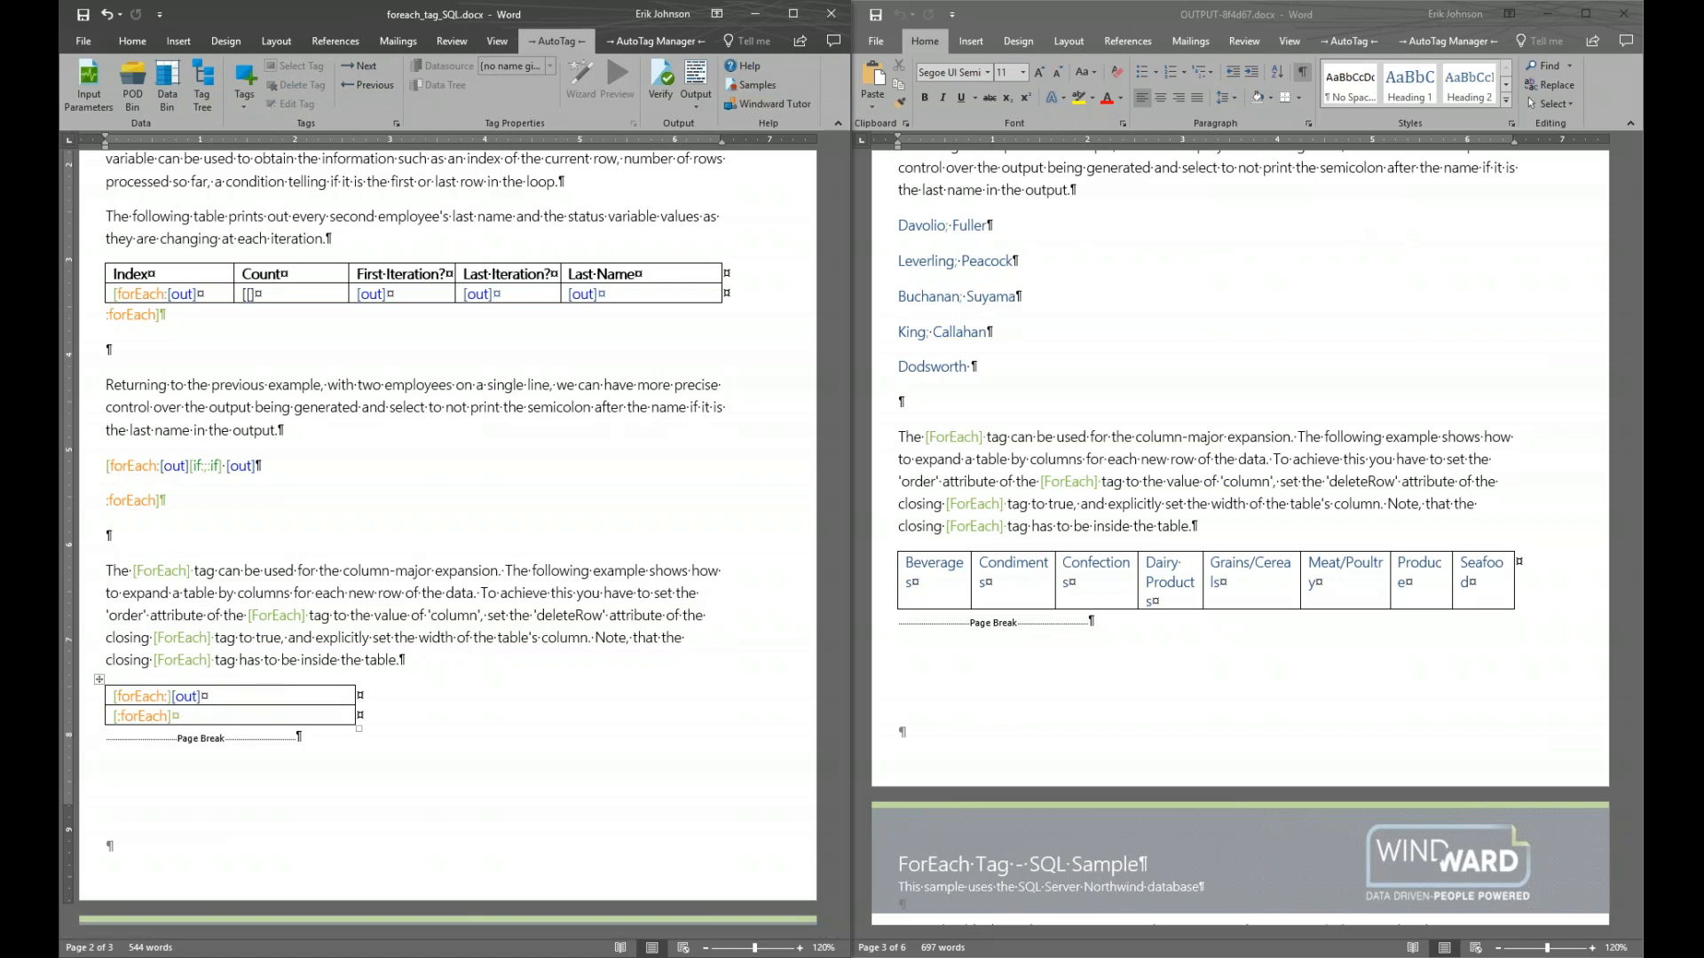
Close both Word documents, advance to the Equation Editor slide, and bring up Equation Editor.docx
left_click(1635, 18)
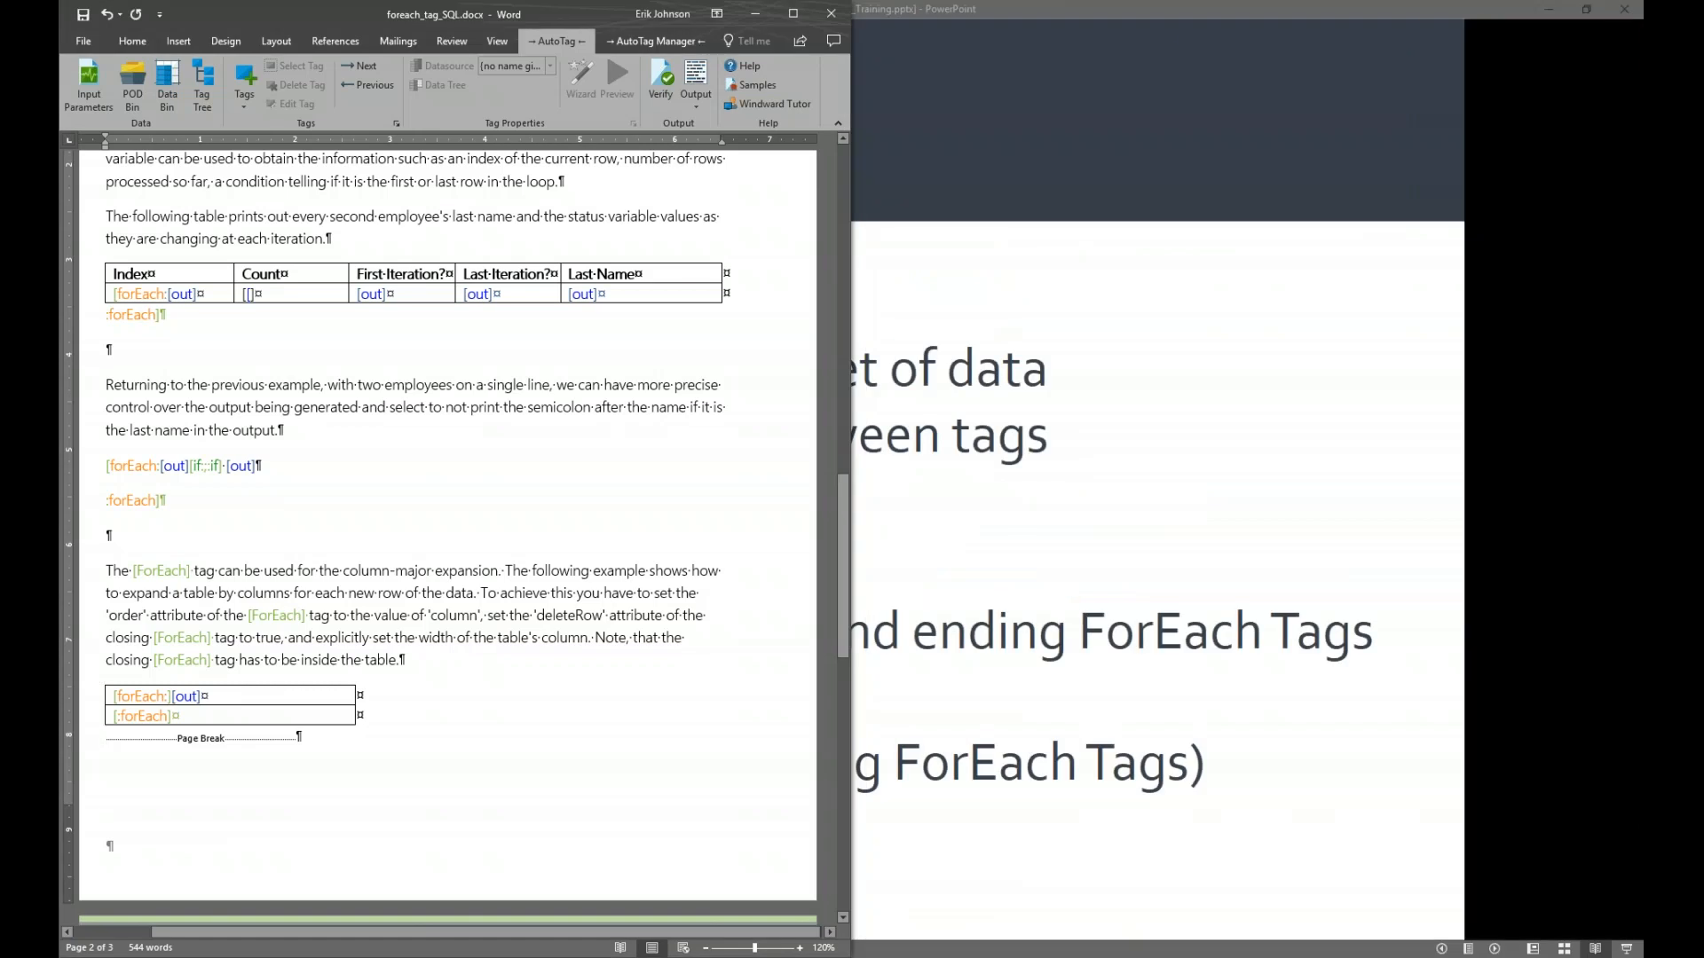
left_click(832, 13)
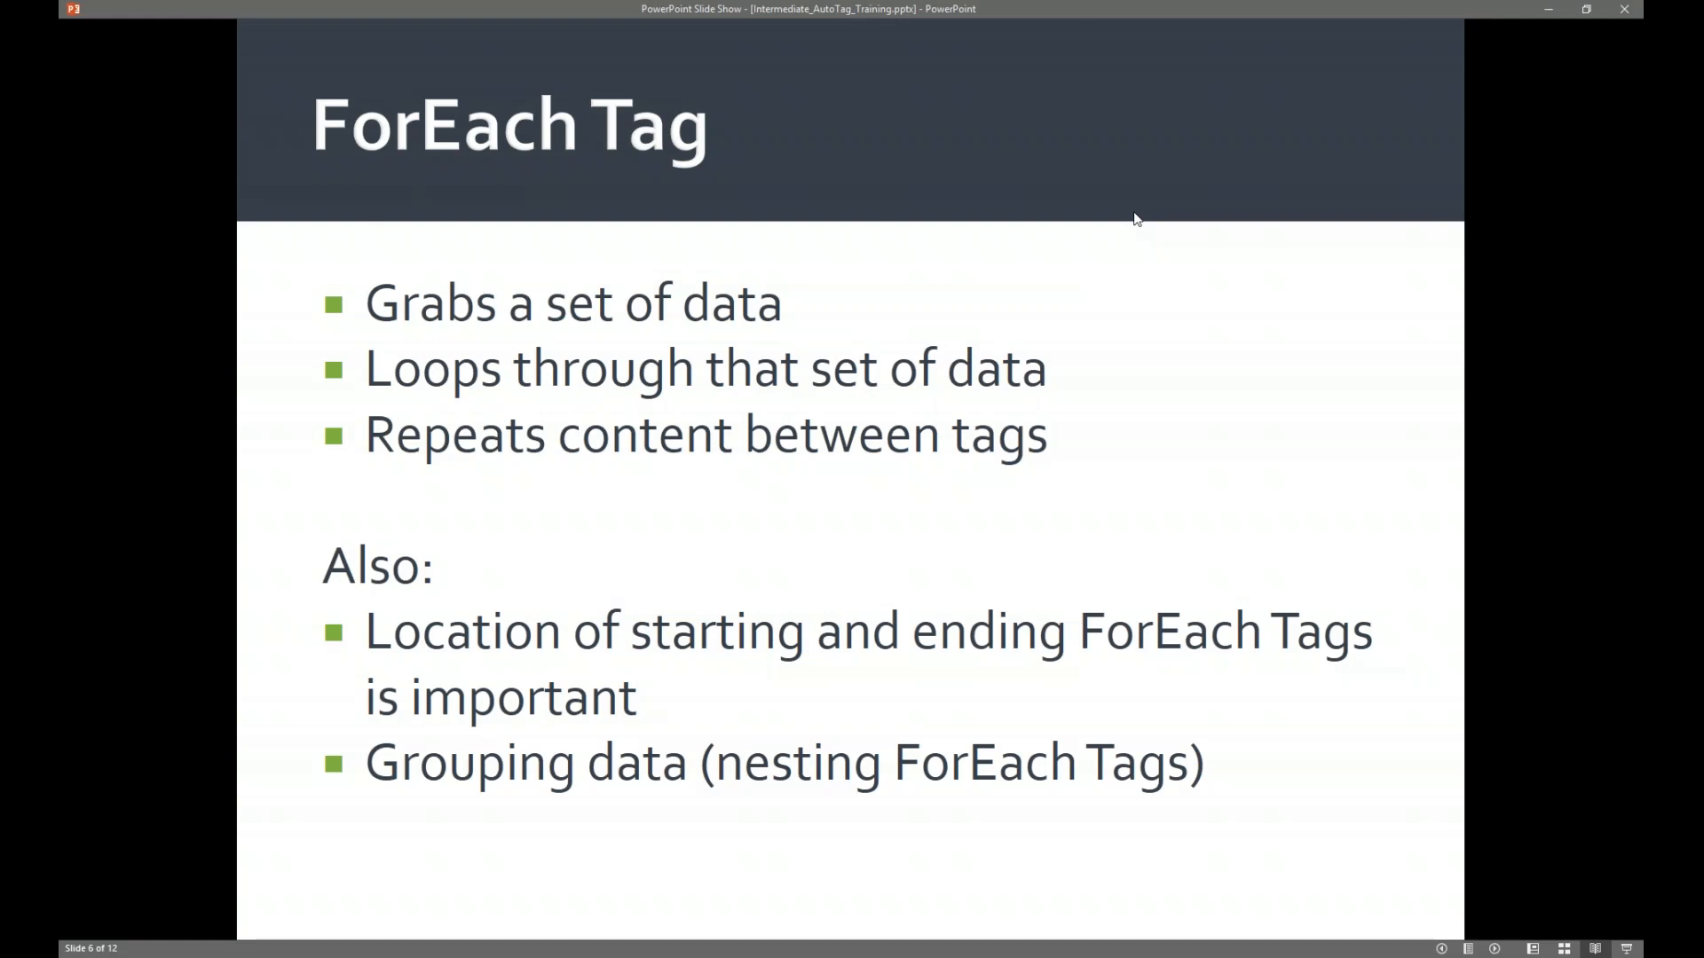
key("Right")
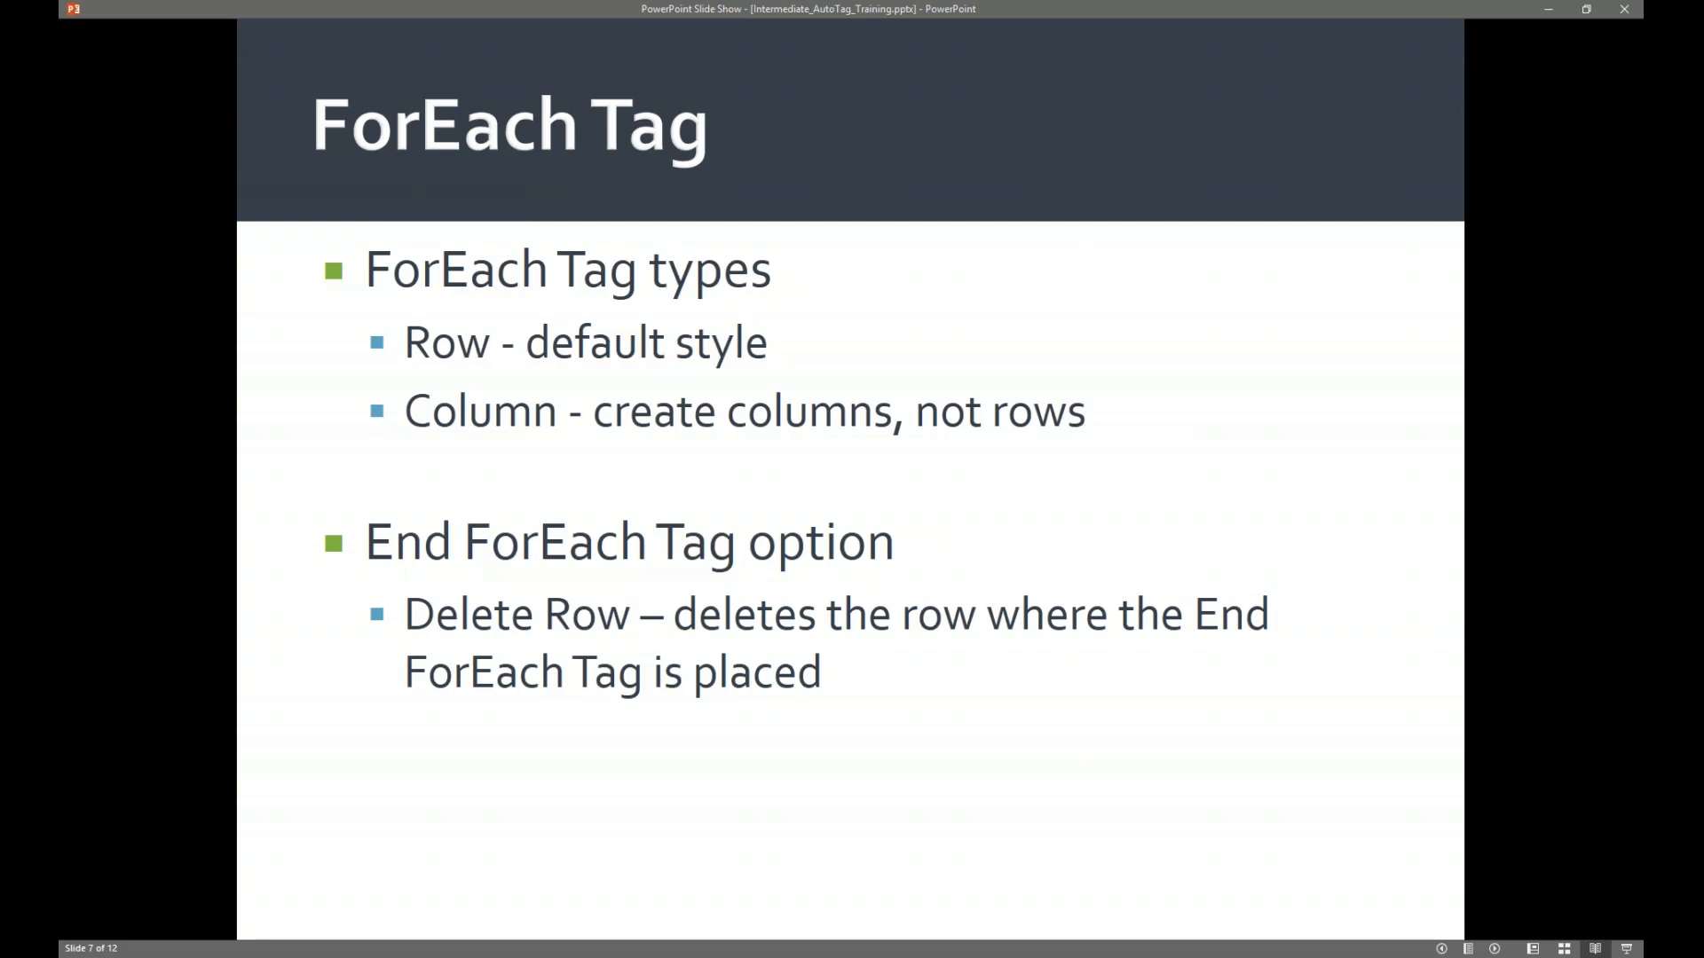
key("Right")
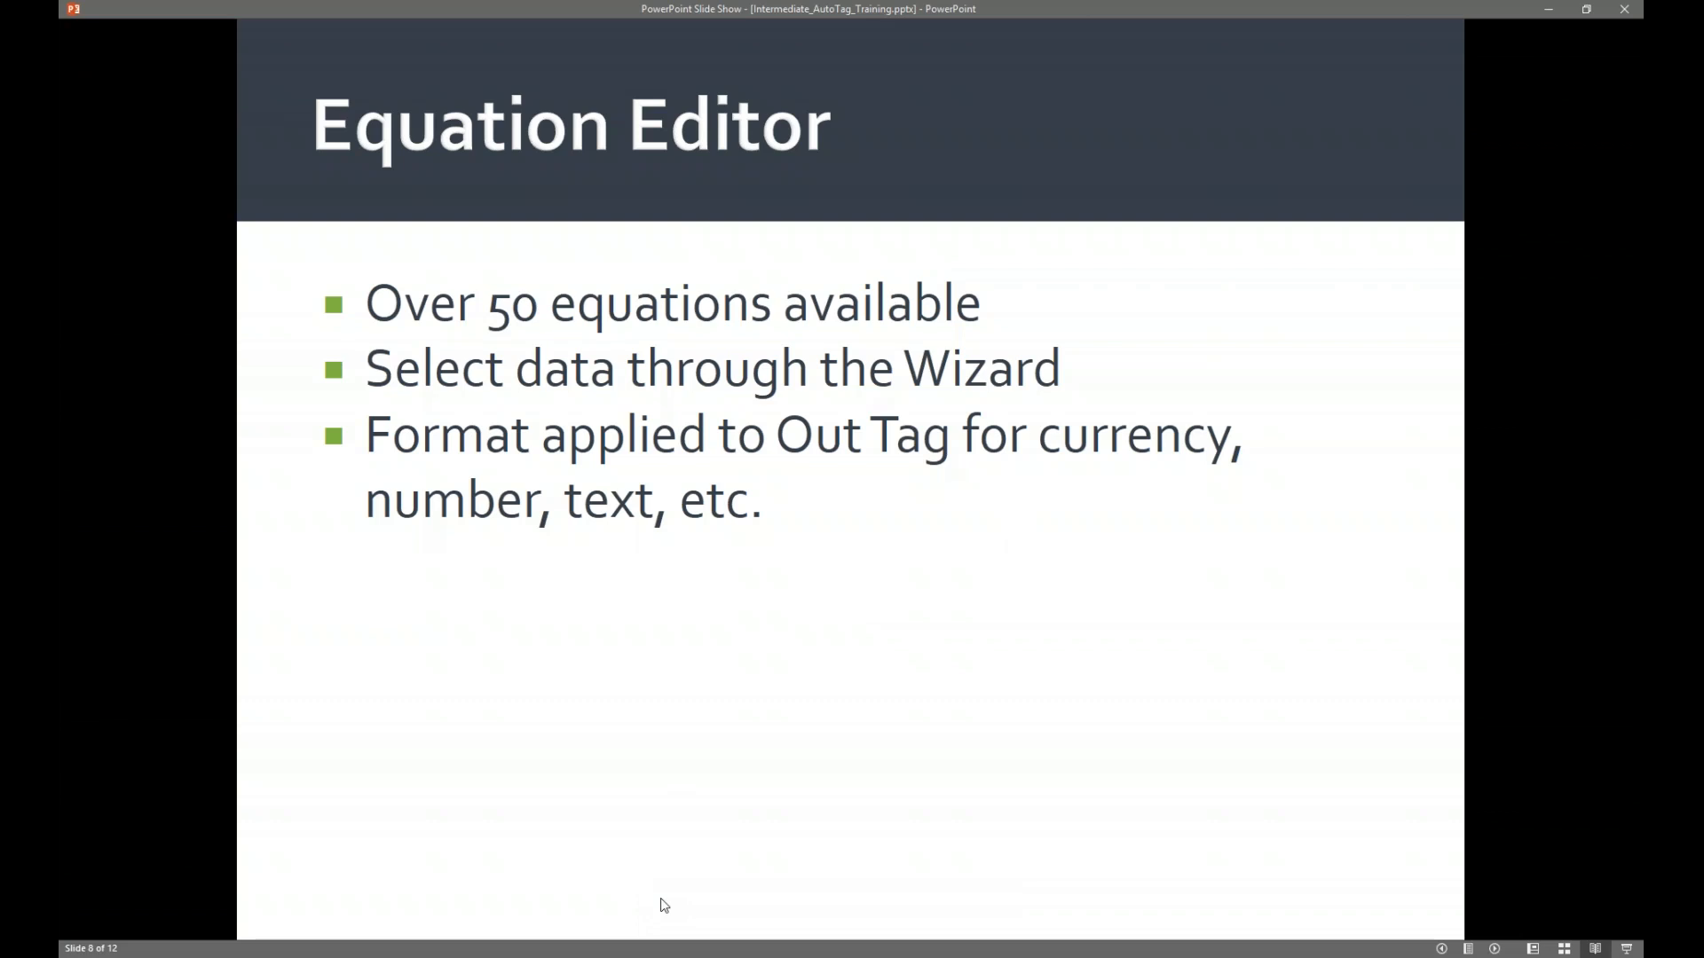
left_click(665, 957)
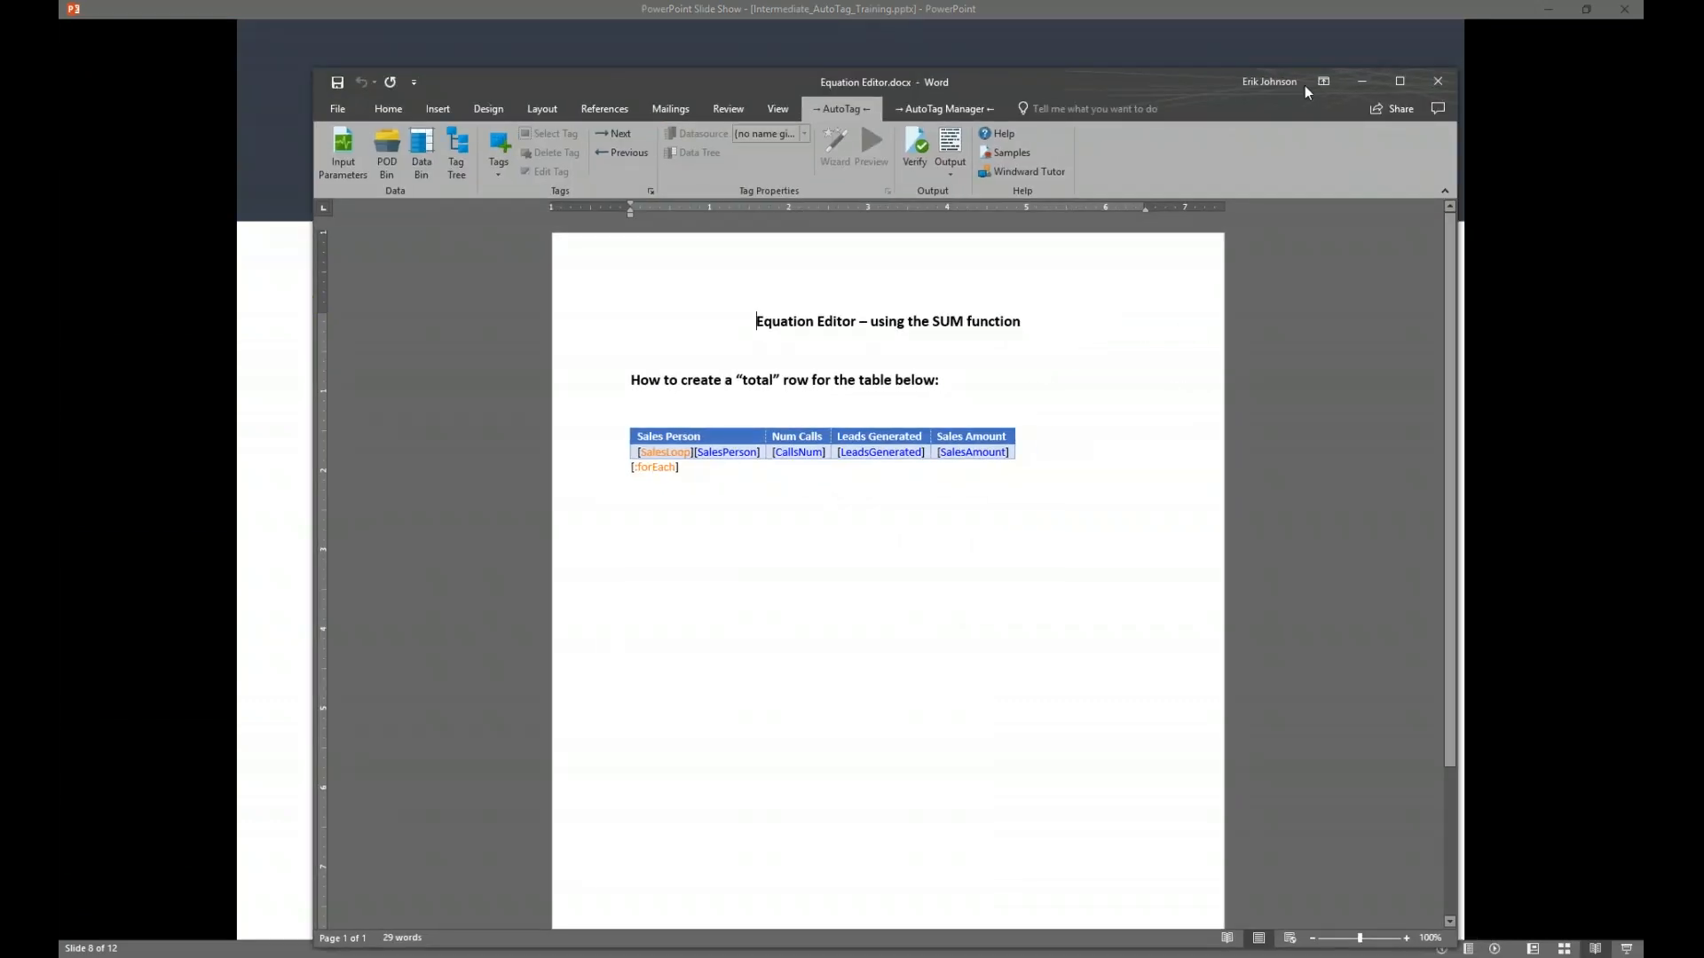
Maximize Equation Editor.docx and select the SalesLoop forEach tag in the sales table
left_click(1391, 81)
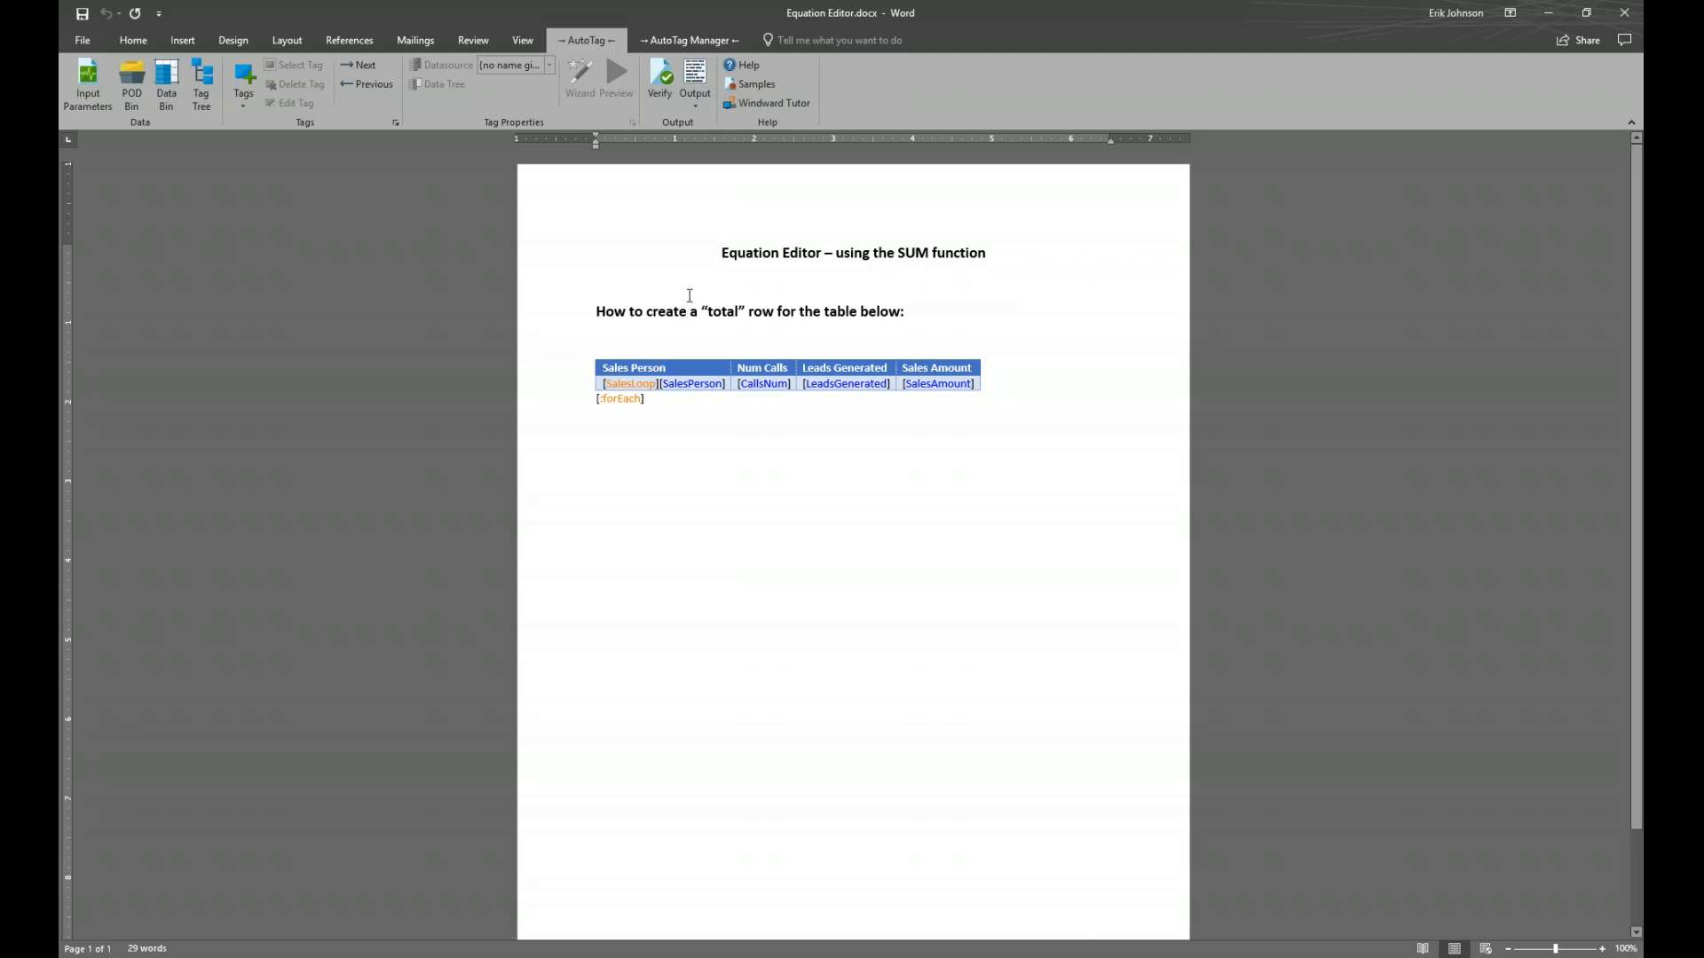
left_click(637, 383)
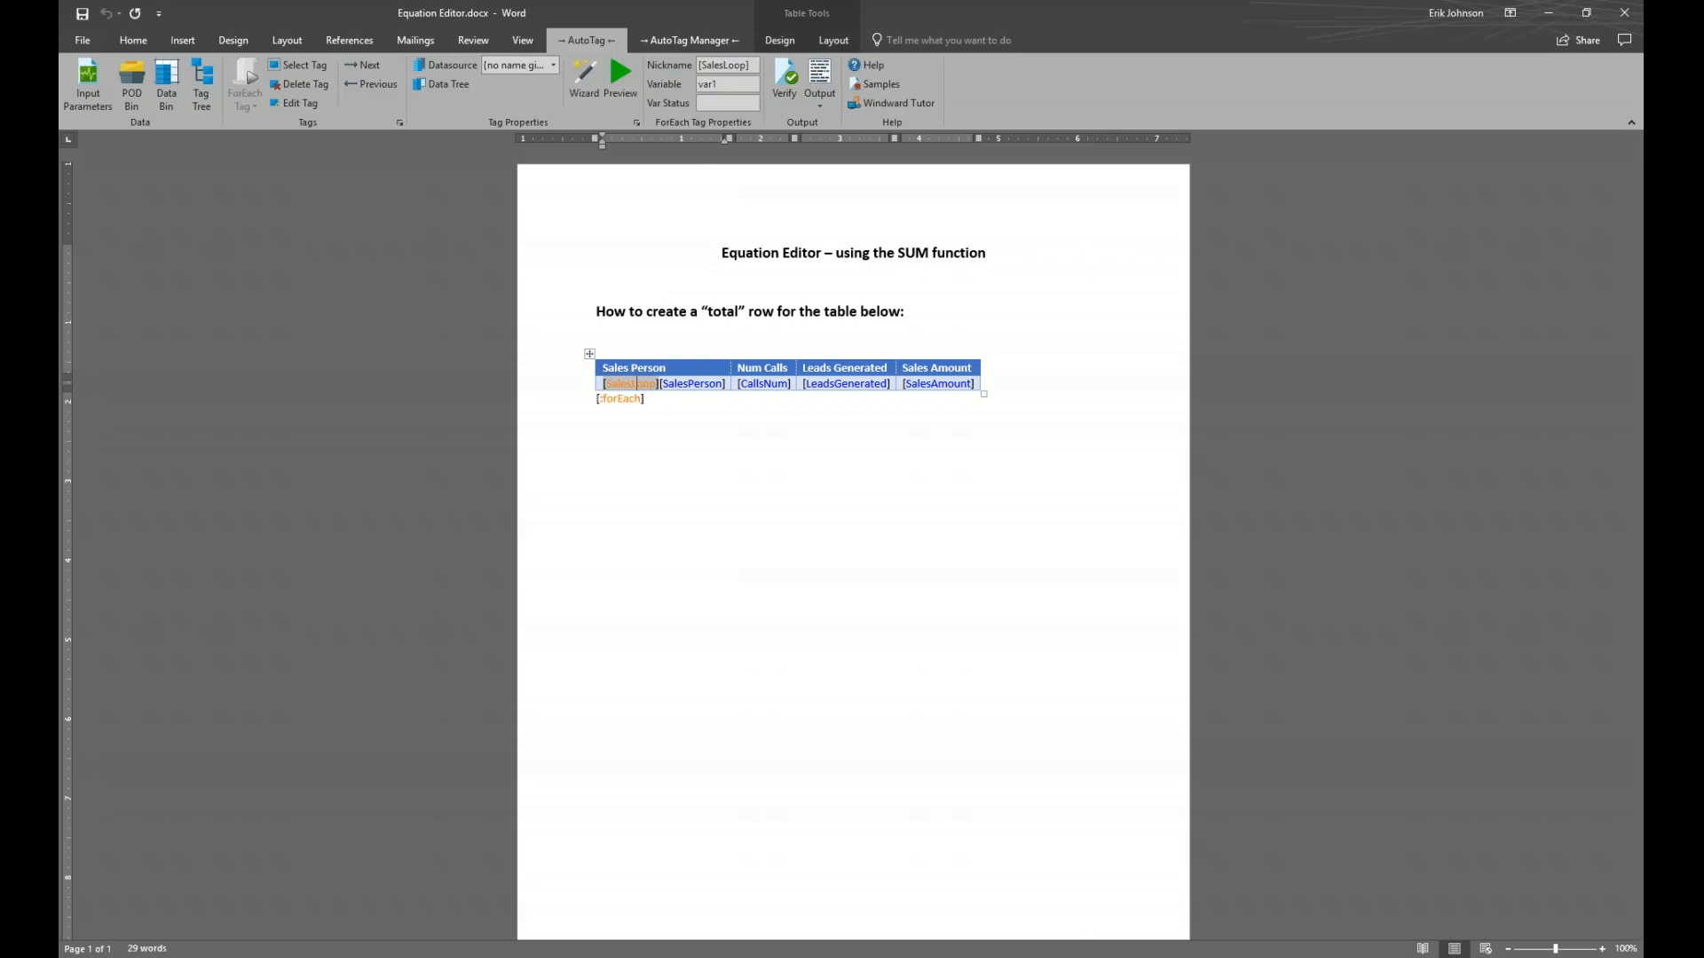
left_click(621, 79)
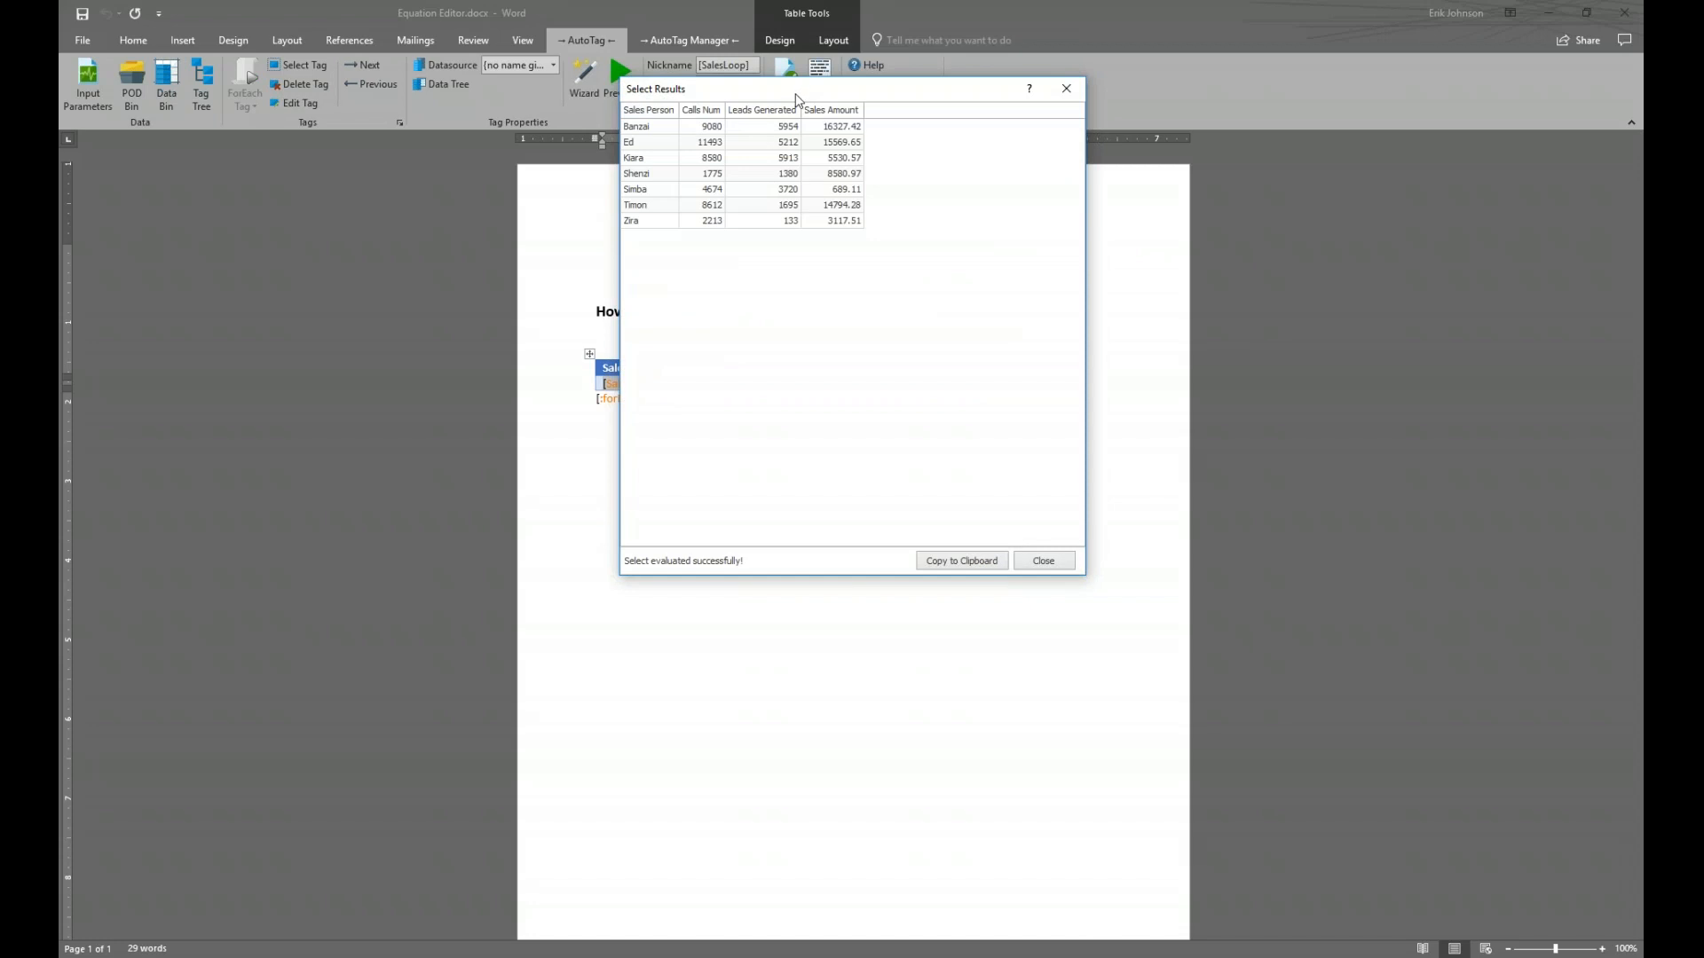
left_click_drag(809, 82, 785, 429)
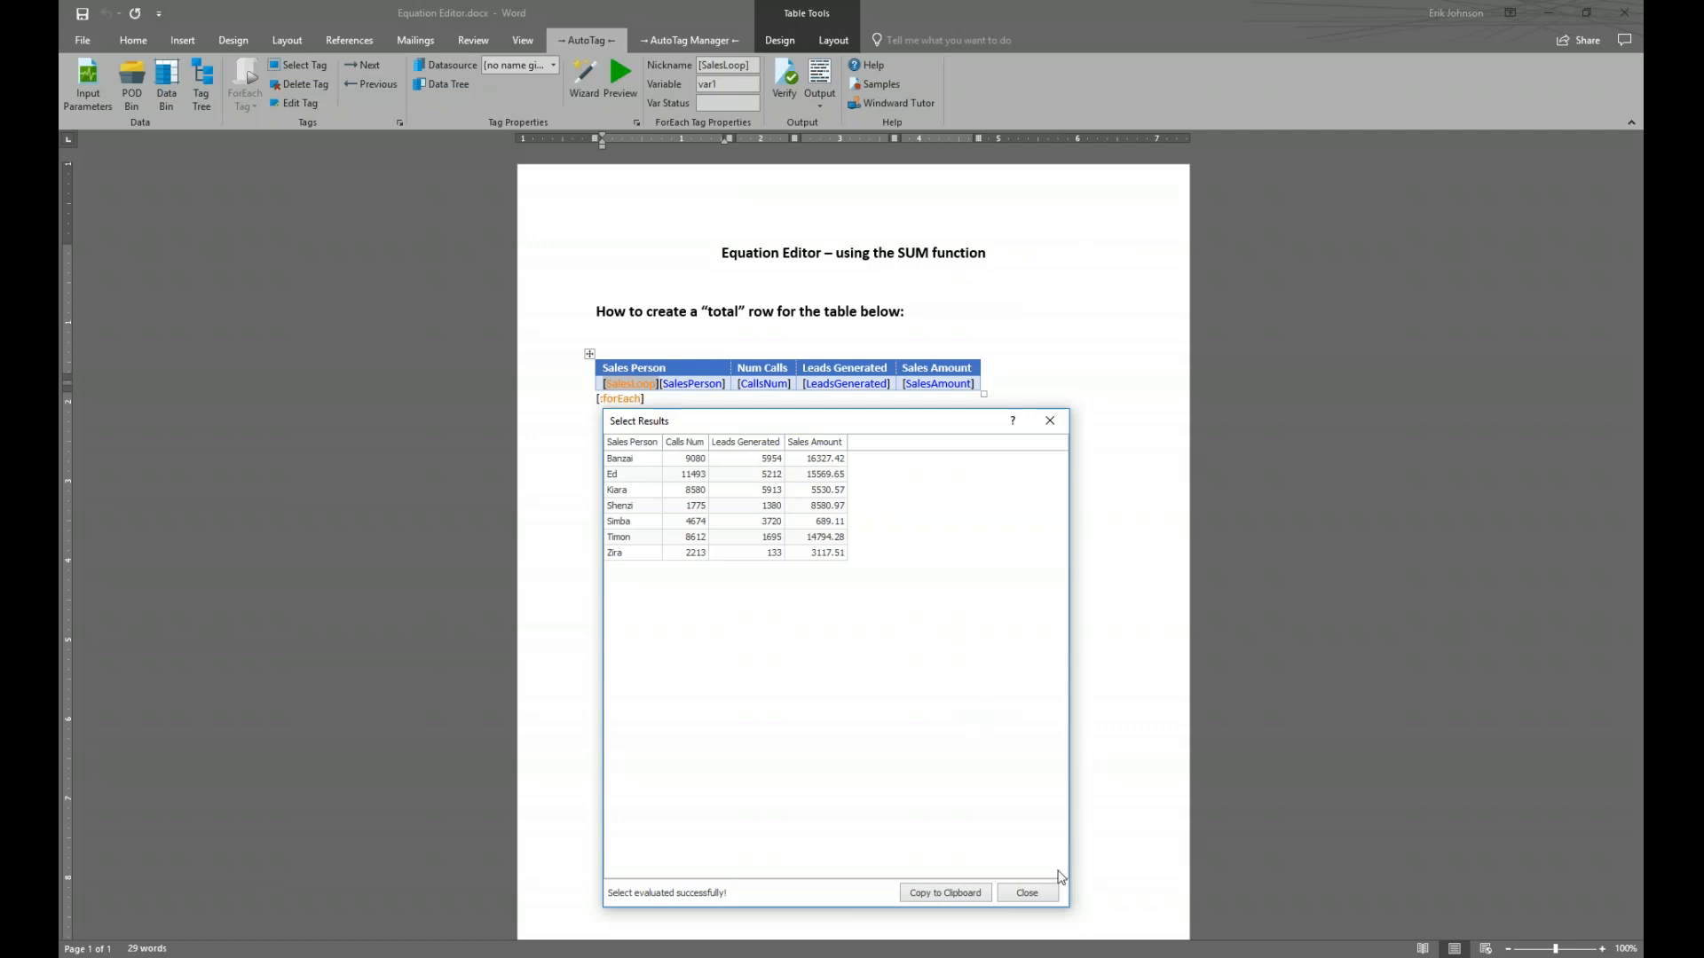
left_click(1026, 892)
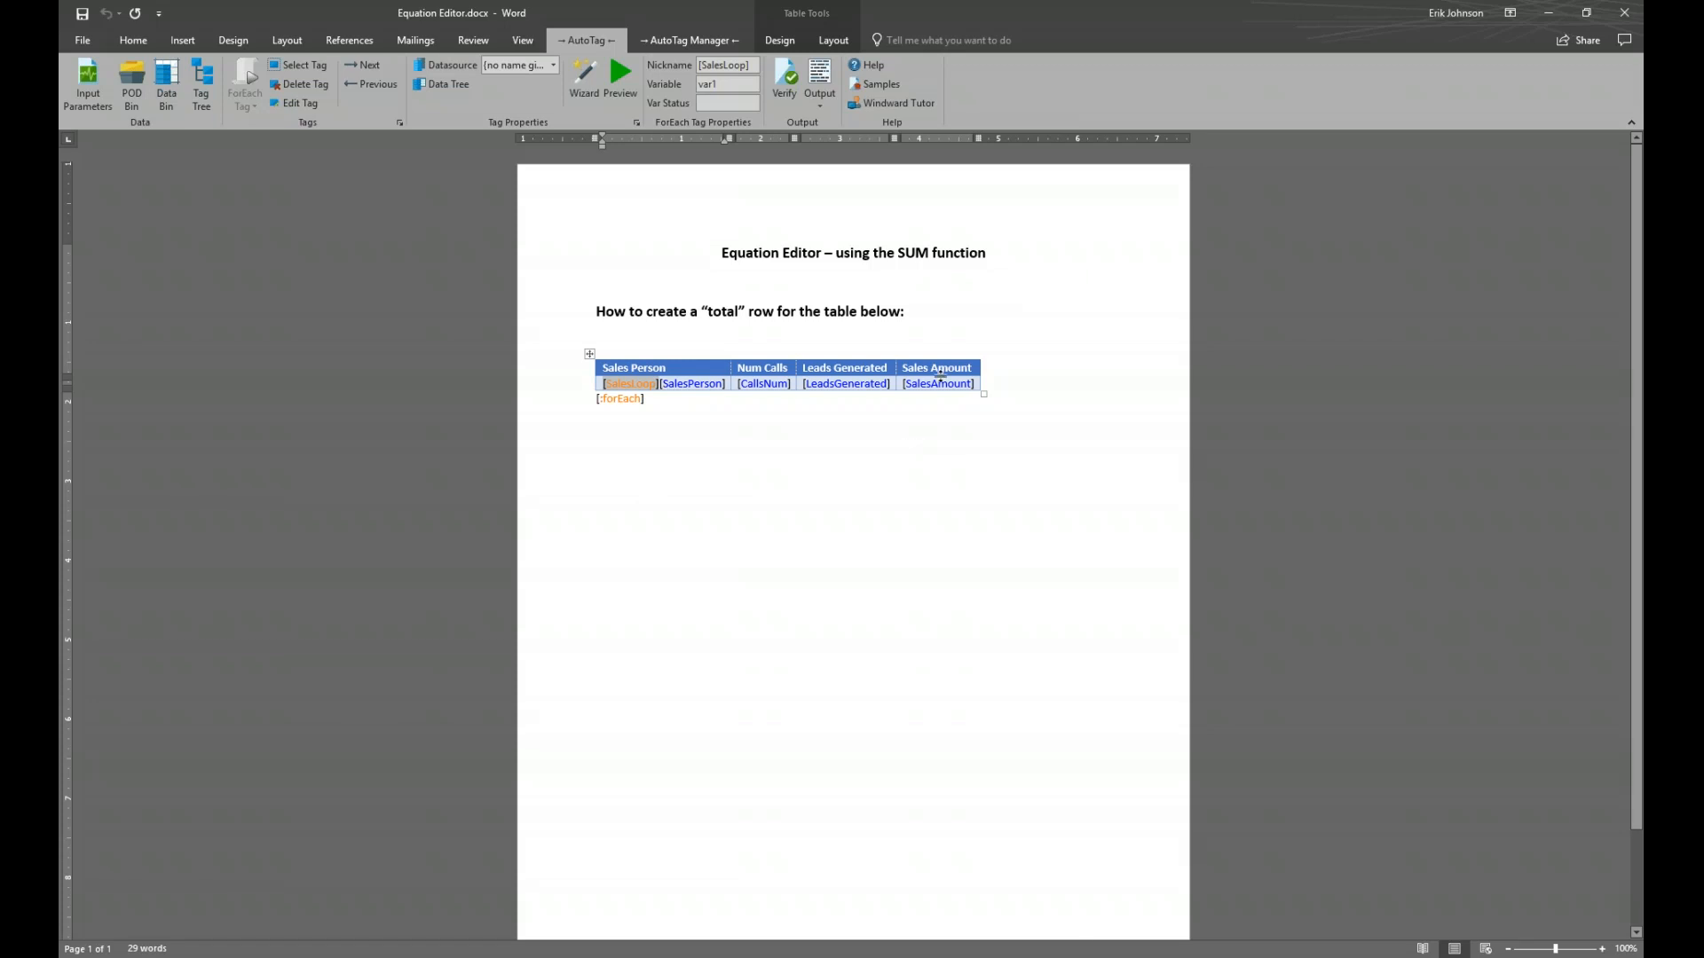
mouse_move(941, 383)
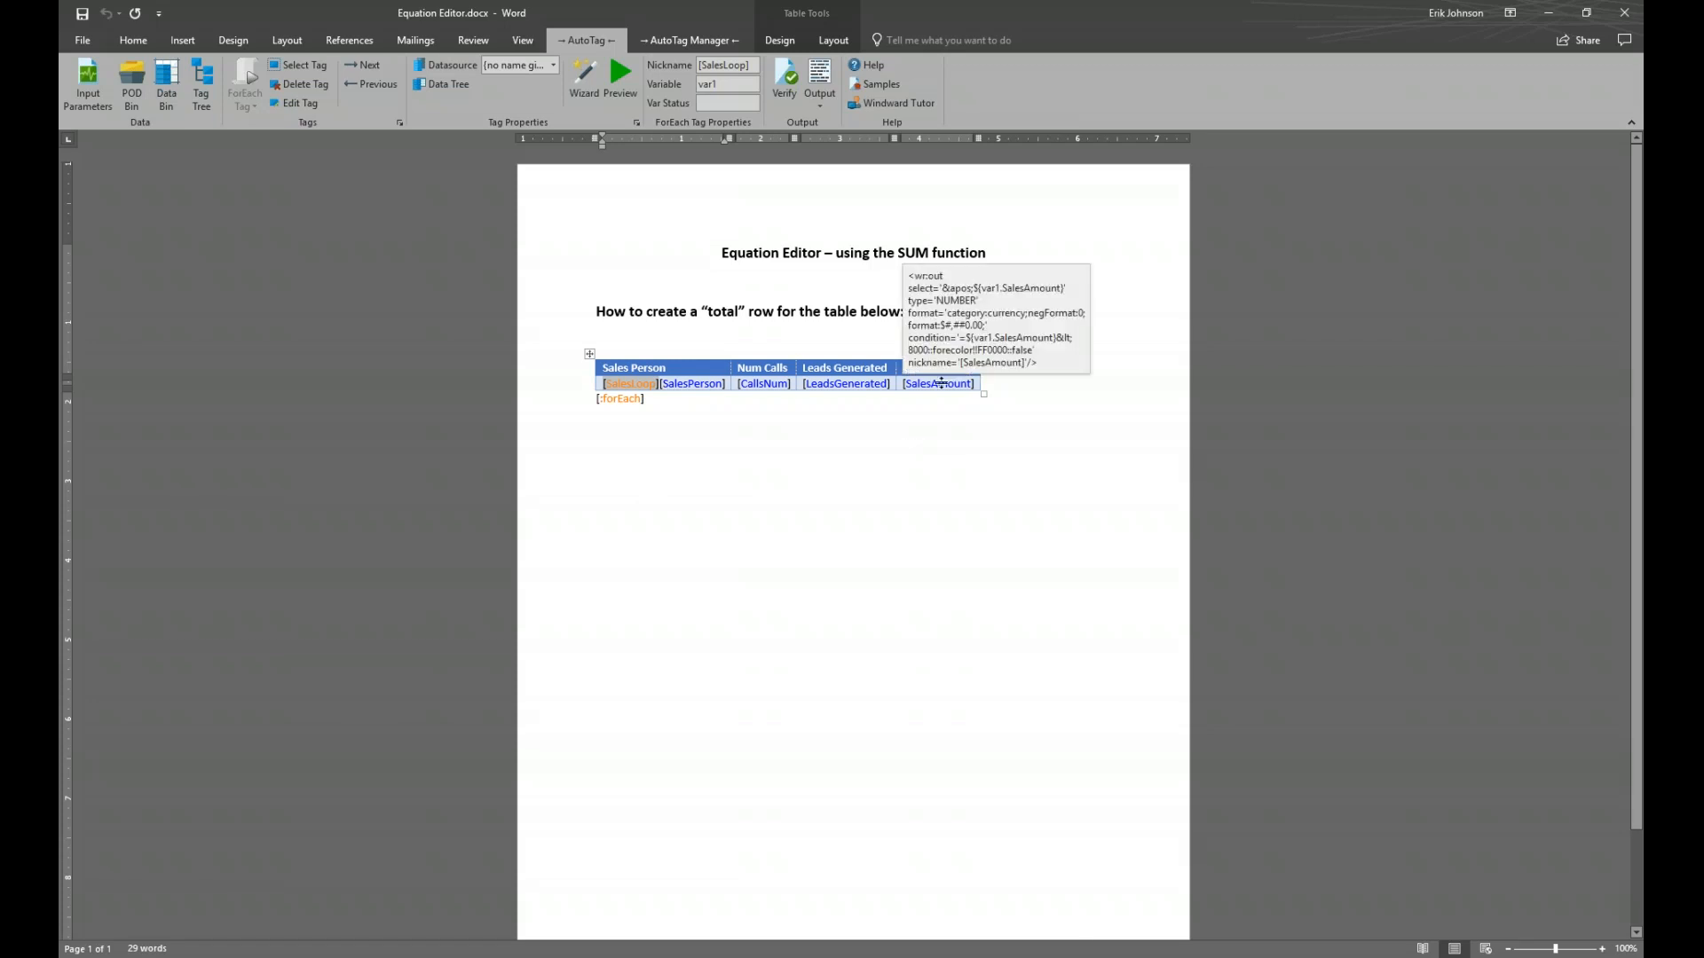
Open the SalesAmount tag's condition property to view its rule: red text below 8000
double_click(941, 384)
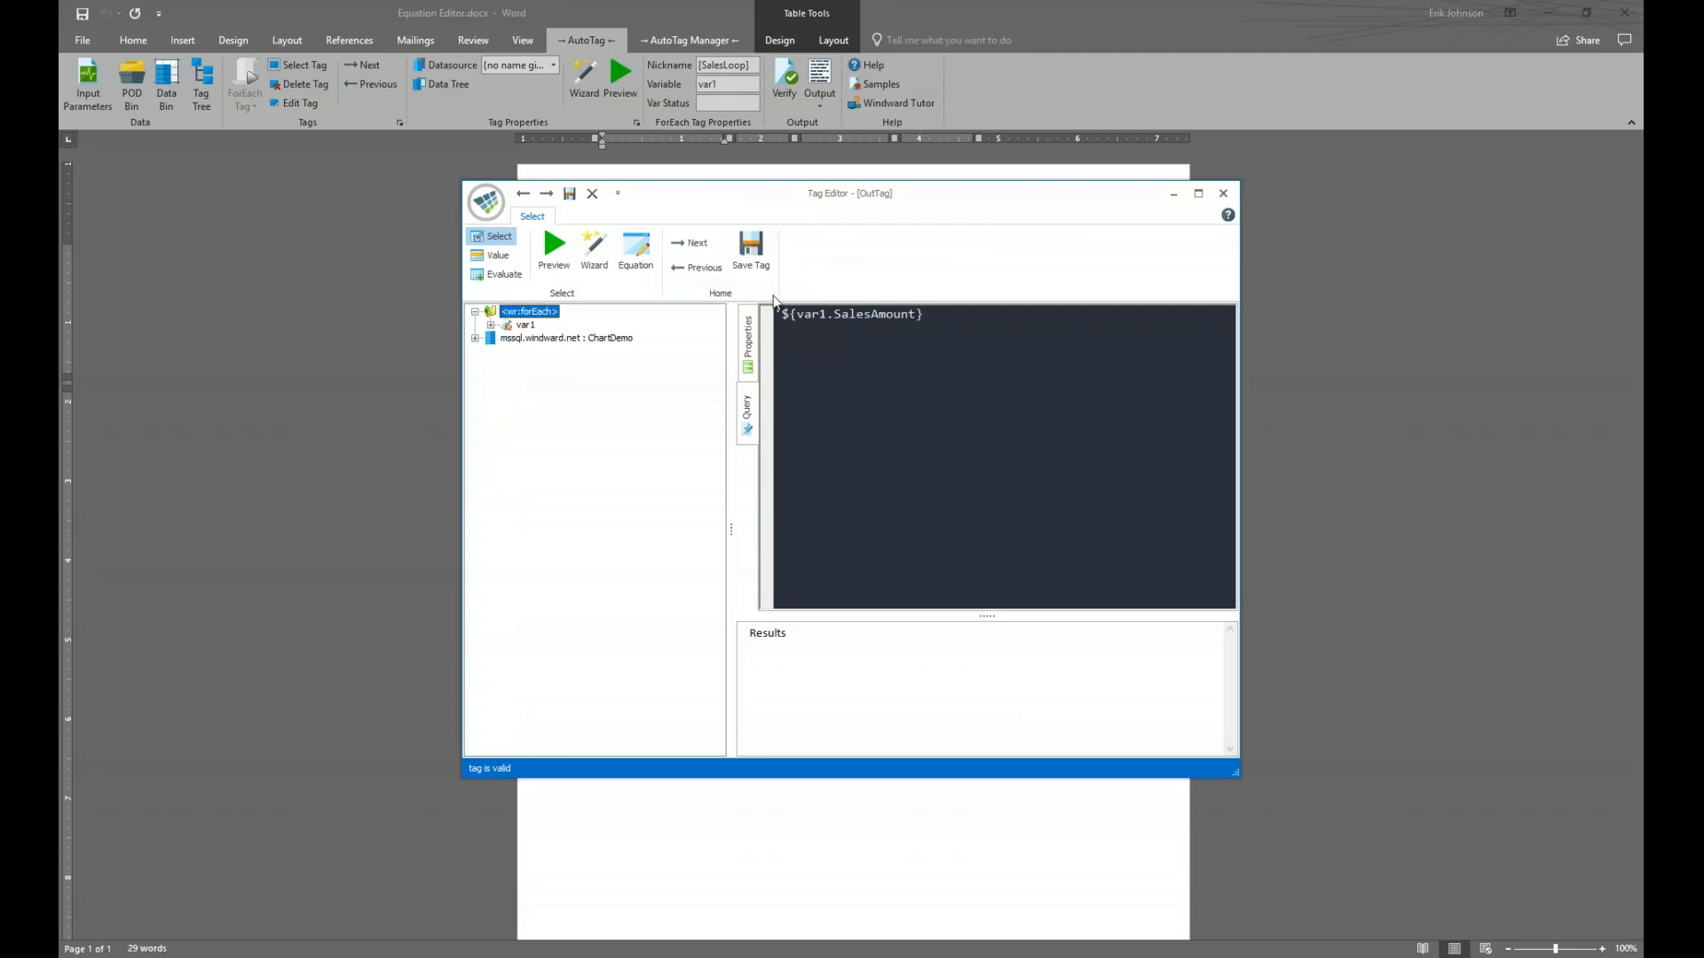
left_click(491, 326)
left_click_drag(687, 209, 950, 346)
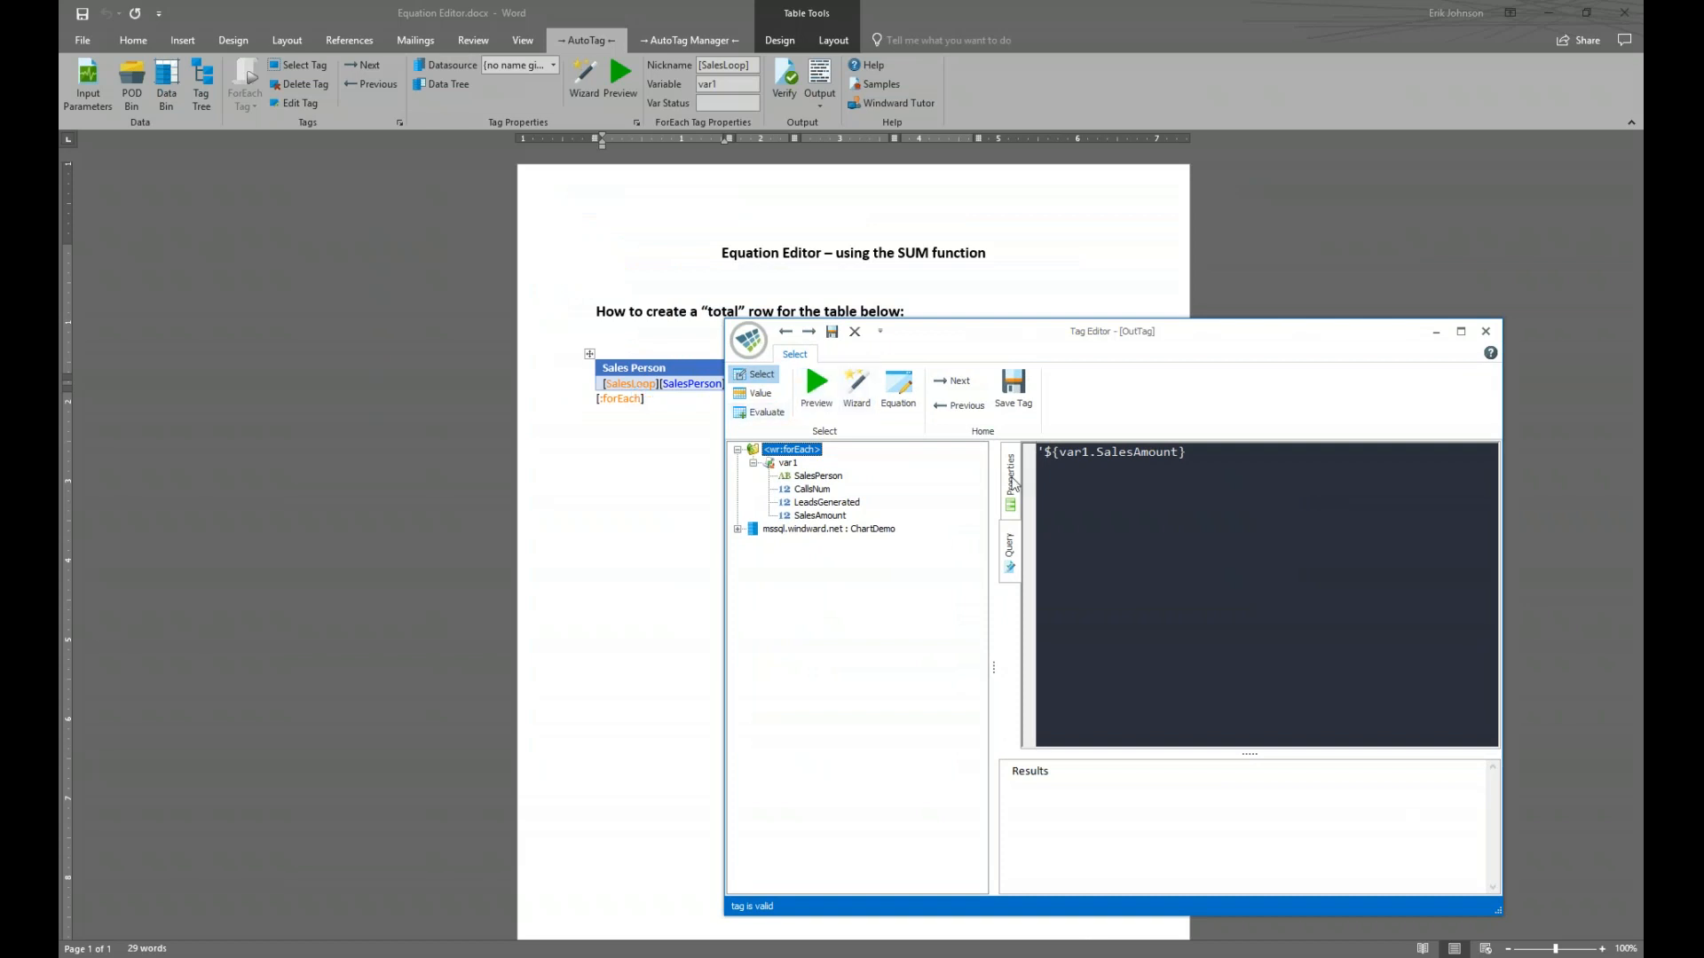
left_click(1011, 479)
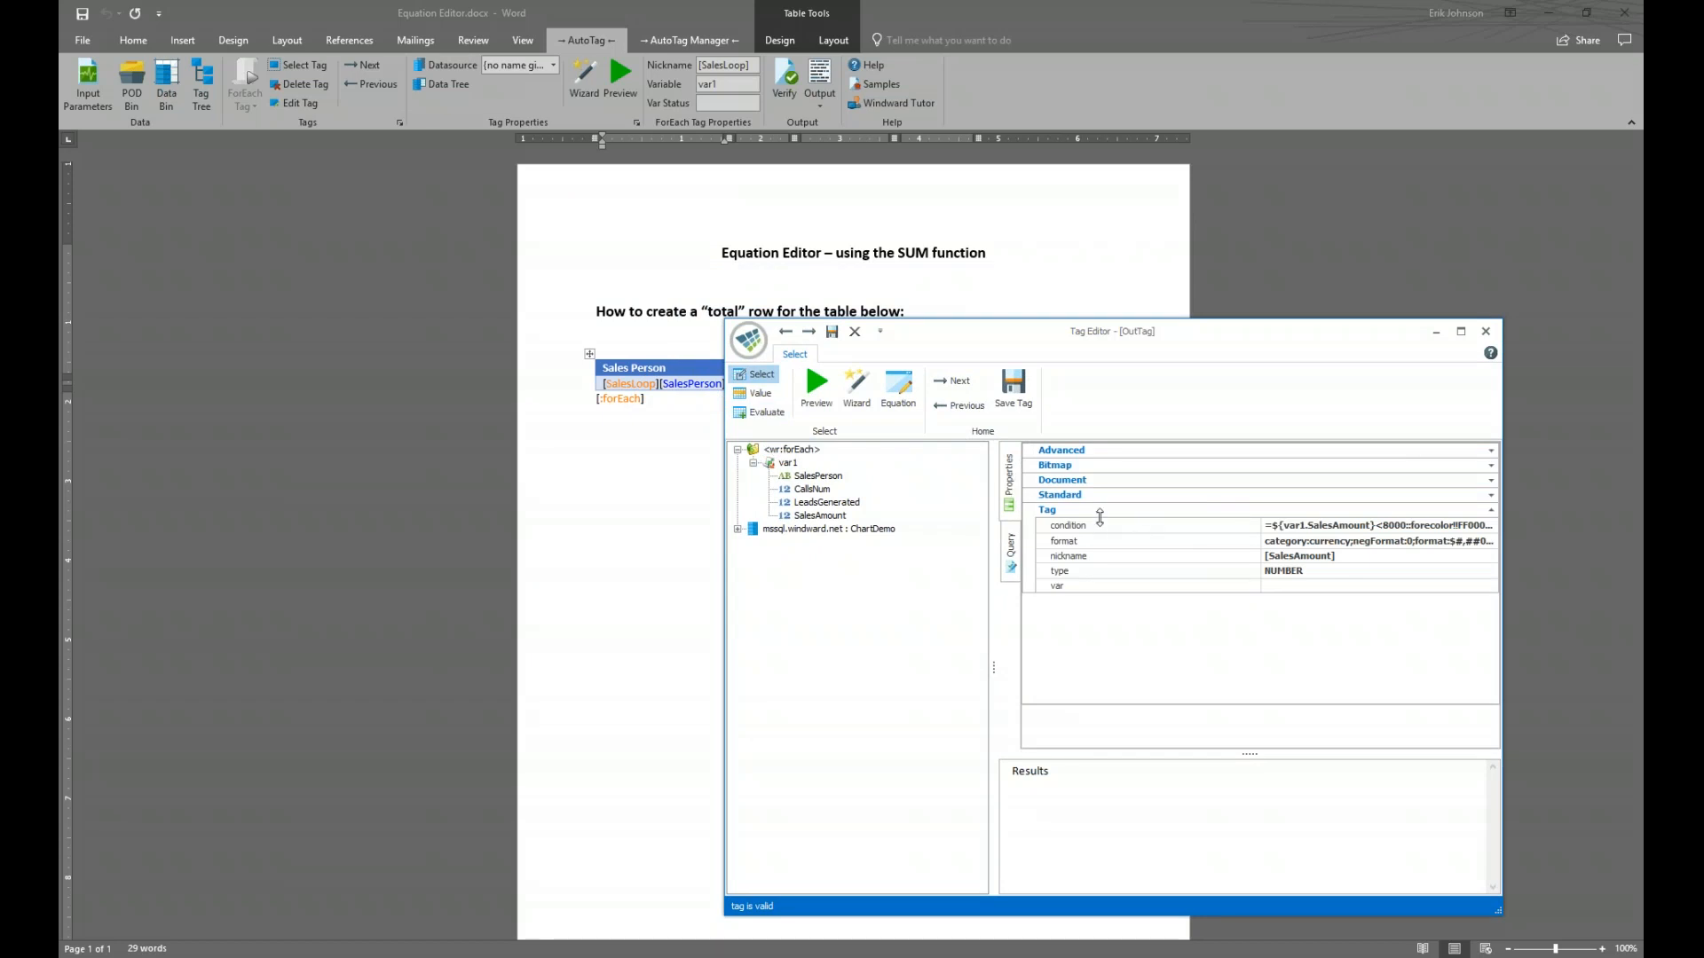
left_click_drag(1238, 339, 1225, 264)
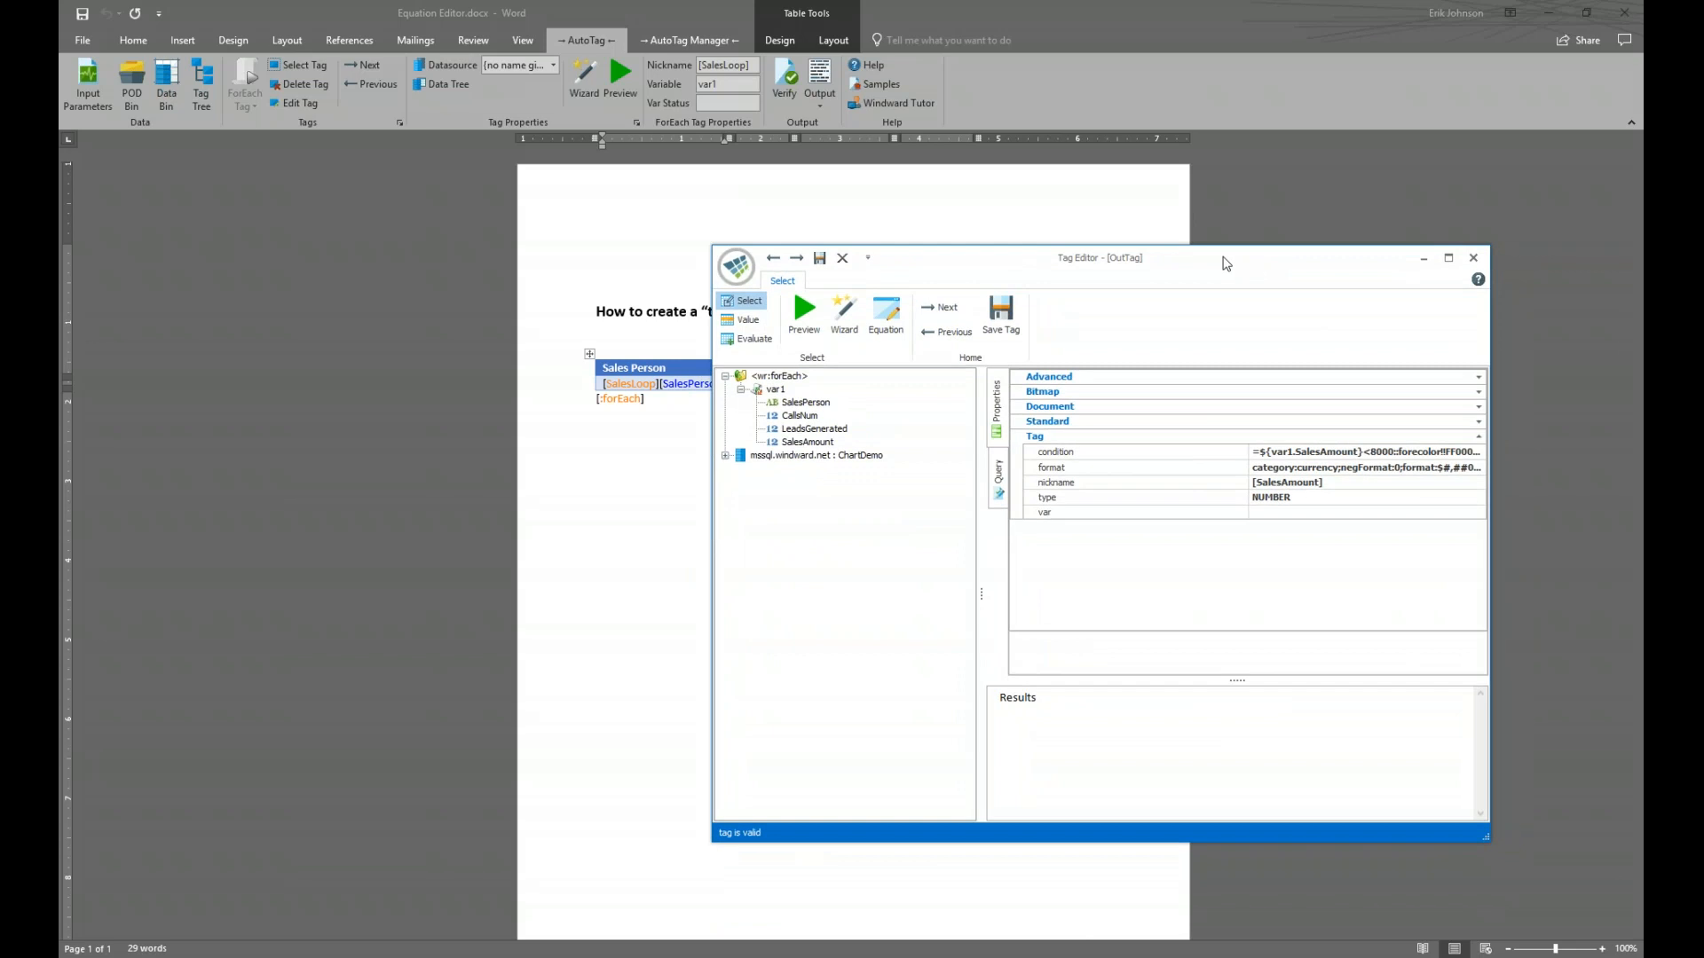
left_click(1100, 454)
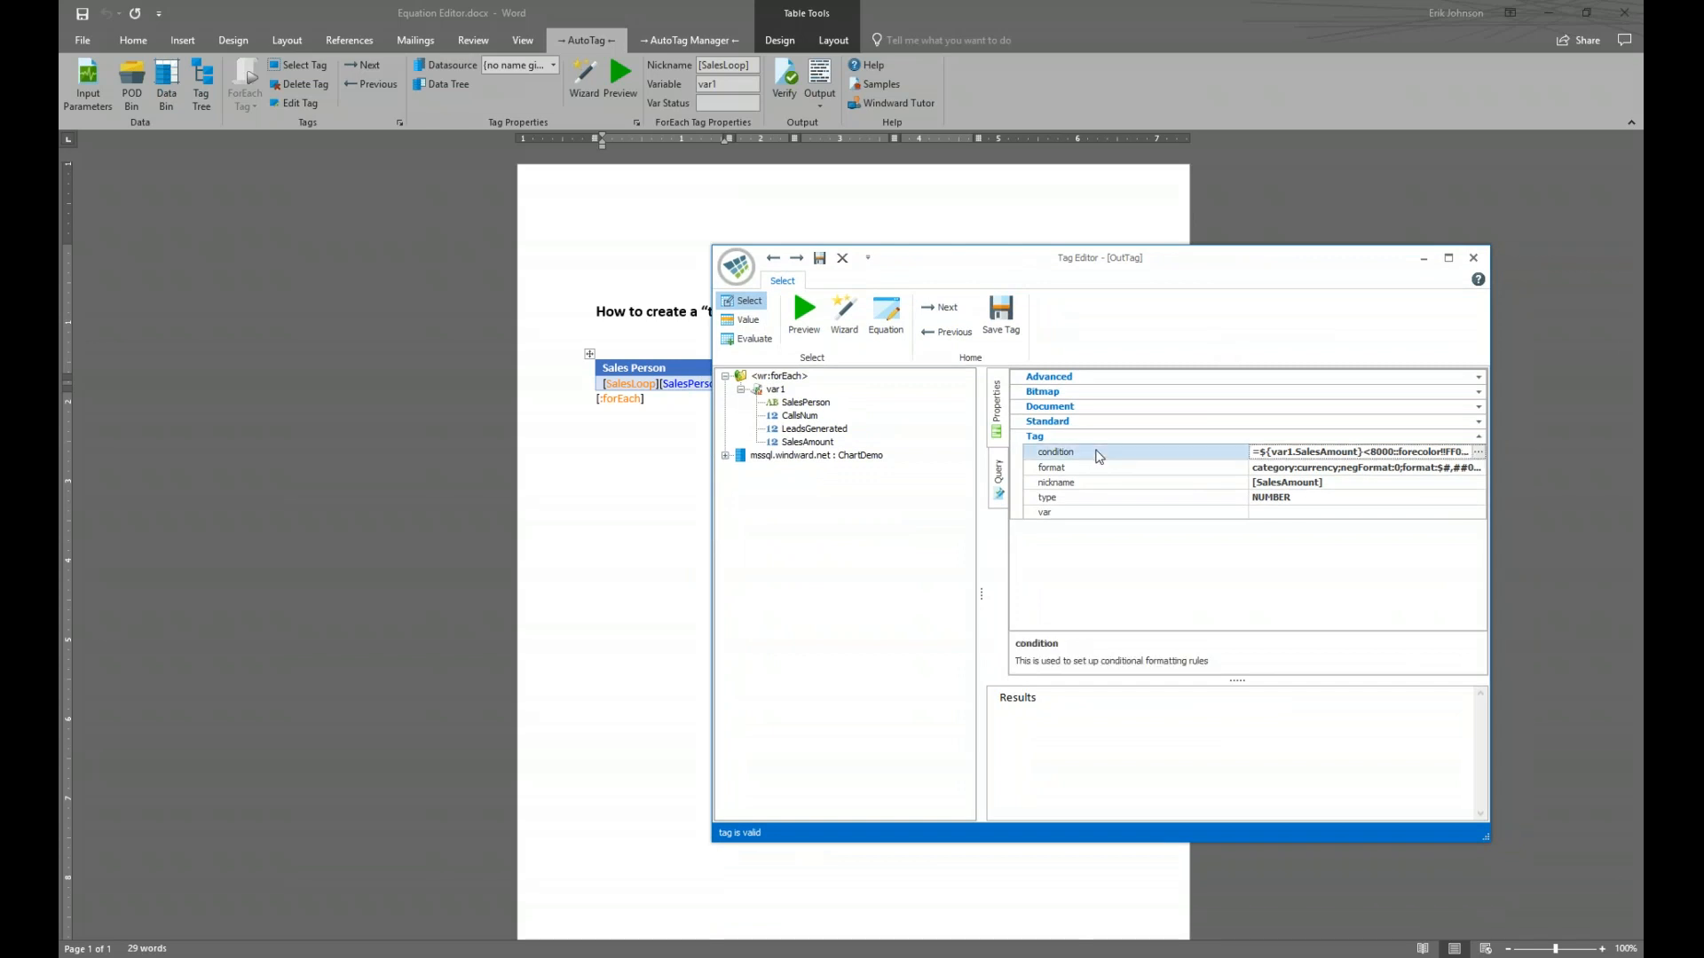
left_click_drag(1239, 490, 1165, 488)
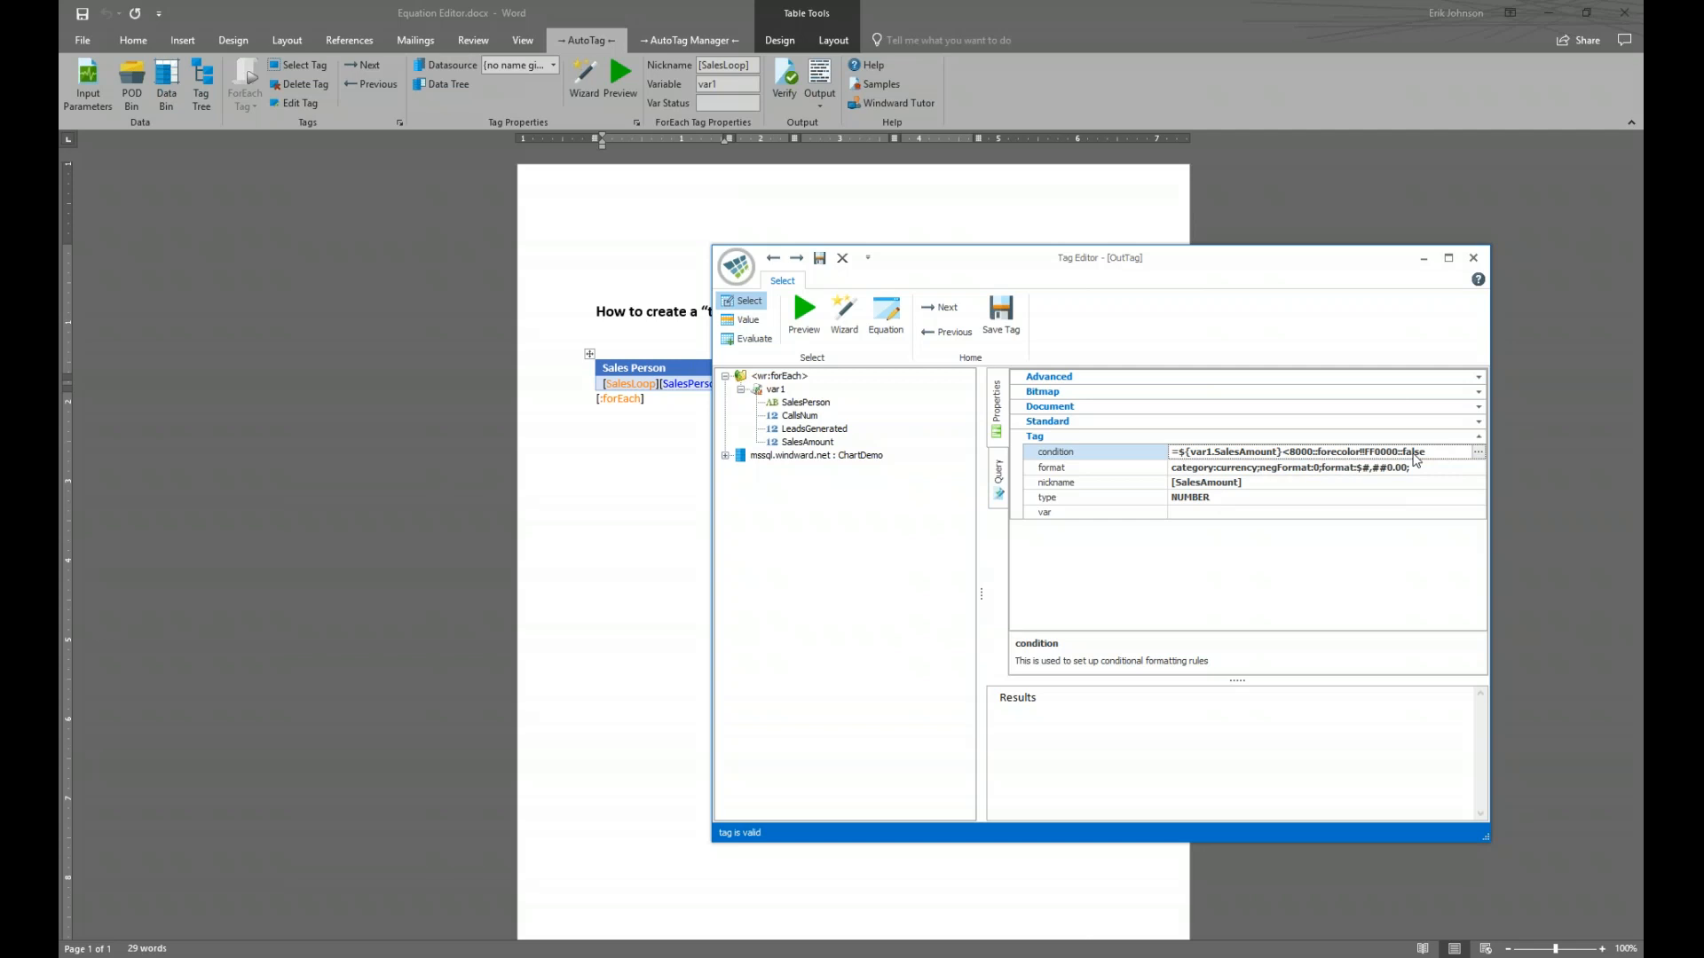
left_click(1480, 453)
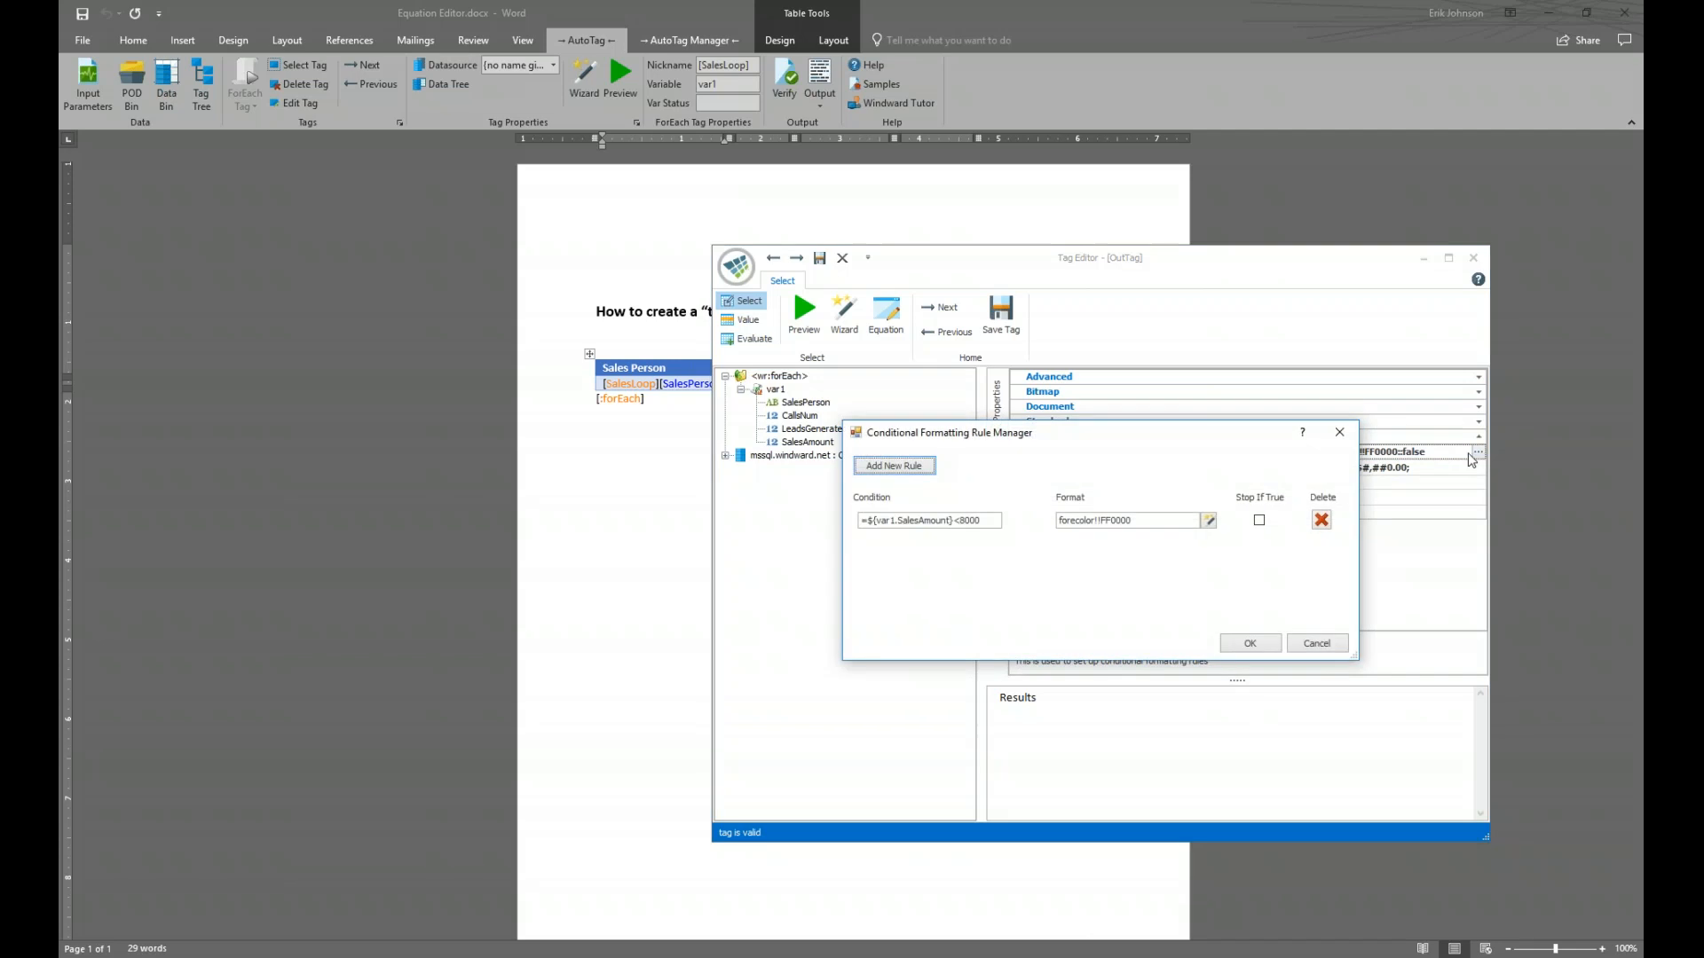
Open the Format Options for the SalesAmount below-8000 rule, showing text colour FF0000
left_click_drag(1189, 434, 1055, 426)
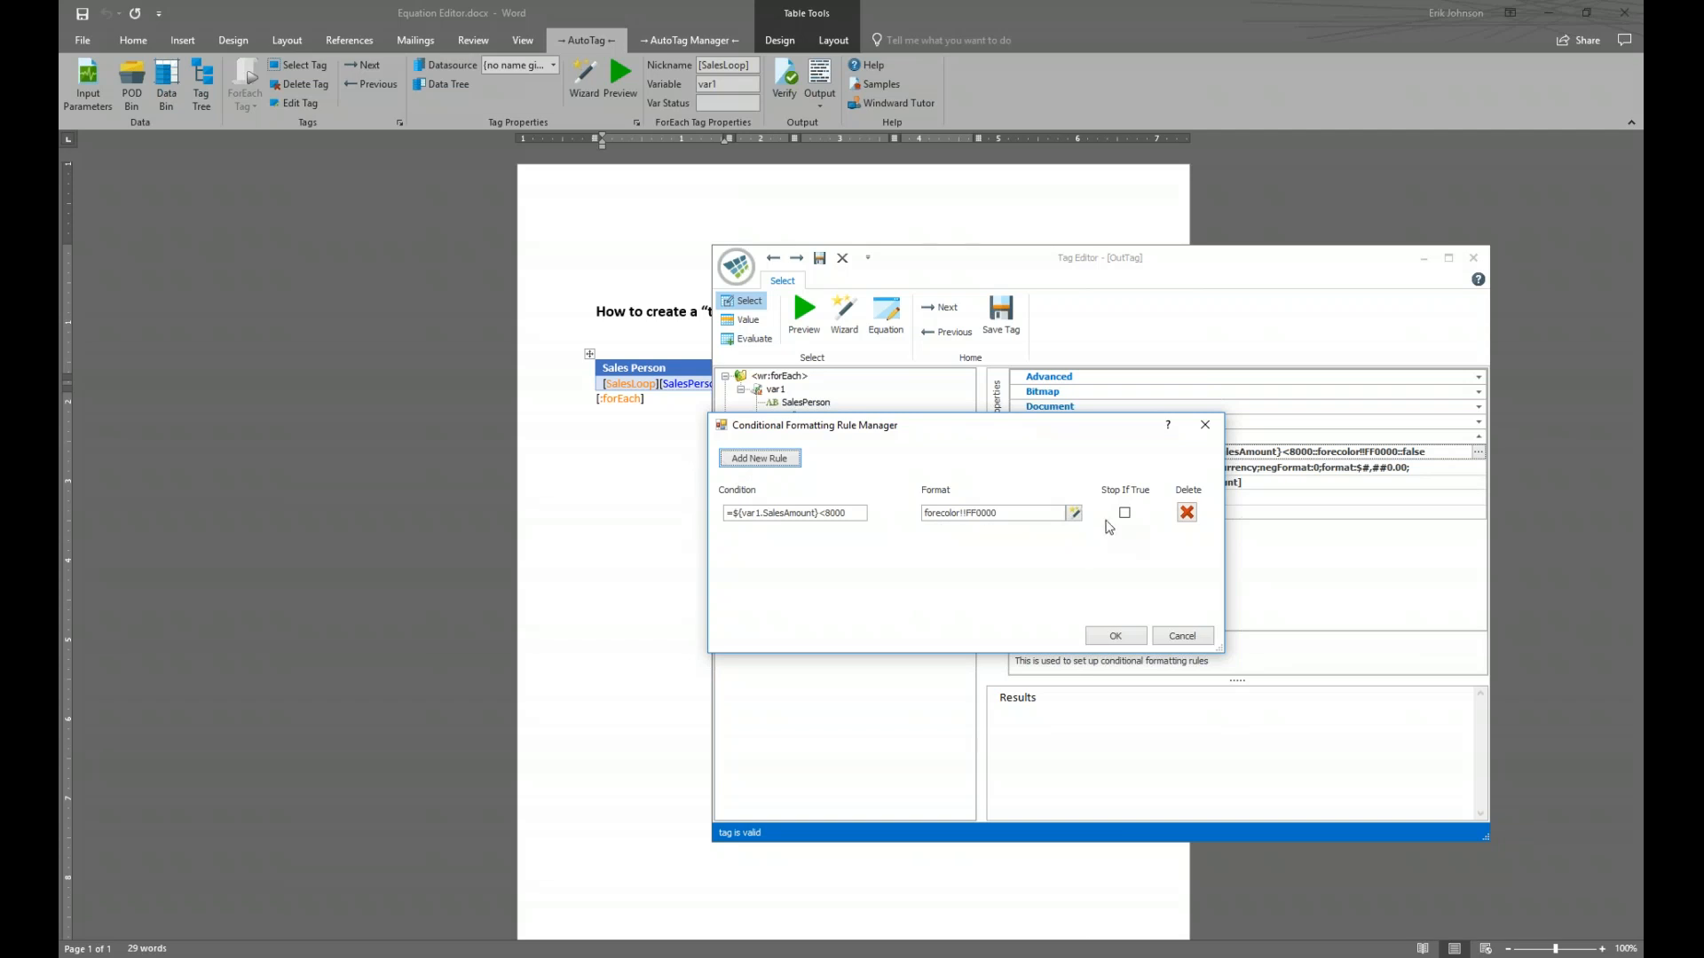
left_click(1075, 513)
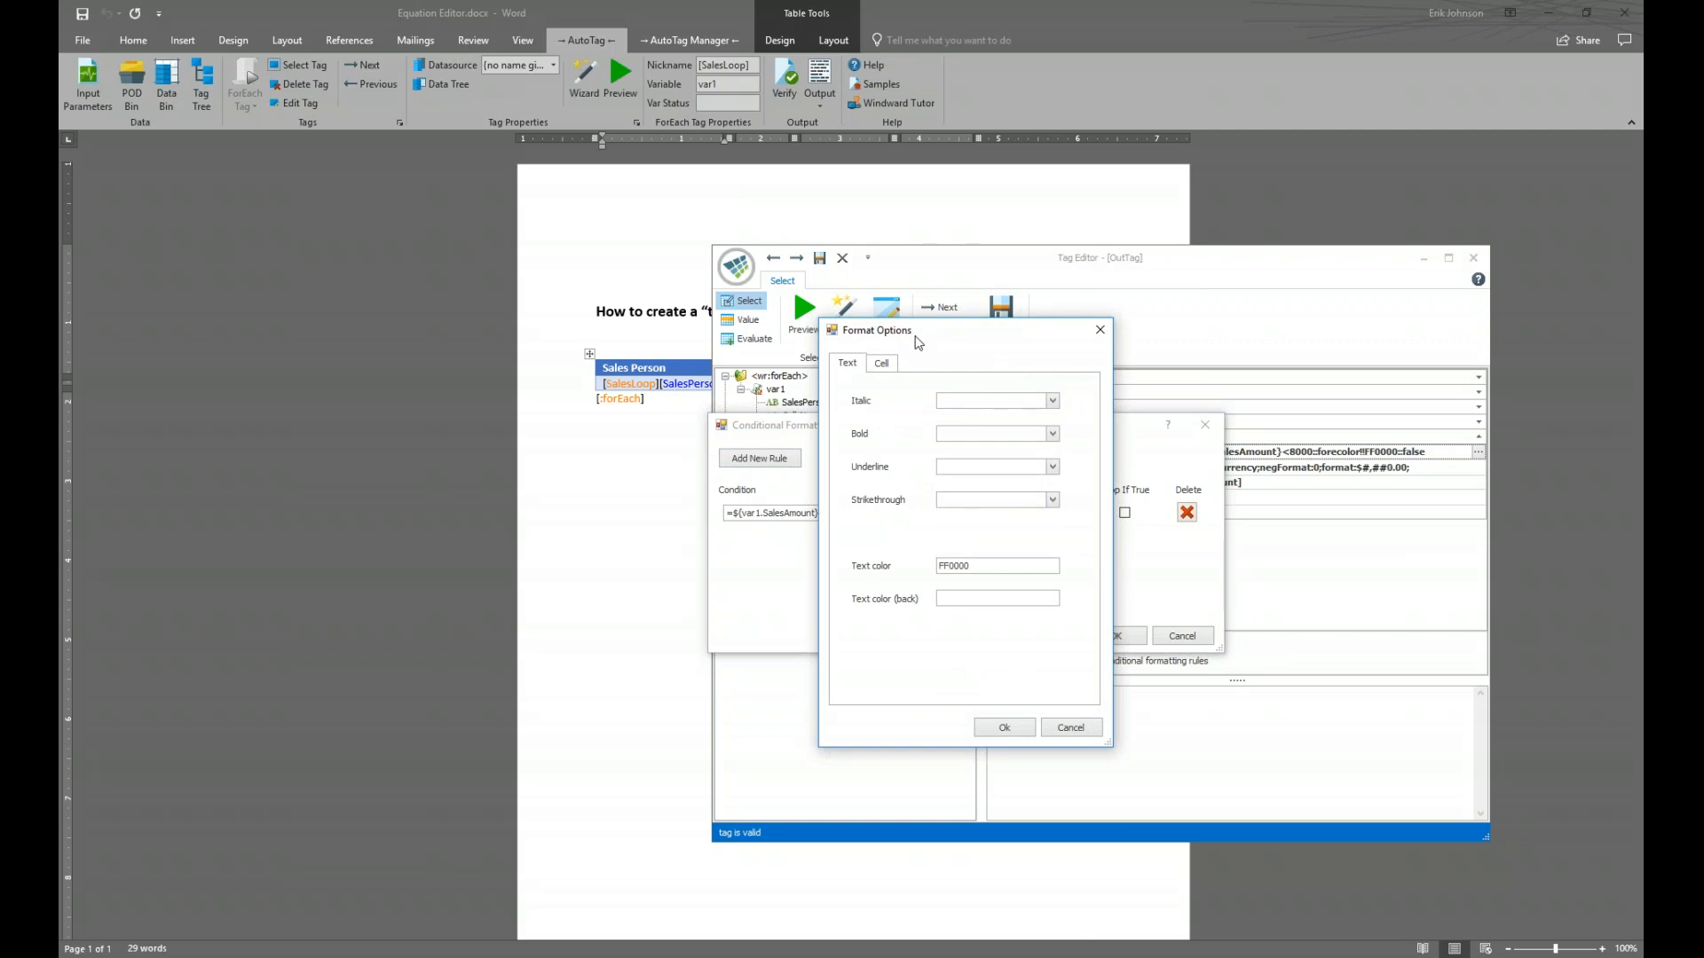
Confirm text colour FF0000 for the rule applying when var1.SalesAmount is below 8000
left_click_drag(926, 341, 1009, 339)
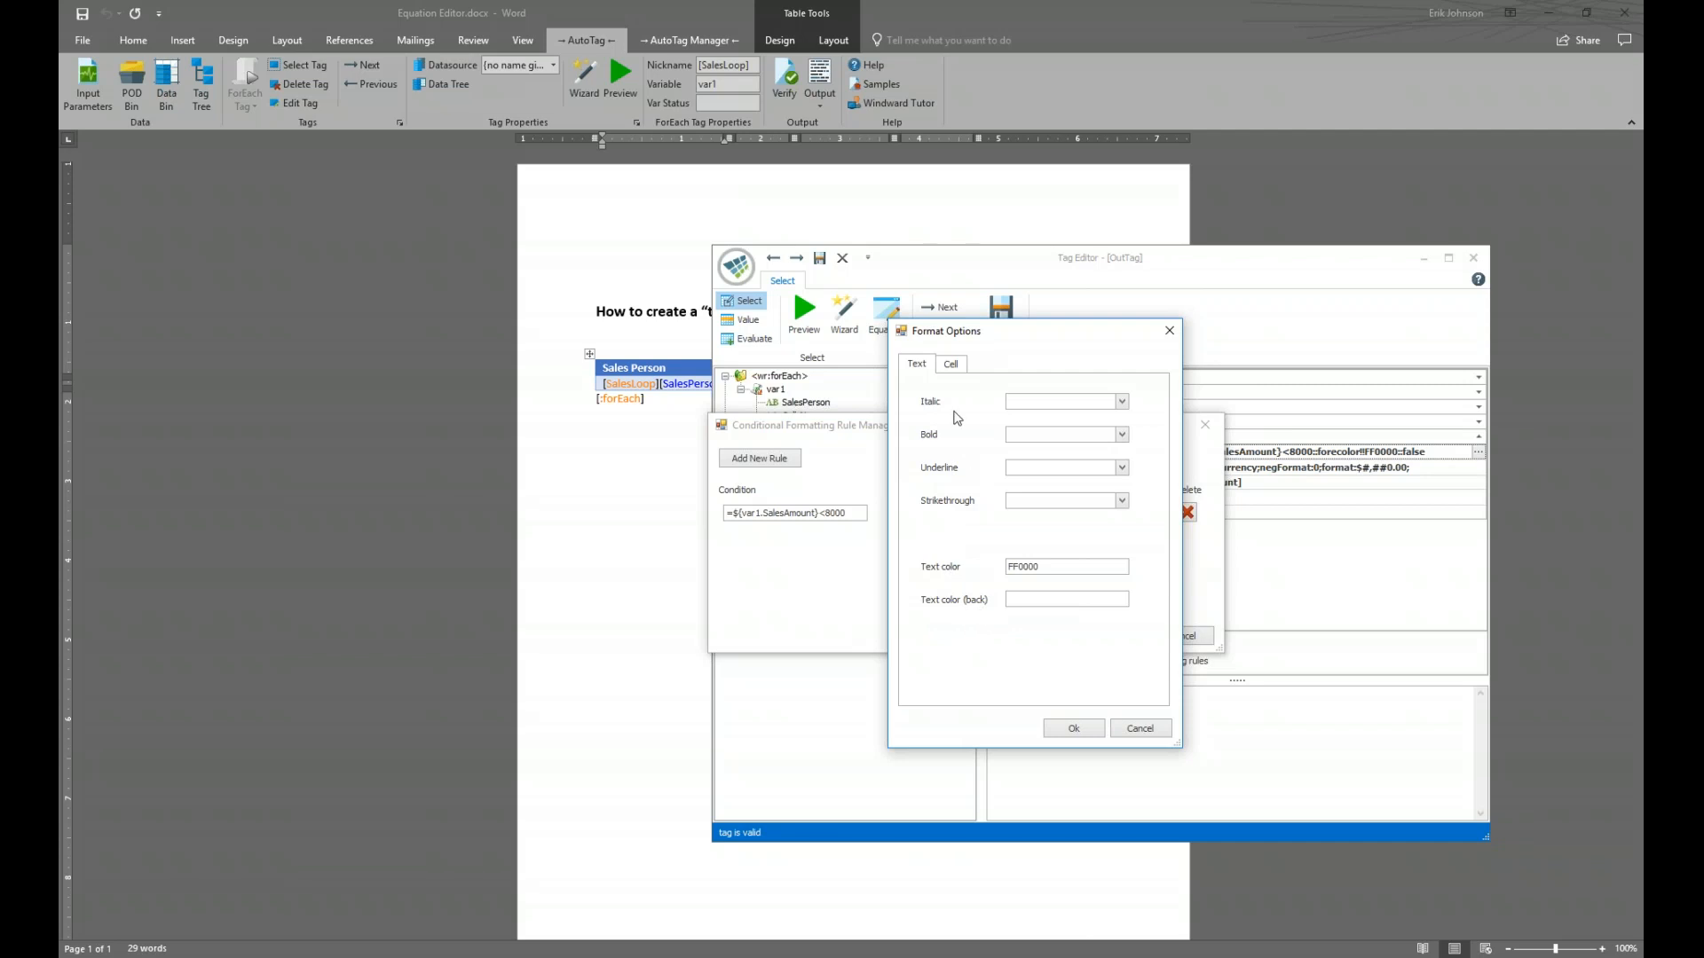
left_click(956, 365)
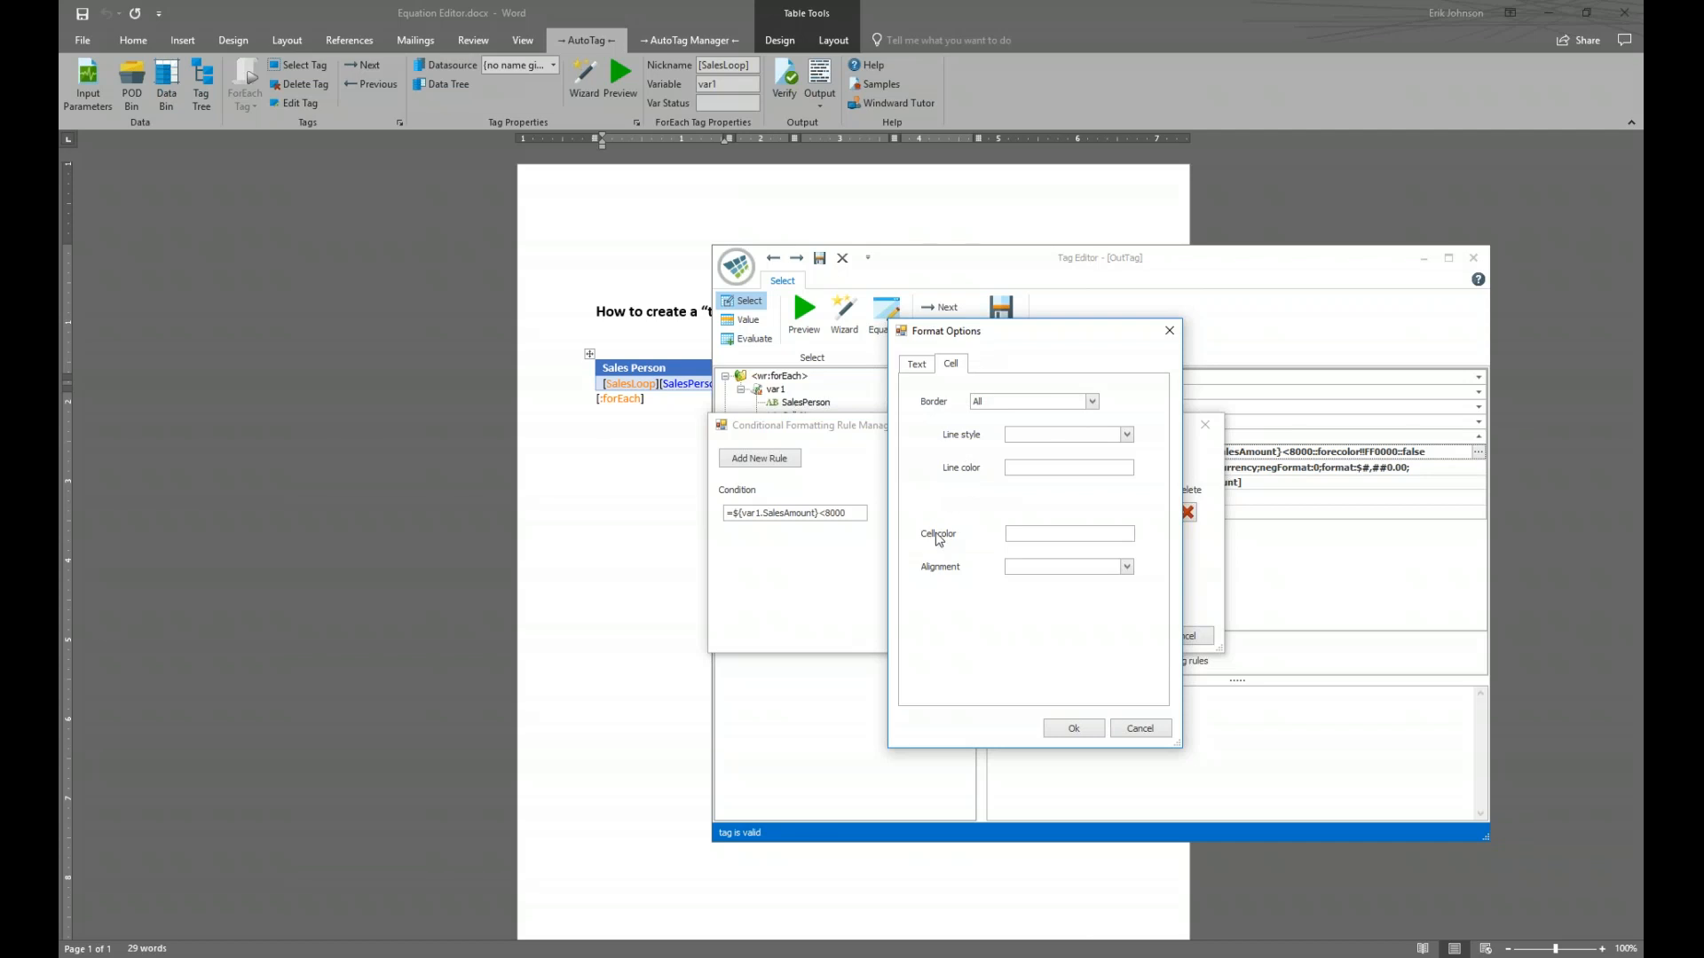
left_click(919, 365)
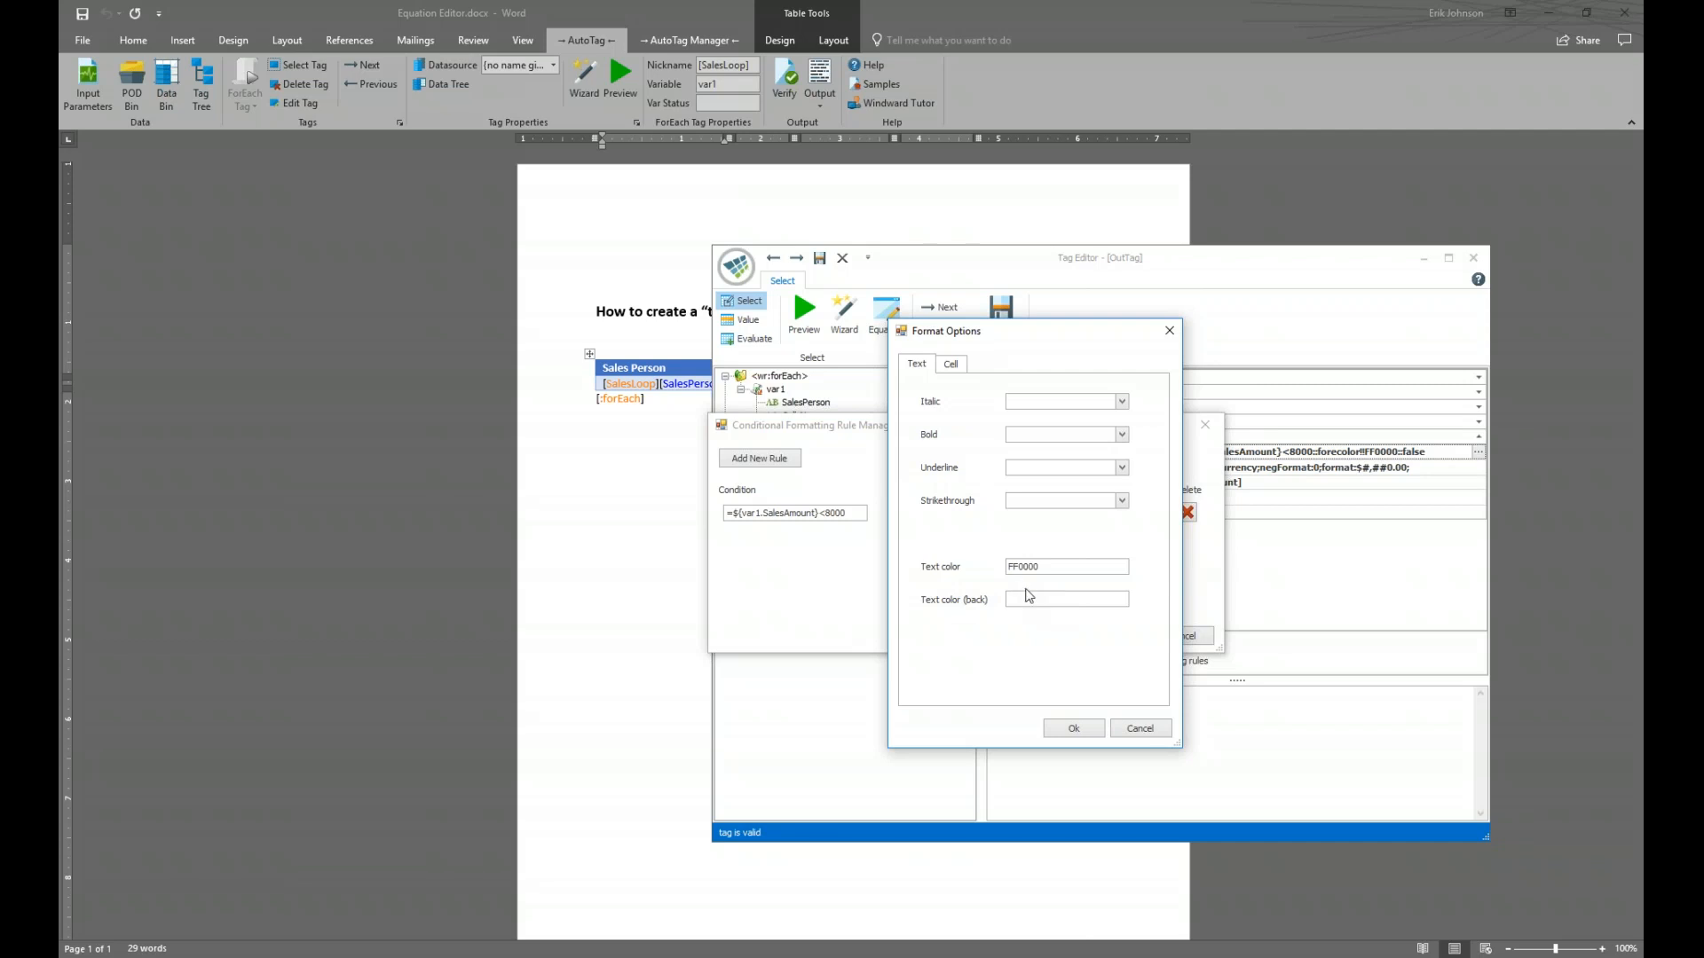
left_click(1076, 730)
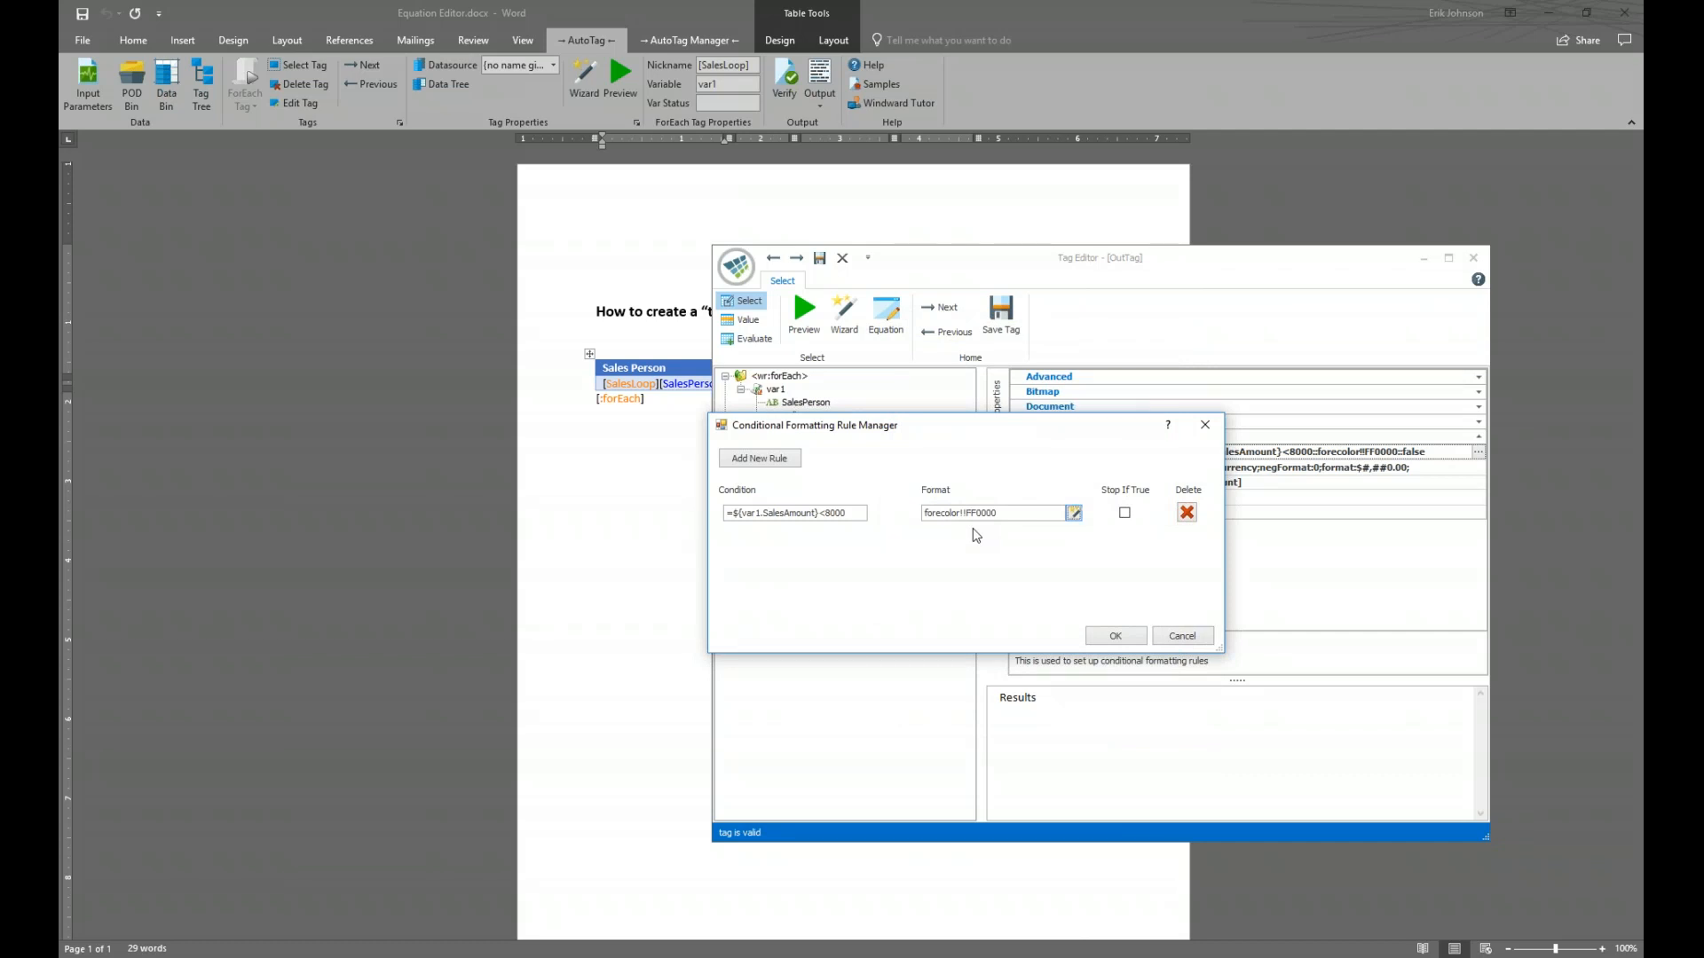
Keep only the below-8000 red-text rule and save the SalesAmount tag
left_click(761, 460)
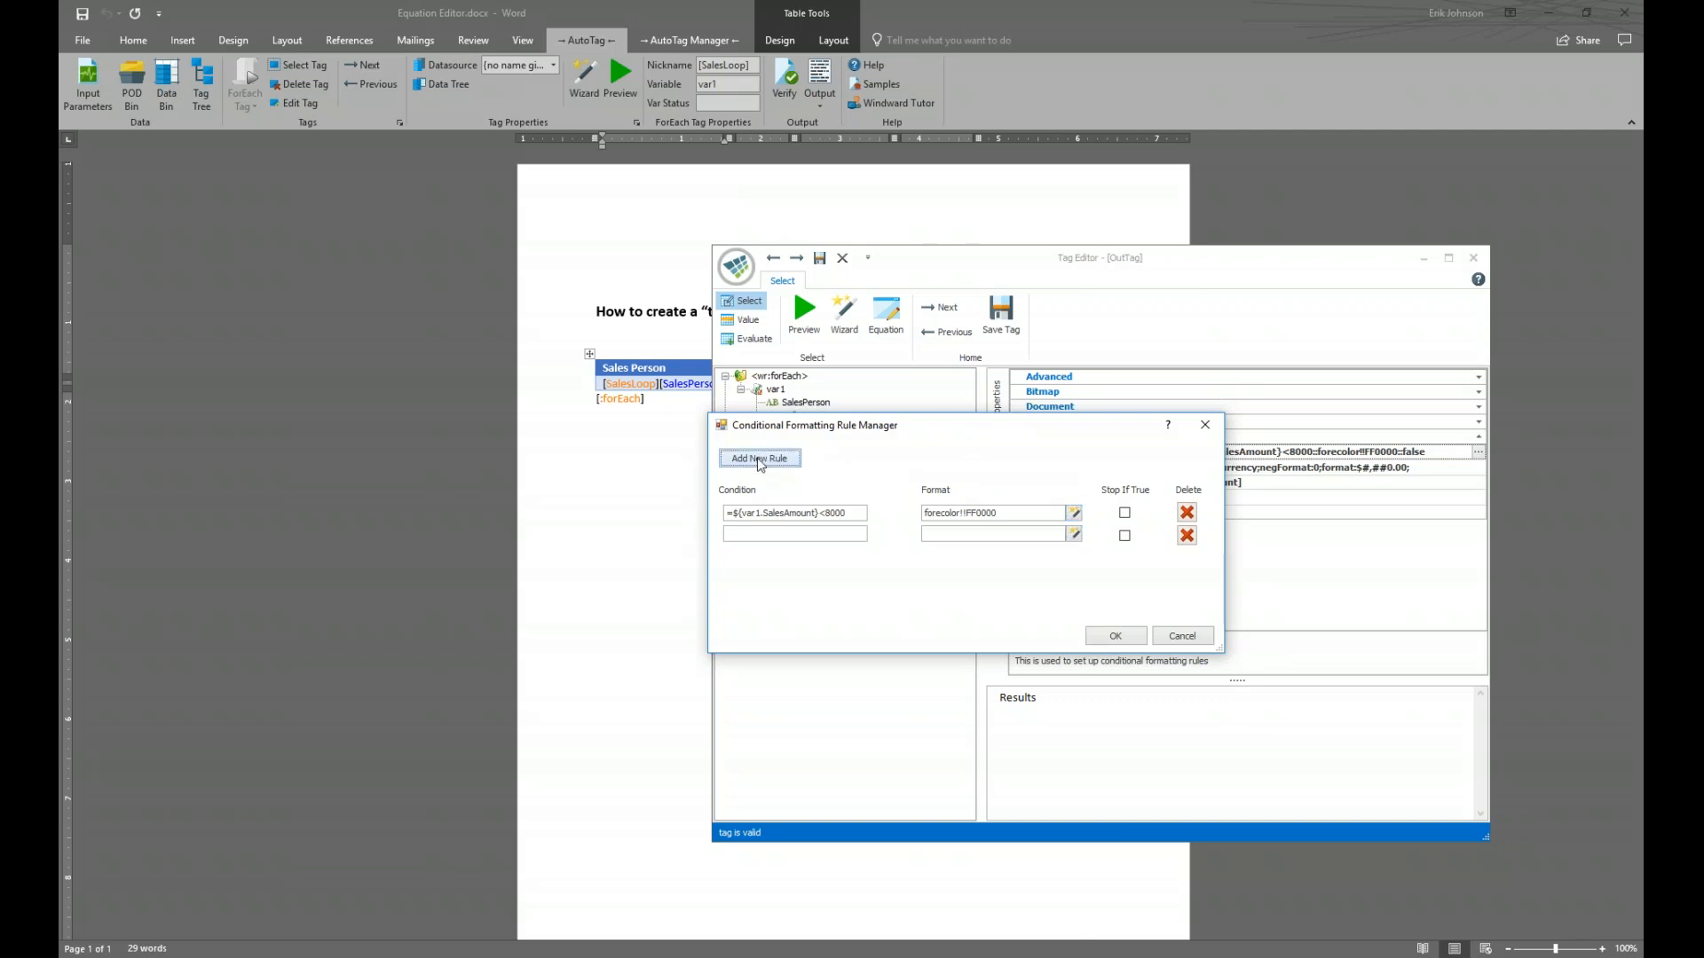
left_click(1186, 536)
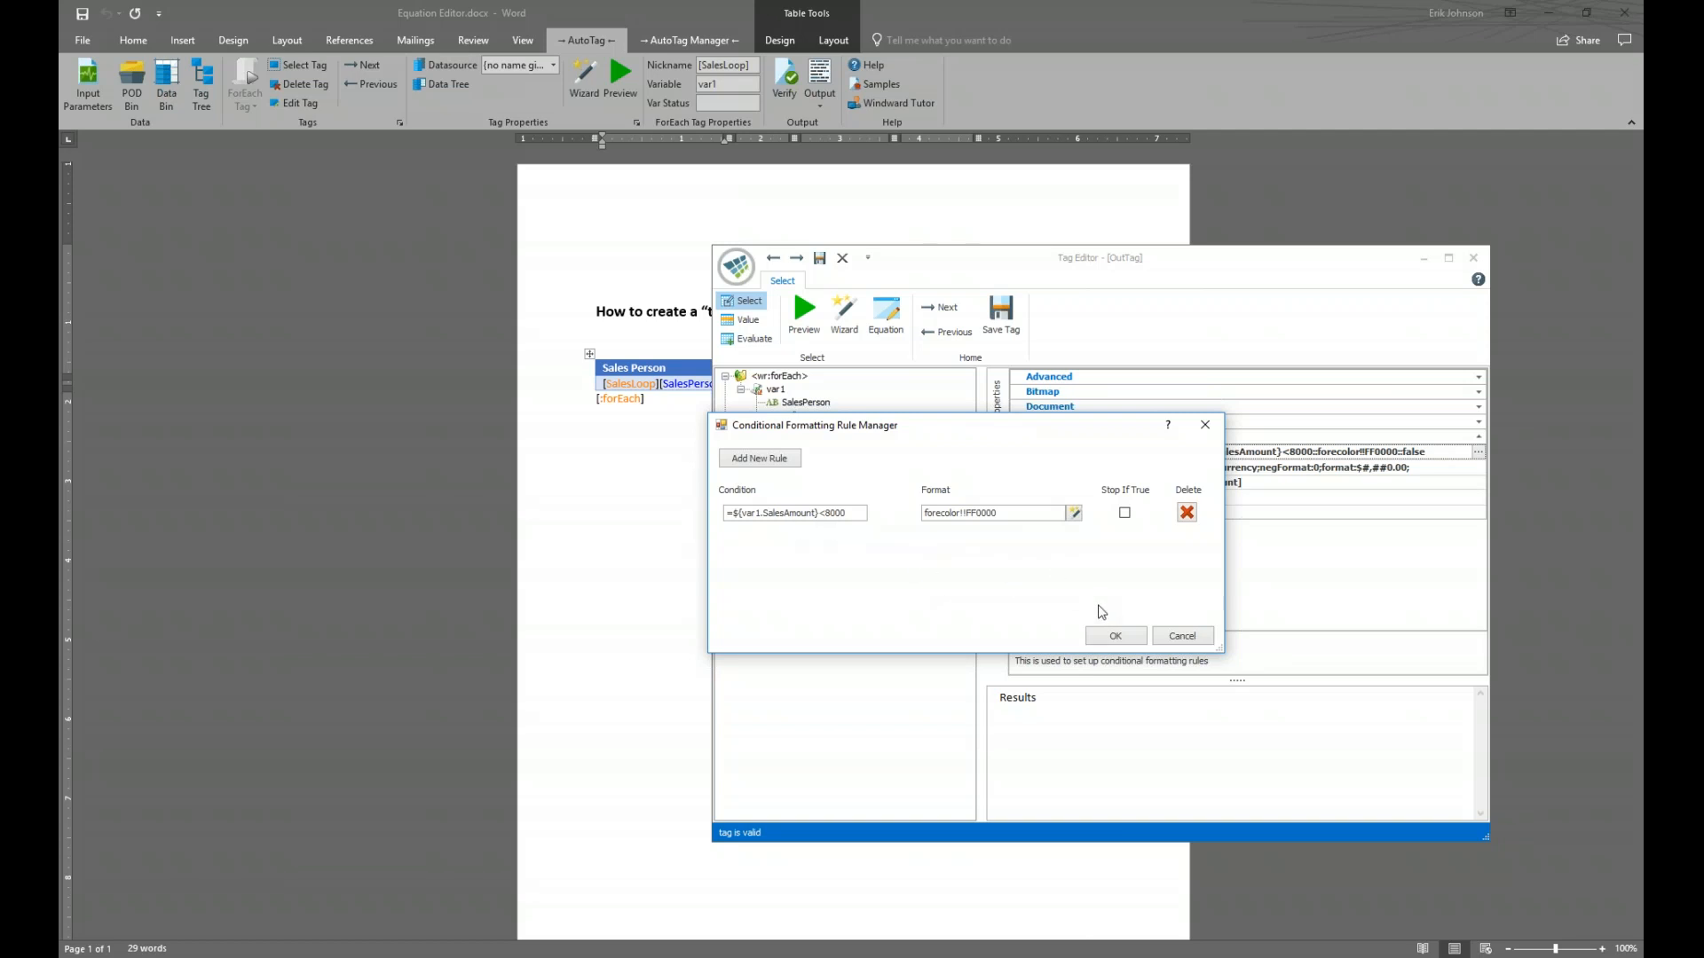
left_click(1116, 636)
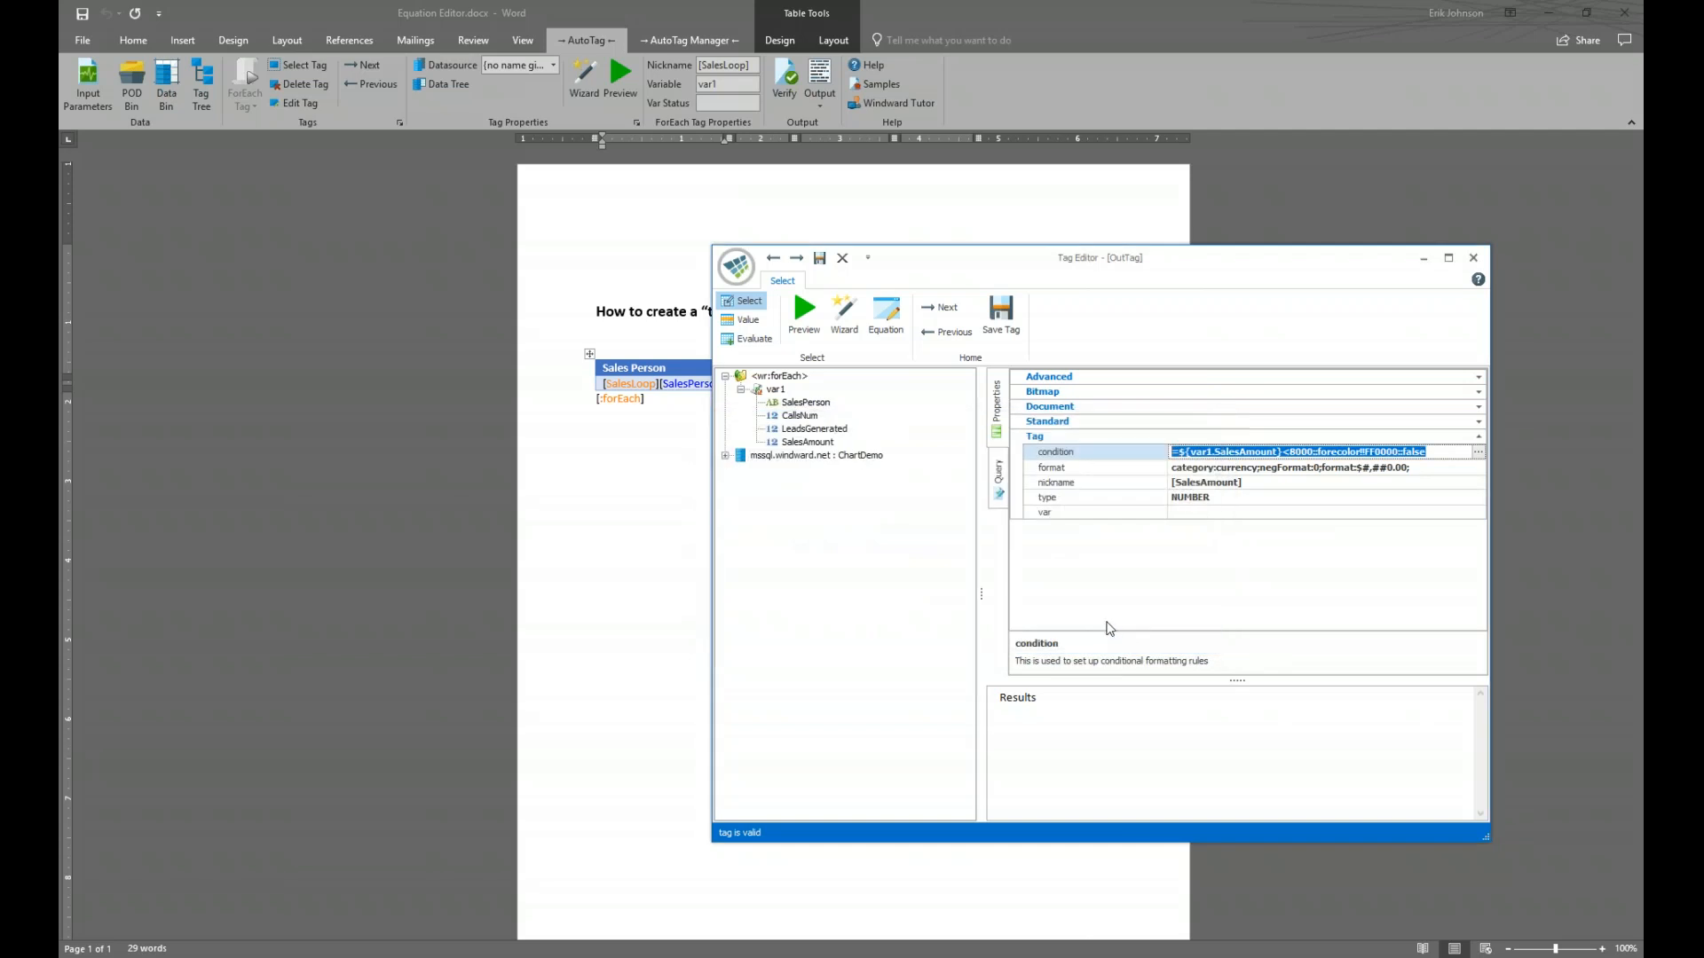
left_click(995, 321)
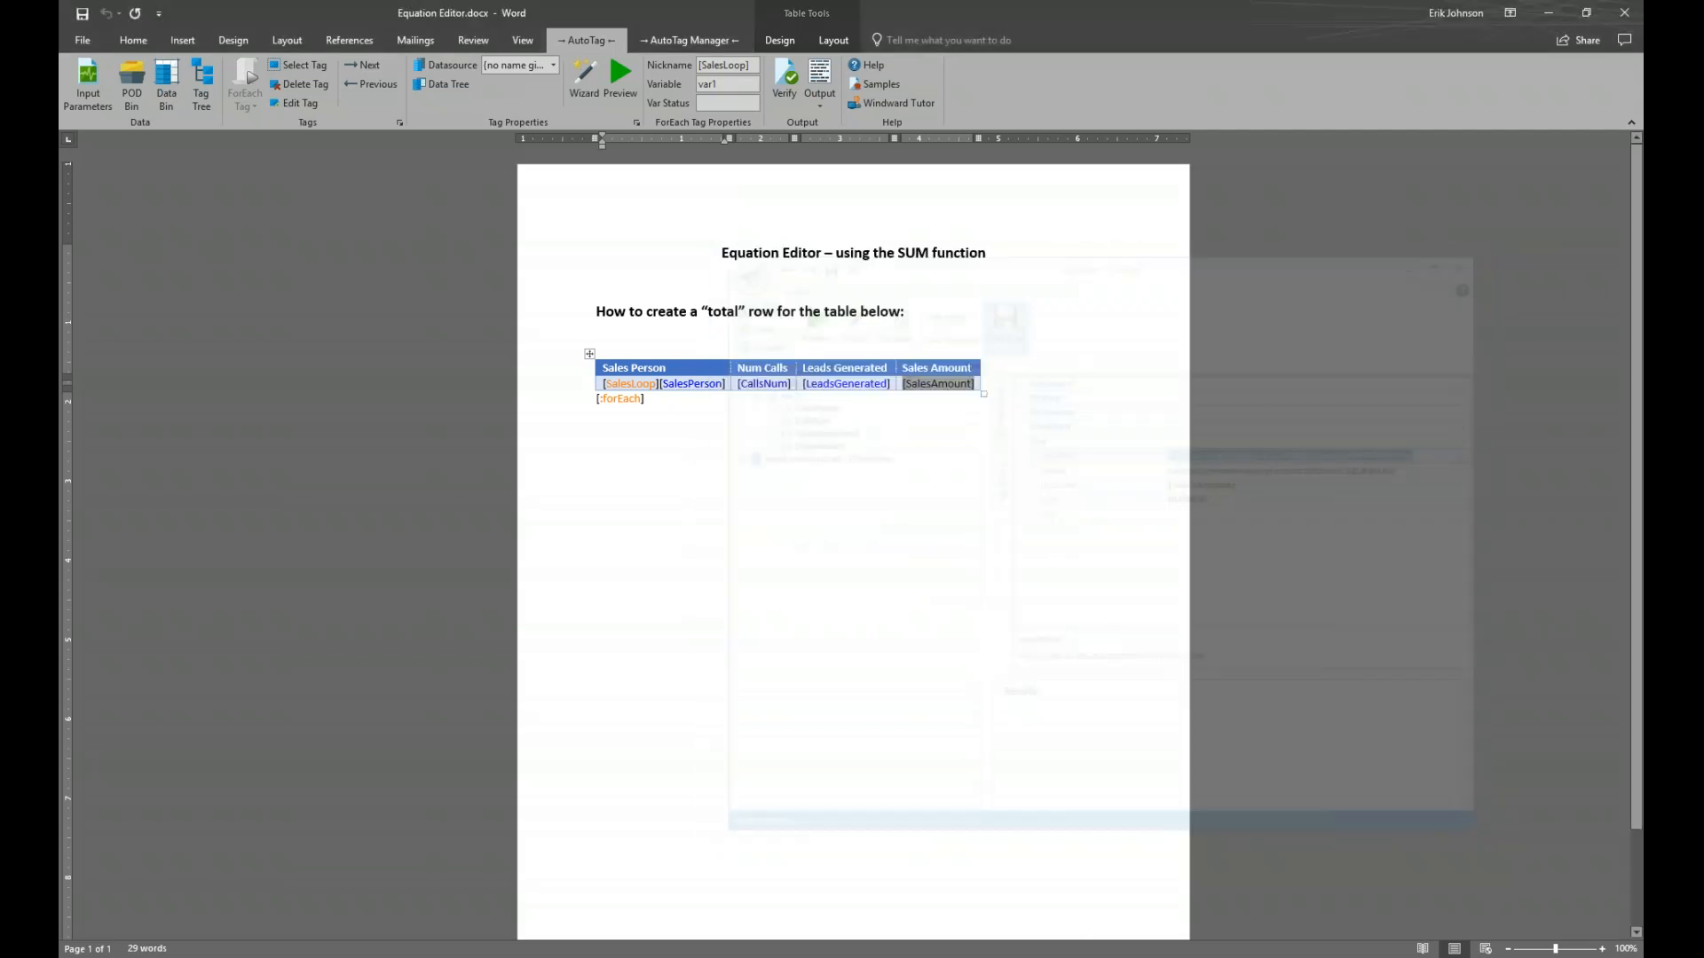
Generate the report, saving the template first, and snap the output beside the template
left_click(817, 78)
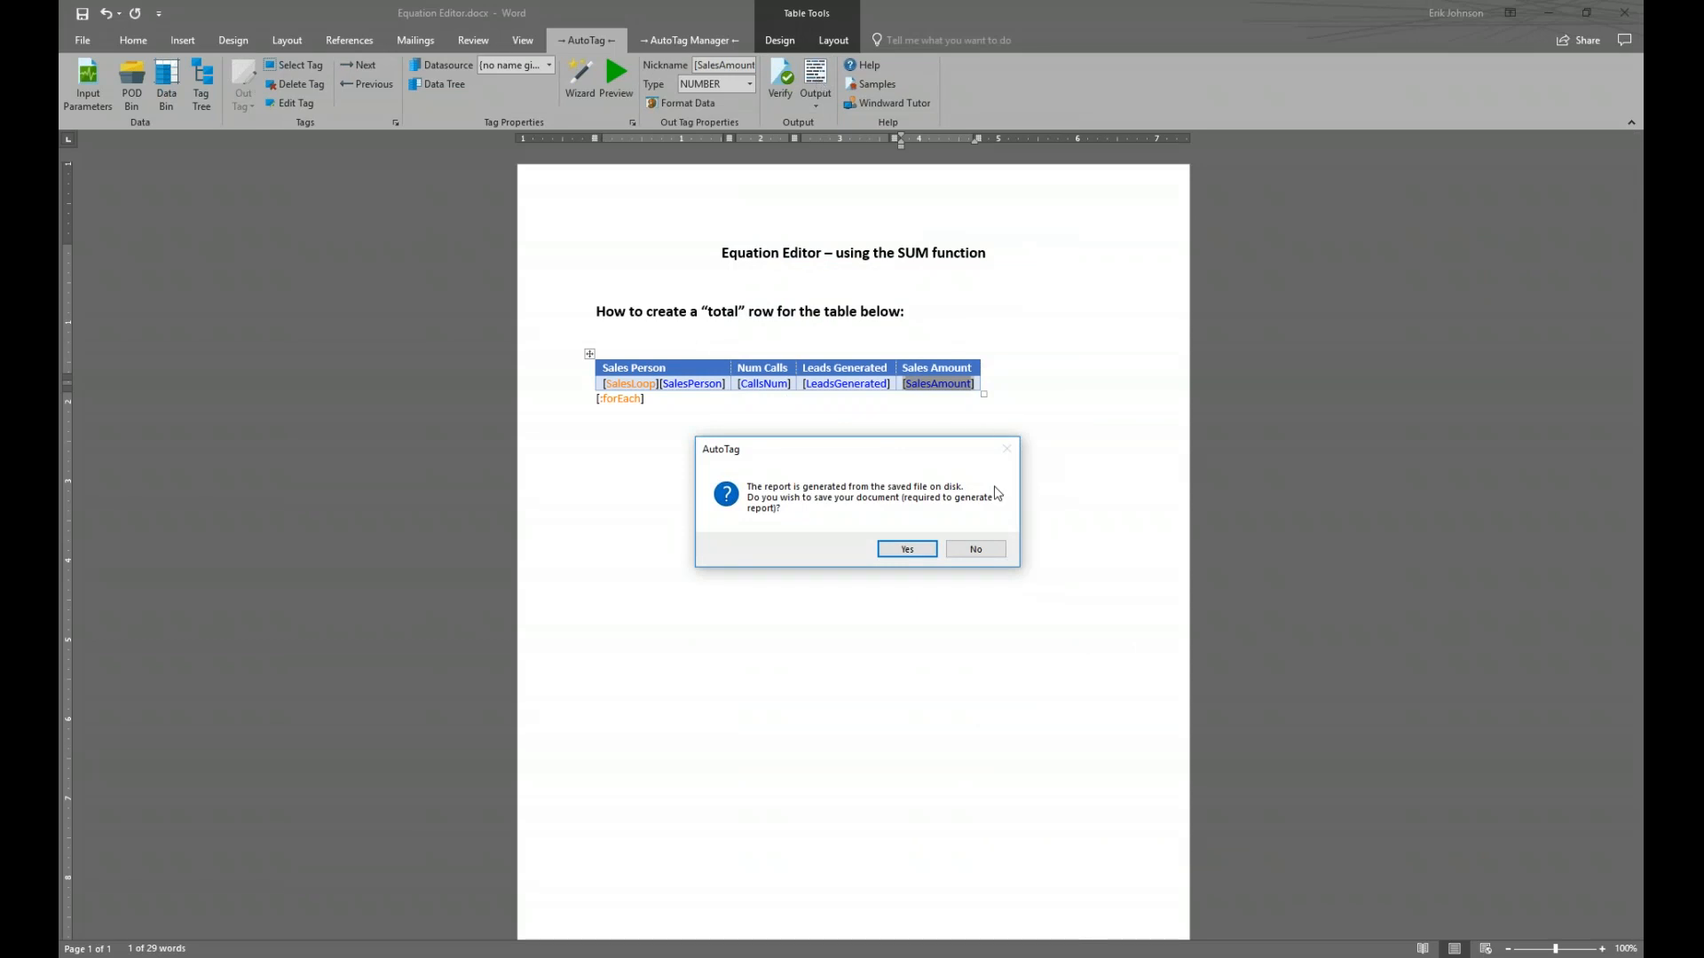
left_click(907, 550)
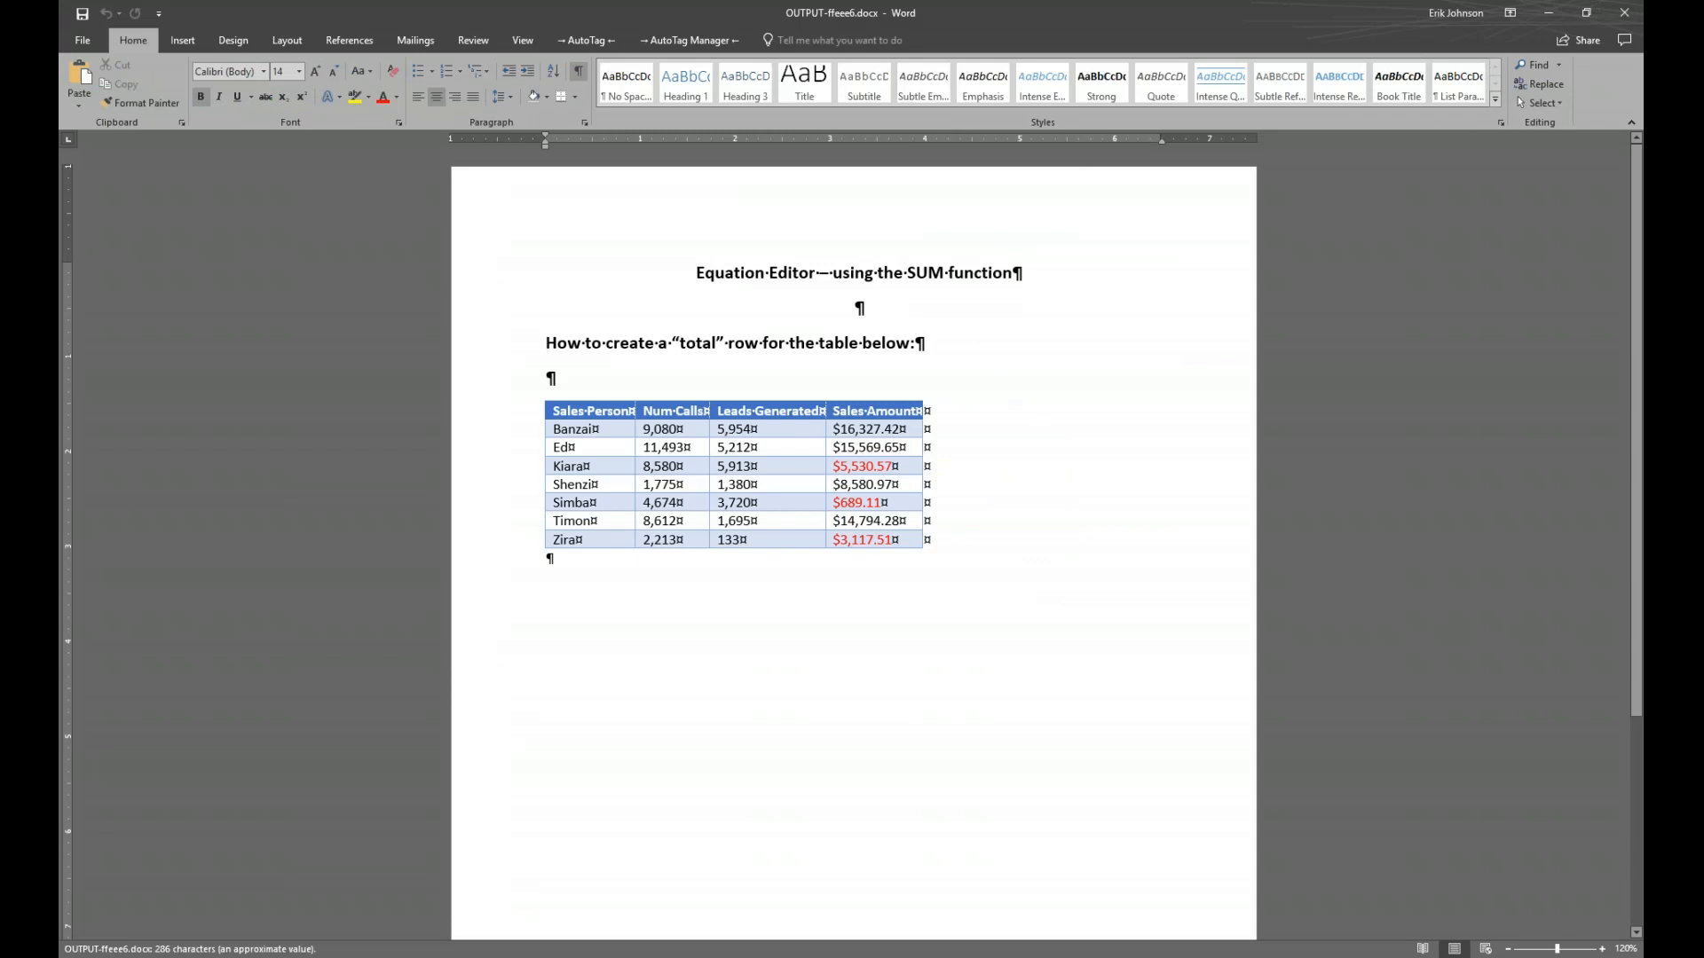
key("super+Right")
key("Return")
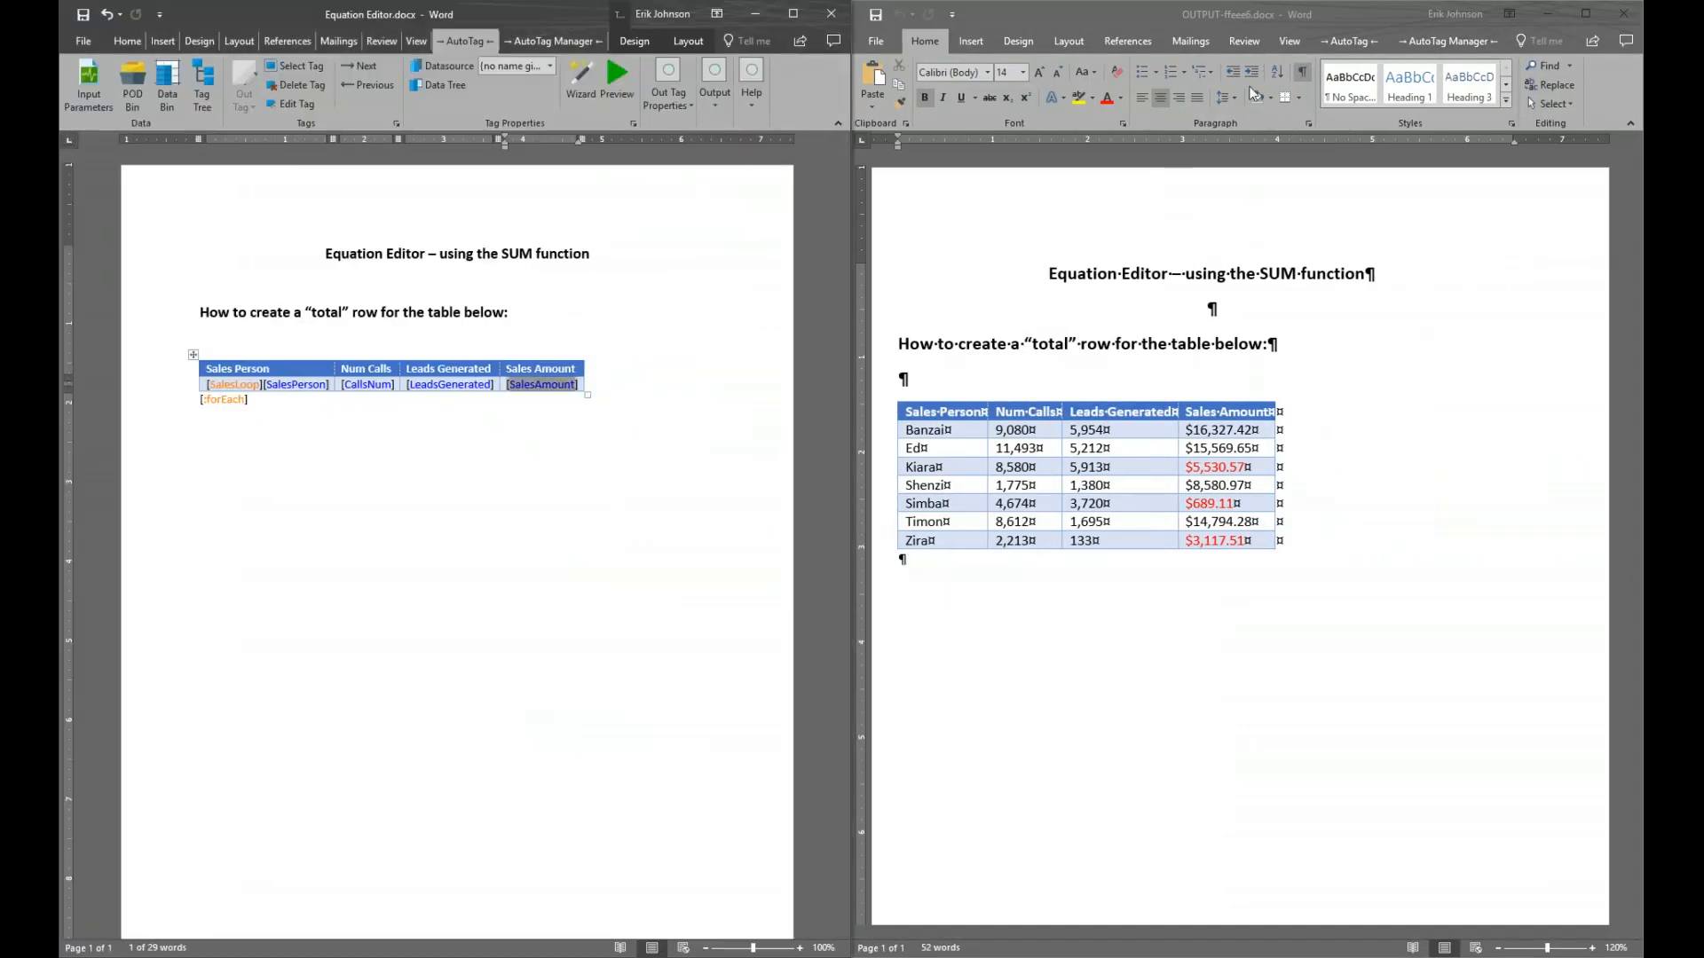
Check amounts $689.11 (red), $8,580.97 and $14,794.28 in the output, then close it
left_click(1304, 78)
left_click(1303, 78)
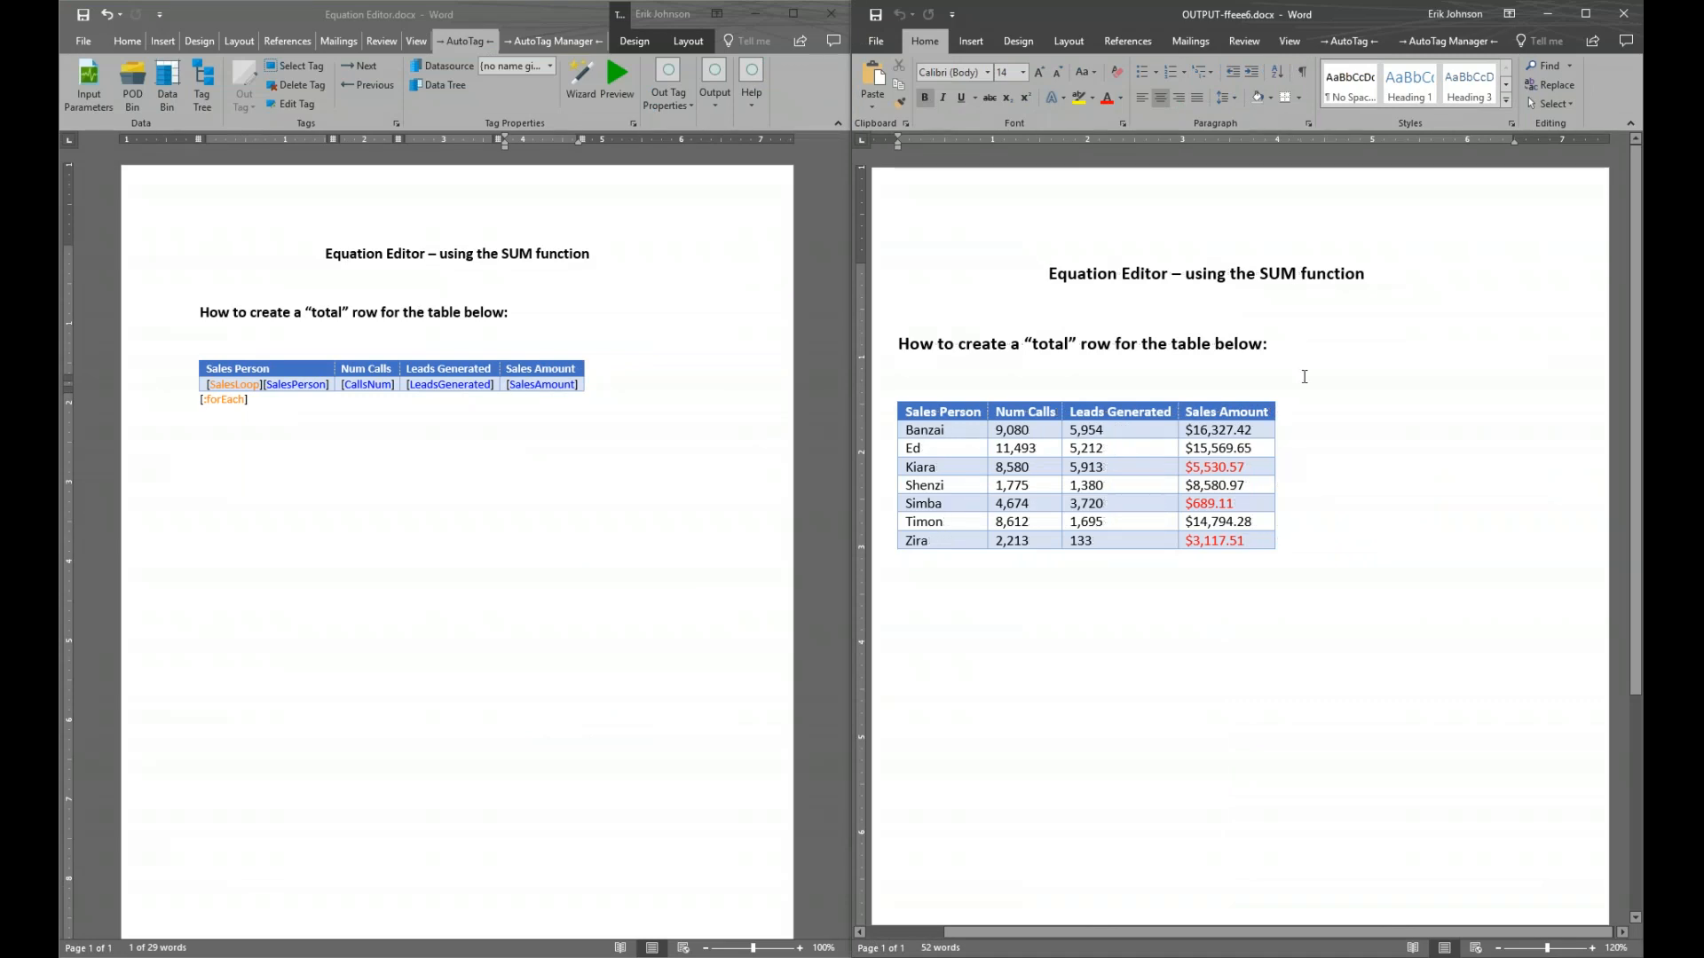
left_click(1258, 503)
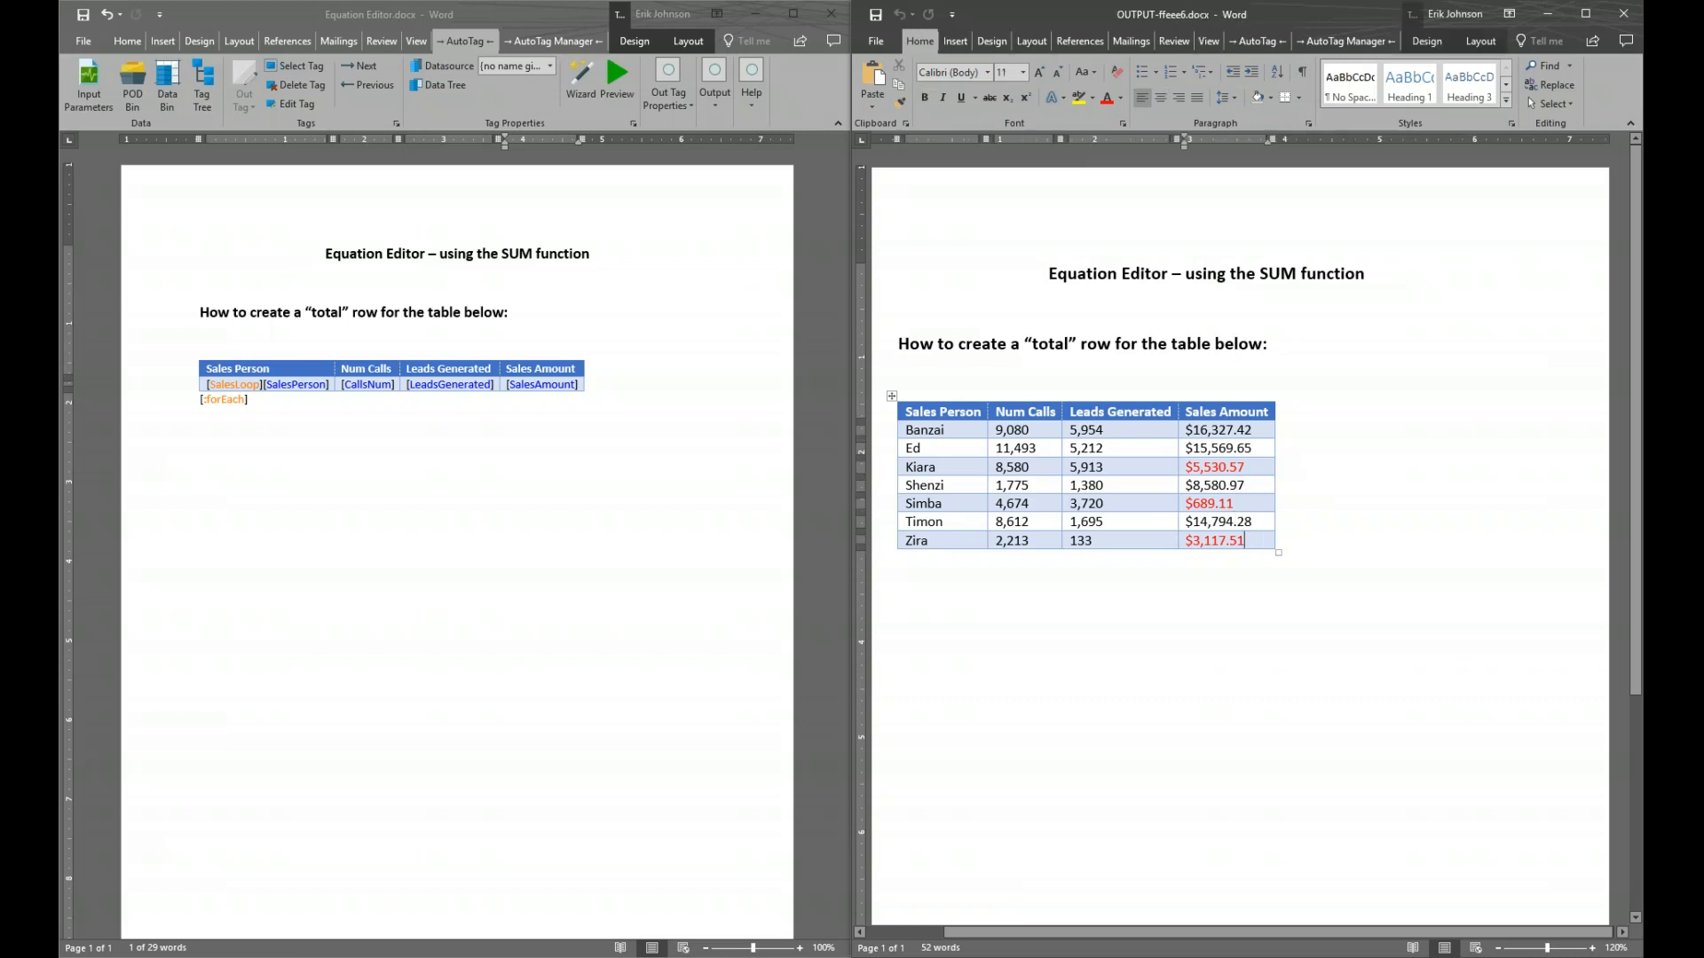
left_click(1259, 490)
left_click(1260, 524)
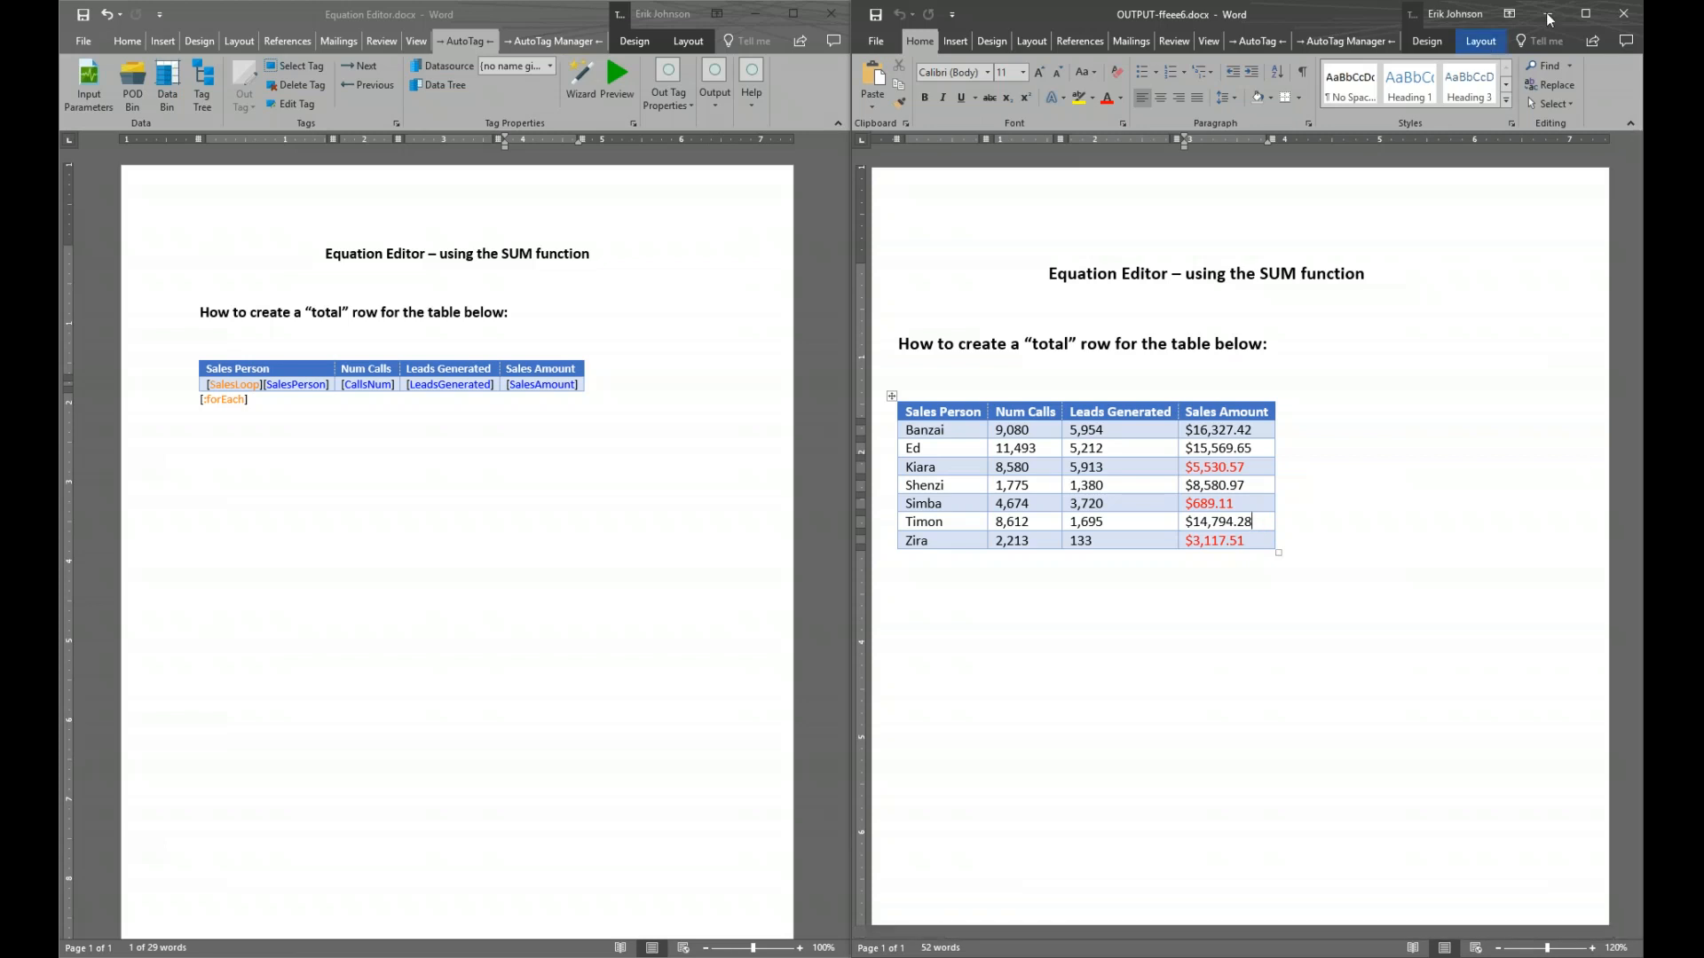
left_click(1624, 13)
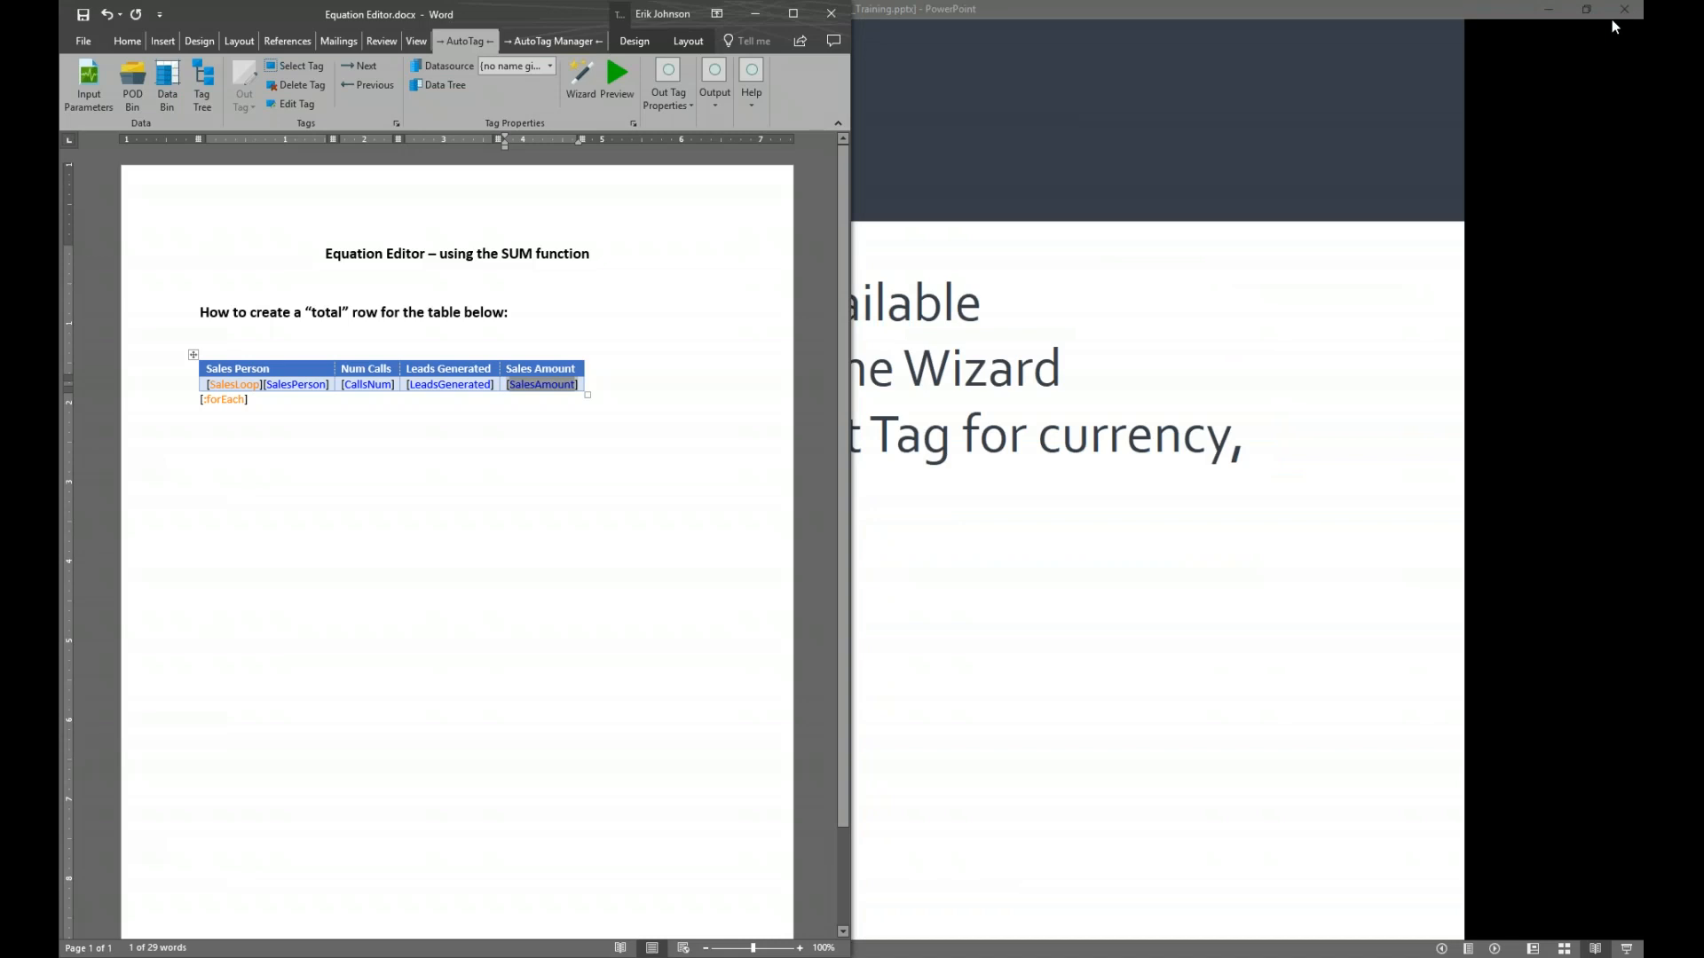
Maximize the Equation Editor.docx template window to fill the screen
left_click(792, 13)
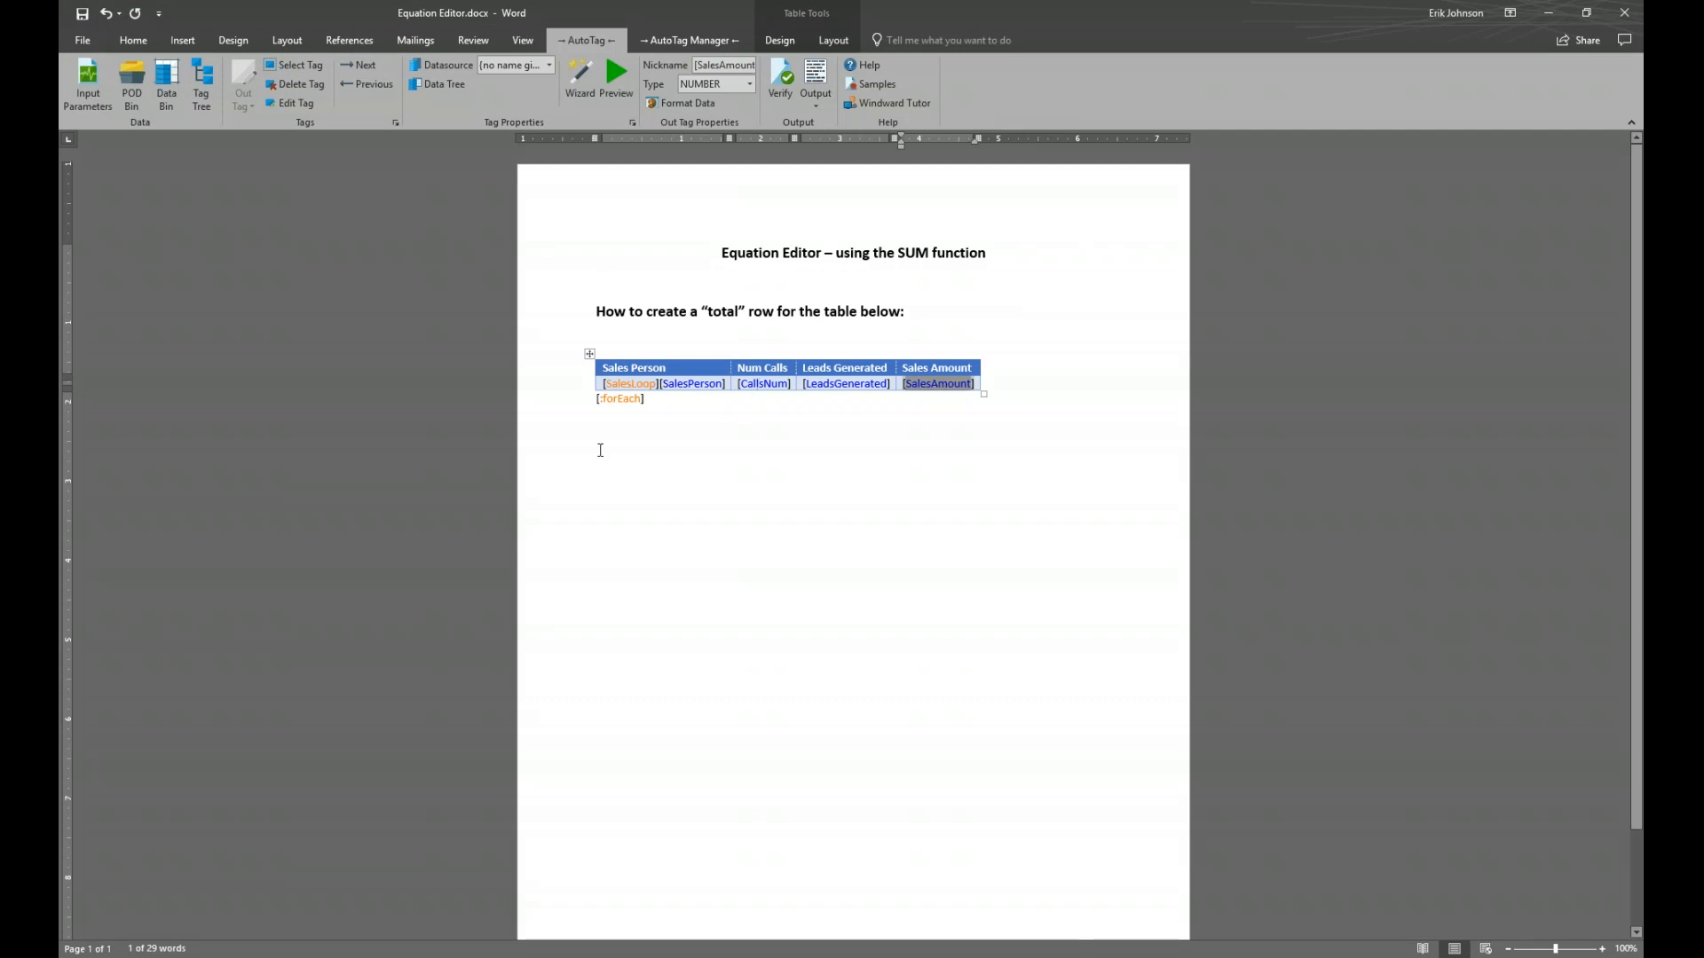
Delete the [:forEach] end tag sitting below the sales table
left_click(629, 431)
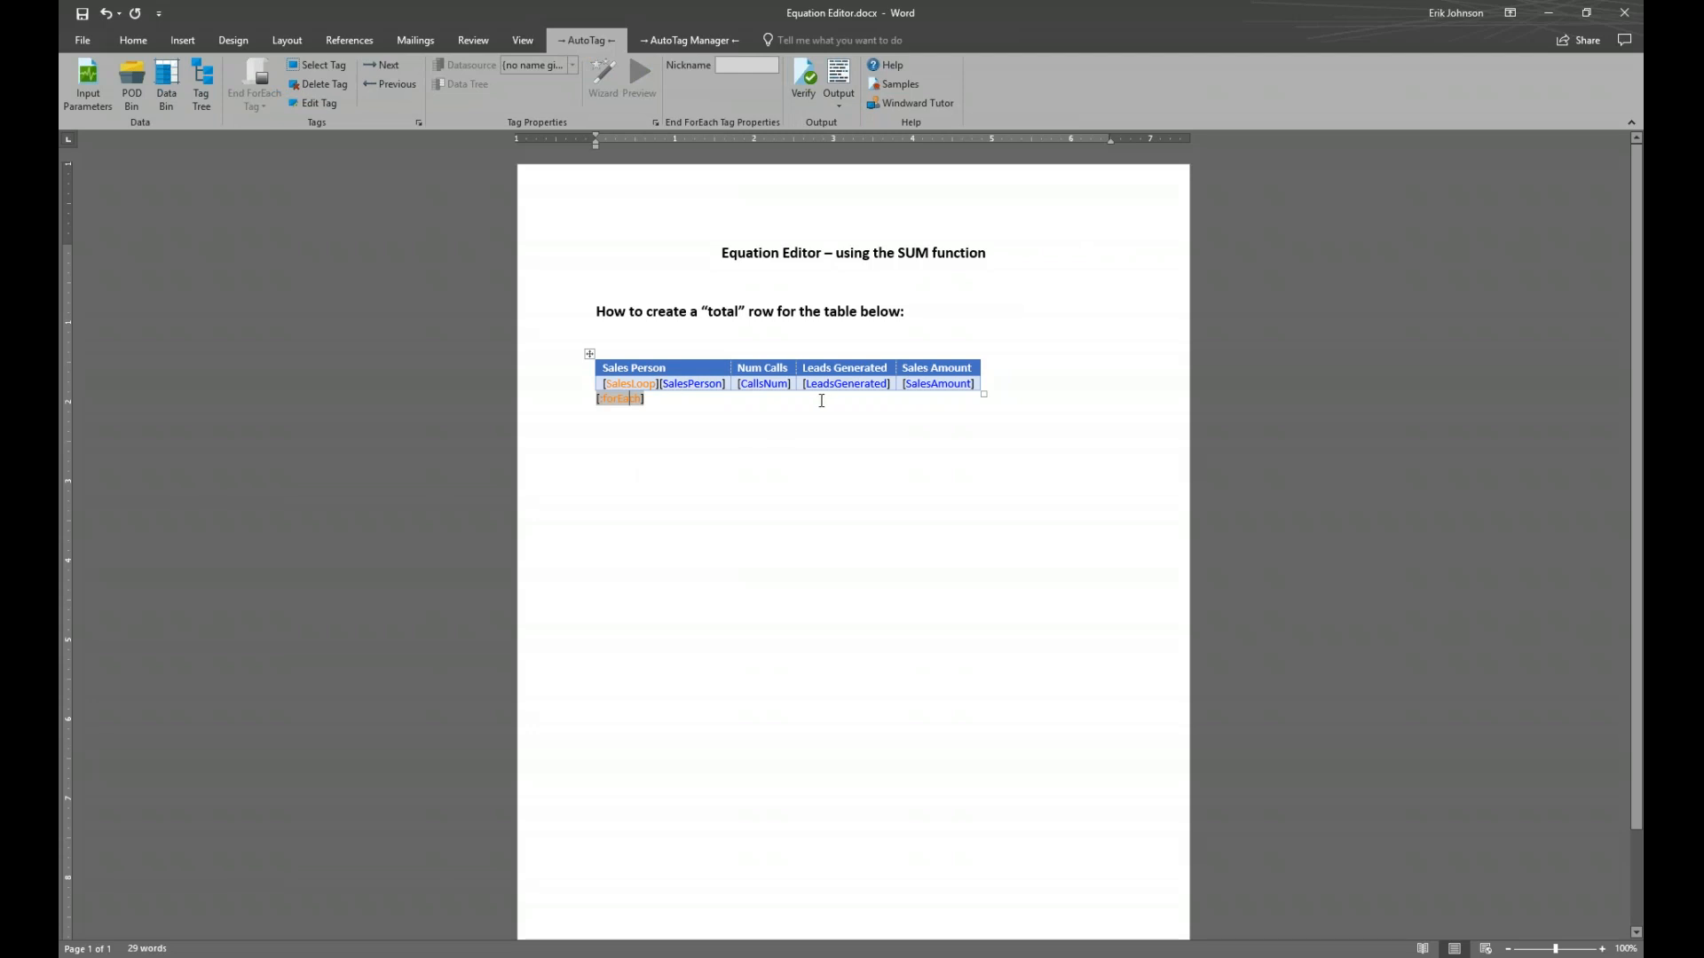
left_click(672, 401)
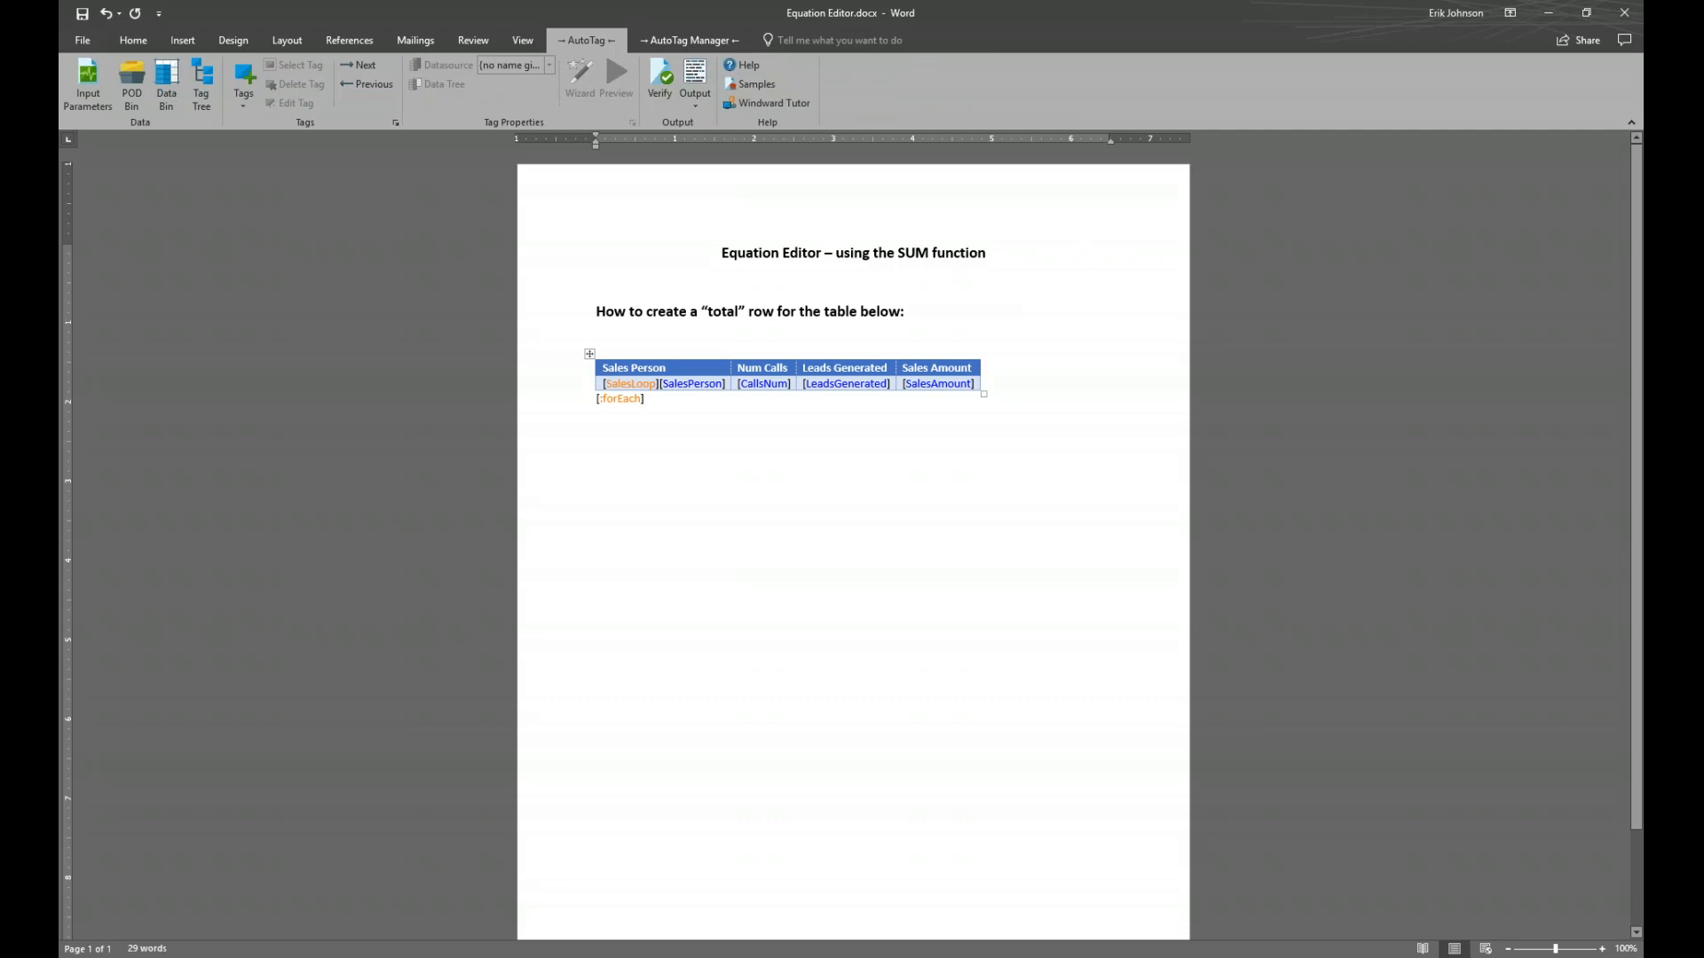
key("BackSpace")
key("BackSpace")
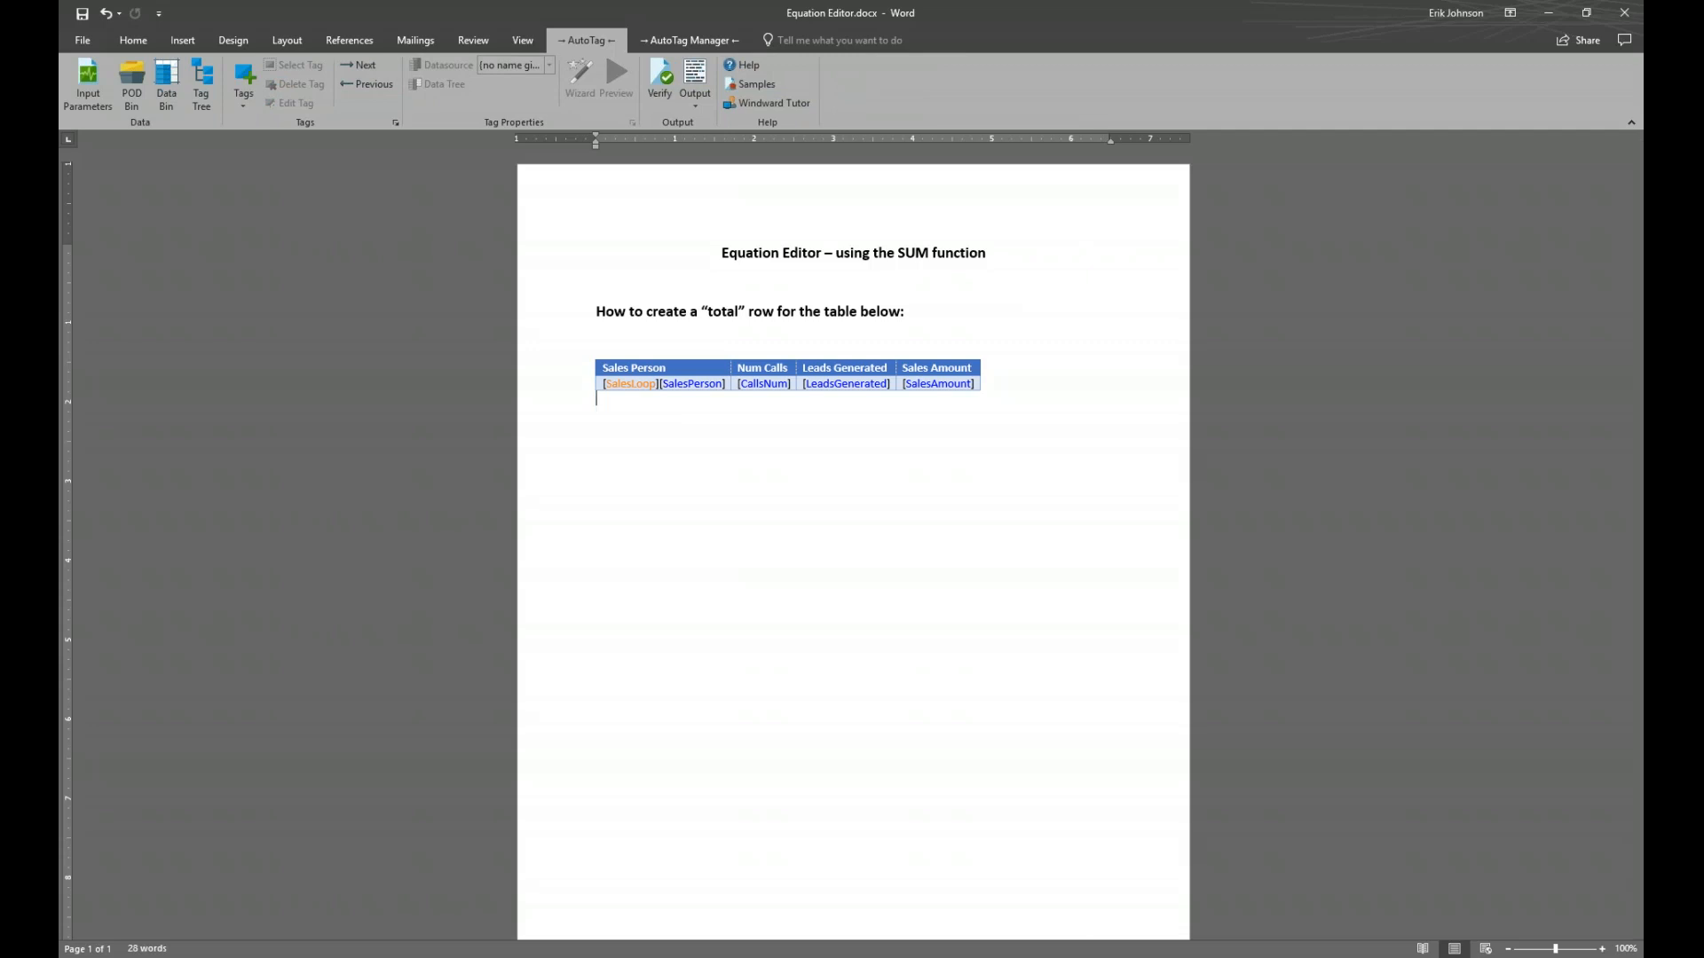
key("ctrl+z")
left_click(641, 416)
left_click(630, 401)
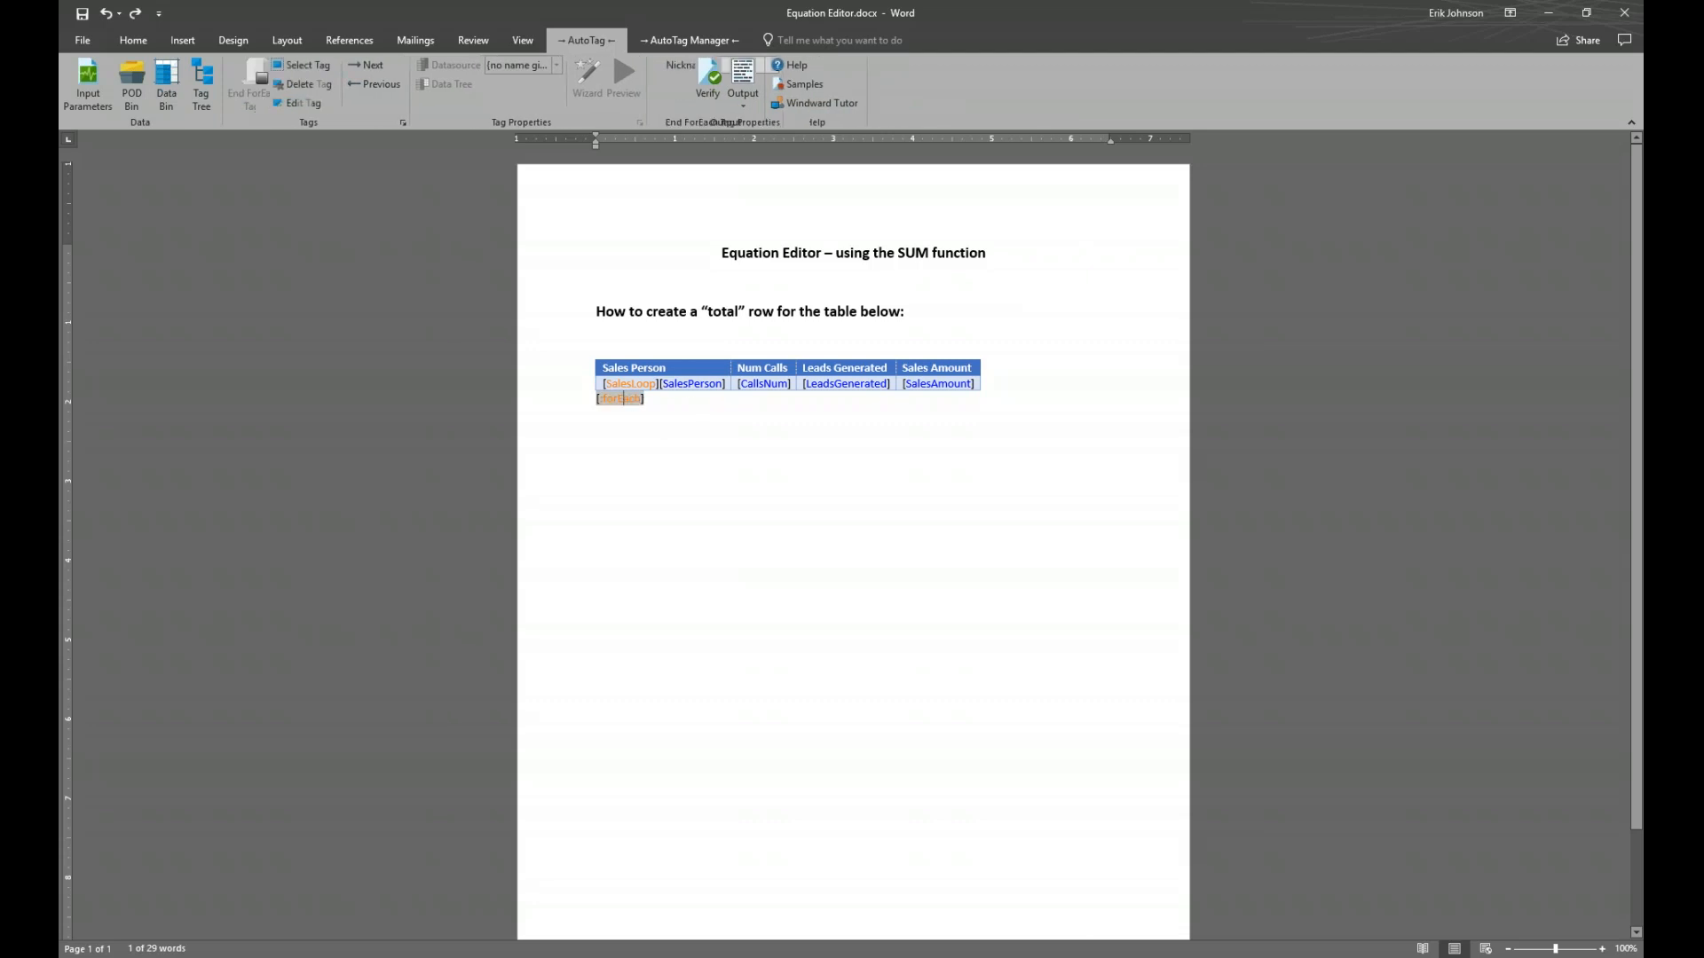
left_click(321, 83)
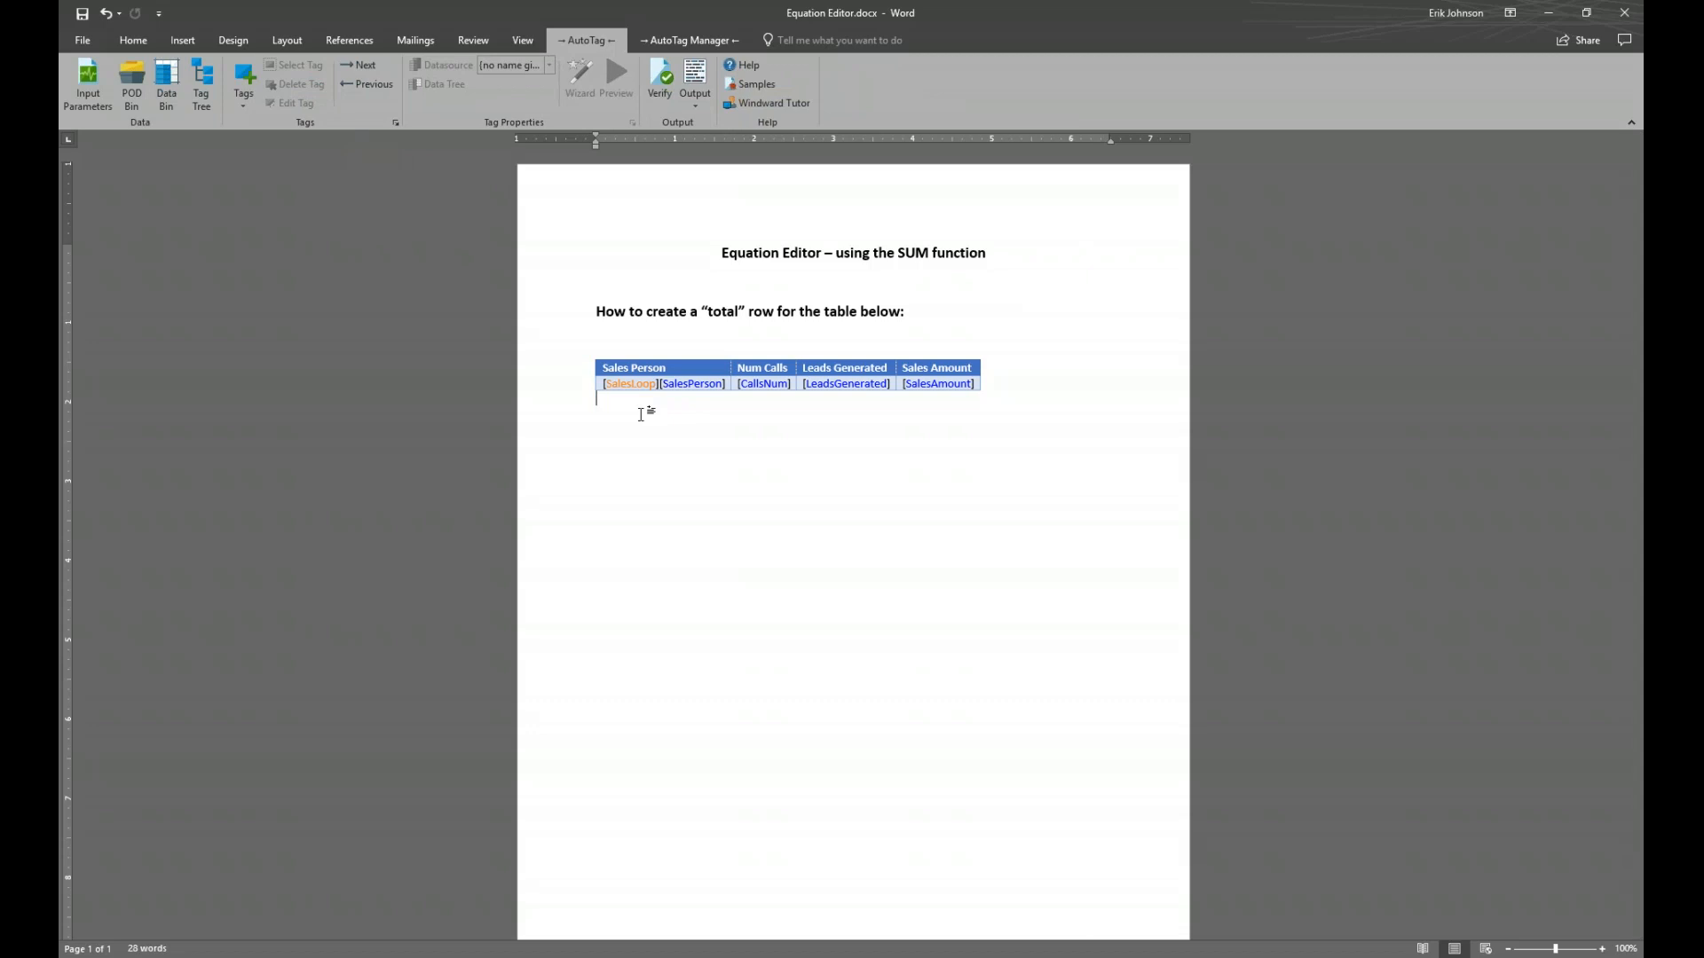
Add a new bottom row to the table and place an End ForEach tag in its first cell
mouse_move(589, 392)
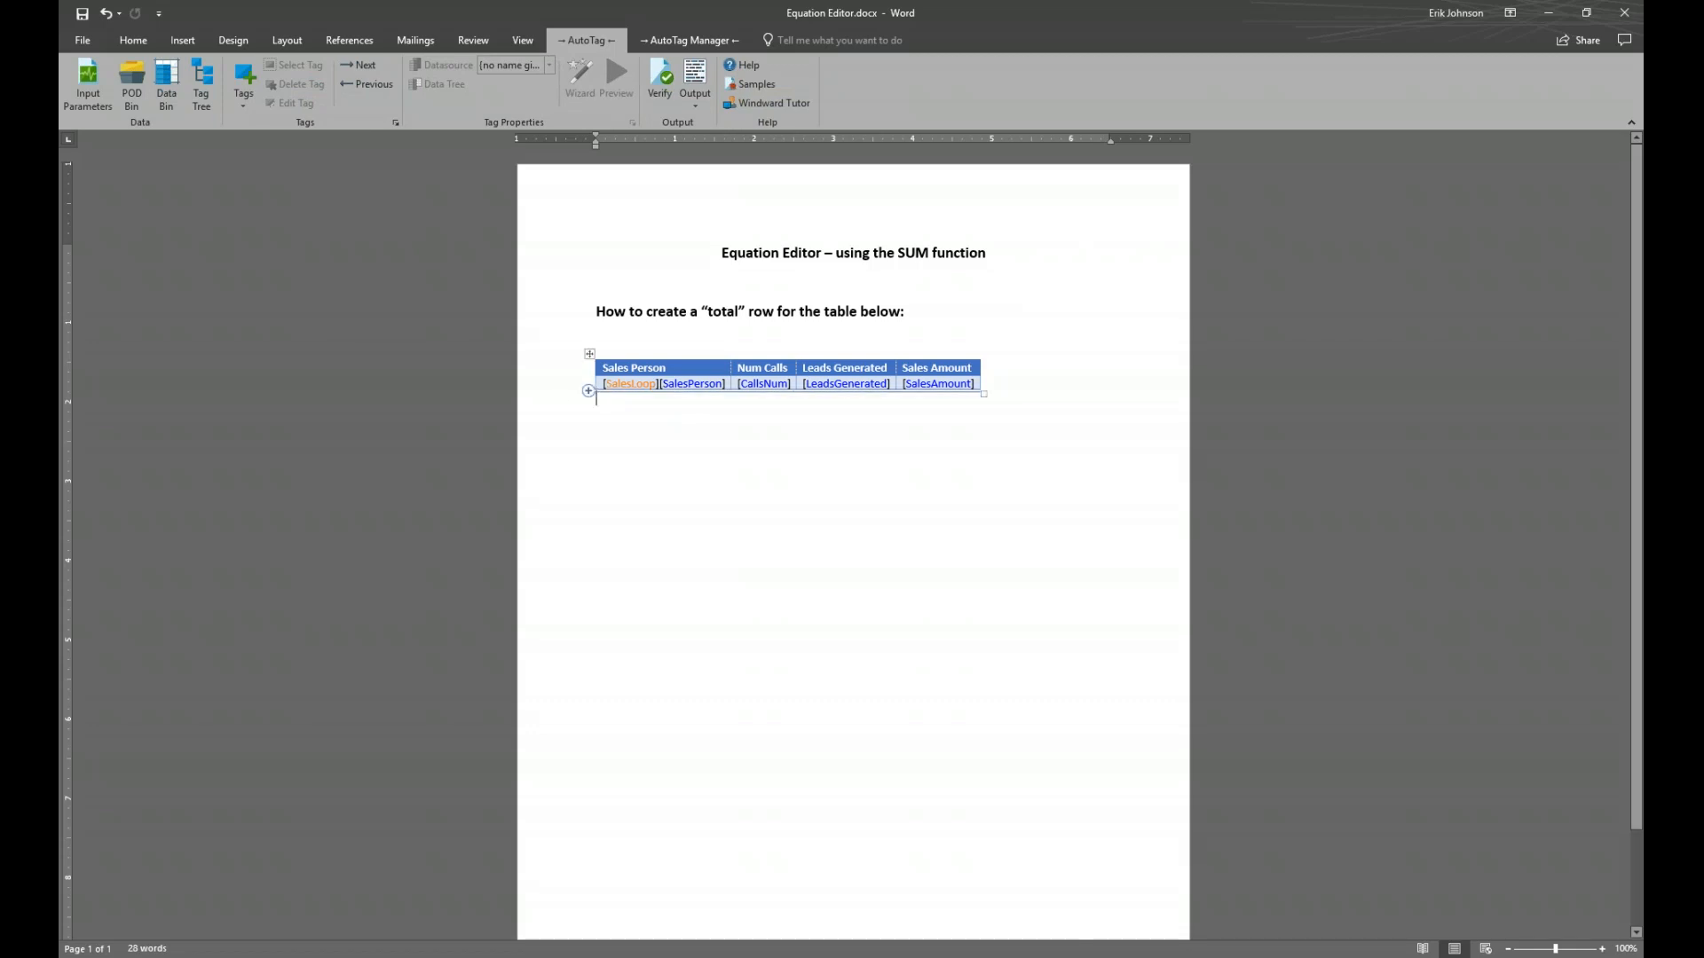
left_click(588, 391)
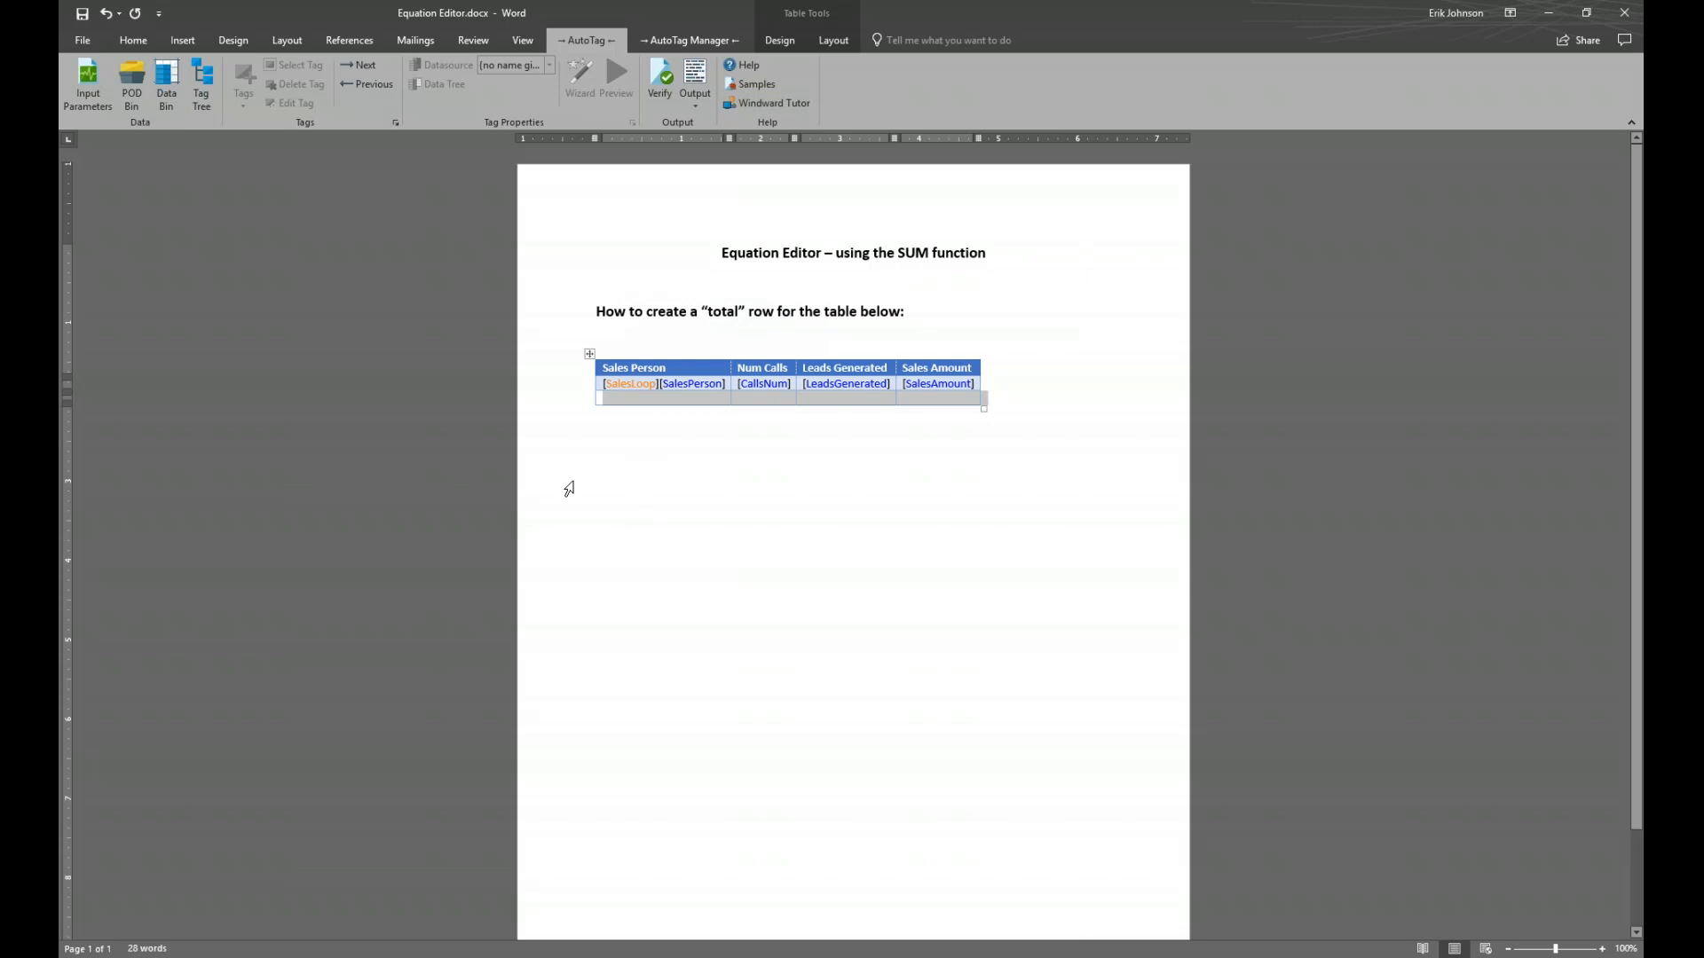
left_click(670, 399)
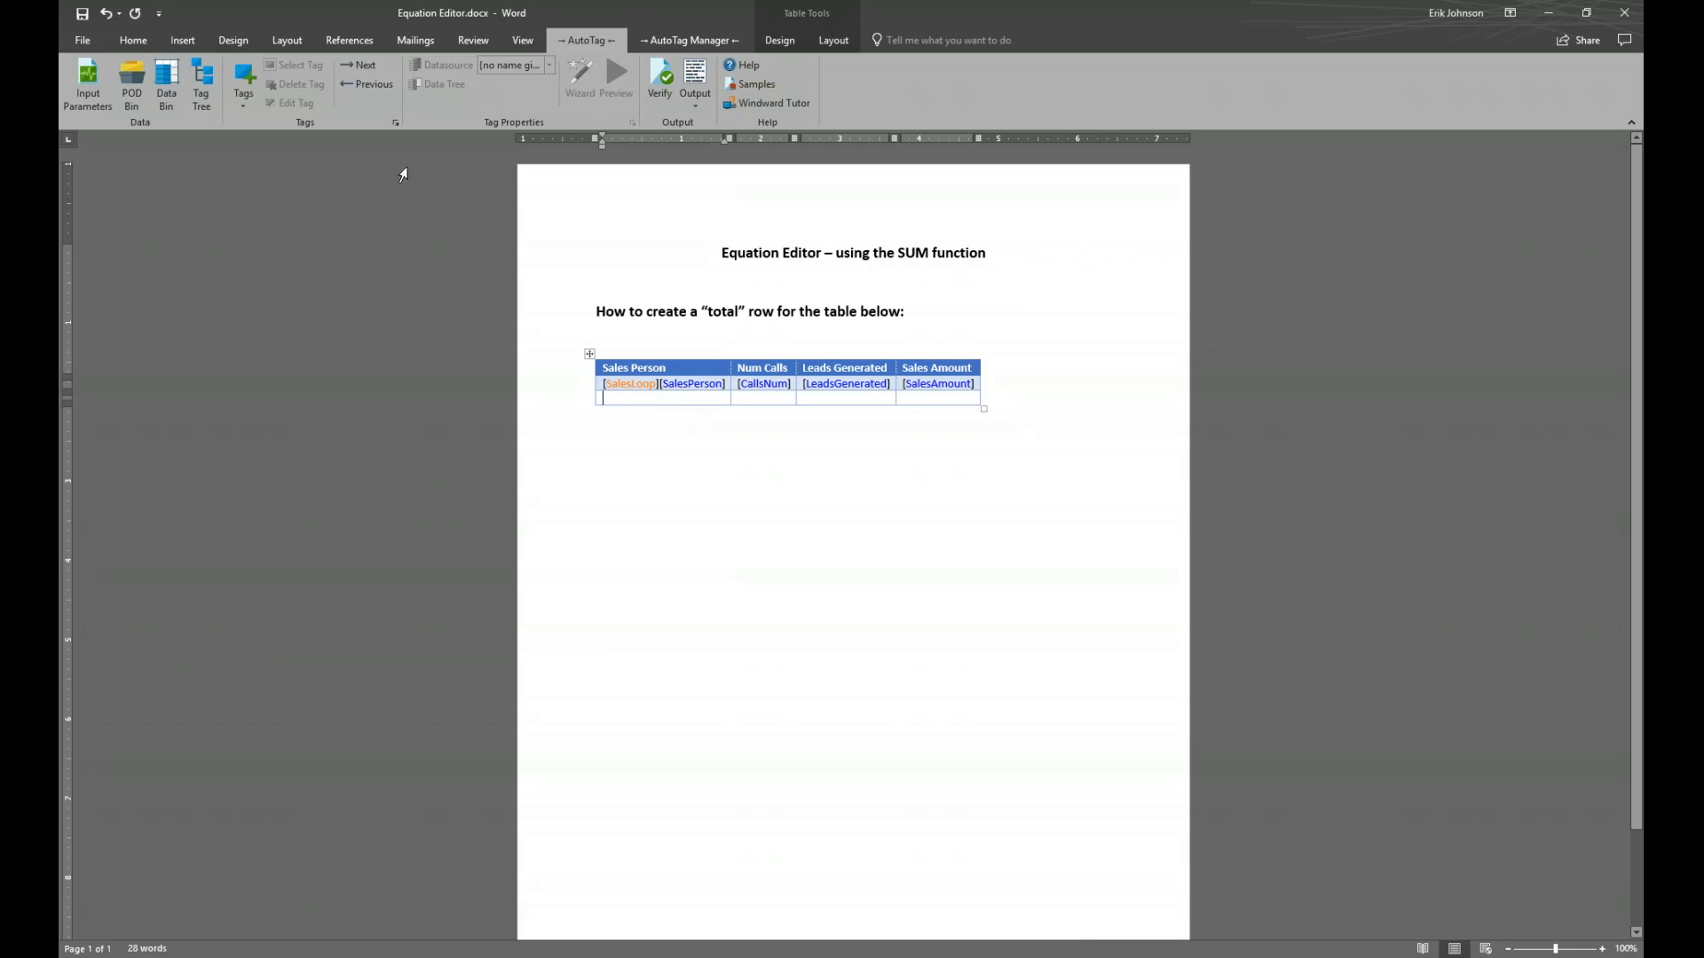
left_click(245, 76)
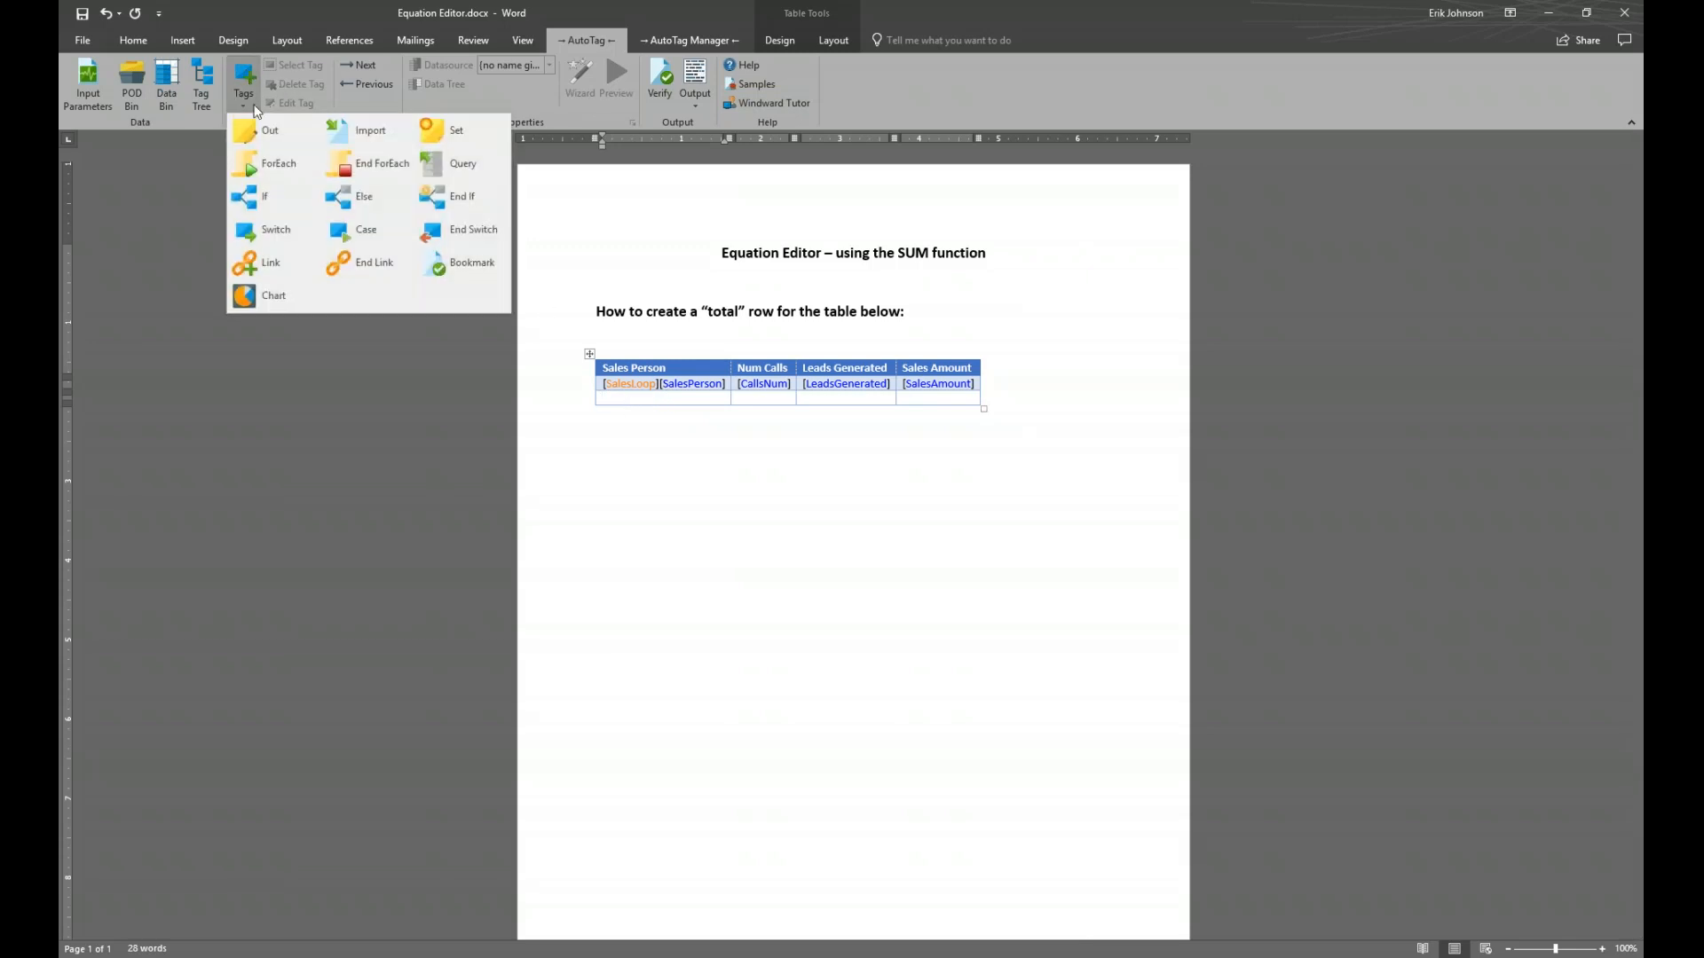
left_click(364, 167)
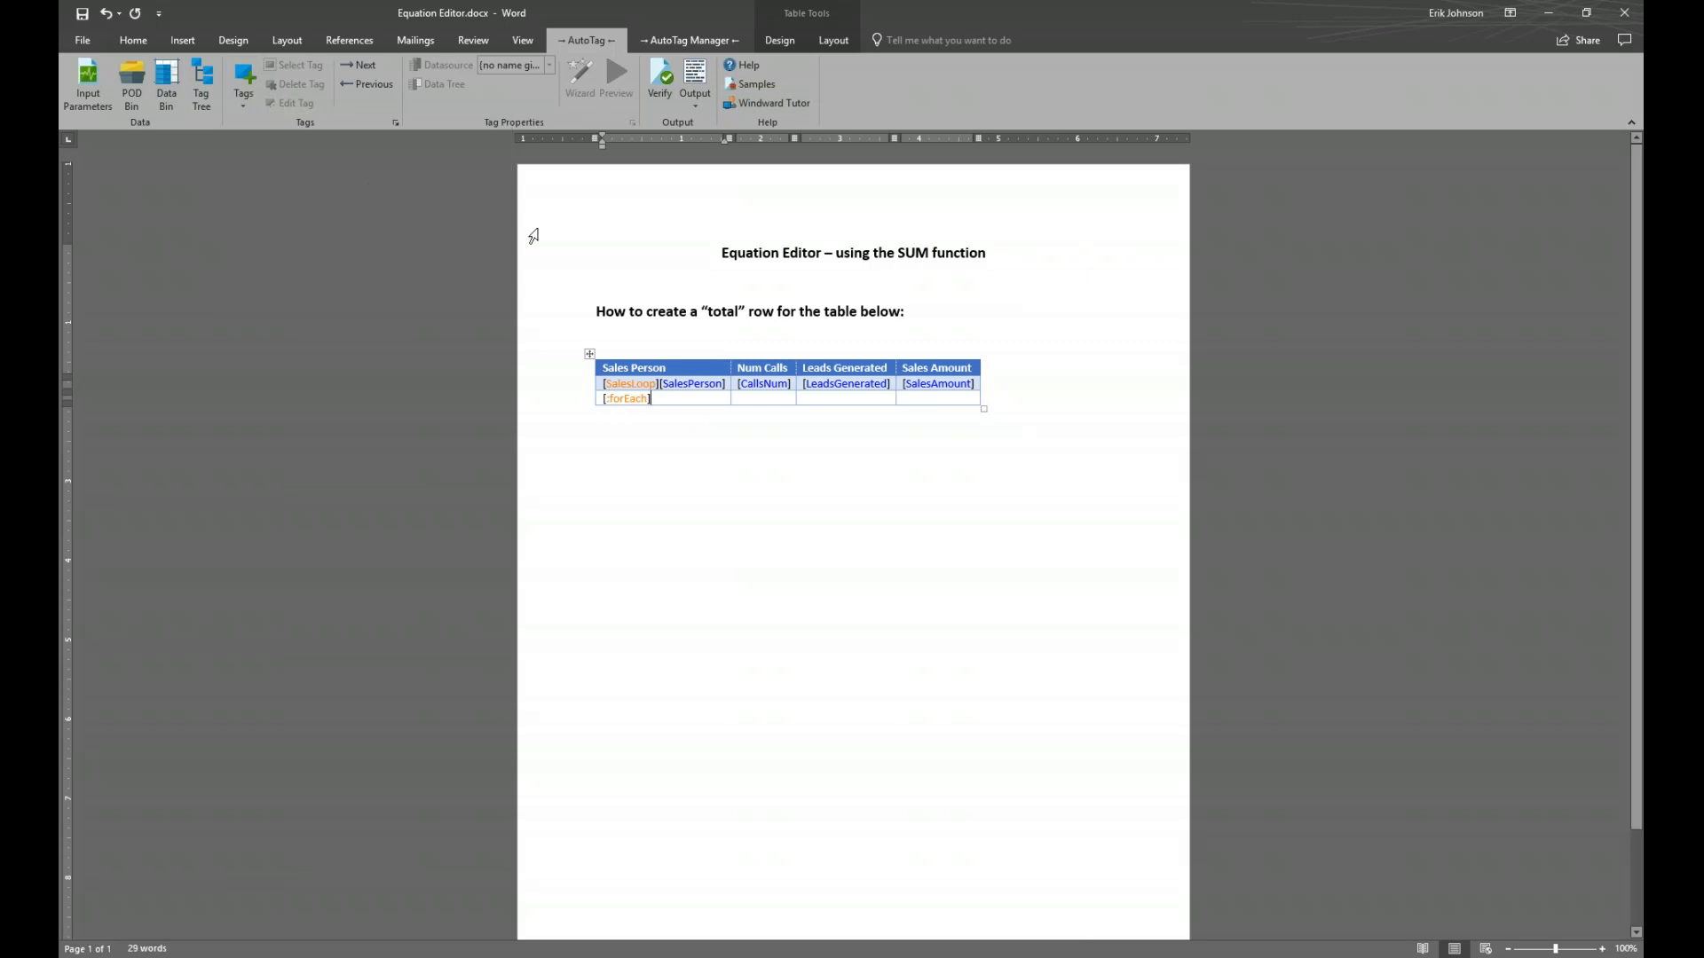
left_click(843, 399)
Type 'Total:' in the new row's Leads Generated cell, making it bold and right-aligned
left_click(806, 399)
type("Total")
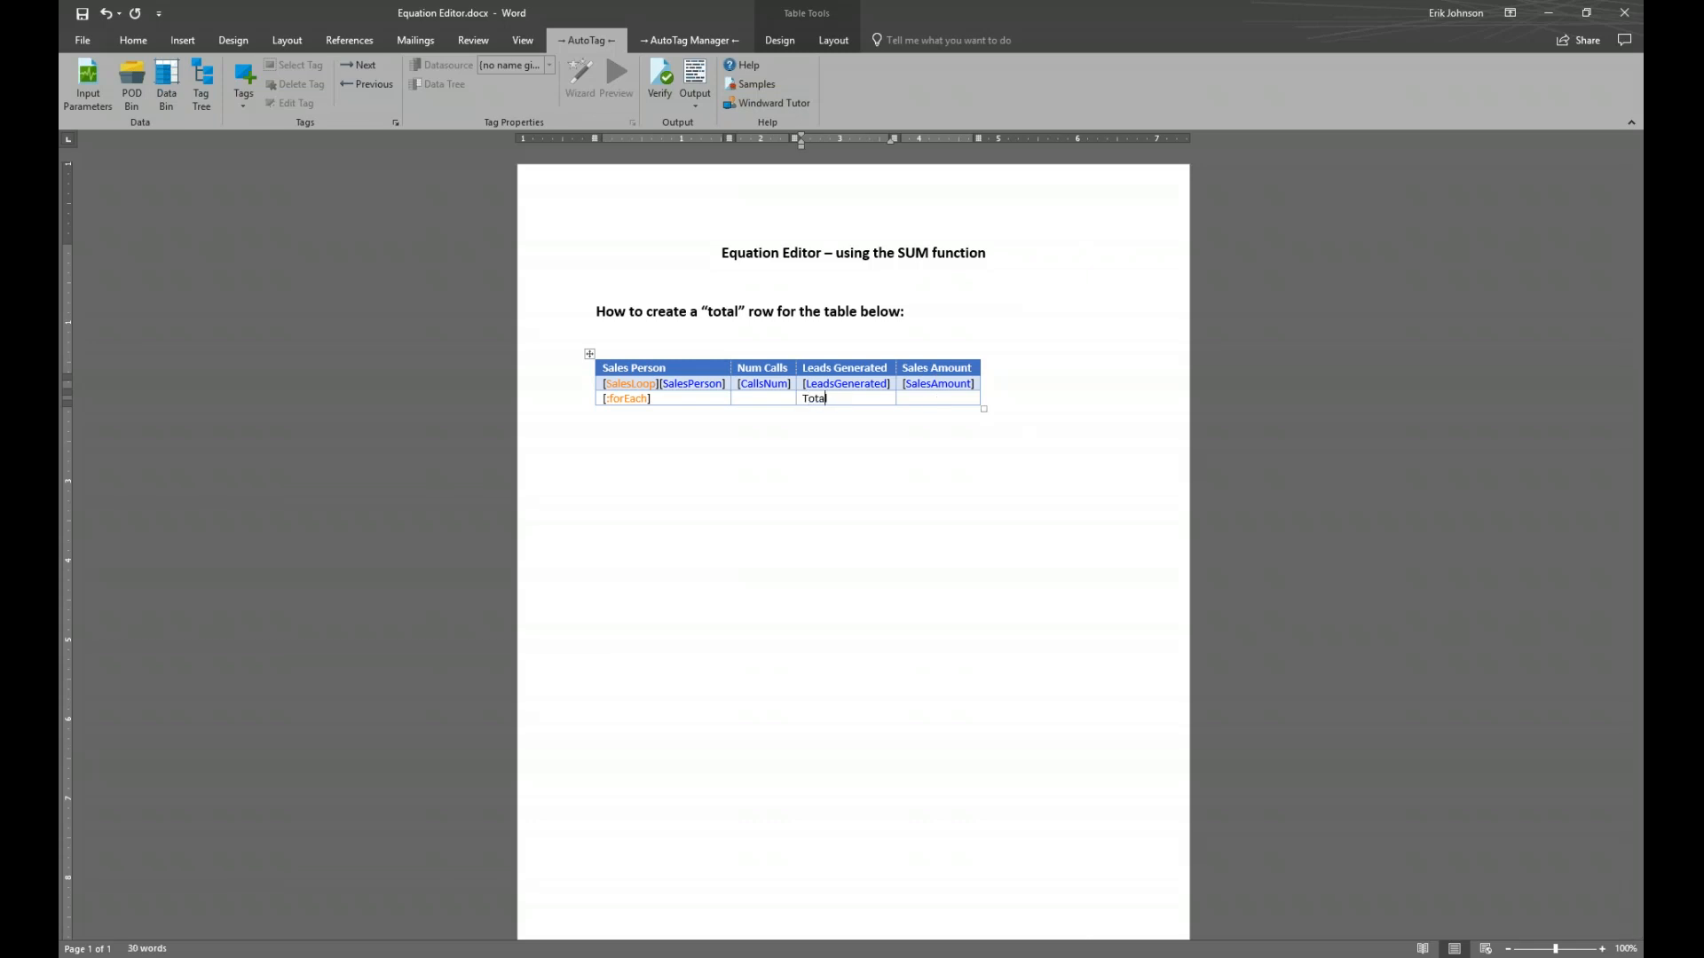
type(":")
key("shift+Left")
key("shift+Right")
key("shift+Right")
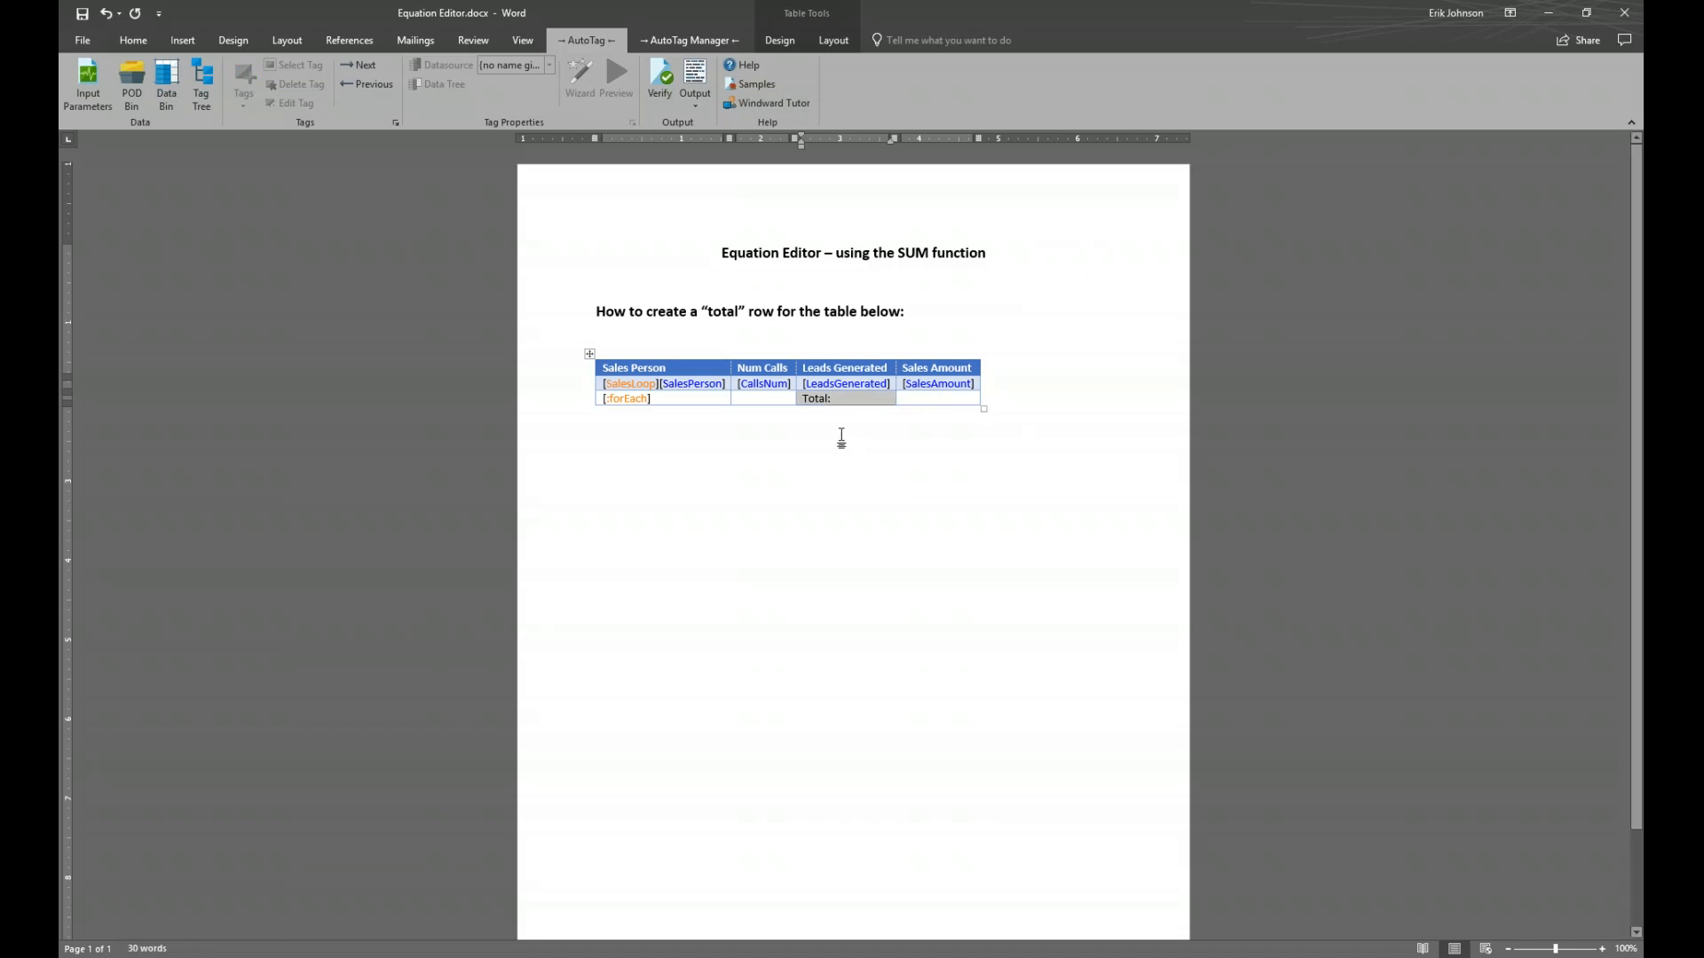
left_click(135, 42)
left_click(201, 97)
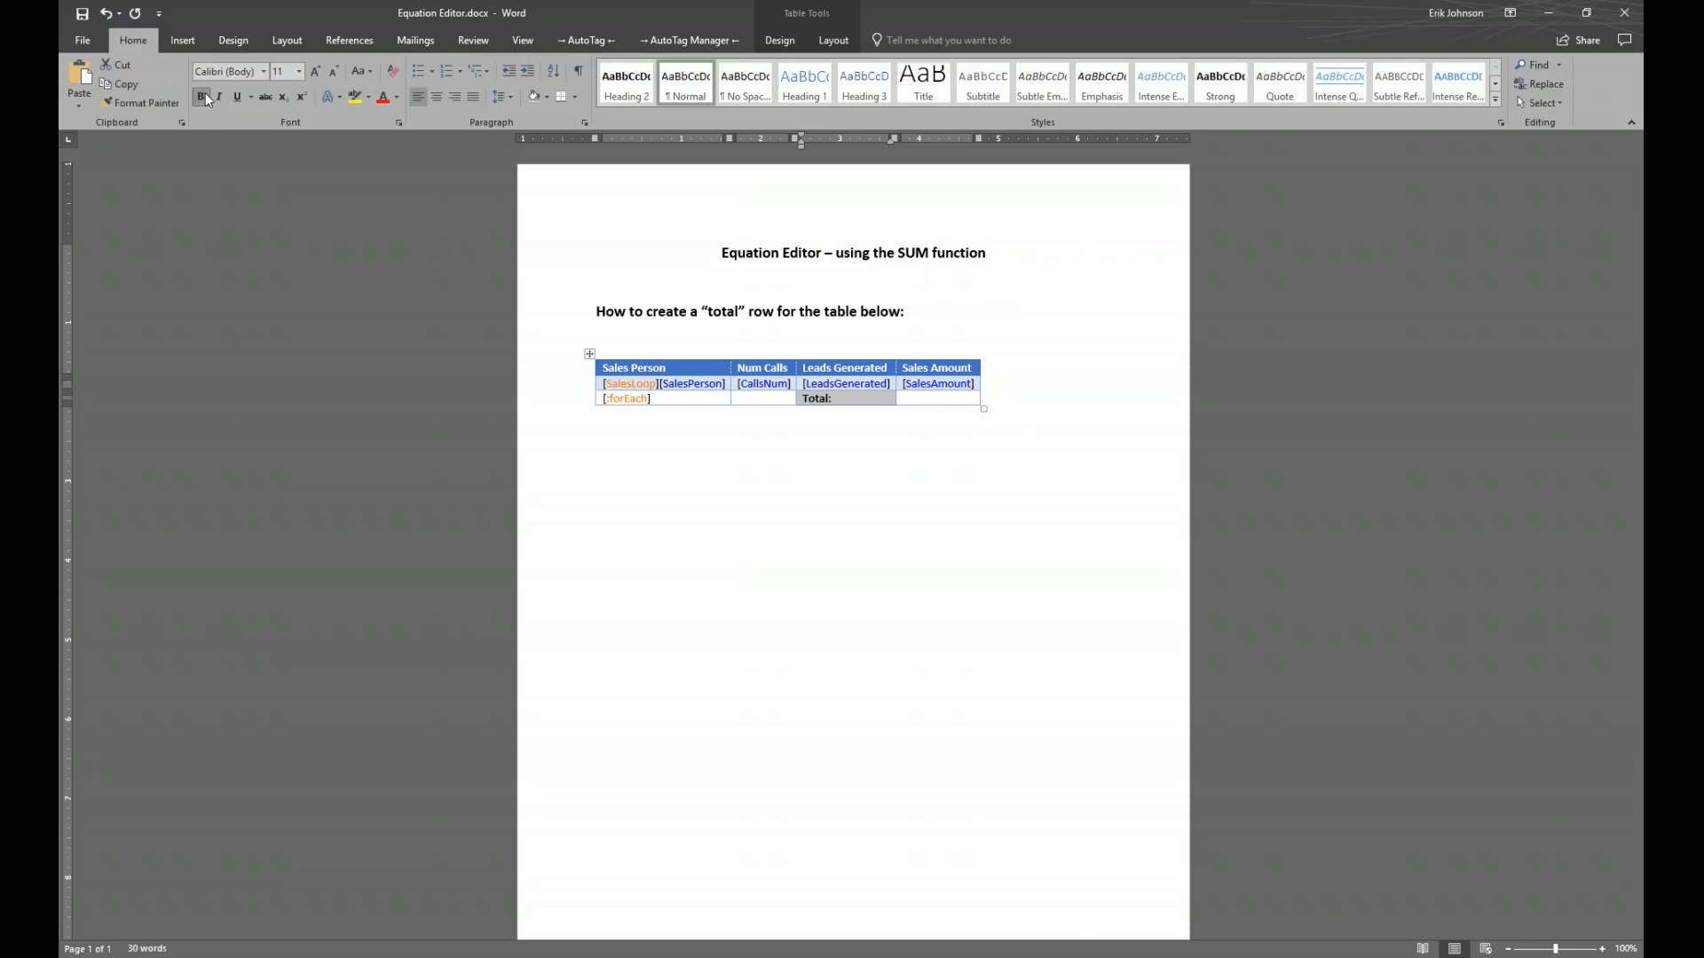
left_click(456, 96)
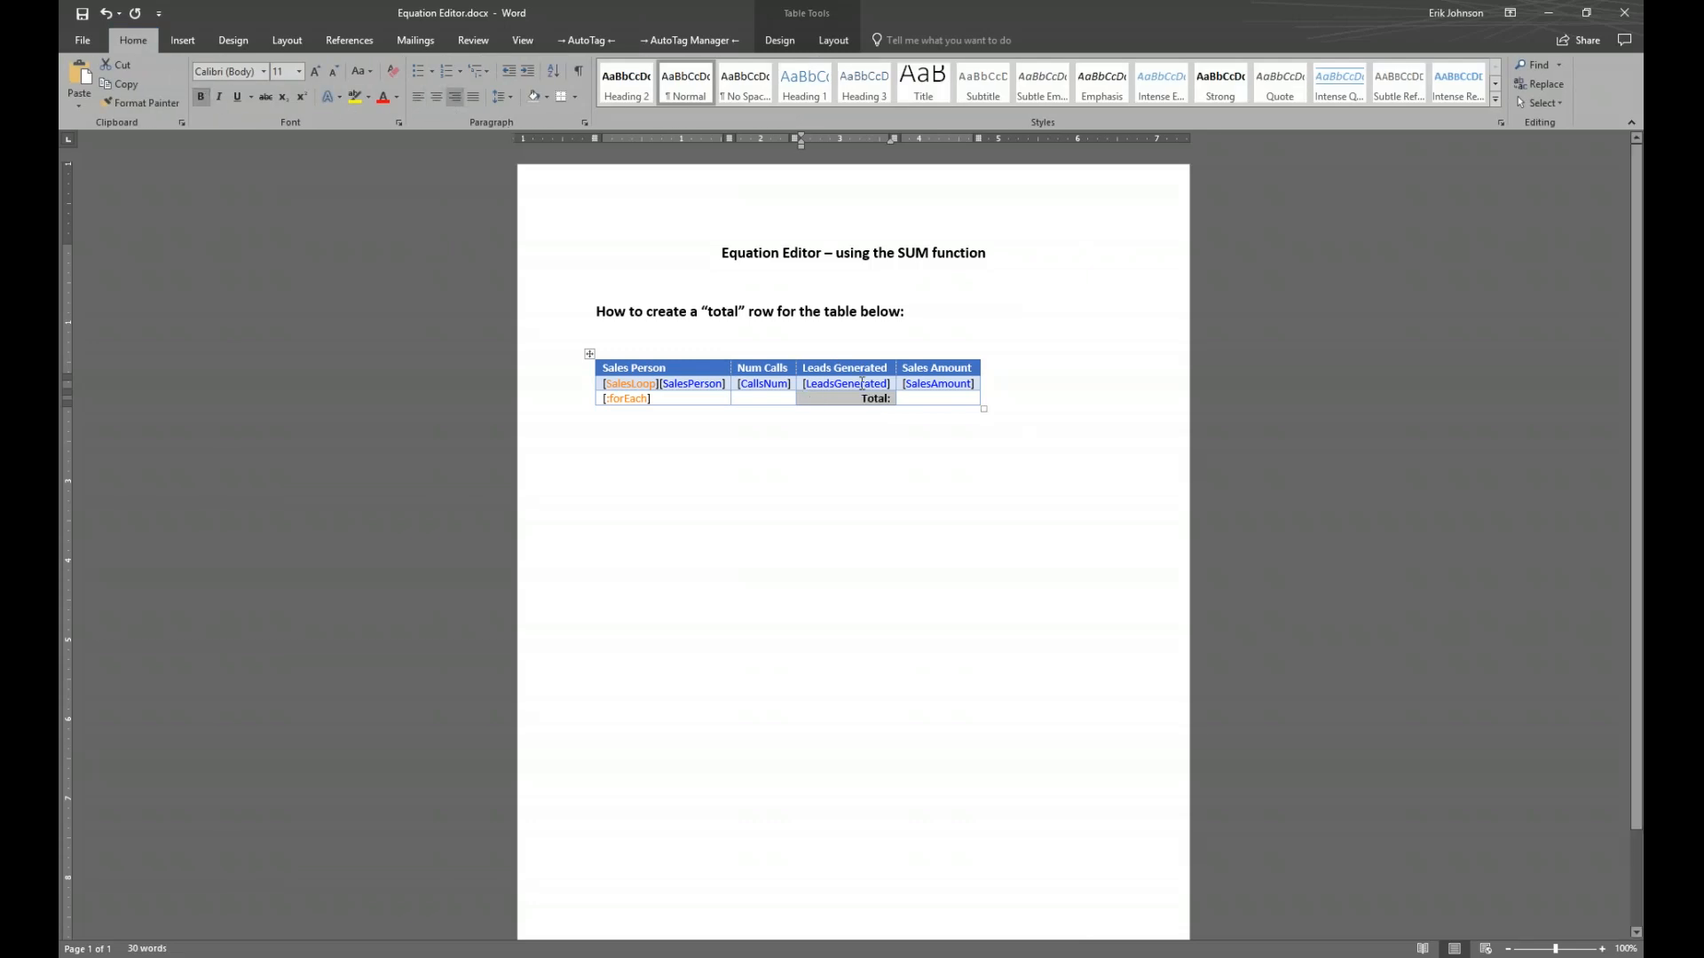
left_click(932, 468)
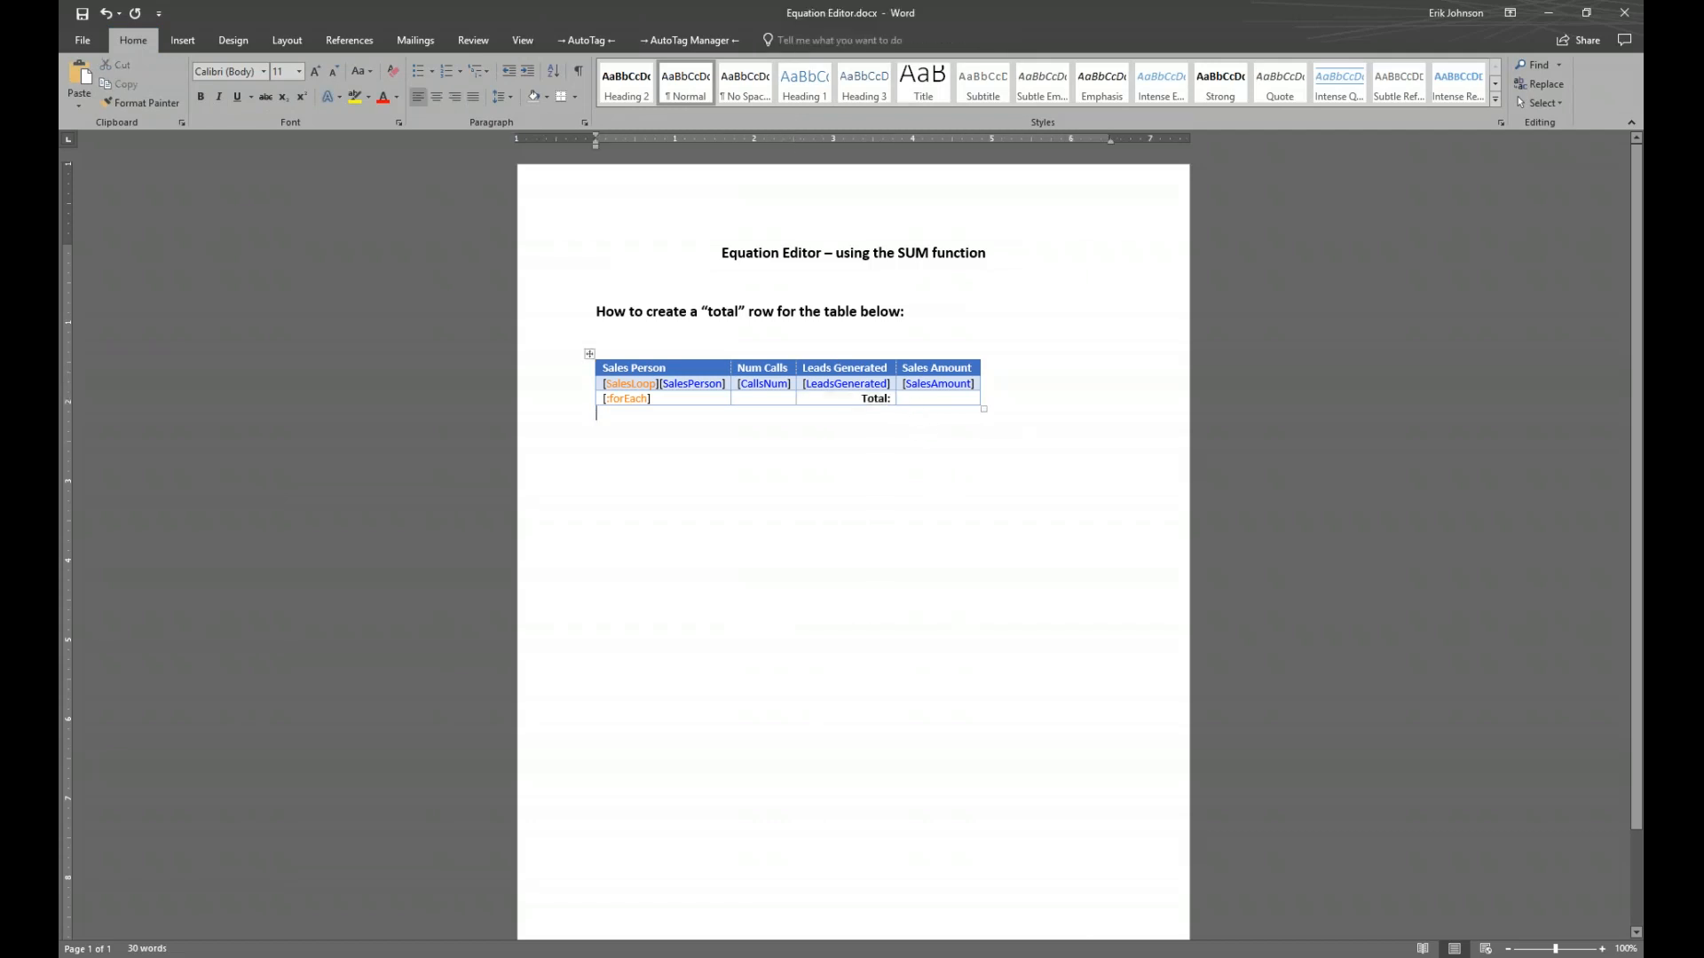
left_click(923, 398)
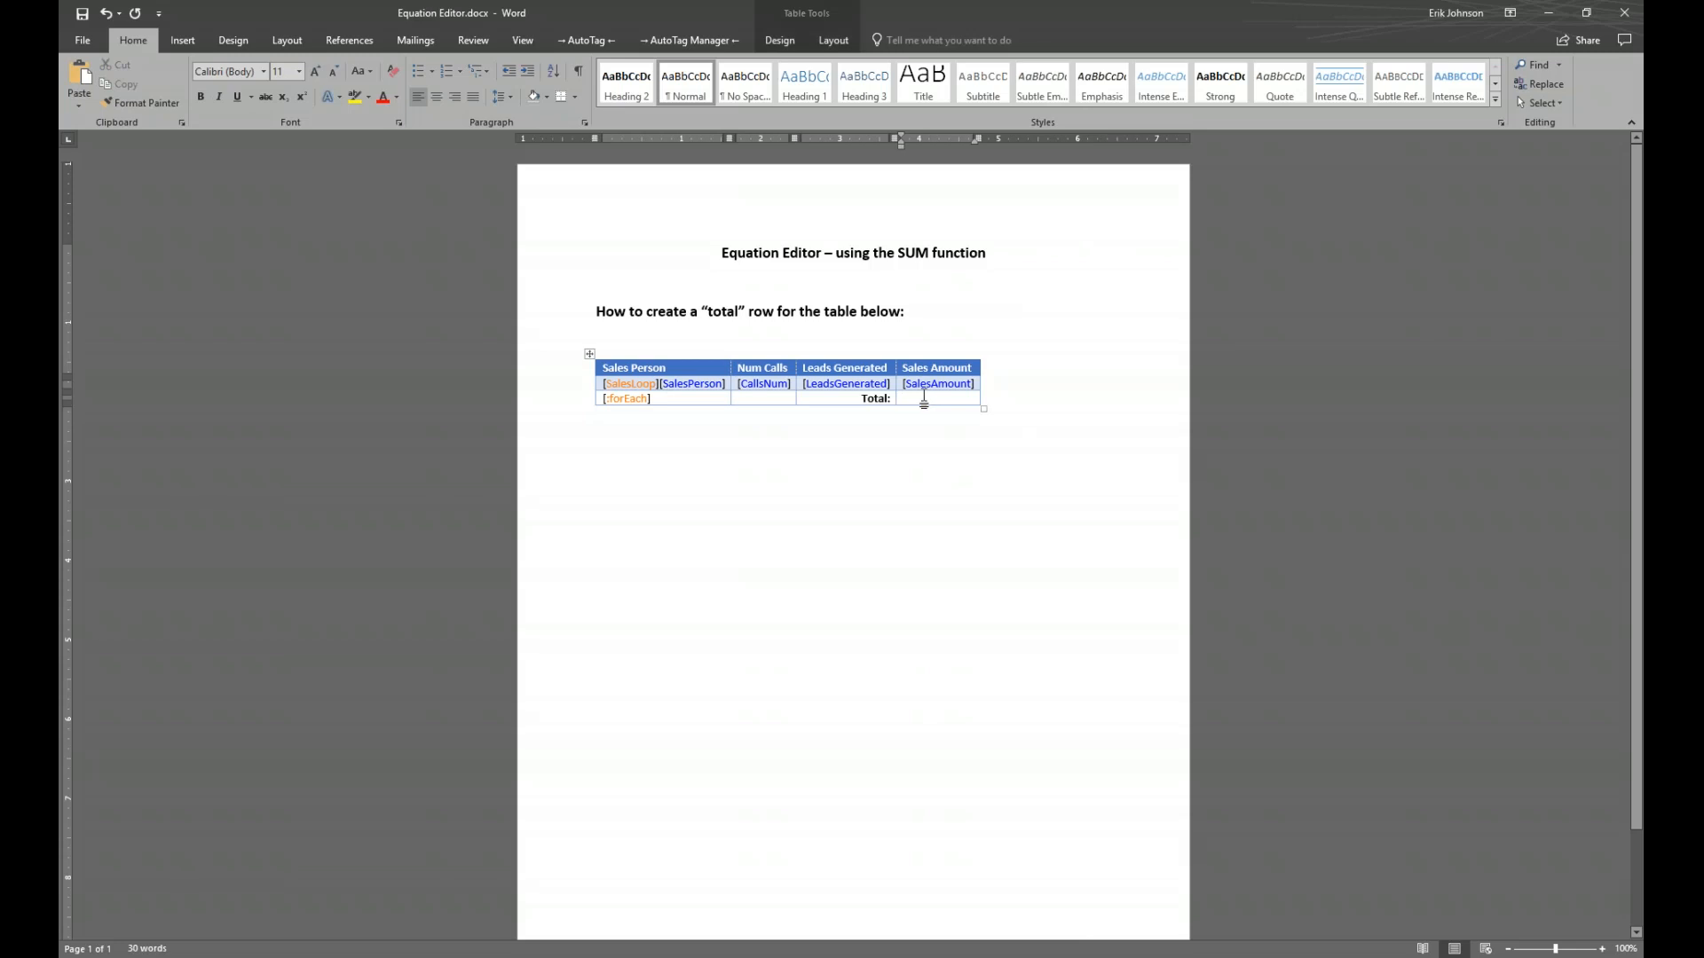
left_click(571, 39)
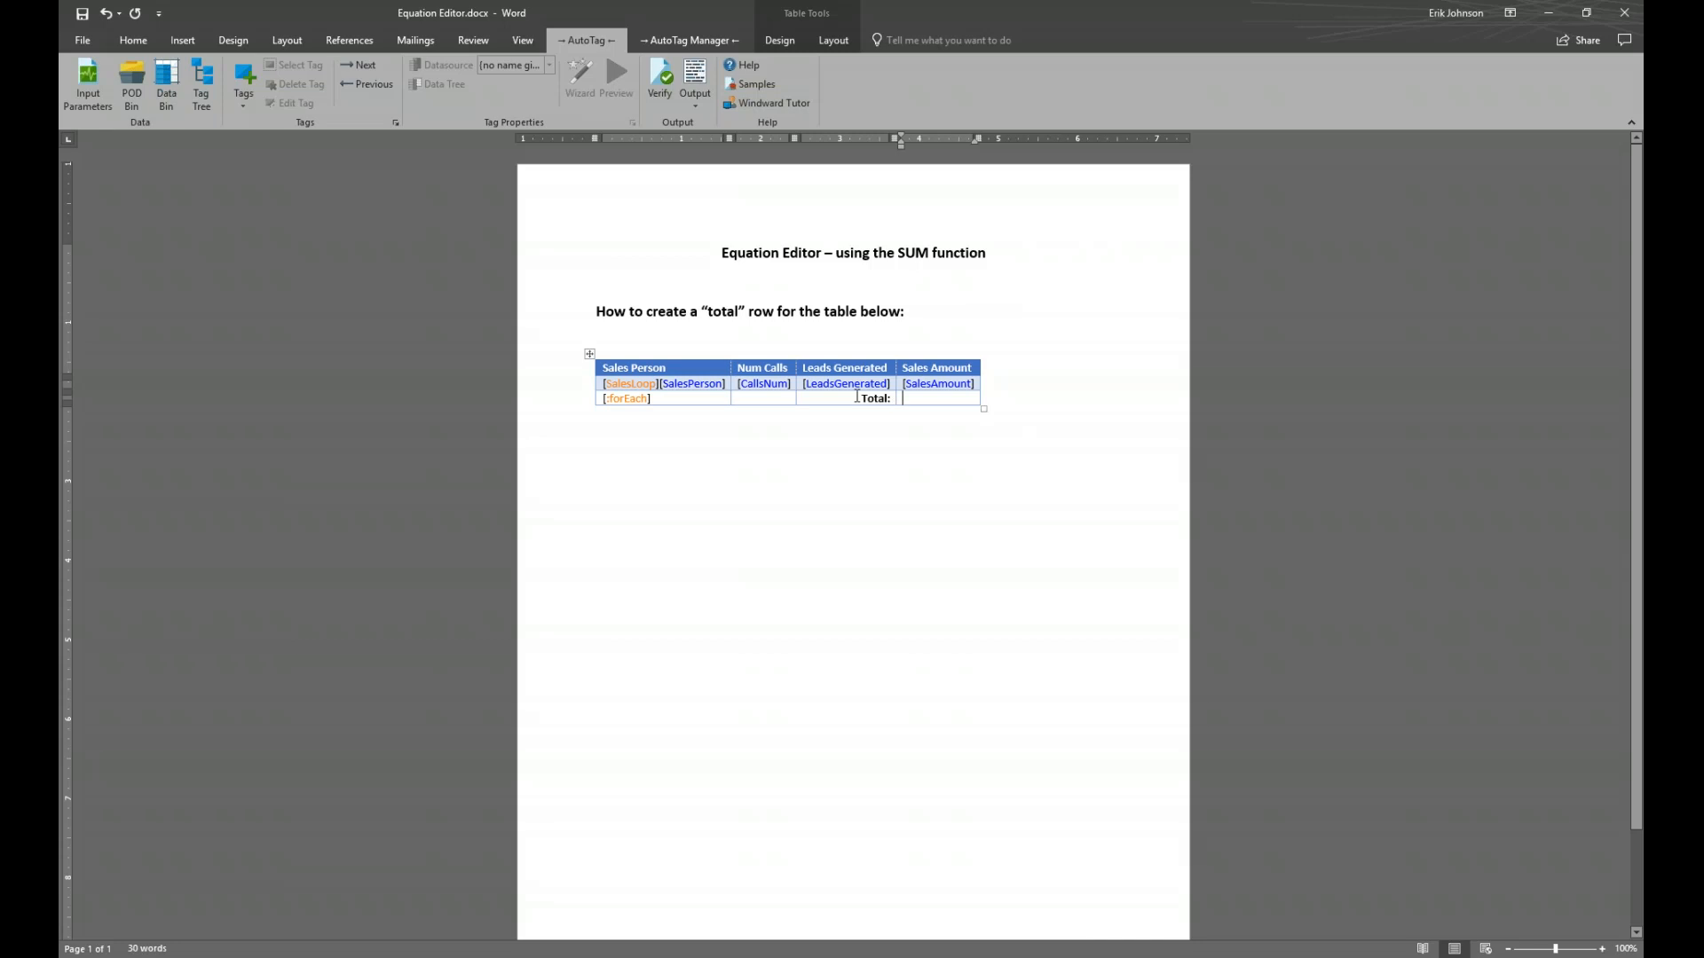
Insert an out tag in the Sales Amount total cell and base its value on the Math & Trig SUM function
left_click(243, 84)
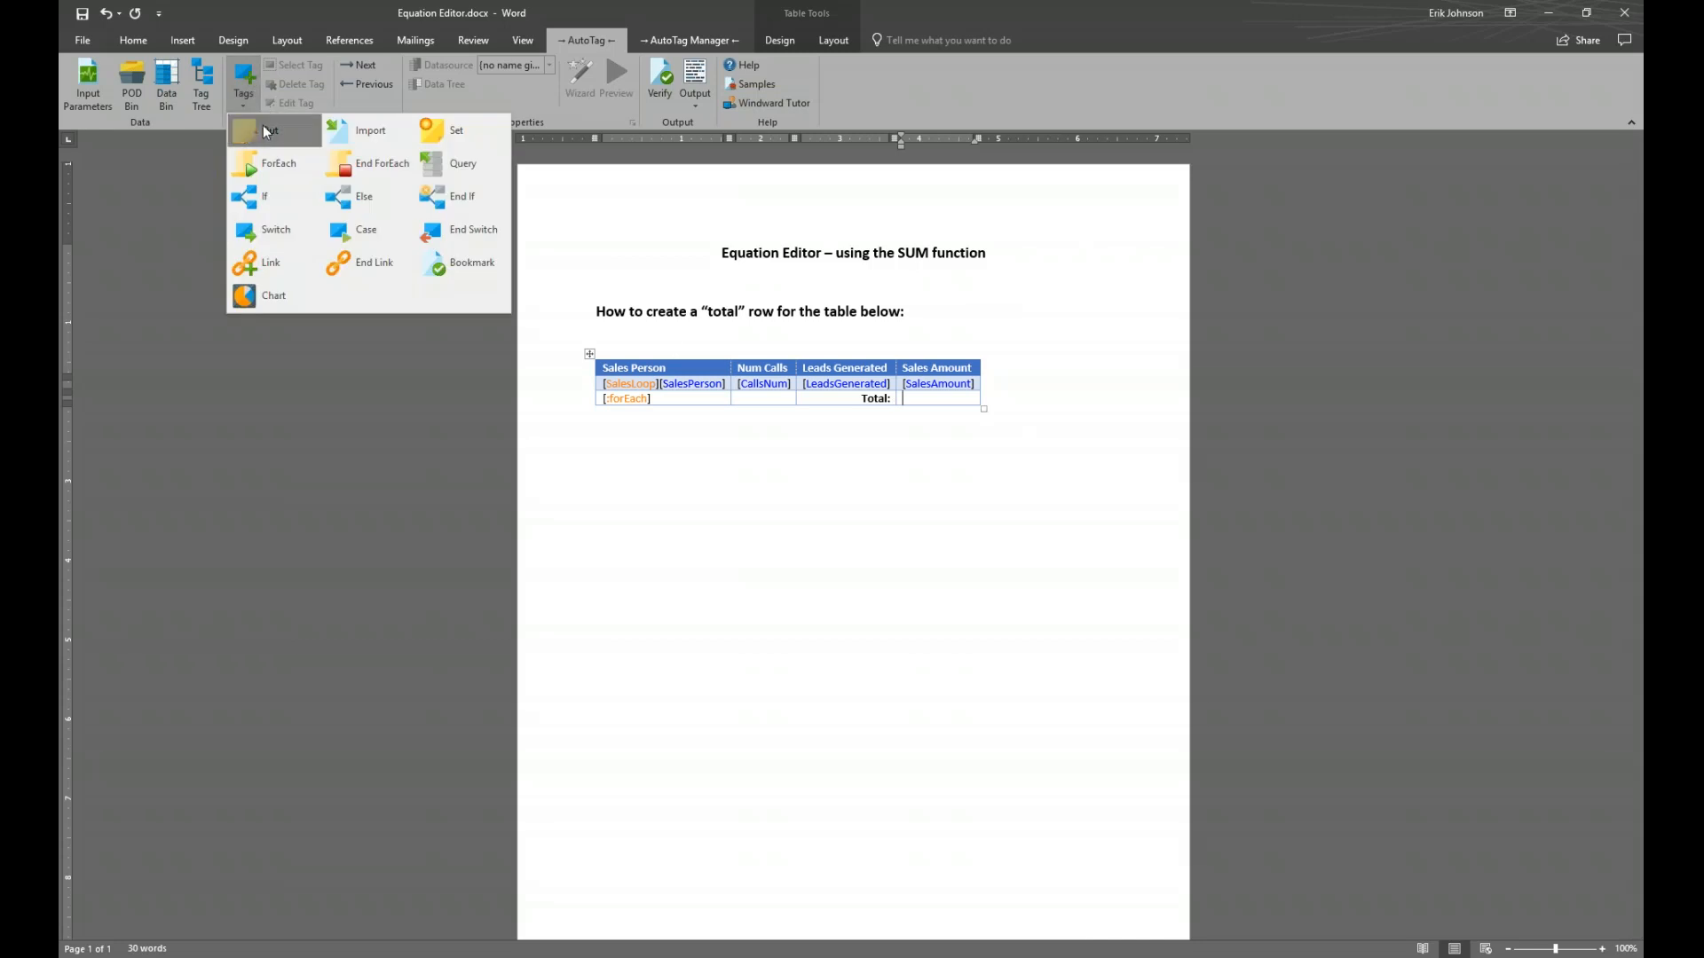
left_click(264, 131)
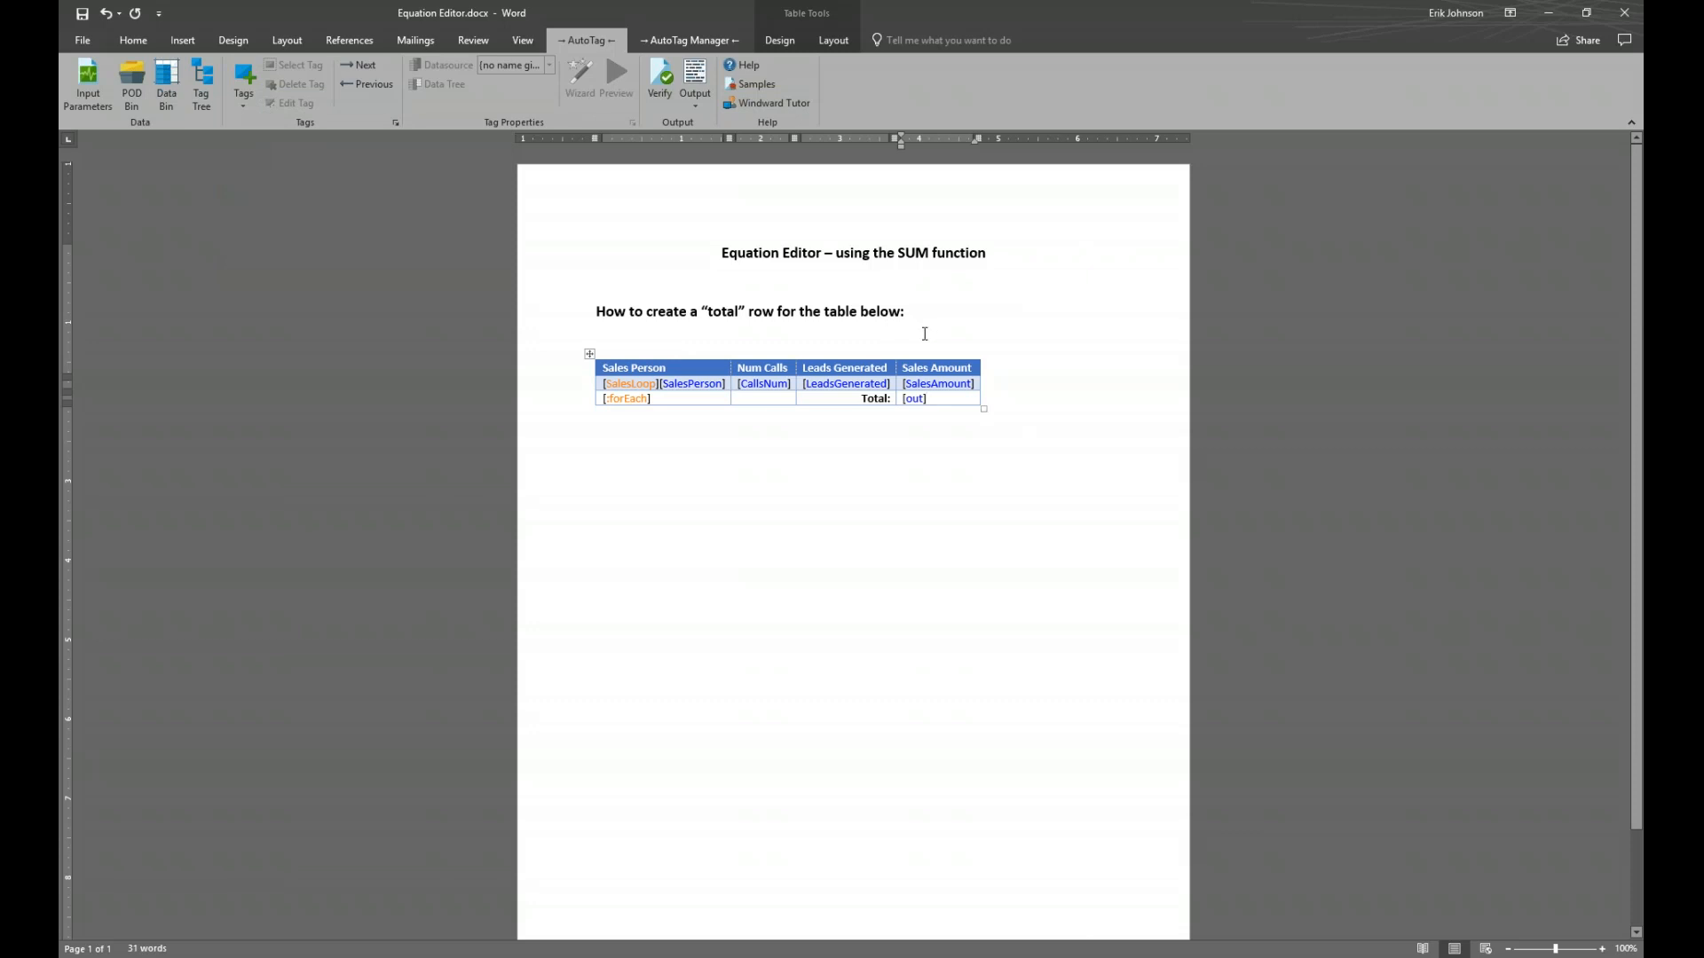
double_click(918, 398)
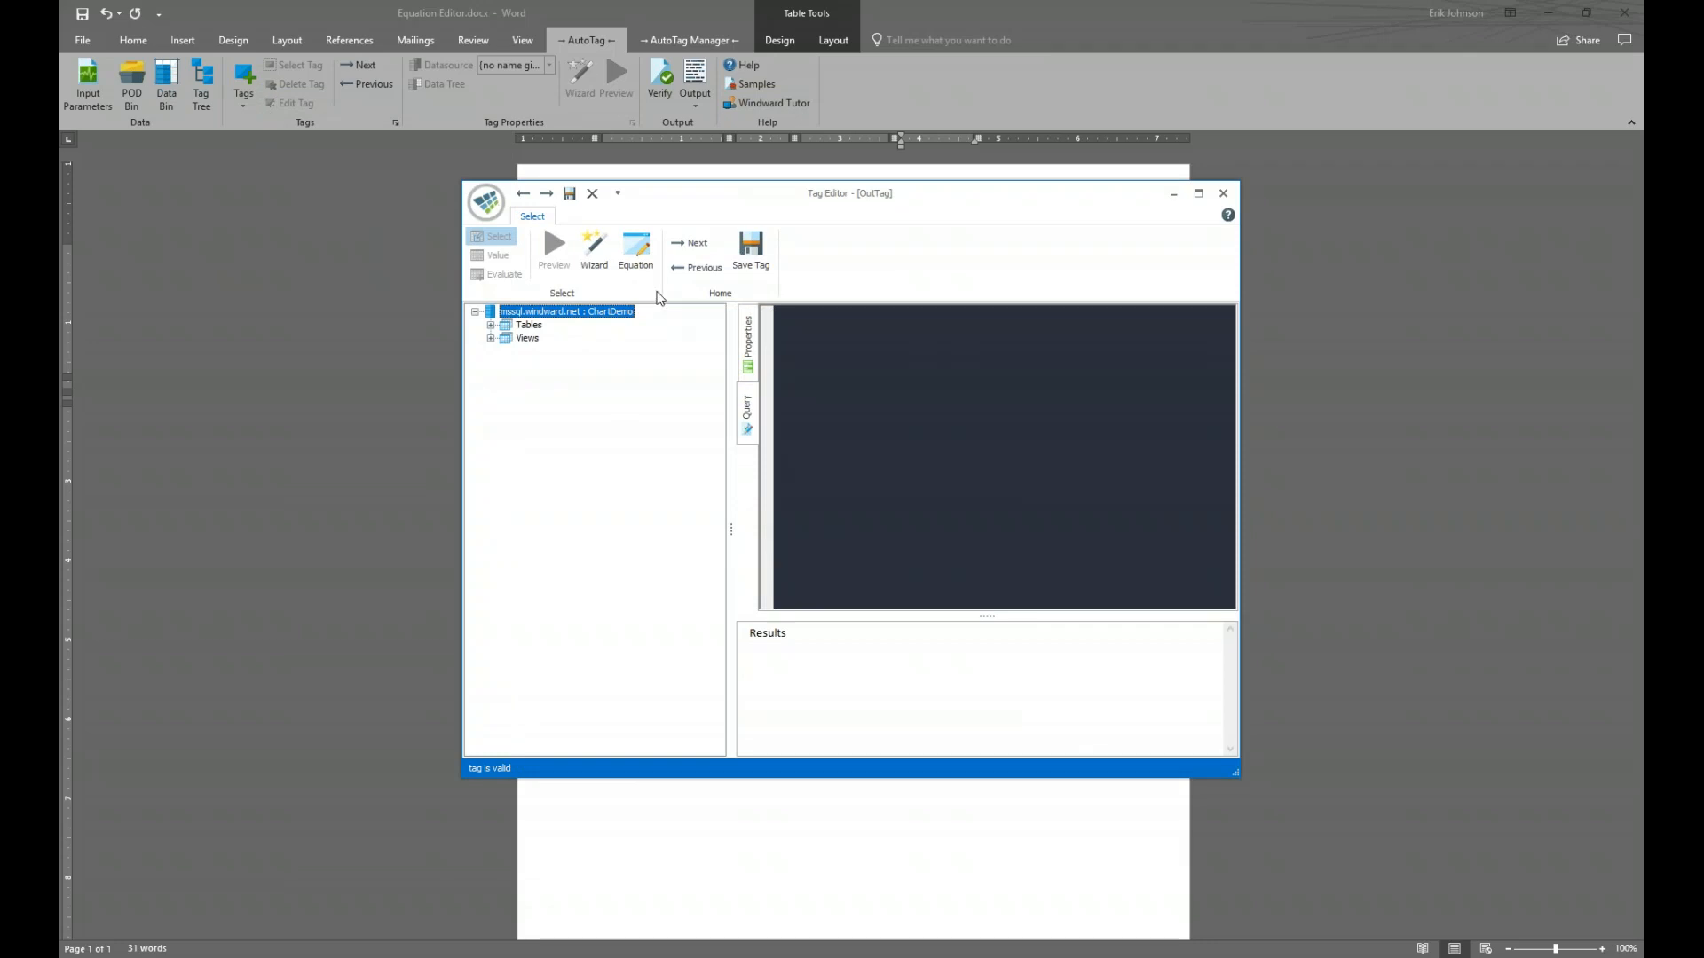
left_click(643, 258)
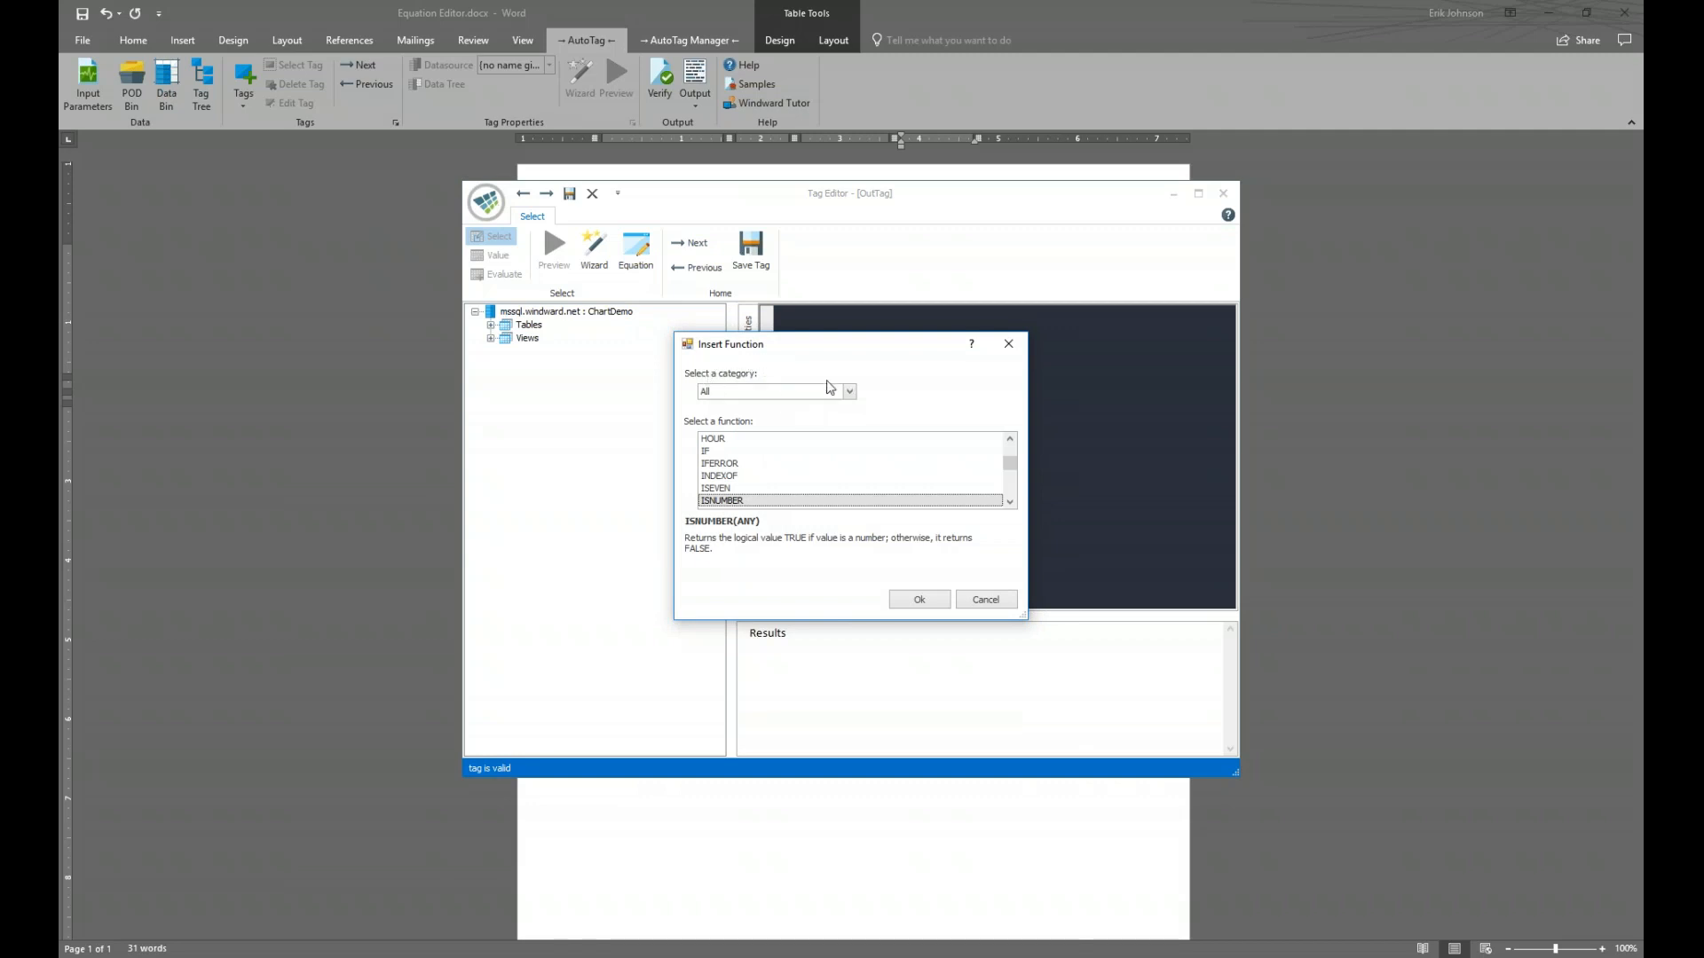
left_click(847, 393)
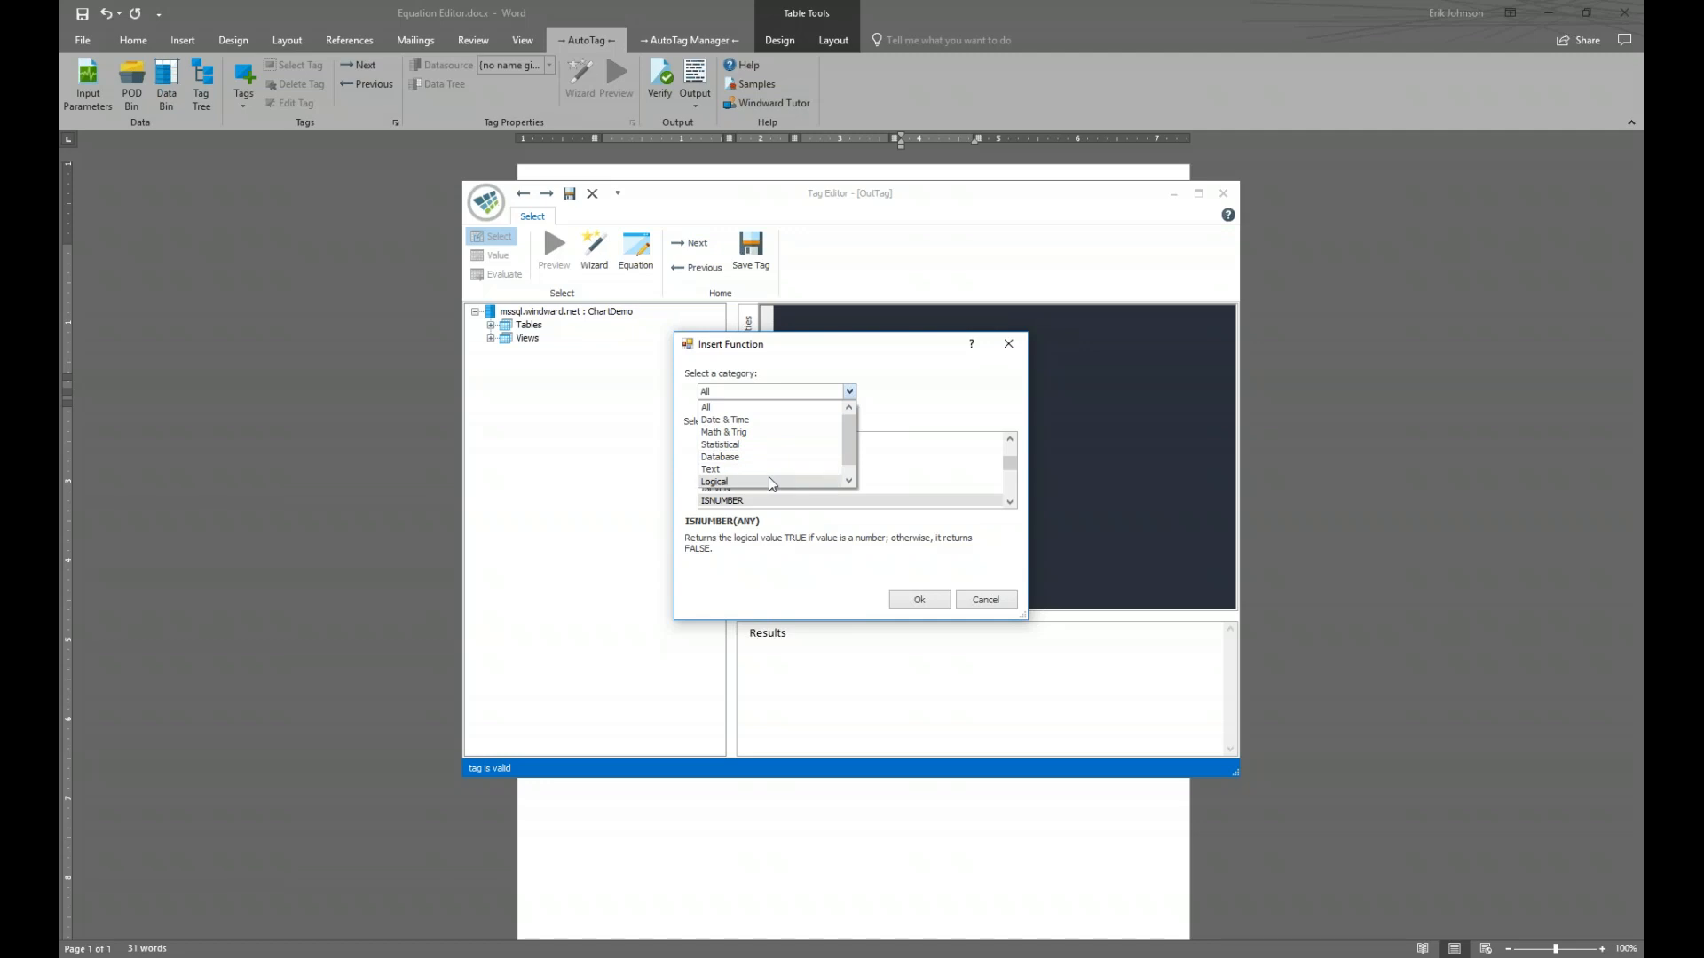
left_click(758, 434)
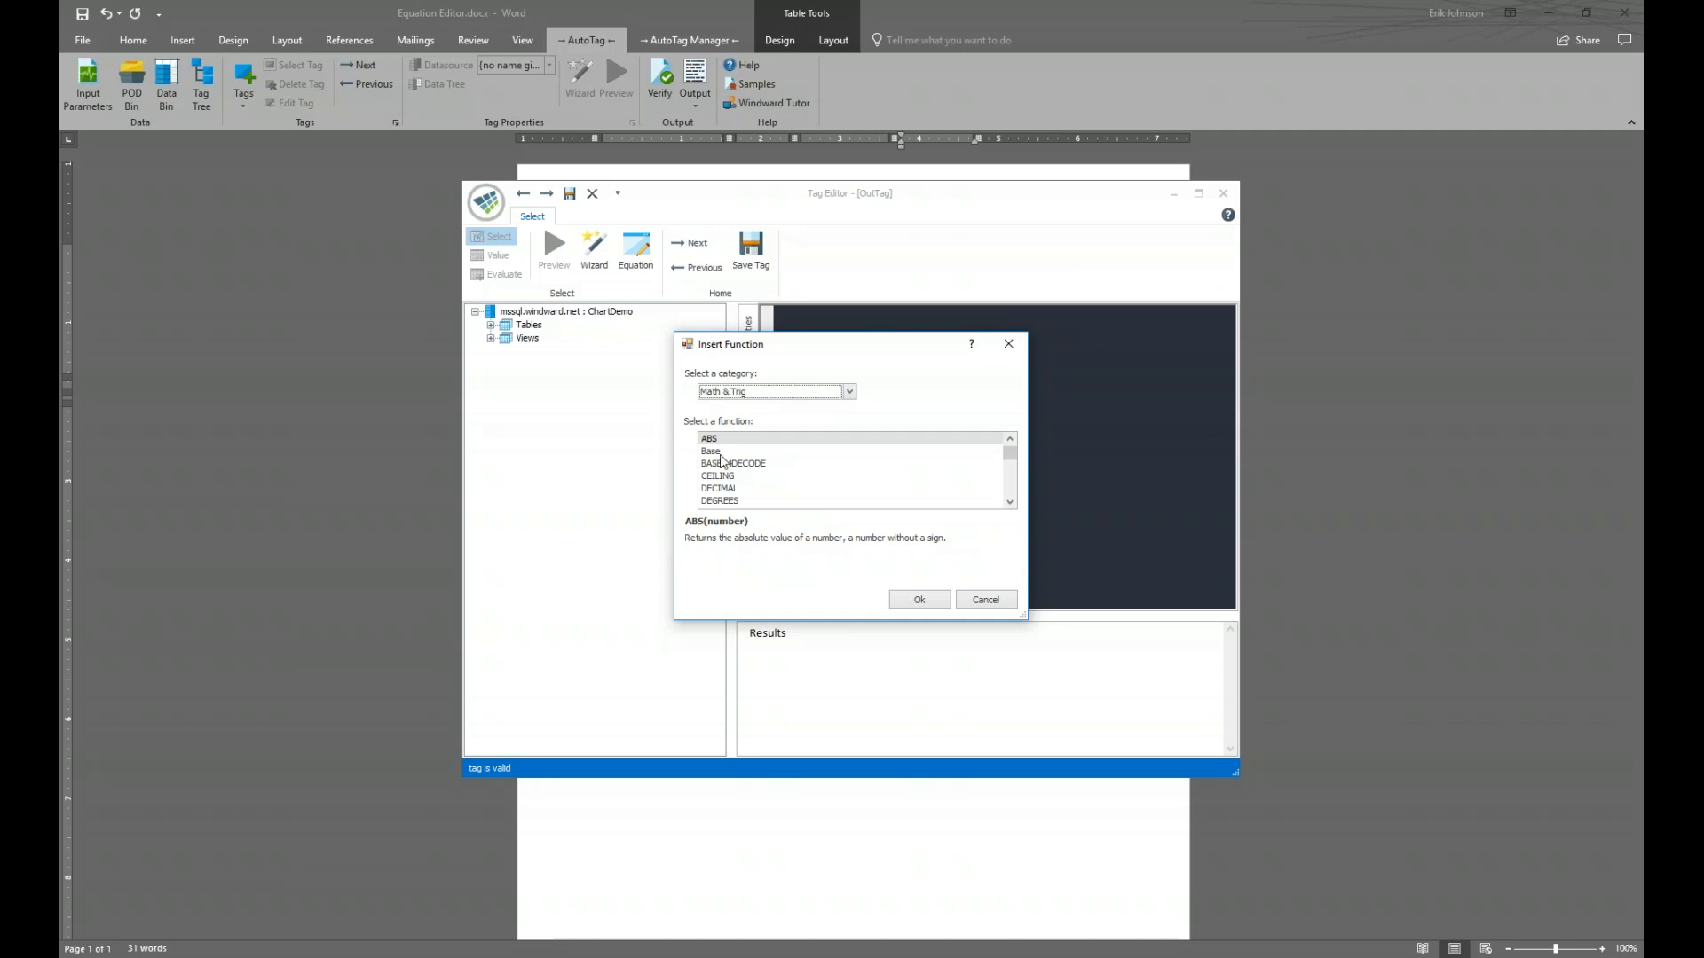
scroll(735, 480, "down", 10)
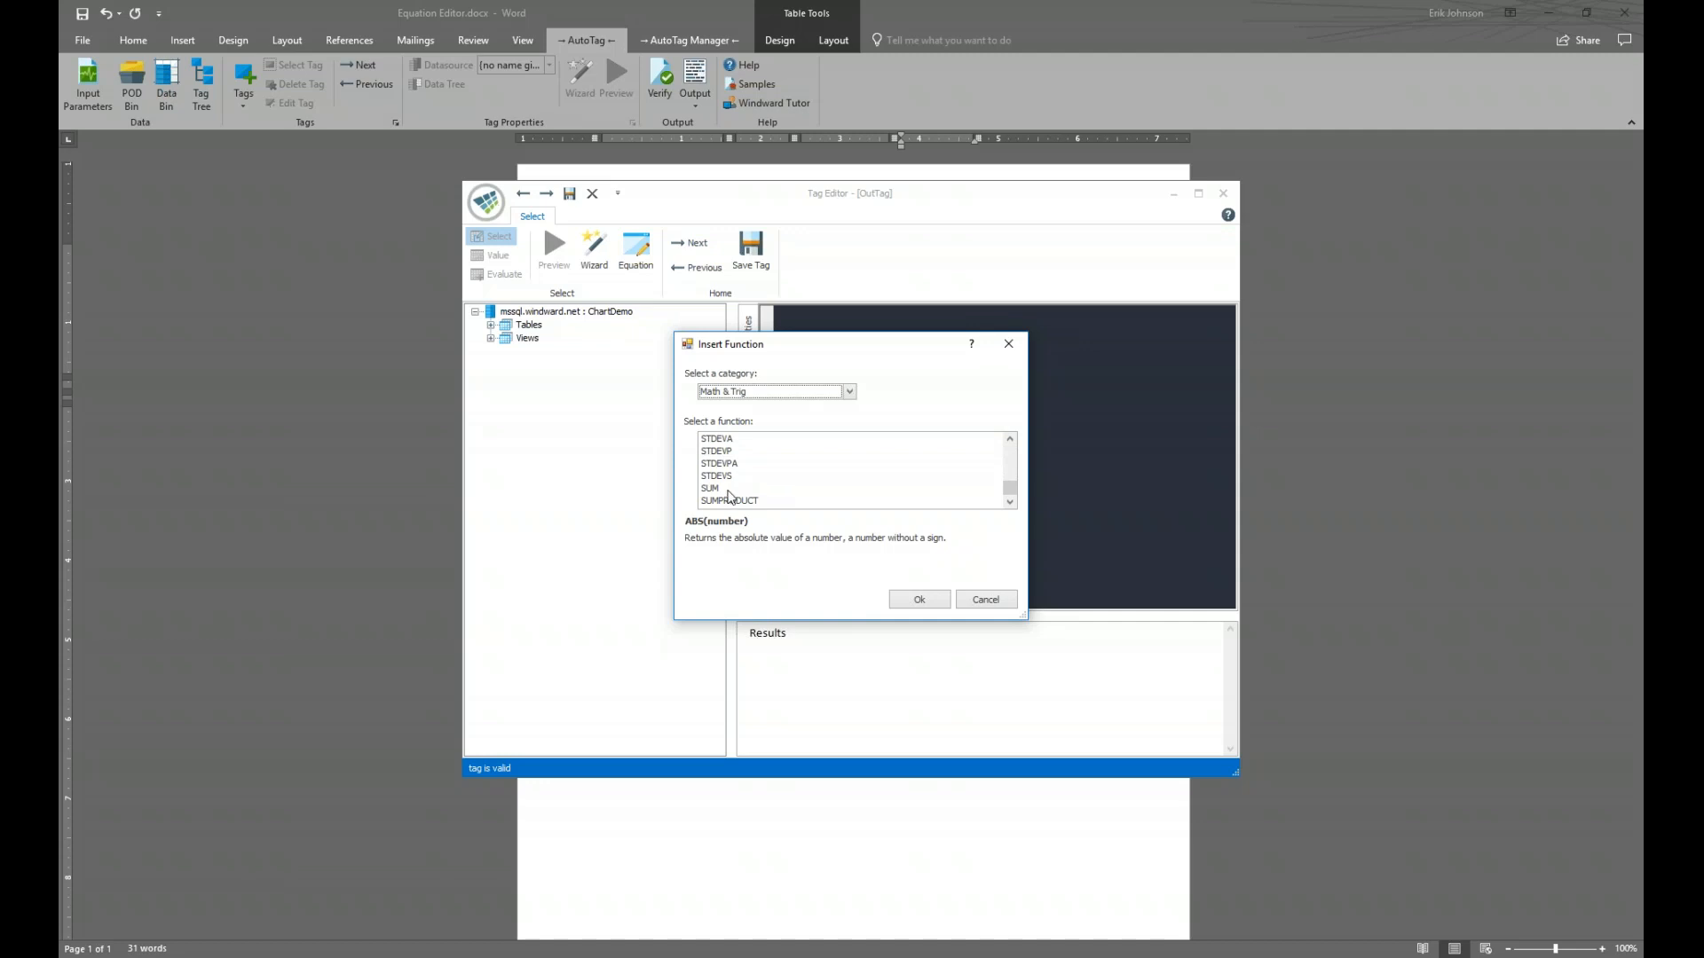
left_click(728, 489)
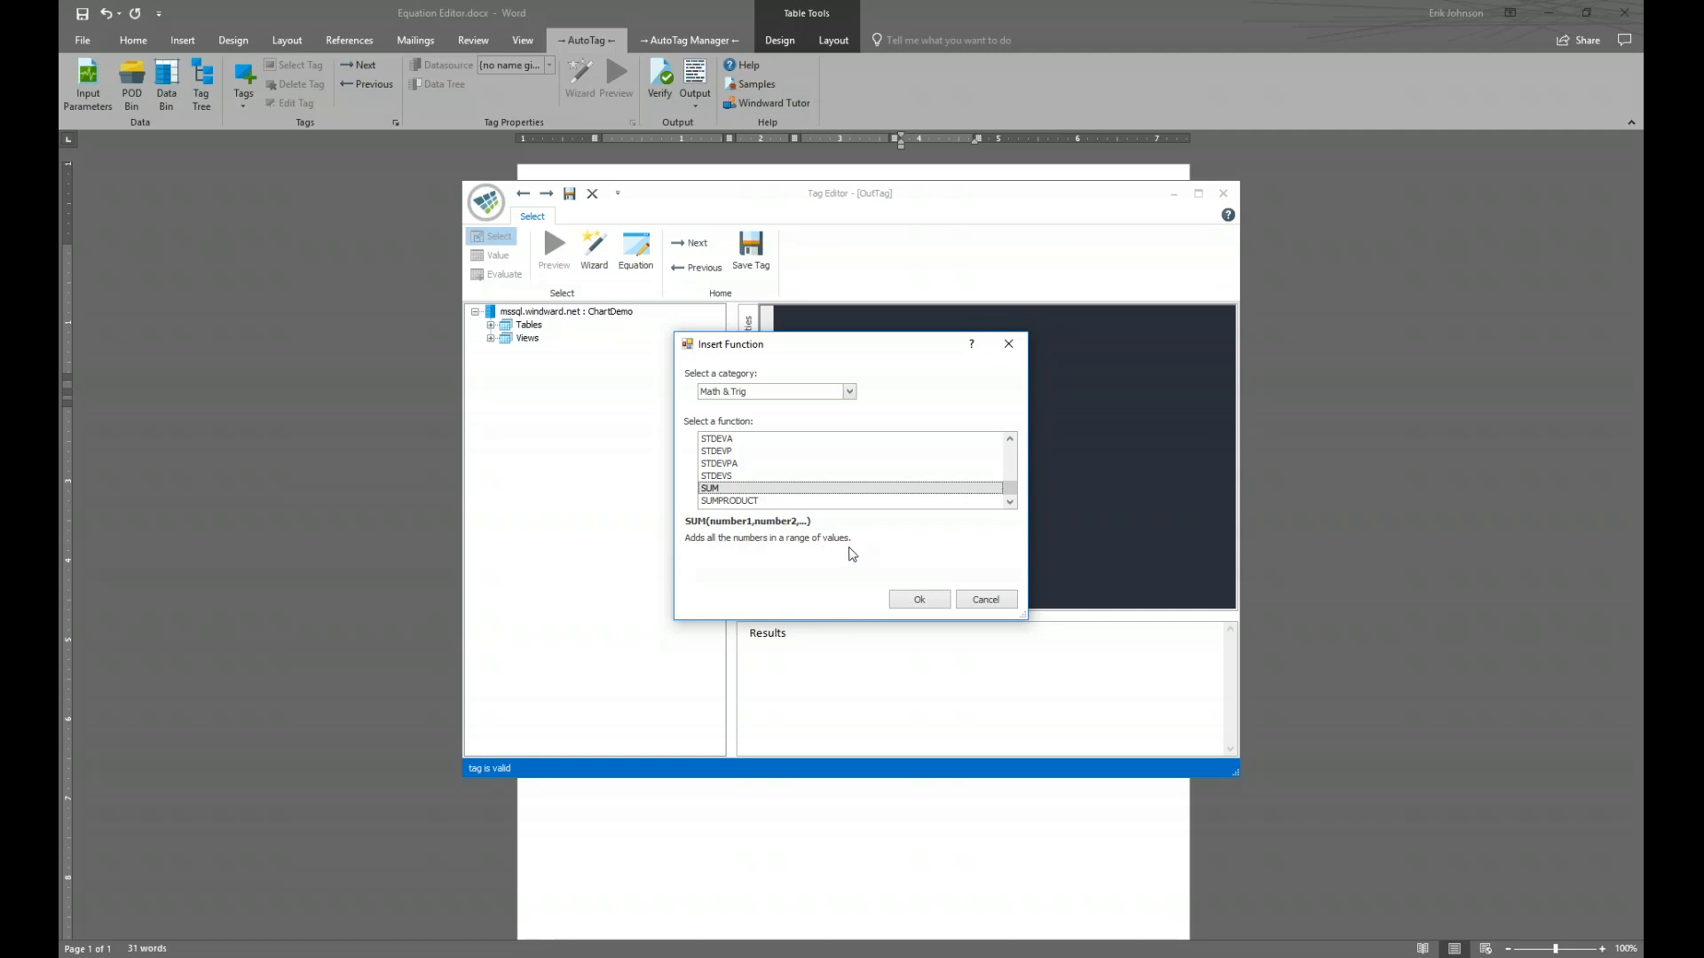
left_click(922, 600)
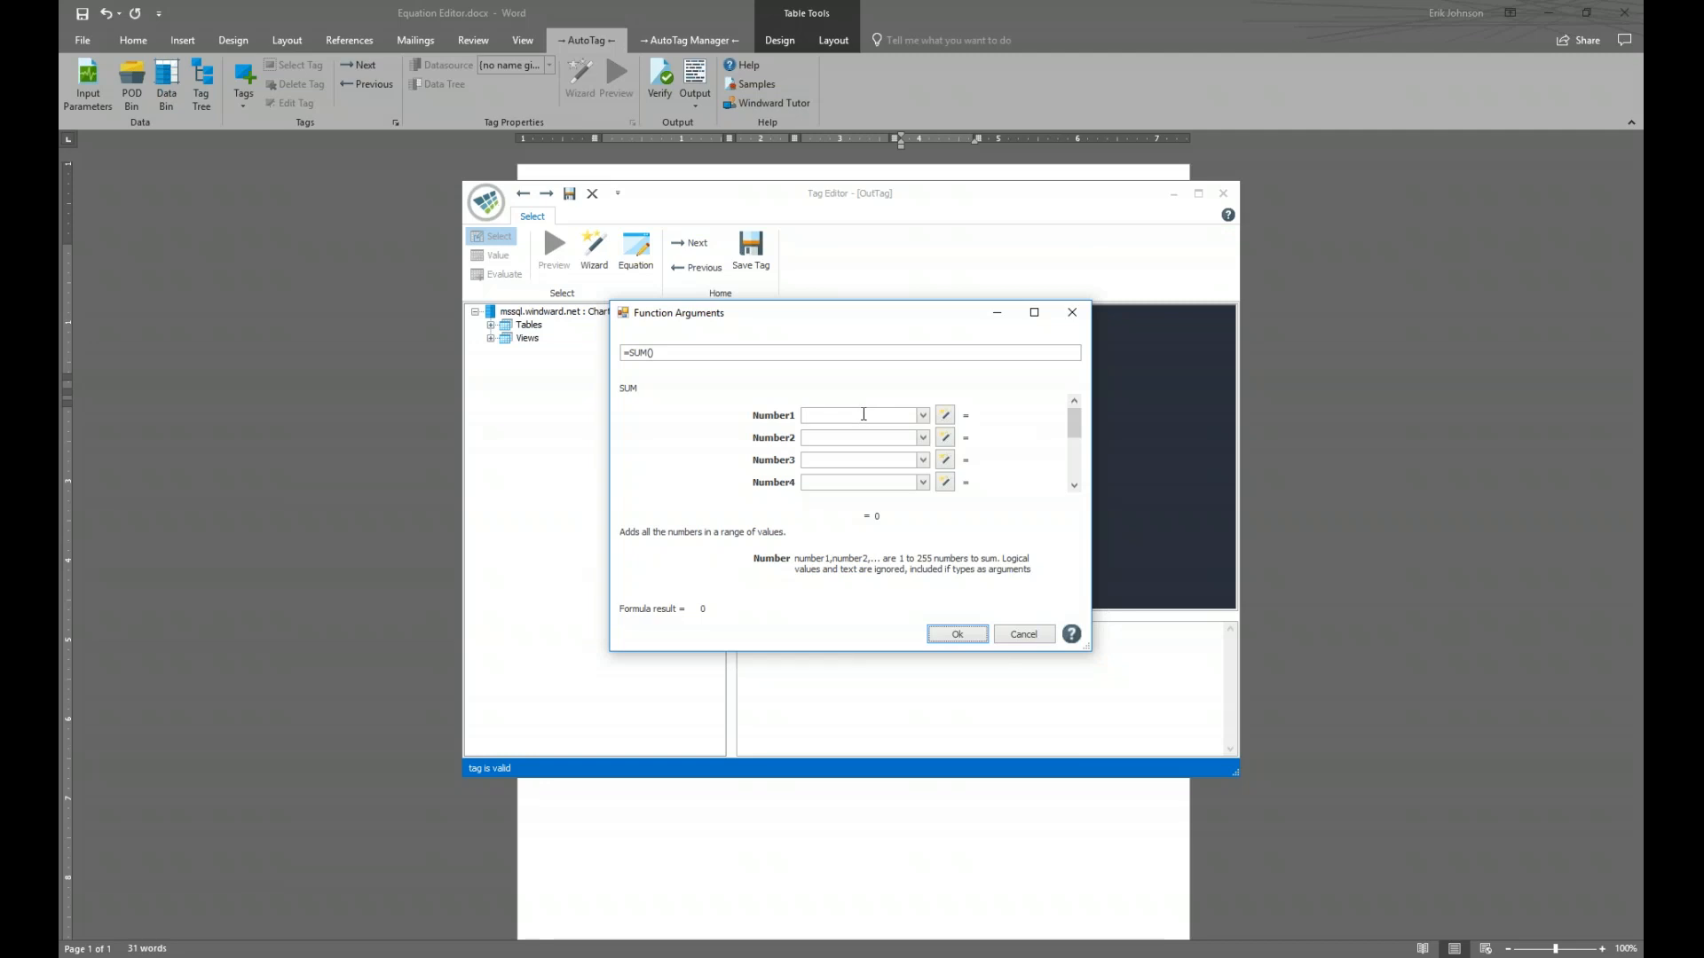
Open the SQL Wizard to supply SUM's Number1 argument
left_click(946, 417)
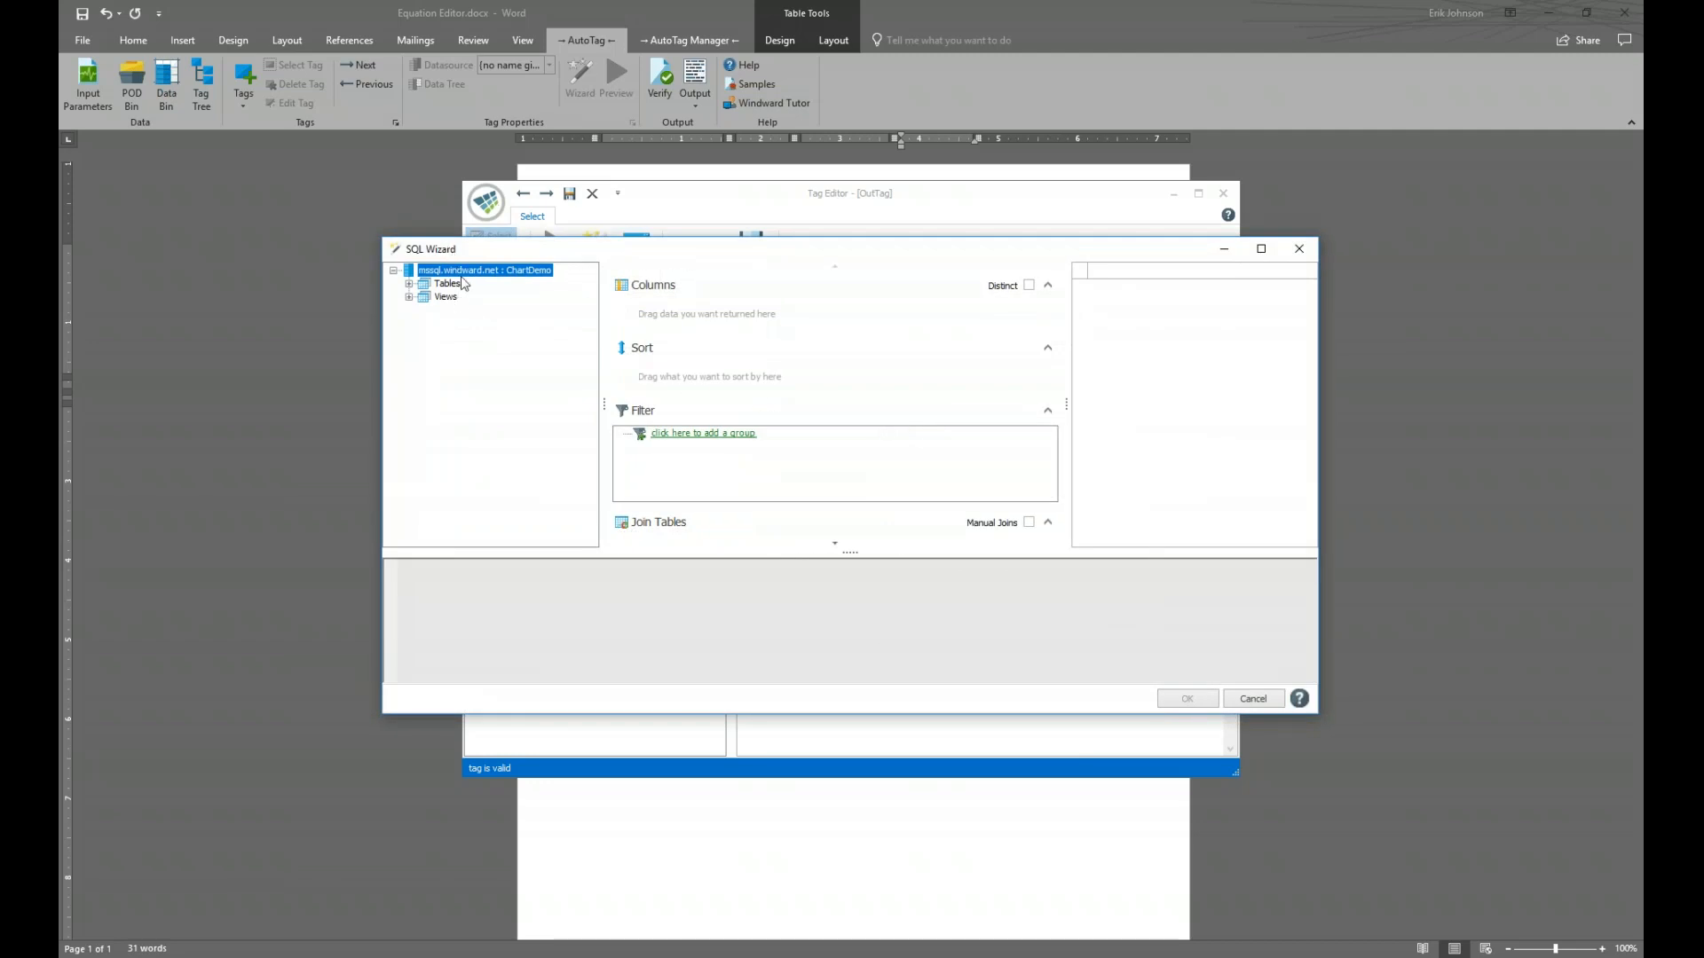
Build a SELECT query on dbo.Sales.SalesAmount as the SUM argument, giving 64609.51
left_click(409, 285)
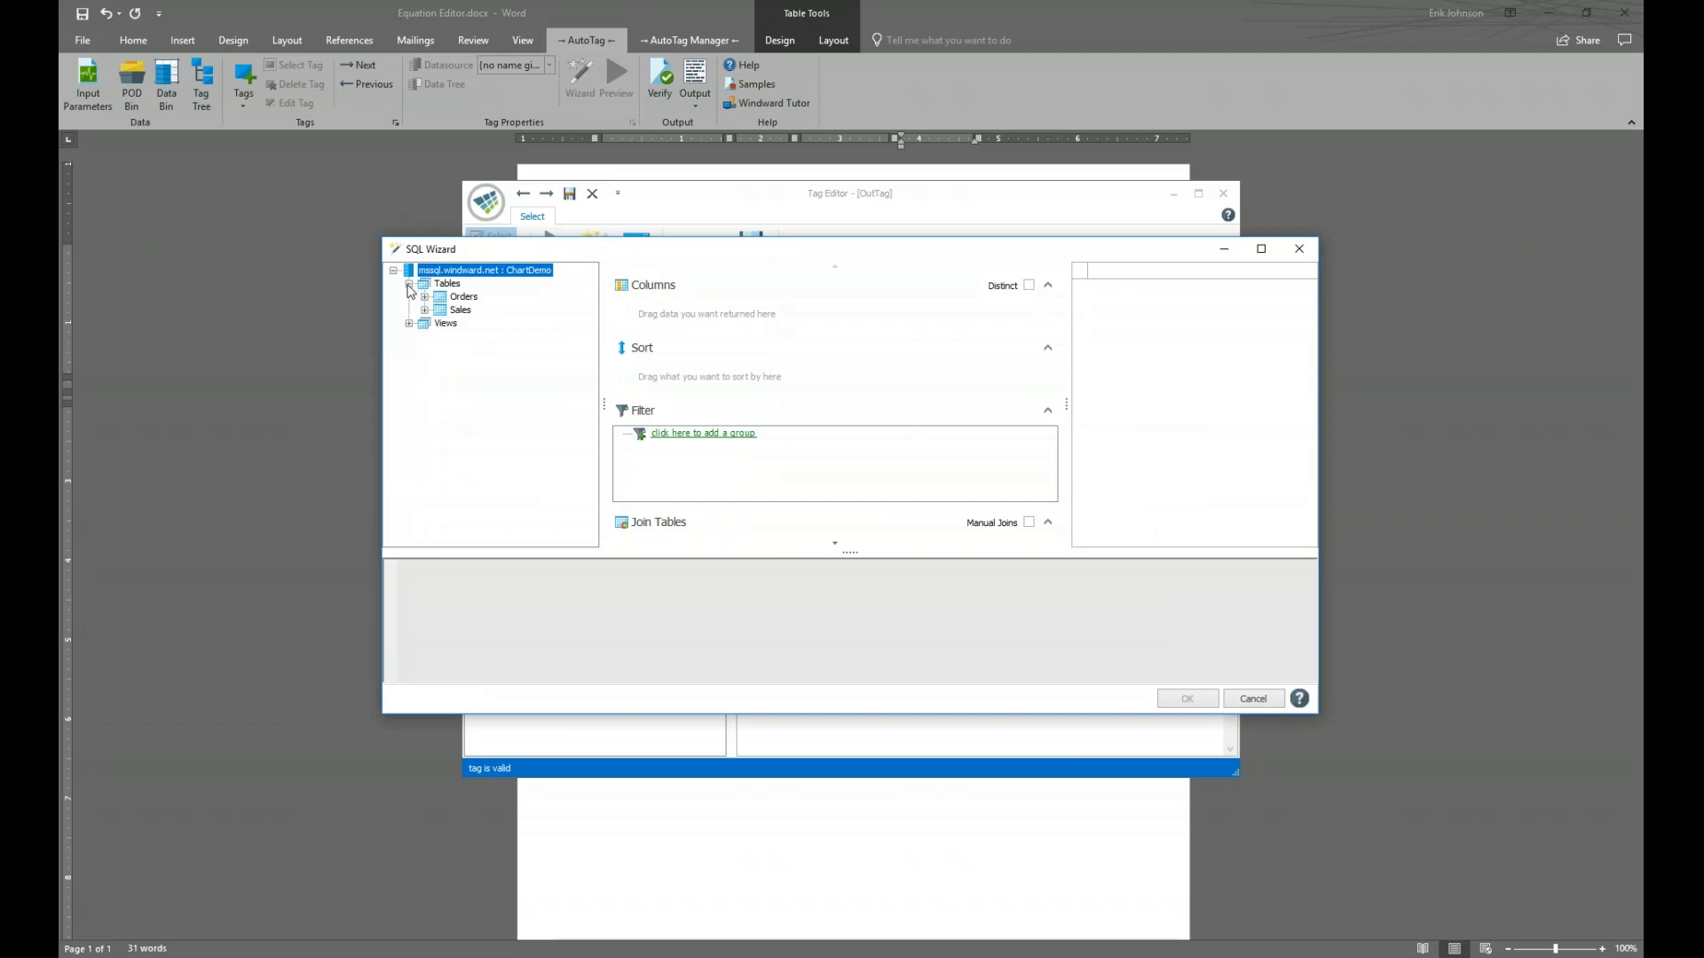
left_click(425, 310)
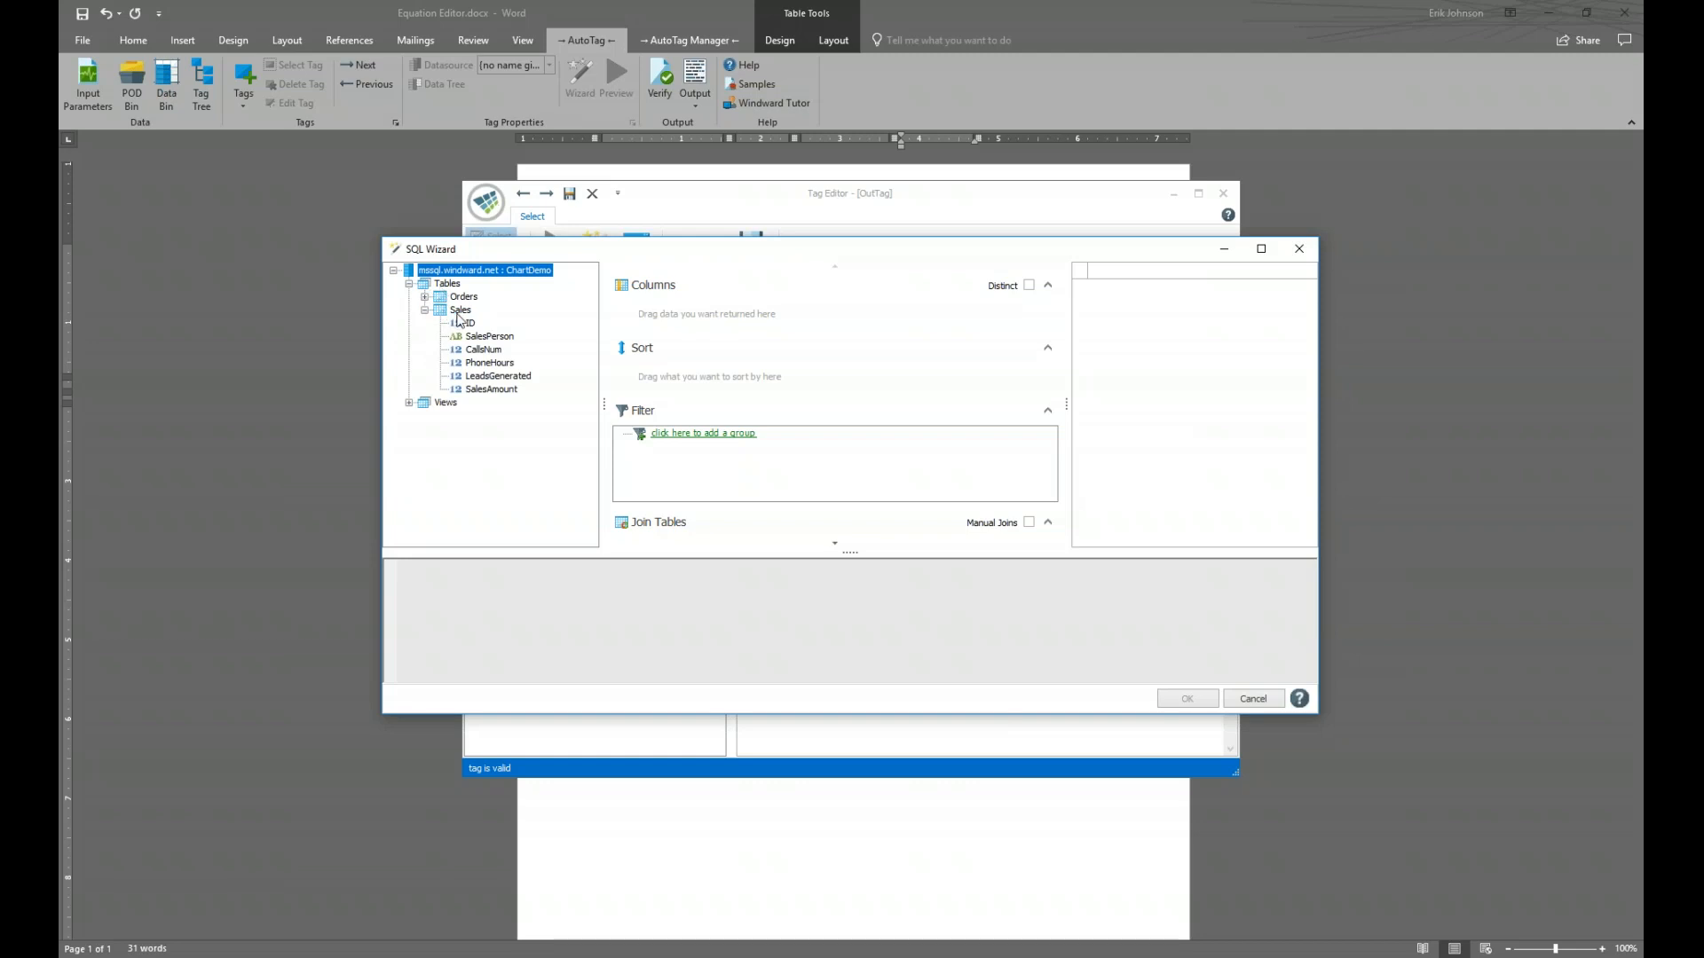
left_click(480, 392)
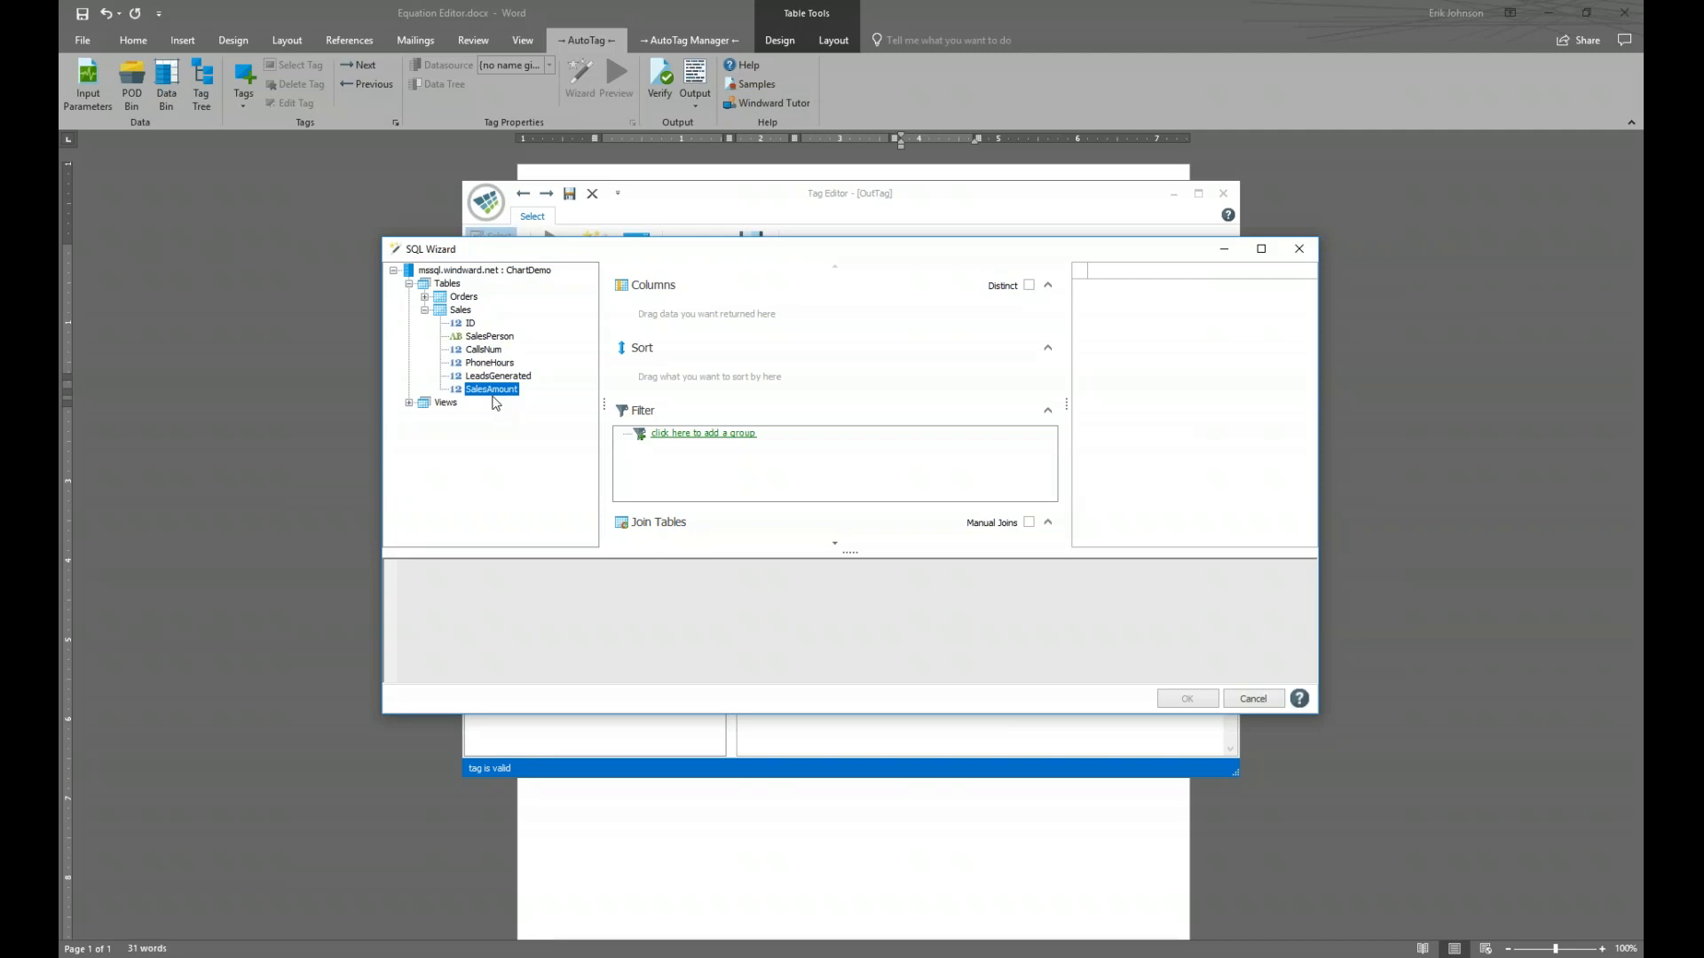
left_click_drag(476, 390, 651, 313)
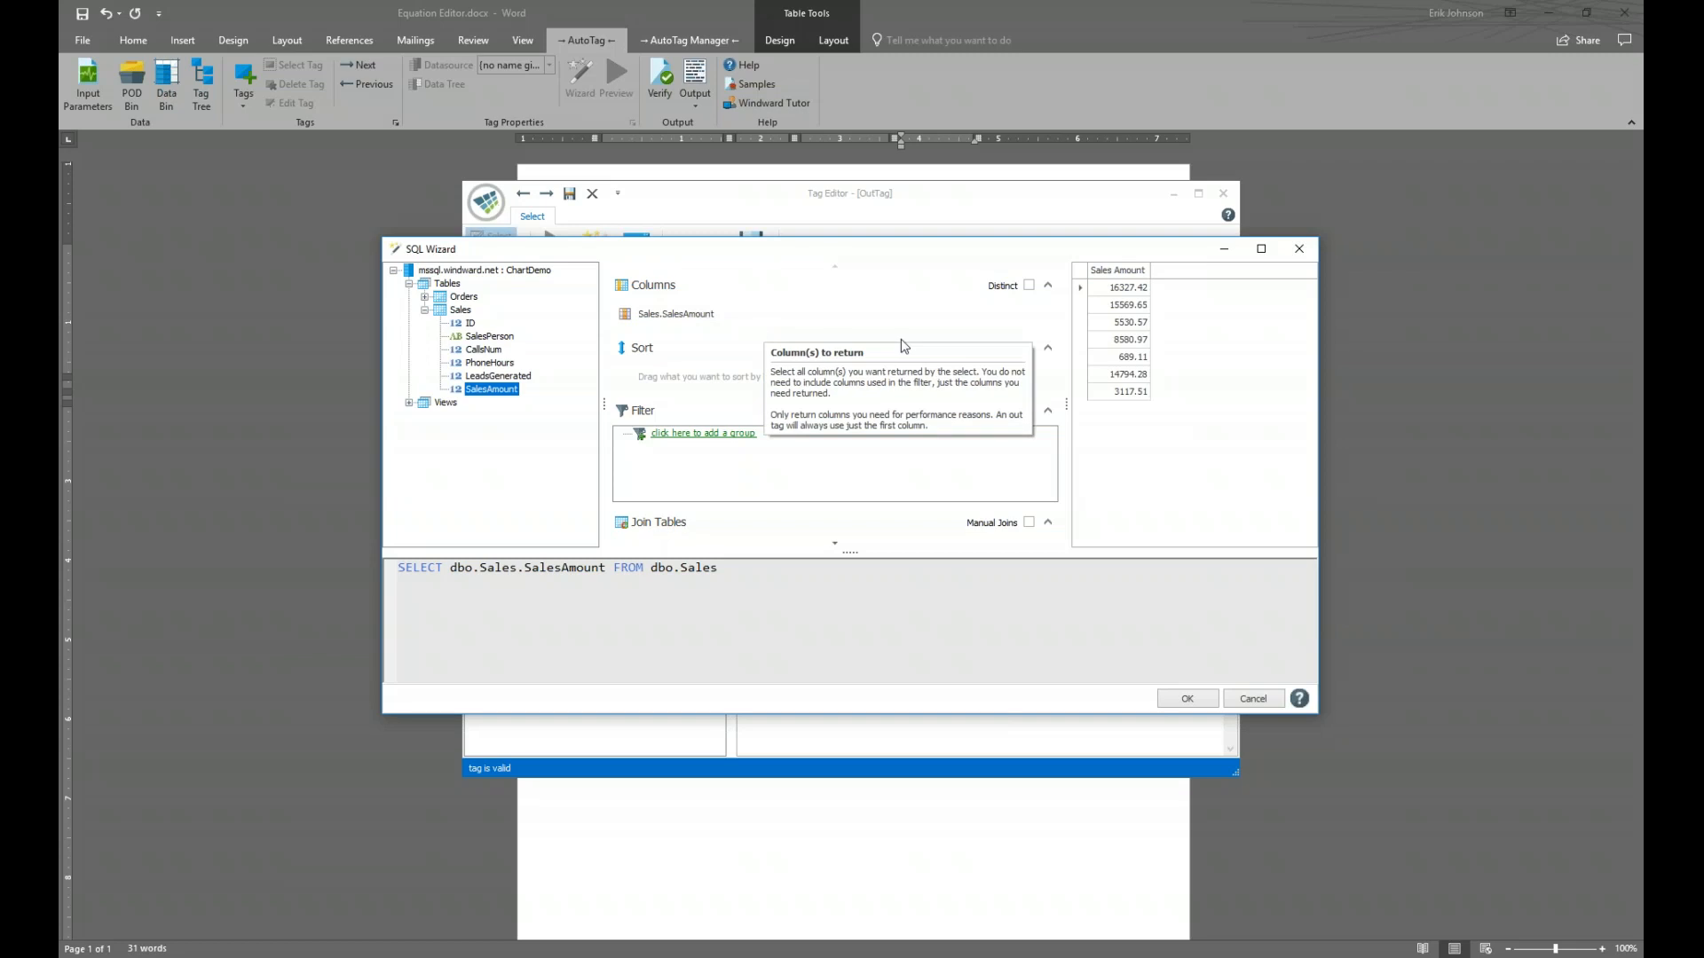
left_click(1181, 701)
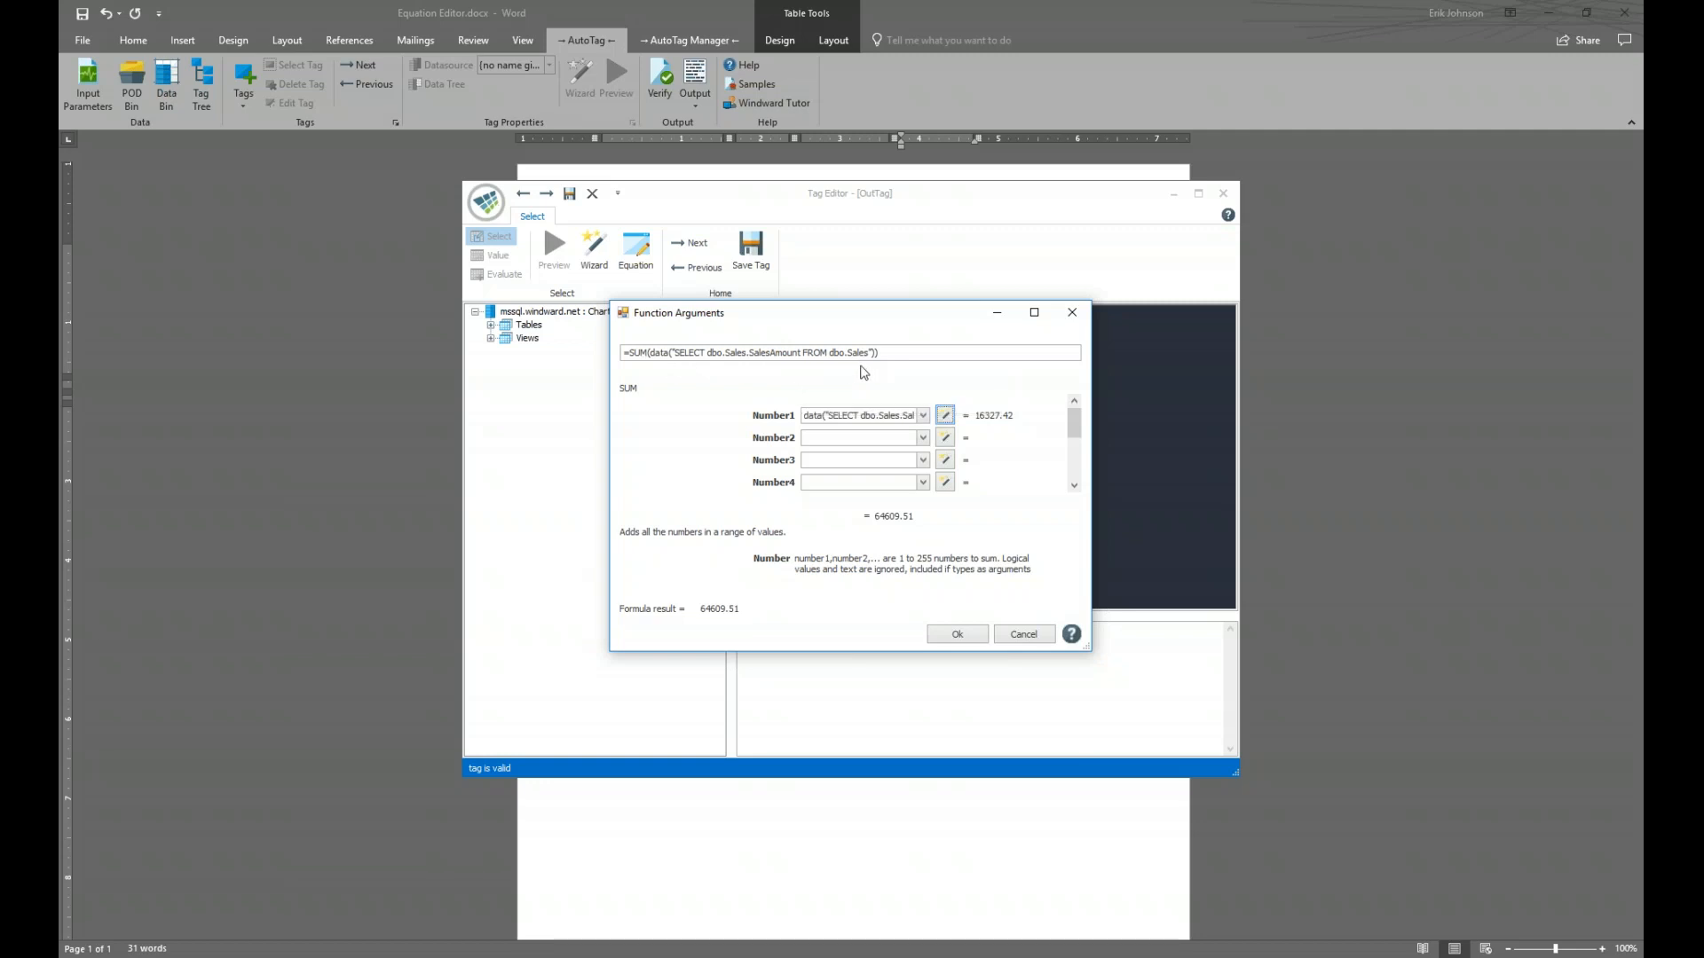
Confirm the SUM formula and save the out tag in the Total cell
left_click(975, 638)
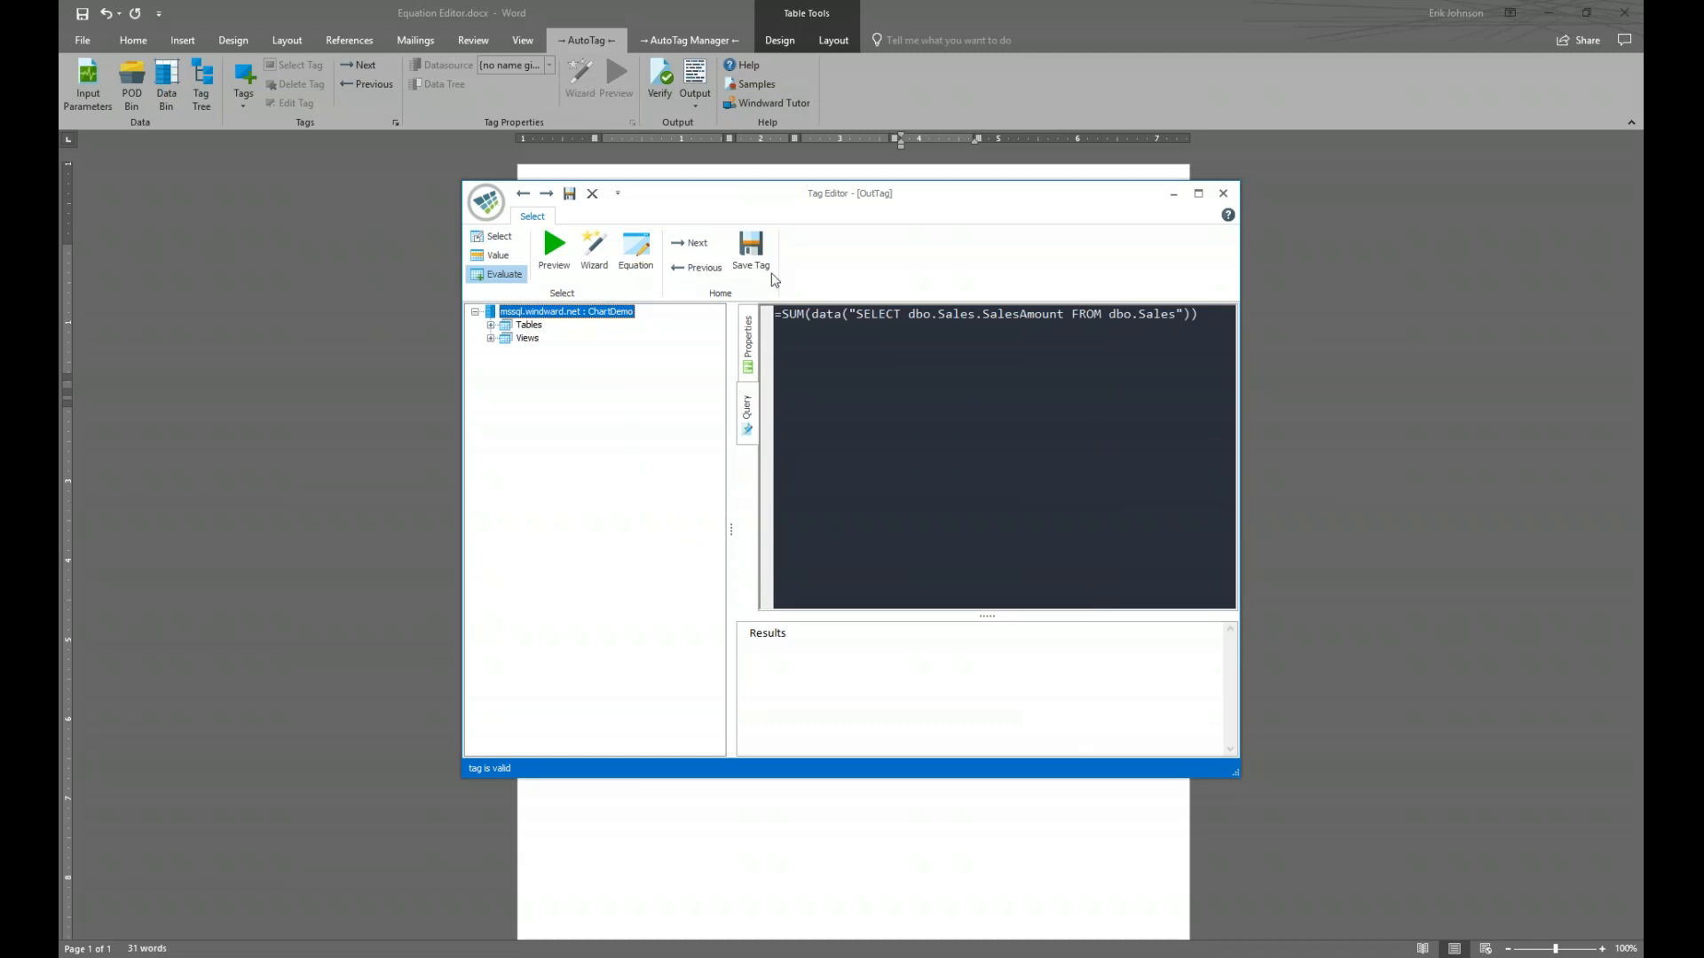
left_click(751, 251)
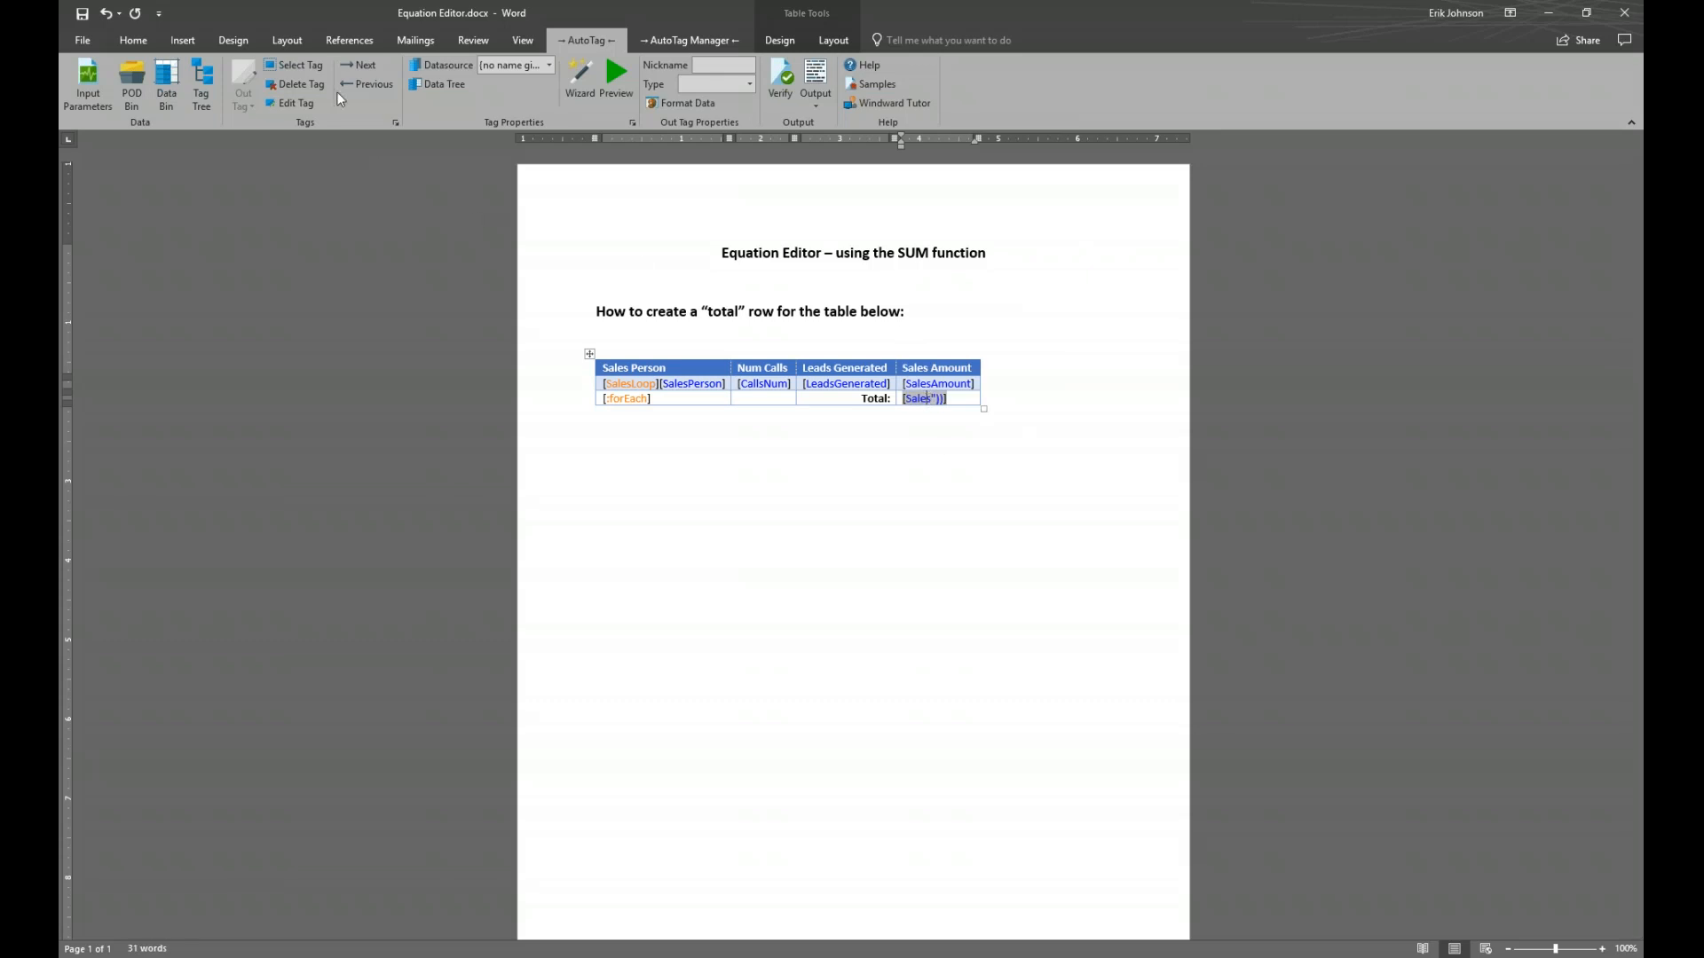
Make the Total cell's SUM tag bold and bring up its number formatting
left_click(295, 64)
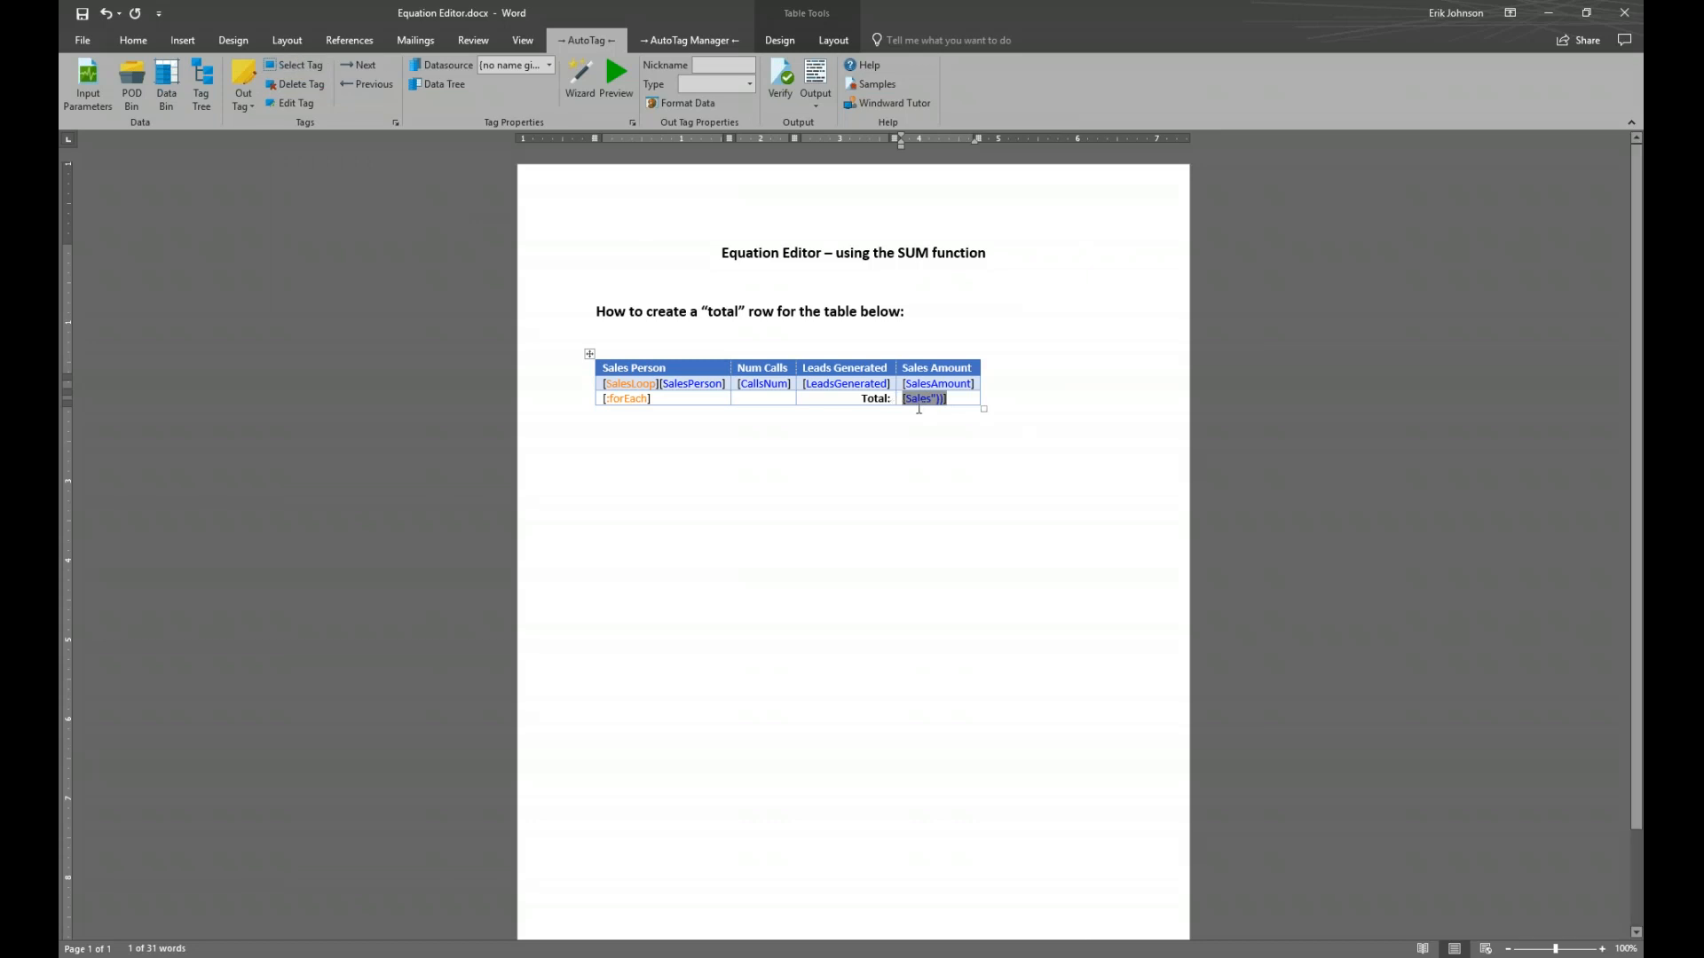
left_click(135, 41)
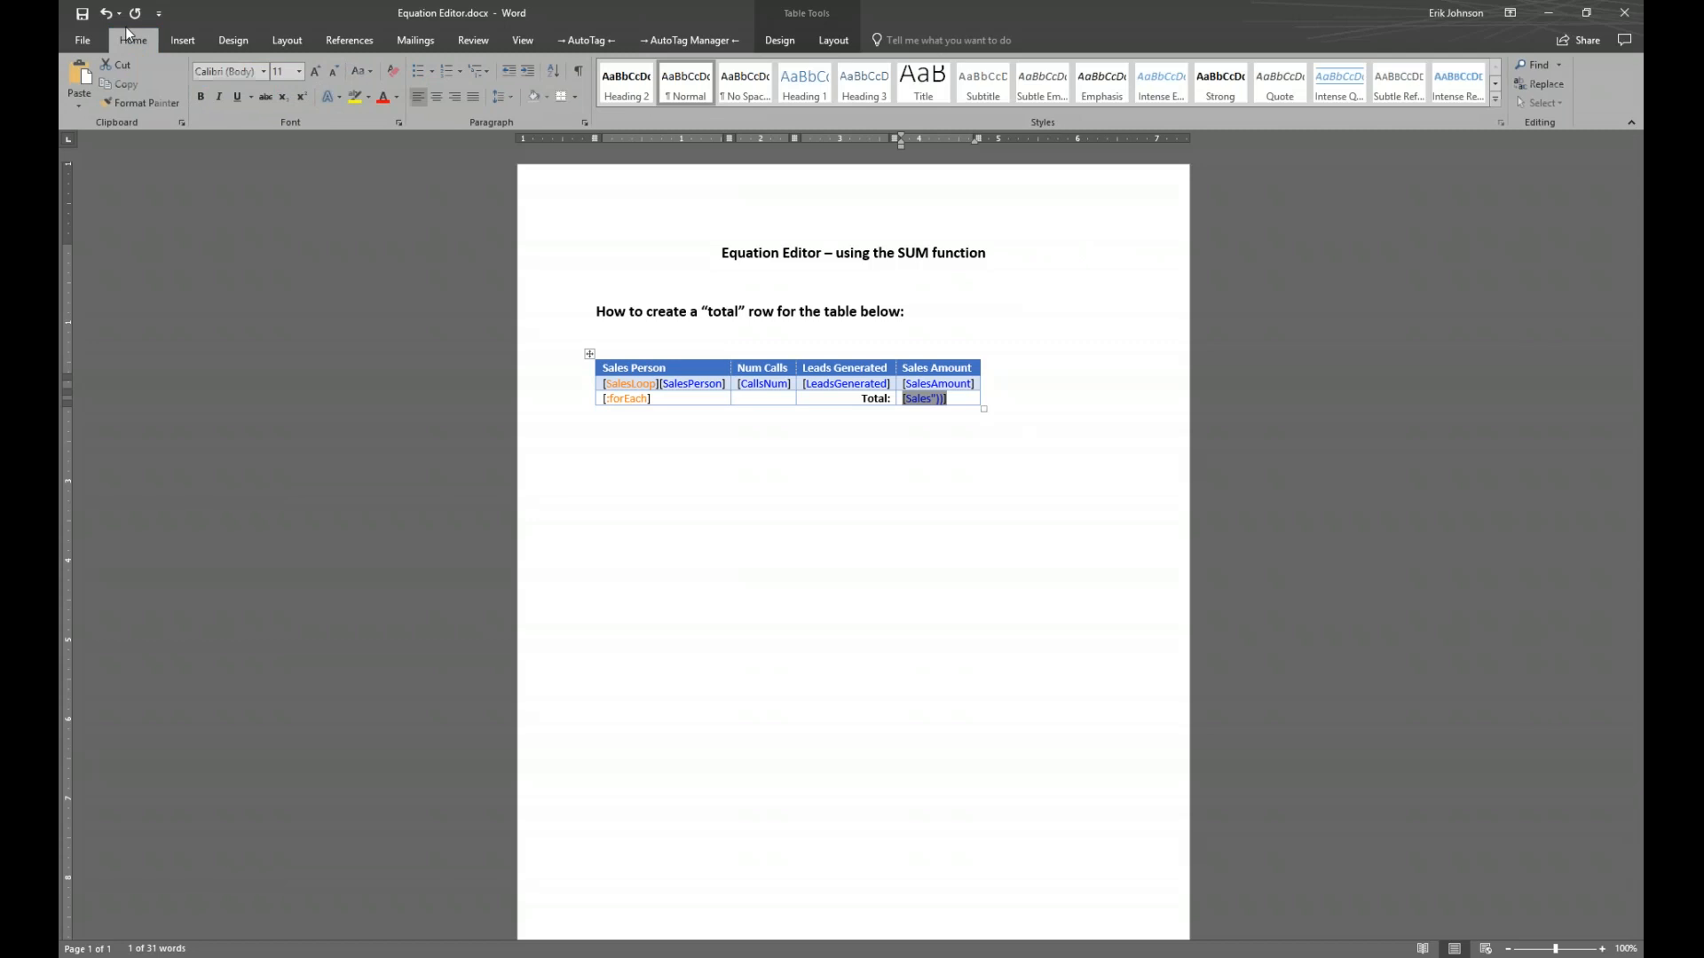
left_click(203, 96)
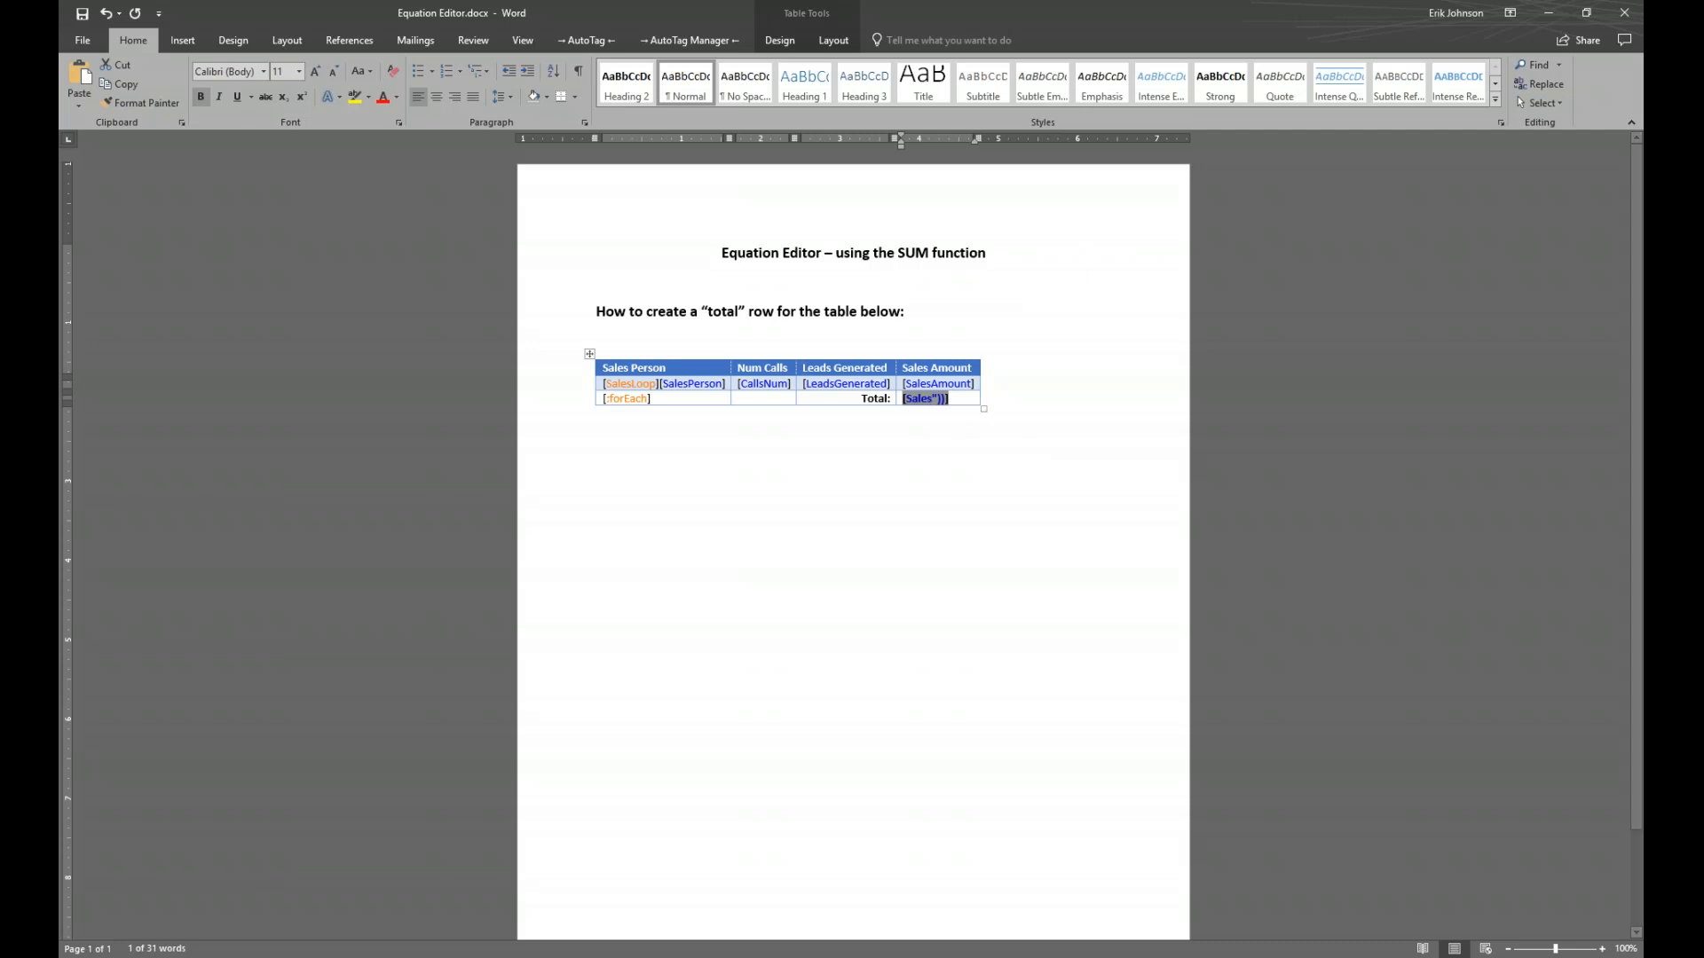
left_click(598, 40)
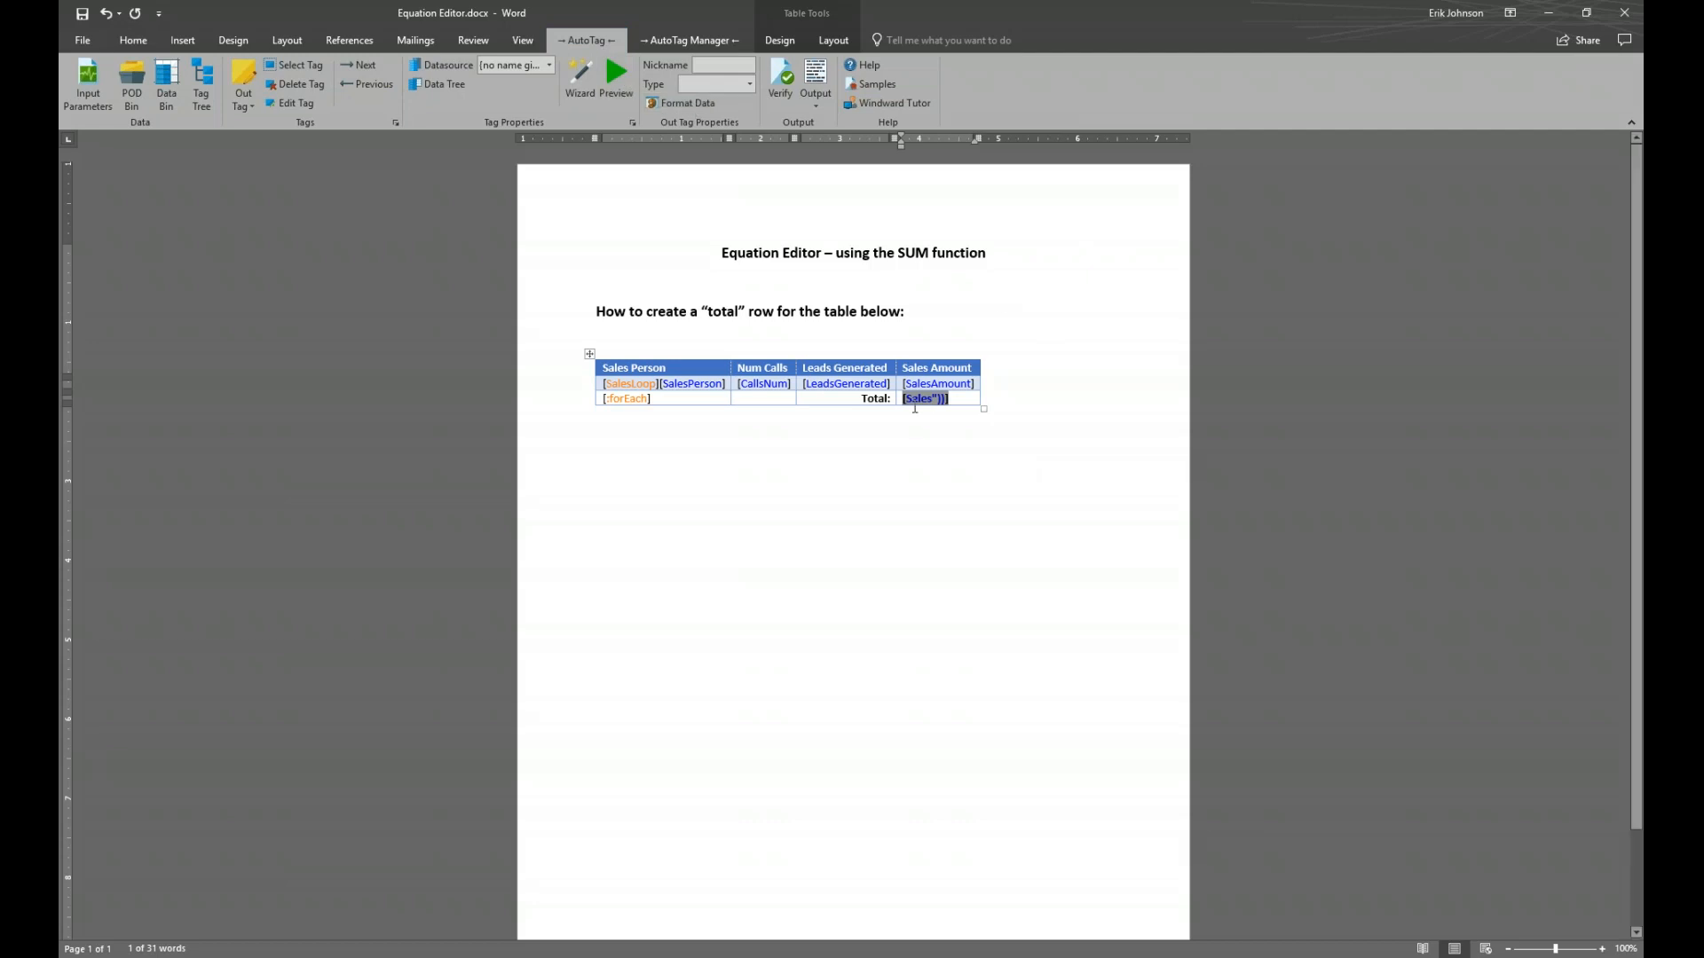
left_click(671, 104)
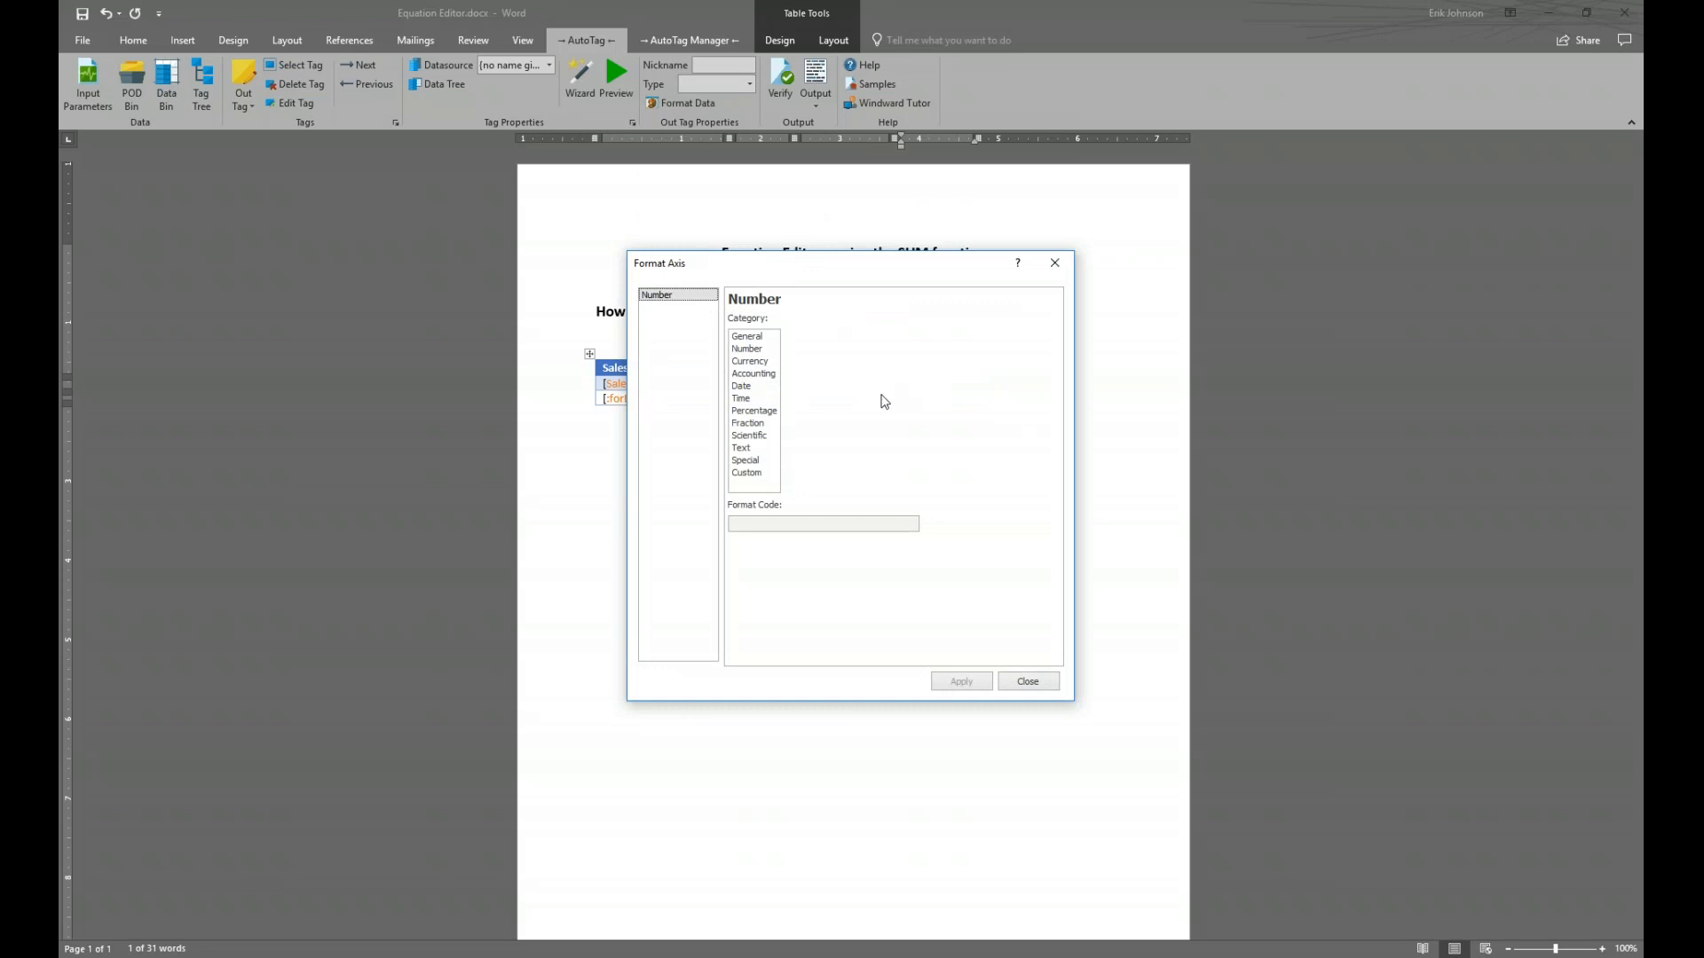
Format the total tag as currency $#,##0.00 with 2 decimals
left_click(748, 362)
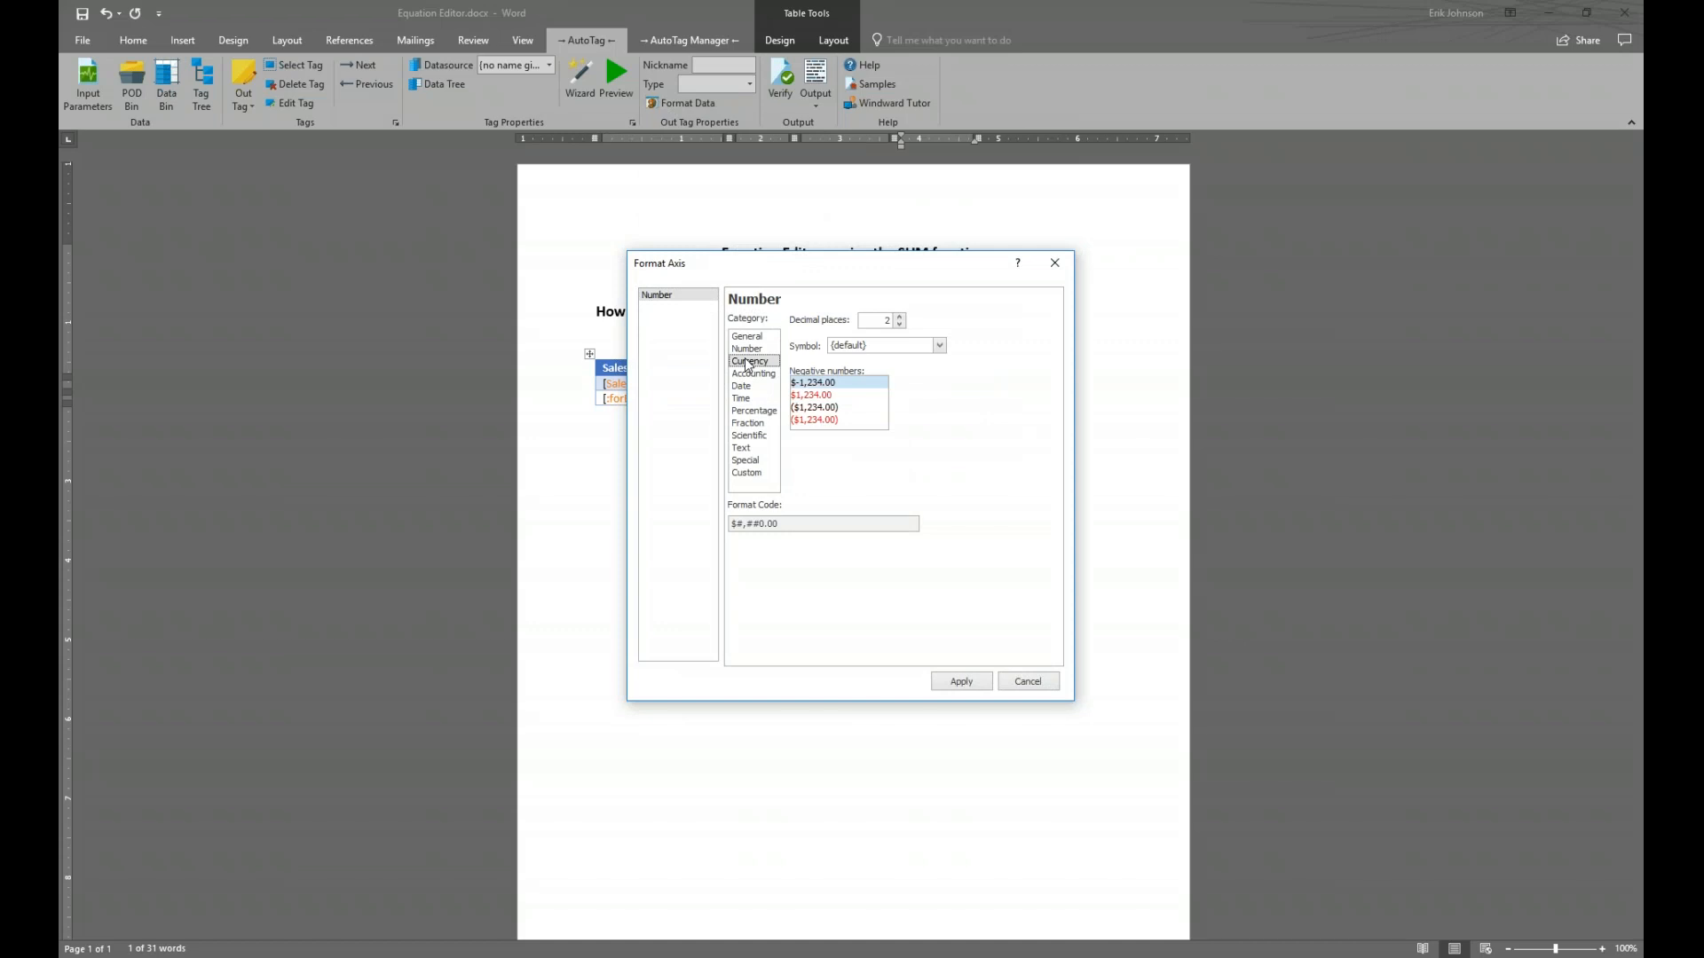
mouse_move(772, 267)
left_mouse_down()
mouse_move(1123, 300)
mouse_move(763, 296)
left_mouse_up()
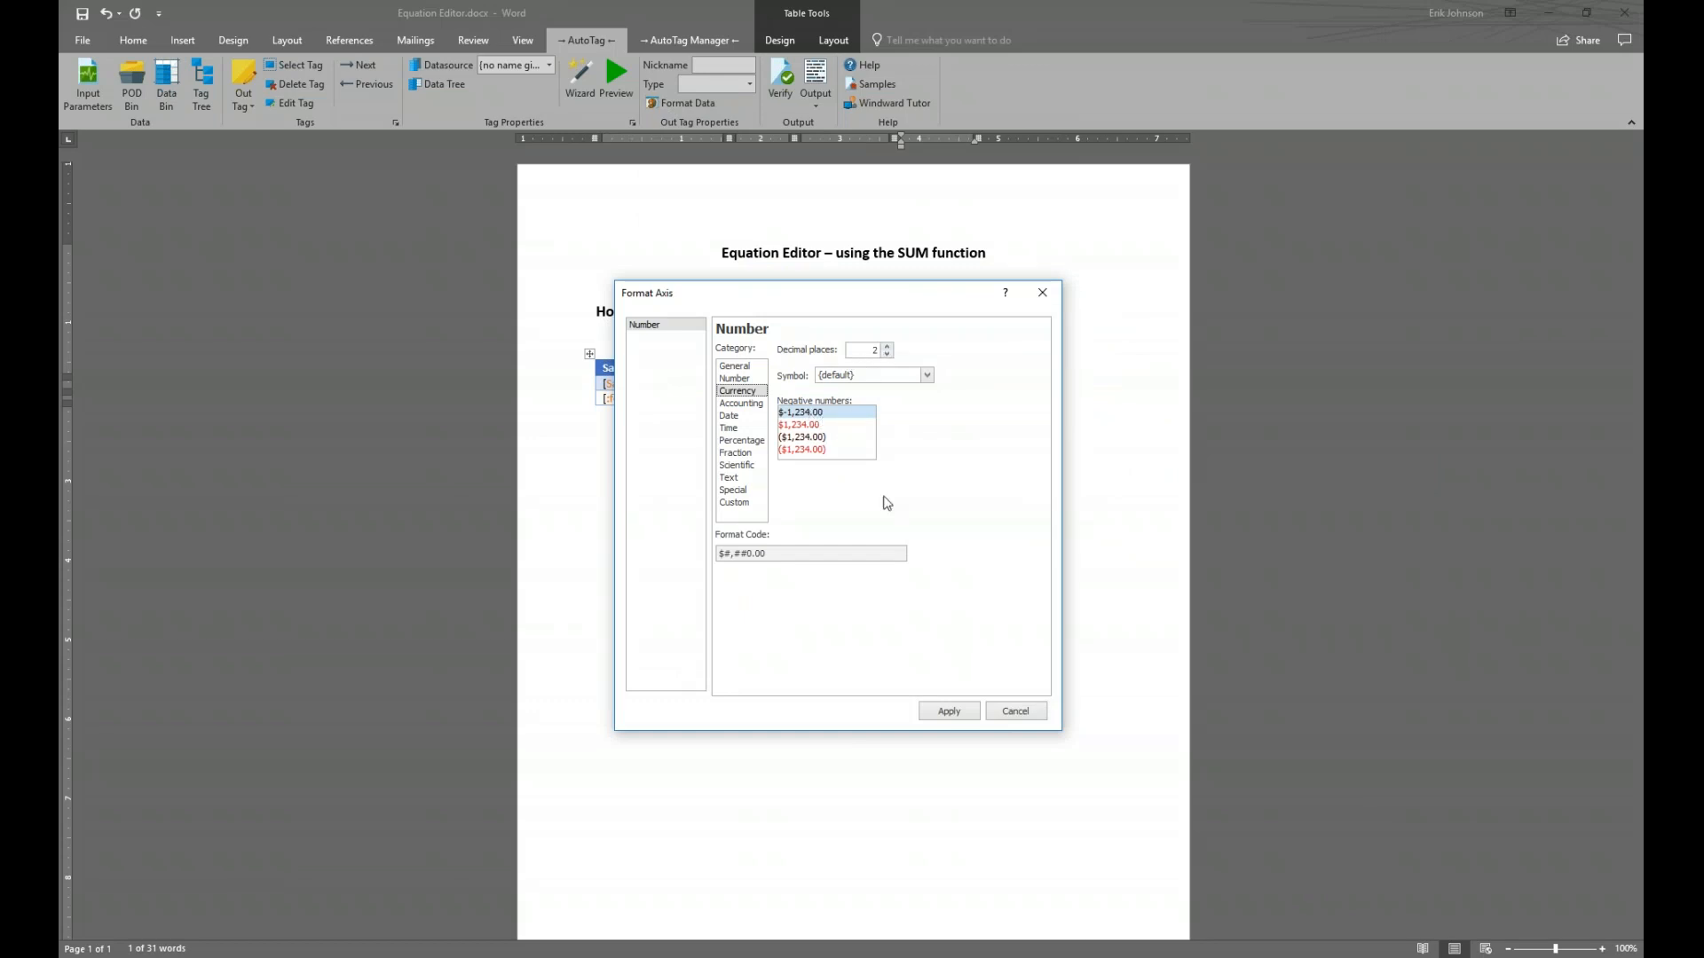
left_click(956, 716)
left_click(1040, 715)
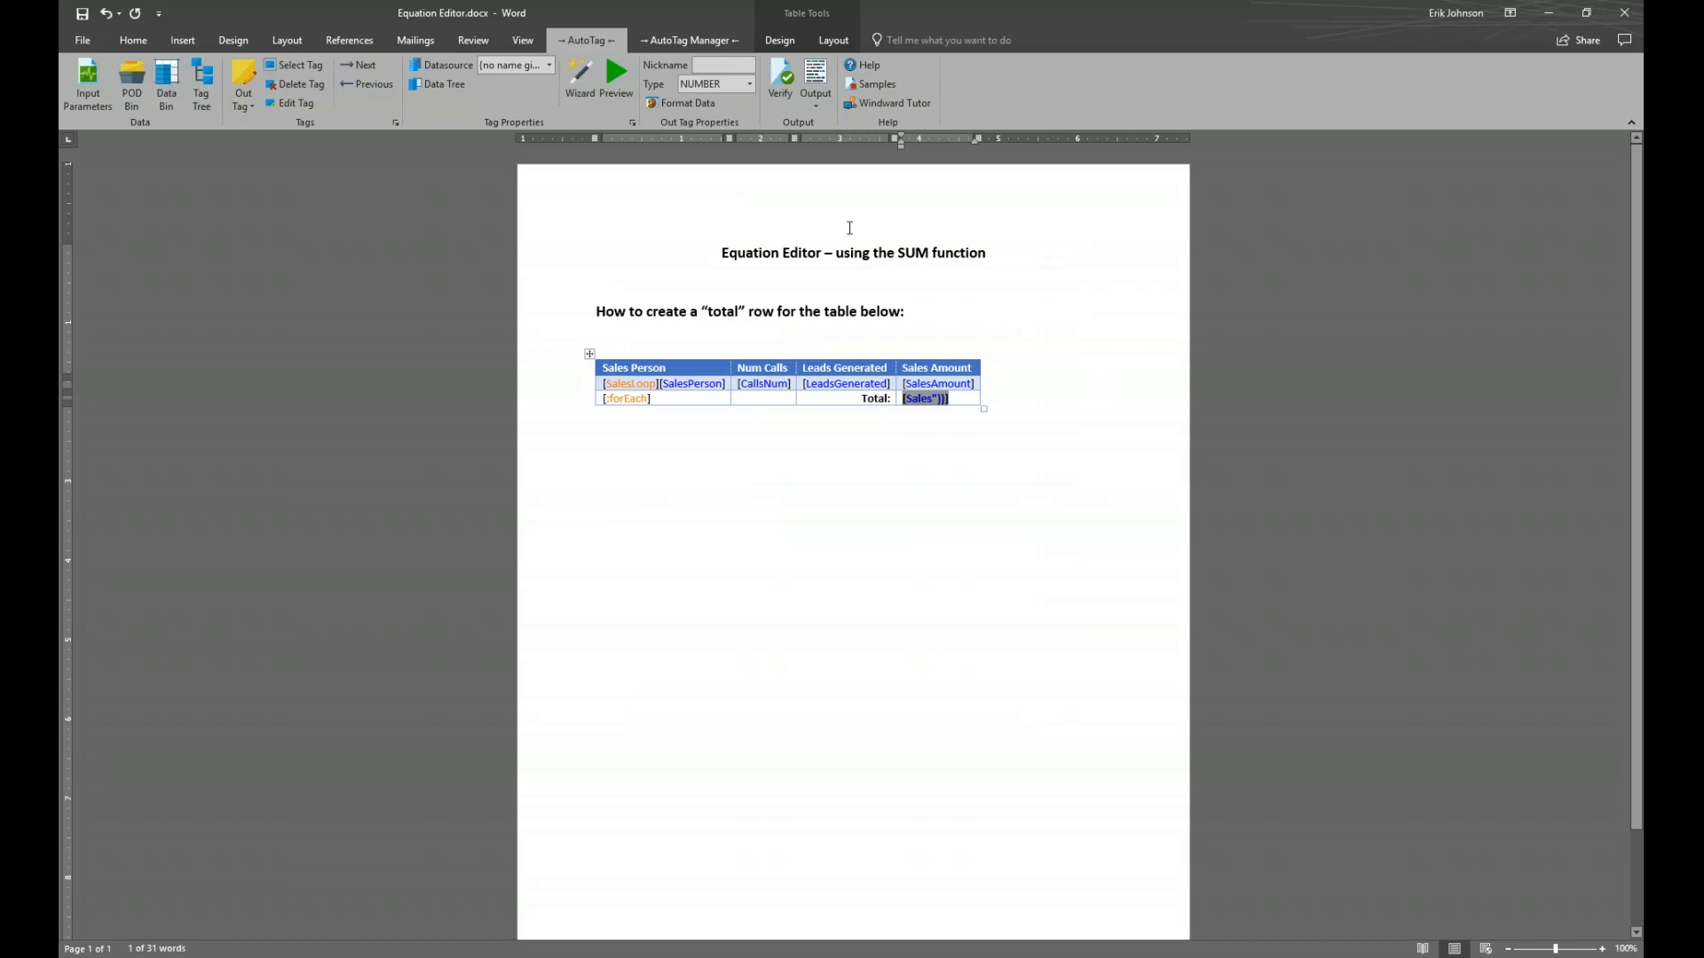
Save the template and generate the report, whose bold total reads $64,609.51
left_click(822, 74)
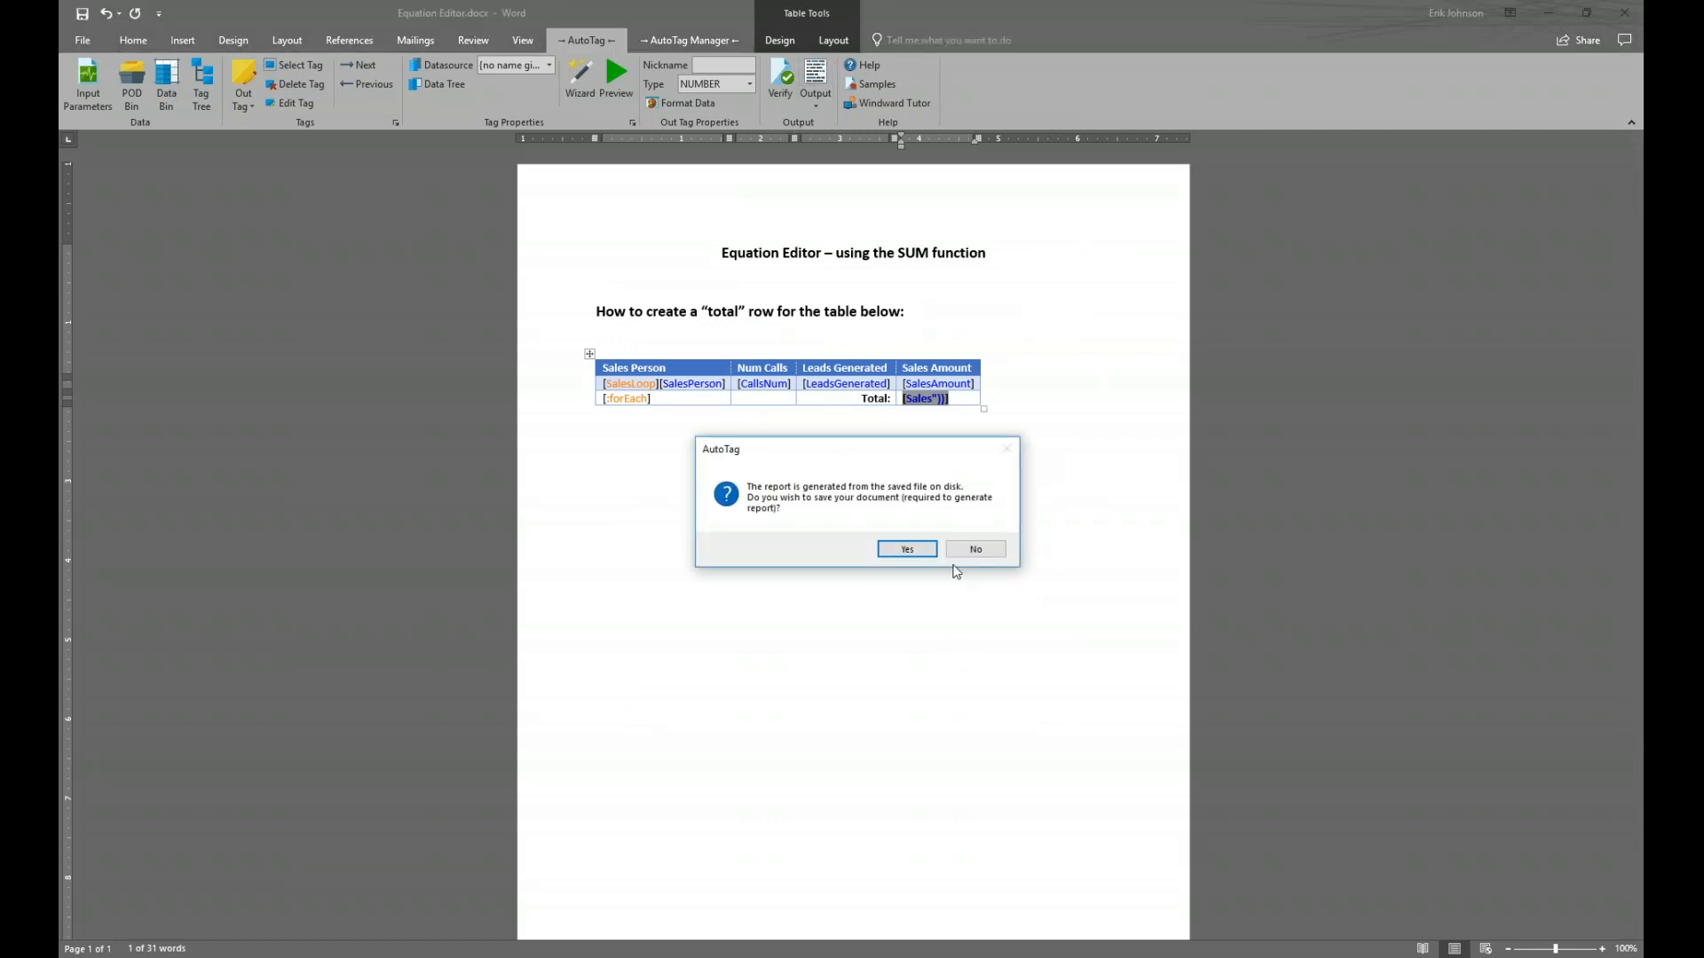
left_click(907, 549)
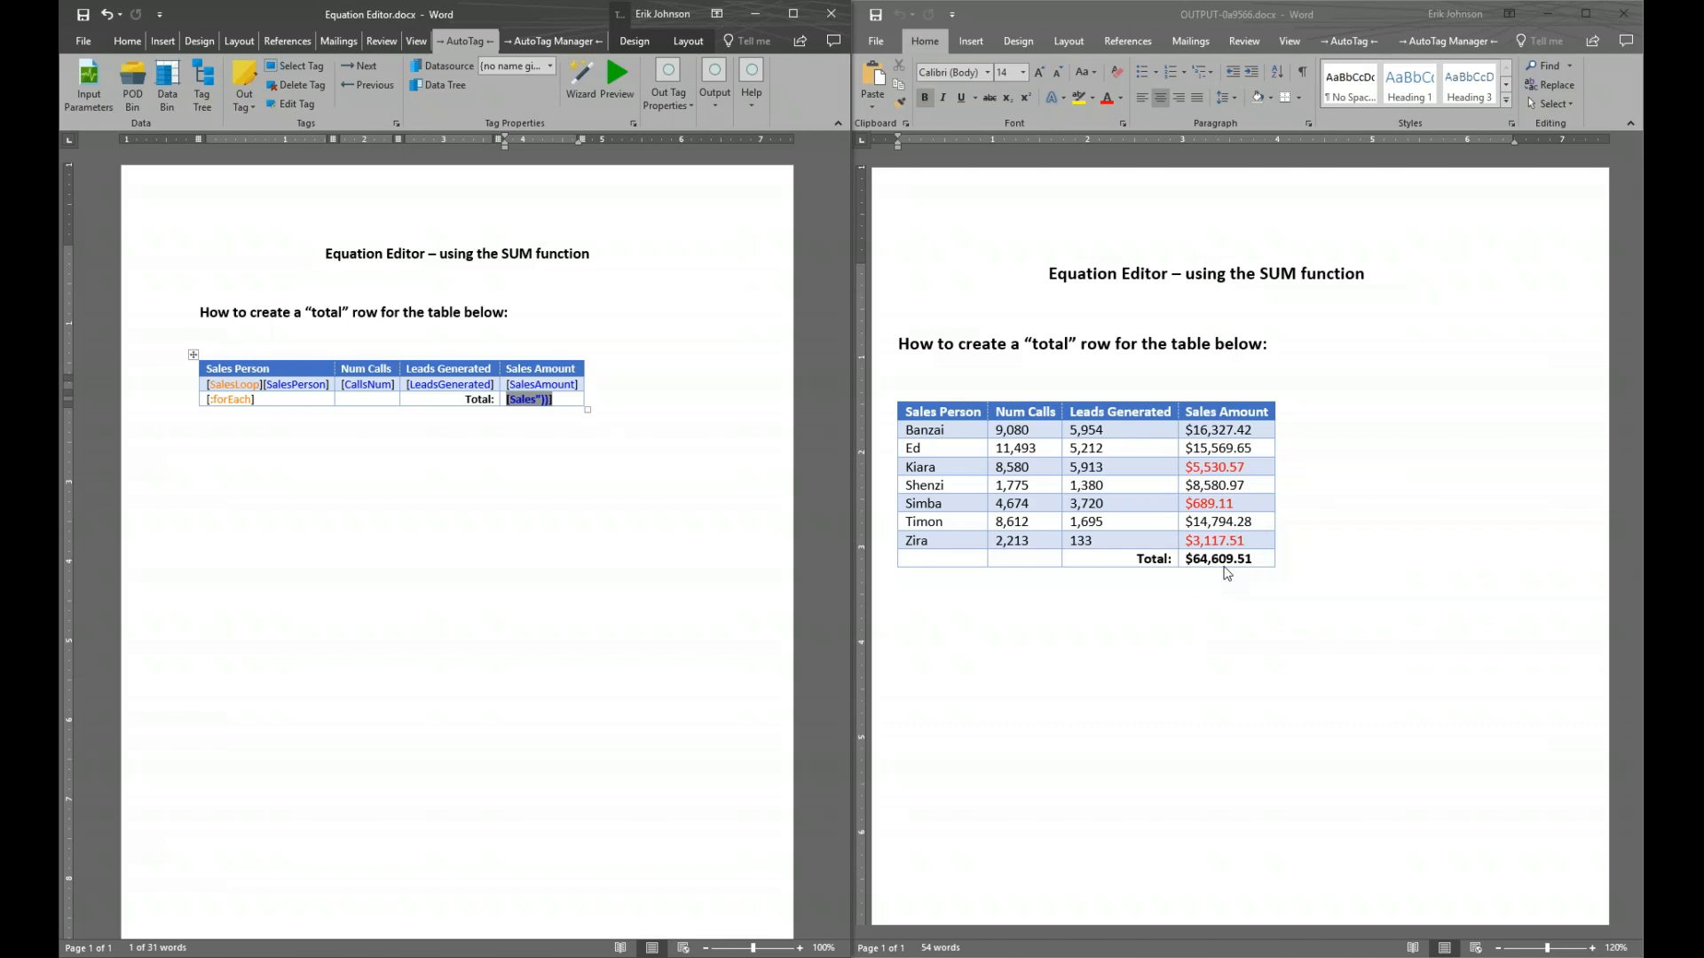
Close the generated report and maximize the Equation Editor.docx template window
left_click(1623, 13)
left_click(795, 15)
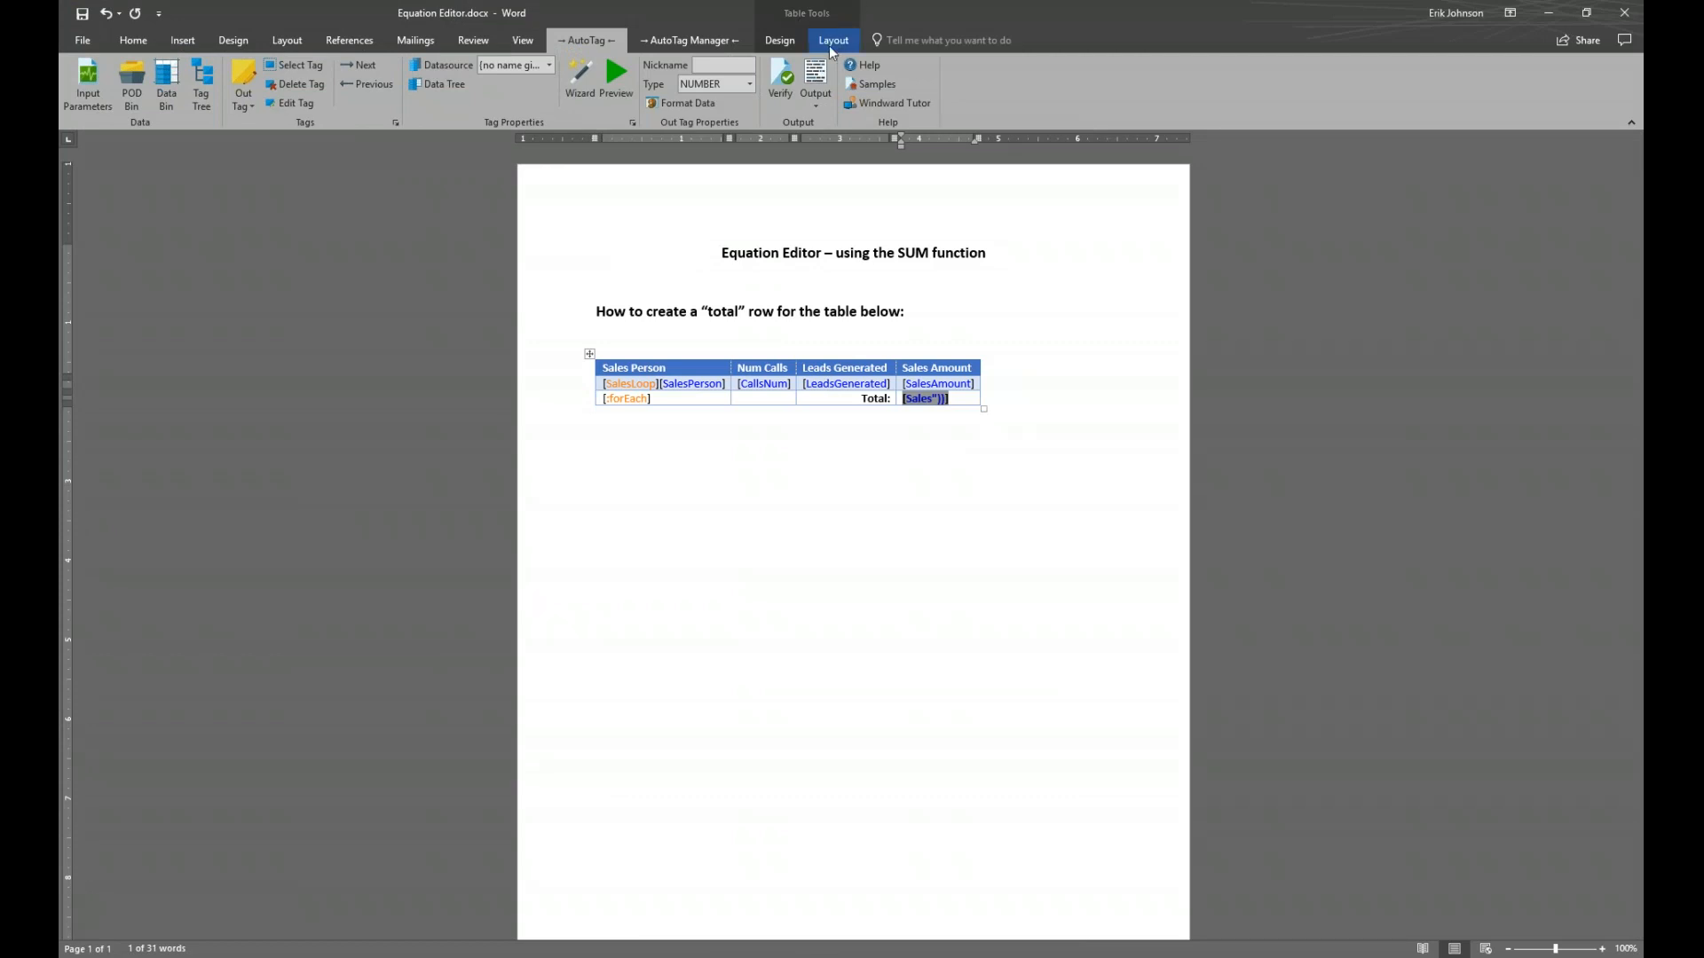
Open the if_tag_SQL.docx sample template from the Getting Started Guide samples
left_click(694, 38)
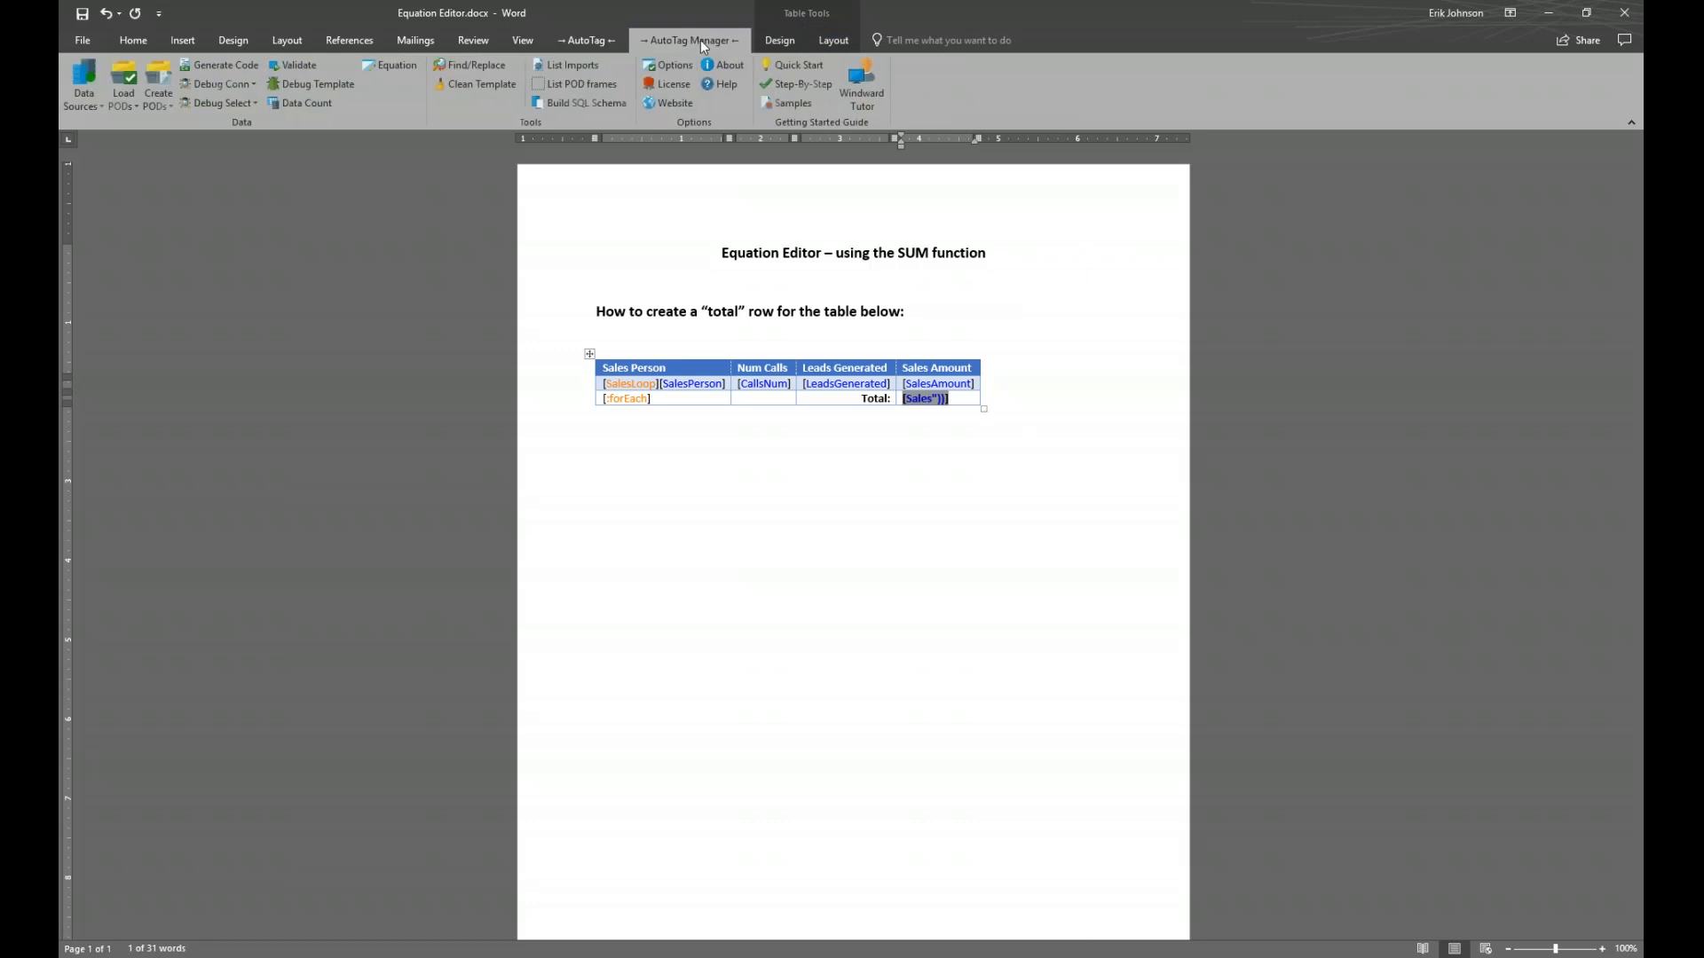
left_click(804, 108)
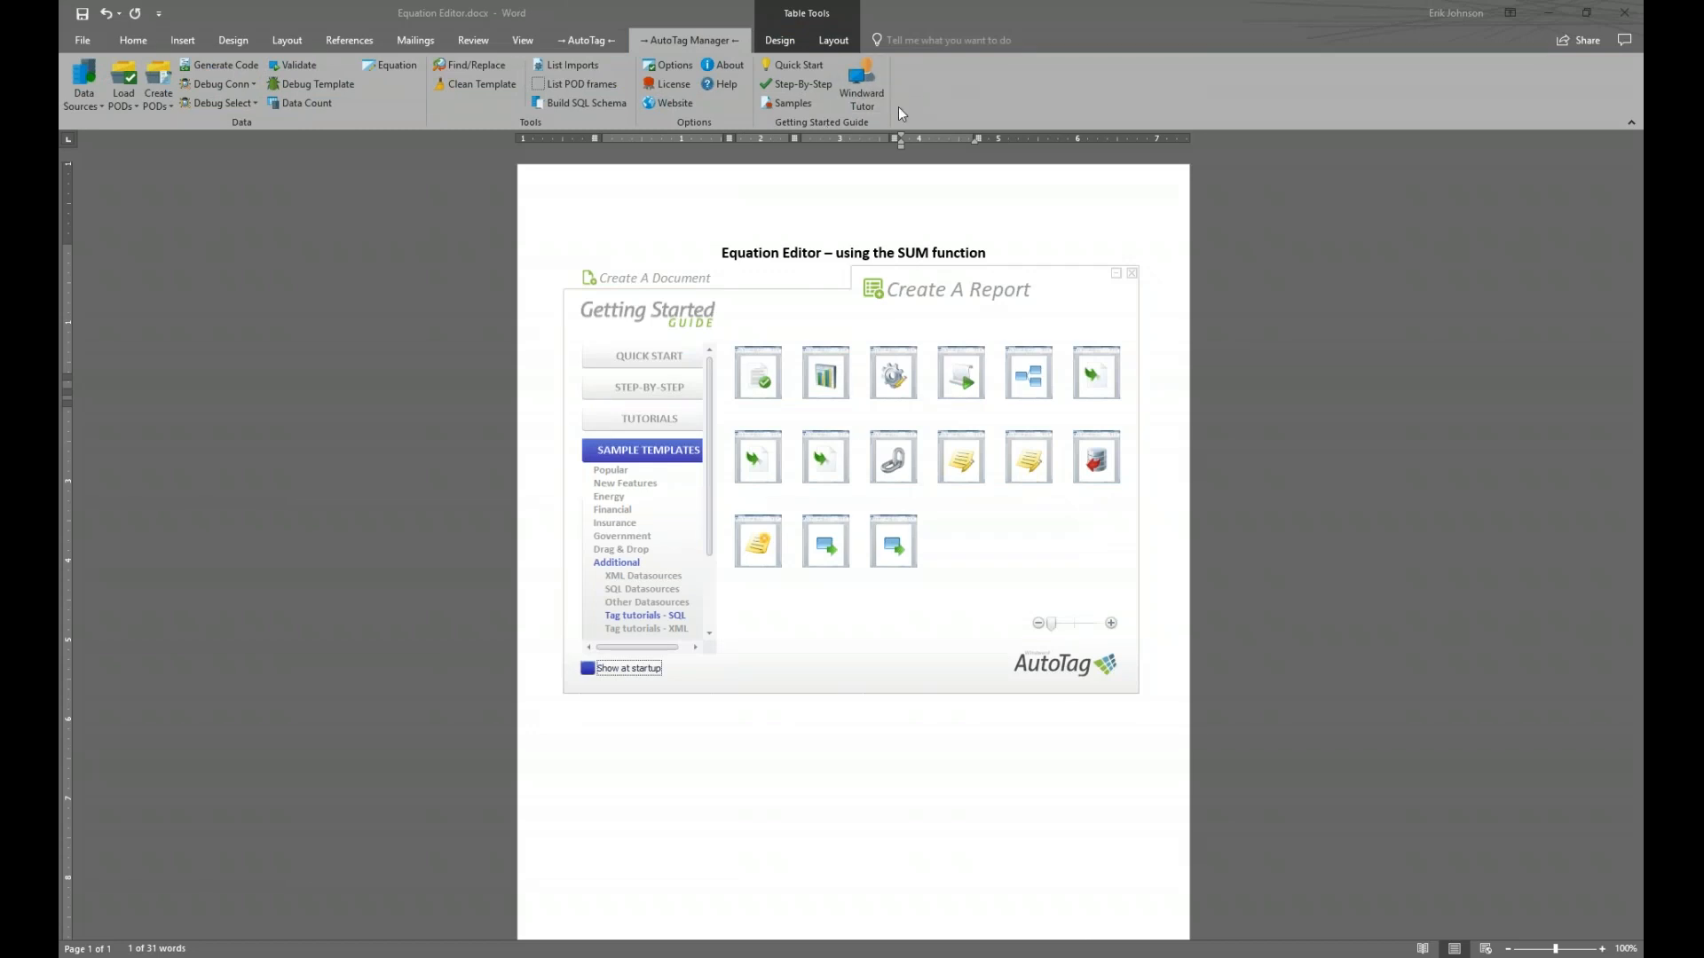
mouse_move(1026, 391)
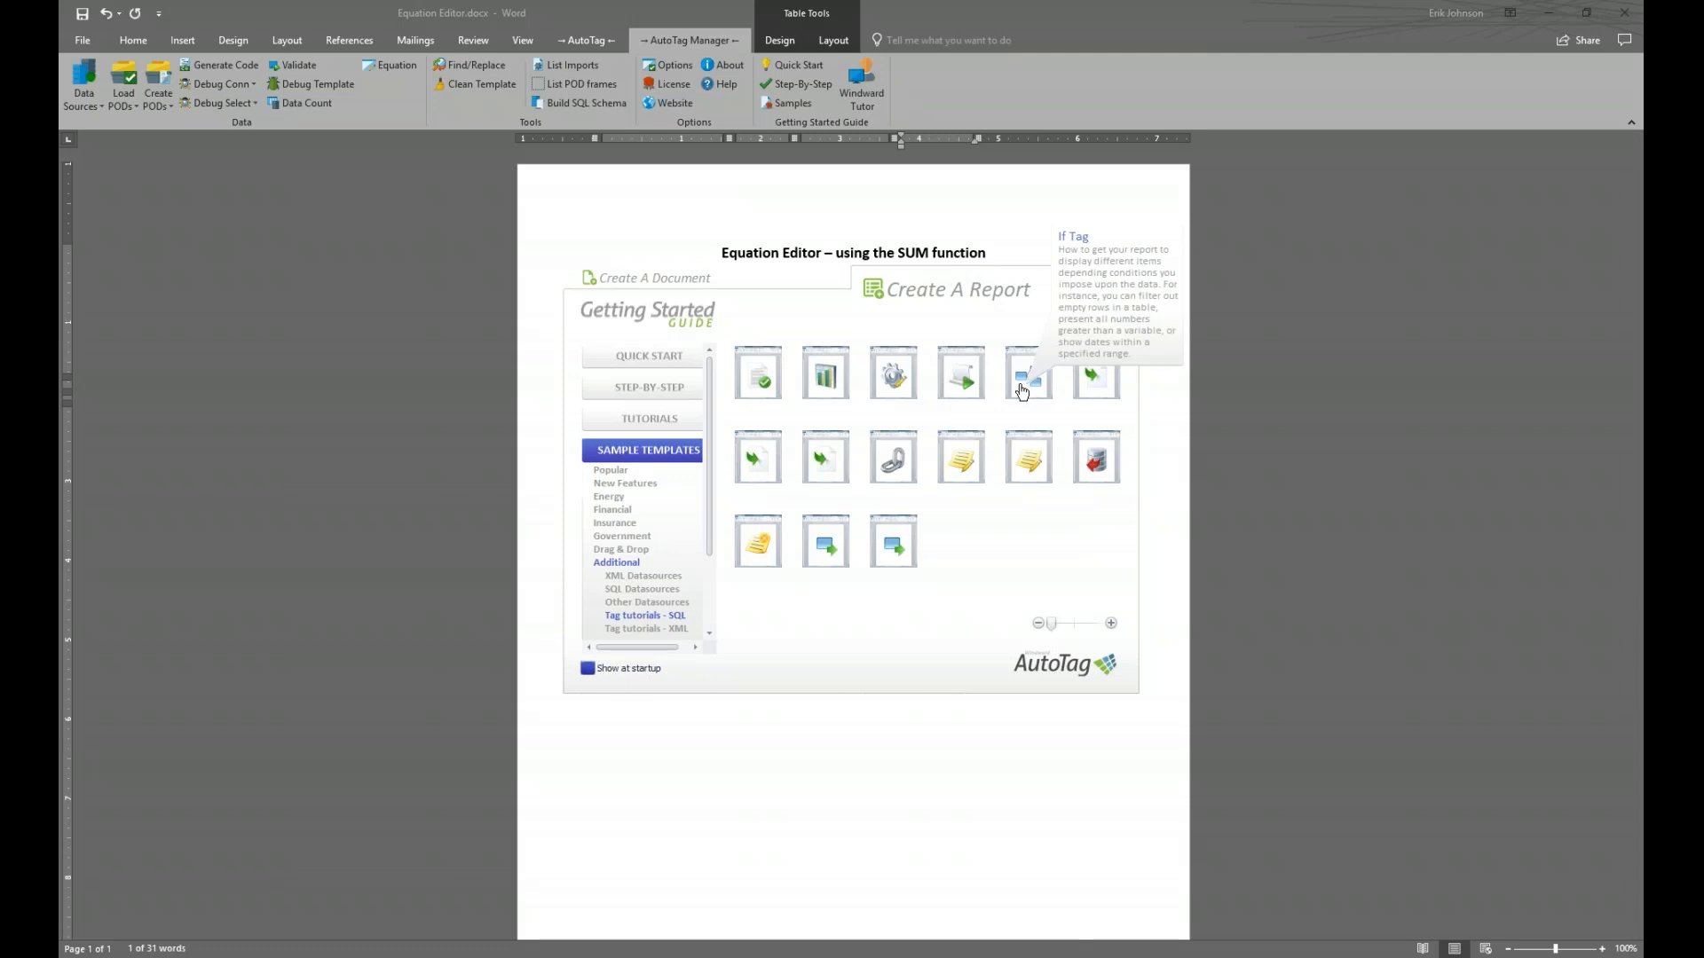
left_click(1021, 391)
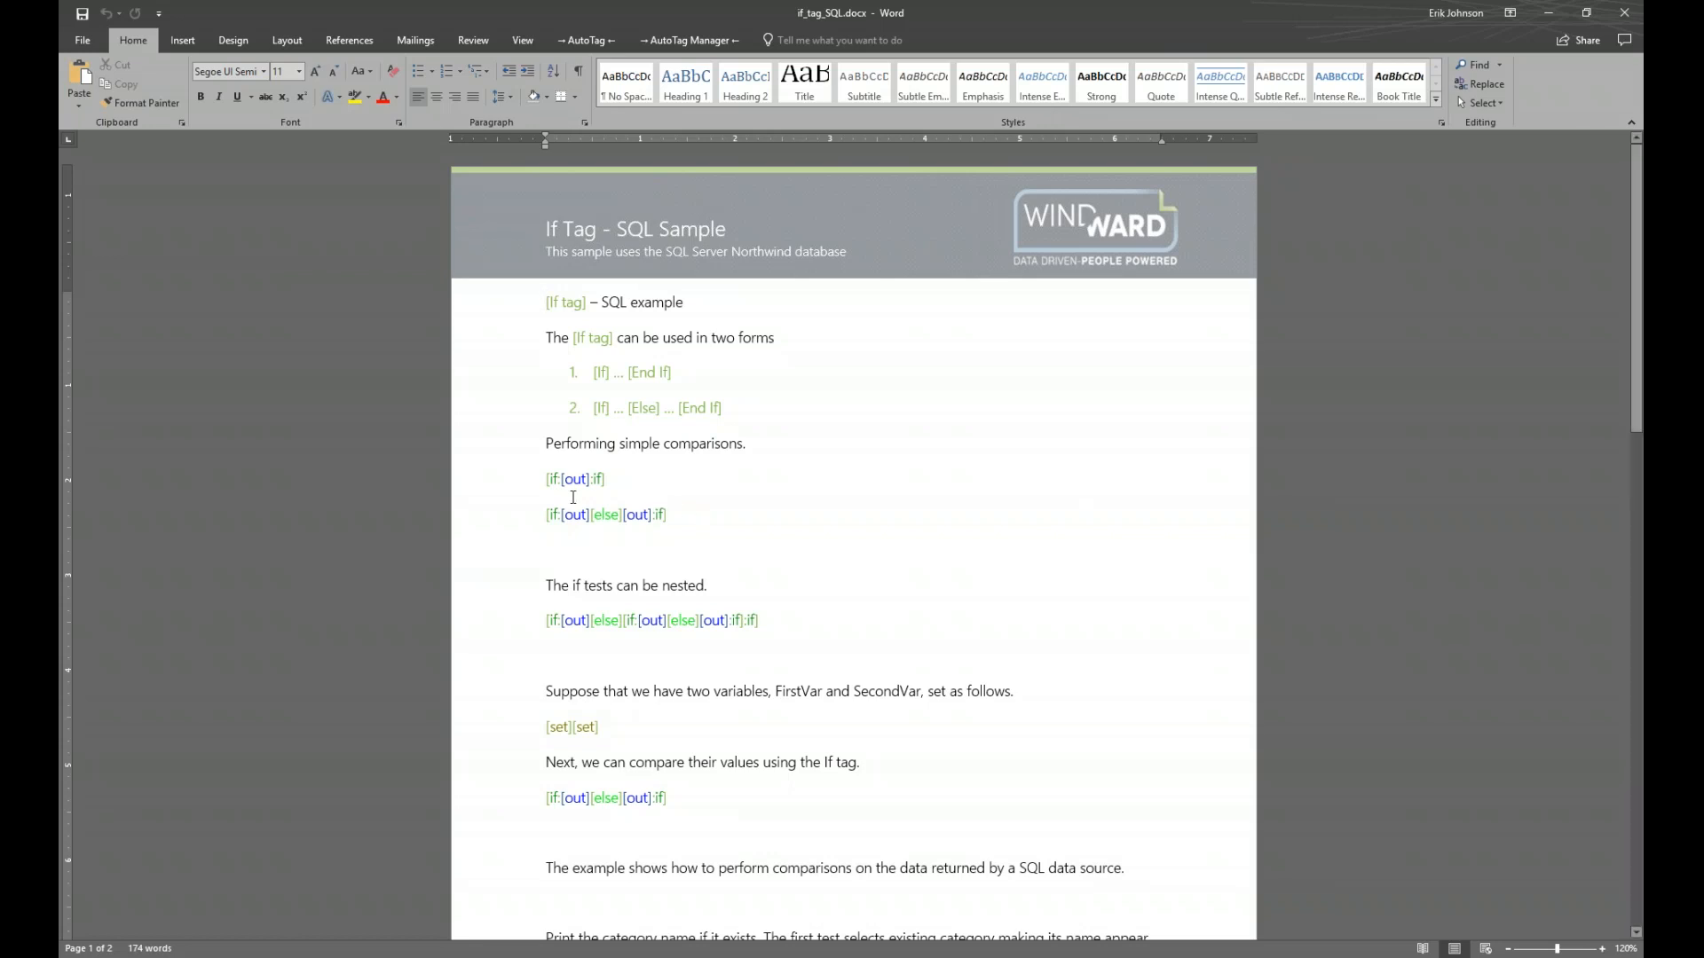
Inspect the [if], [:if] and [out] tags of the first comparison, where 1 < 2 is True
left_click(551, 478)
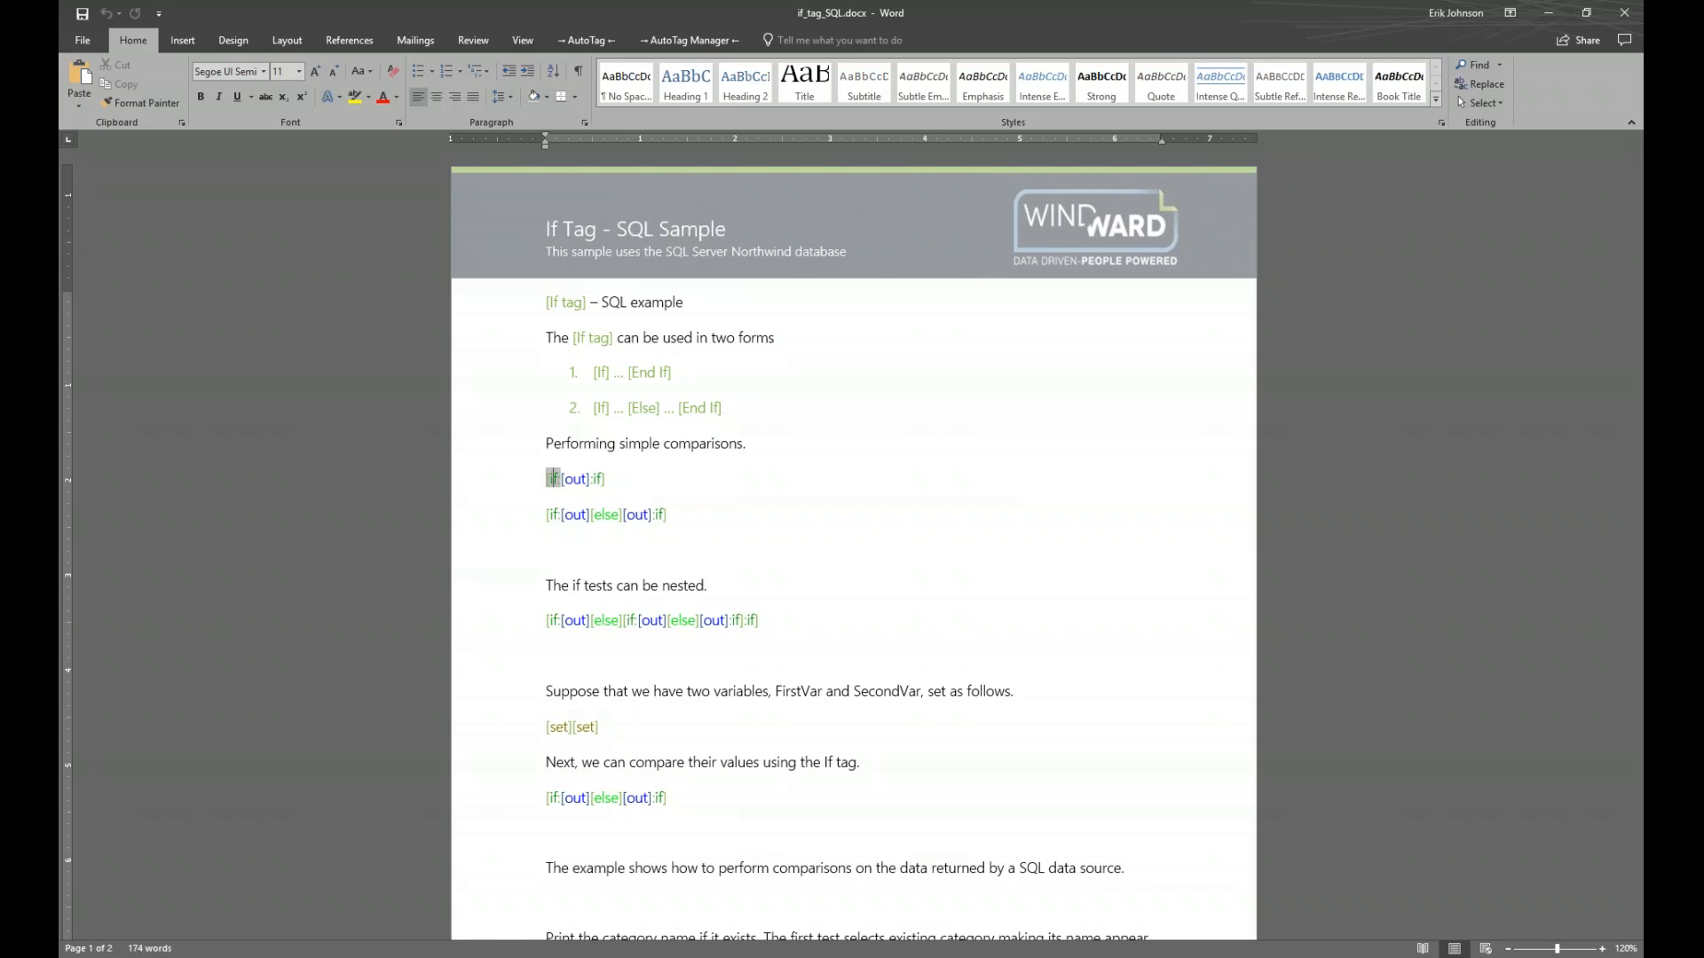
mouse_move(554, 487)
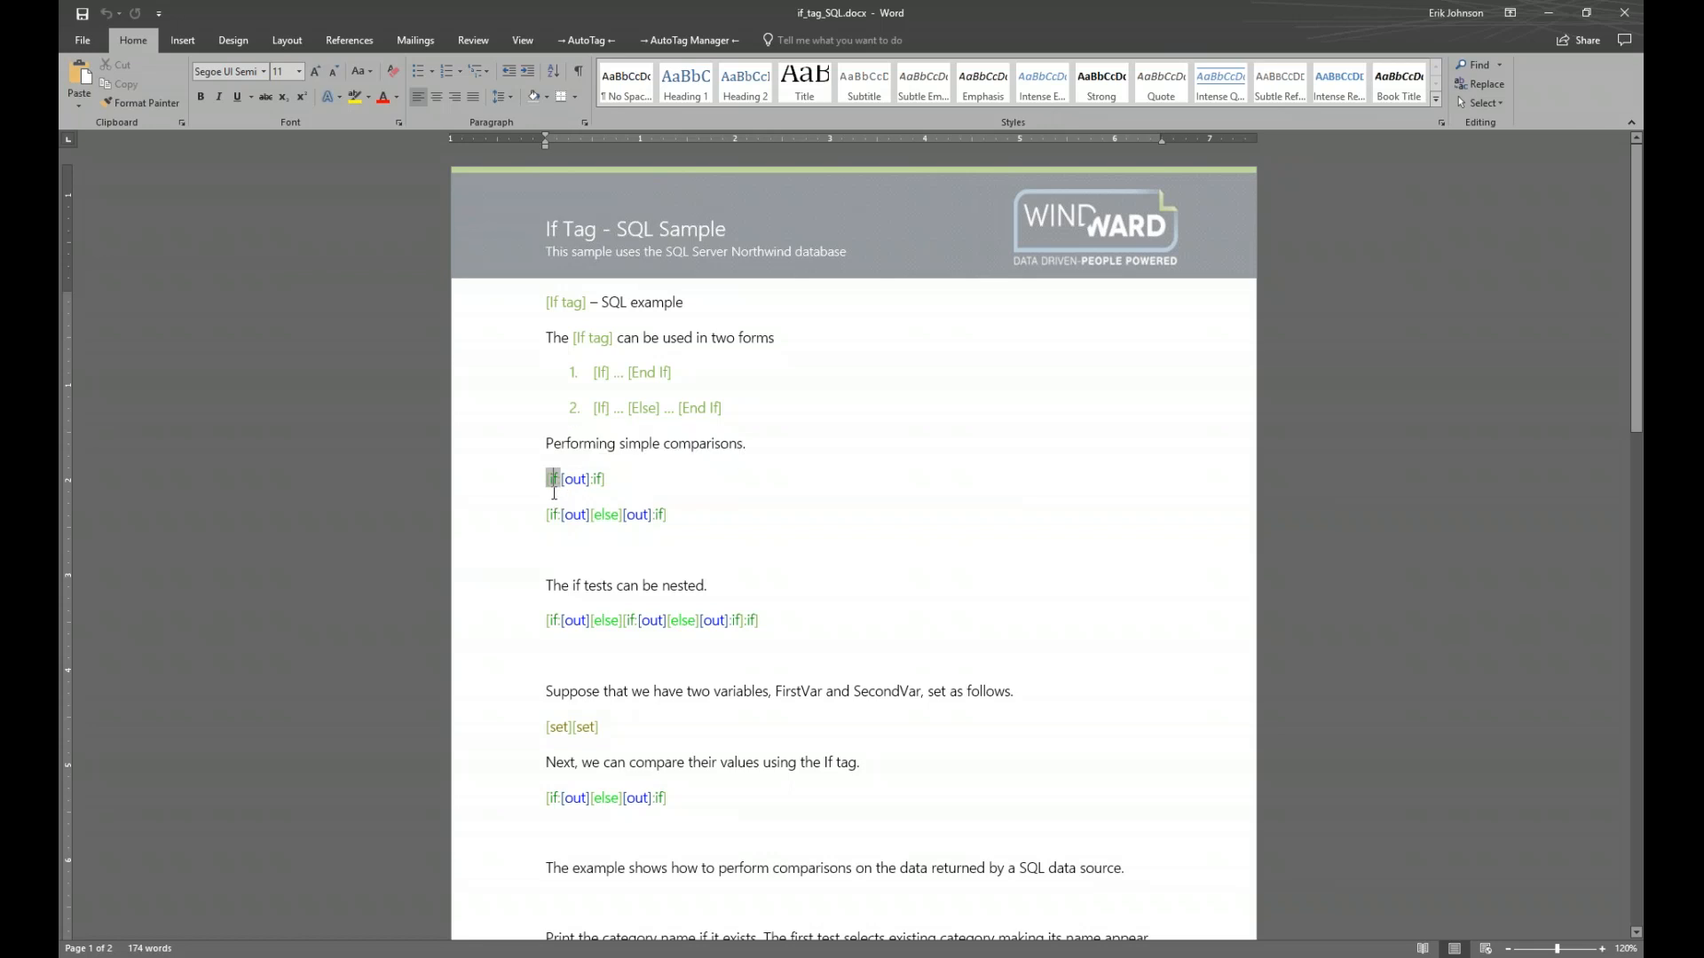
left_click(597, 496)
mouse_move(574, 481)
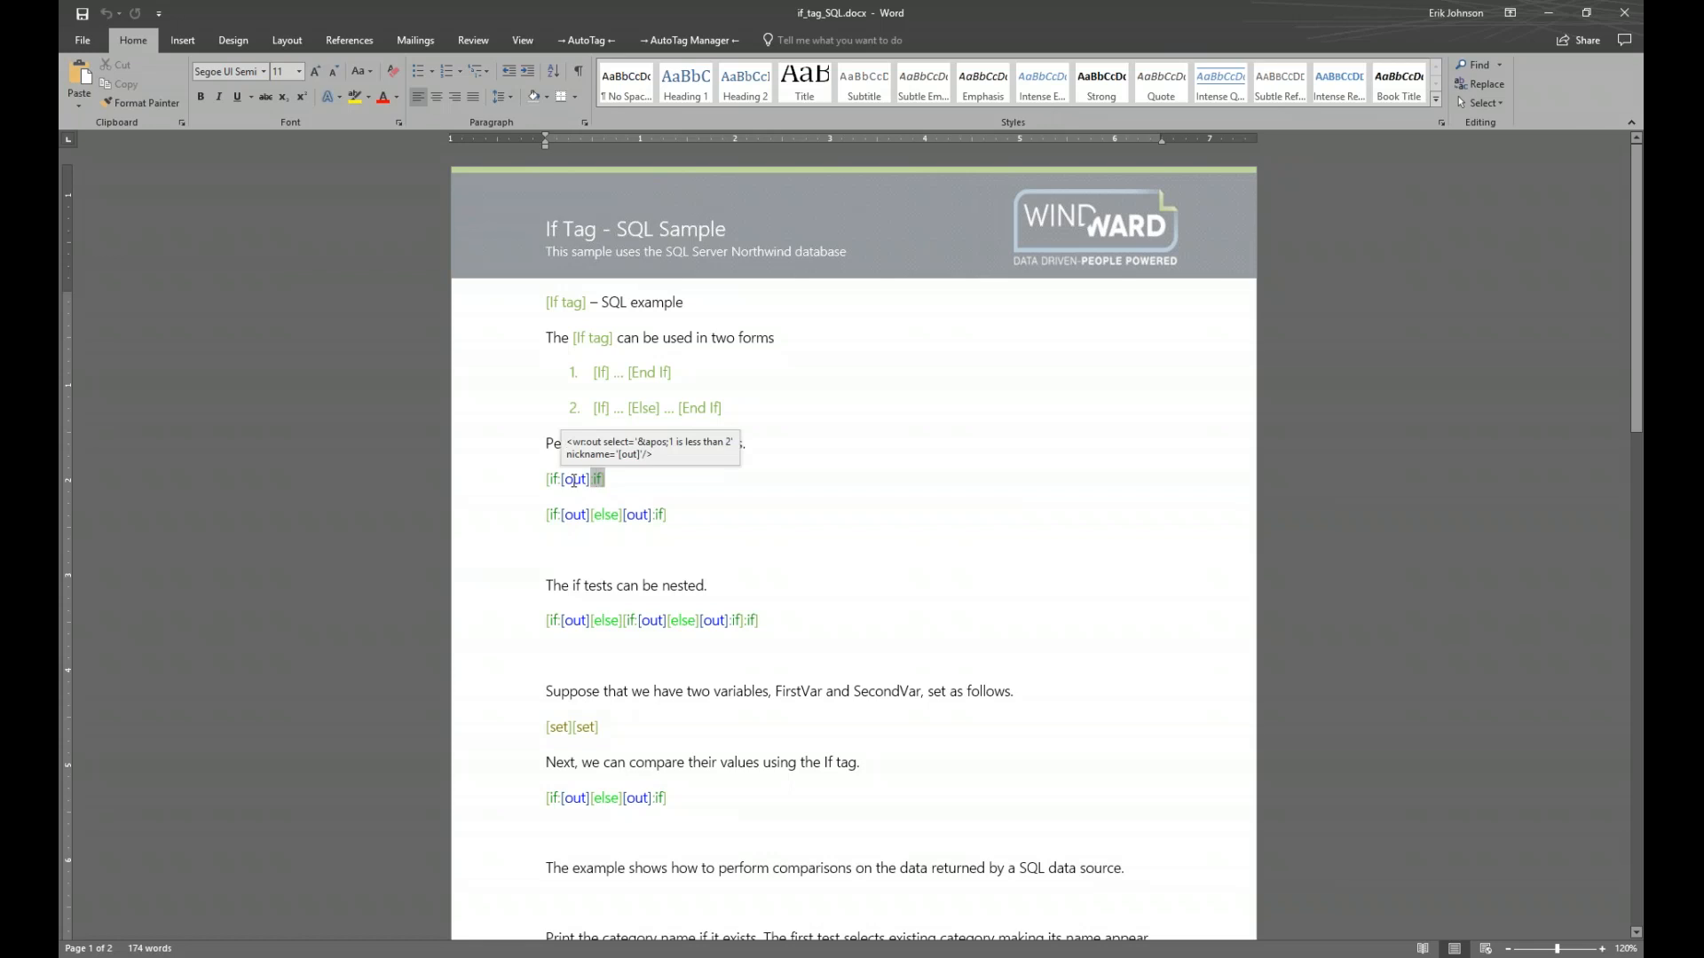
left_click(574, 480)
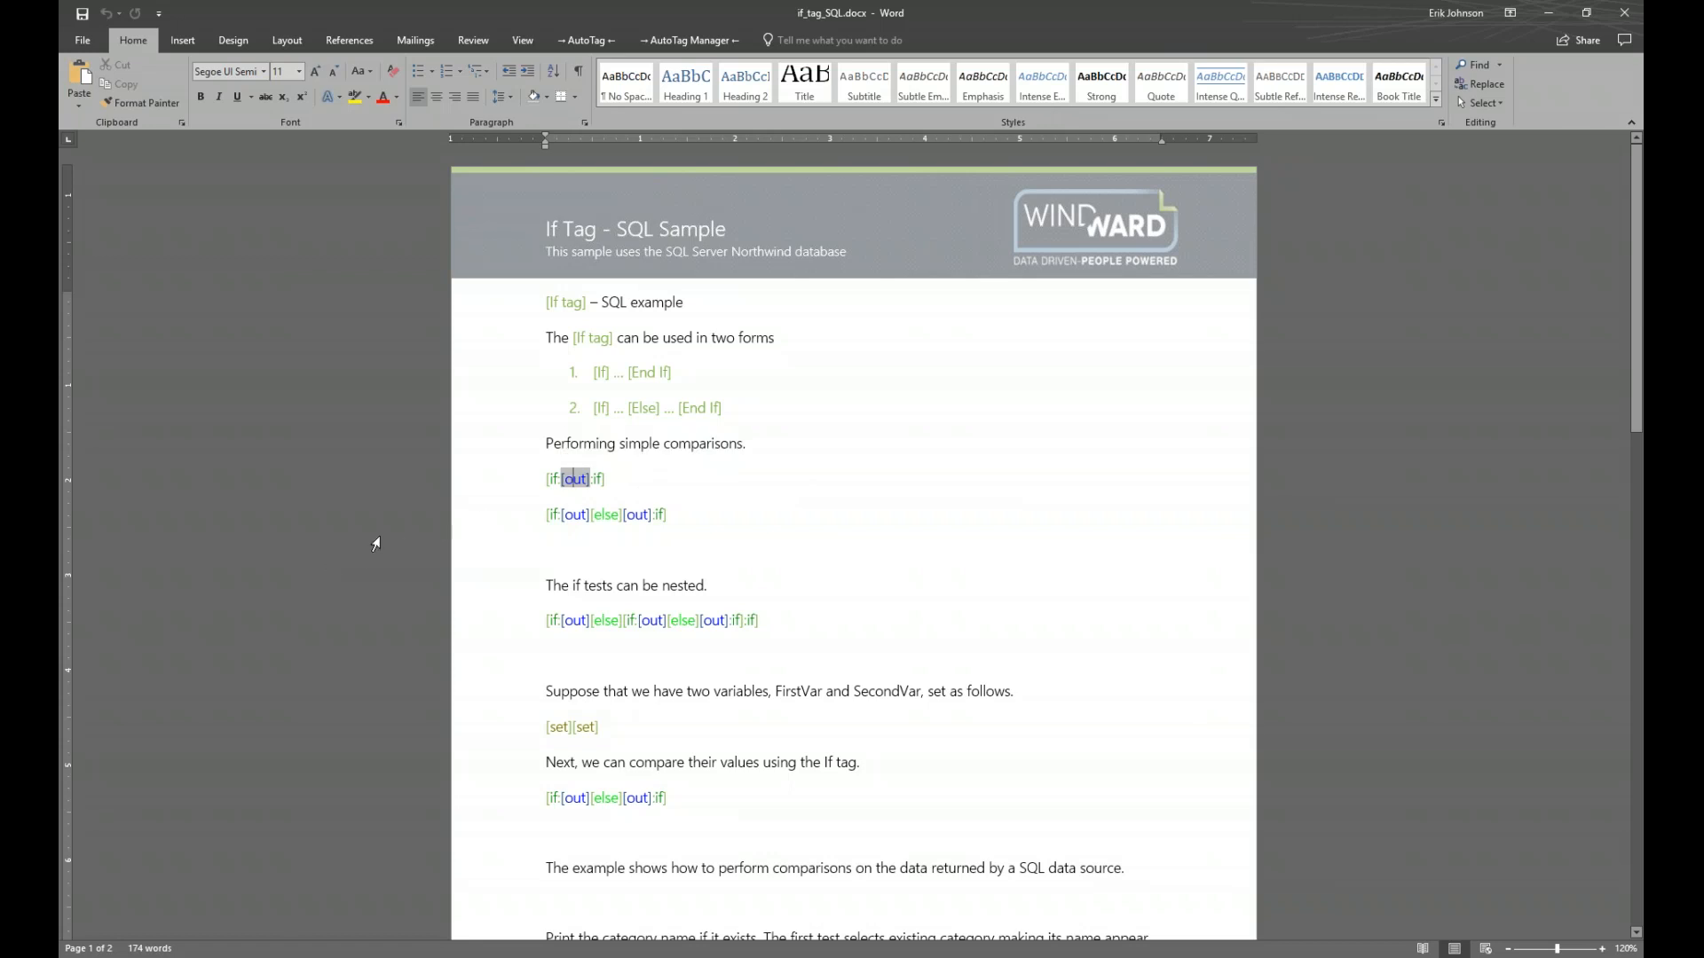
left_click(553, 478)
left_click(588, 40)
left_click(619, 80)
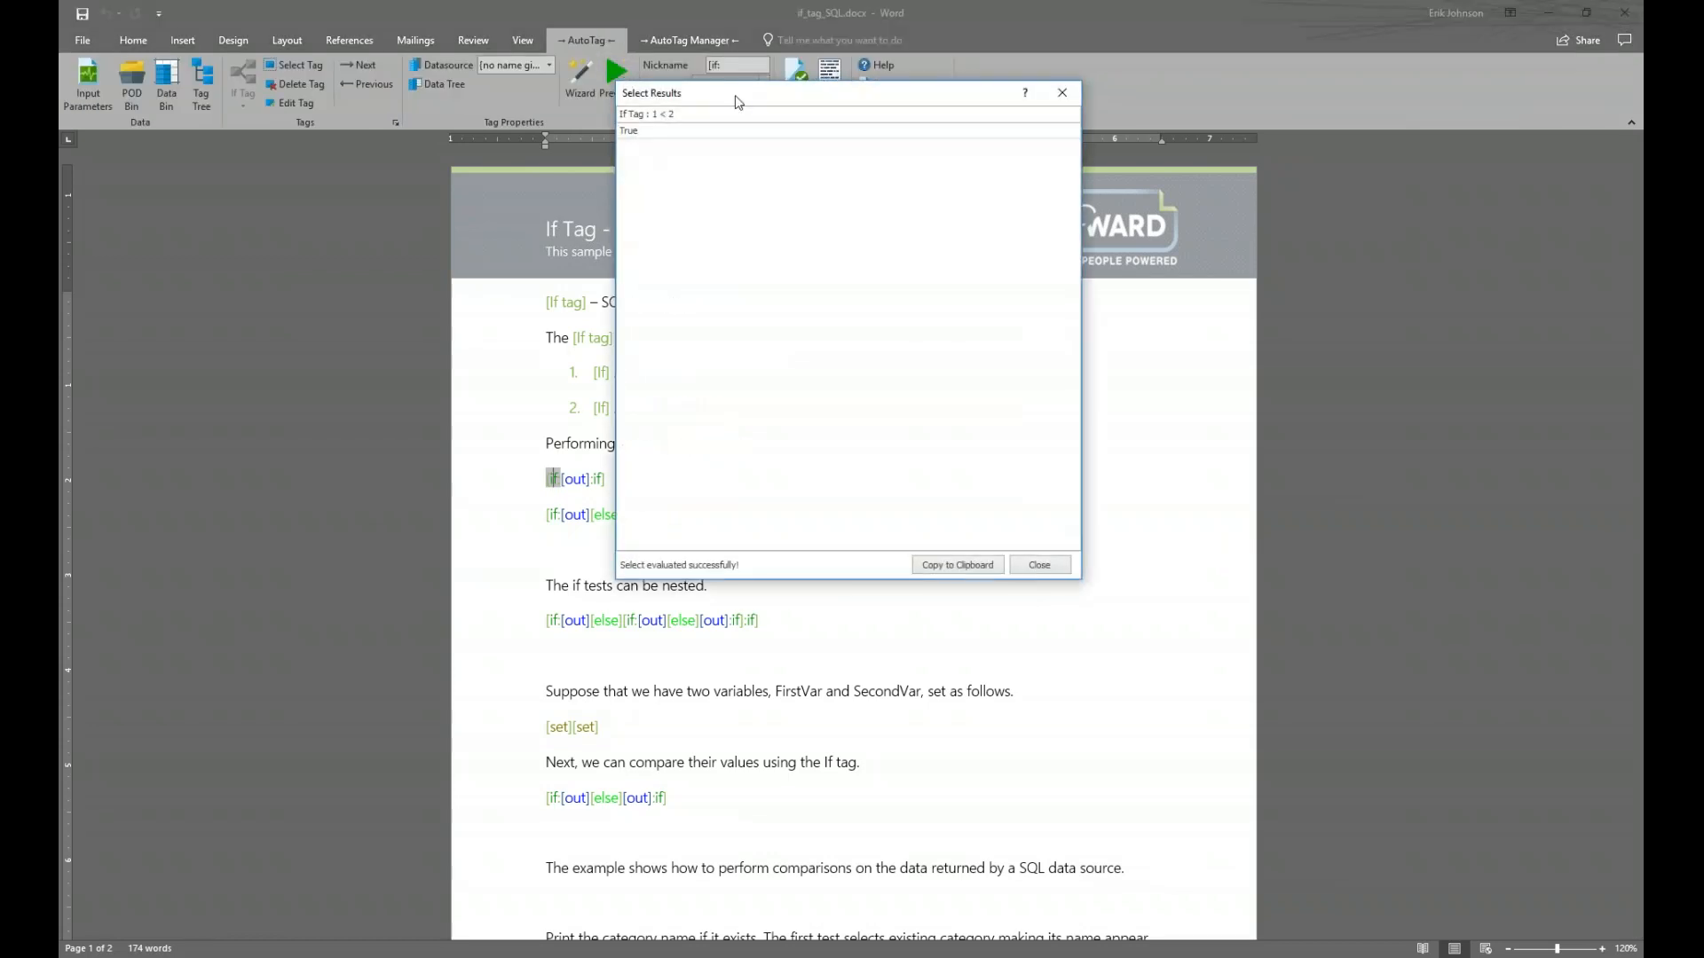
left_click_drag(733, 187, 728, 322)
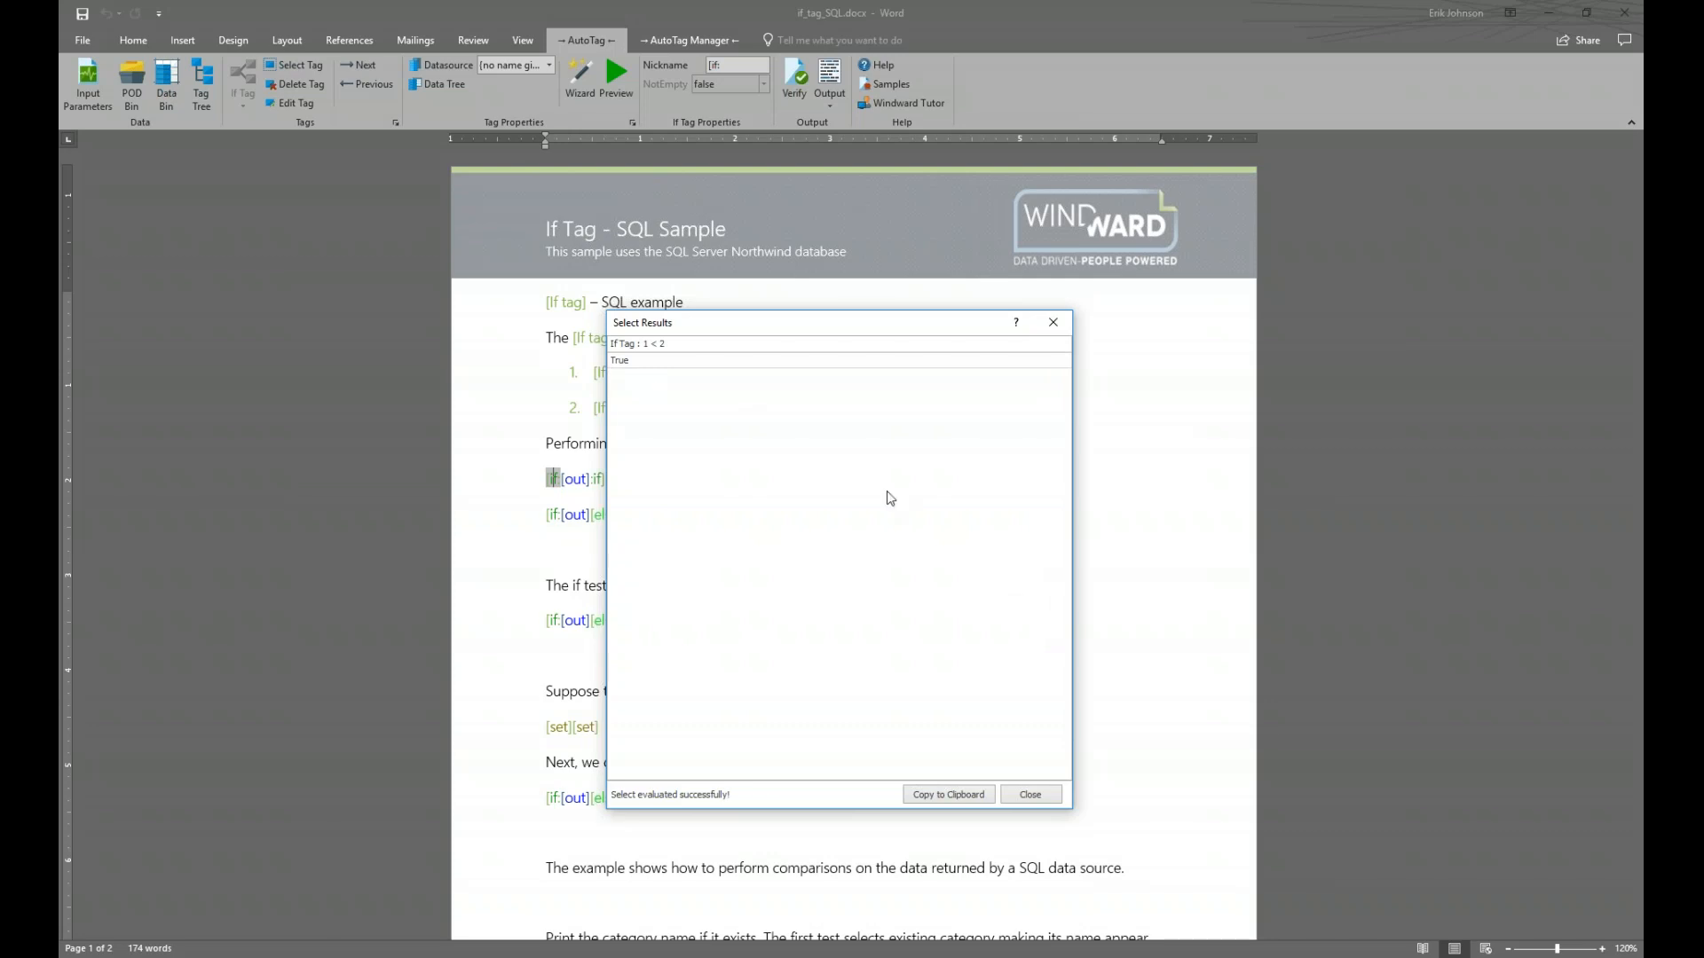
left_click_drag(890, 325, 1076, 321)
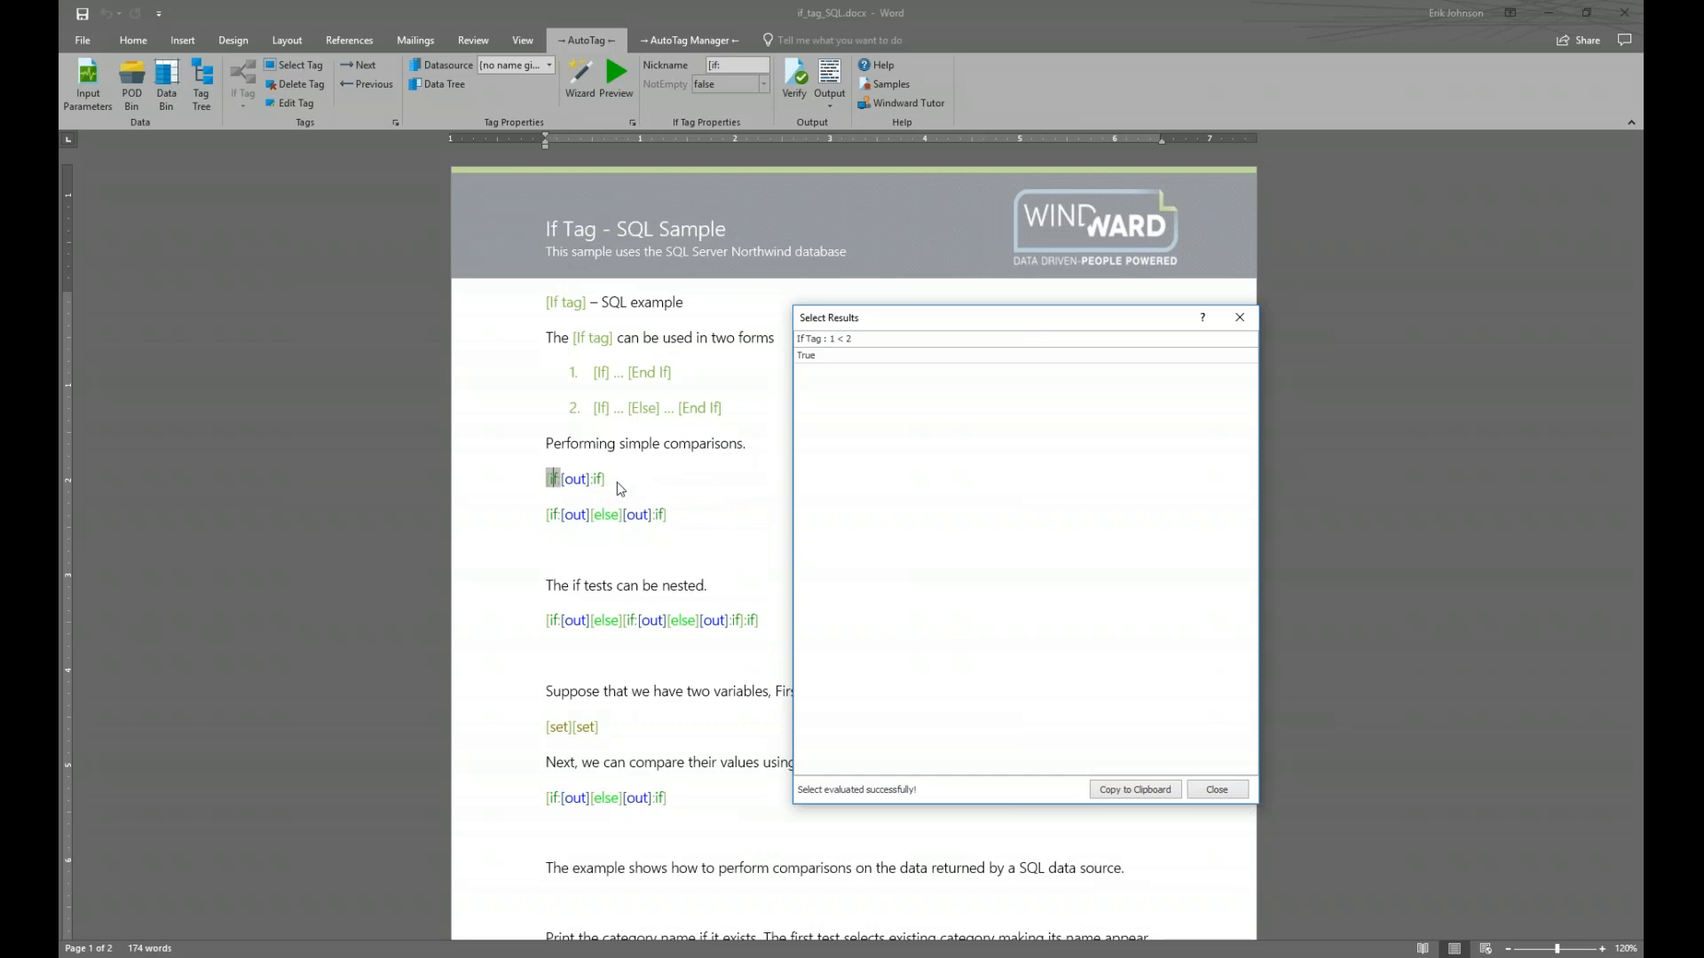
left_click(1239, 316)
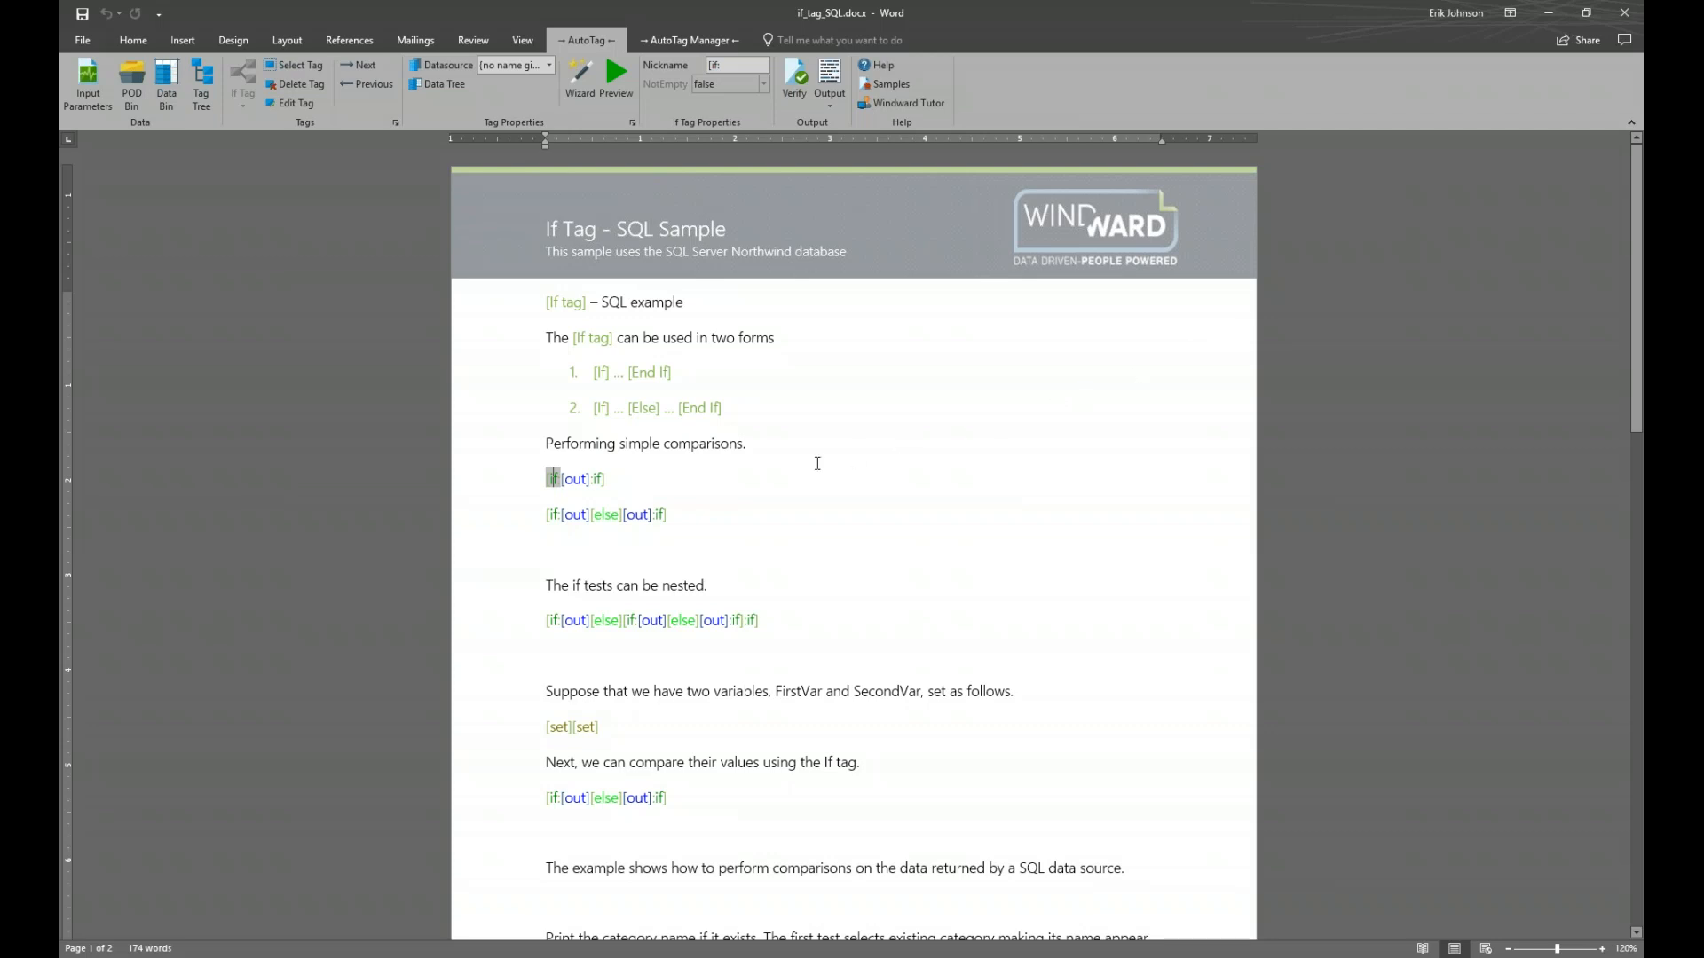
left_click(576, 481)
left_click(625, 89)
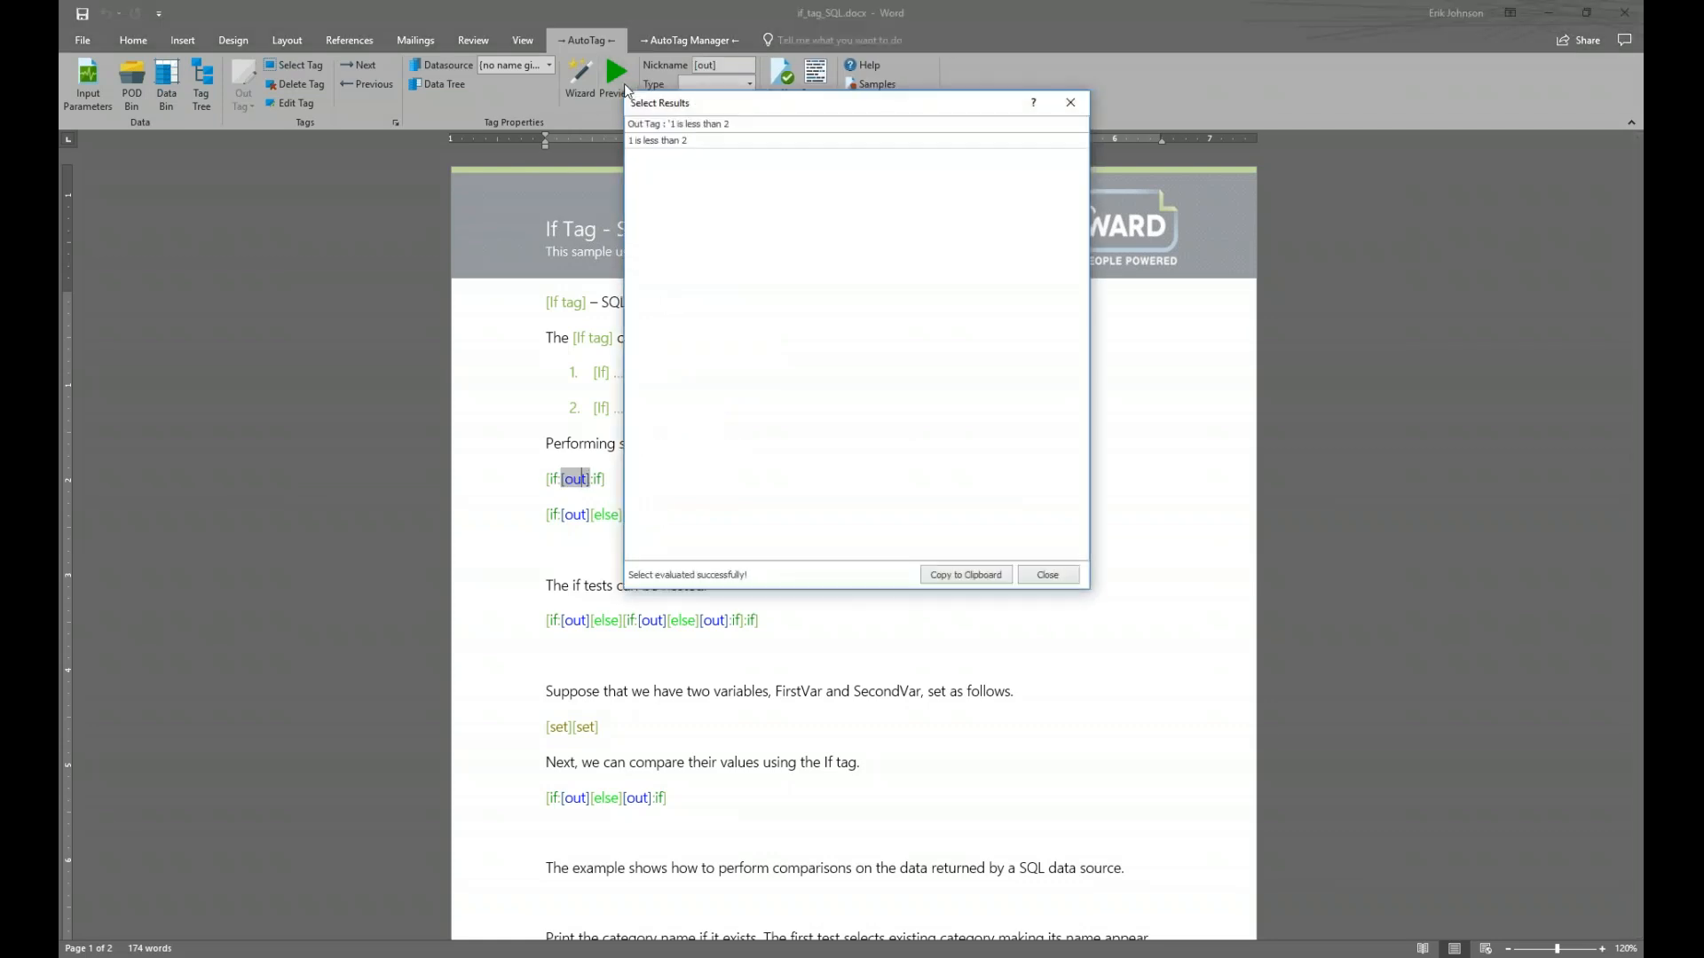
left_click_drag(733, 109, 749, 207)
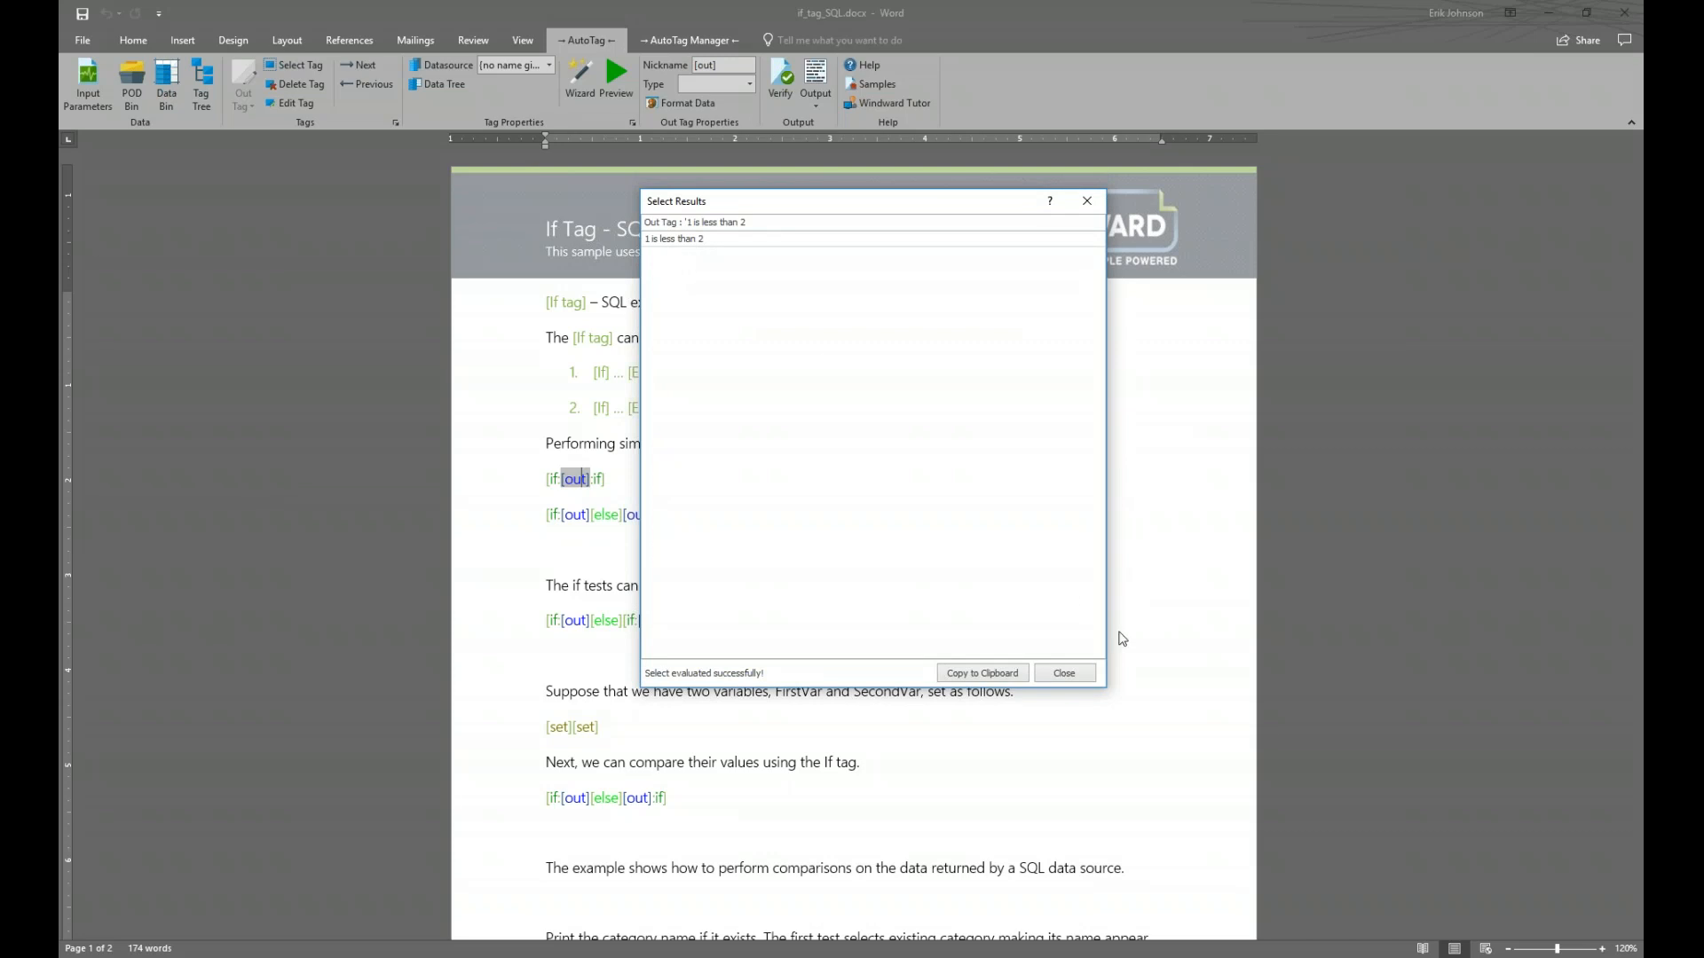
left_click(1075, 674)
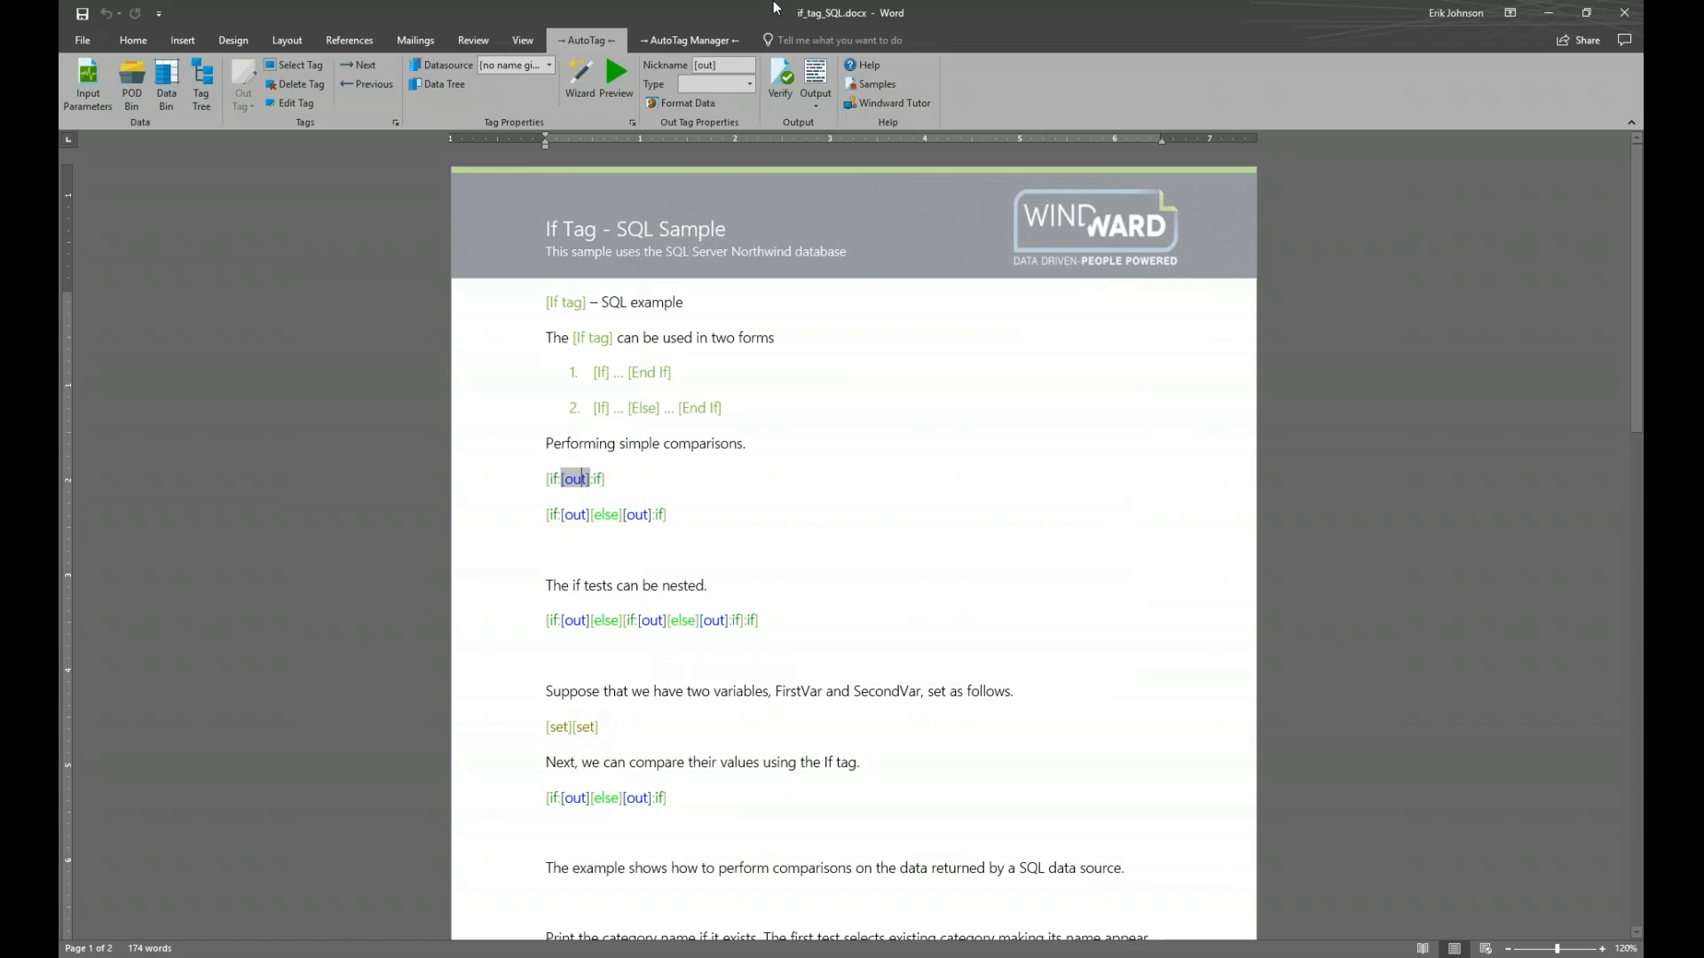
left_click(820, 76)
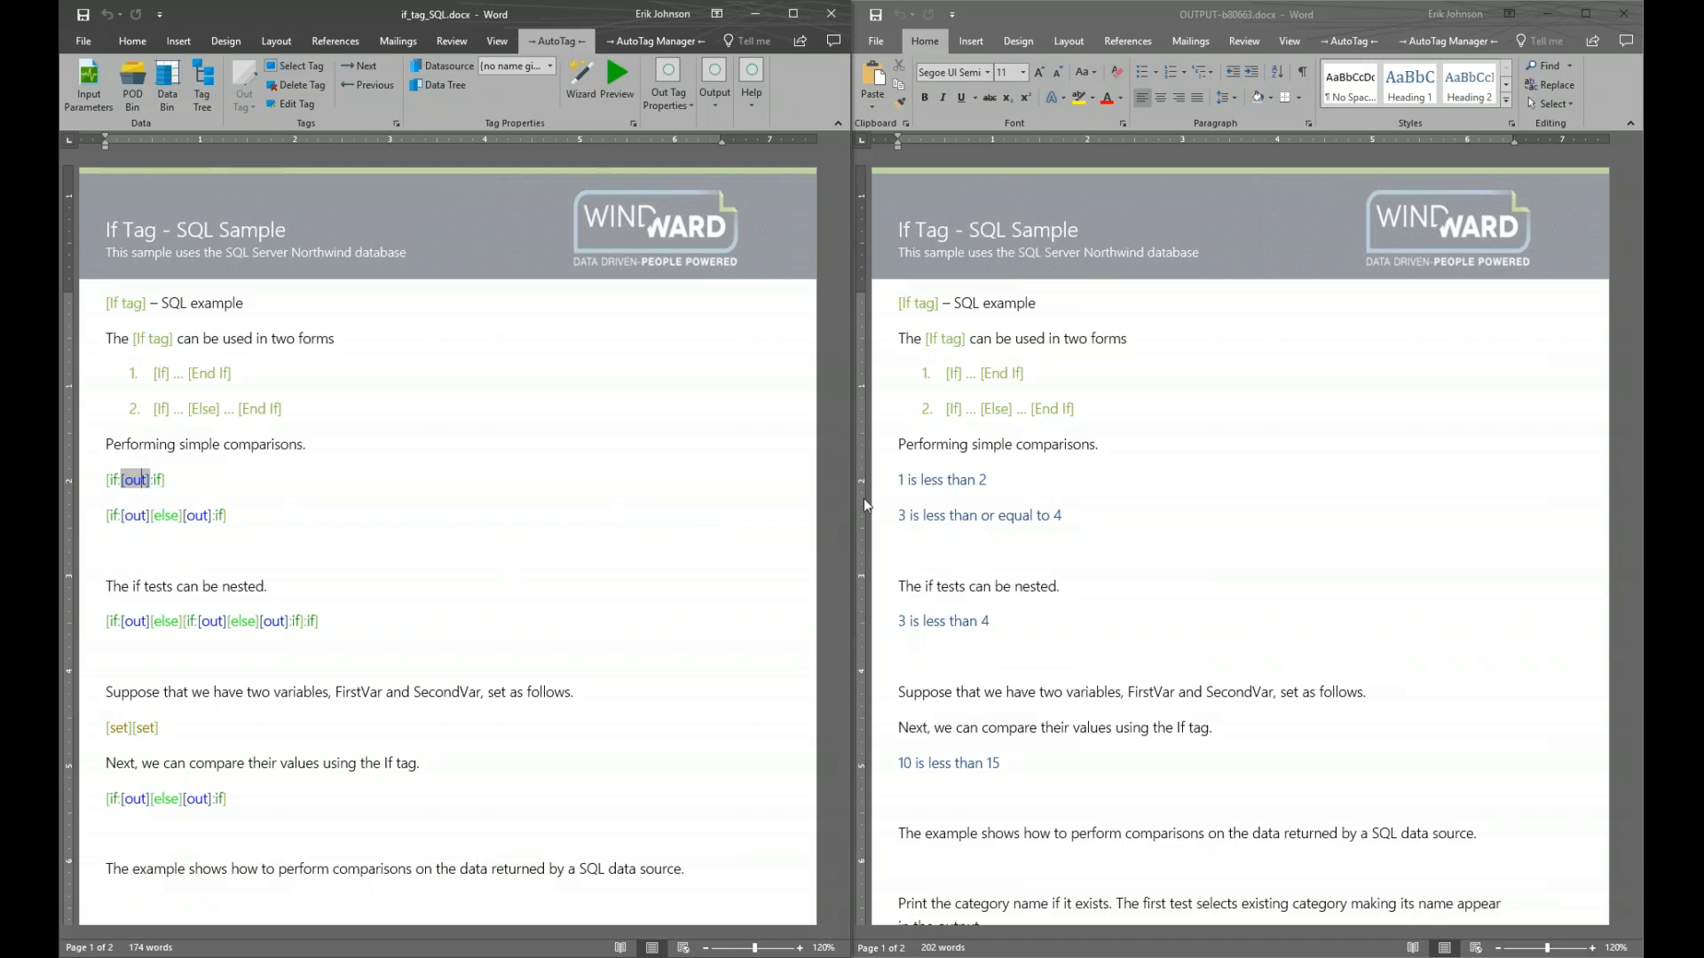
left_click(113, 515)
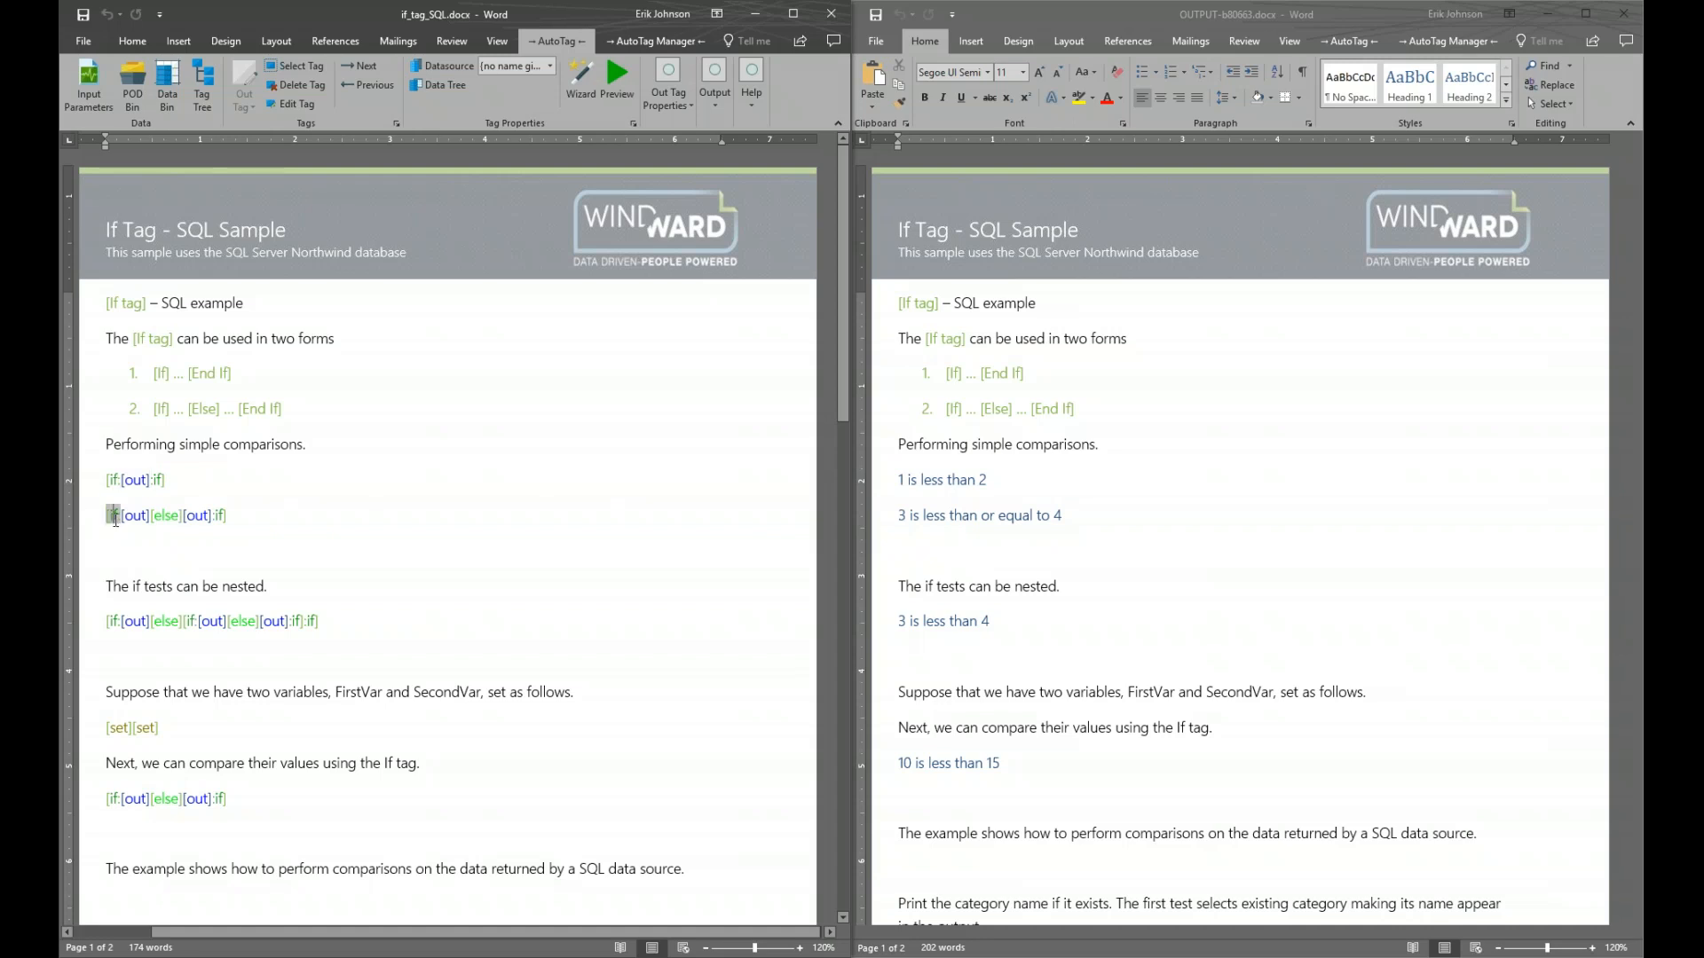
left_click(617, 80)
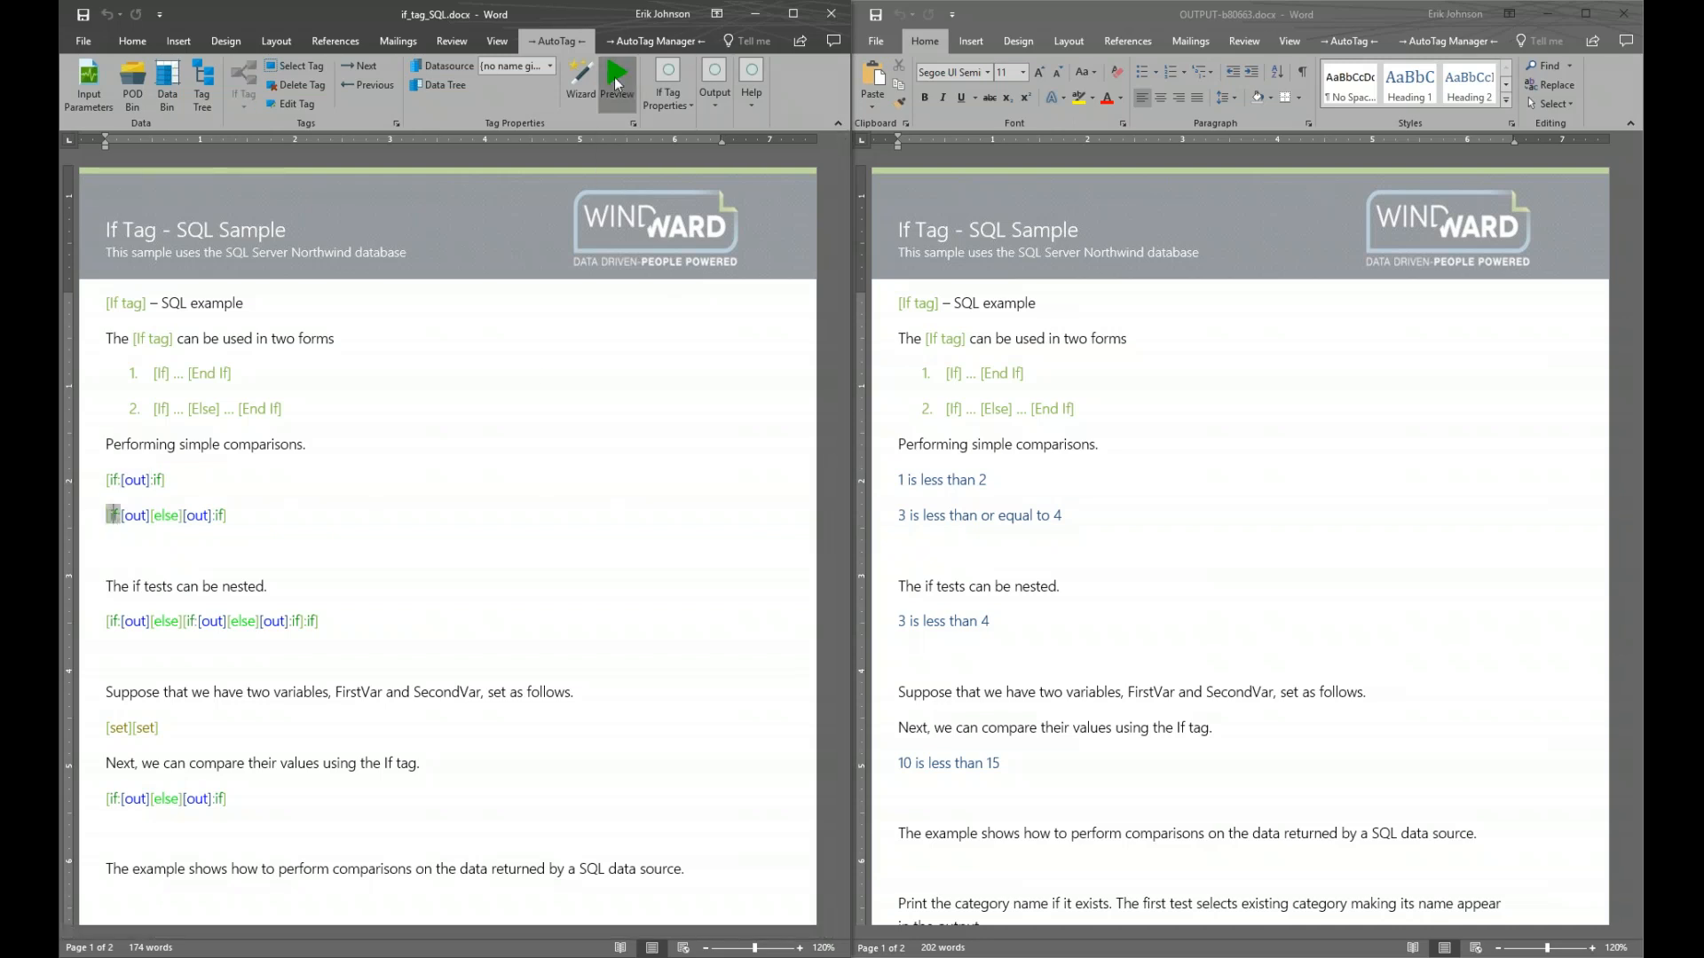
left_click_drag(781, 106, 697, 349)
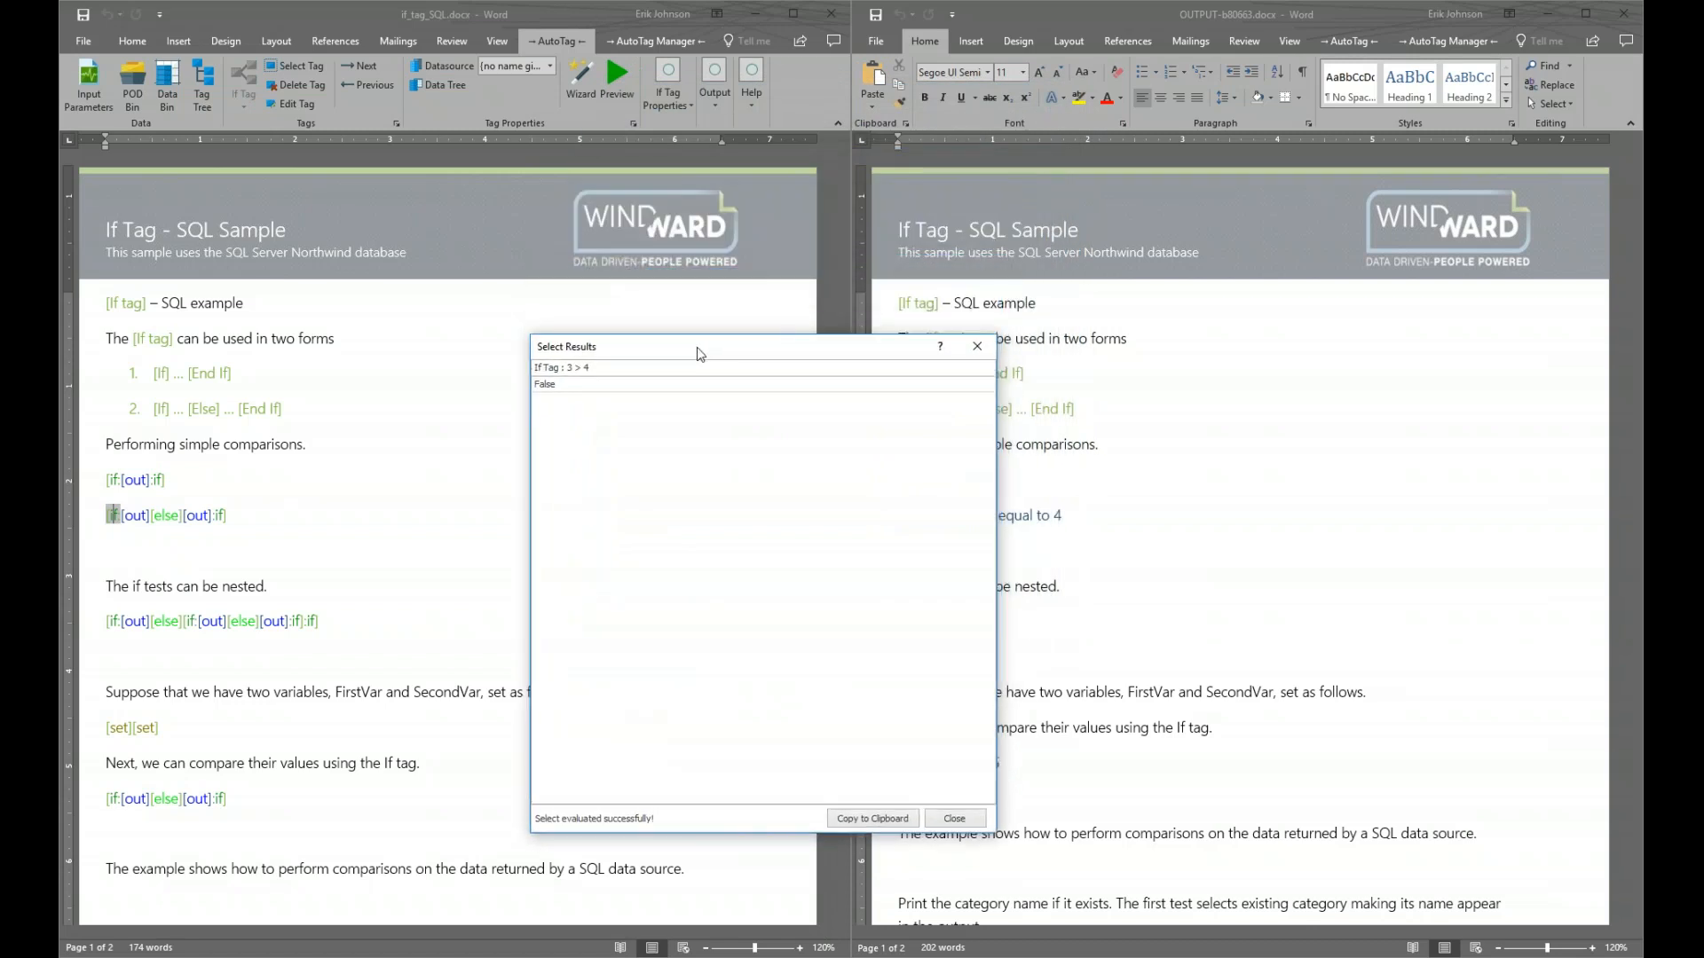
left_click(574, 368)
left_click(955, 820)
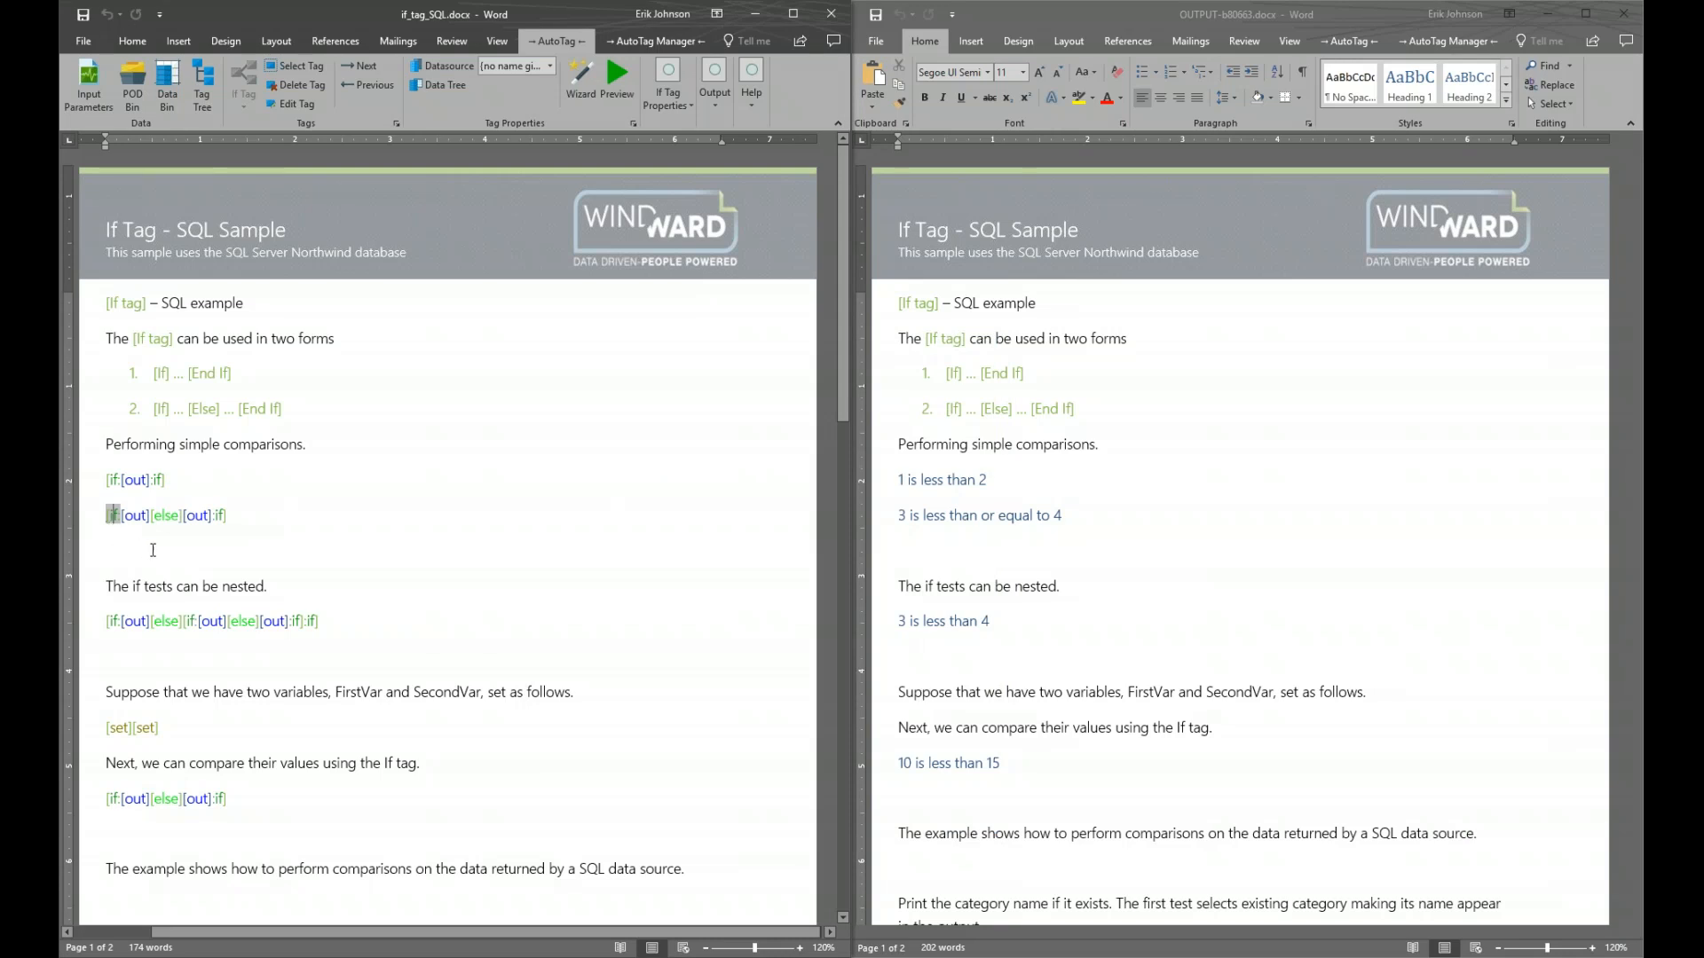
mouse_move(137, 527)
left_click(168, 517)
mouse_move(169, 516)
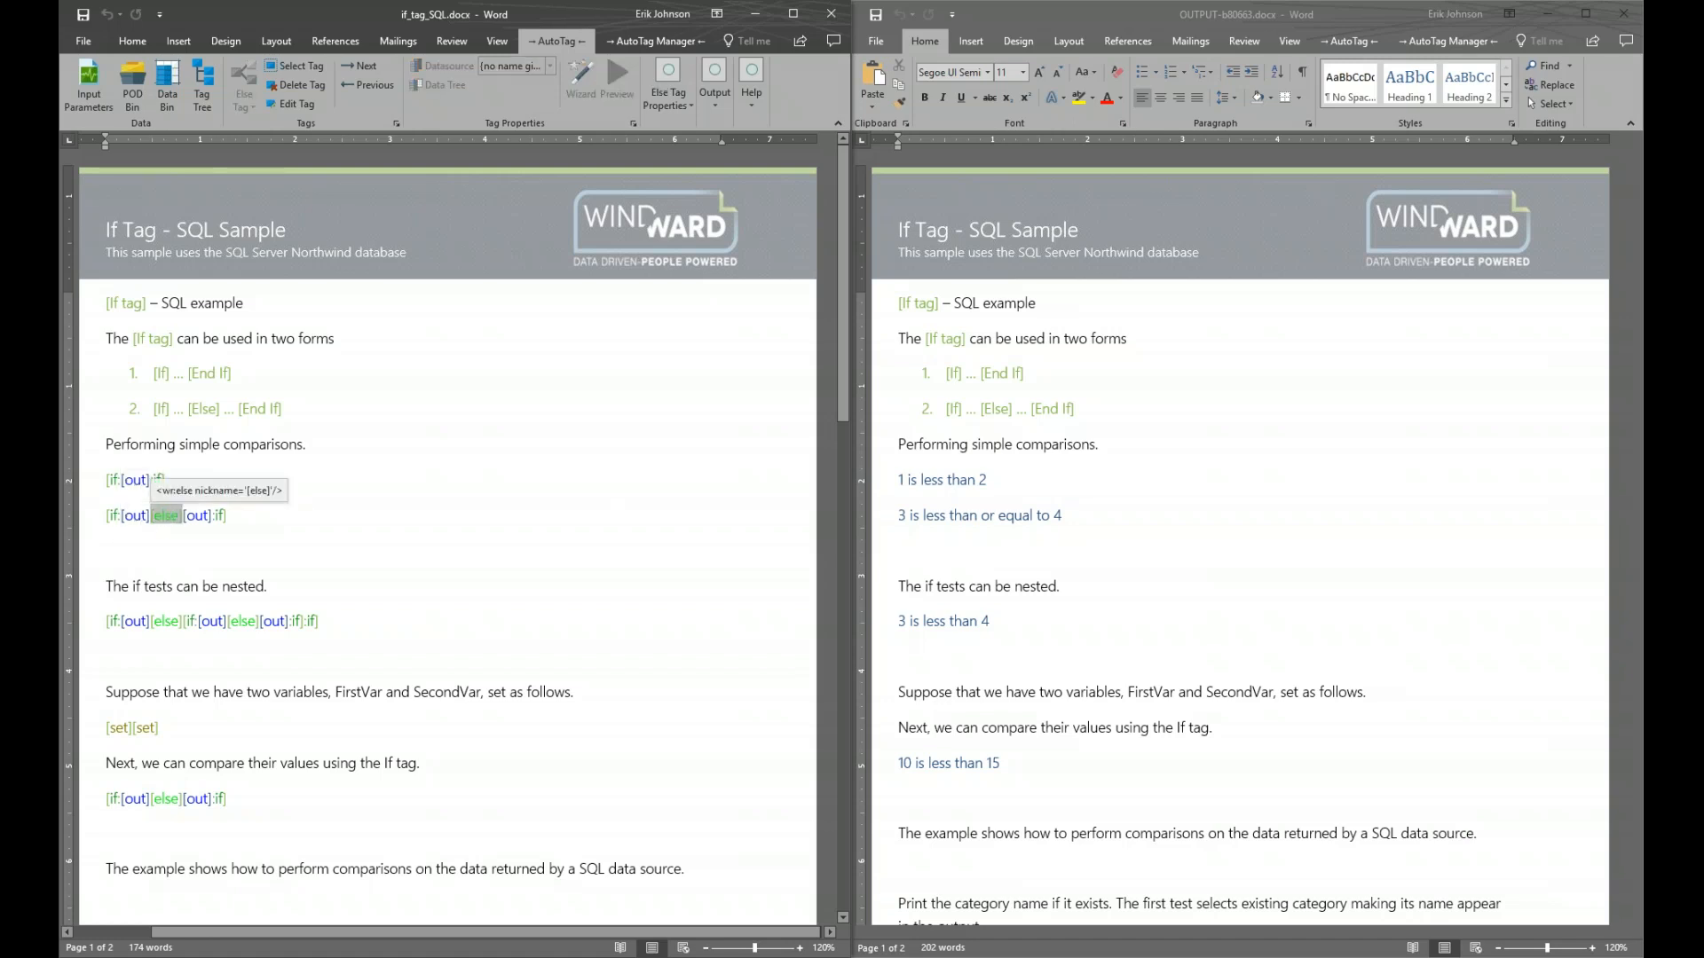
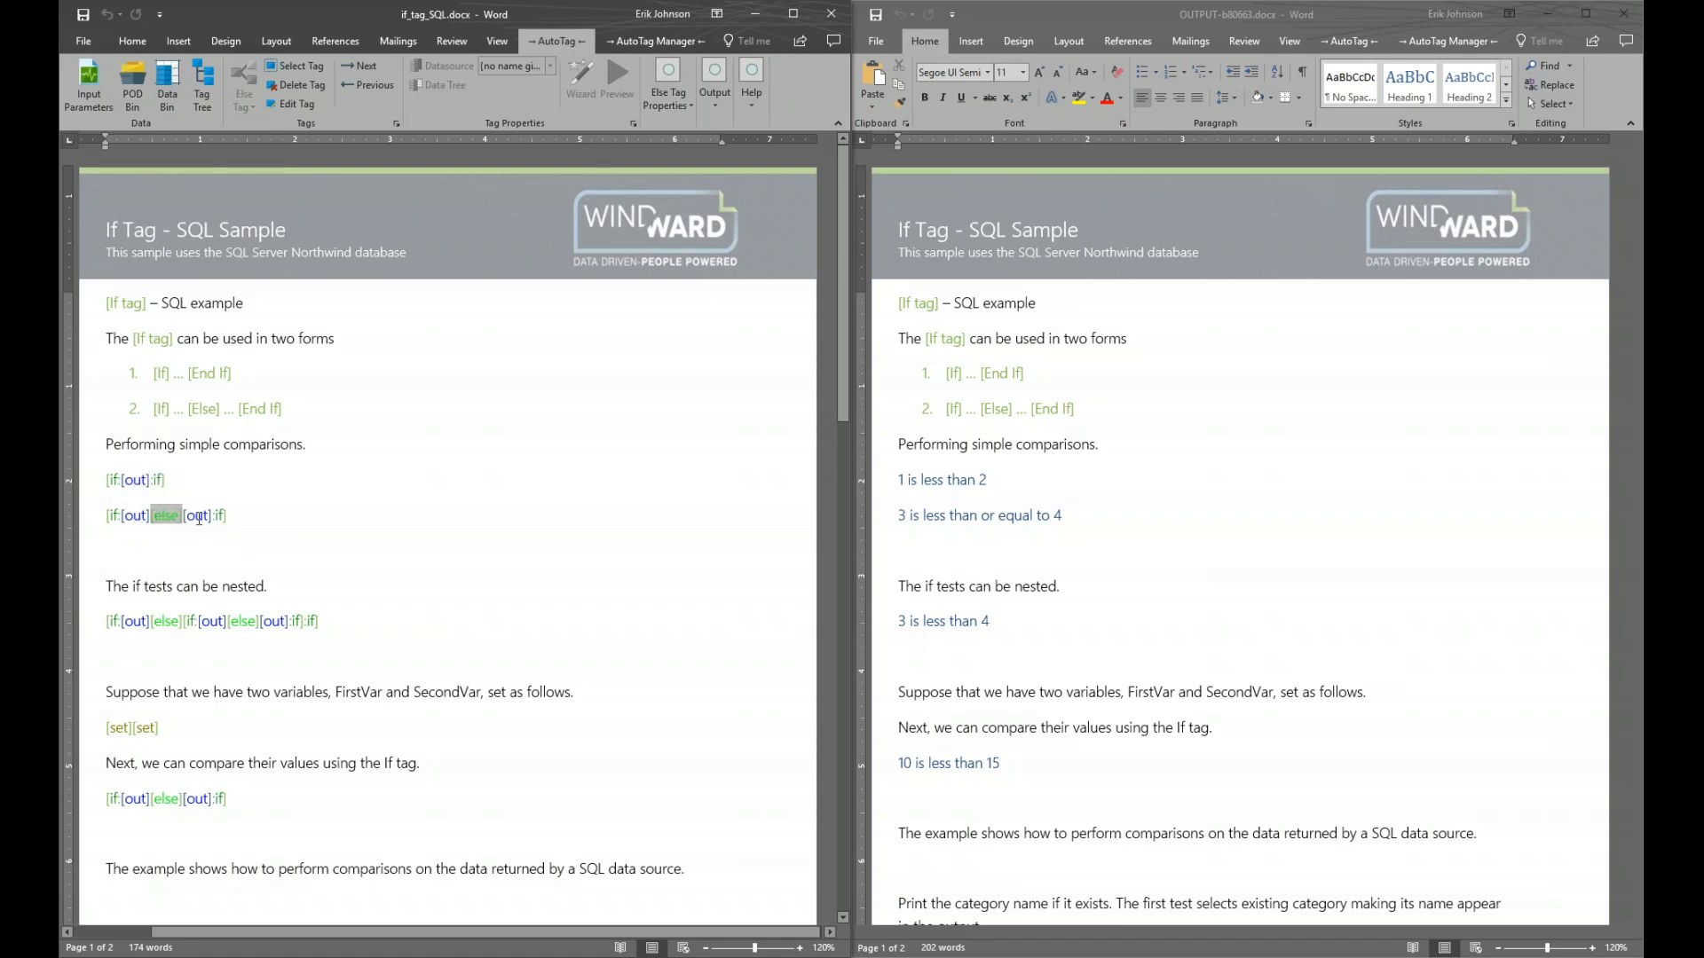
Preview what the first and second [out] tags in the else-branch line evaluate to
left_click(190, 515)
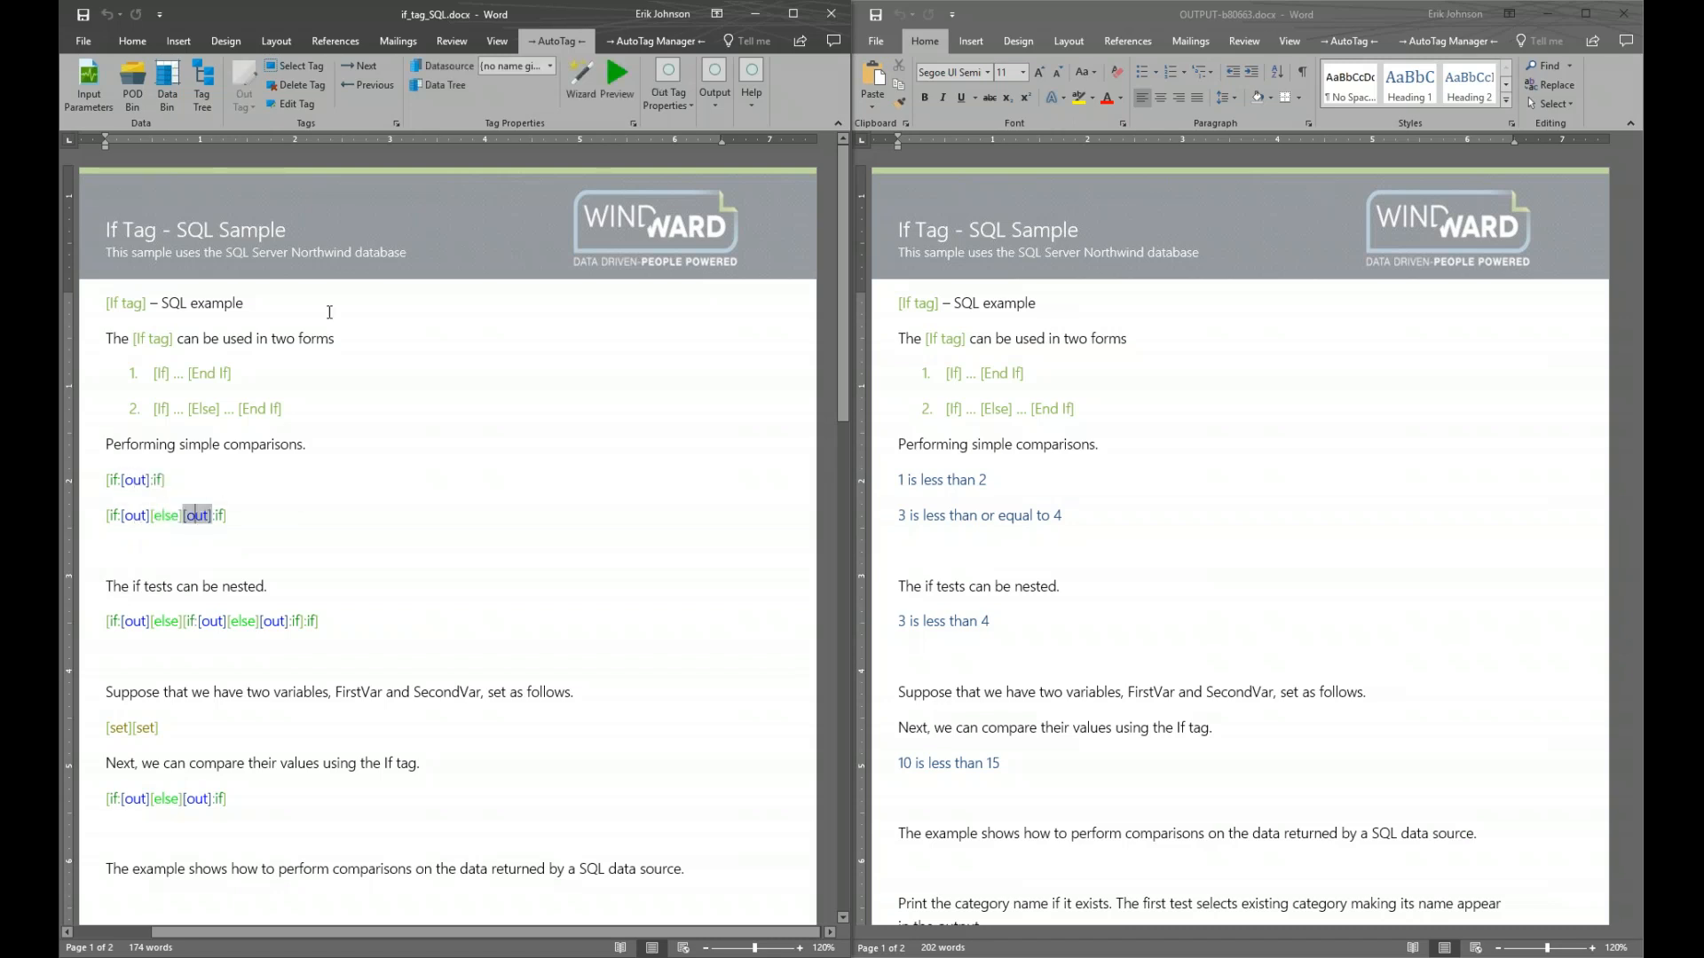
left_click(622, 78)
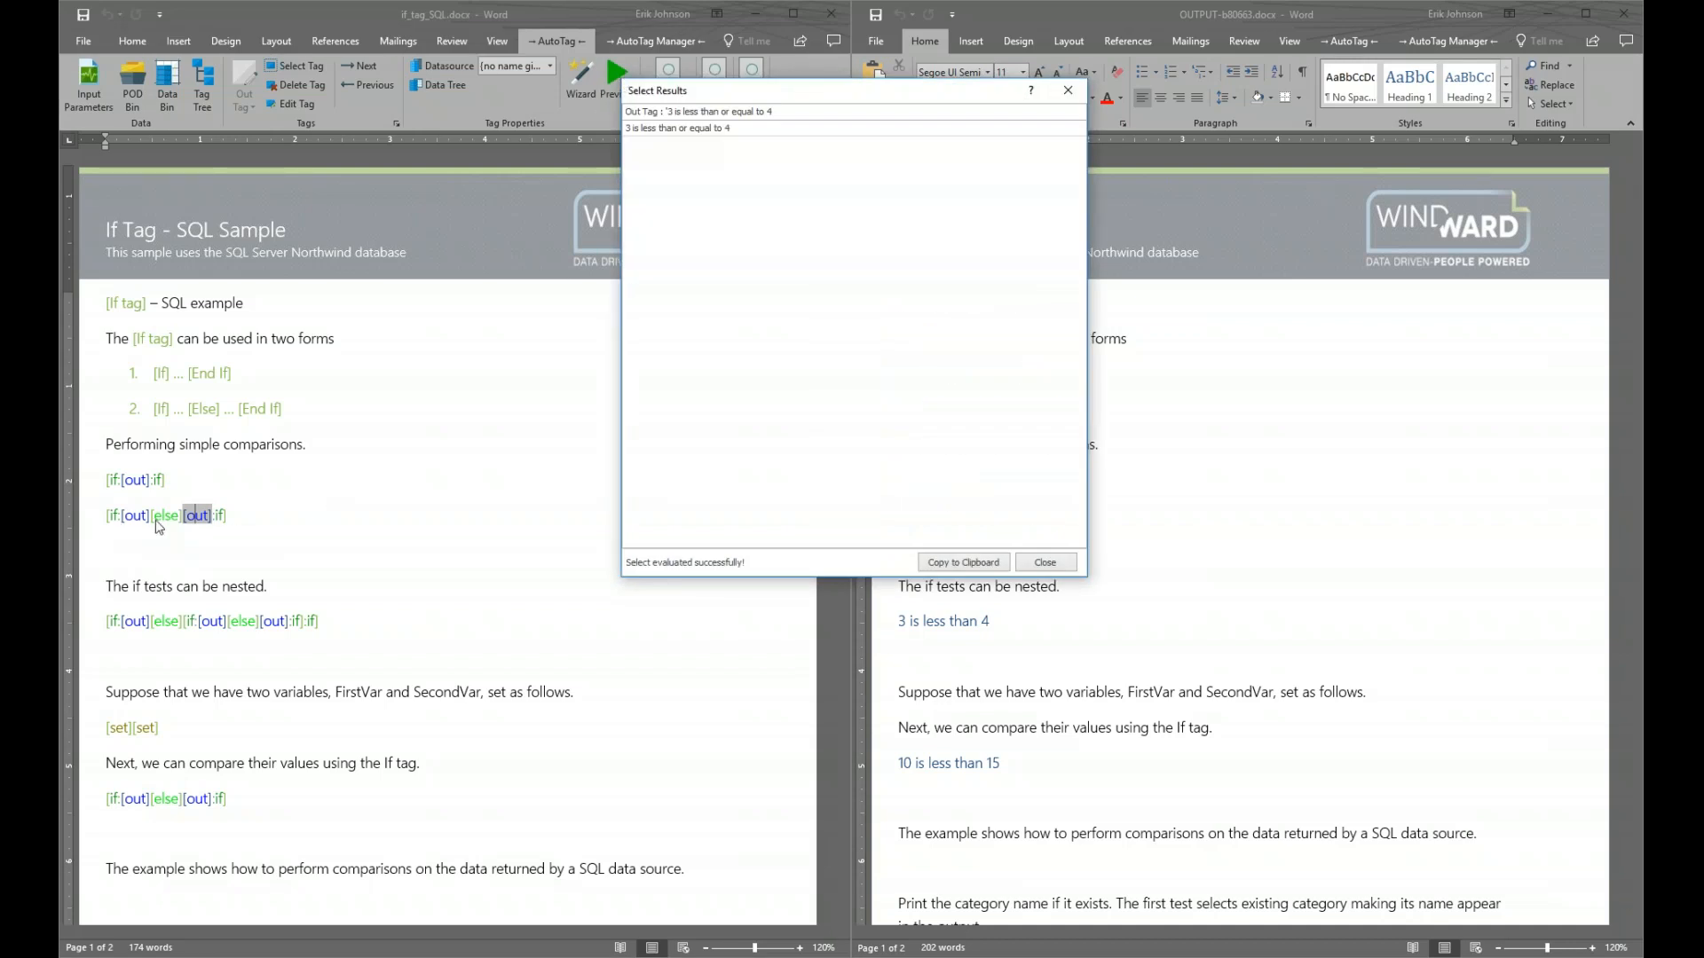
left_click_drag(820, 82, 543, 410)
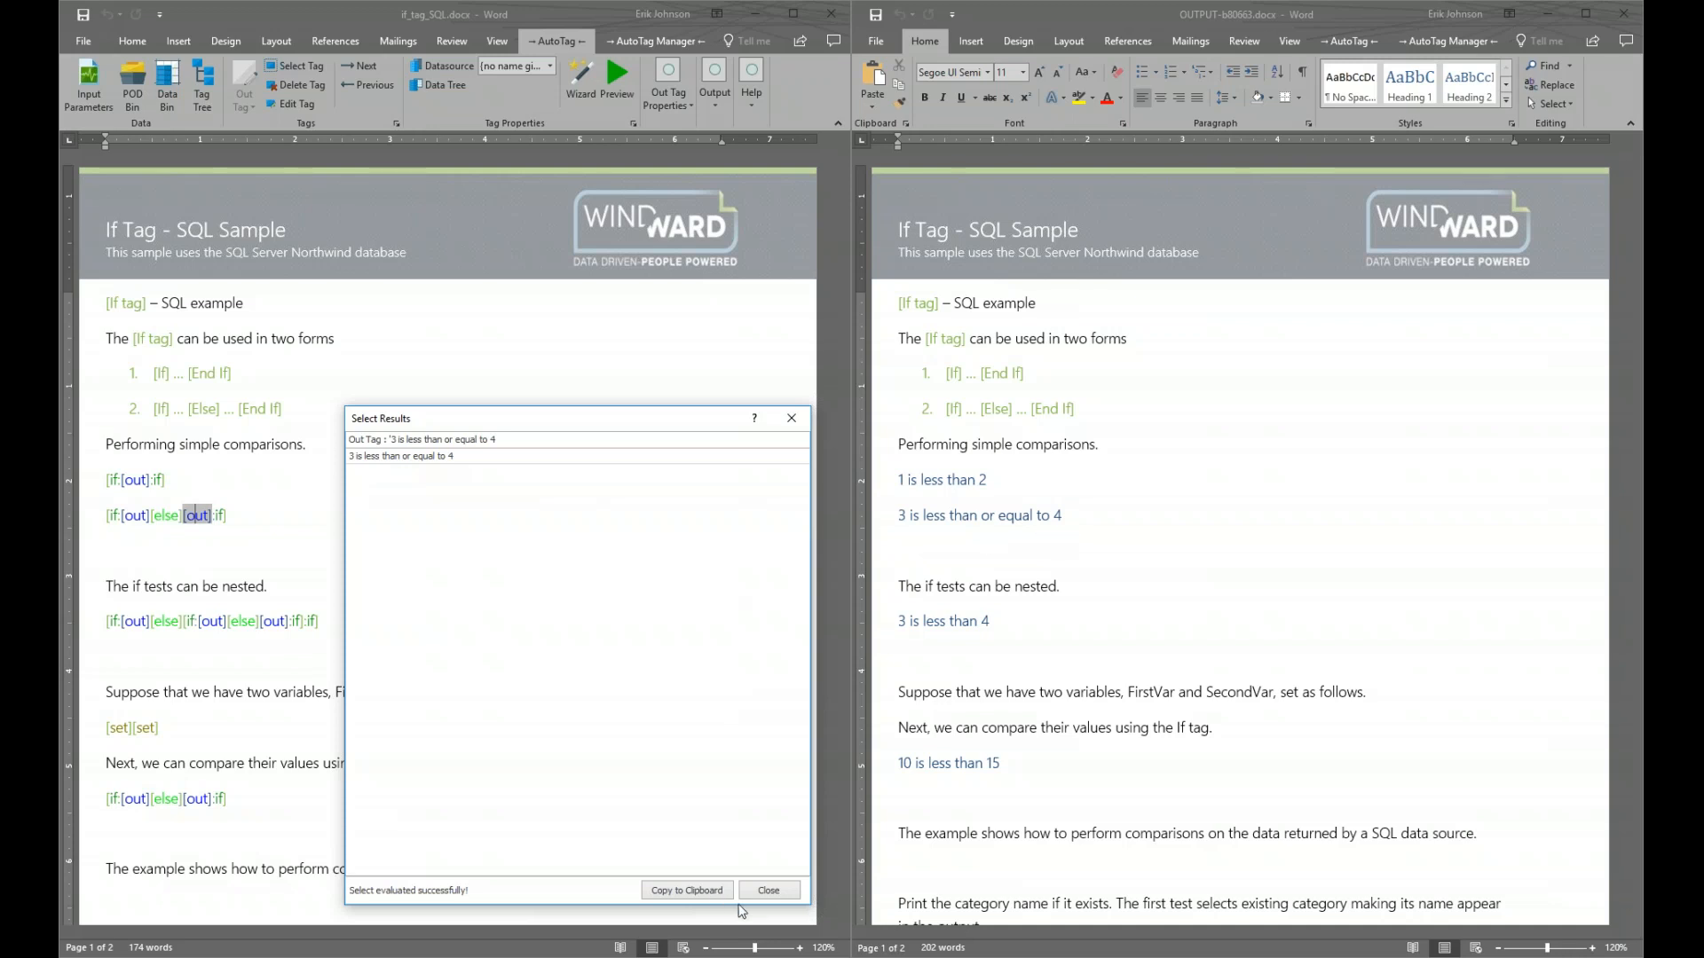
left_click(768, 891)
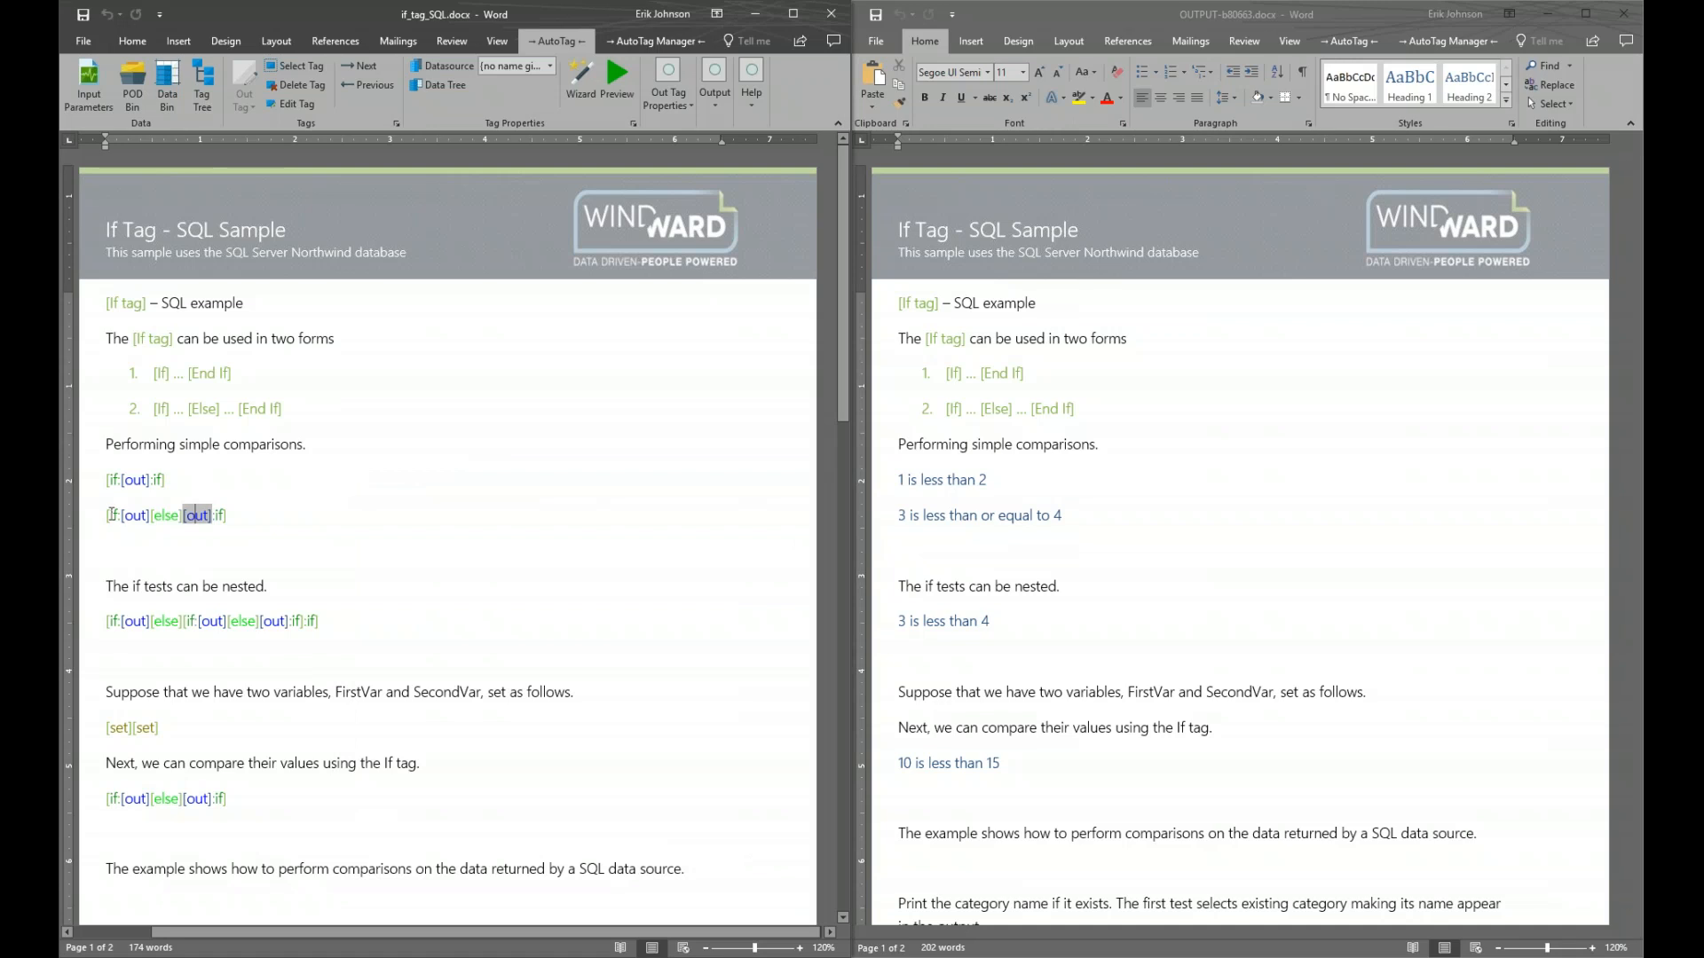
mouse_move(113, 514)
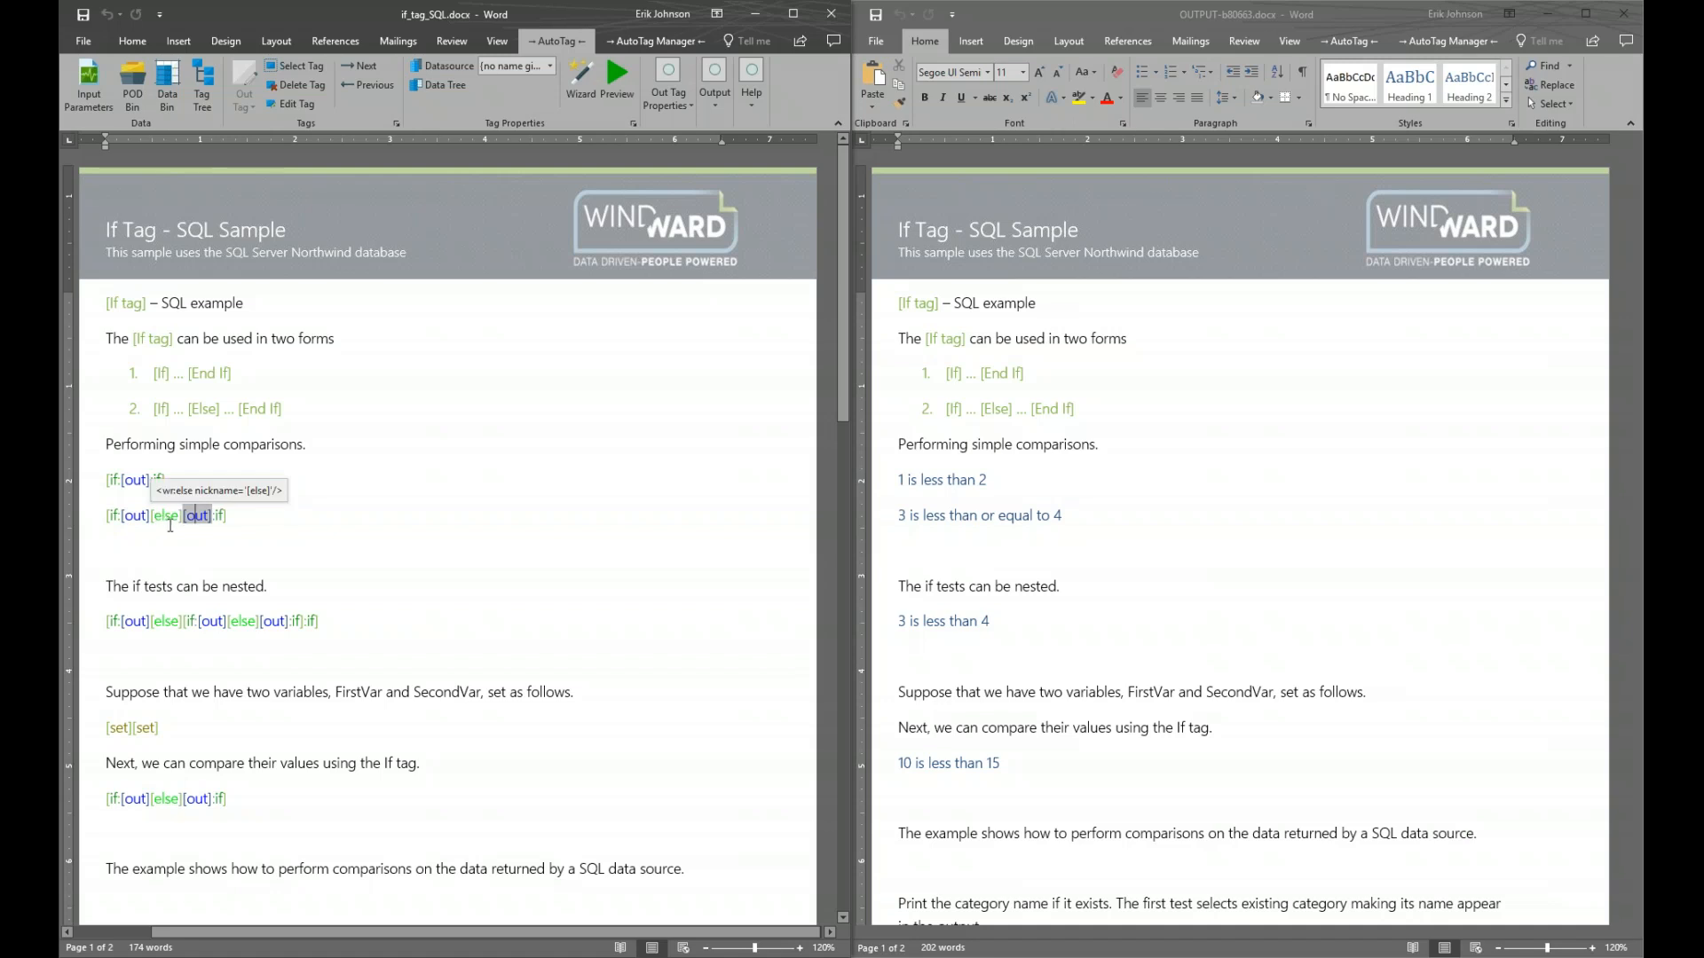
left_click(132, 513)
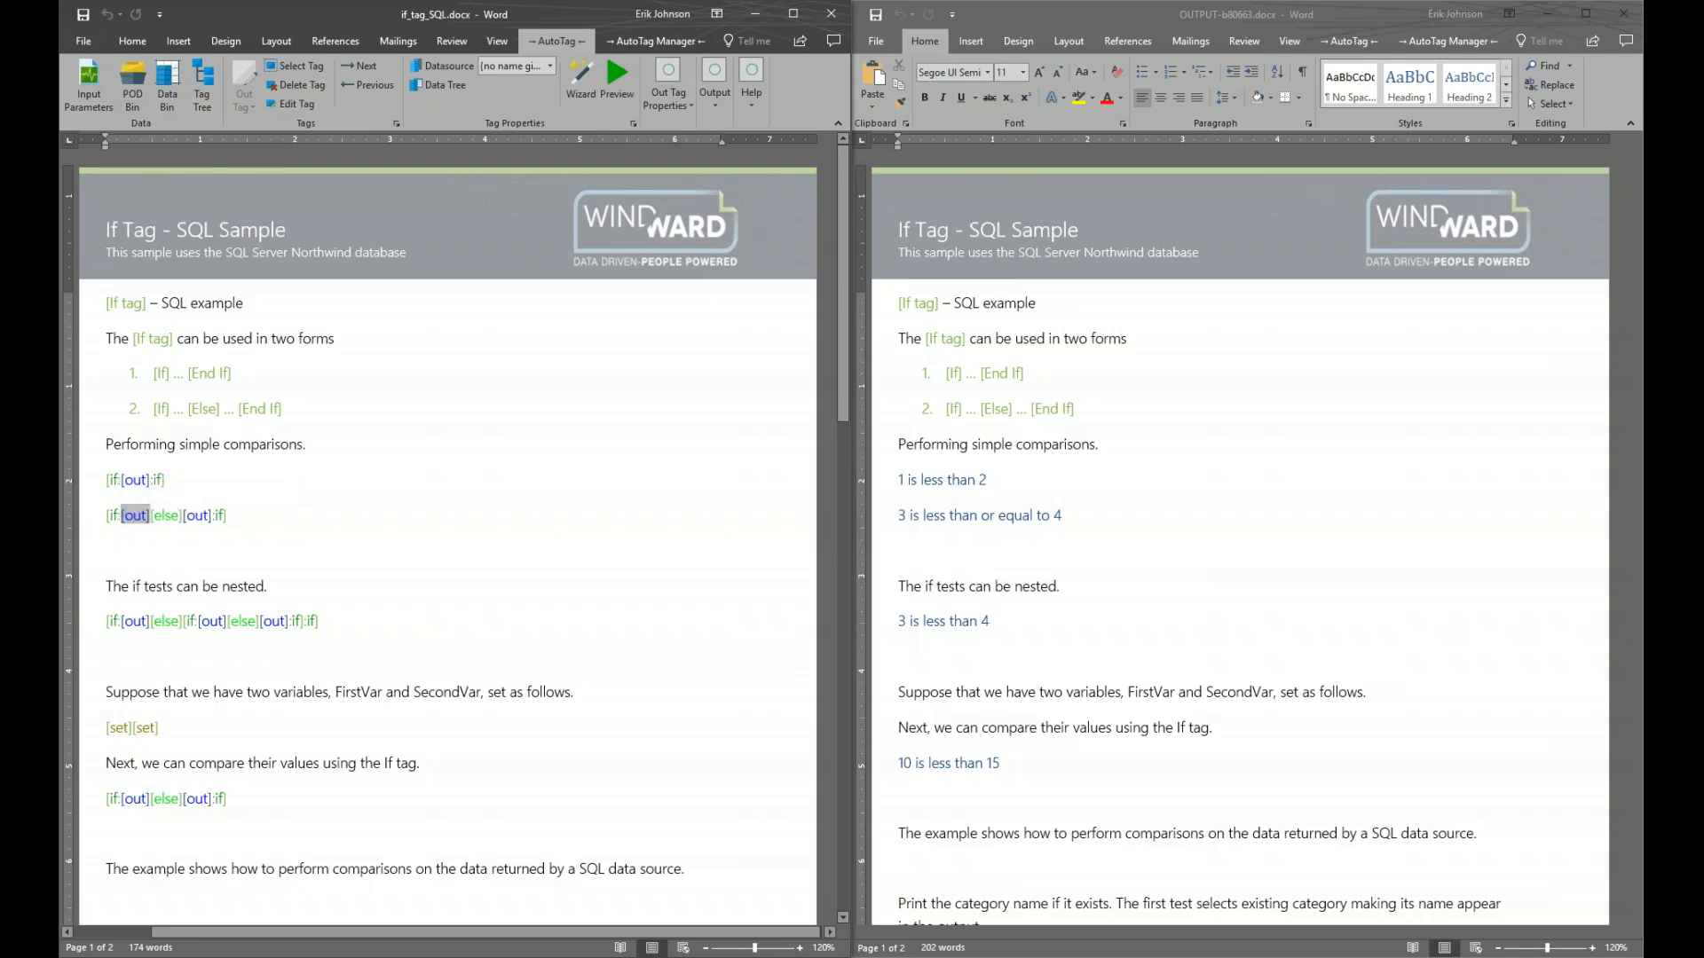
left_click(617, 80)
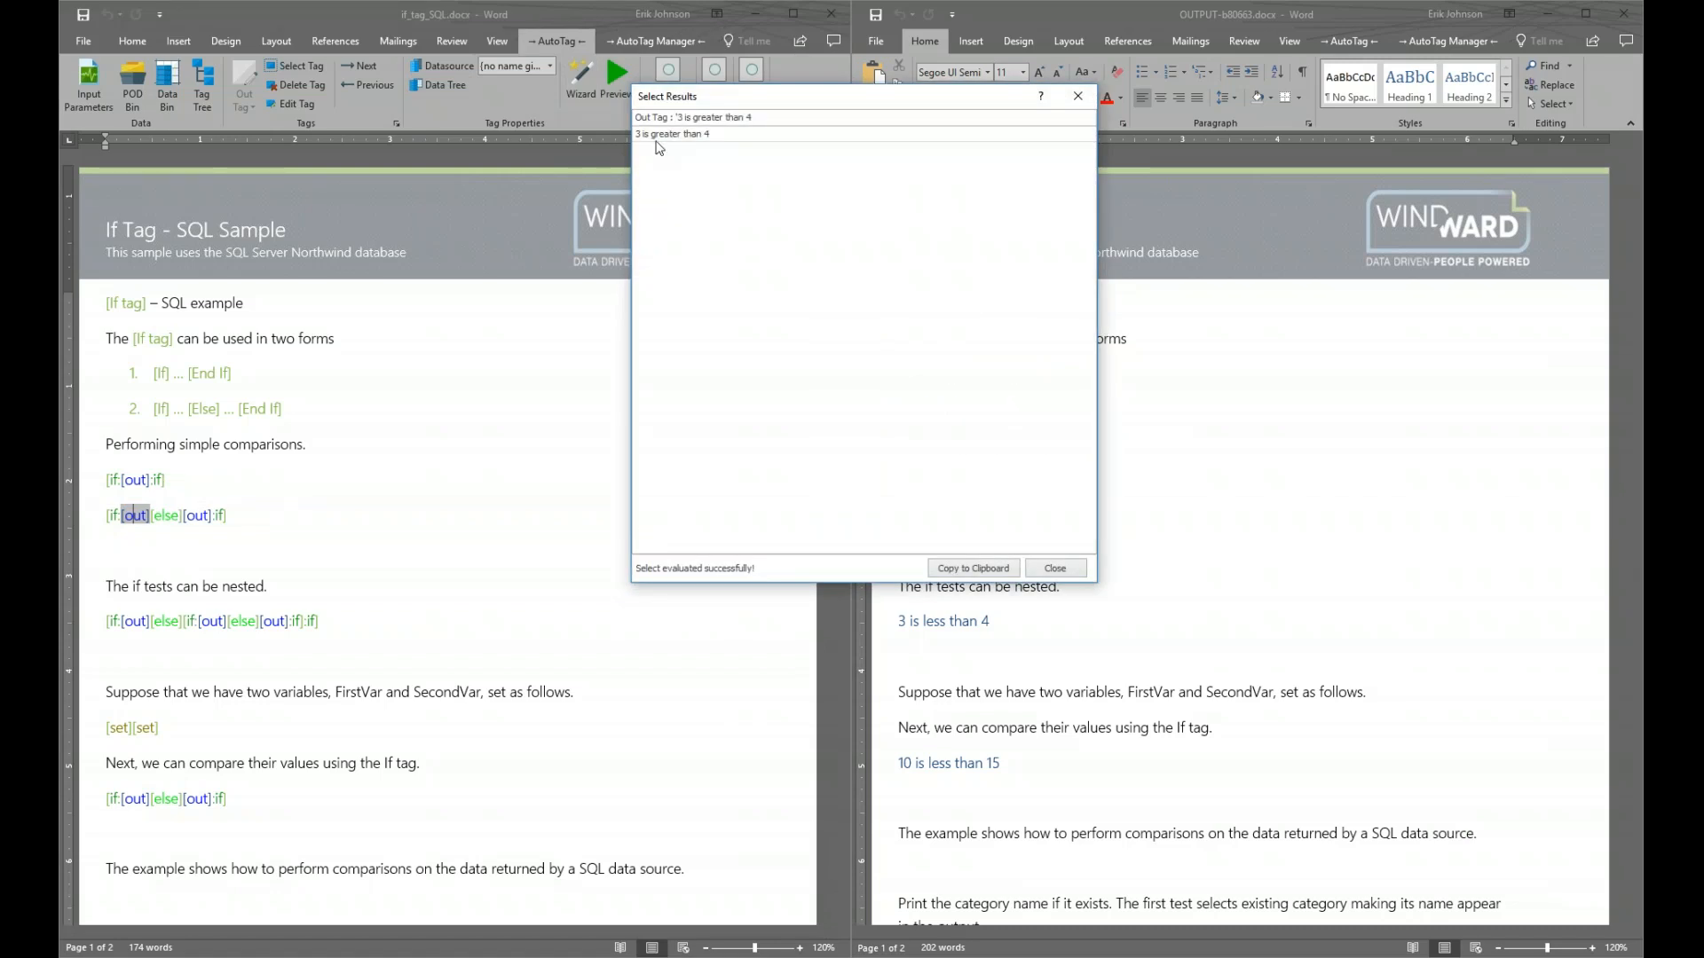
left_click(1078, 96)
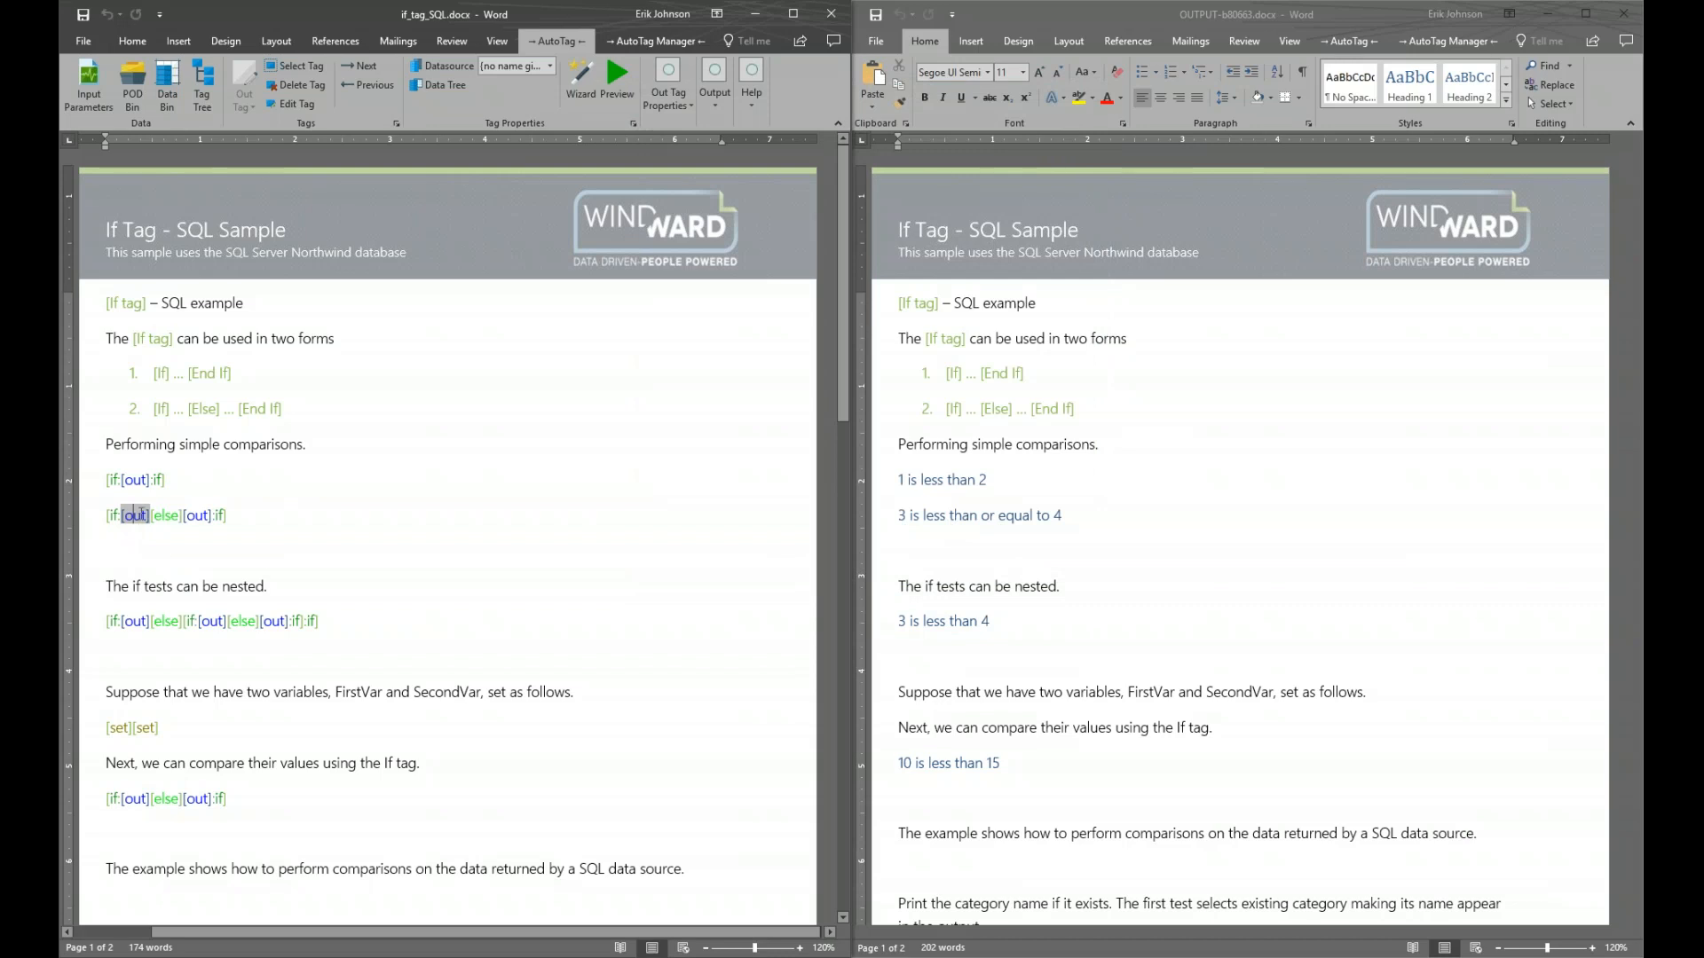
left_click(195, 516)
mouse_move(196, 522)
Close the generated output, maximize the If Tag sample, and open the Switch Tag sample from AutoTag Samples
left_click(1623, 14)
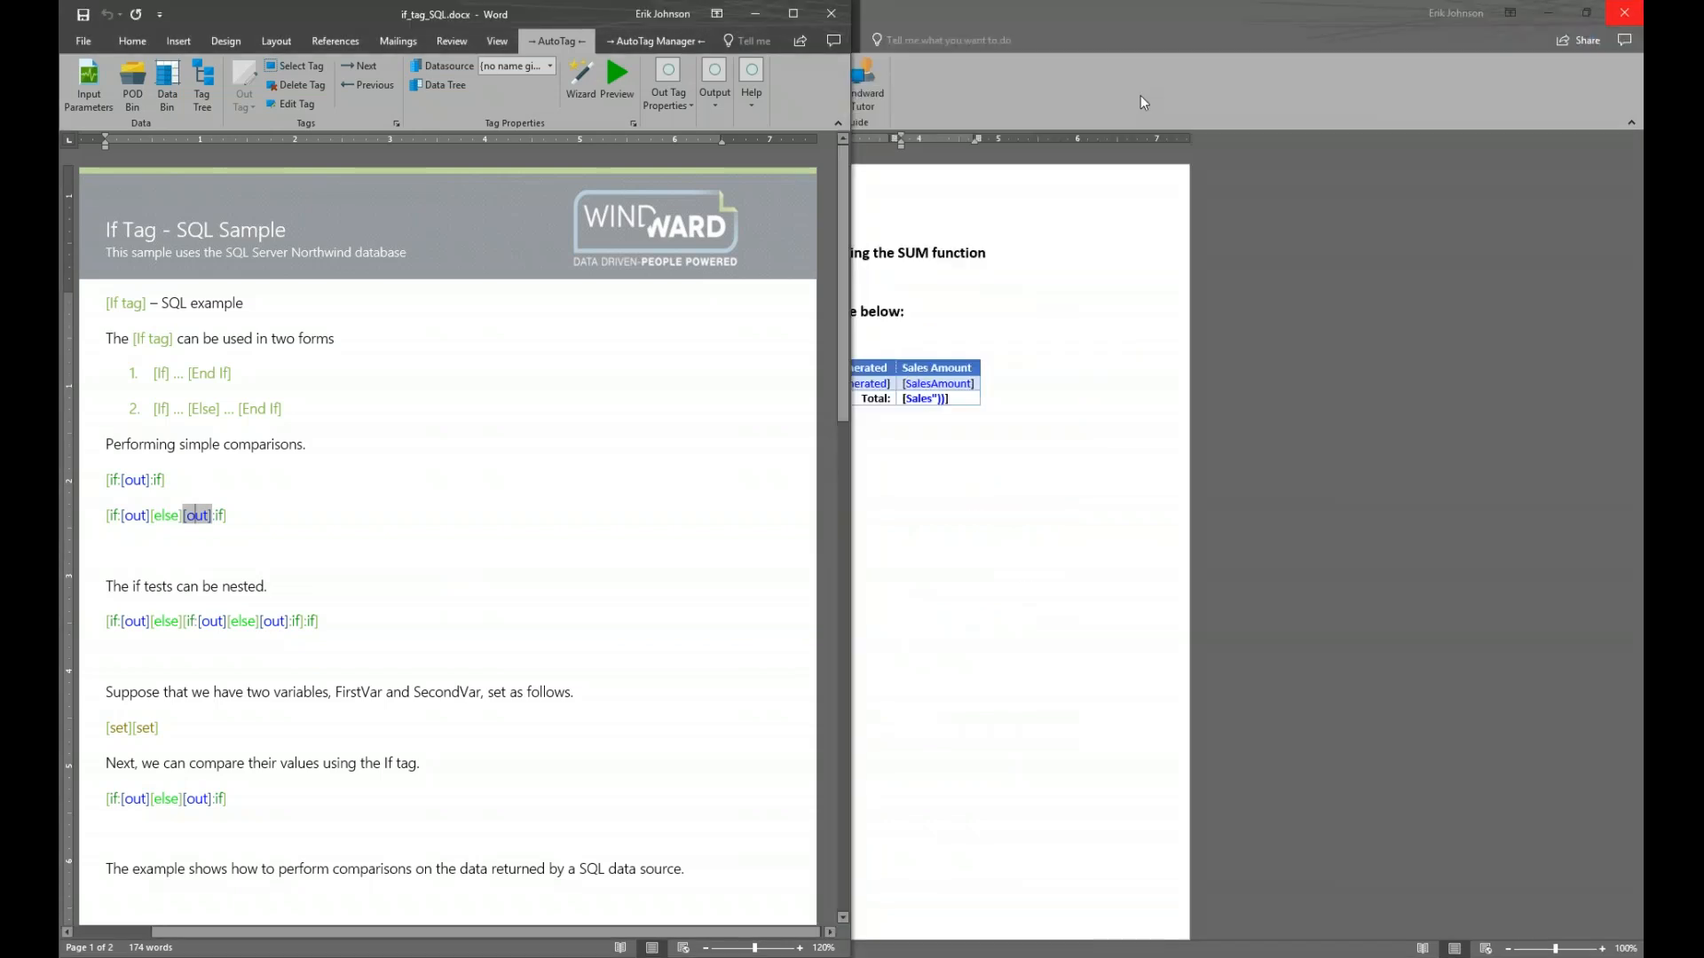
left_click(795, 13)
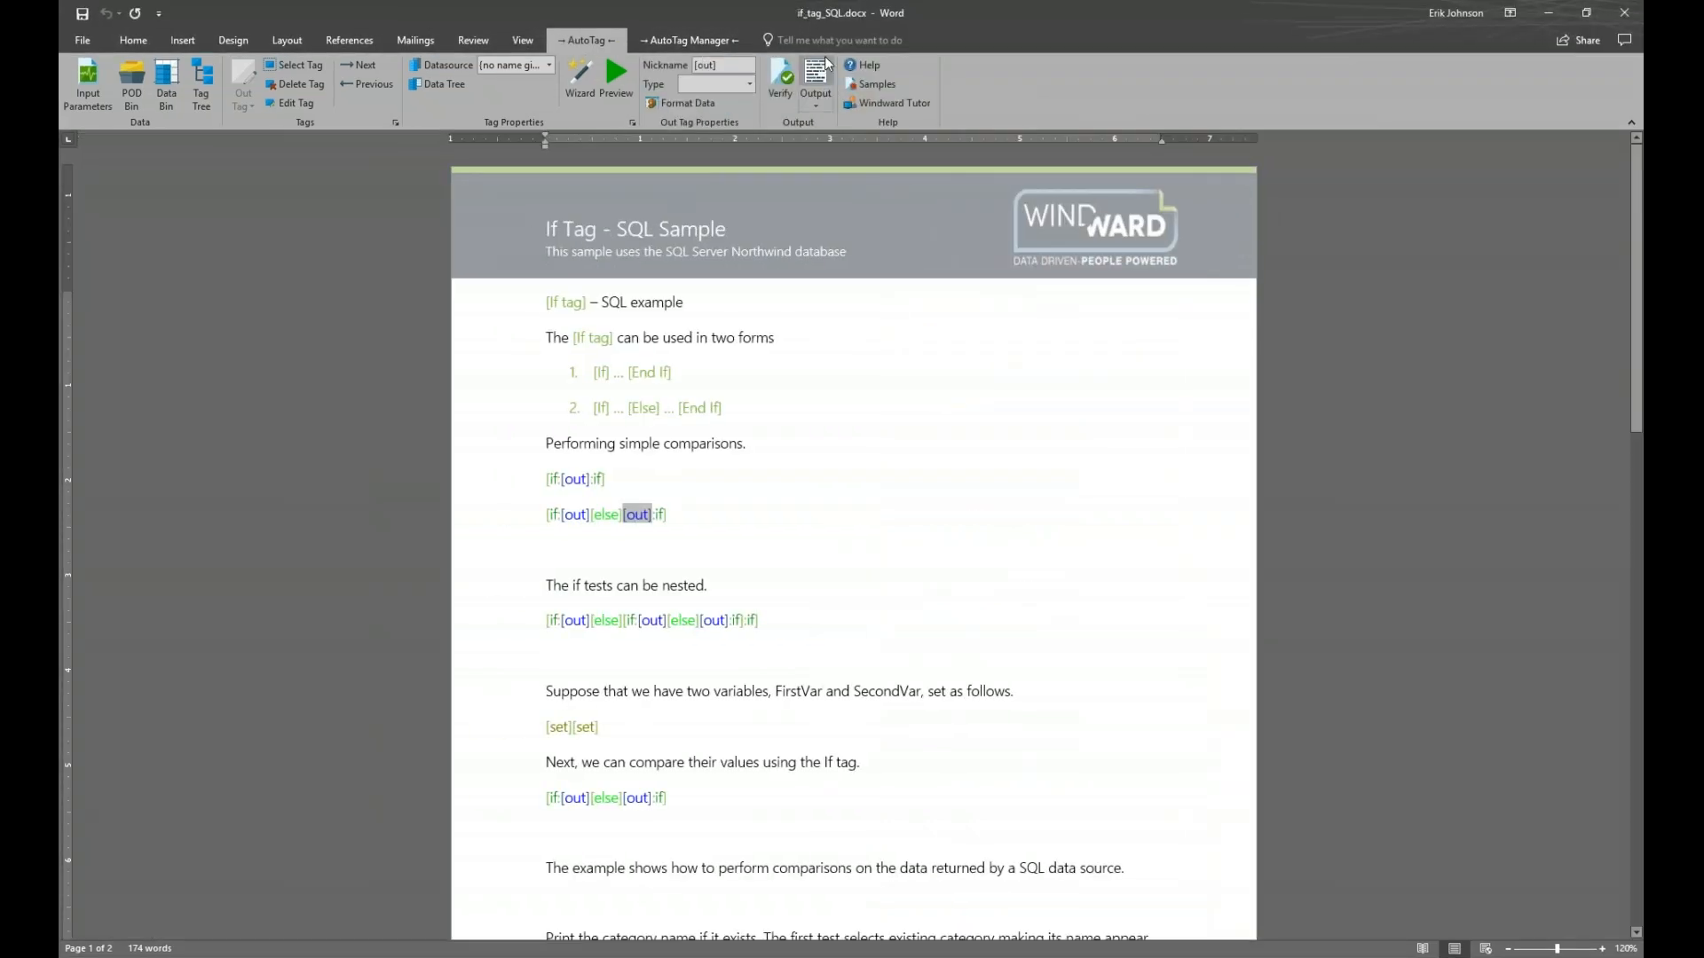
left_click(877, 84)
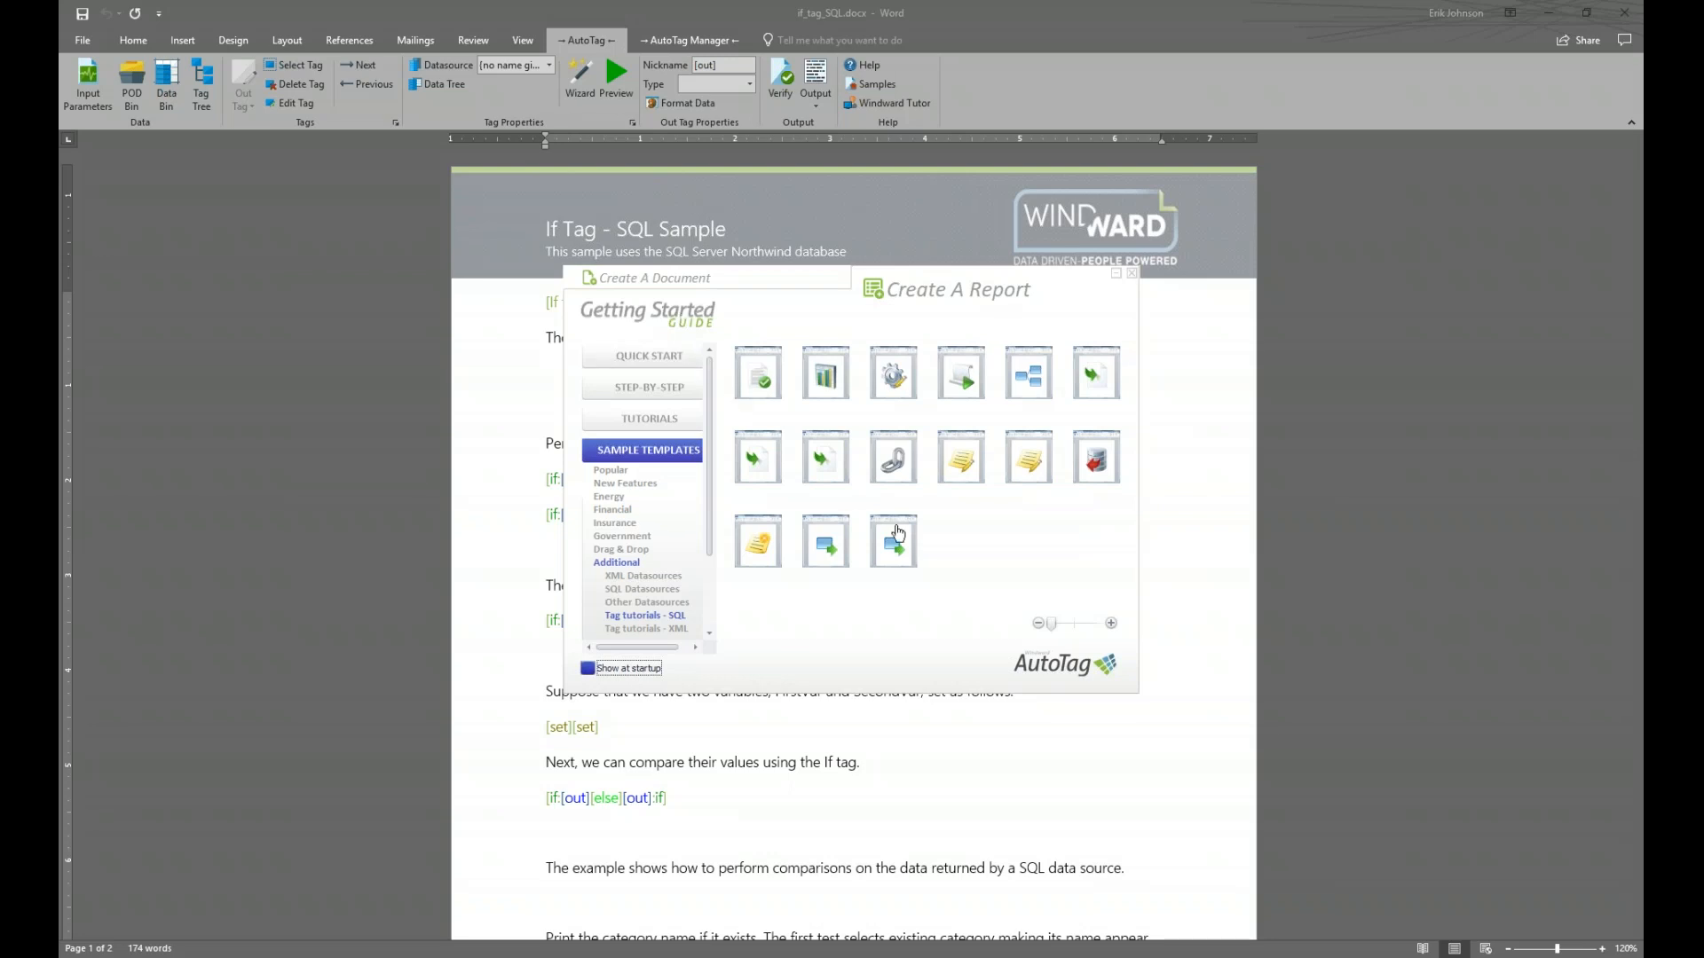
mouse_move(761, 554)
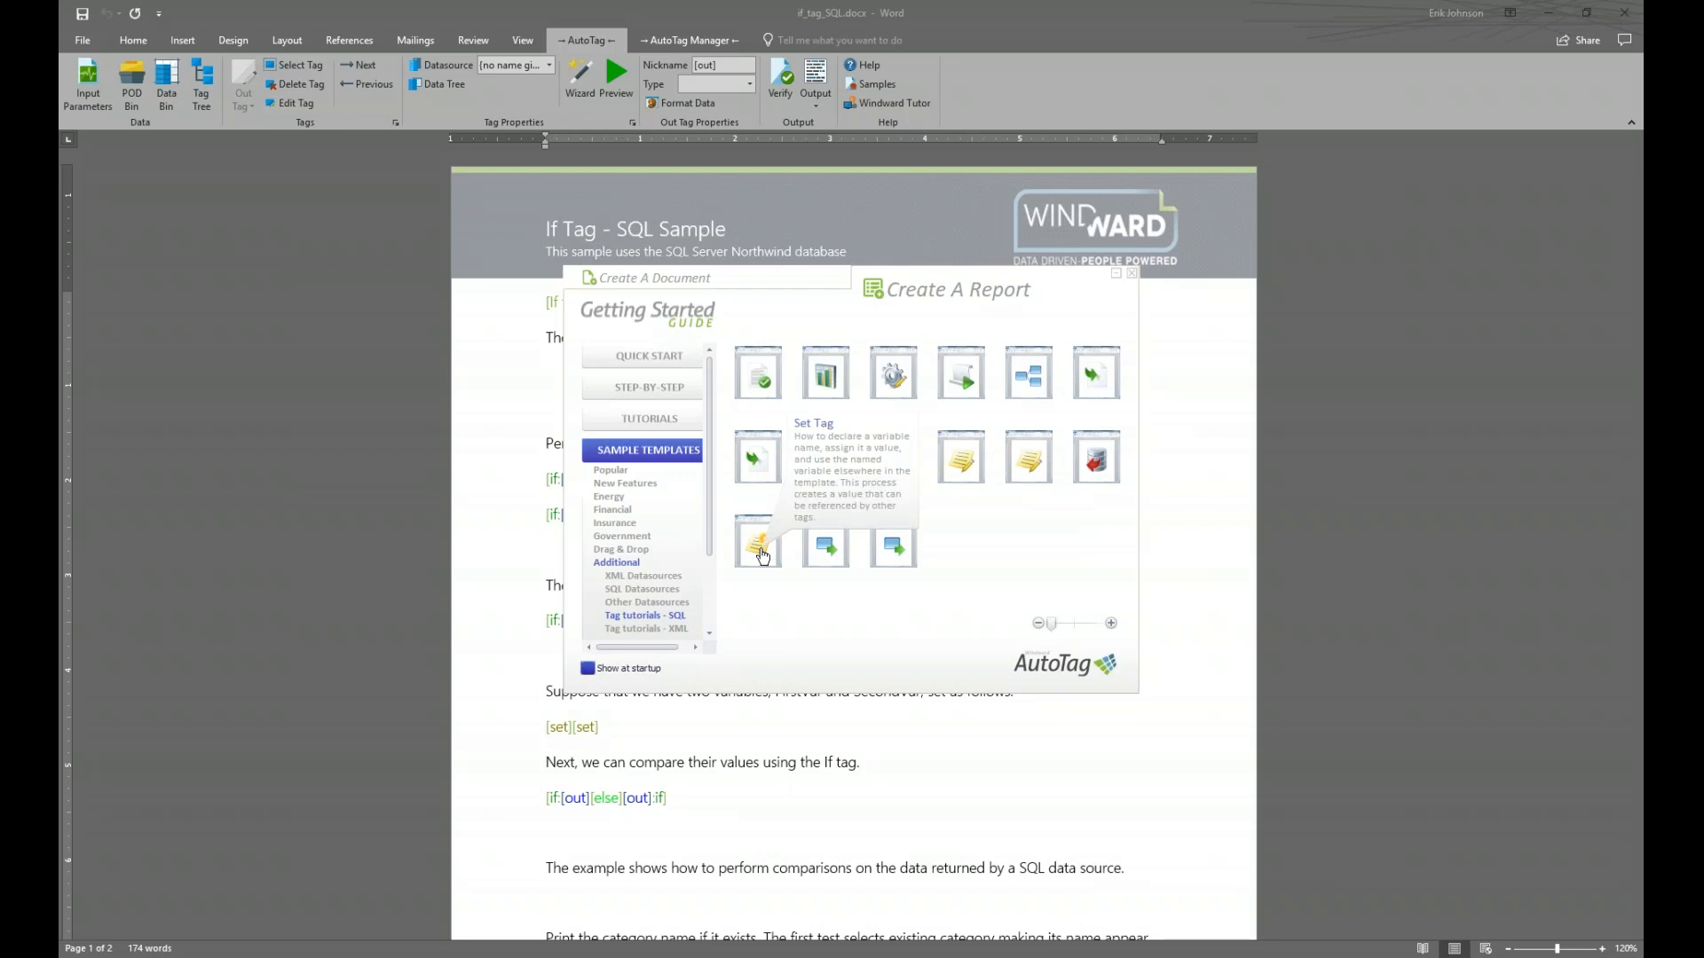
left_click(827, 555)
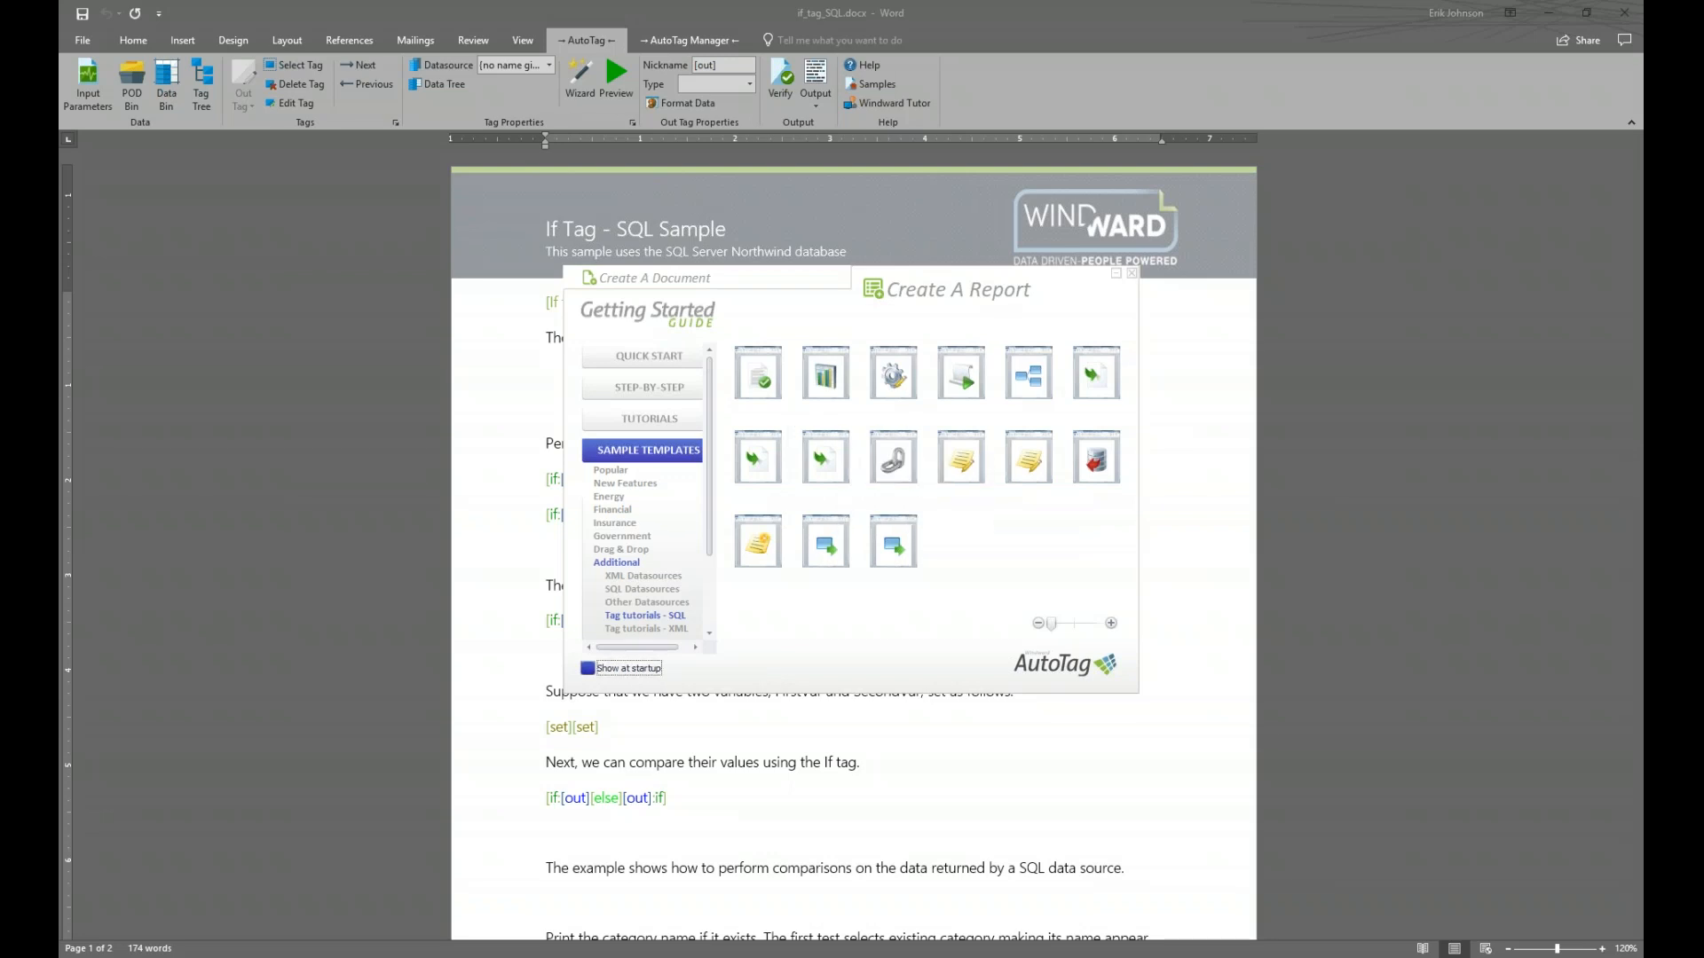
left_click(893, 550)
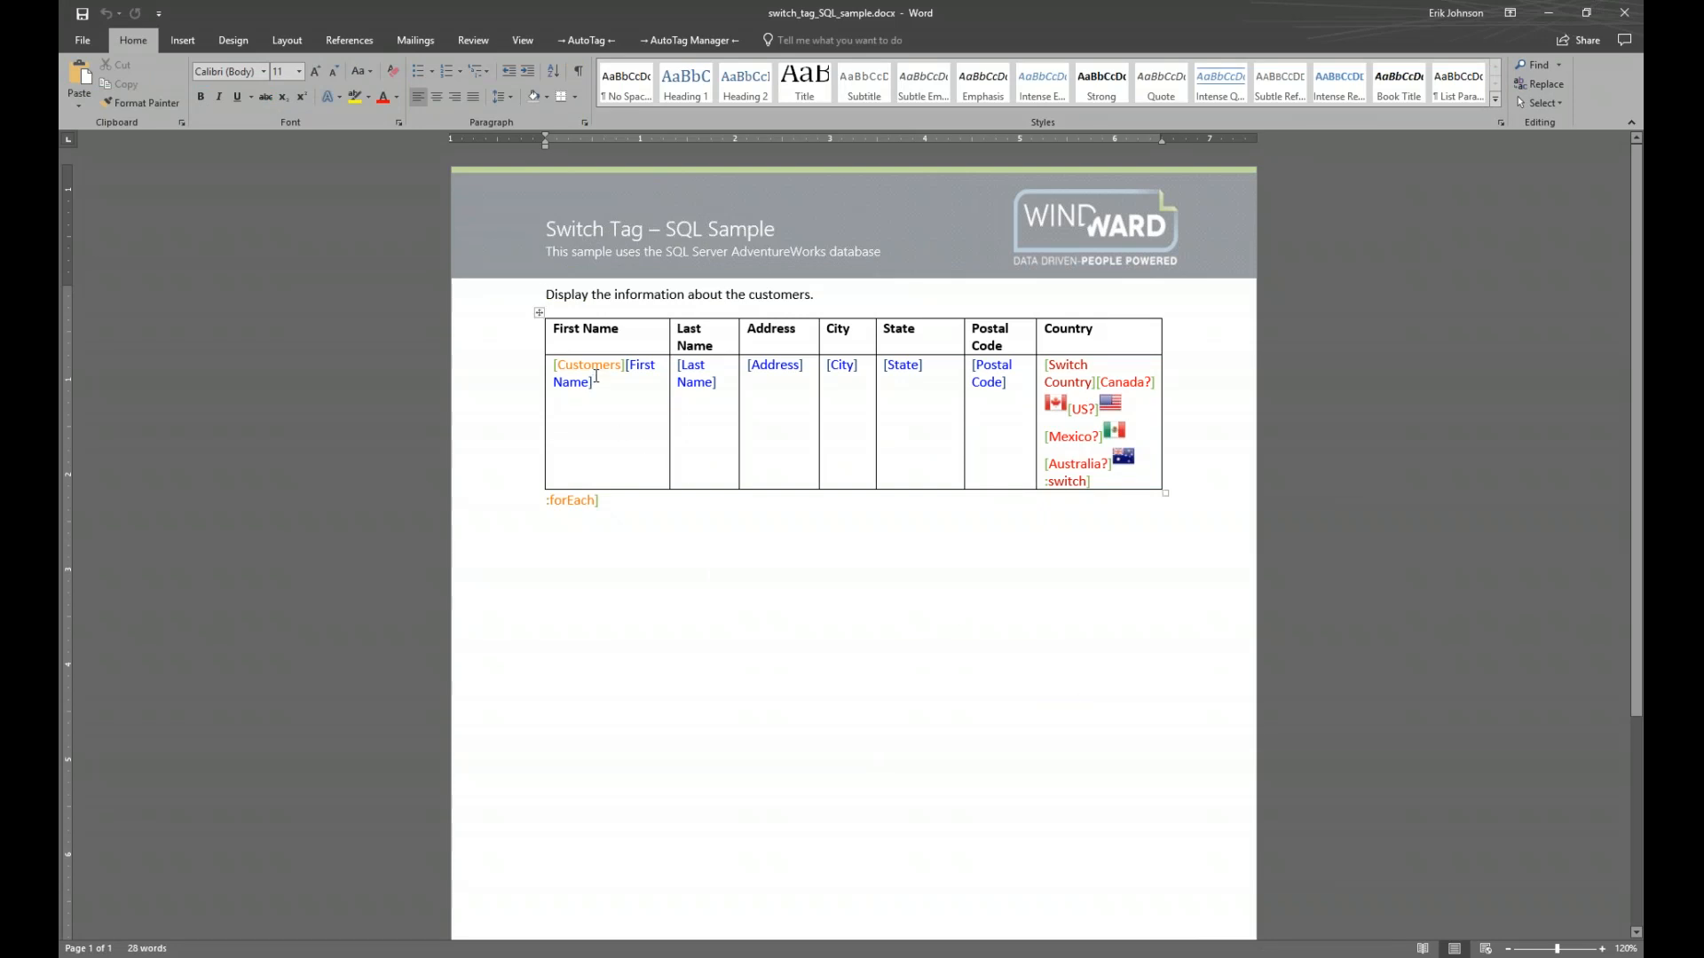
Verify the [Customers] loop tag's AdventureWorks customer rows, dismiss them, and select the [First Name] tag
mouse_move(599, 371)
left_click(600, 365)
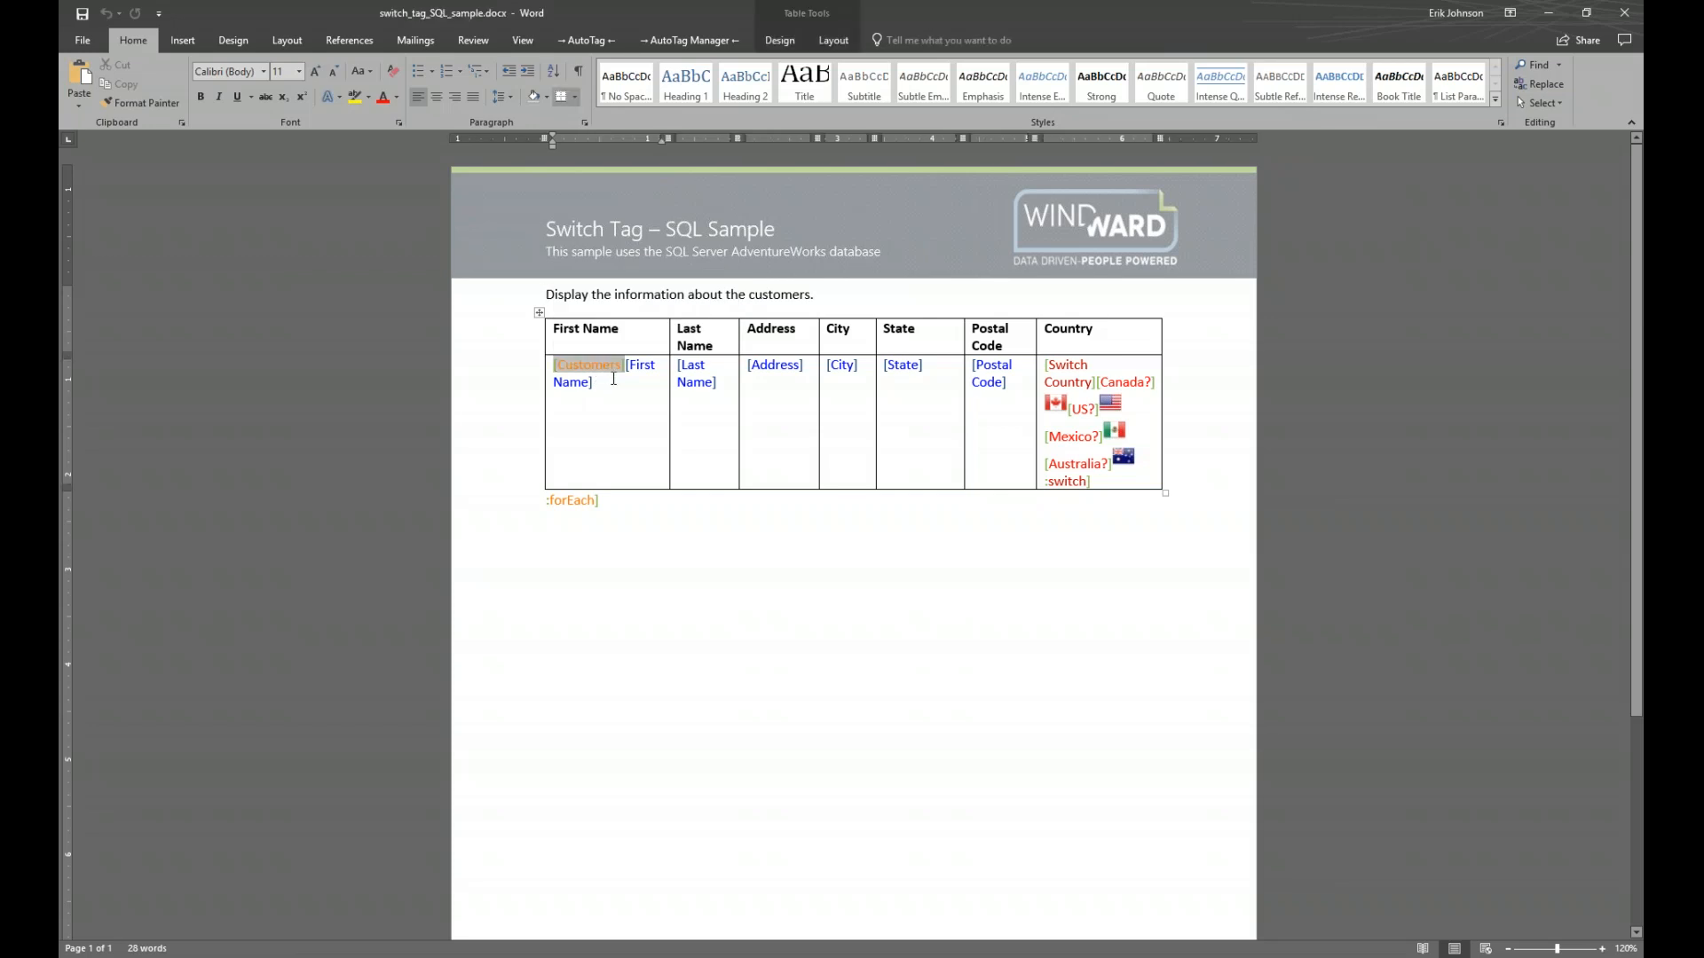
left_click(577, 38)
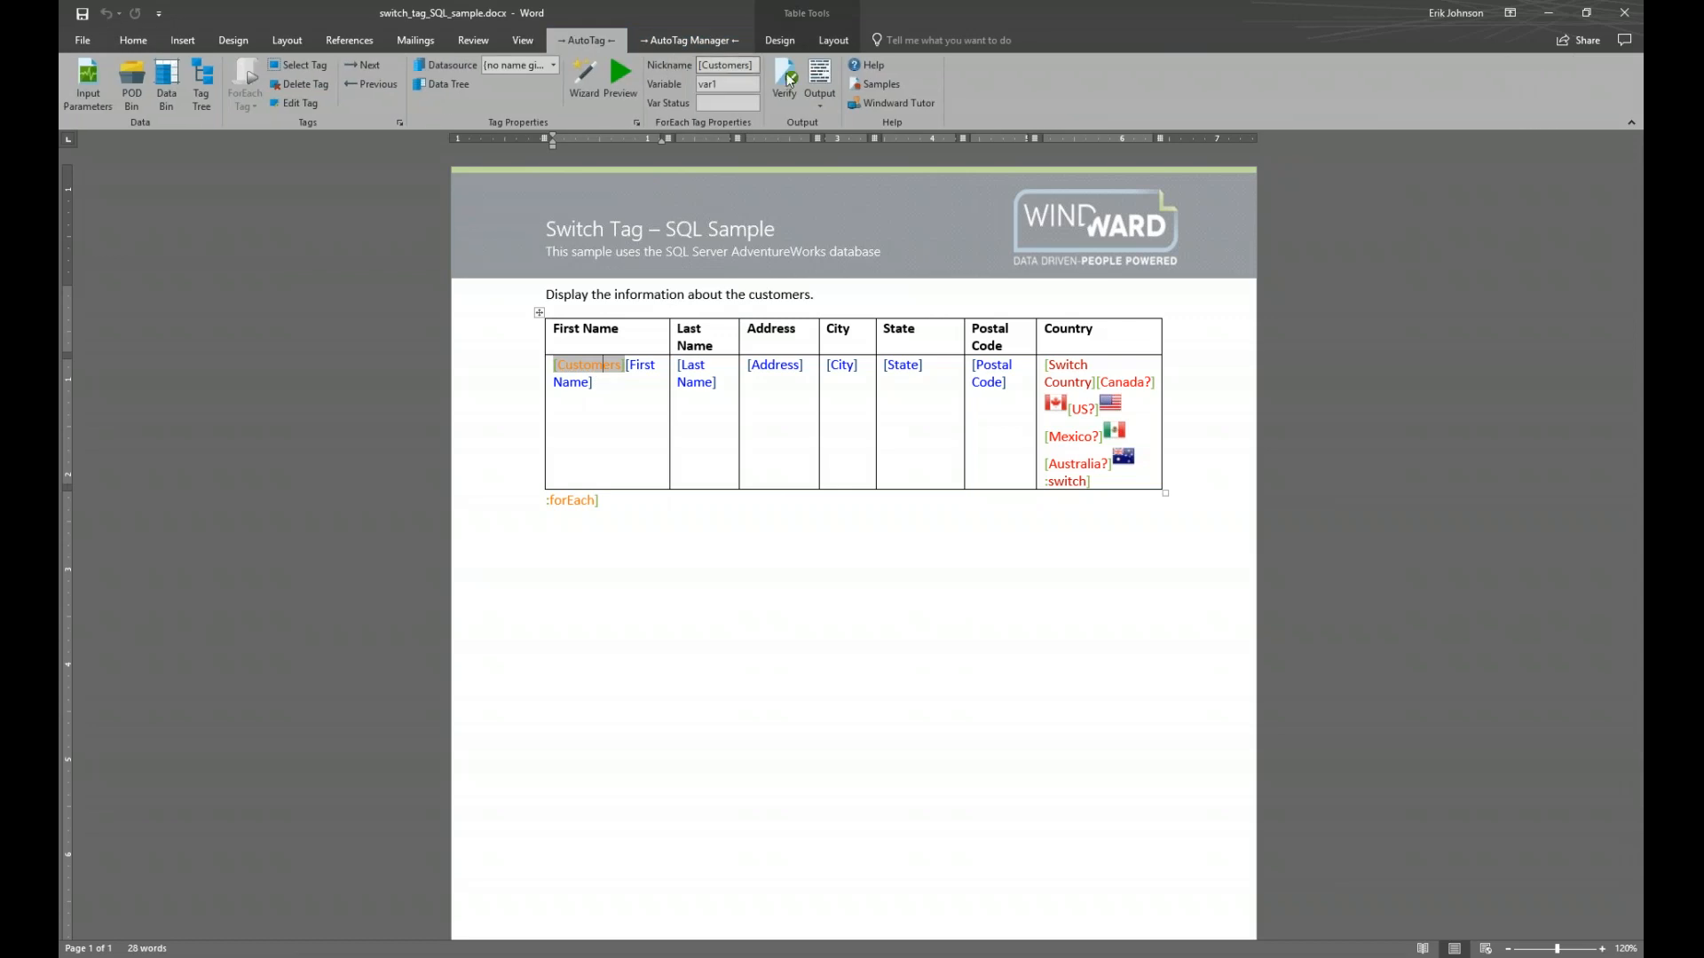
left_click(784, 77)
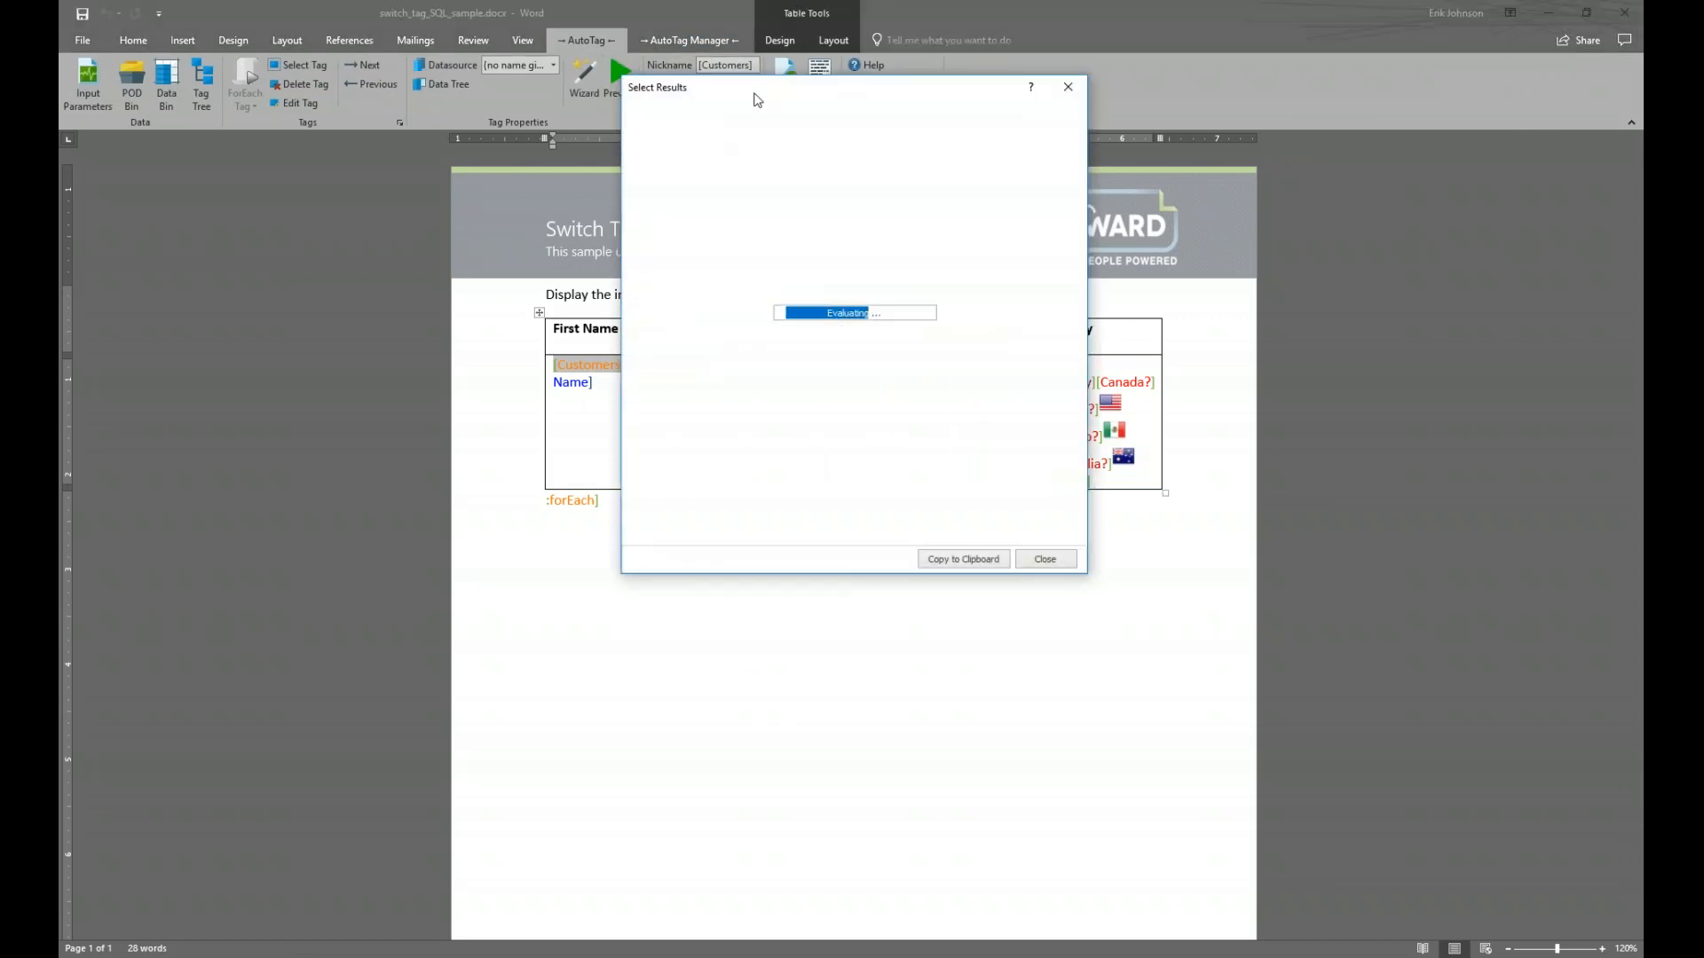
left_click_drag(758, 95, 753, 471)
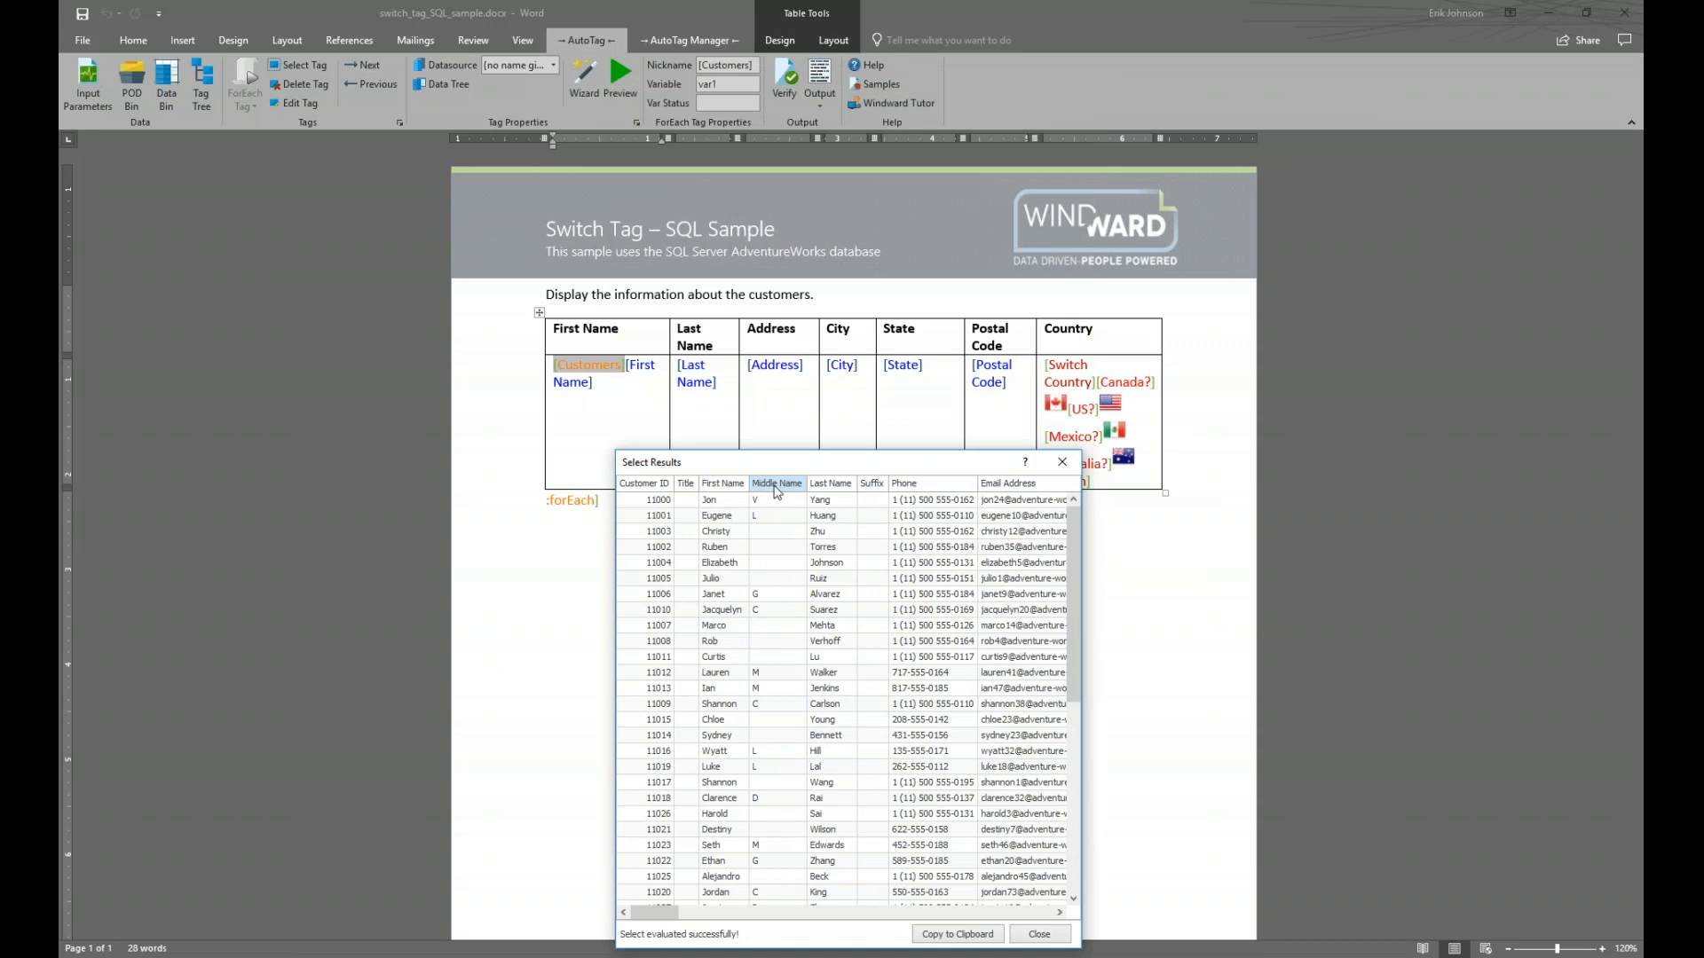
left_click(1063, 463)
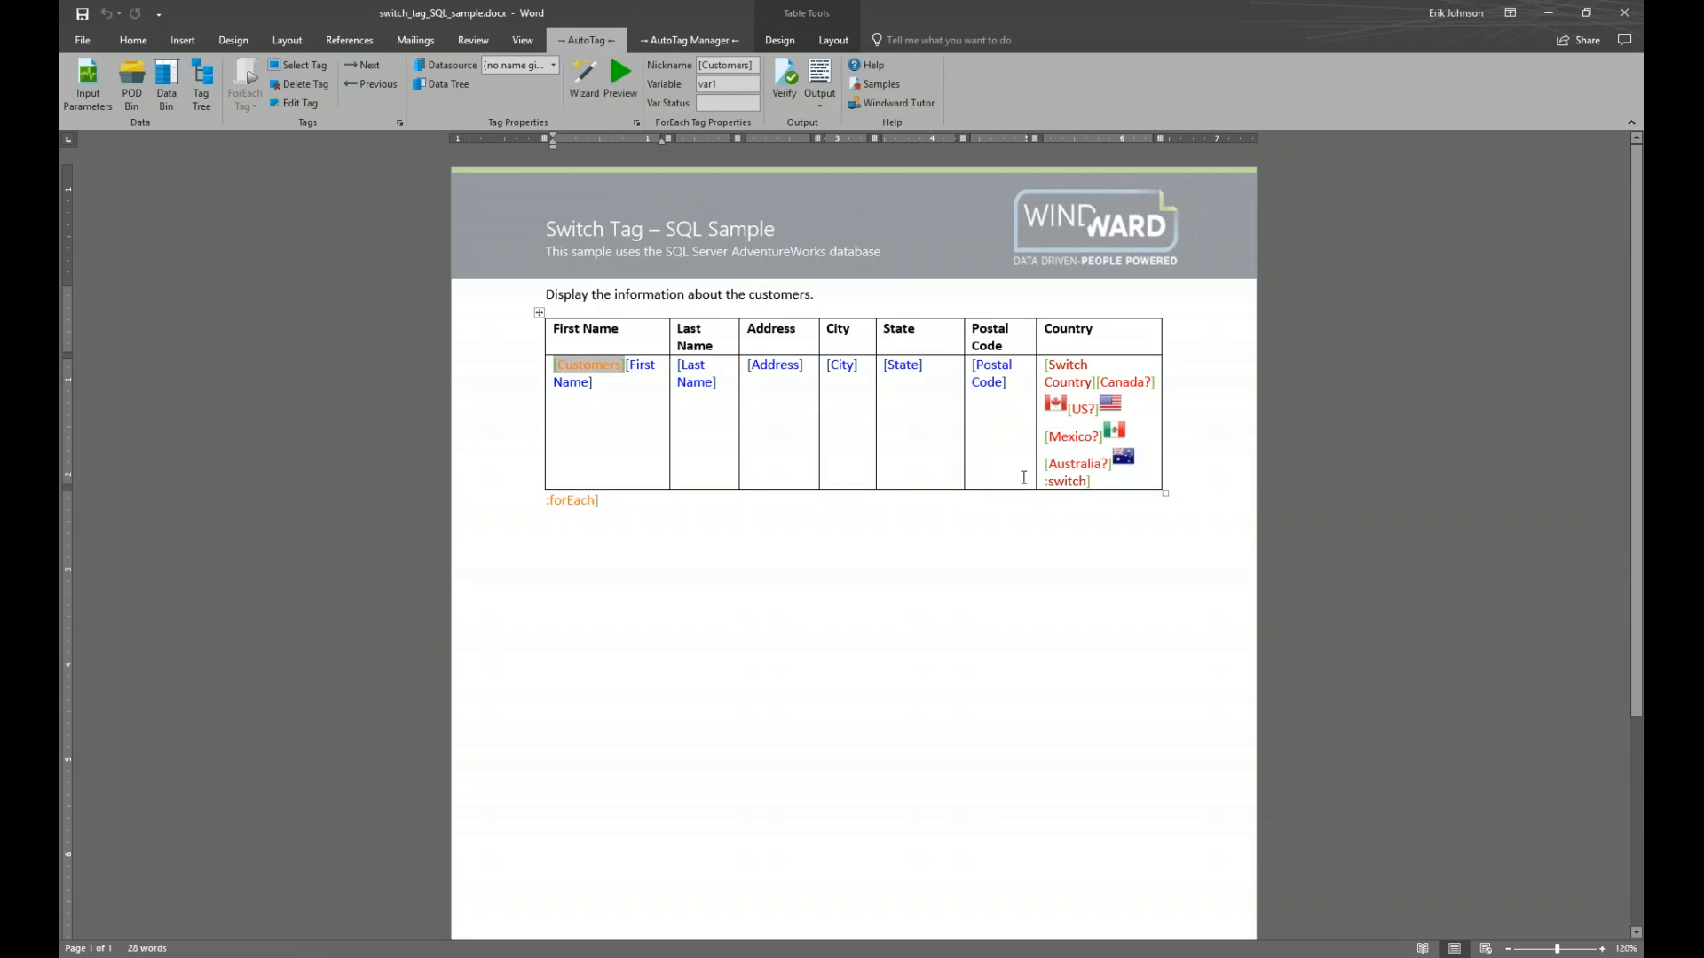
left_click(645, 359)
left_click(694, 373)
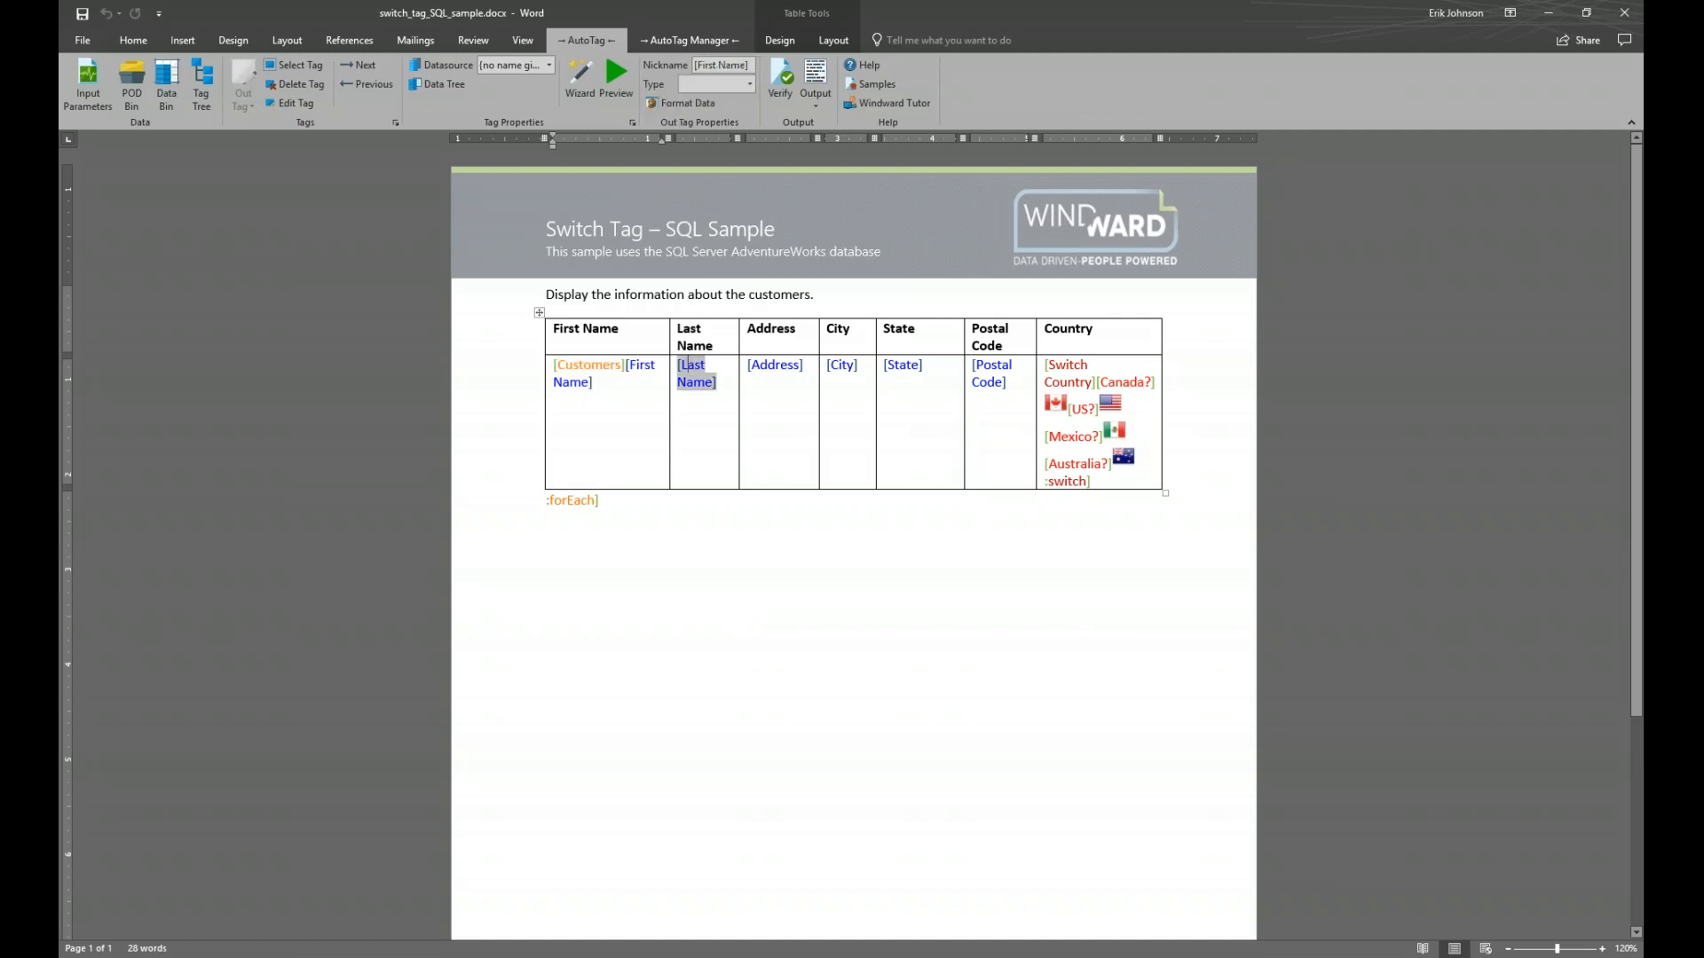
left_click(786, 372)
left_click(845, 367)
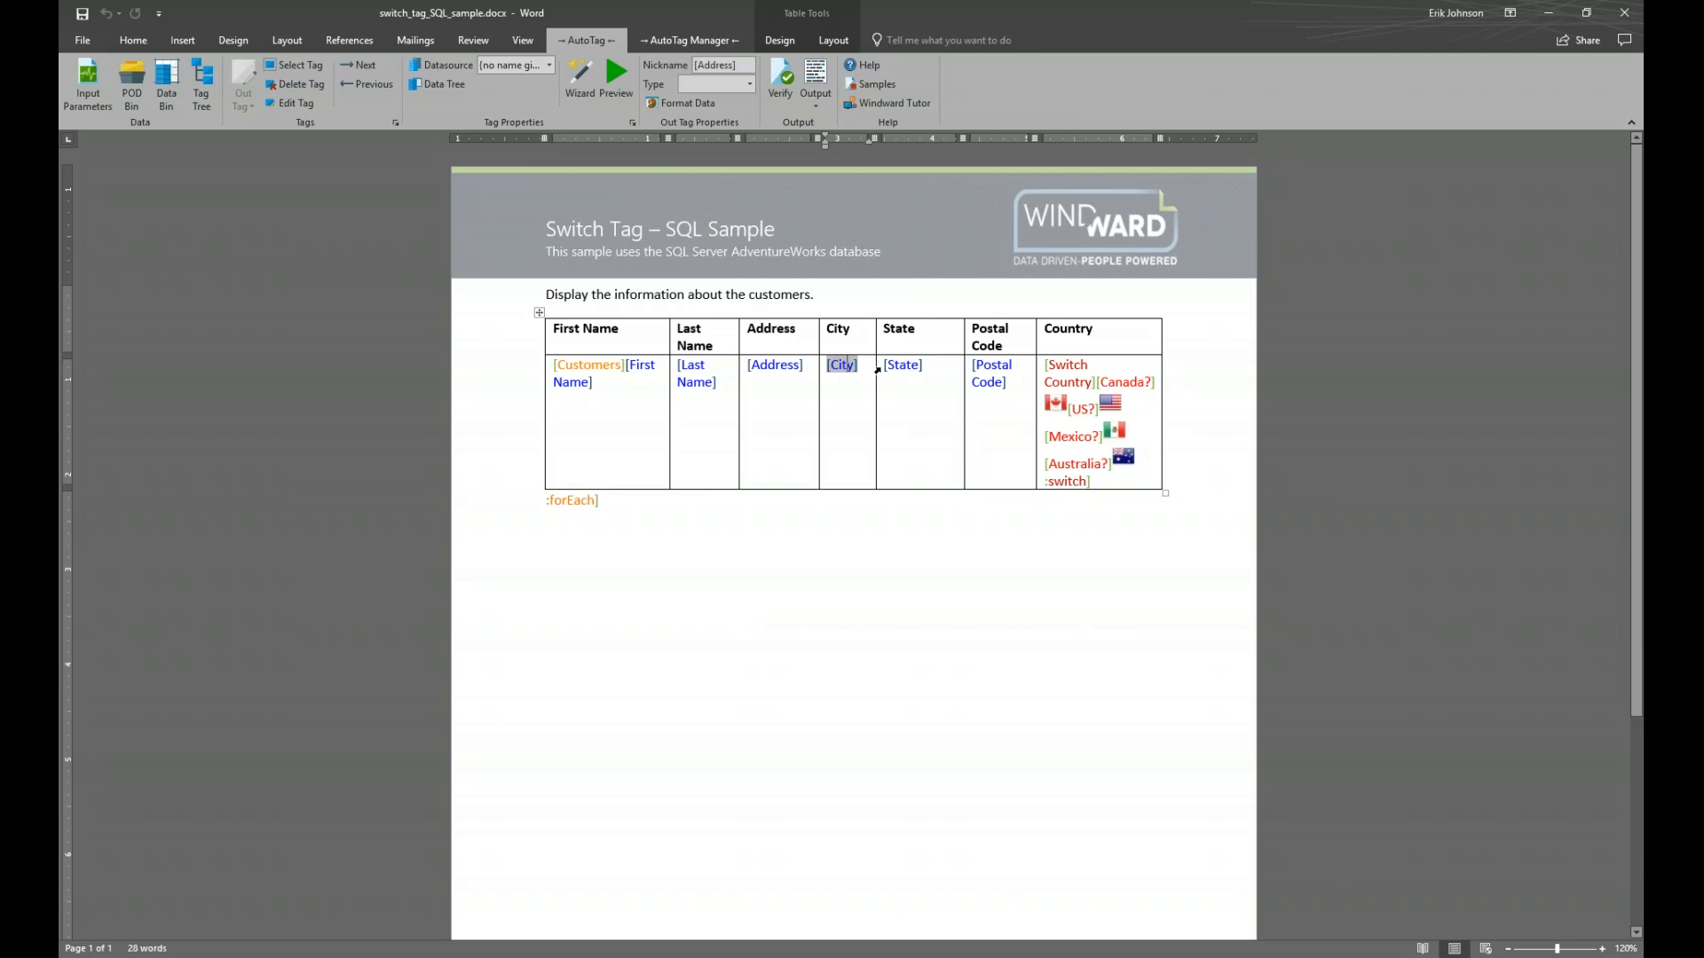
left_click(903, 365)
left_click(994, 373)
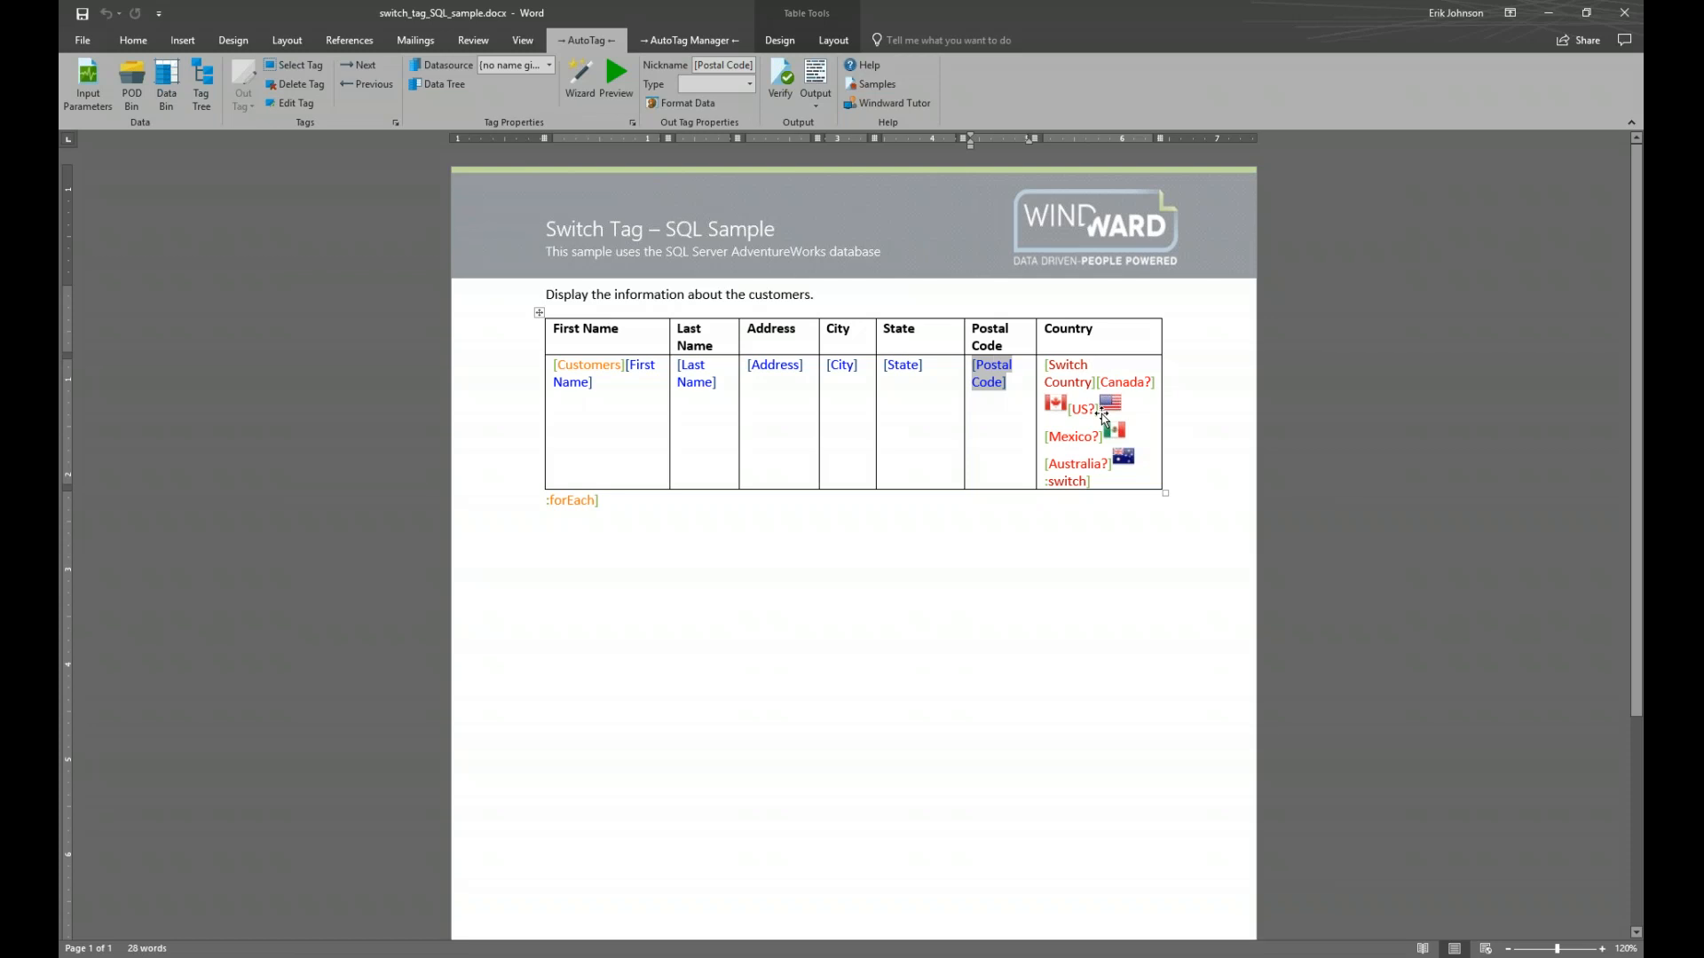
left_click(1071, 365)
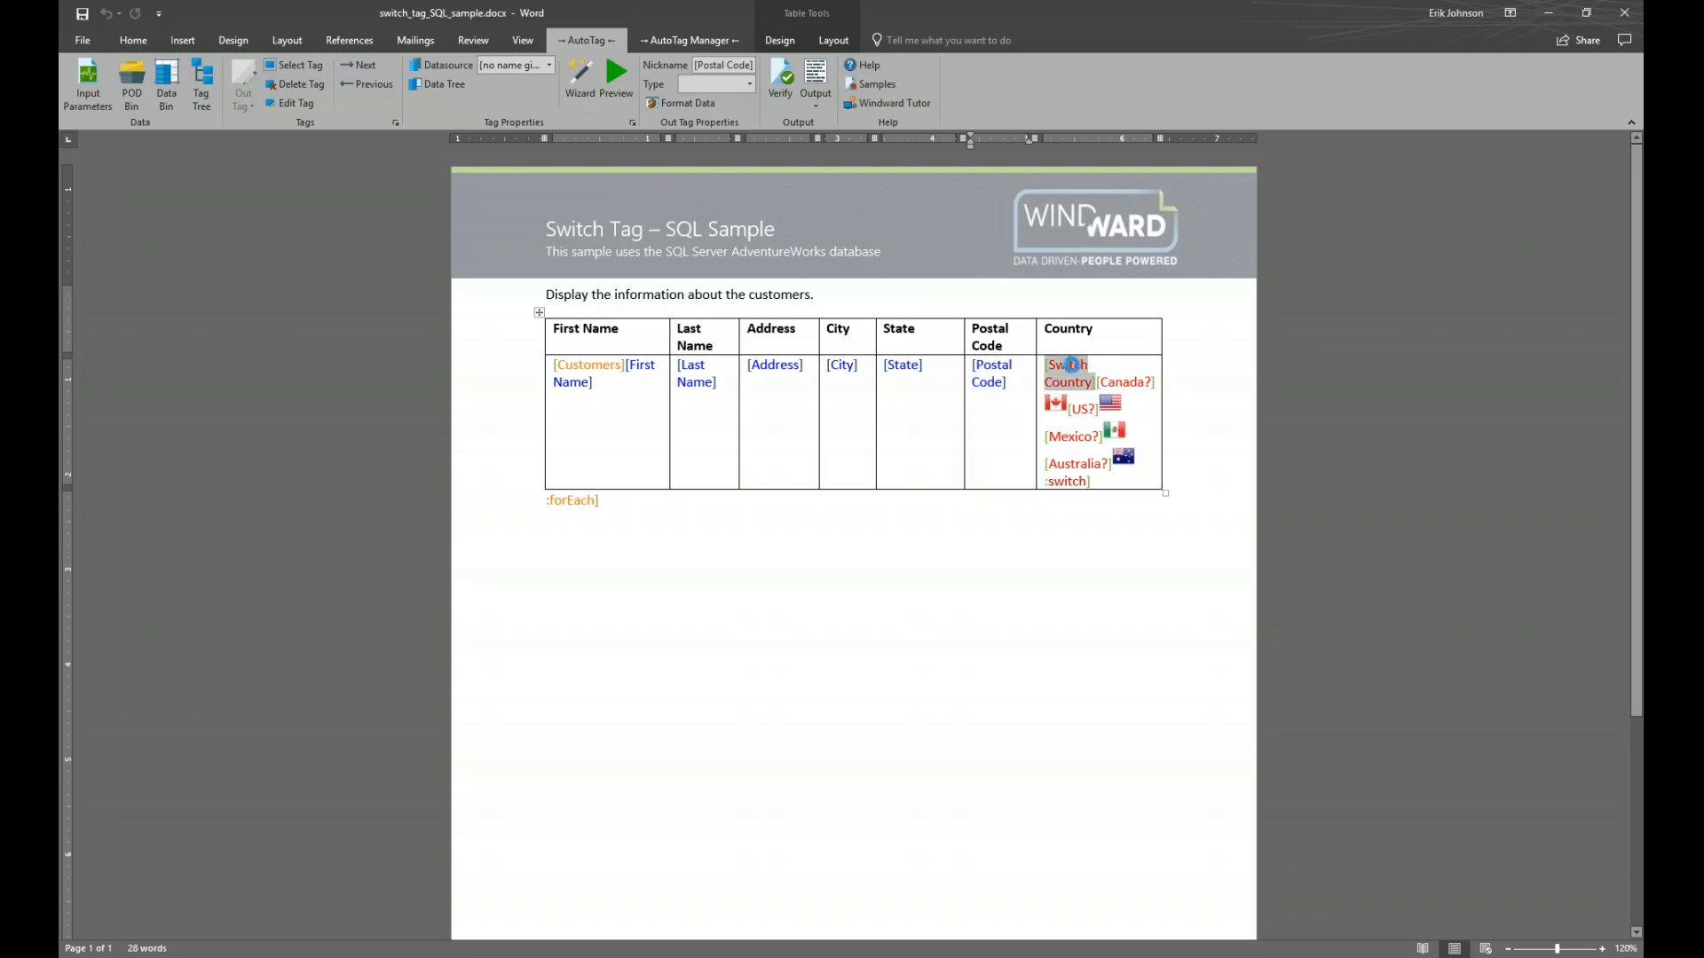
left_click(1074, 482)
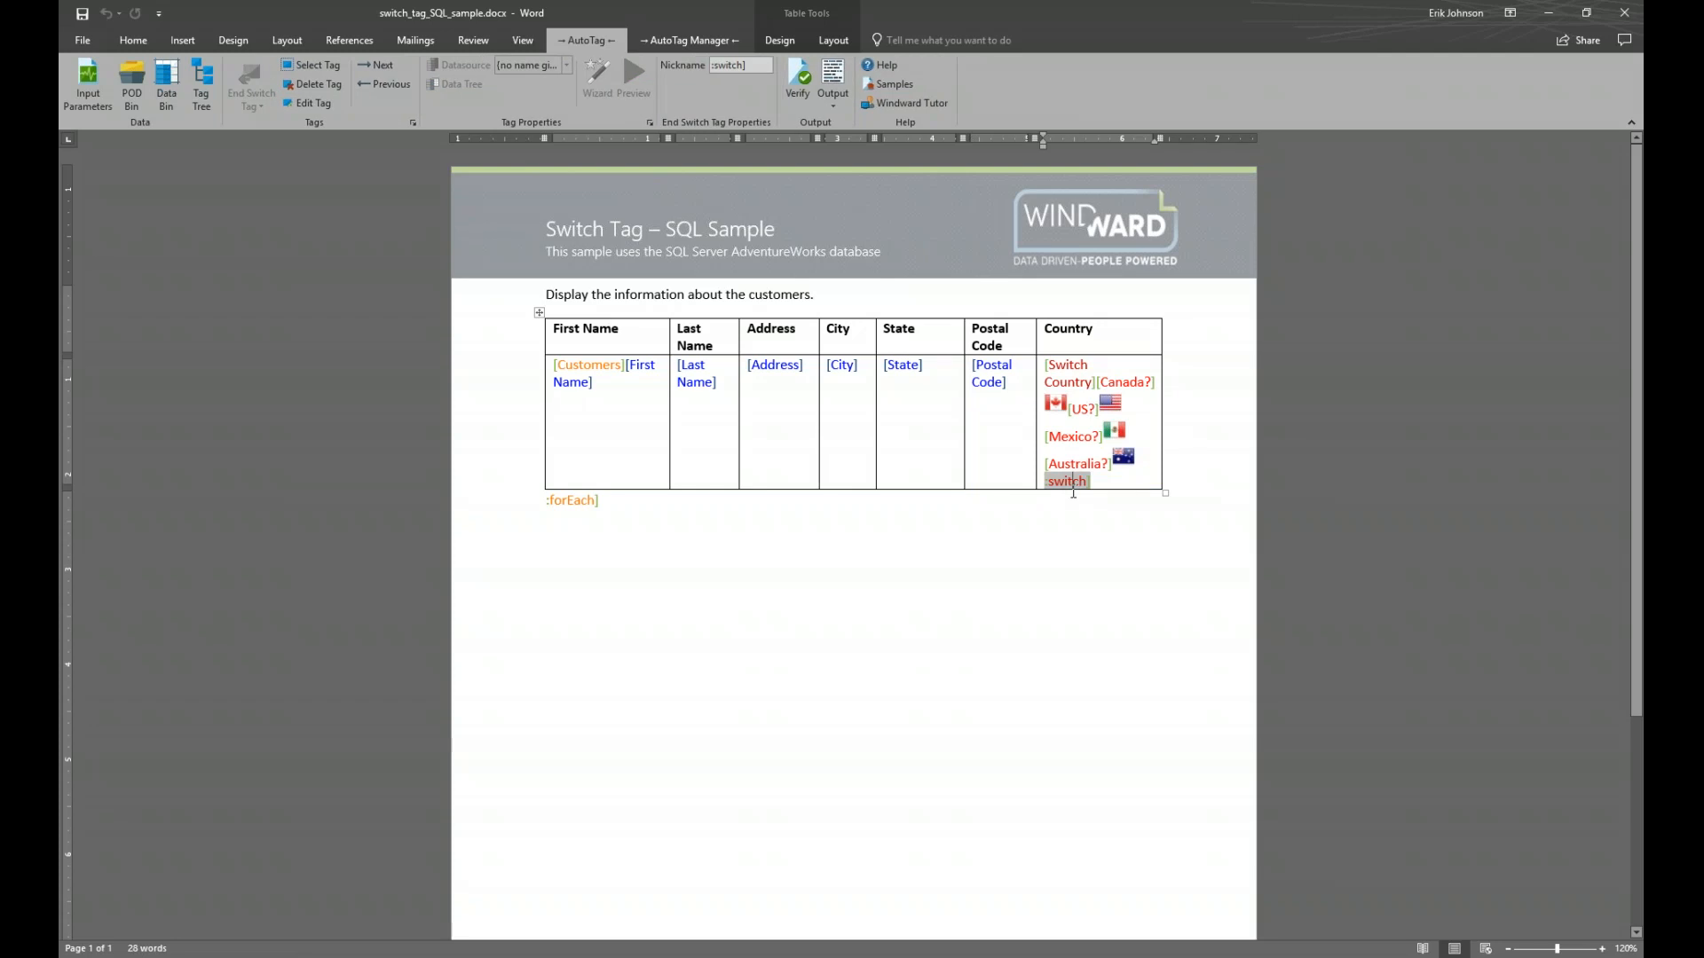
left_click(1131, 385)
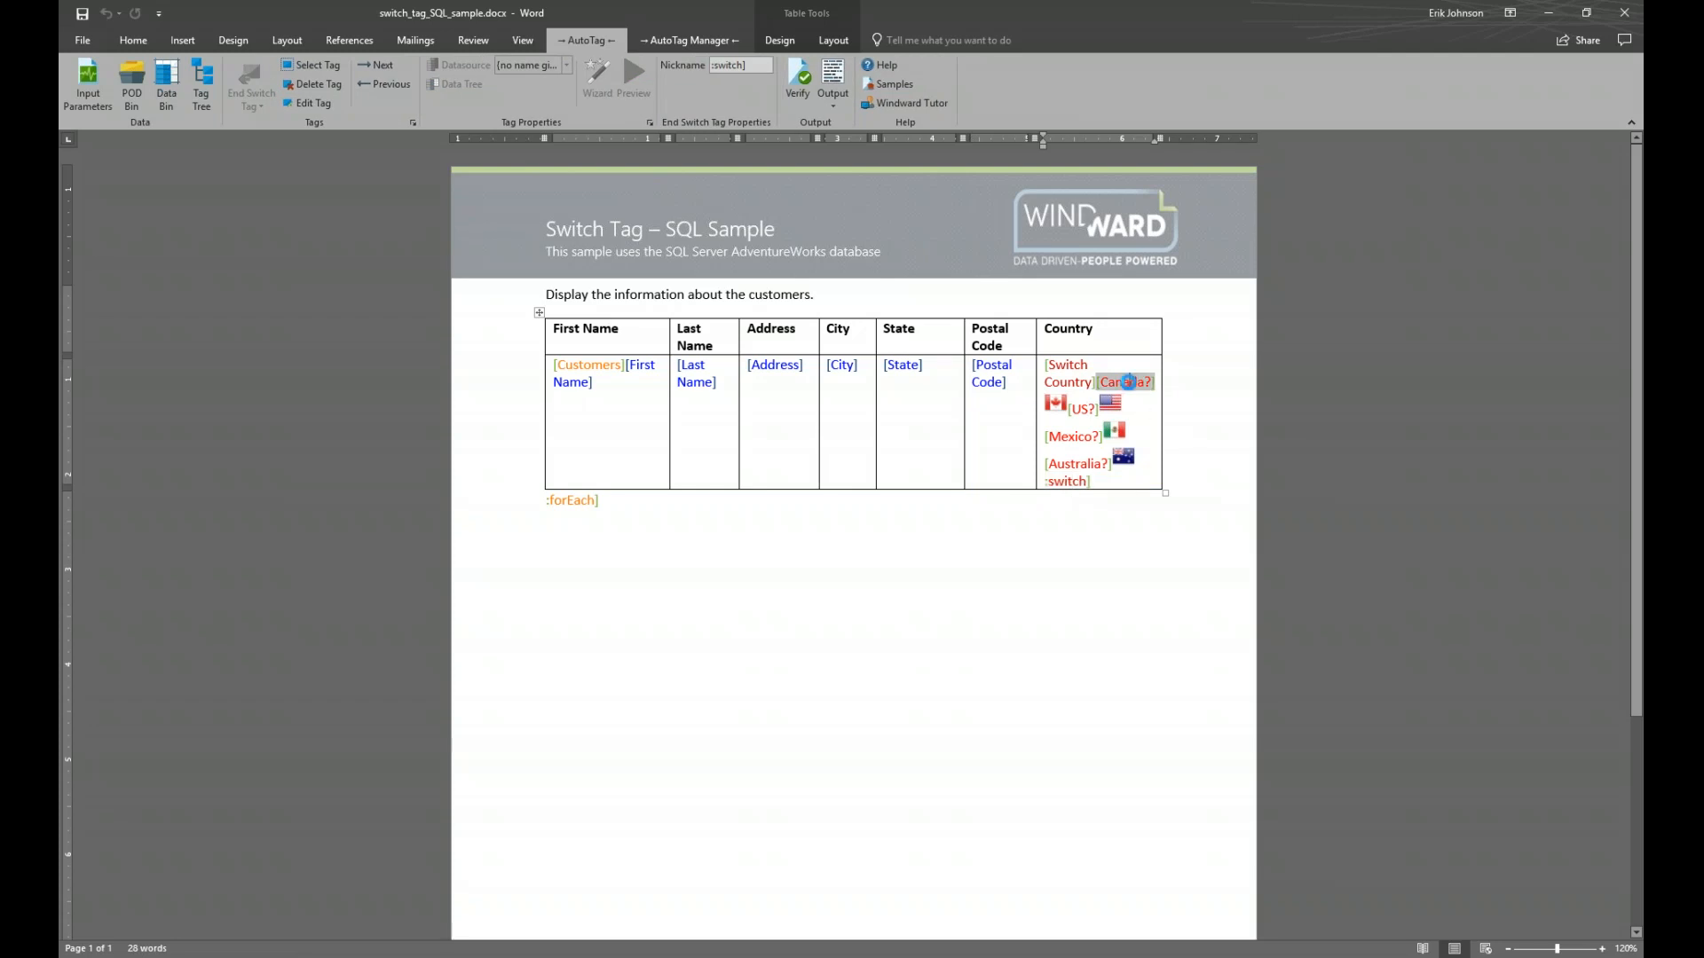
left_click(1081, 408)
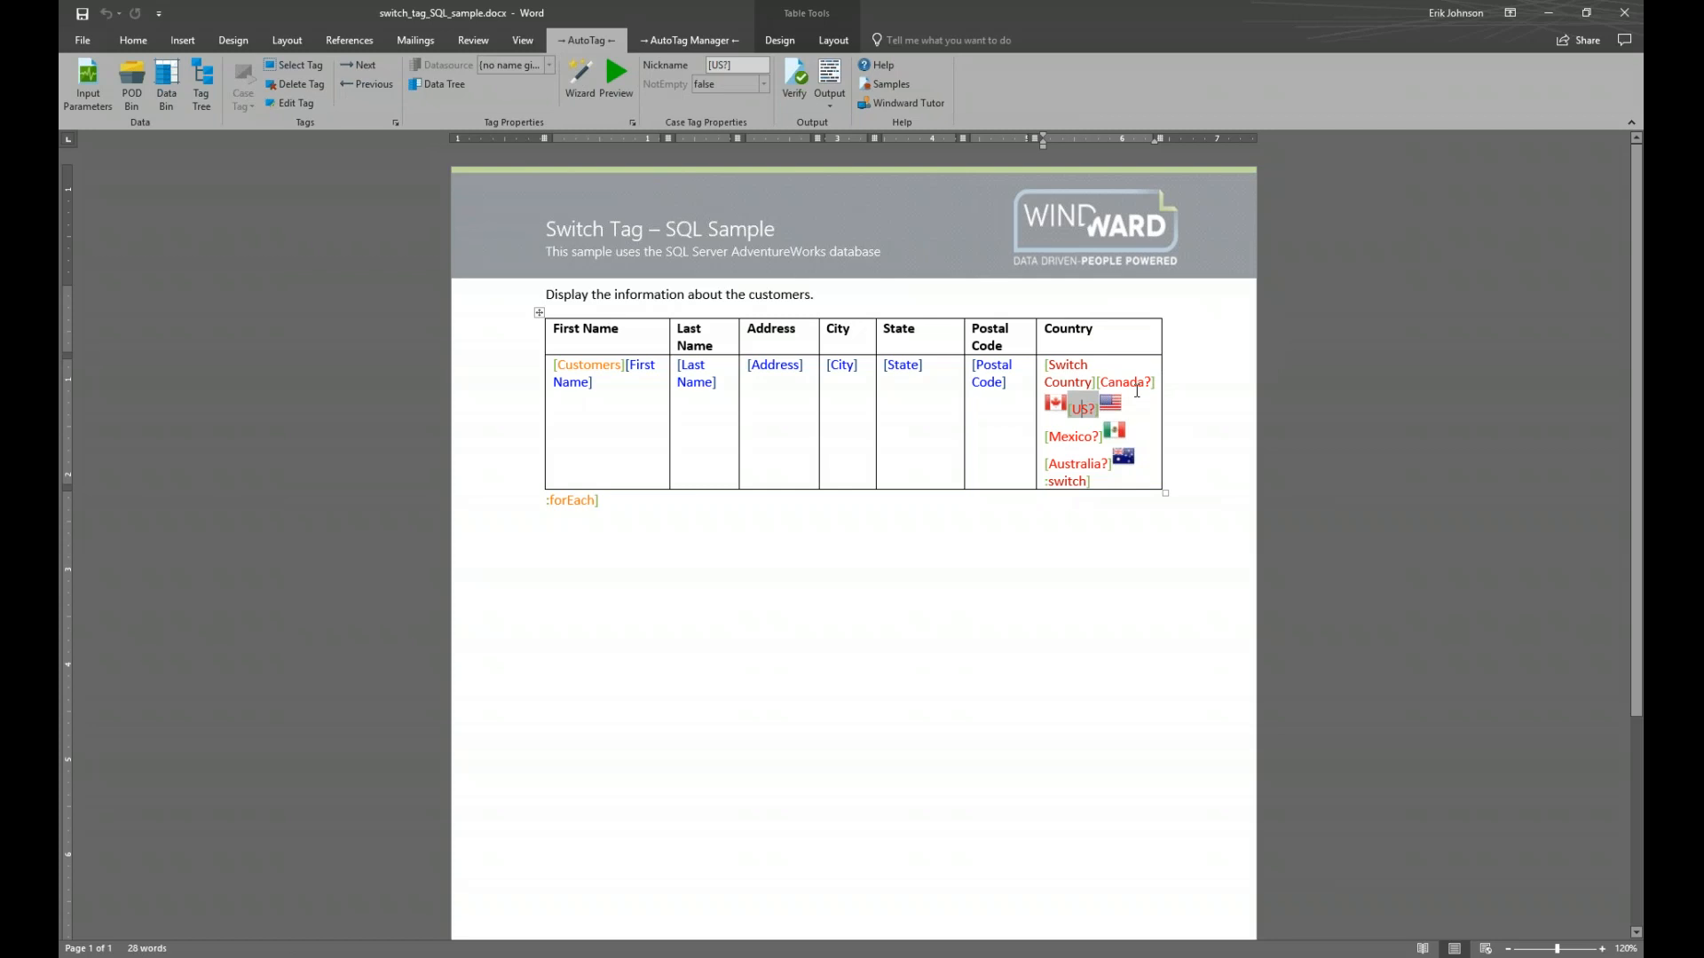
mouse_move(1136, 391)
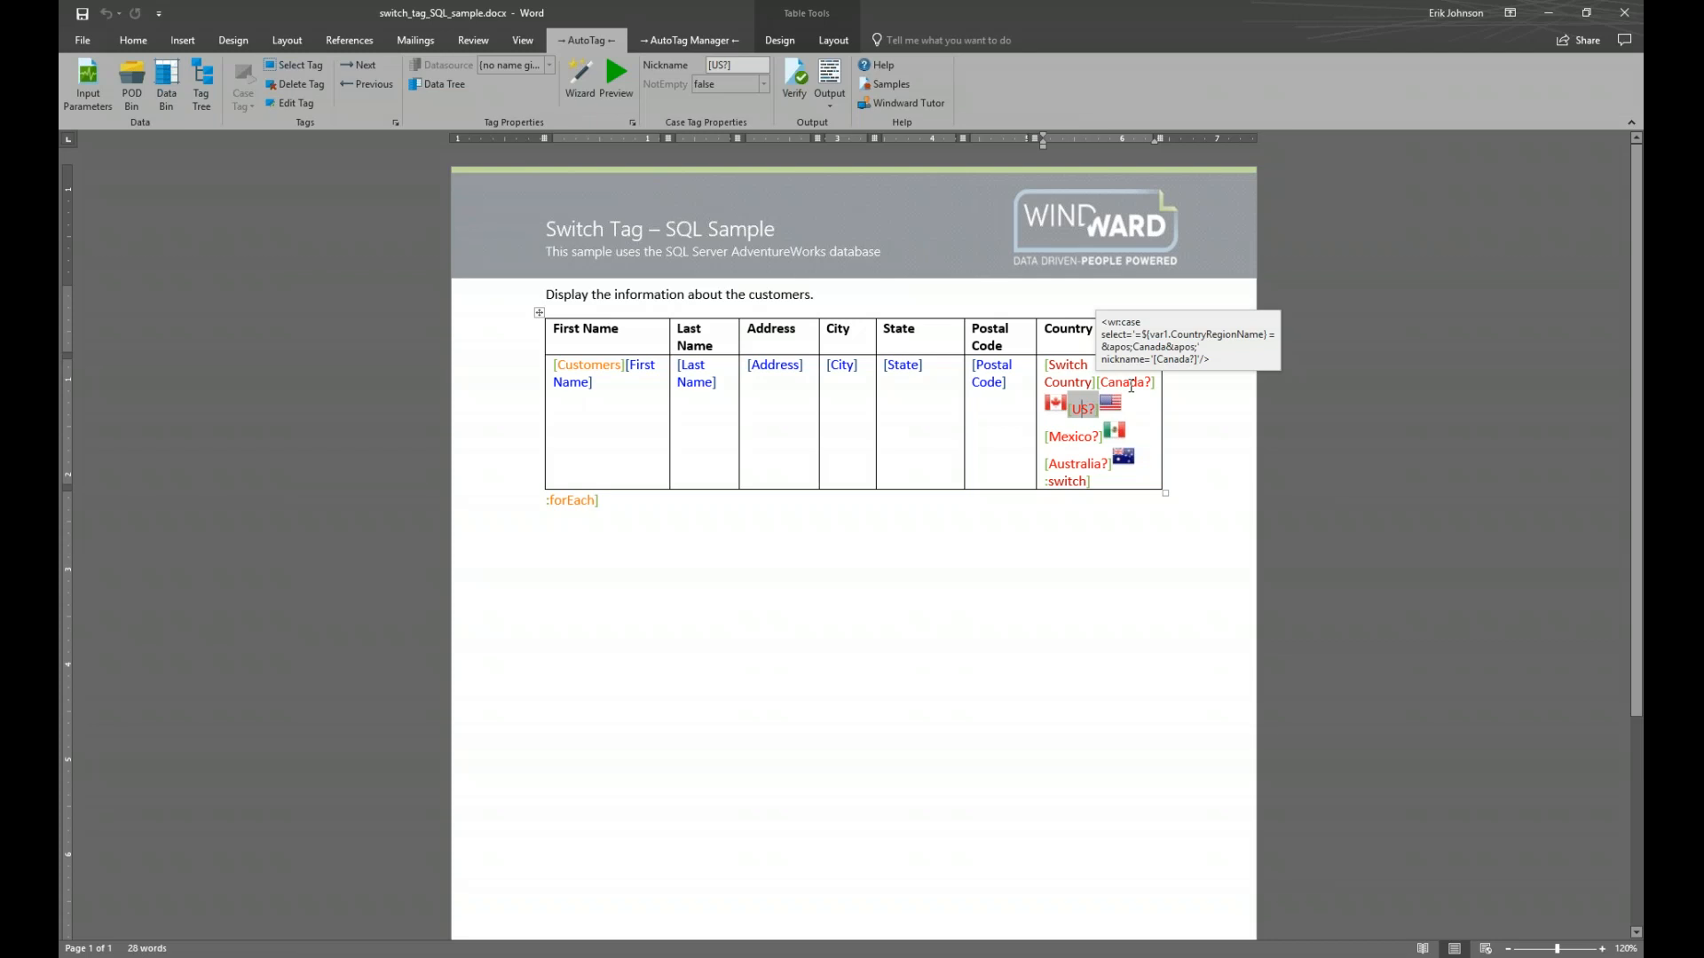
left_click(1131, 387)
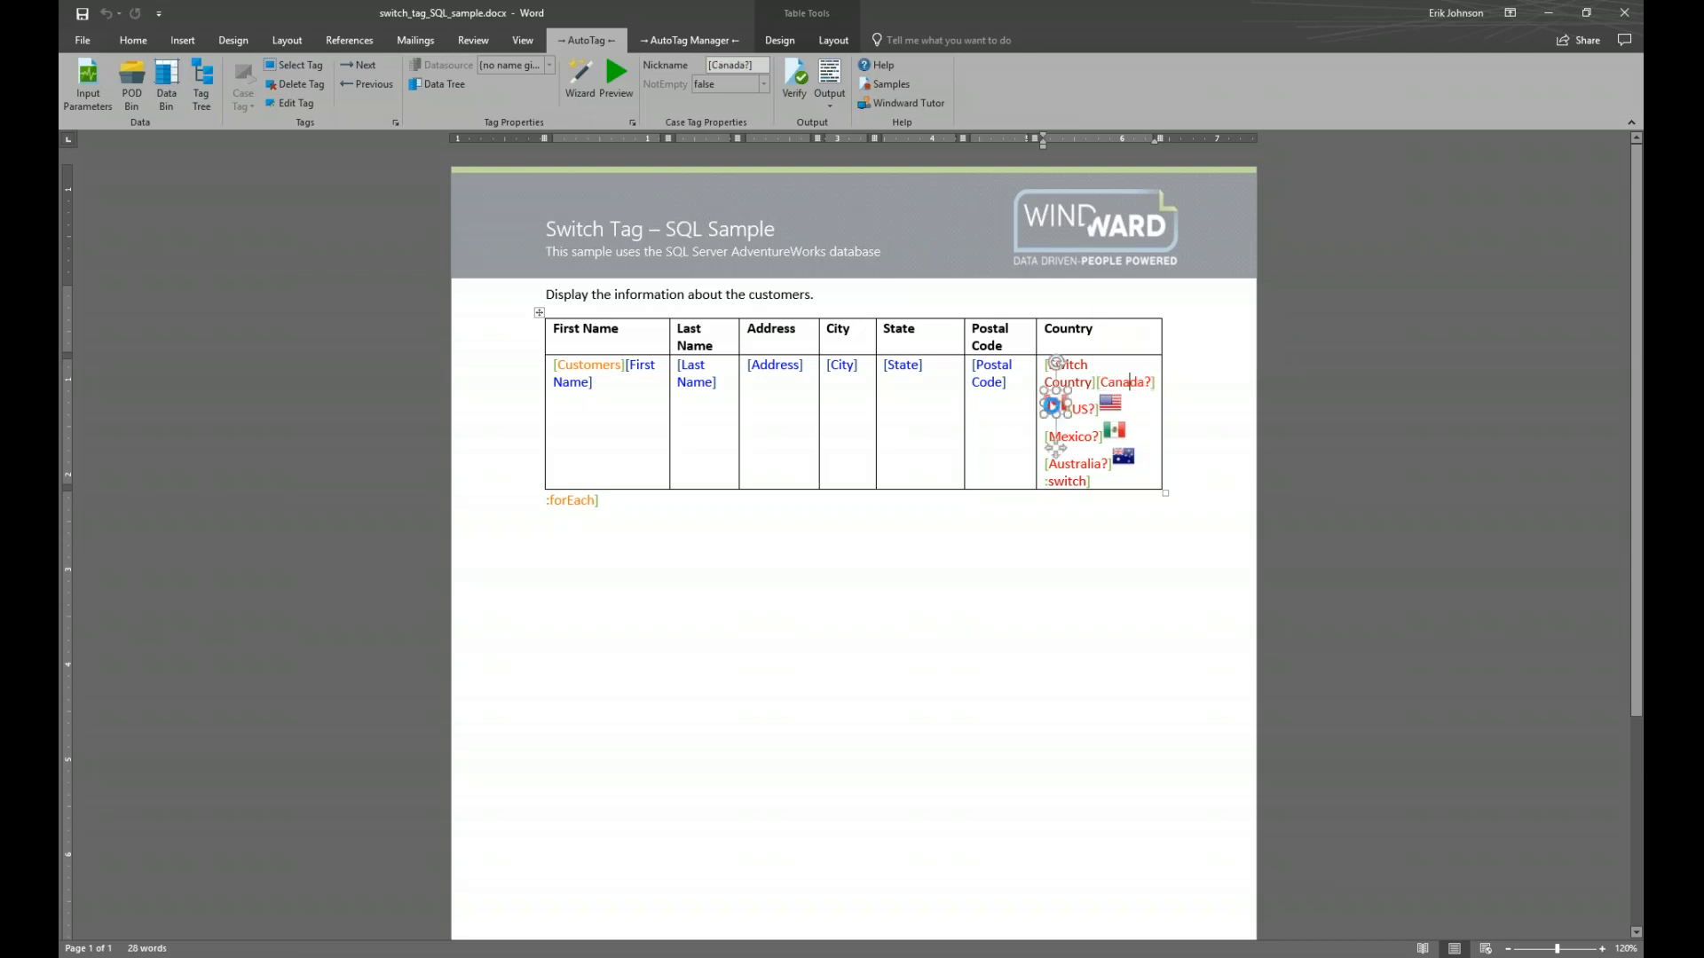
left_click(1250, 433)
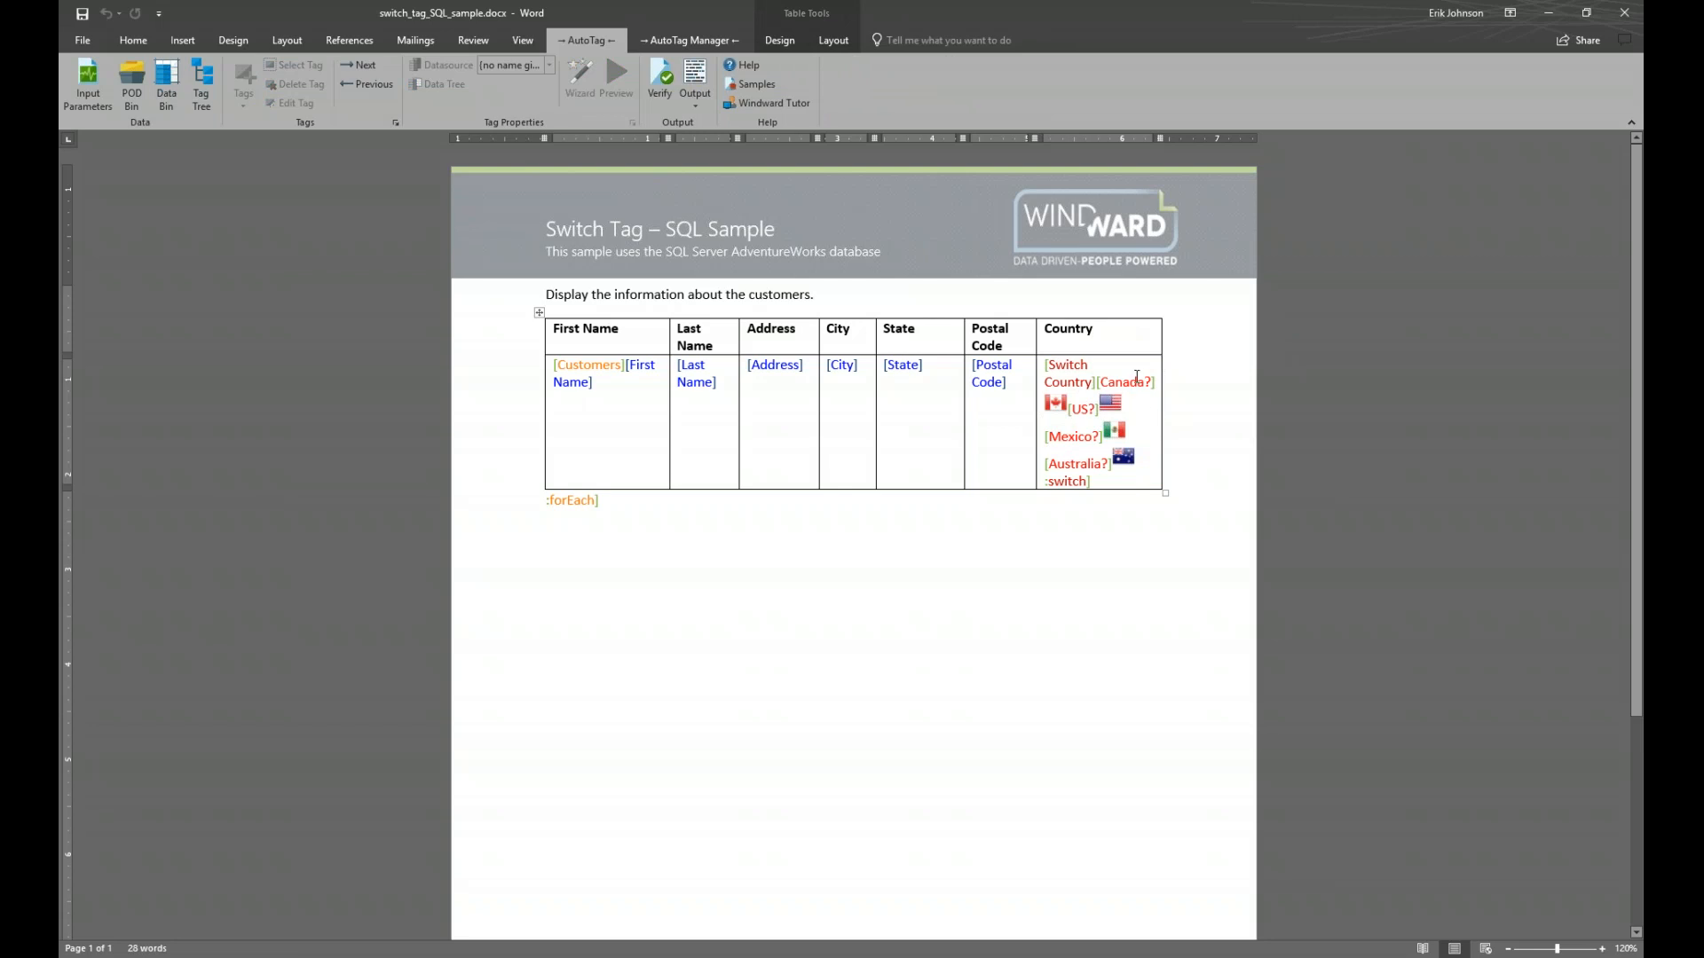
mouse_move(1133, 381)
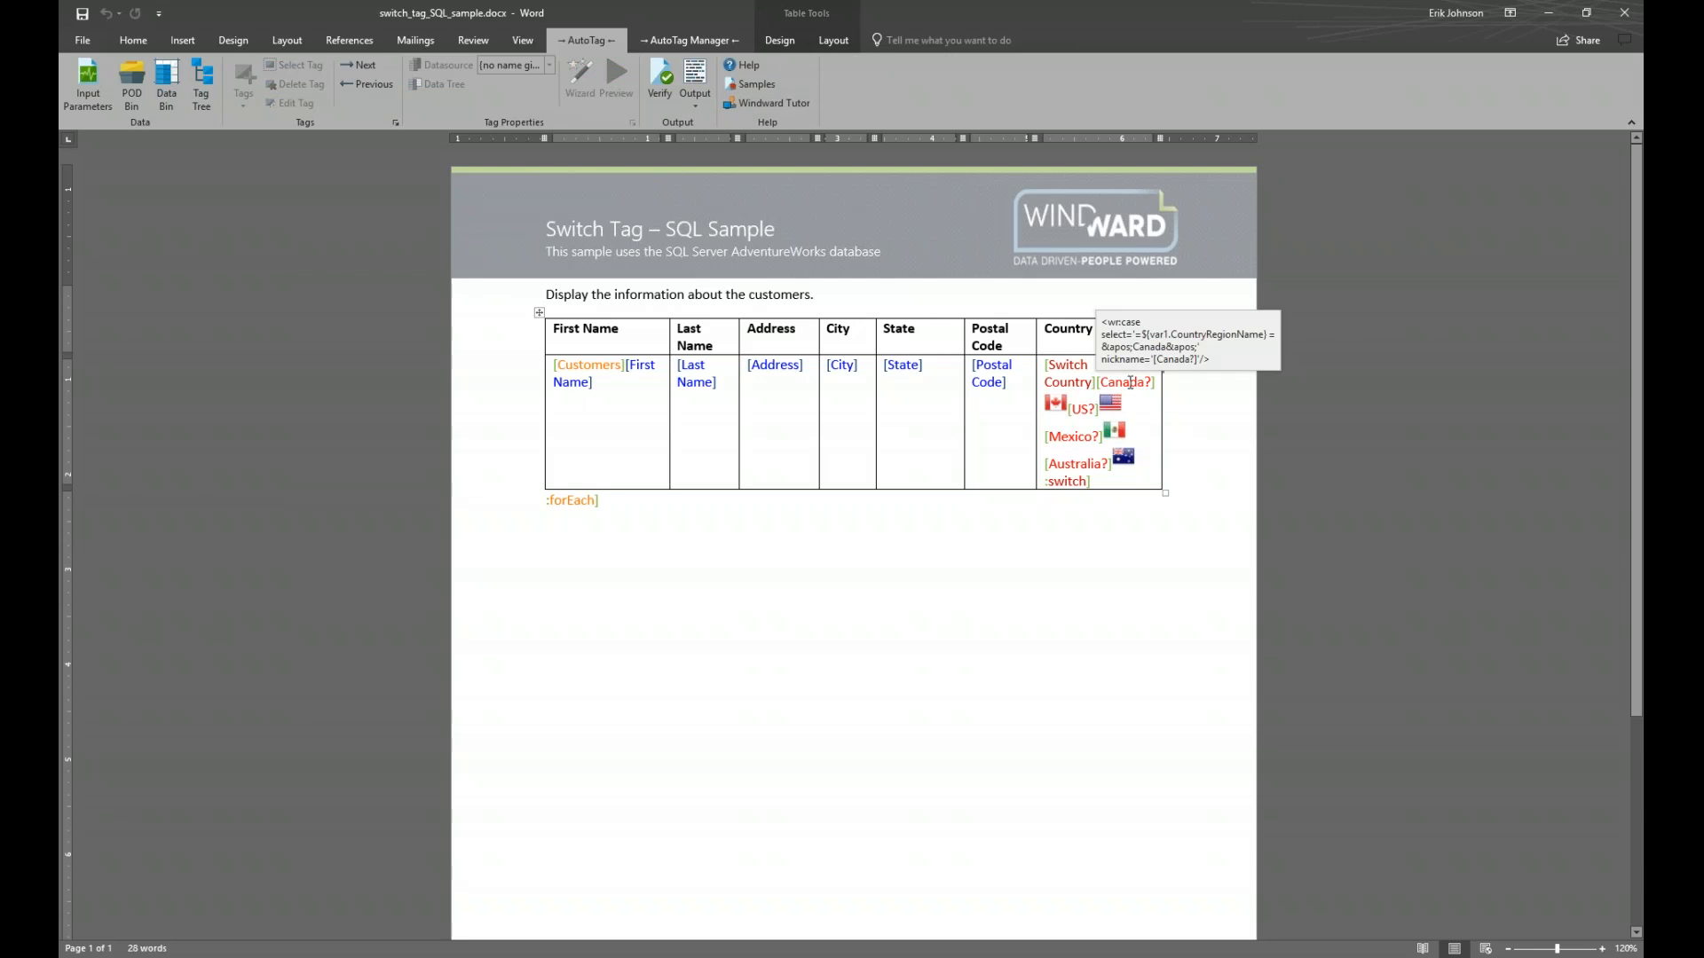
left_click(1130, 382)
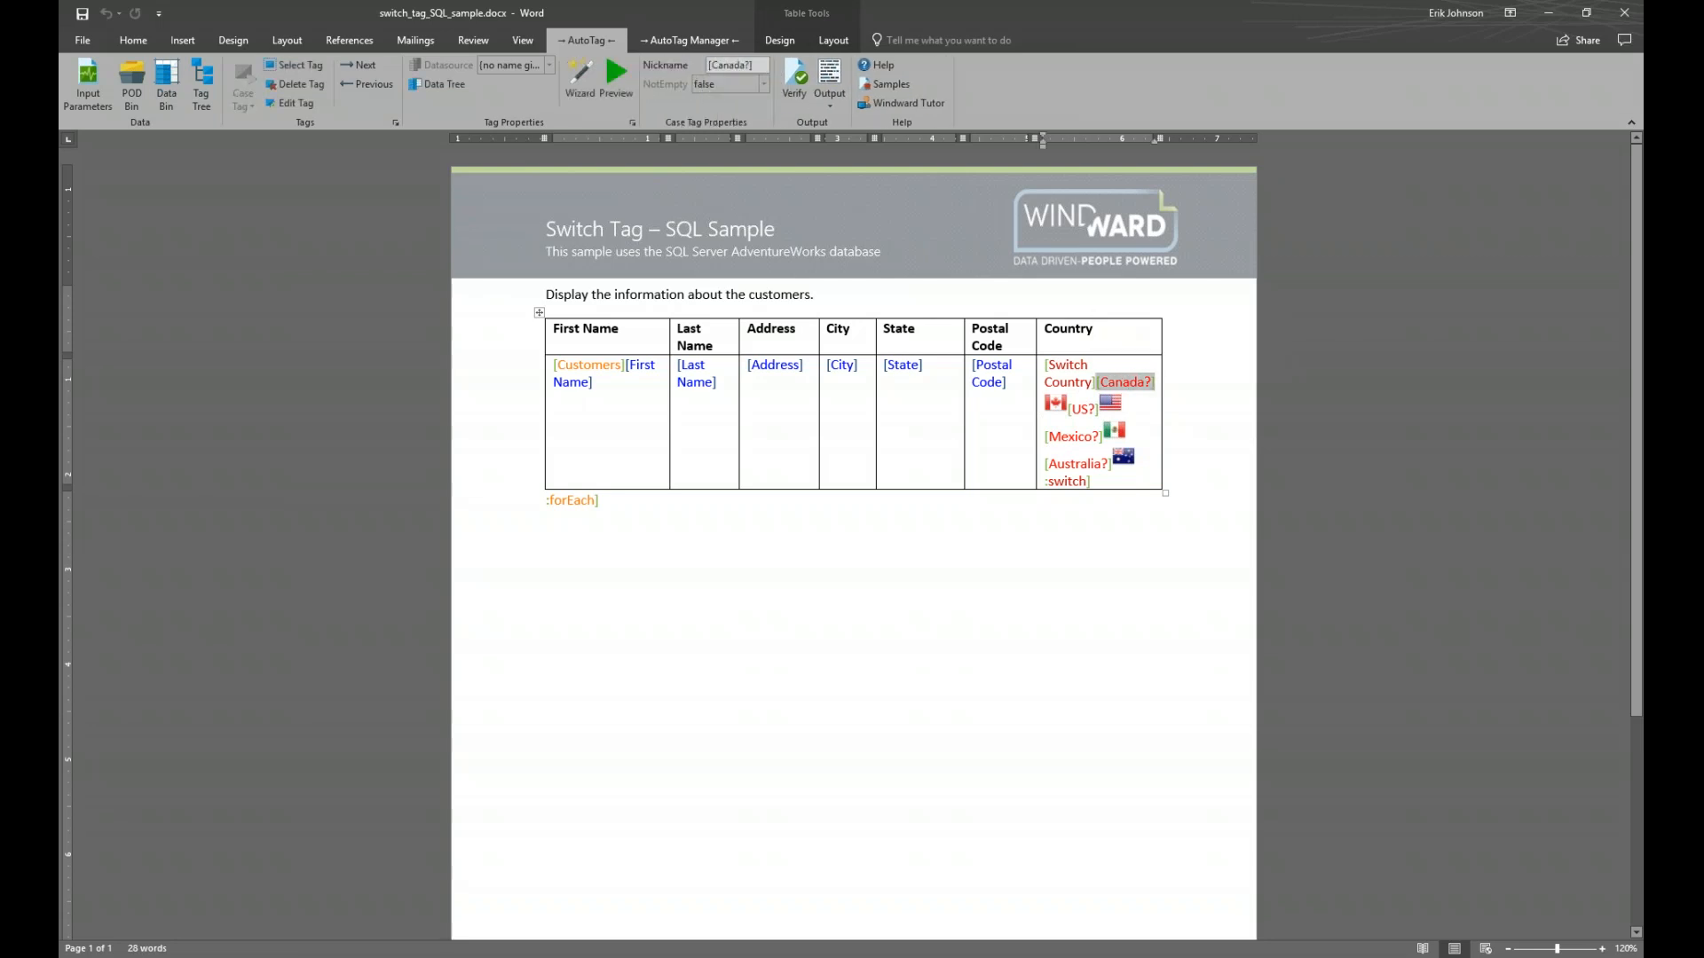
double_click(1130, 382)
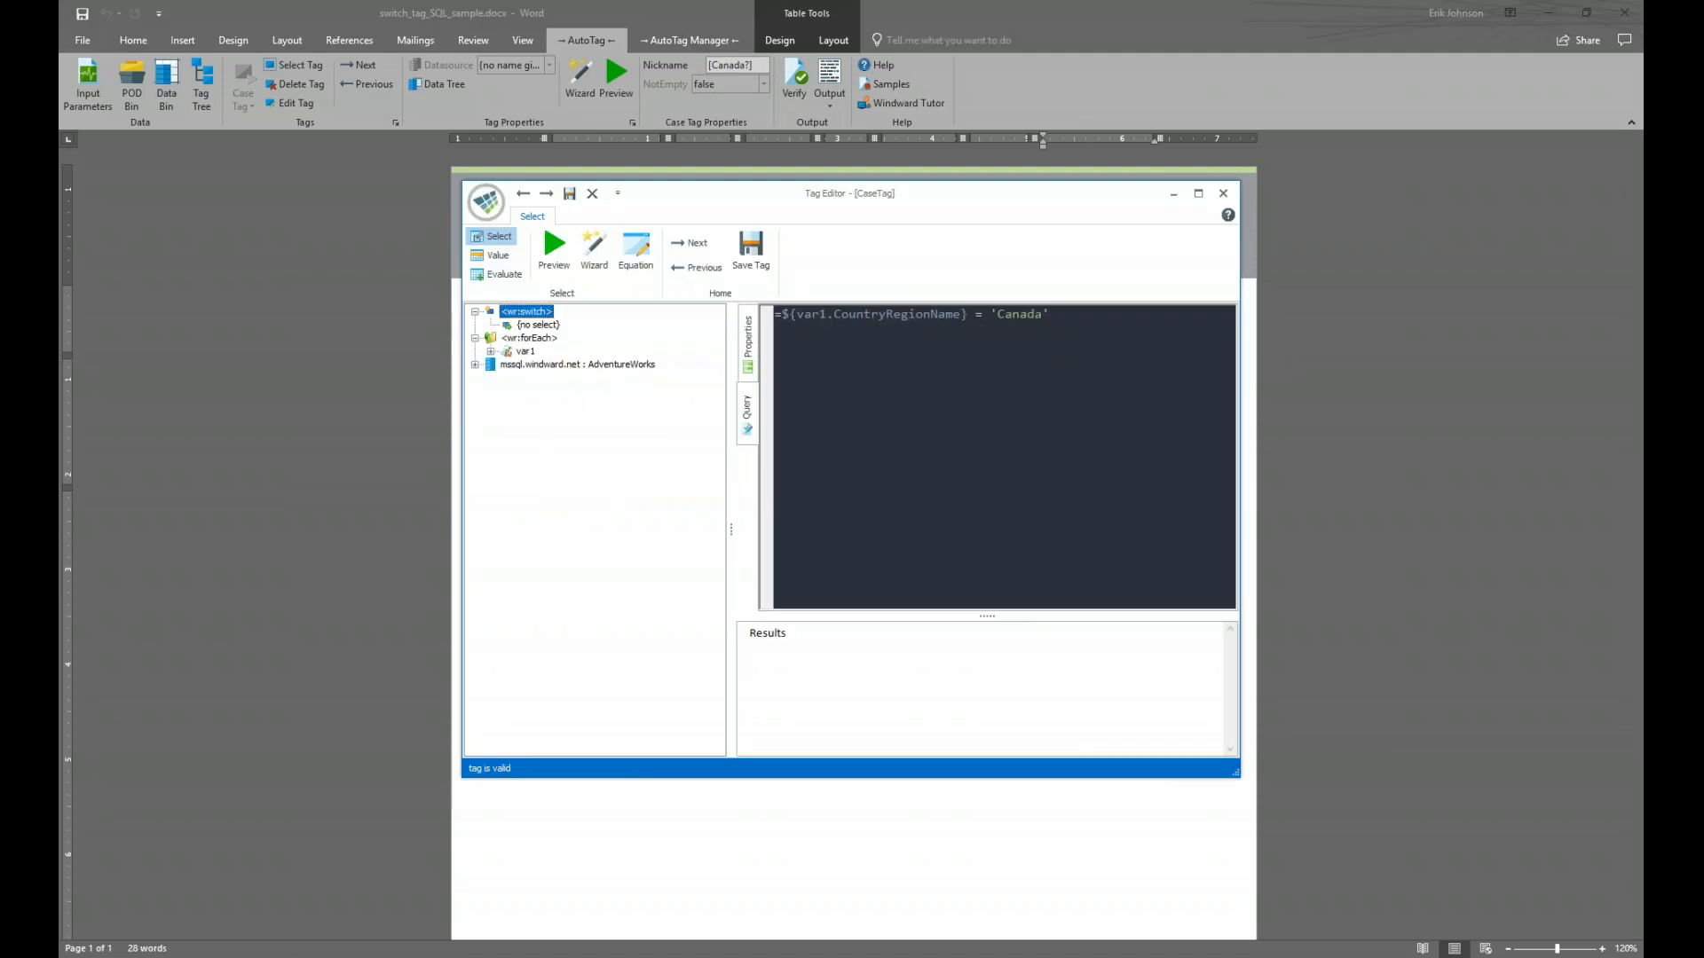
left_click_drag(1042, 199, 1215, 424)
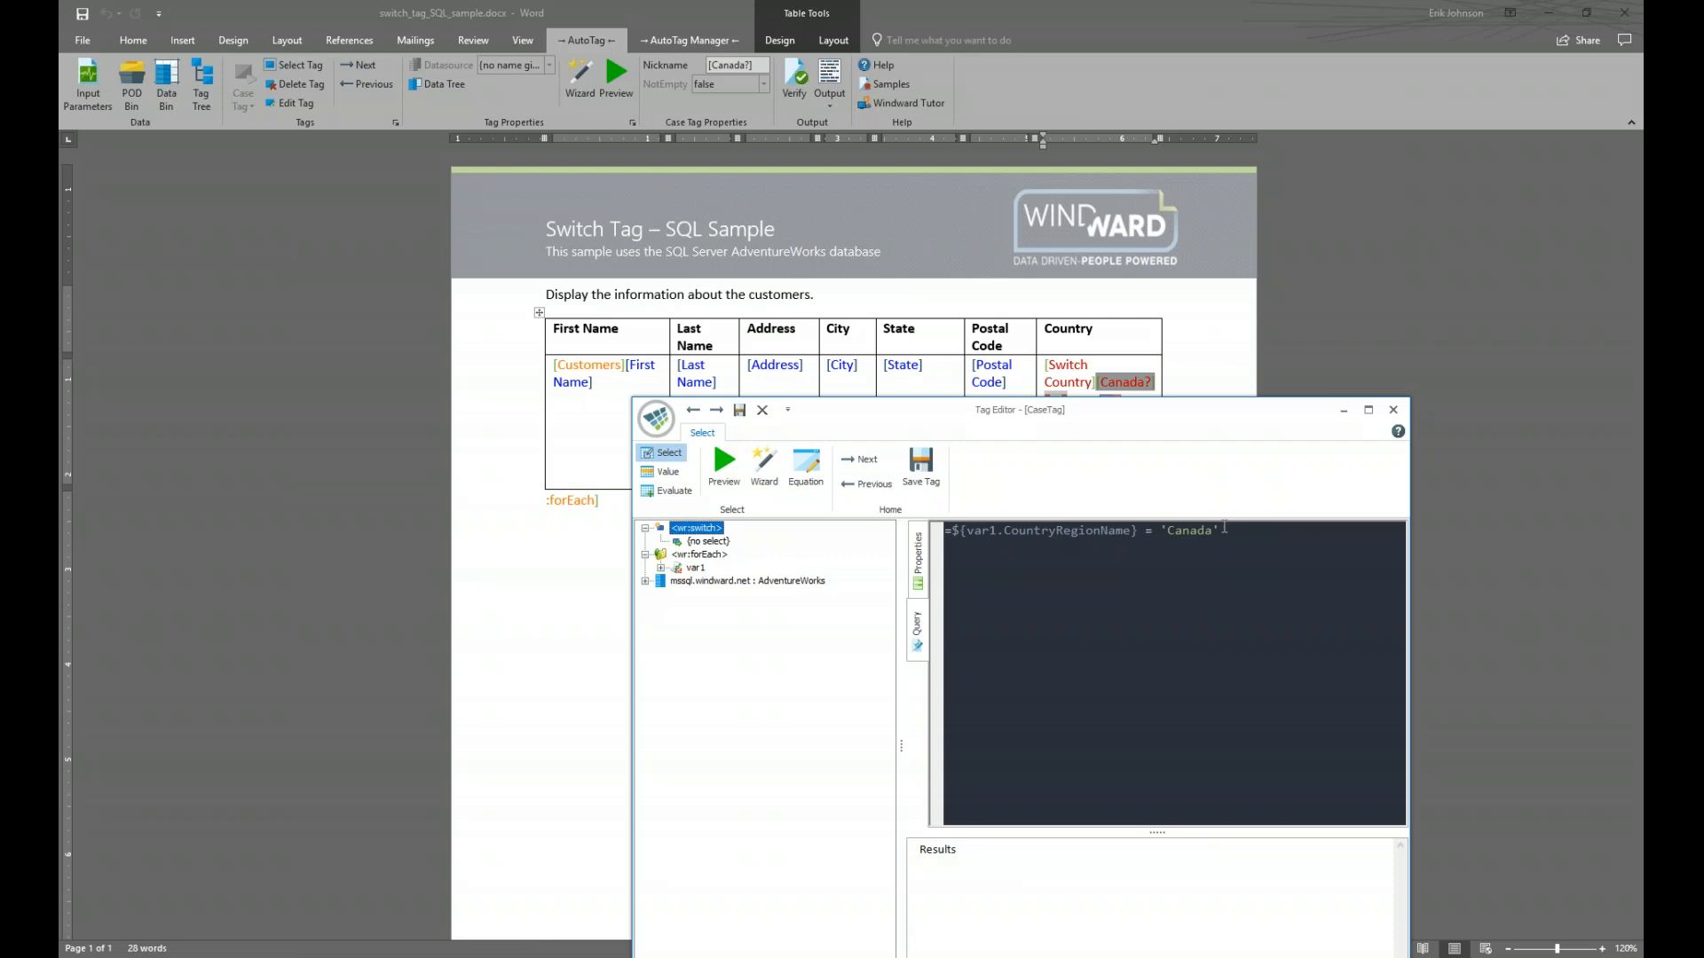
left_click(1393, 409)
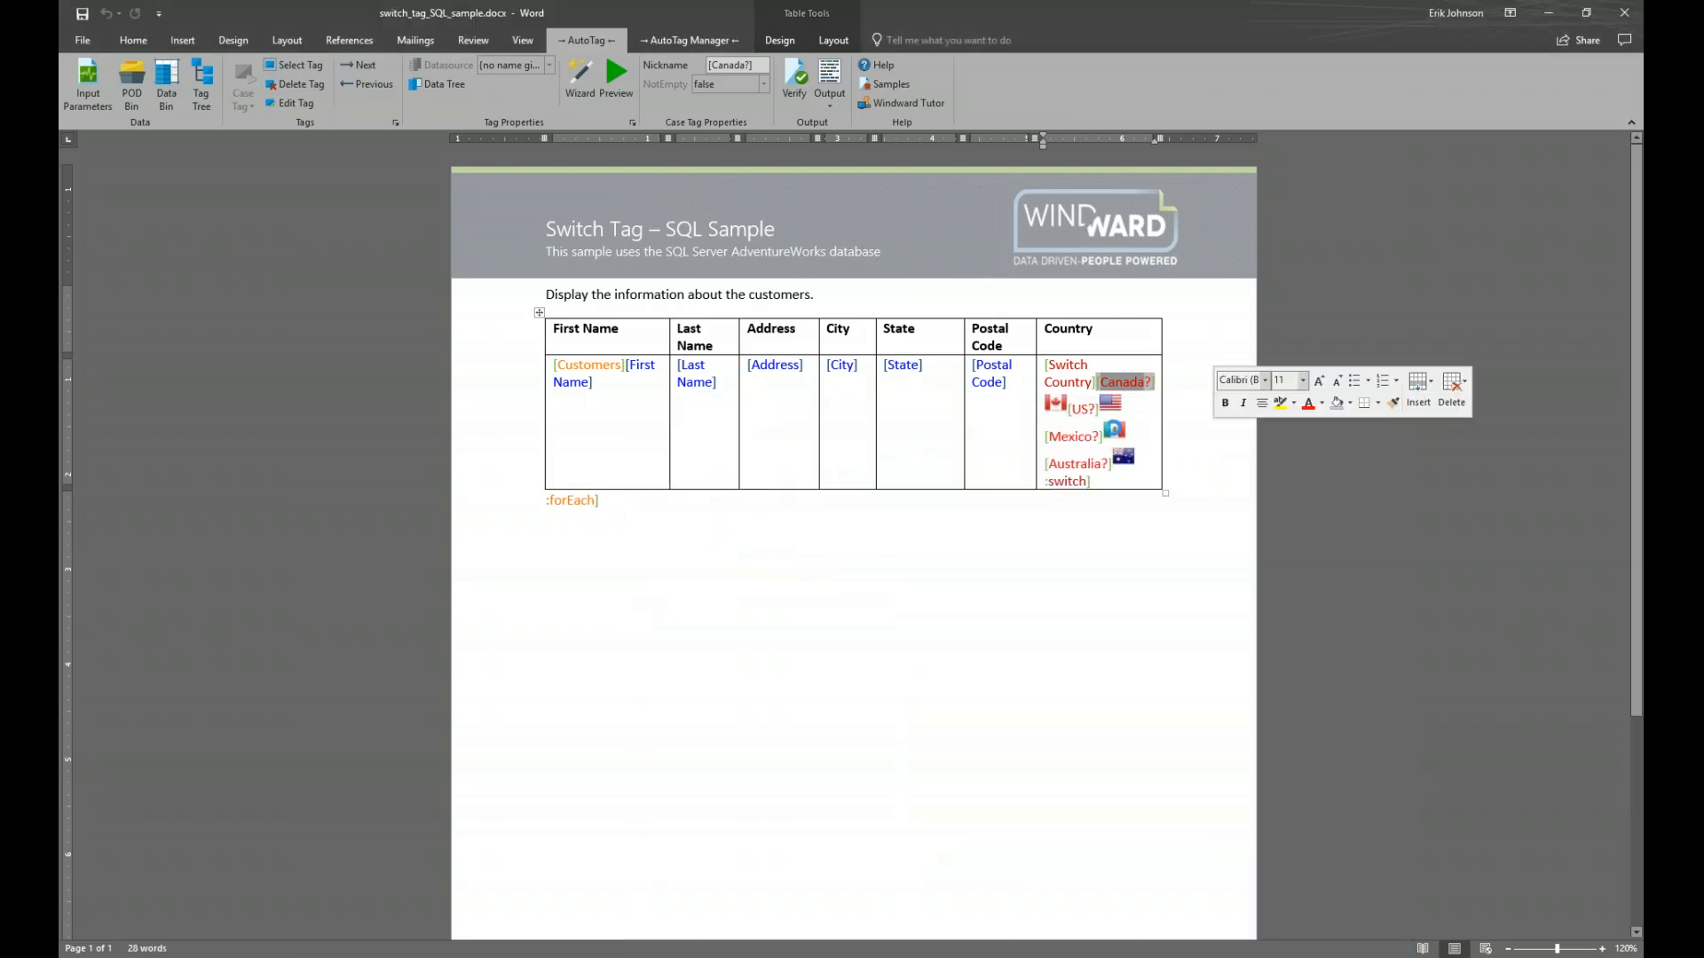
left_click(1057, 406)
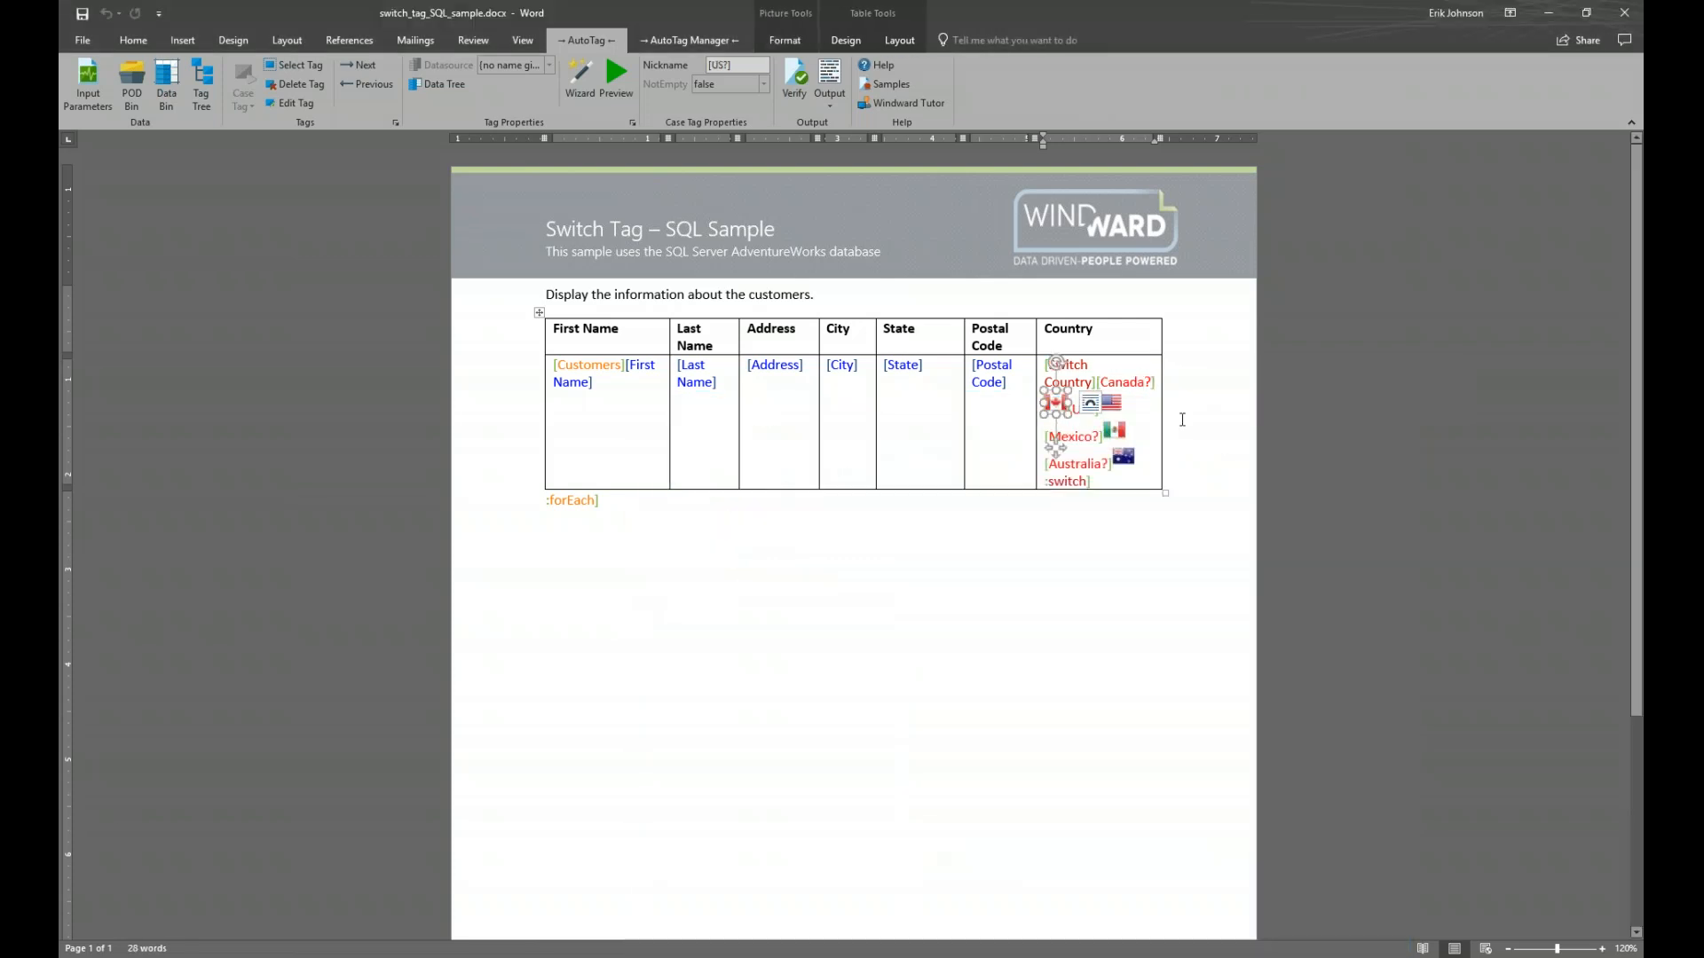
left_click(1182, 419)
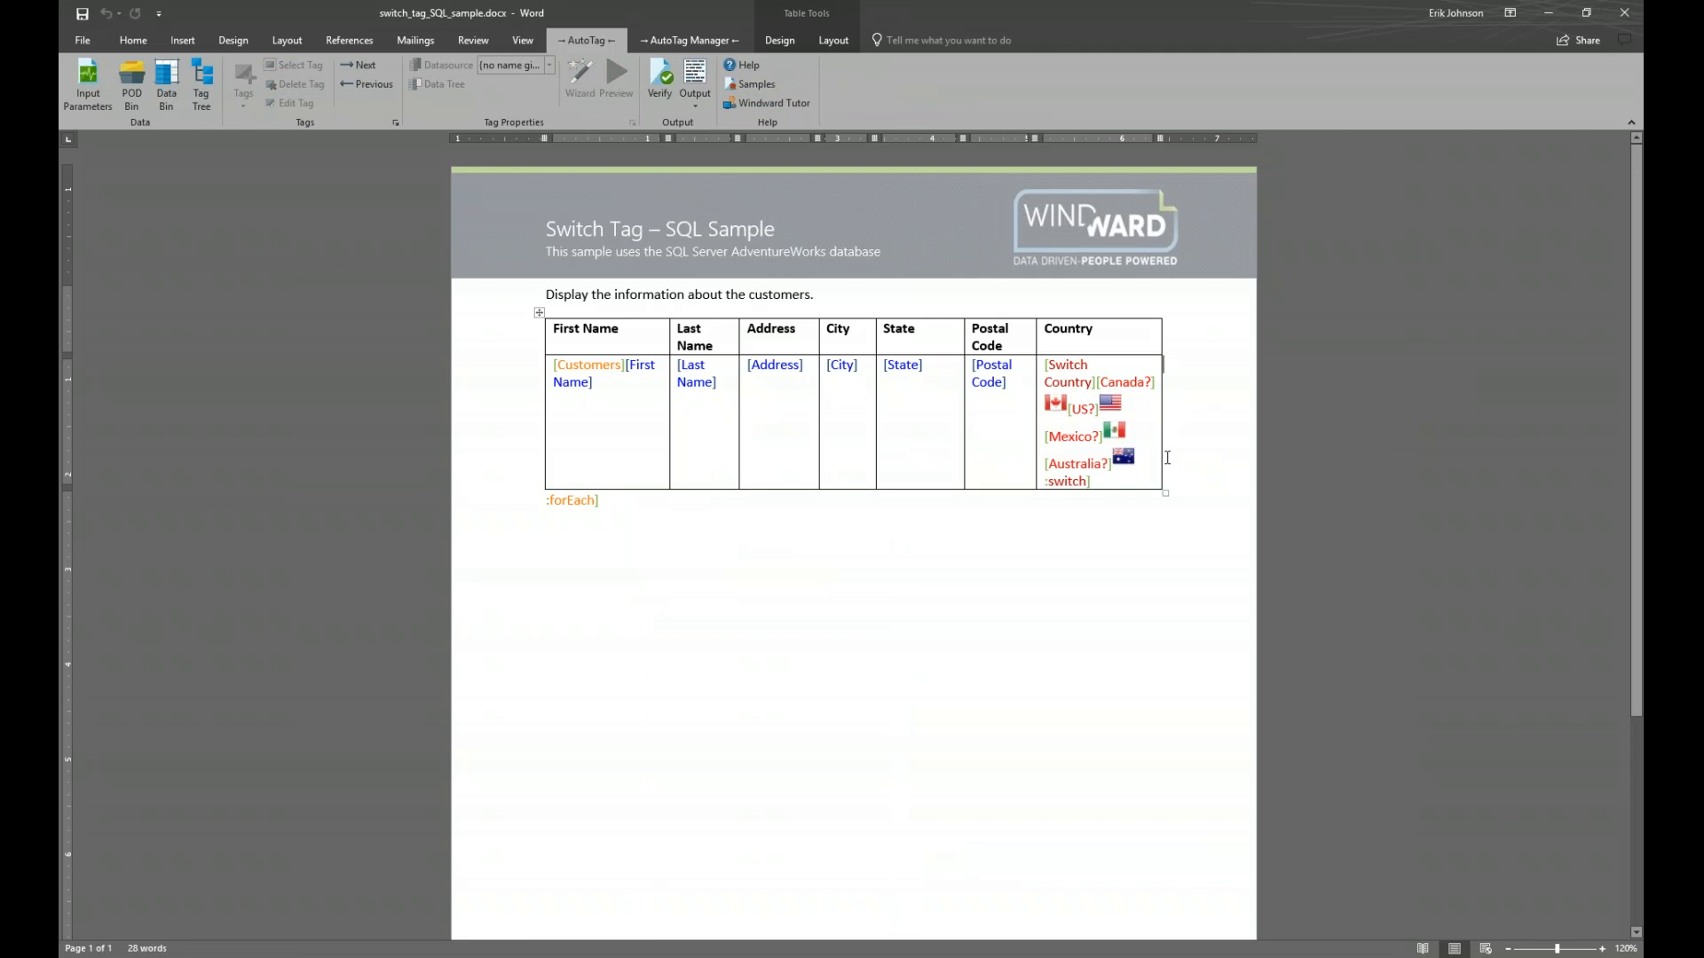
mouse_move(1119, 379)
mouse_move(1072, 436)
mouse_move(585, 366)
mouse_move(578, 505)
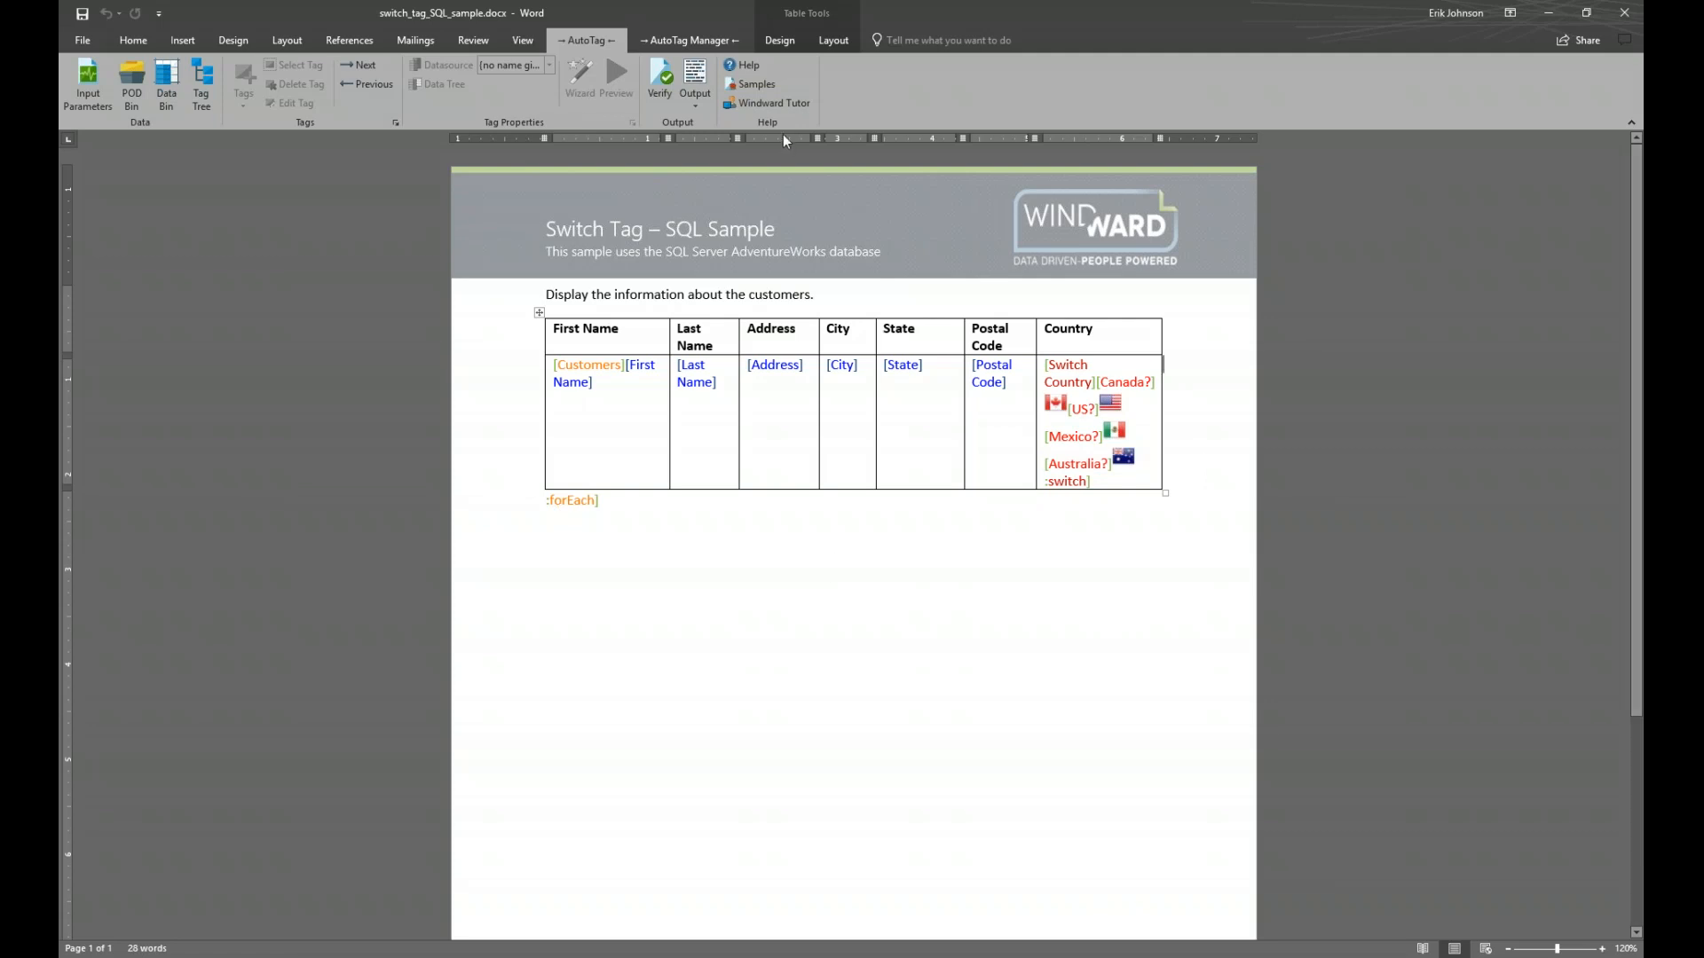
left_click(692, 74)
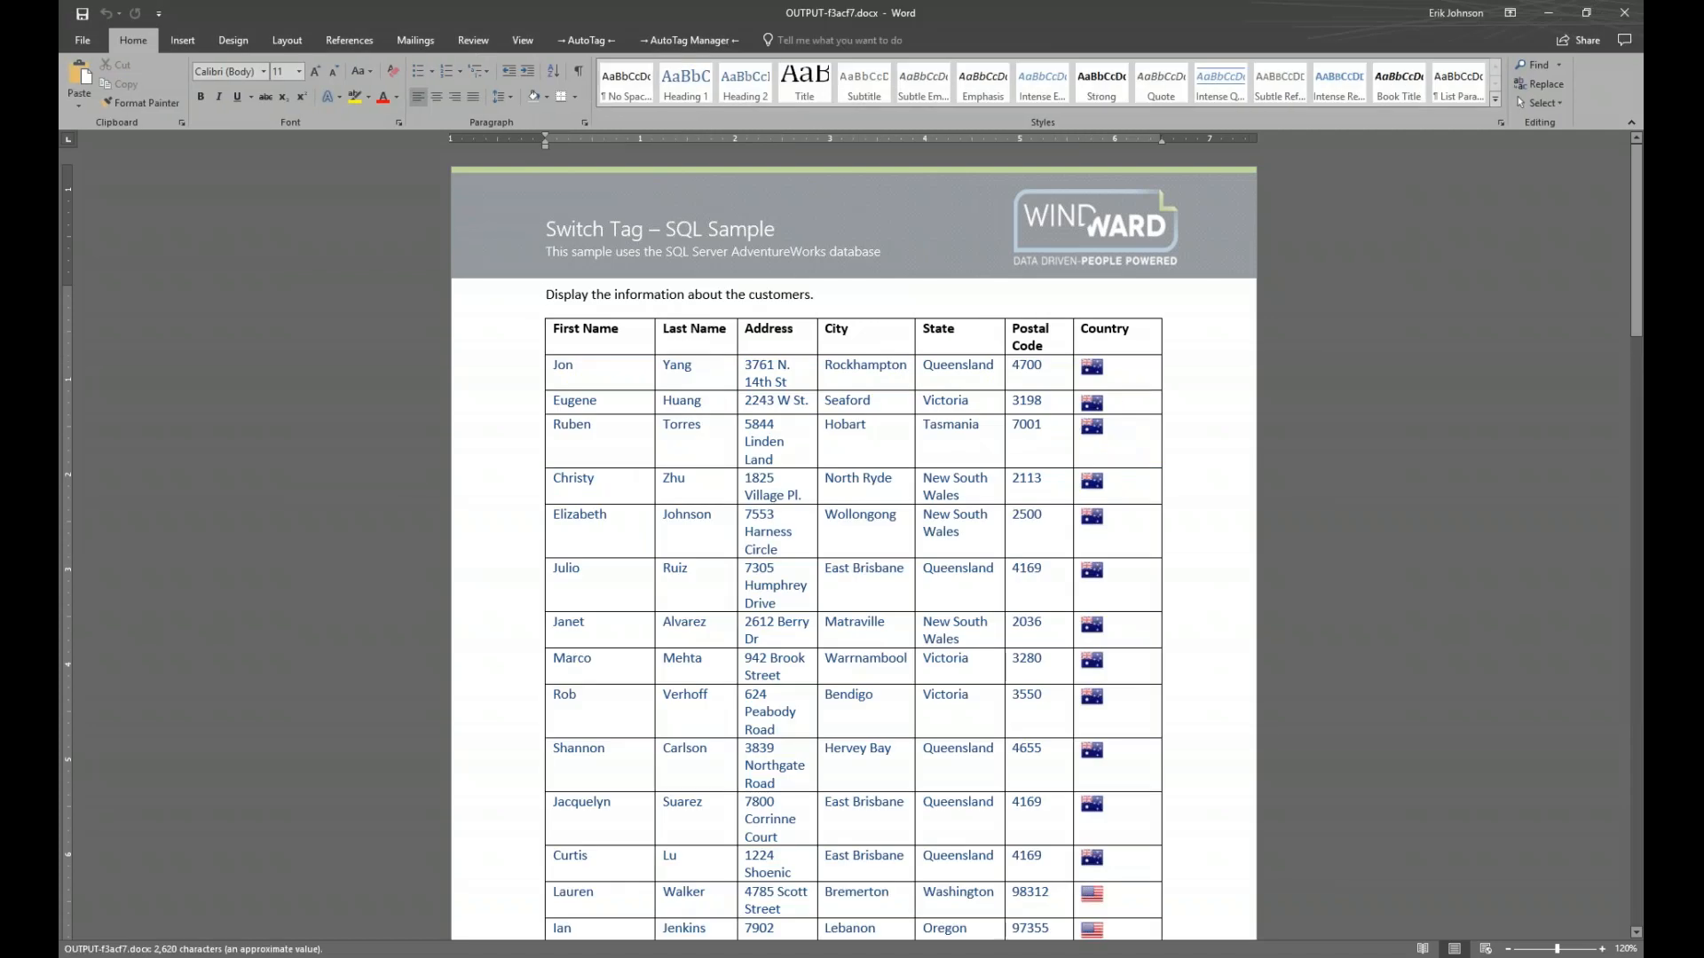
key("super+Right")
key("Return")
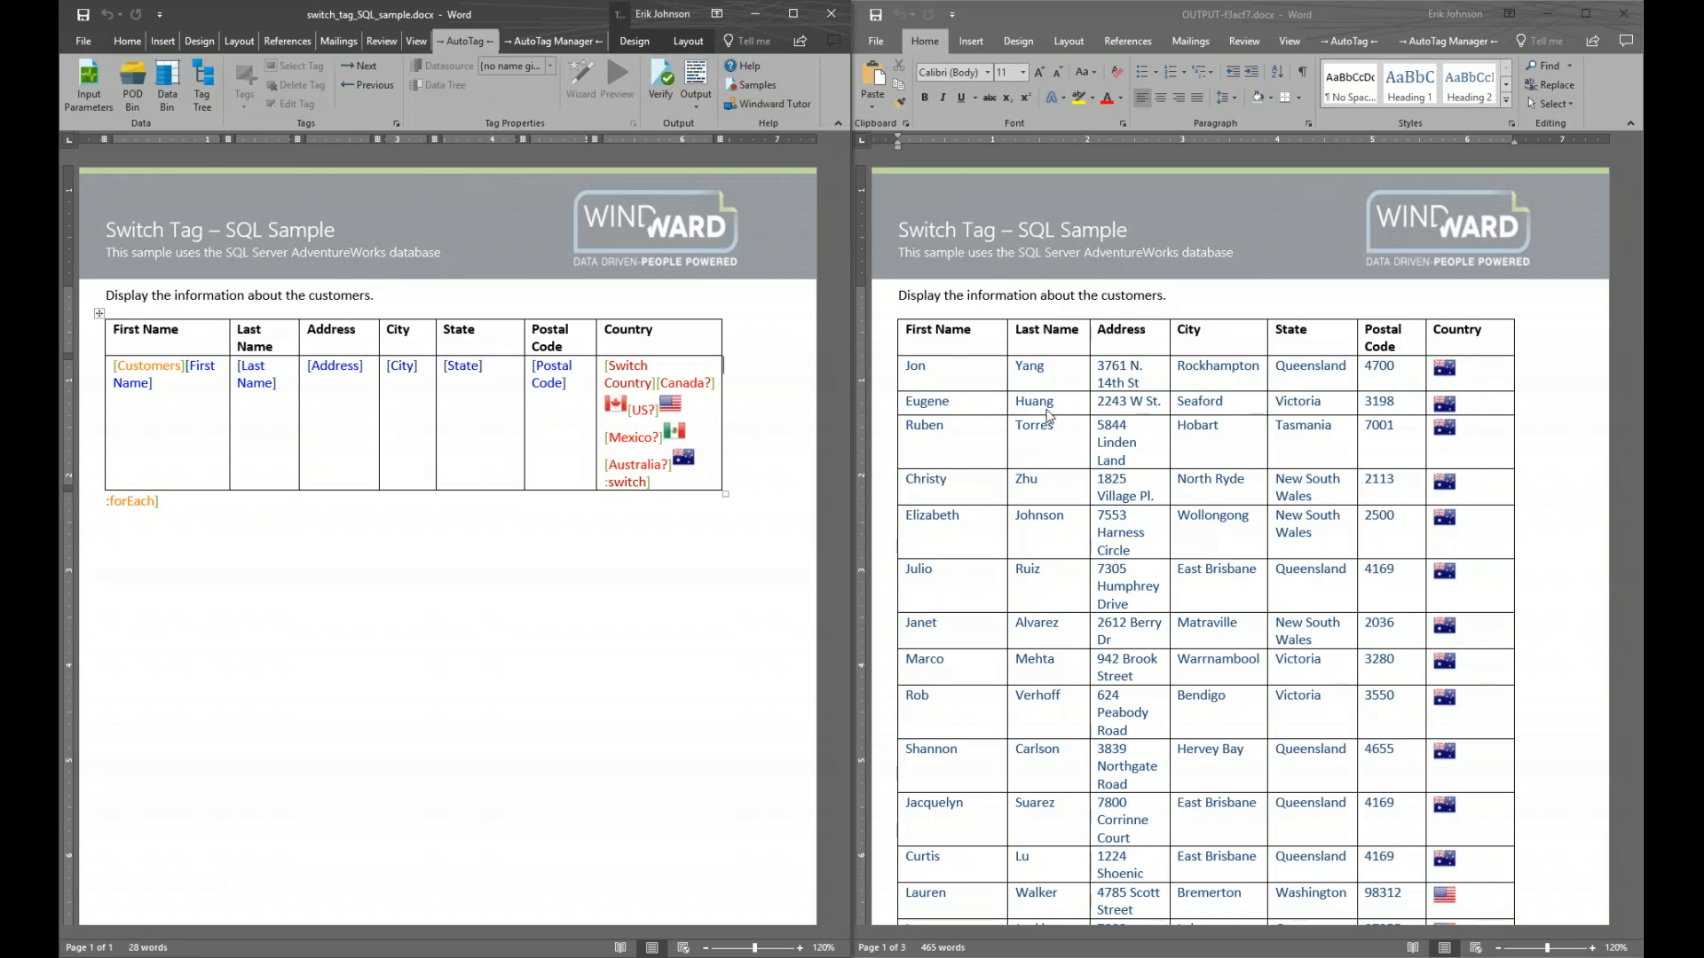
scroll(1047, 415, "down", 2)
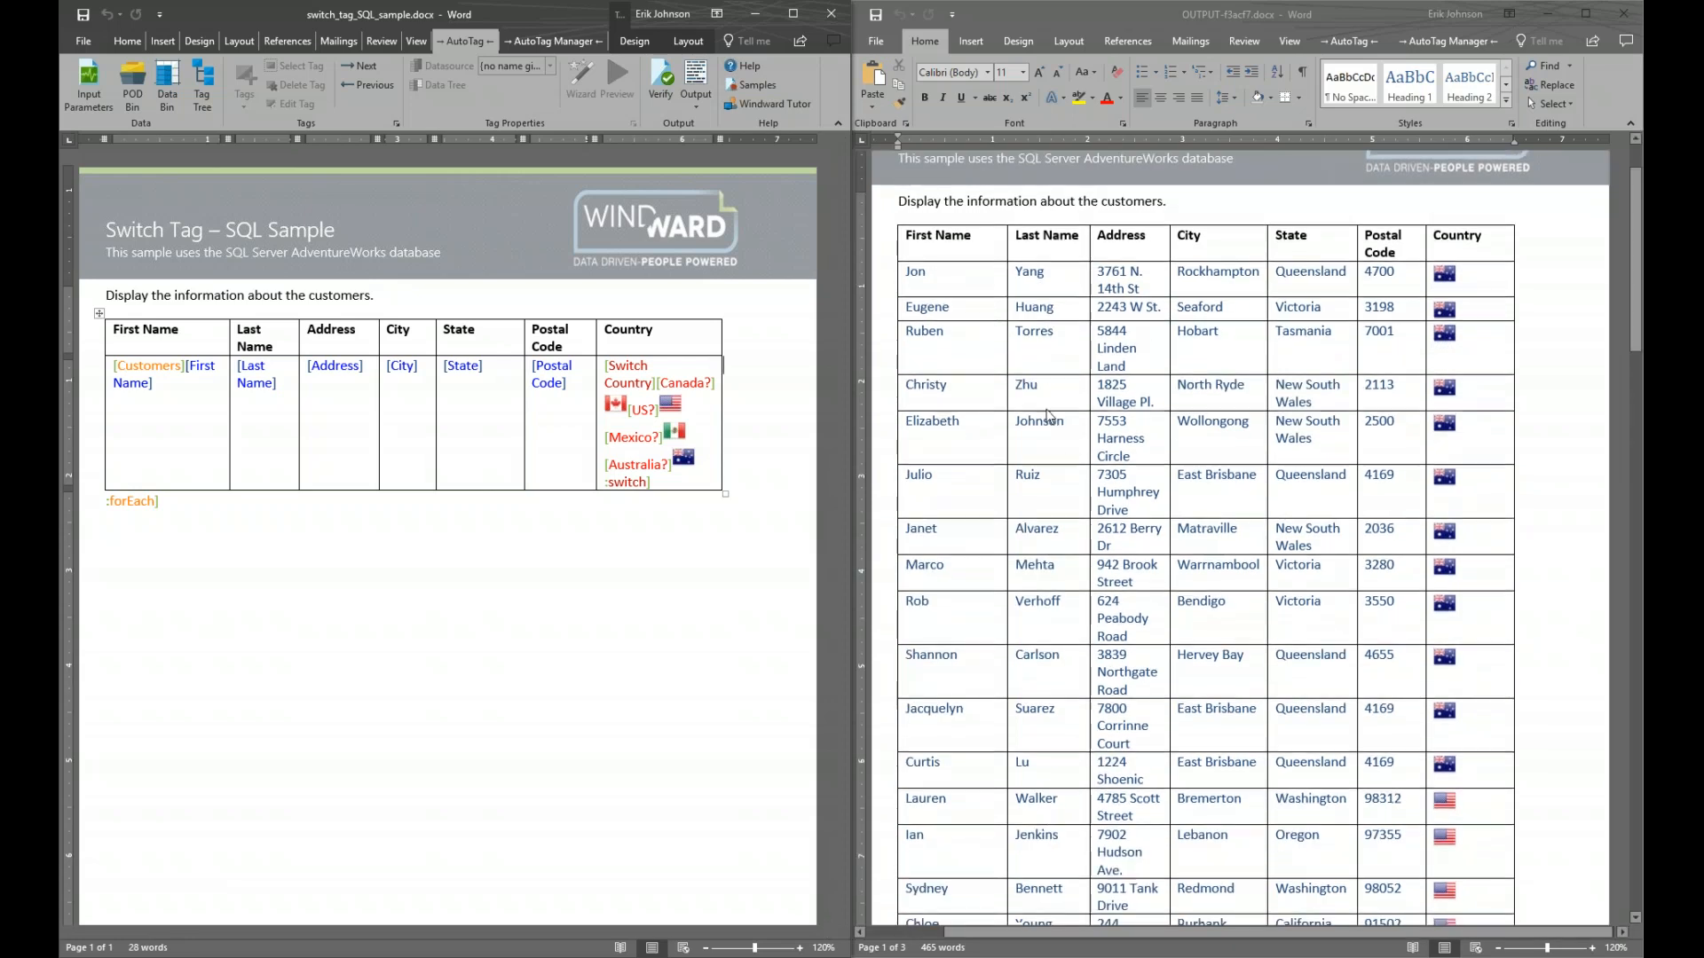
scroll(1047, 415, "down", 6)
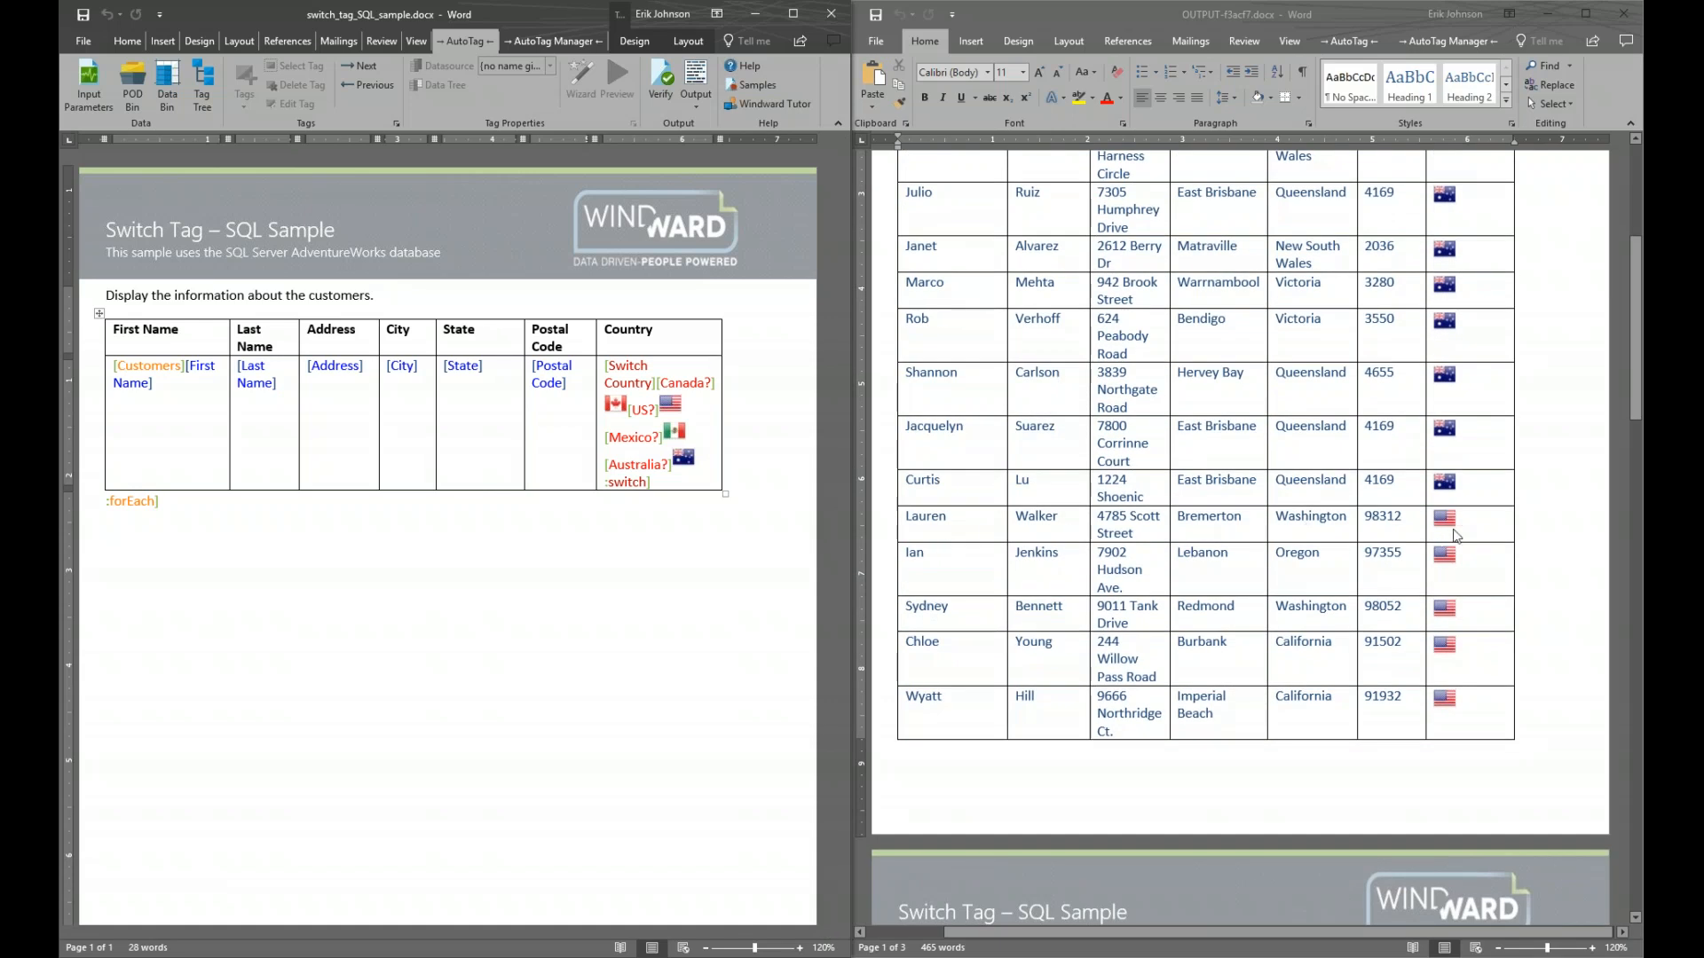
scroll(1456, 536, "down", 12)
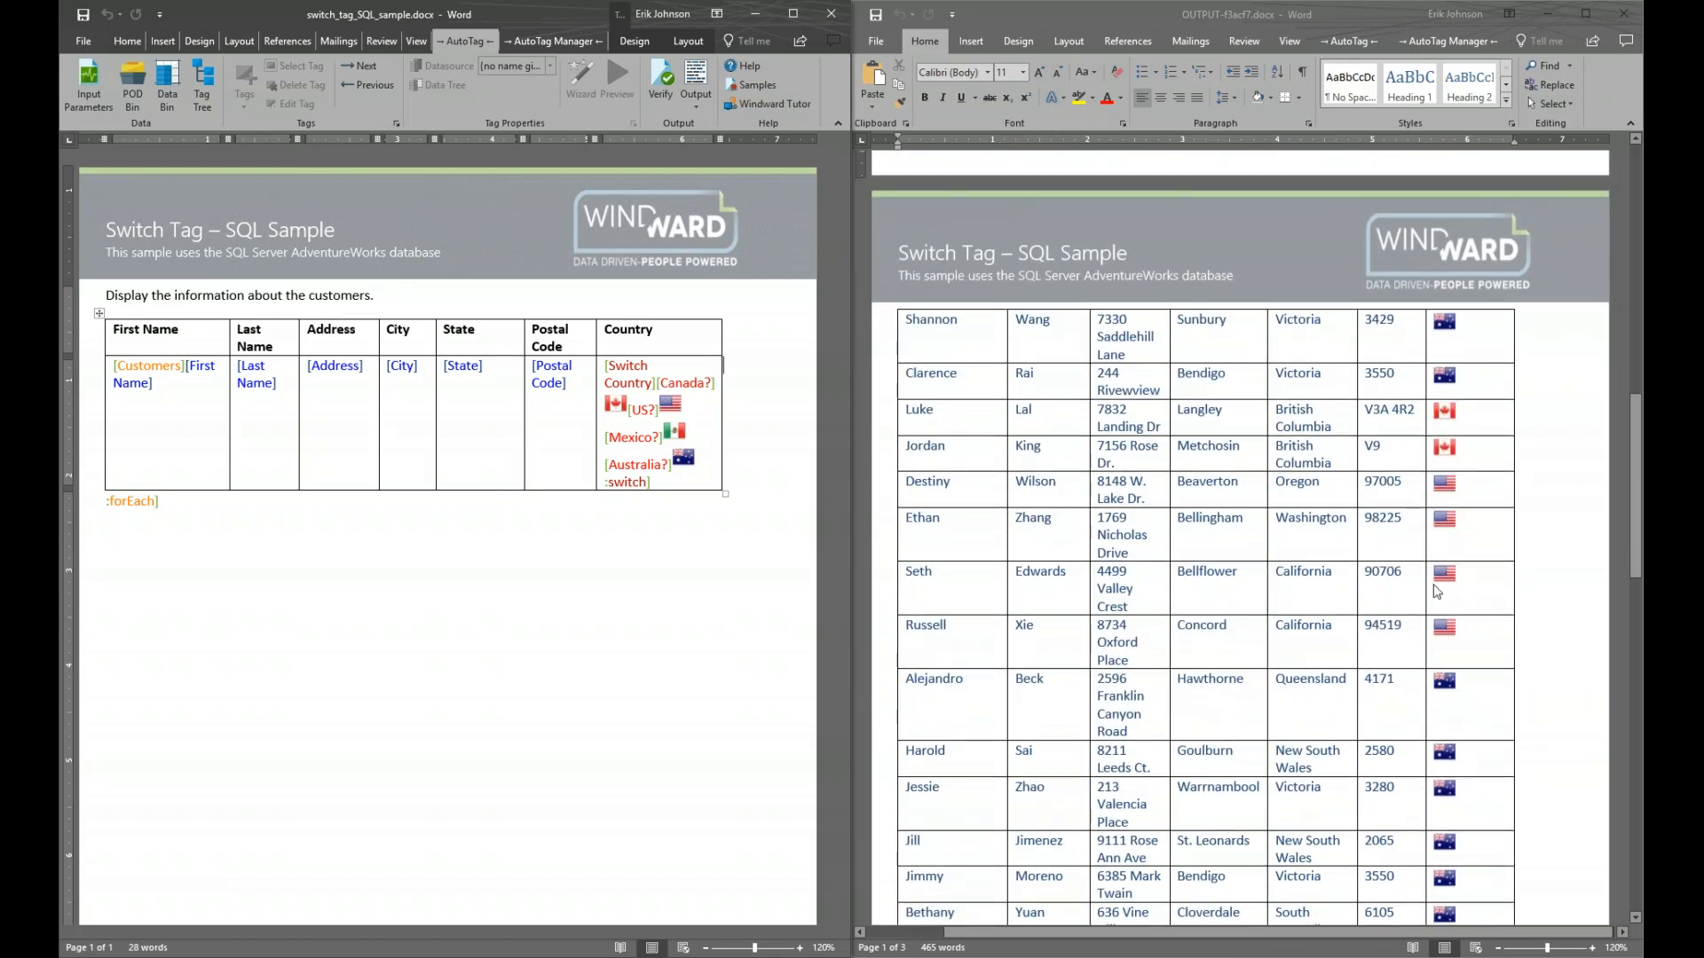
scroll(1458, 430, "down", 7)
scroll(1458, 429, "up", 10)
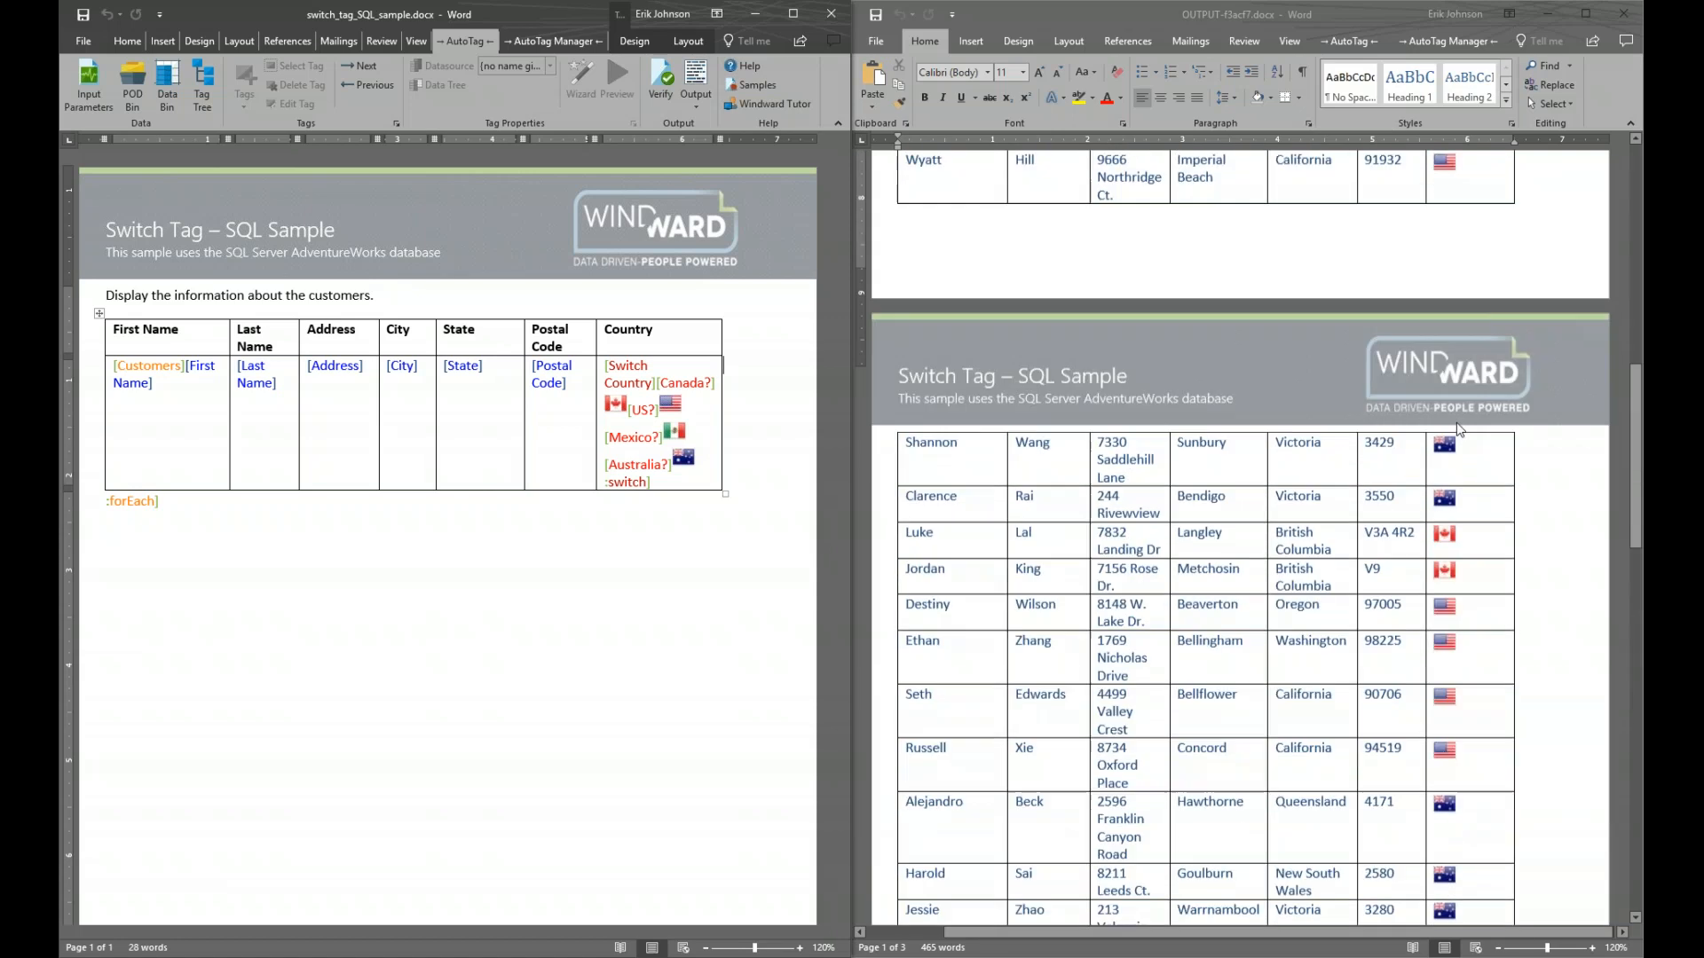
scroll(1458, 429, "up", 3)
scroll(1455, 430, "up", 2)
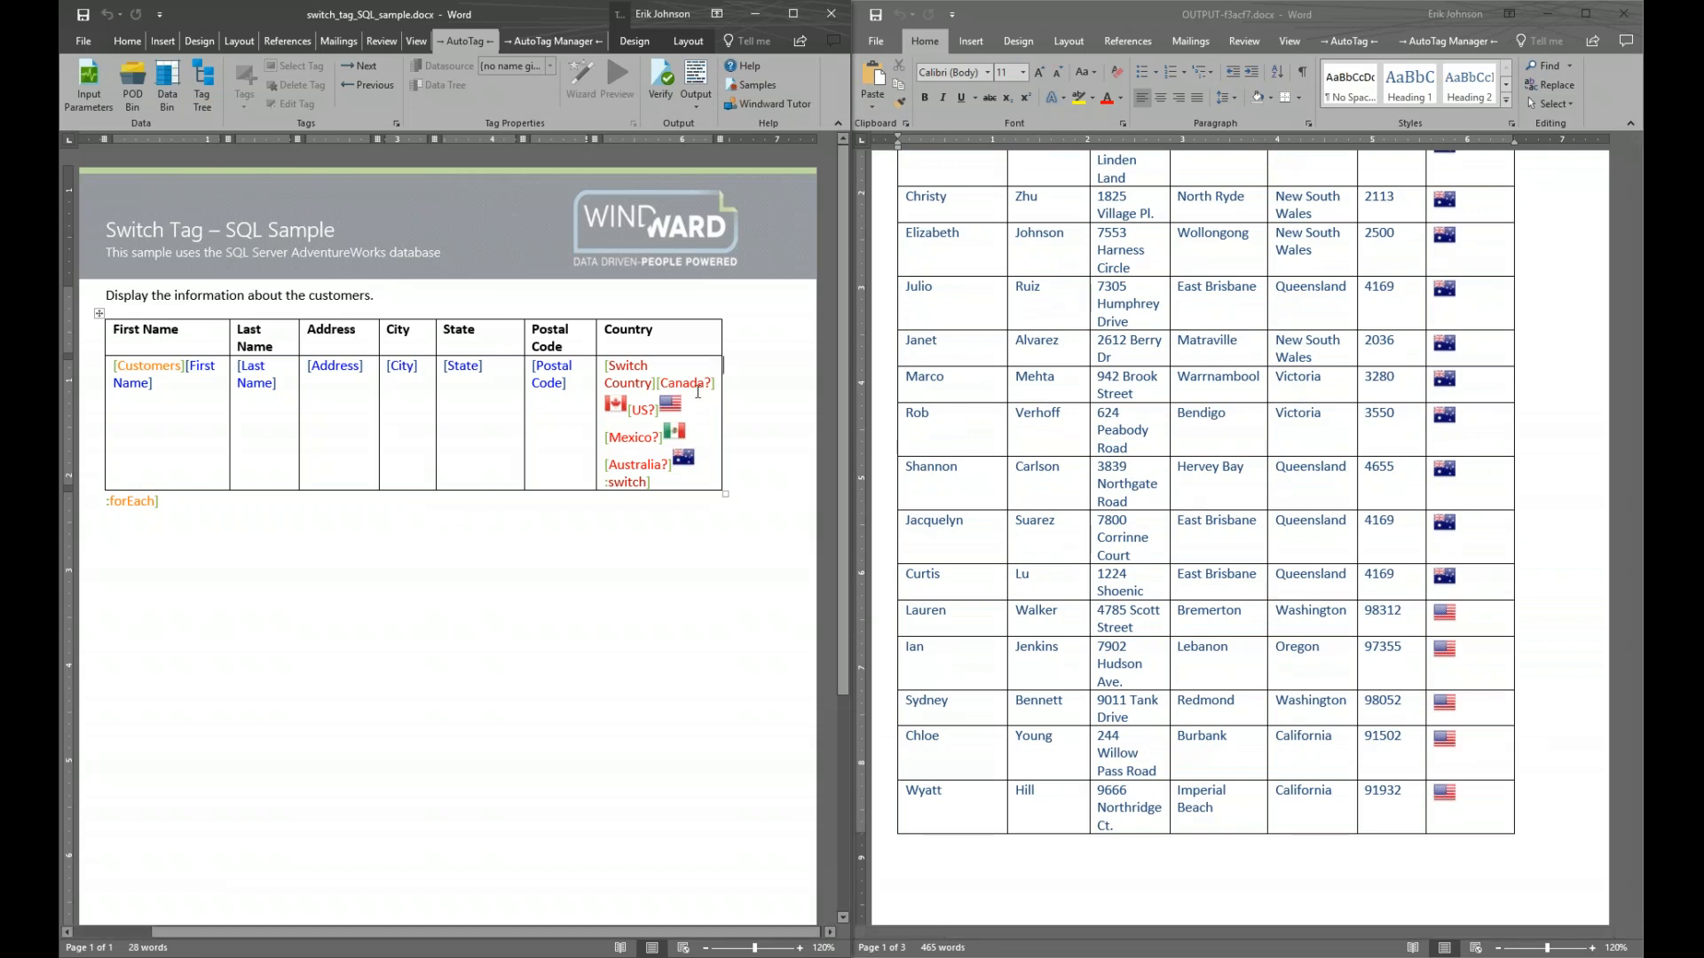
mouse_move(698, 391)
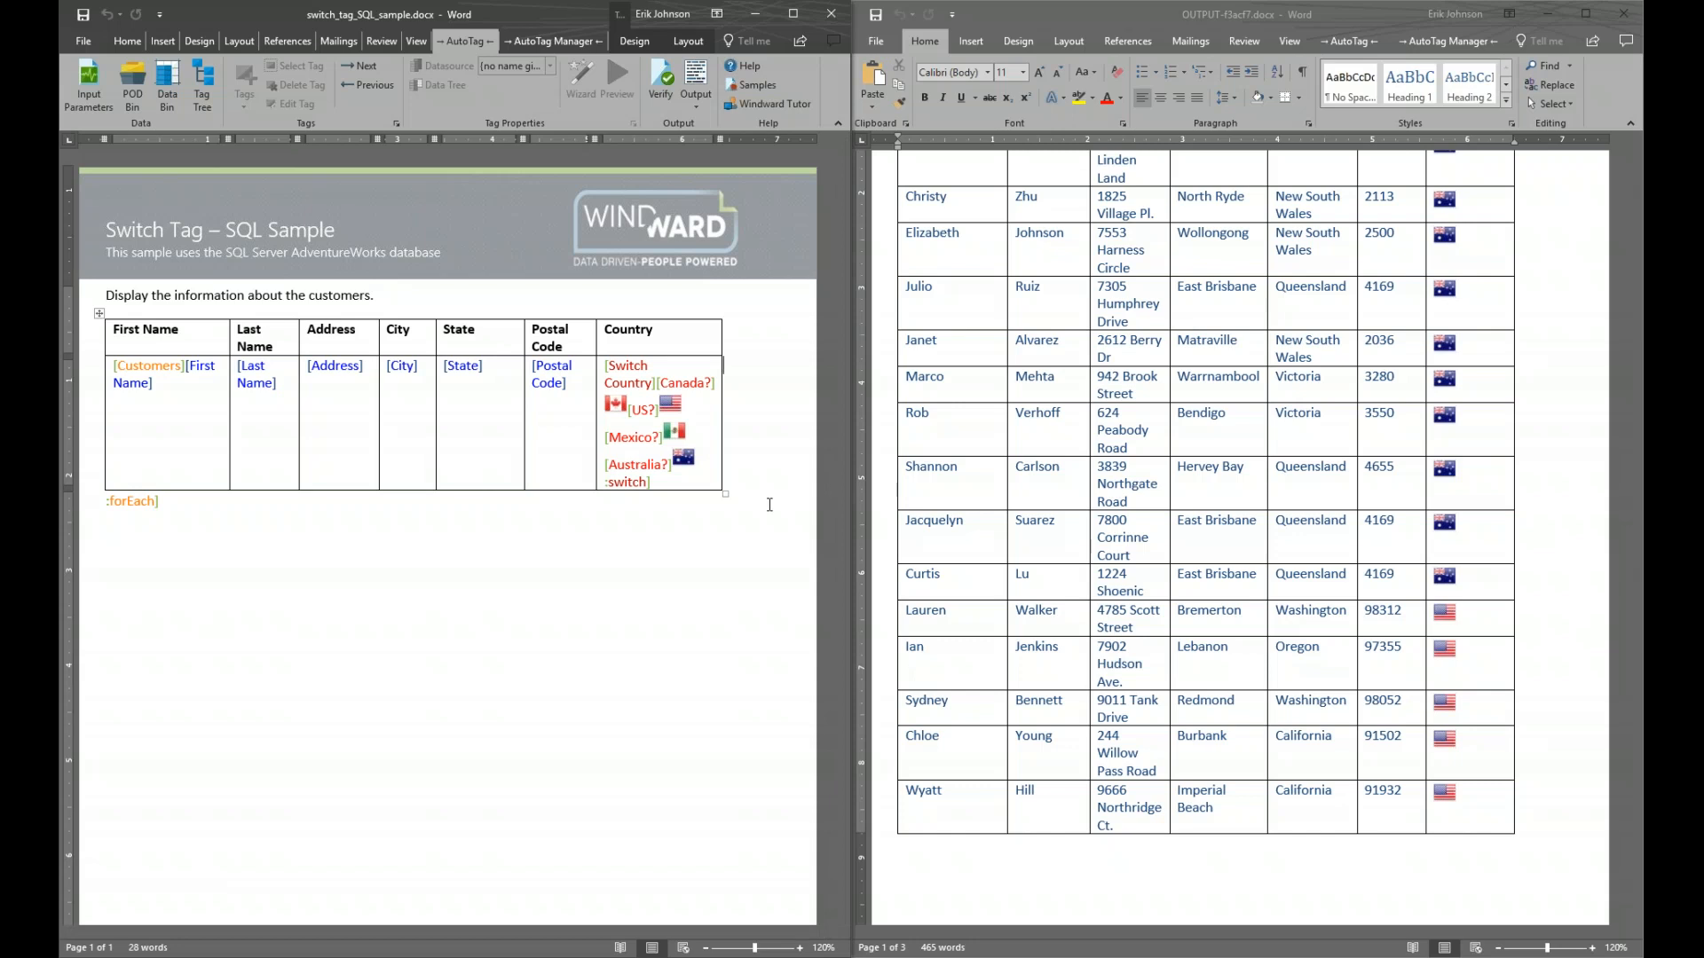
Close the customer report, maximize the Switch Tag sample, and open the Import Tag SQL sample template
left_click(1623, 13)
left_click(791, 19)
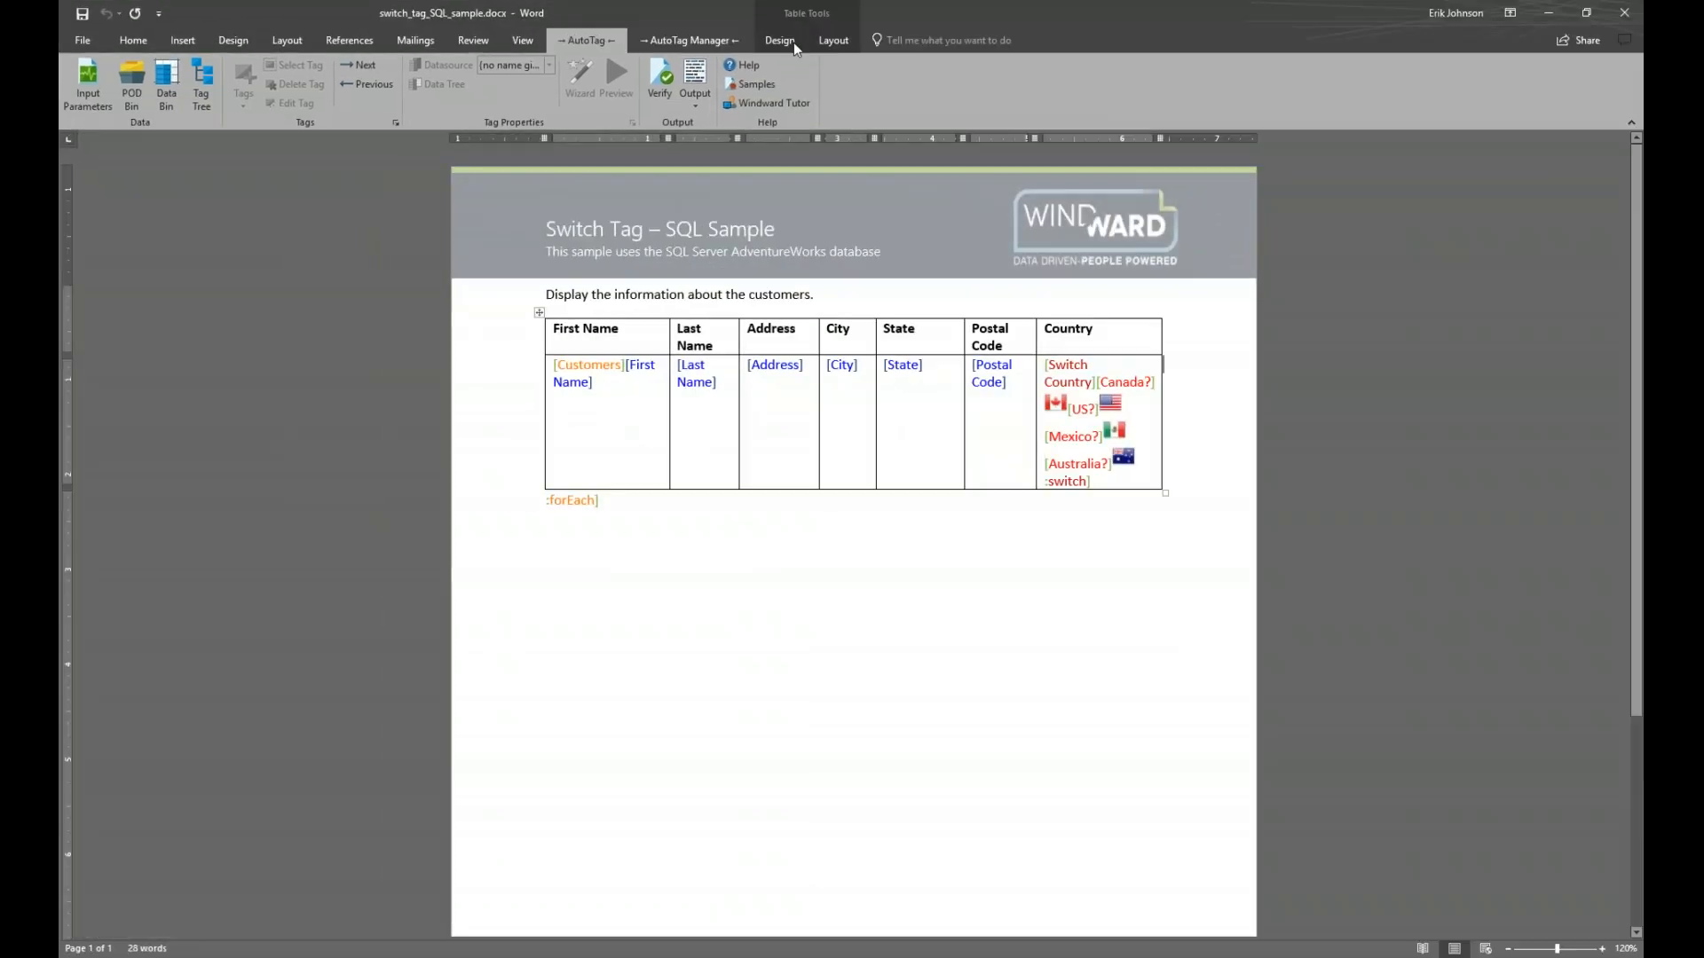
left_click(751, 88)
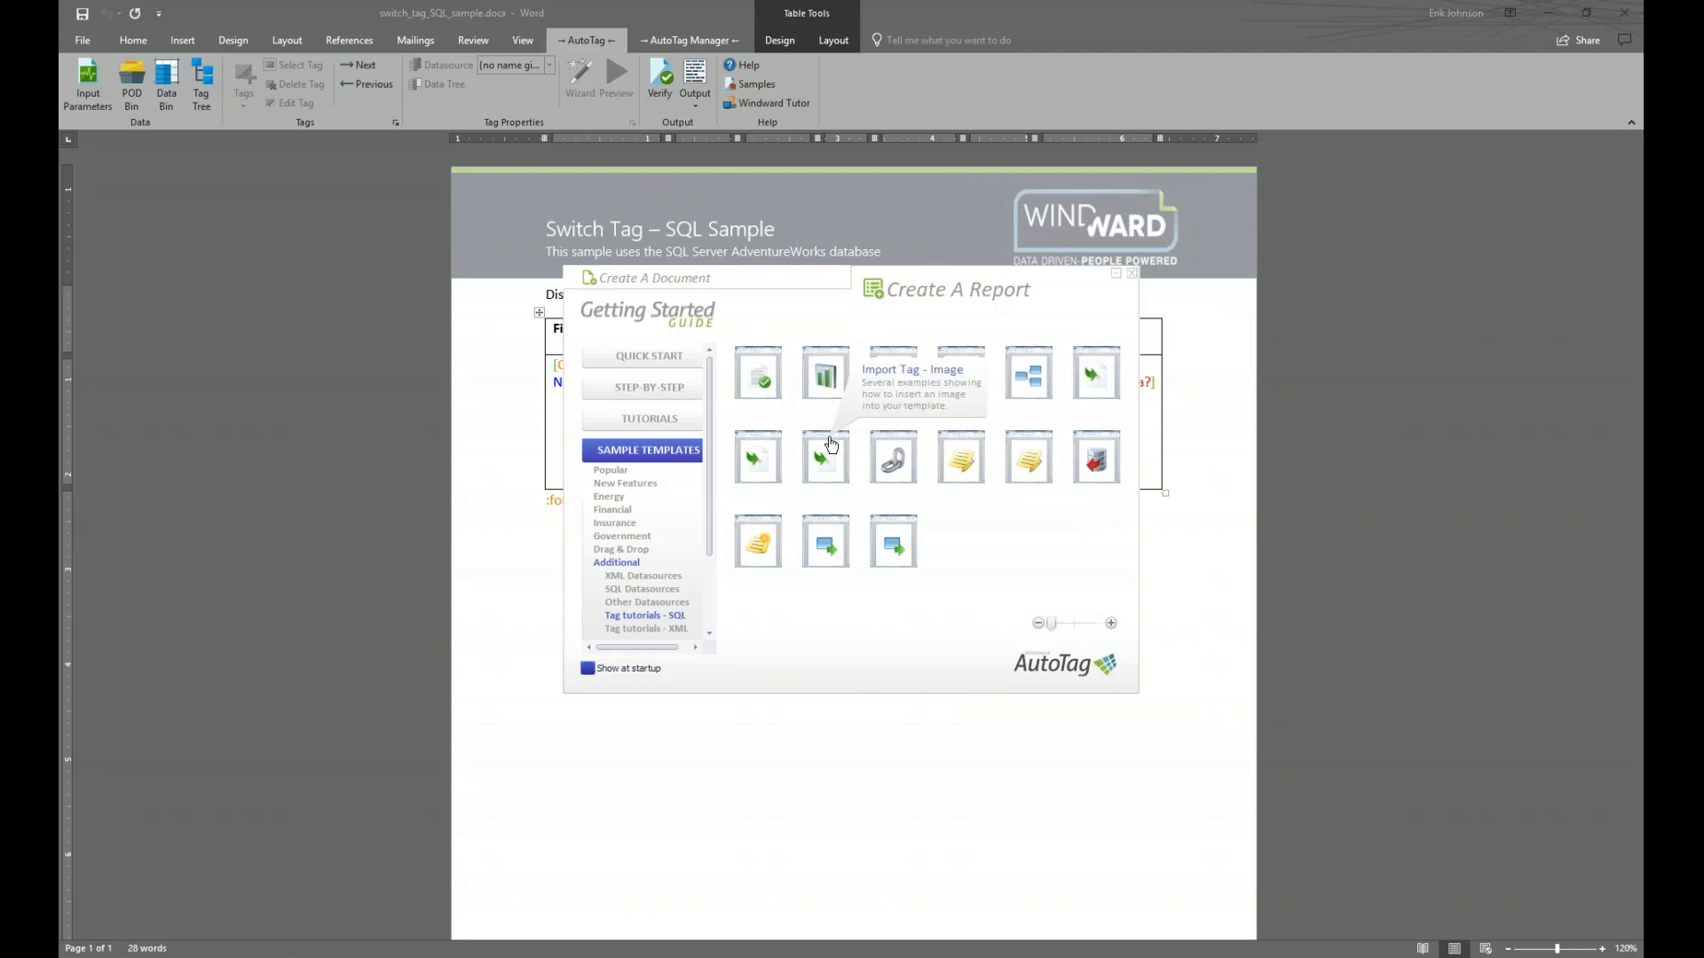
left_click(1104, 366)
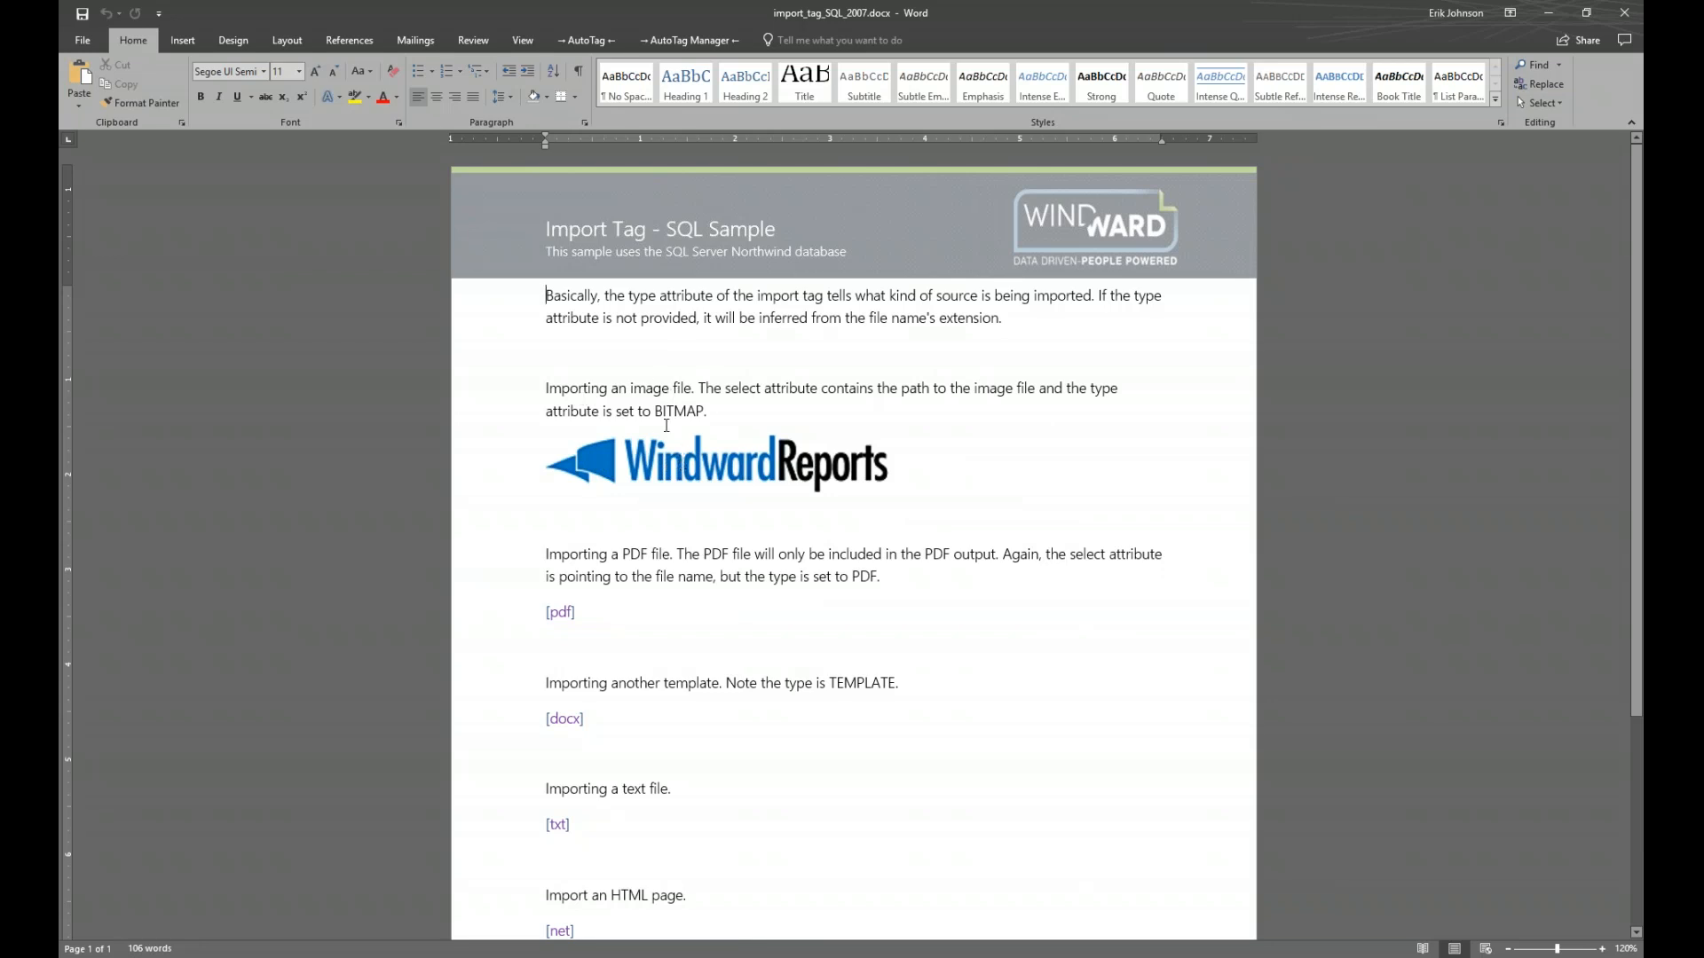
Generate the Import Tag template's report and snap the report and template side by side
mouse_move(562, 614)
scroll(701, 812, "down", 3)
key("ctrl+Home")
left_click(590, 41)
left_click(695, 74)
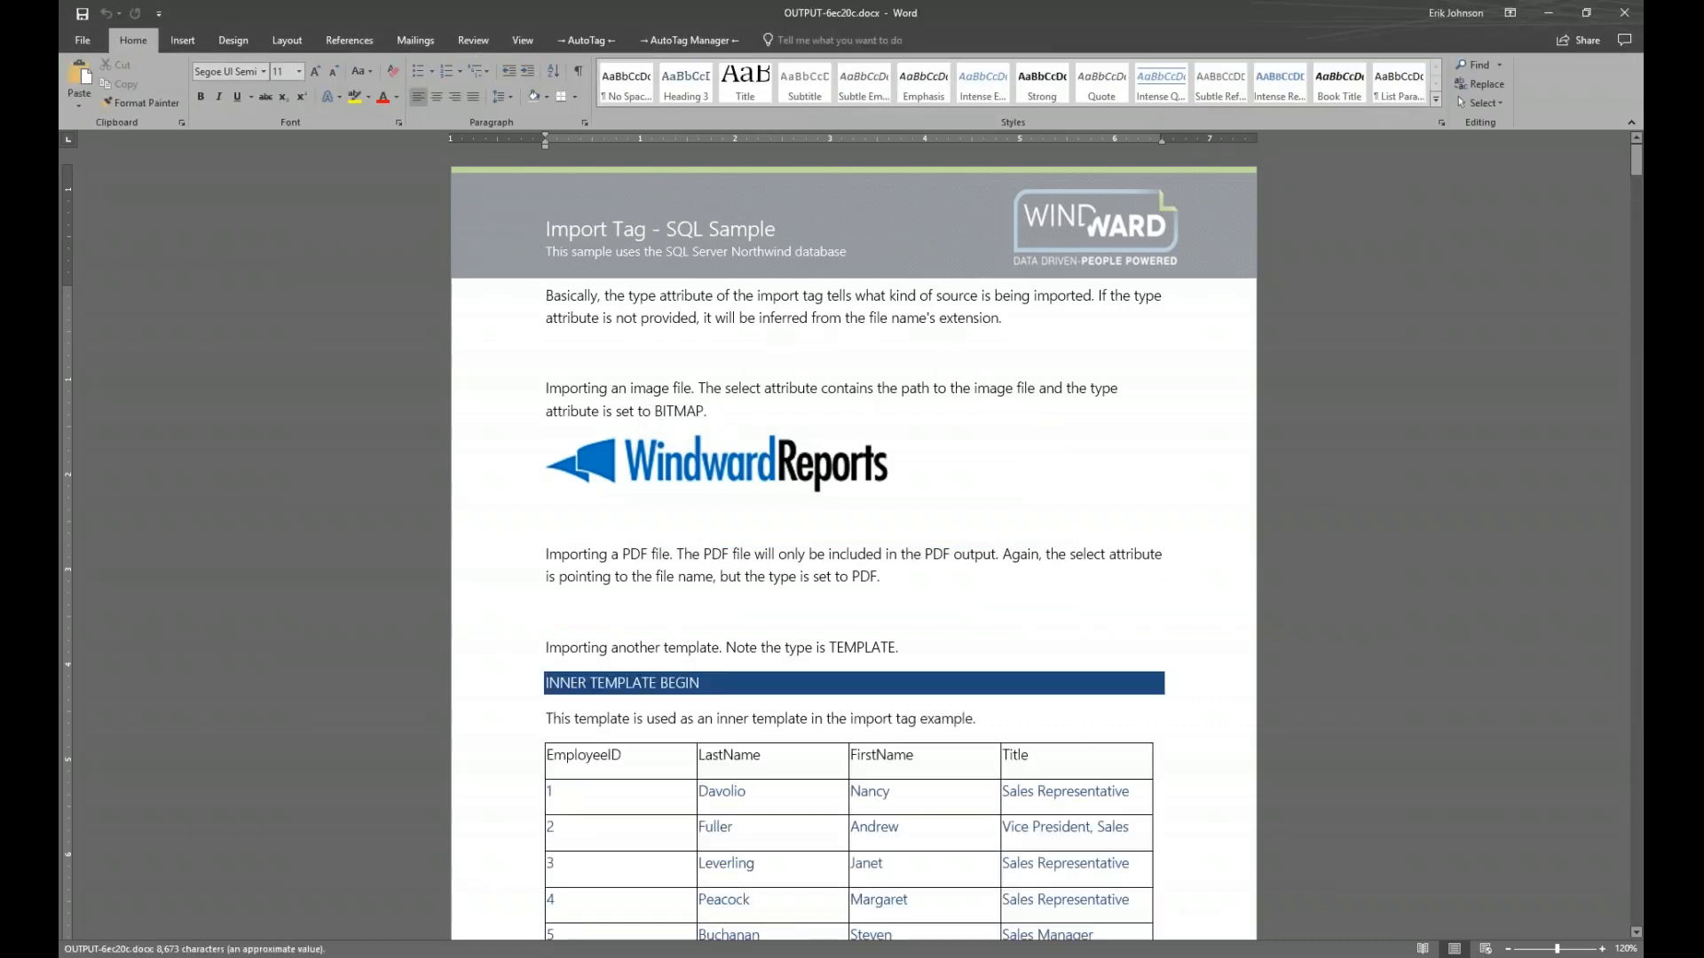
key("super+Right")
key("Return")
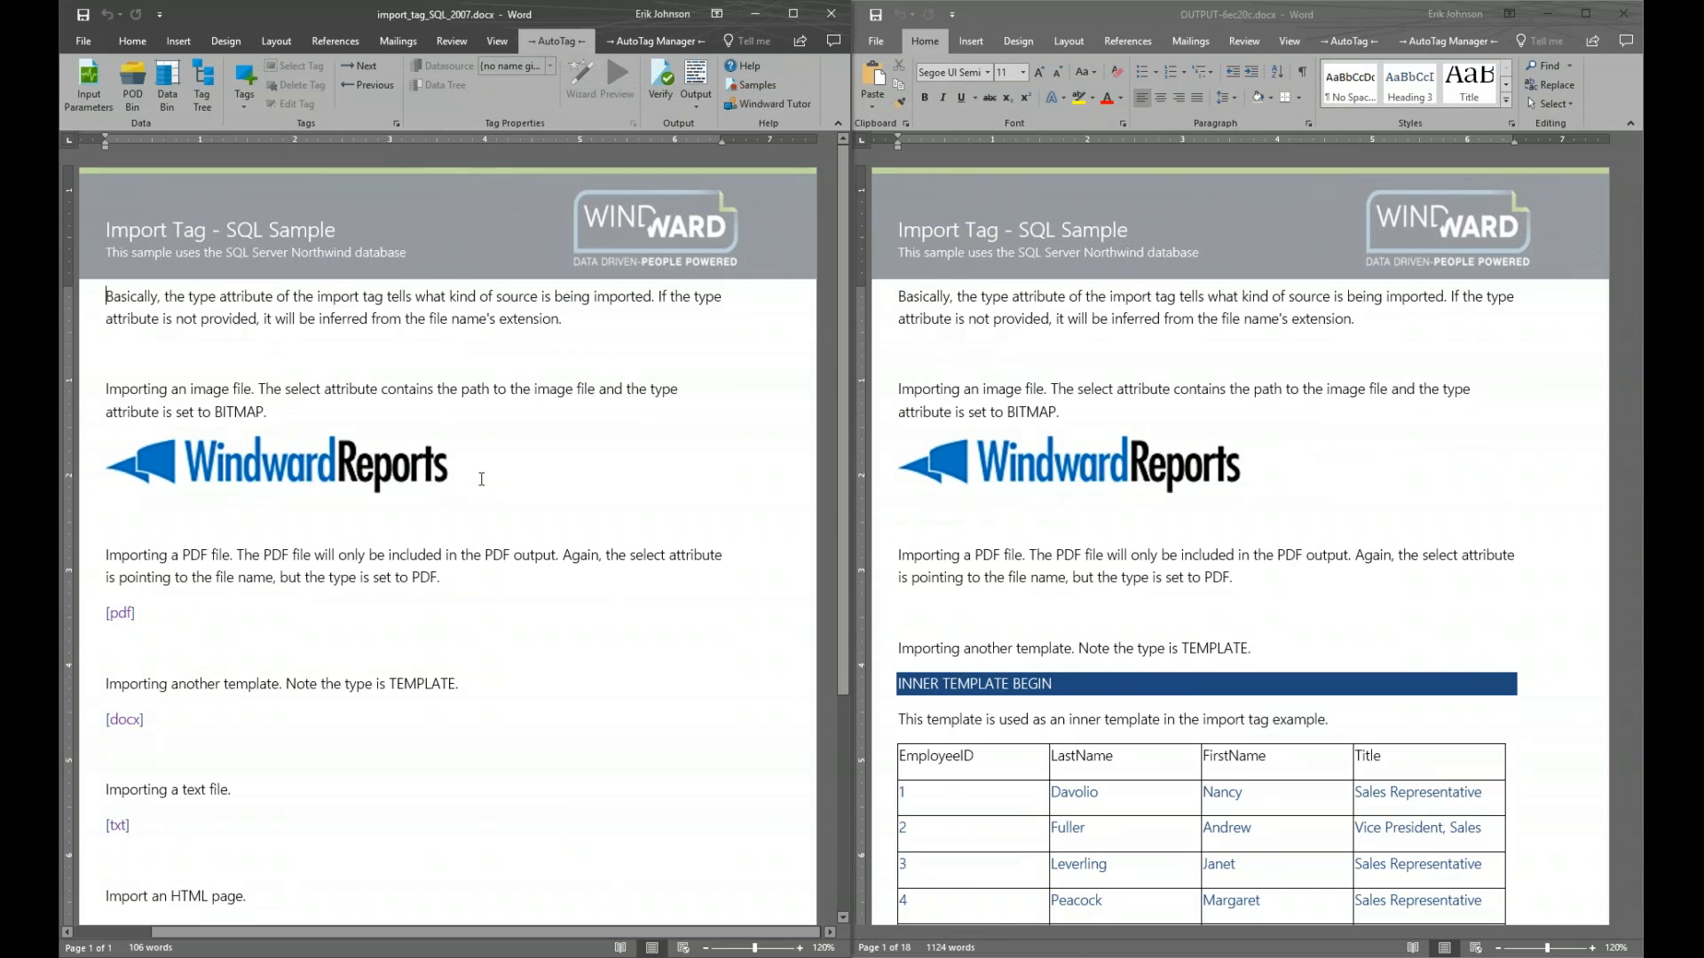
Inspect the import tag behind the WindwardReports logo in the Tag Editor, then close it
left_click(320, 463)
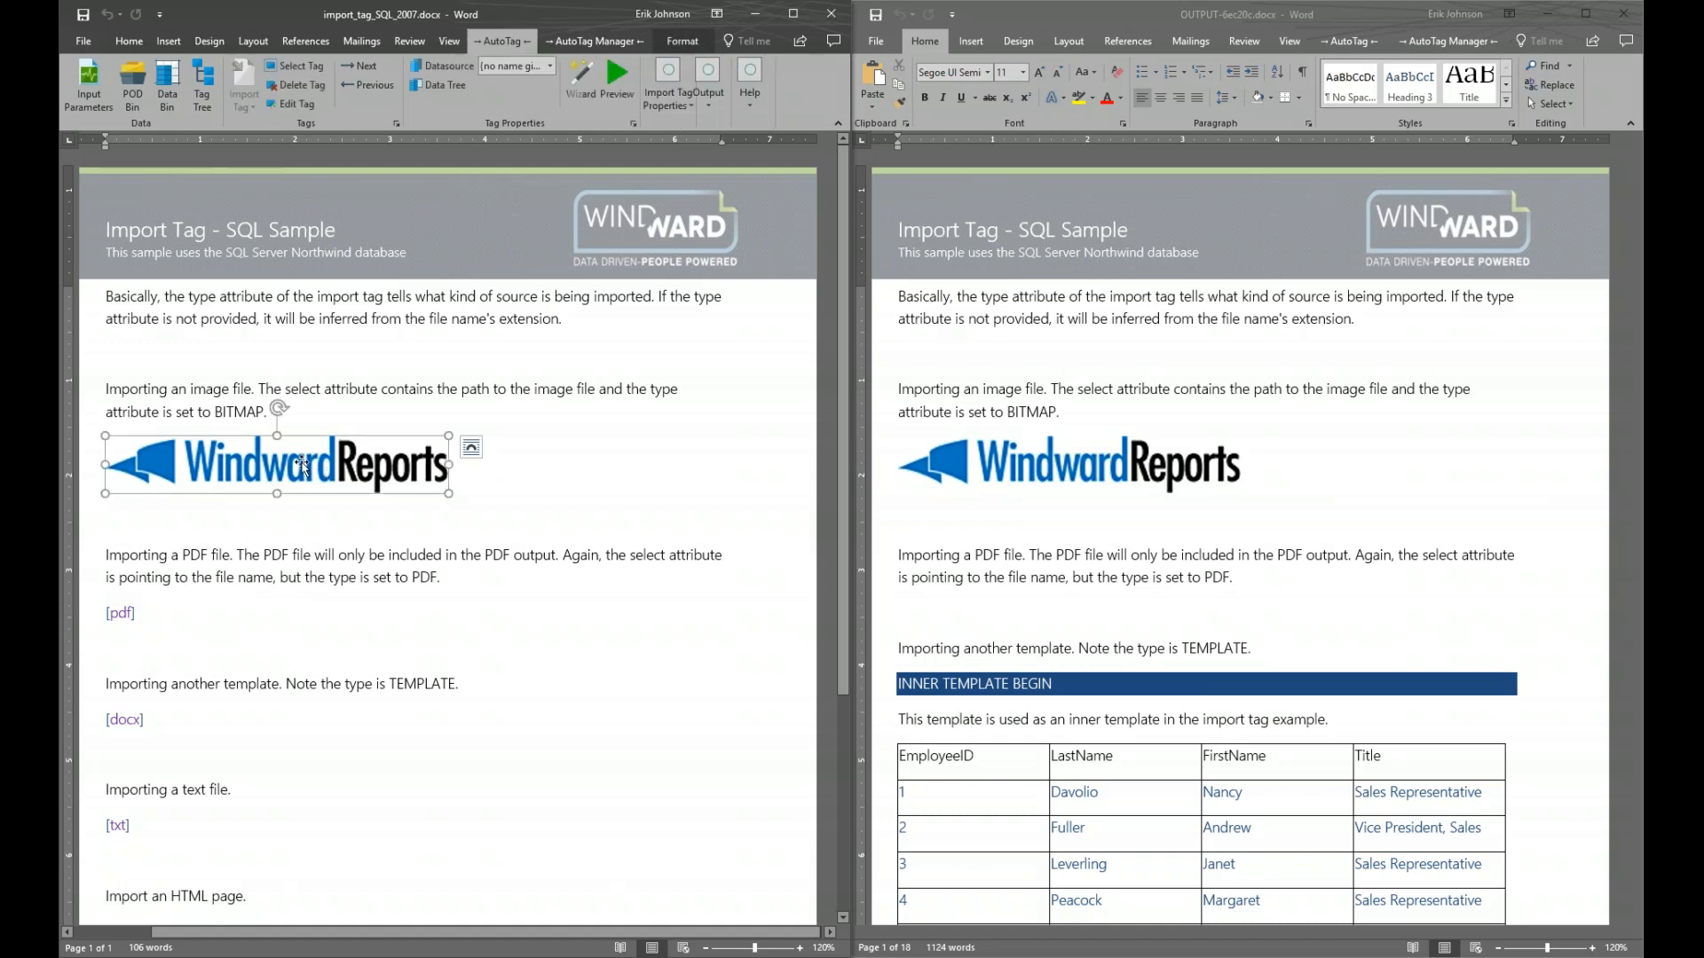
double_click(303, 462)
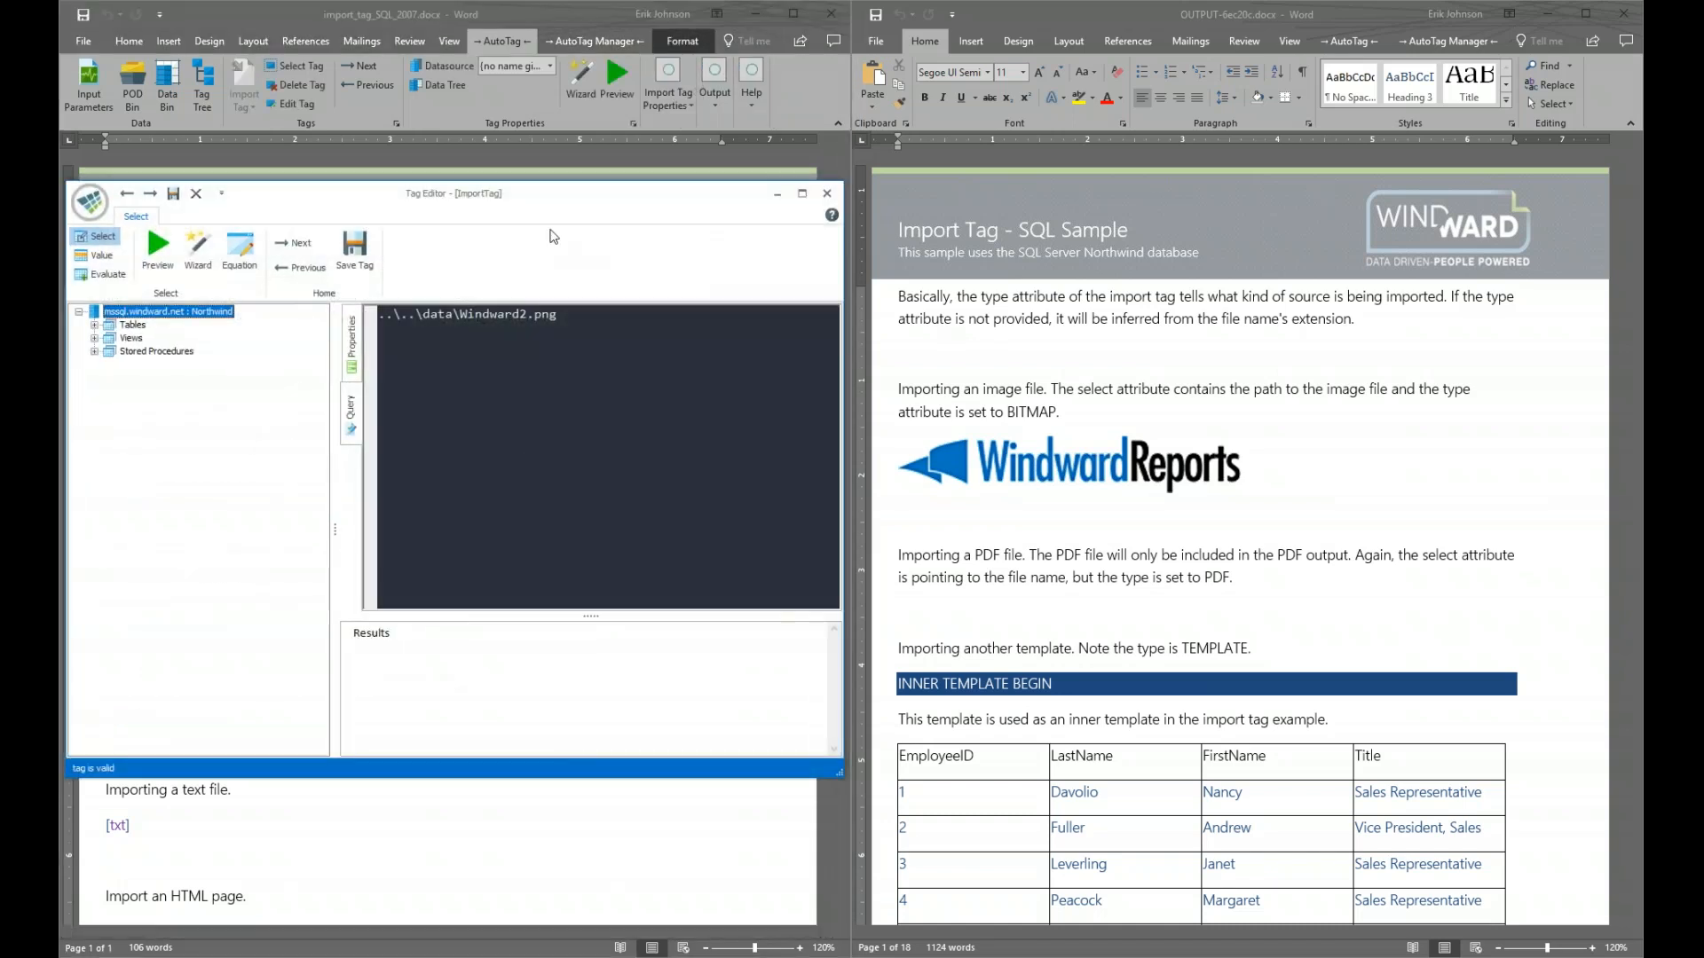
left_click_drag(562, 204, 559, 351)
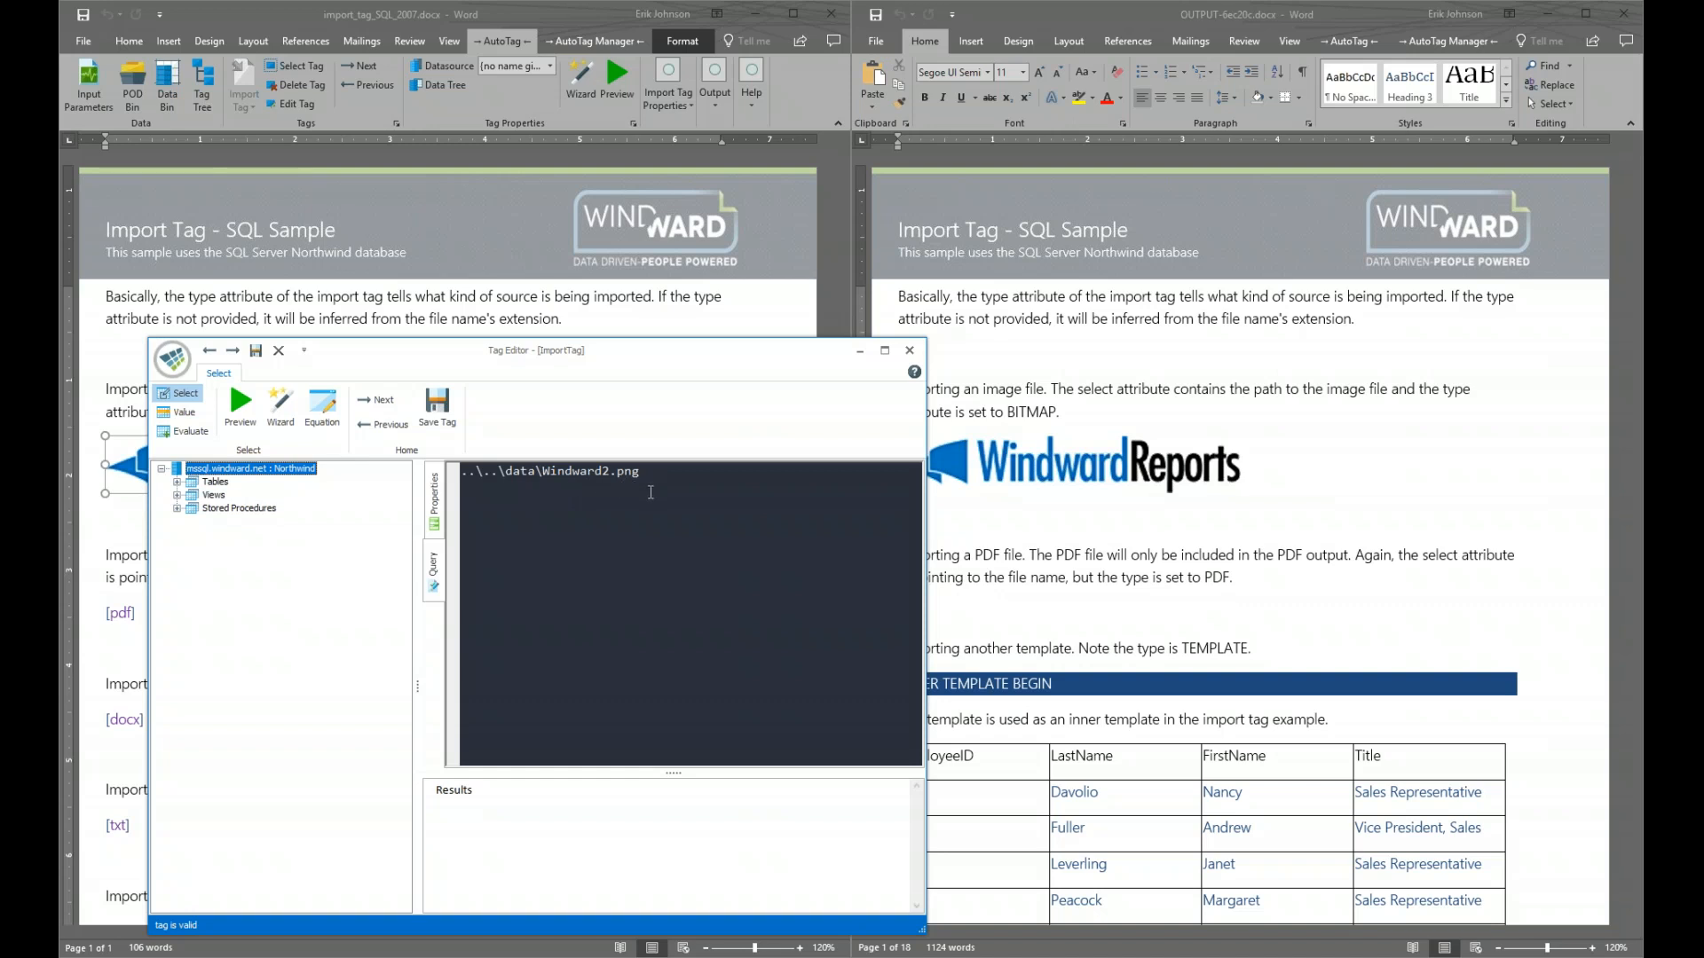
left_click(898, 355)
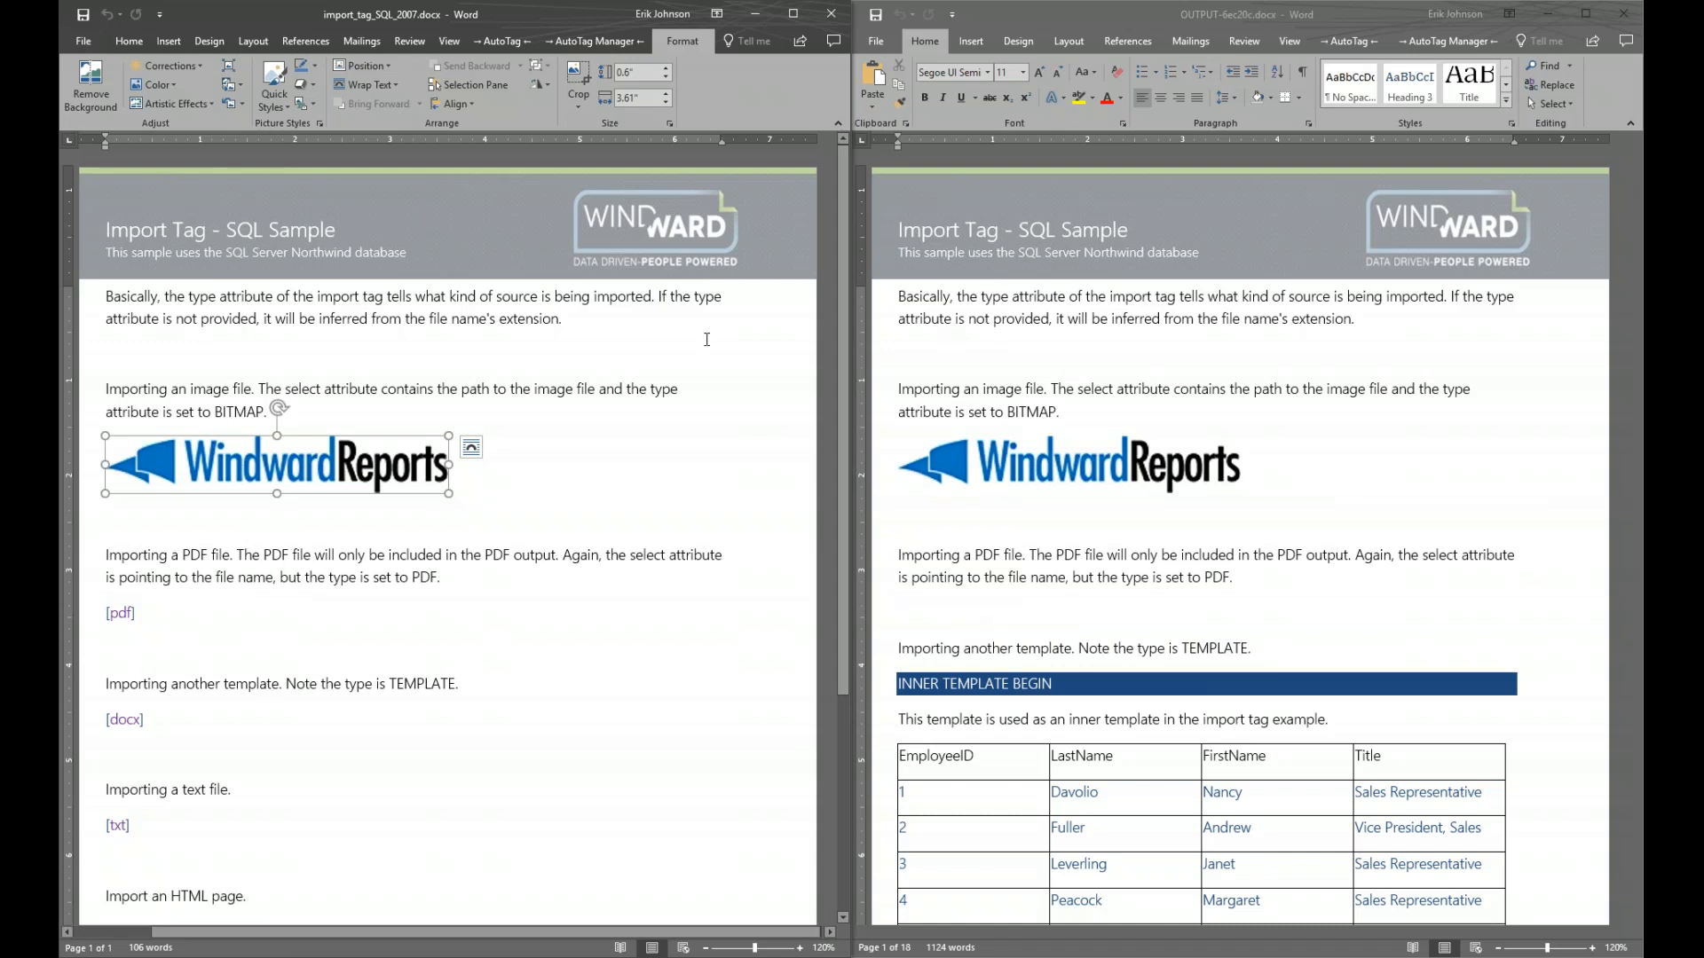
Produce the report as PDF output, saving the template when asked
left_click(494, 42)
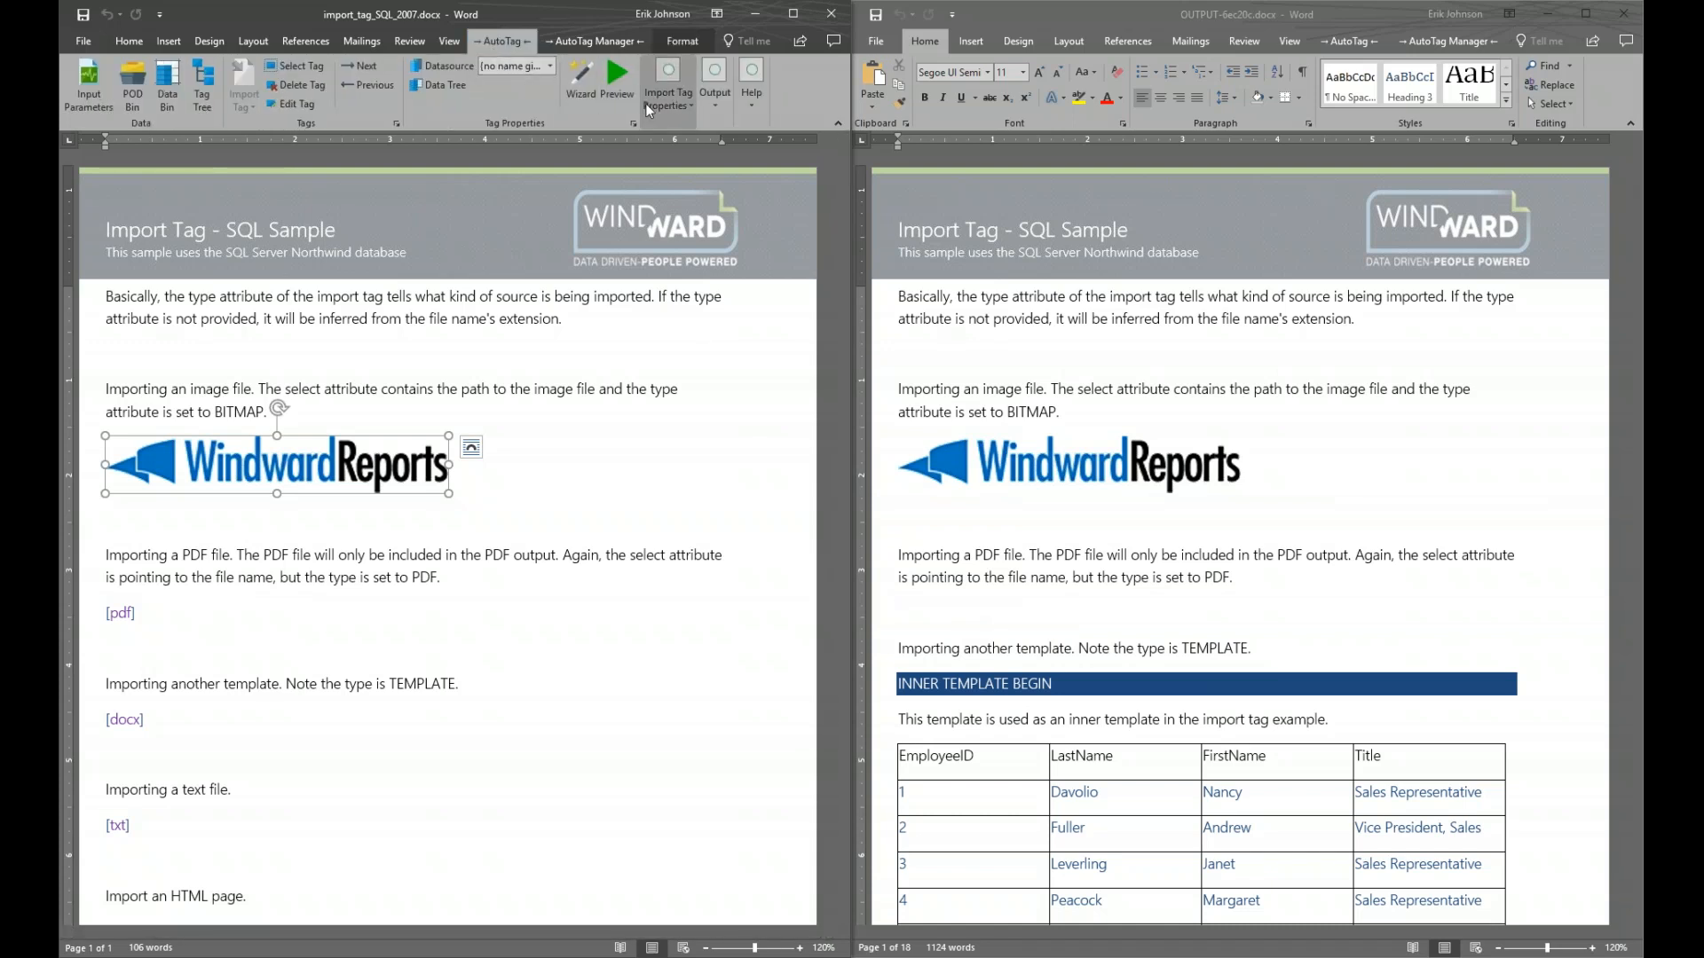
left_click(715, 105)
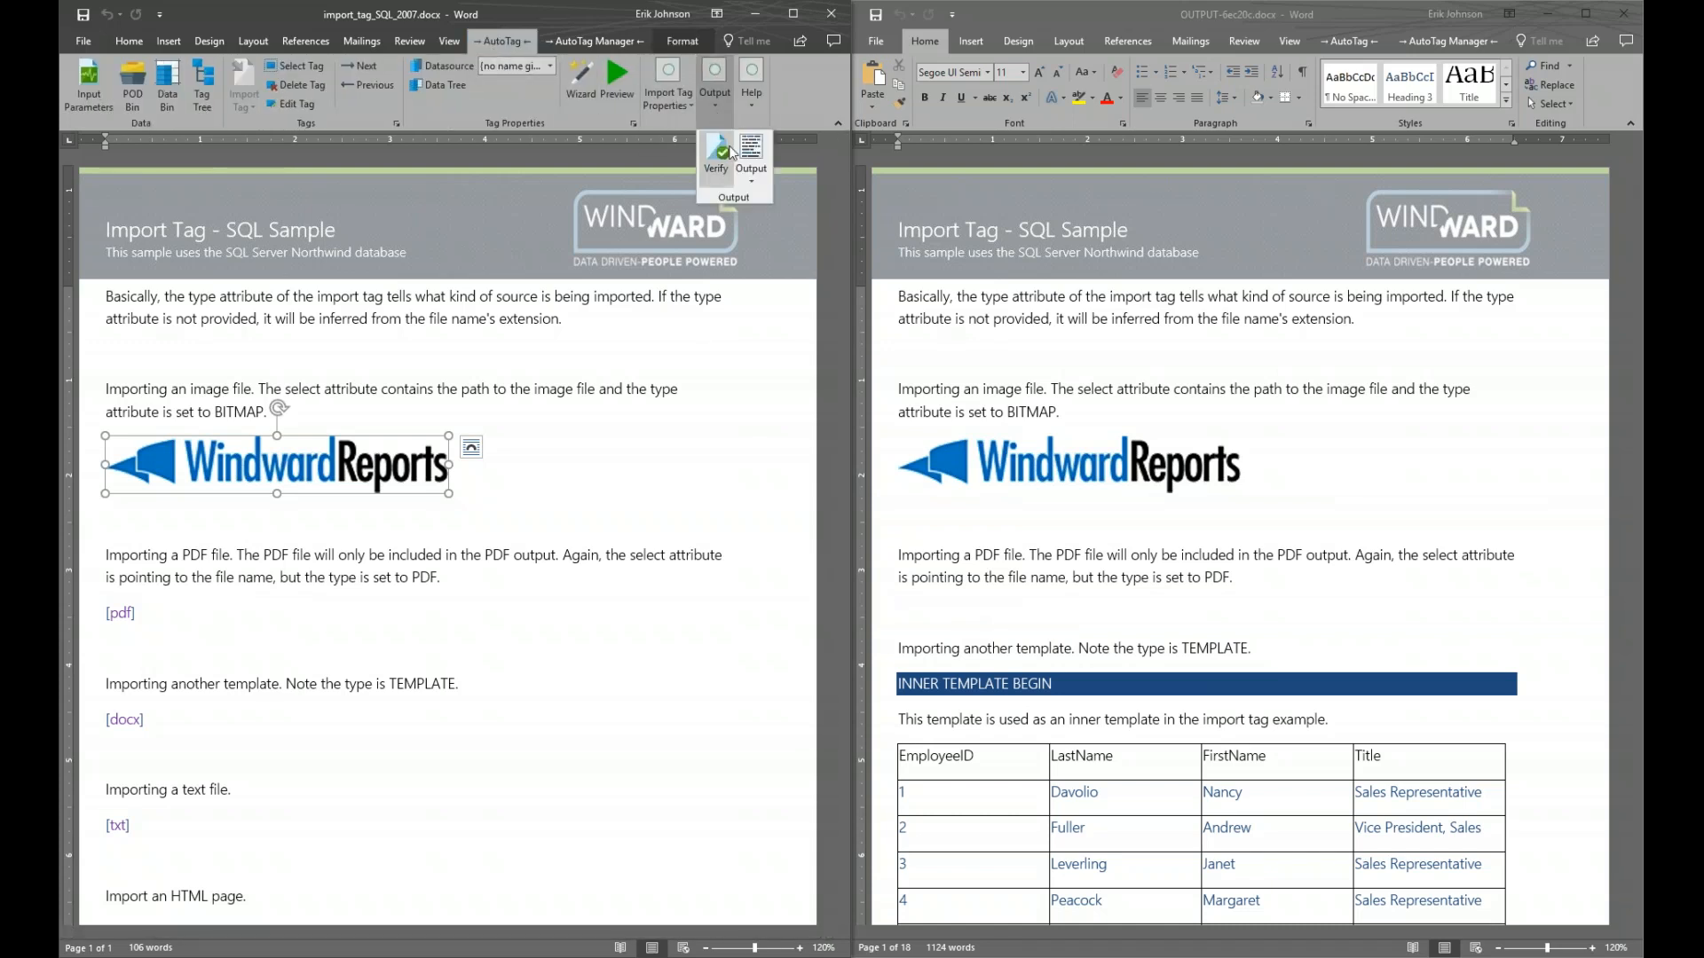
left_click(754, 181)
left_click(778, 241)
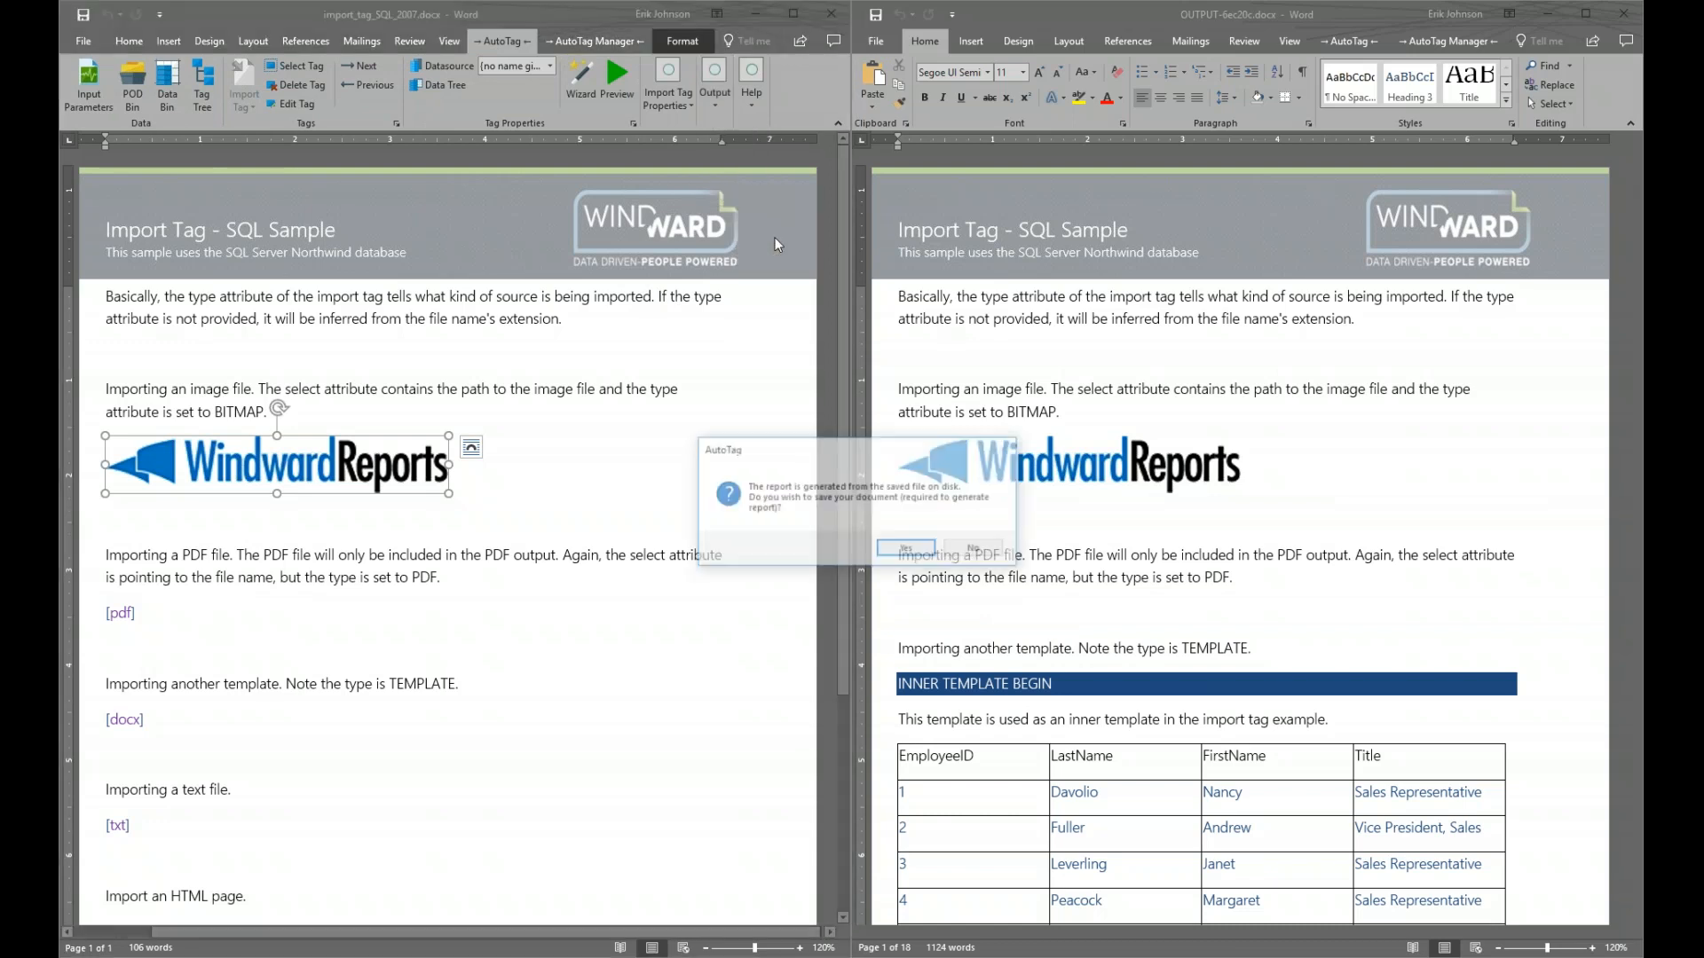
left_click(907, 549)
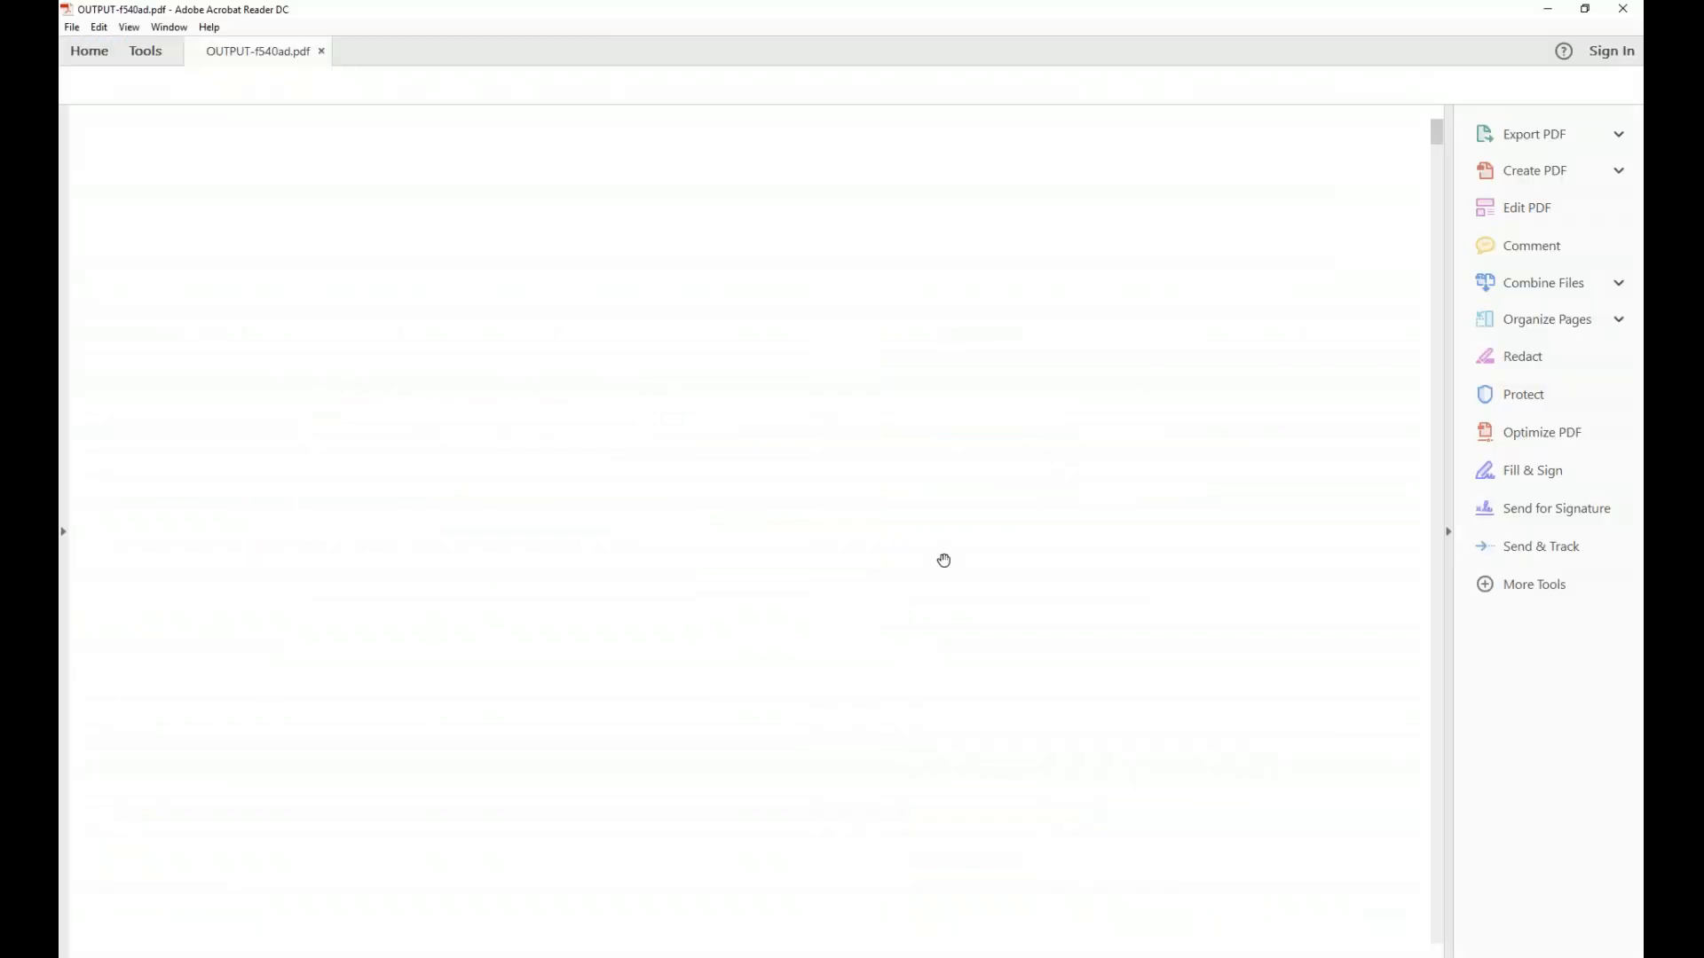
Scroll through the OUTPUT-f540ad.pdf report pages, then close Acrobat Reader
scroll(953, 518, "down", 12)
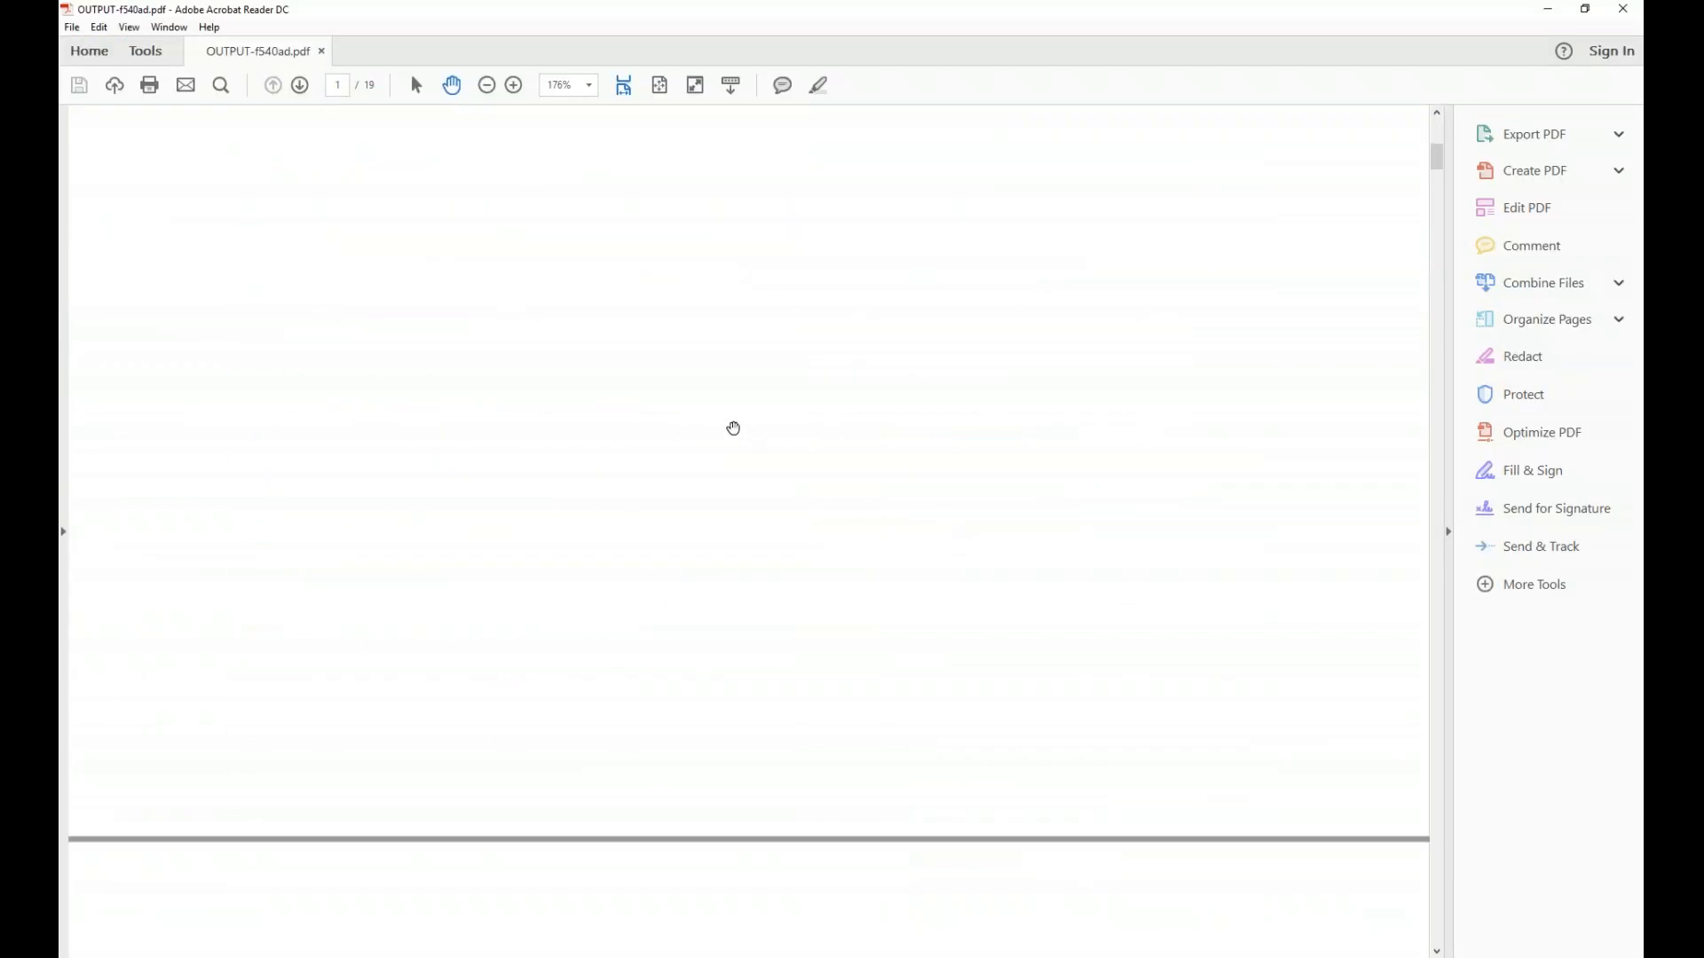
scroll(722, 436, "down", 12)
scroll(722, 466, "up", 4)
scroll(721, 468, "up", 10)
scroll(1038, 358, "down", 5)
left_click(1622, 9)
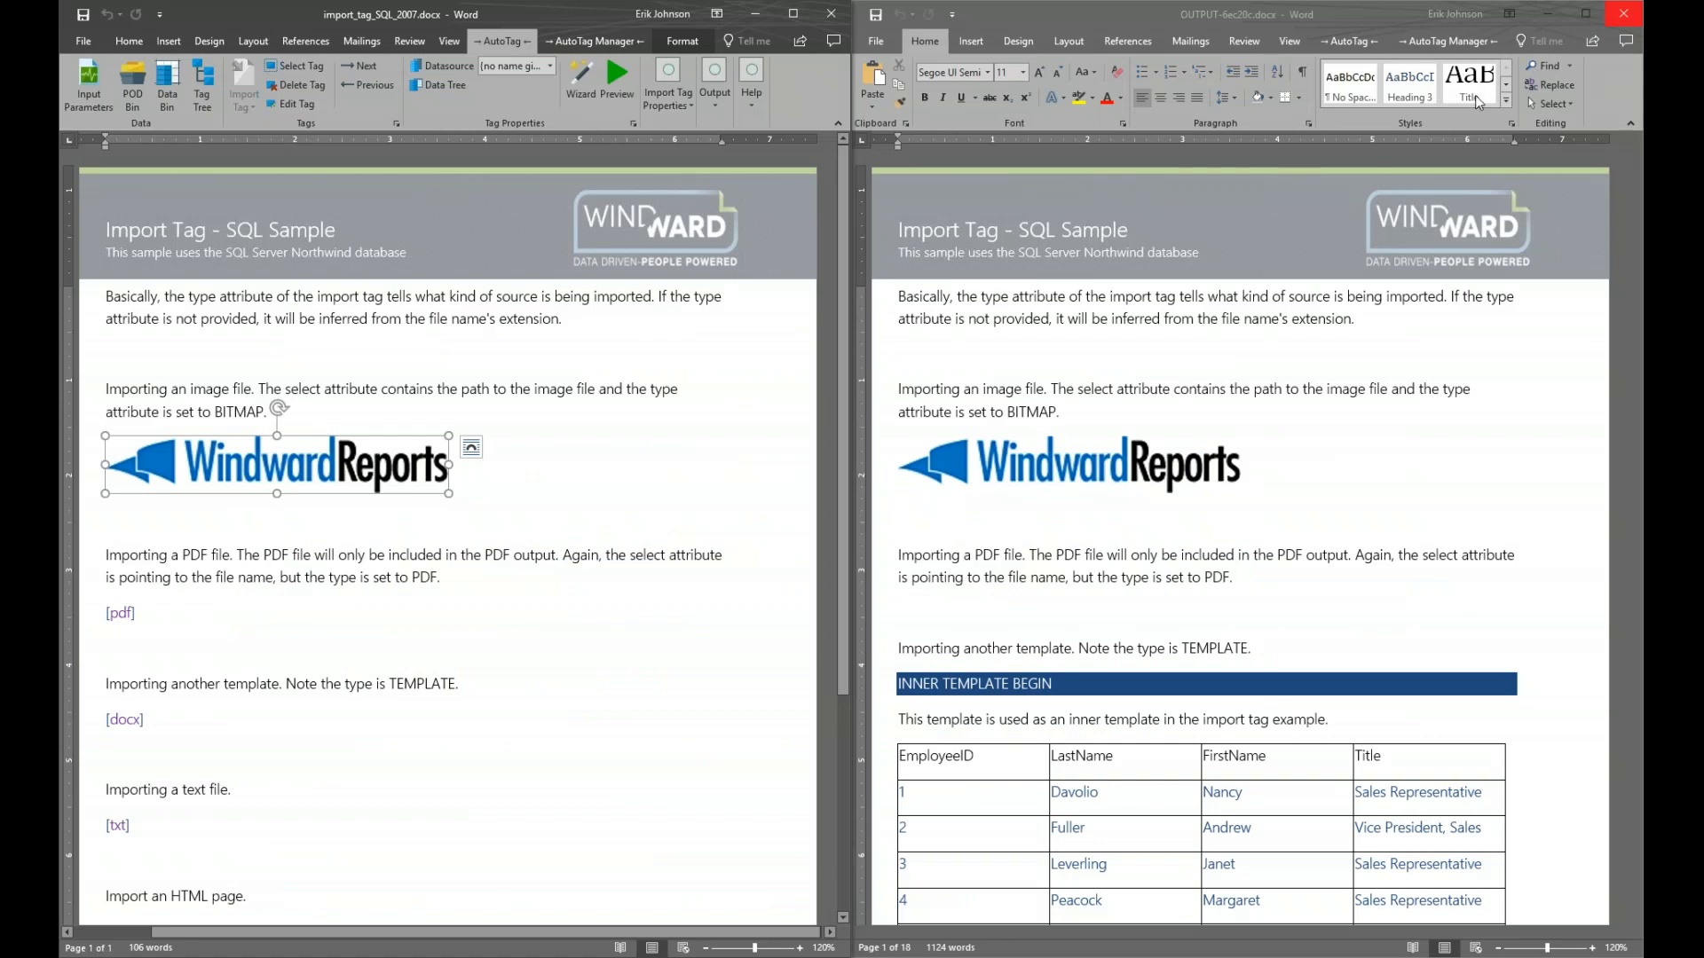
Close the Import Tag, Switch Tag, If Tag and Equation Editor documents, then advance to slide 9
left_click(1637, 20)
left_click(831, 13)
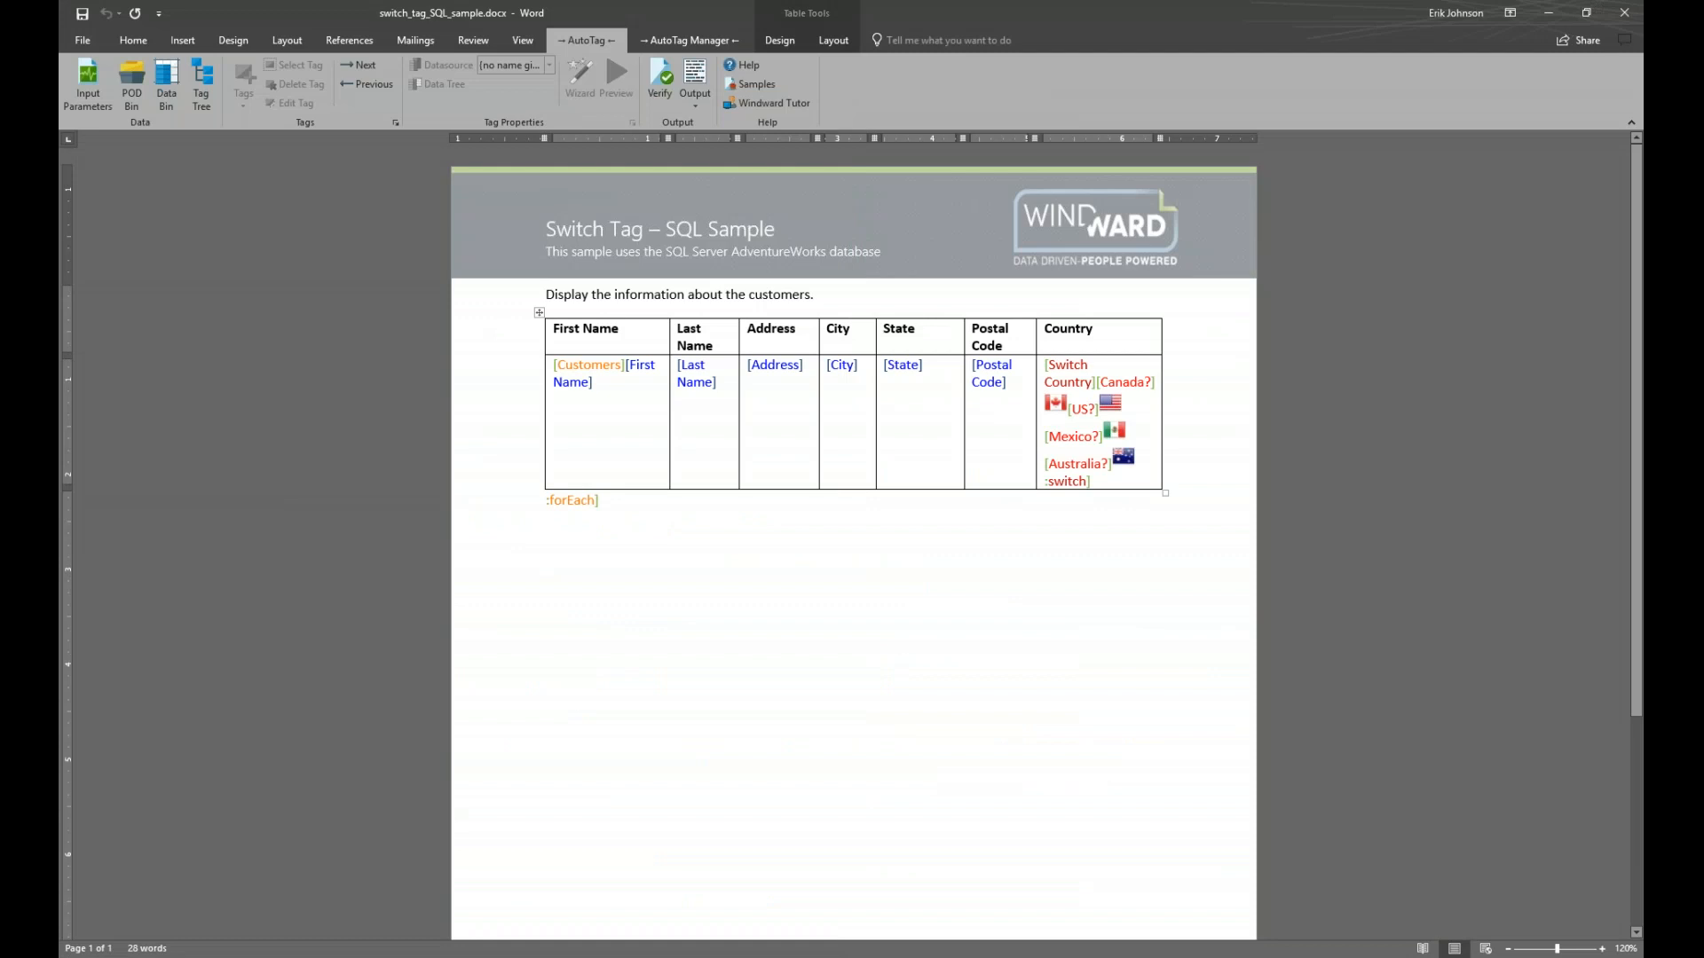
left_click(1624, 12)
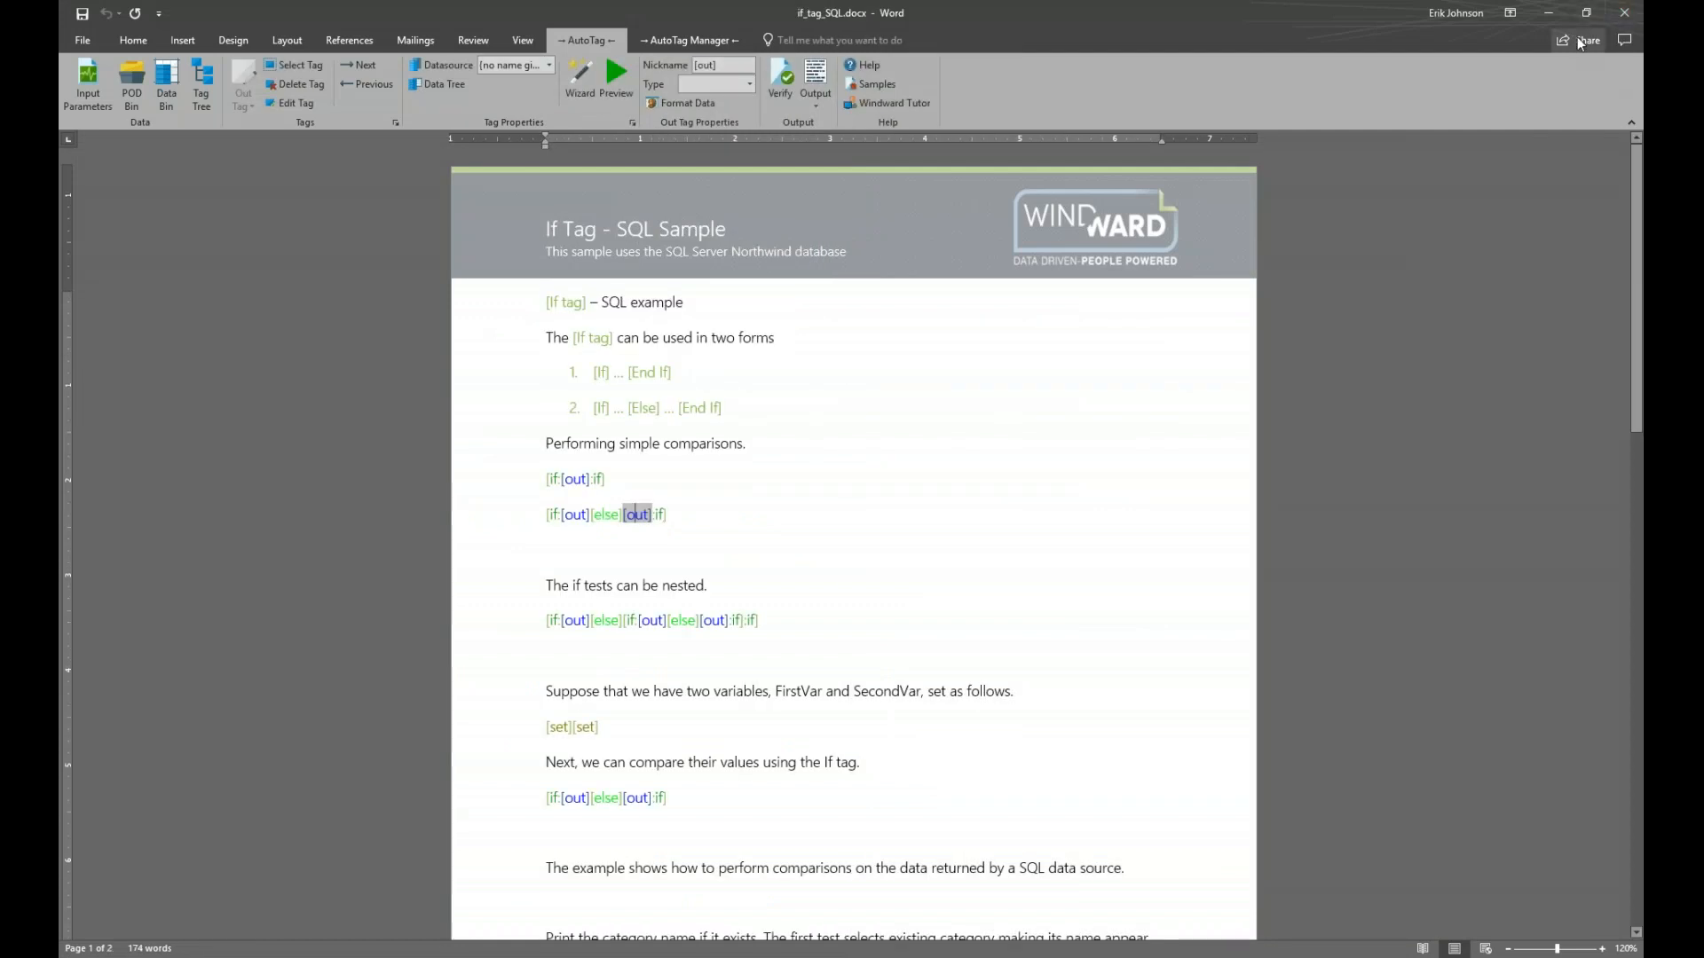
left_click(1617, 16)
left_click(1620, 14)
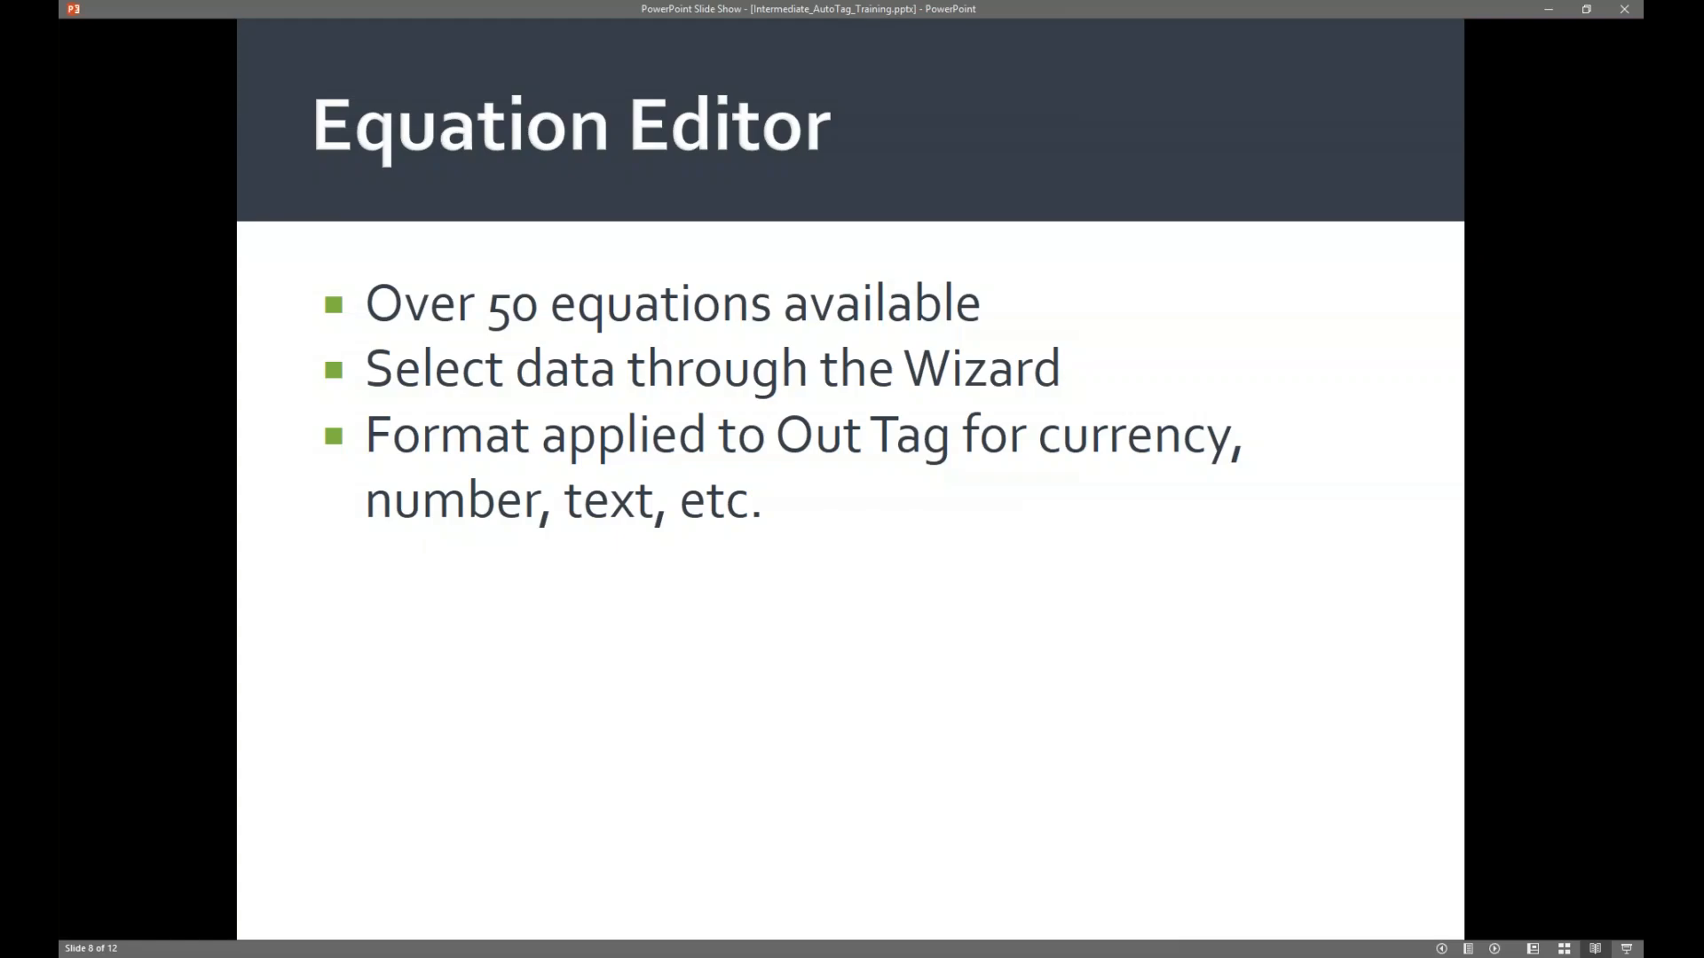
key("Right")
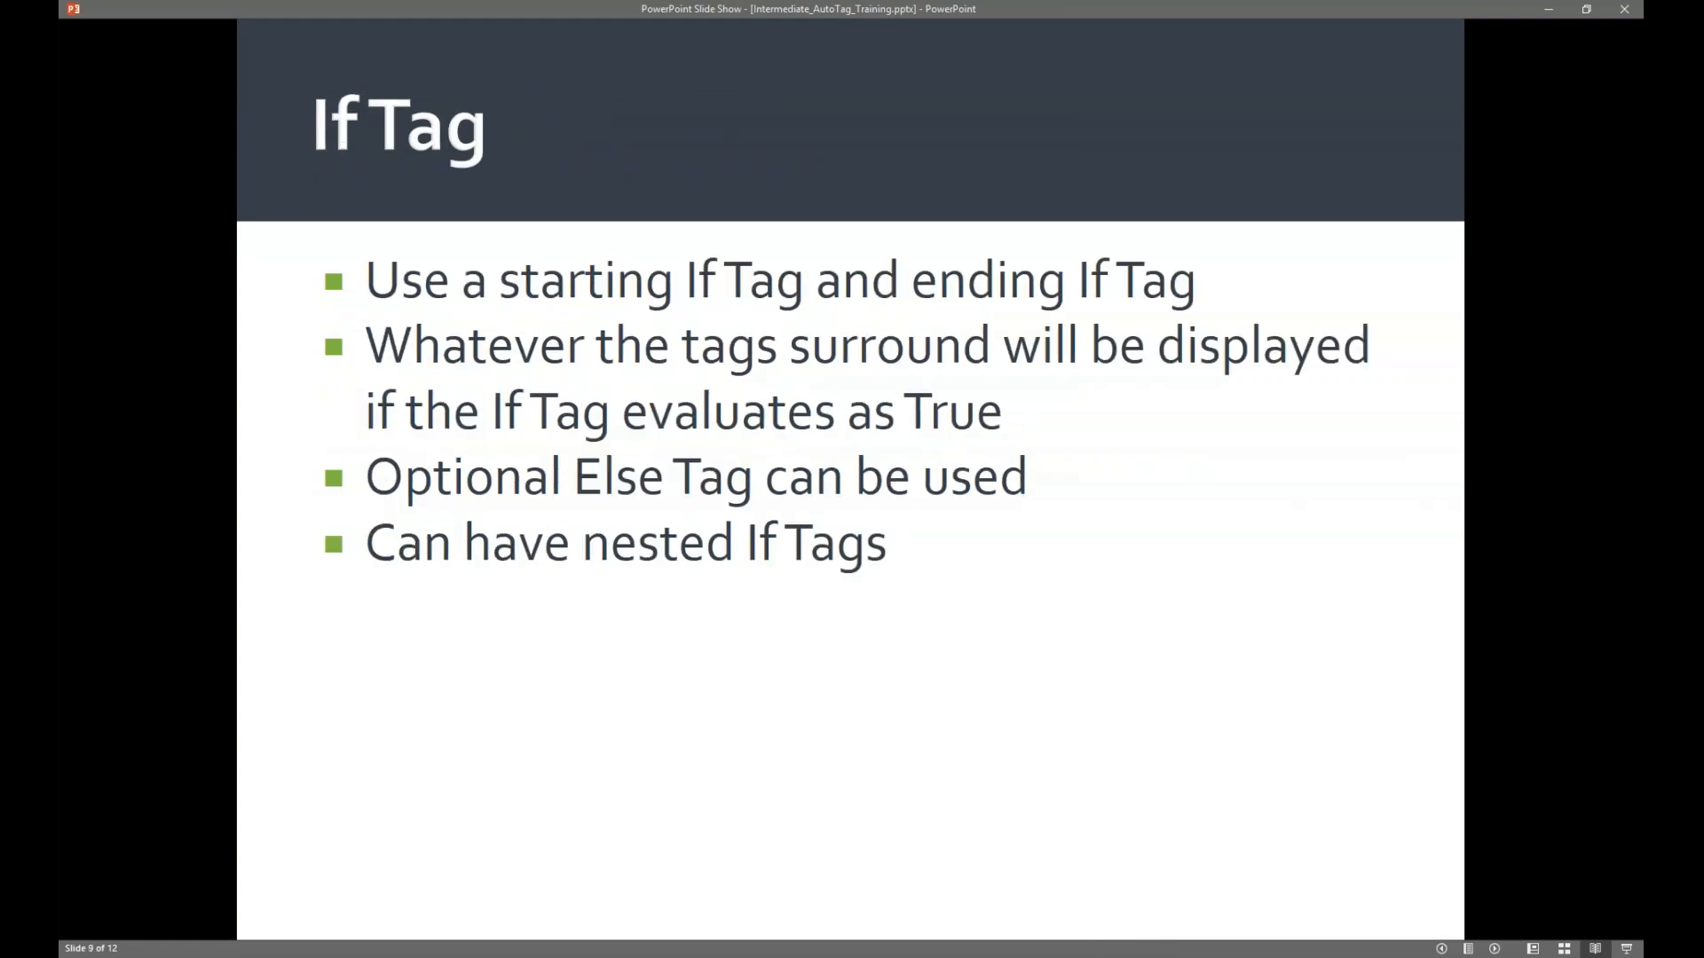
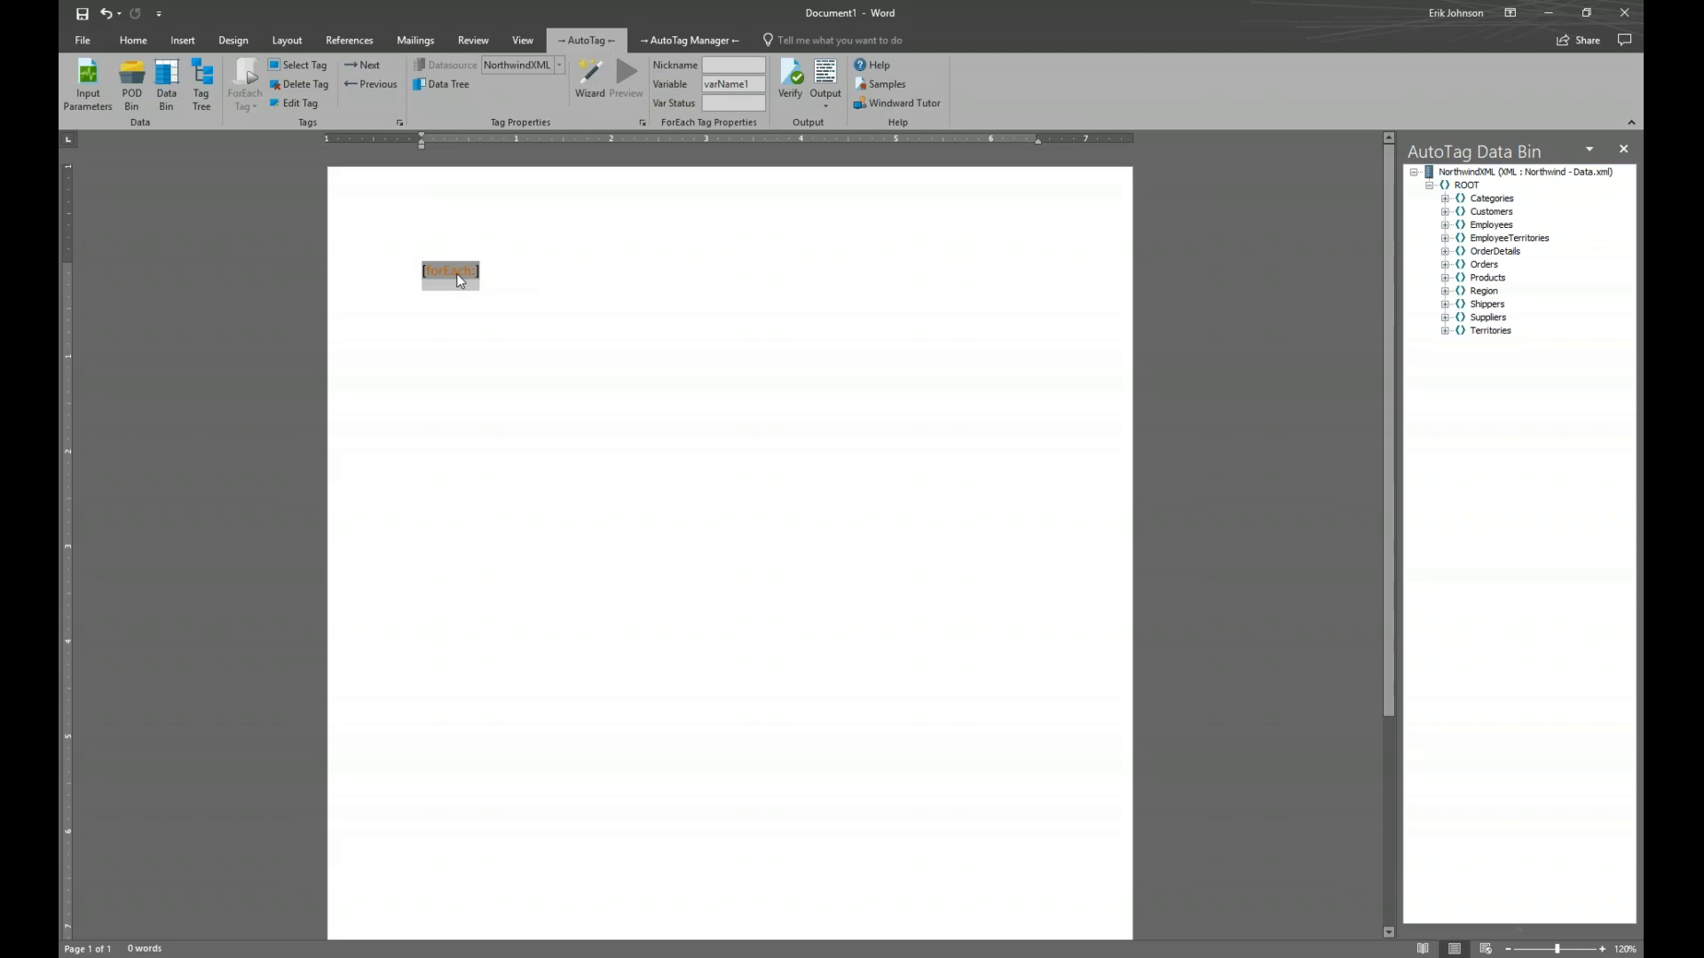
Open the ForEach tag in the Tag Editor and start a CONCATENATE equation
double_click(456, 274)
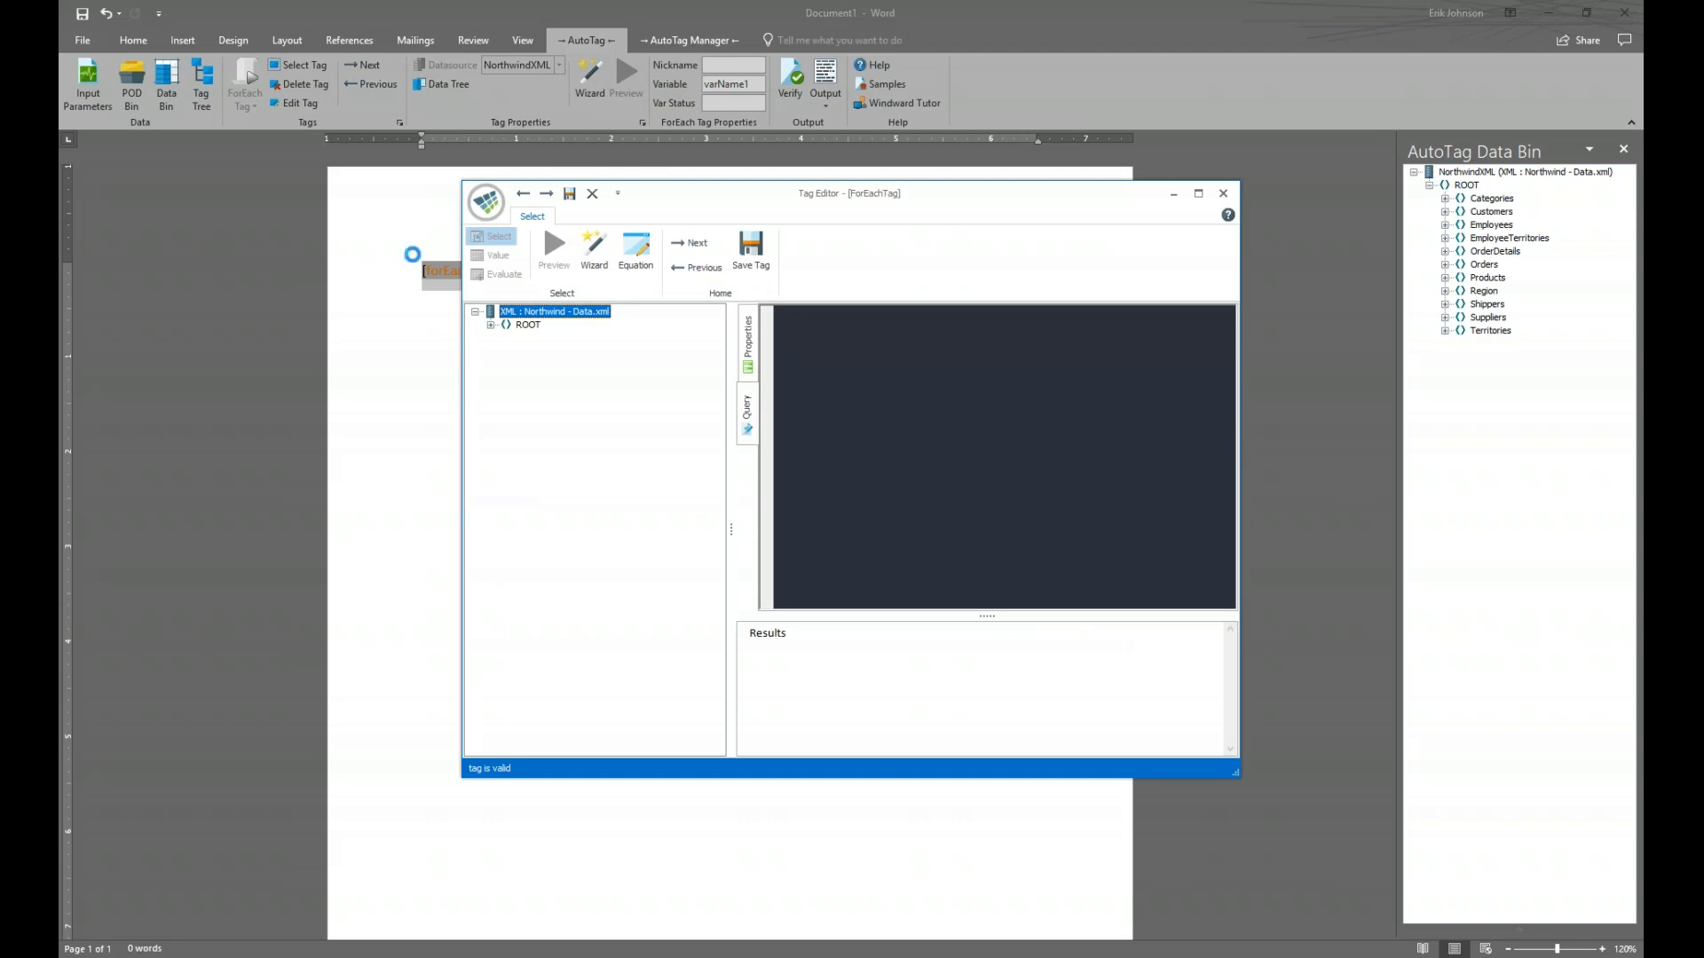
left_click(643, 251)
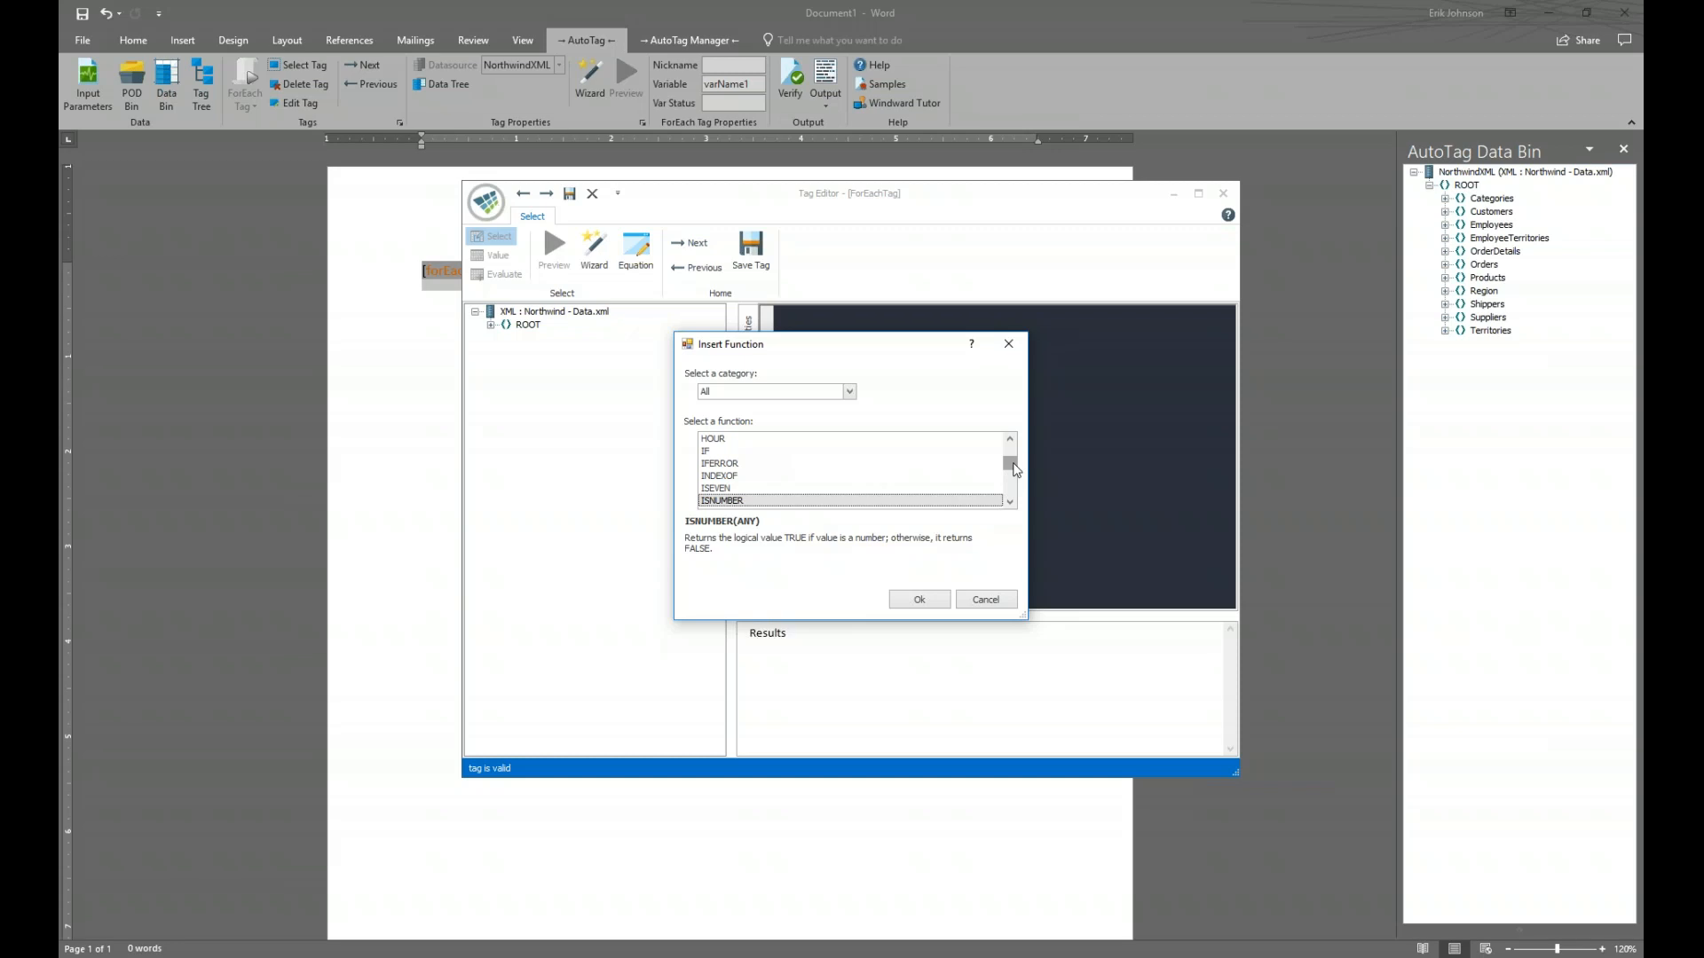
left_click_drag(1011, 465, 1014, 478)
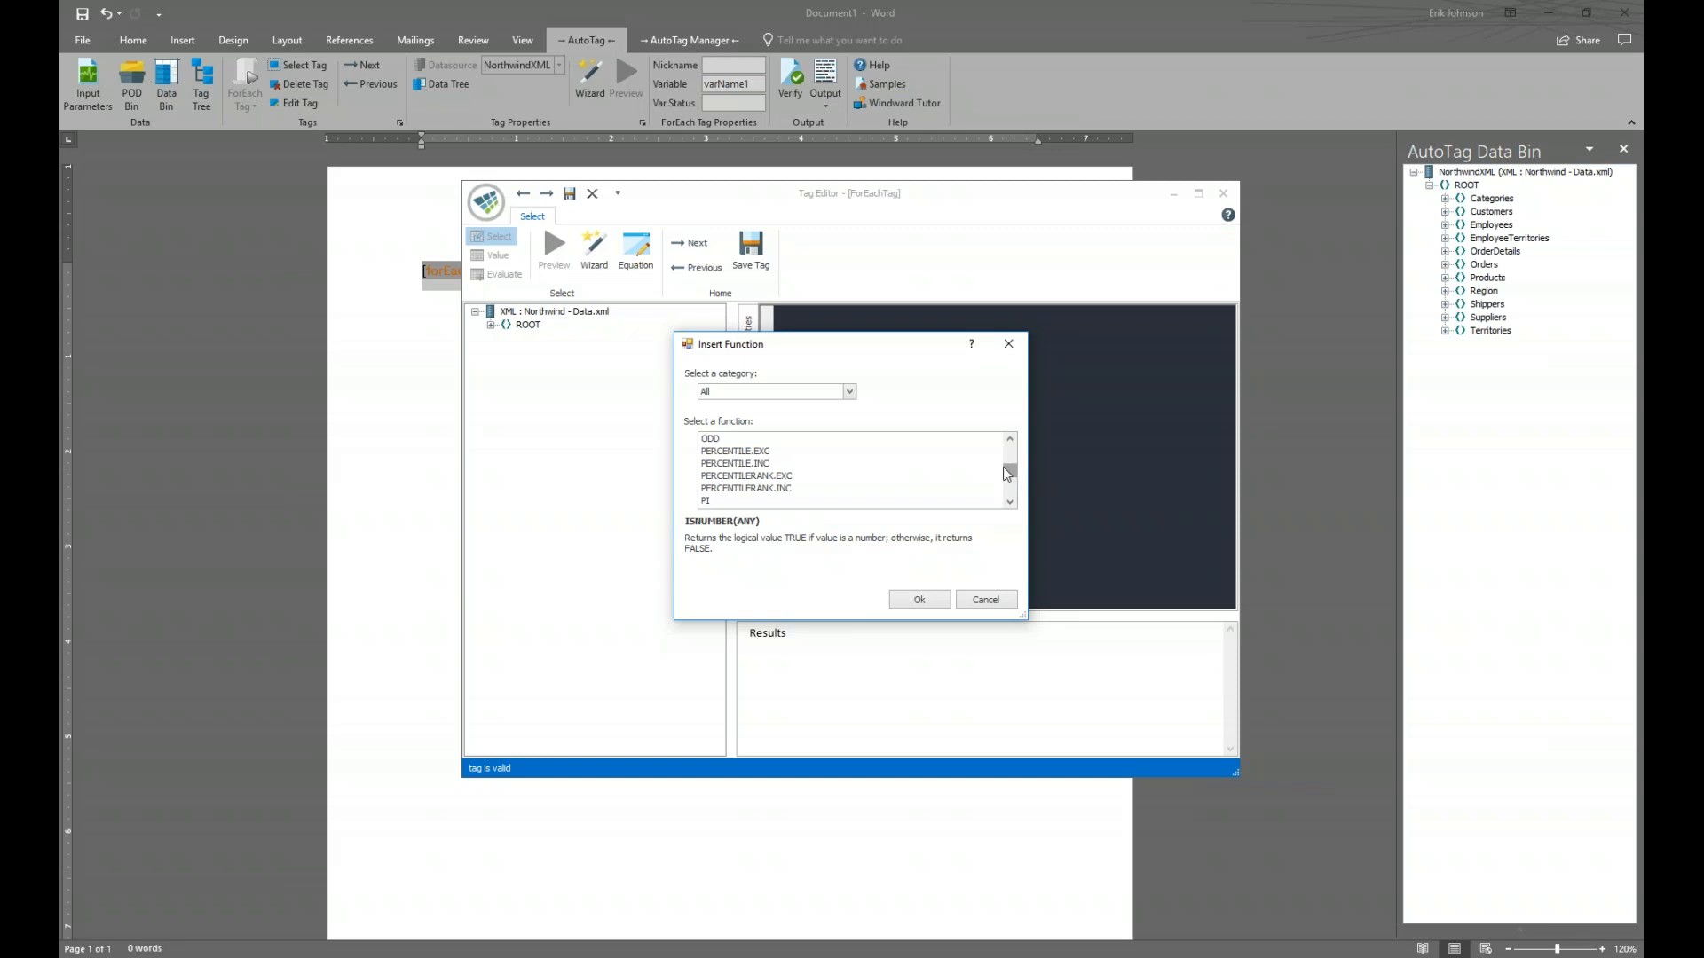
scroll(873, 460, "up", 8)
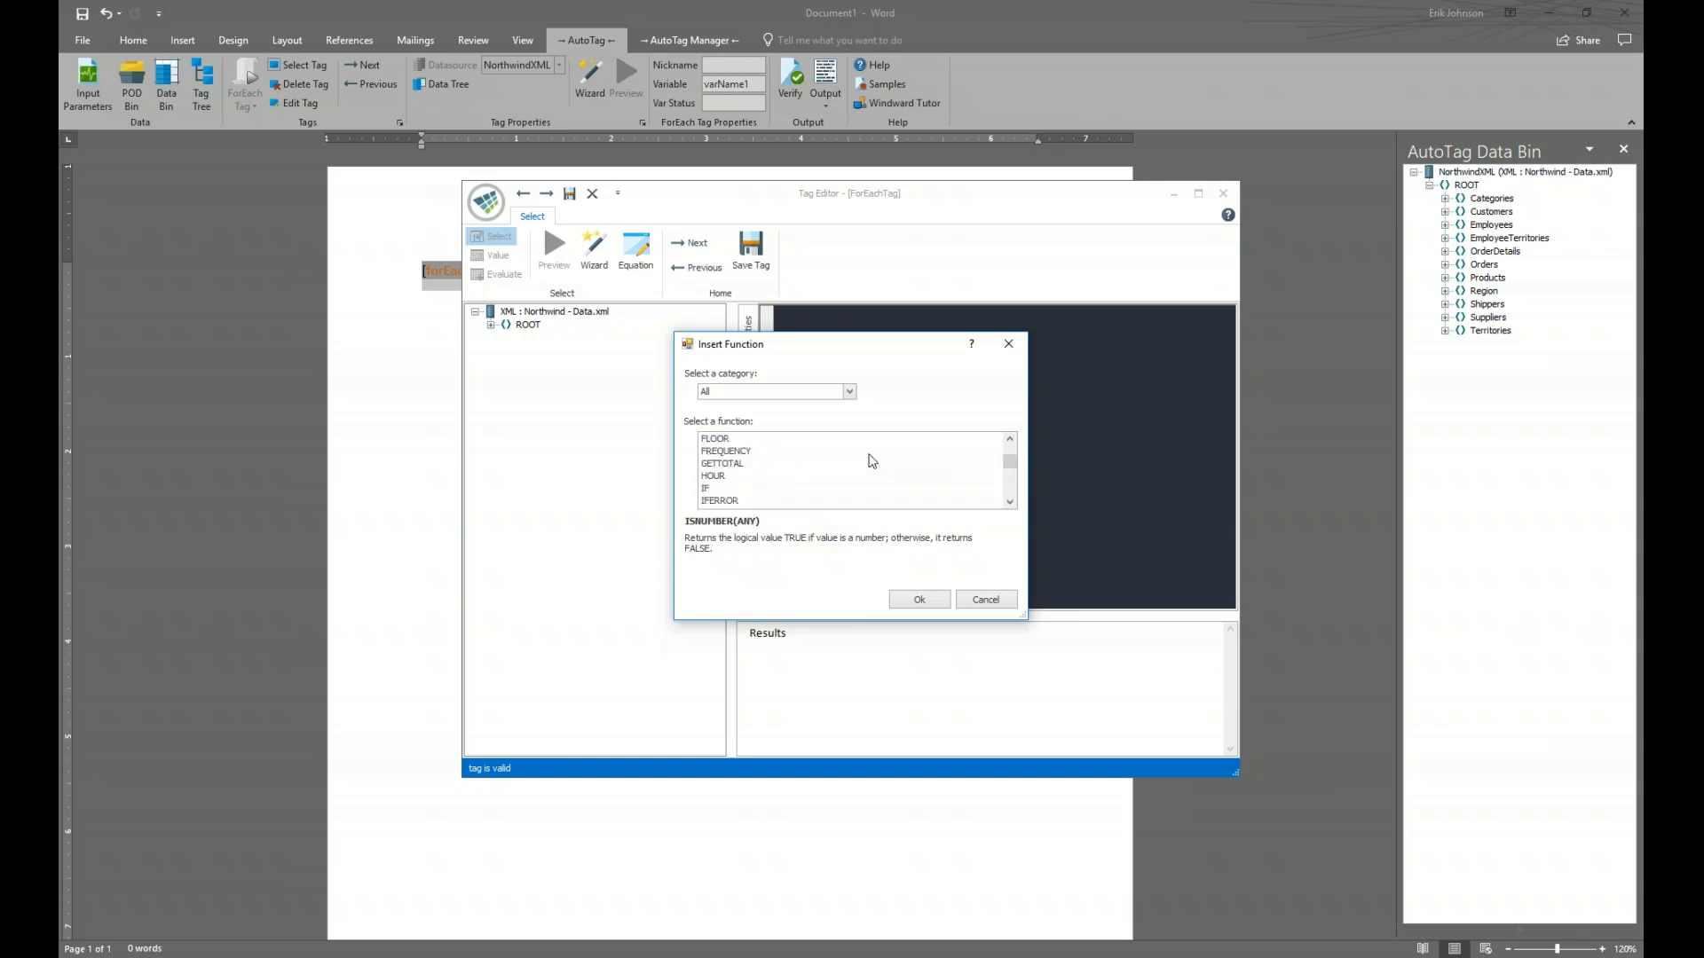
scroll(870, 460, "up", 5)
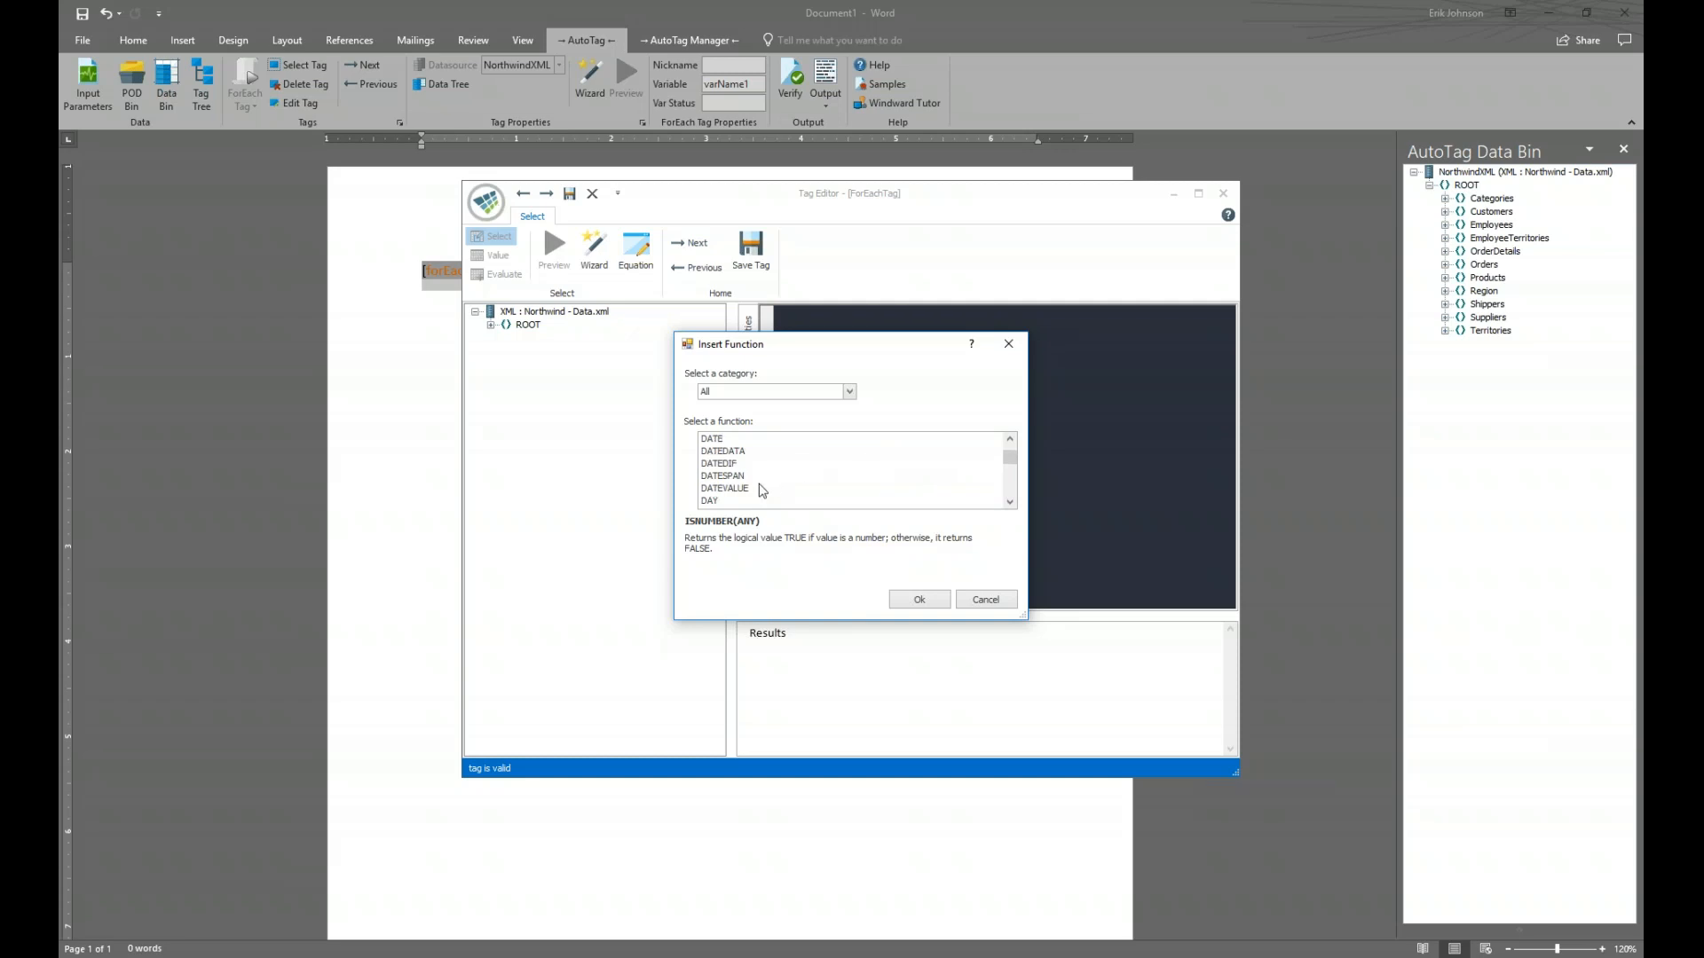
left_click(760, 488)
scroll(760, 488, "up", 2)
left_click(761, 463)
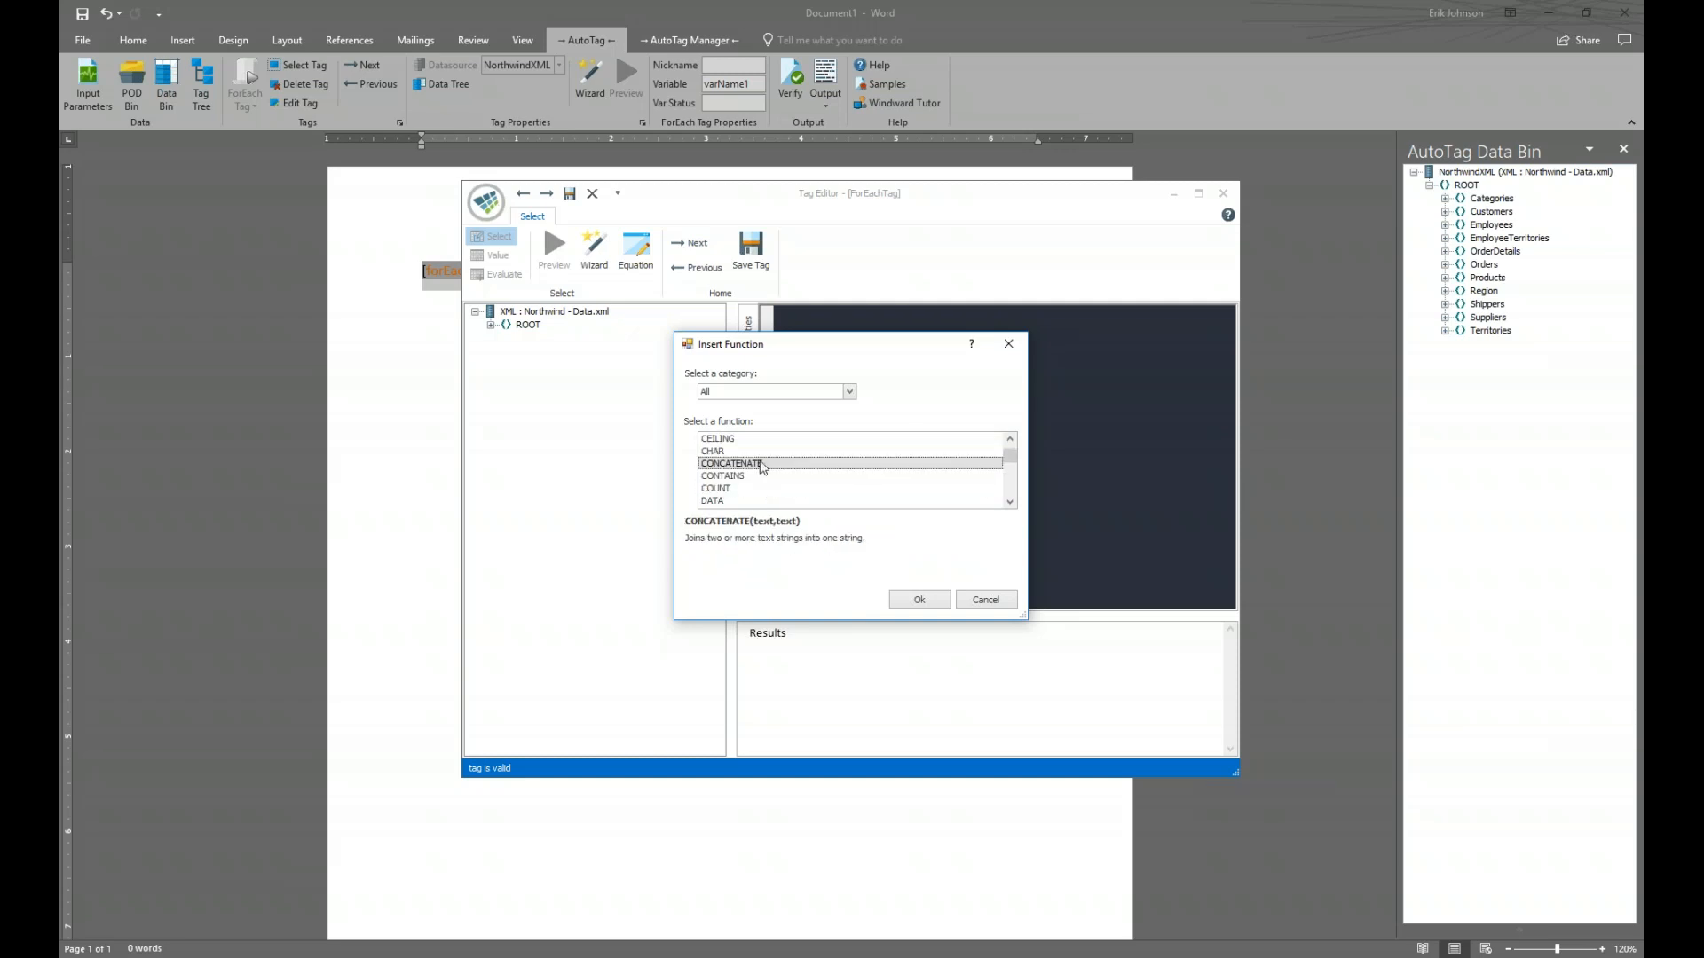
left_click(927, 596)
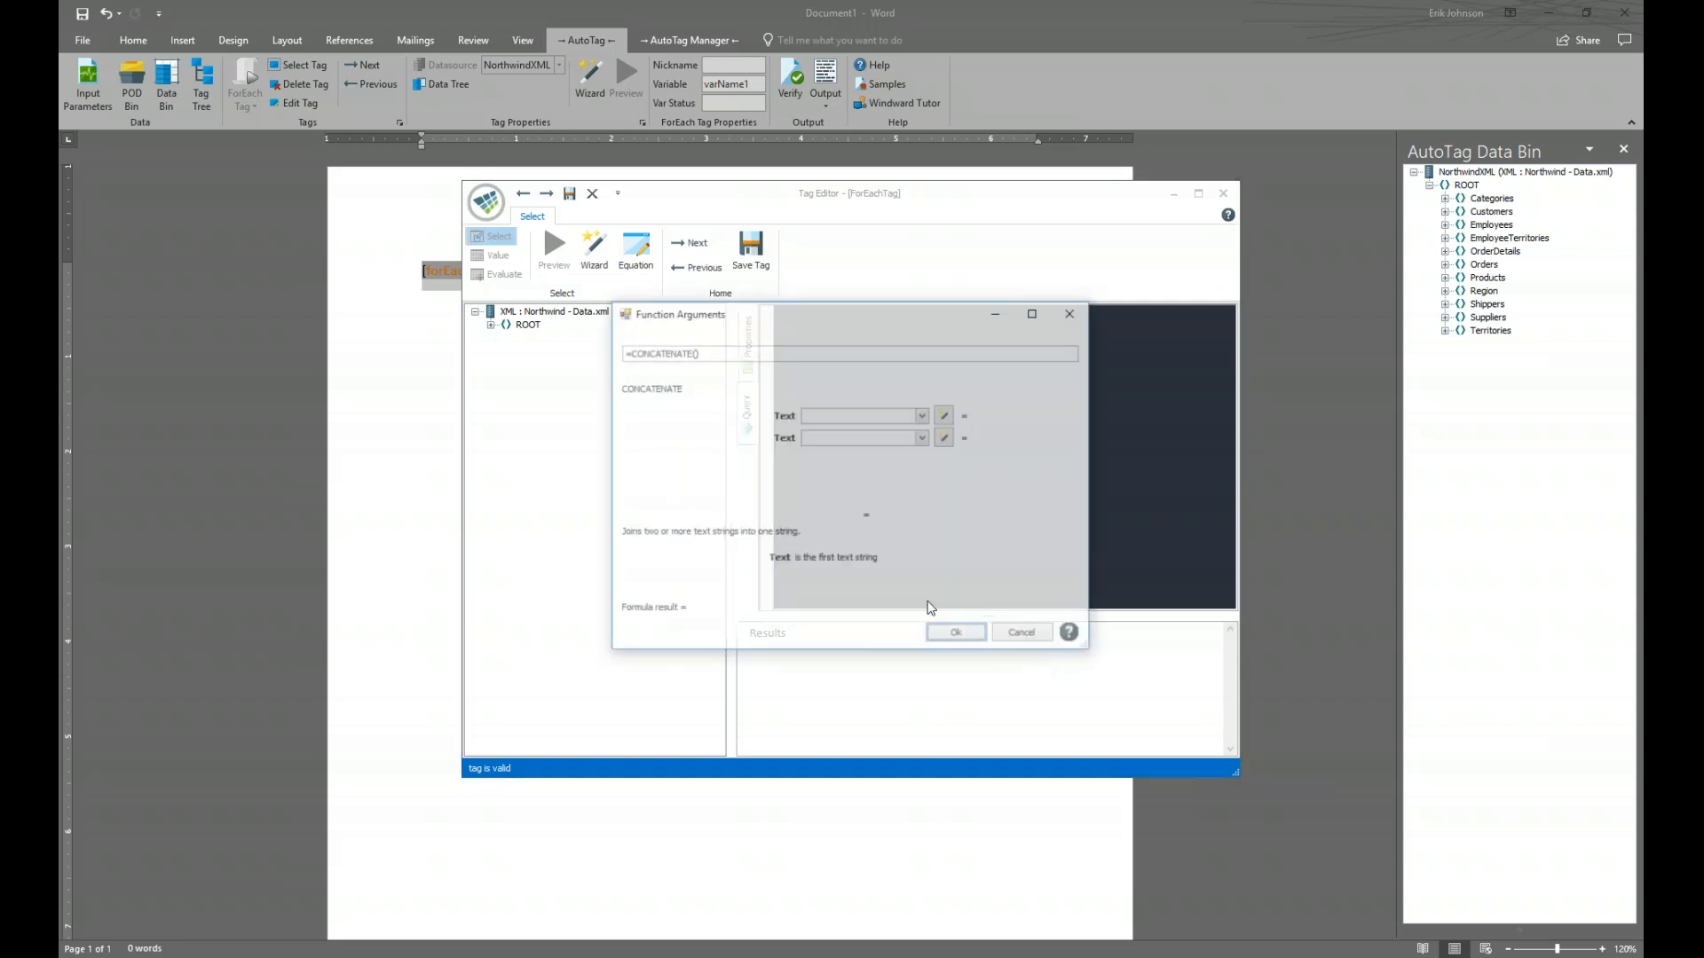
Set CONCATENATE's first Text argument to the /ROOT/Categories/CategoryID data path
left_click(946, 416)
left_click(667, 333)
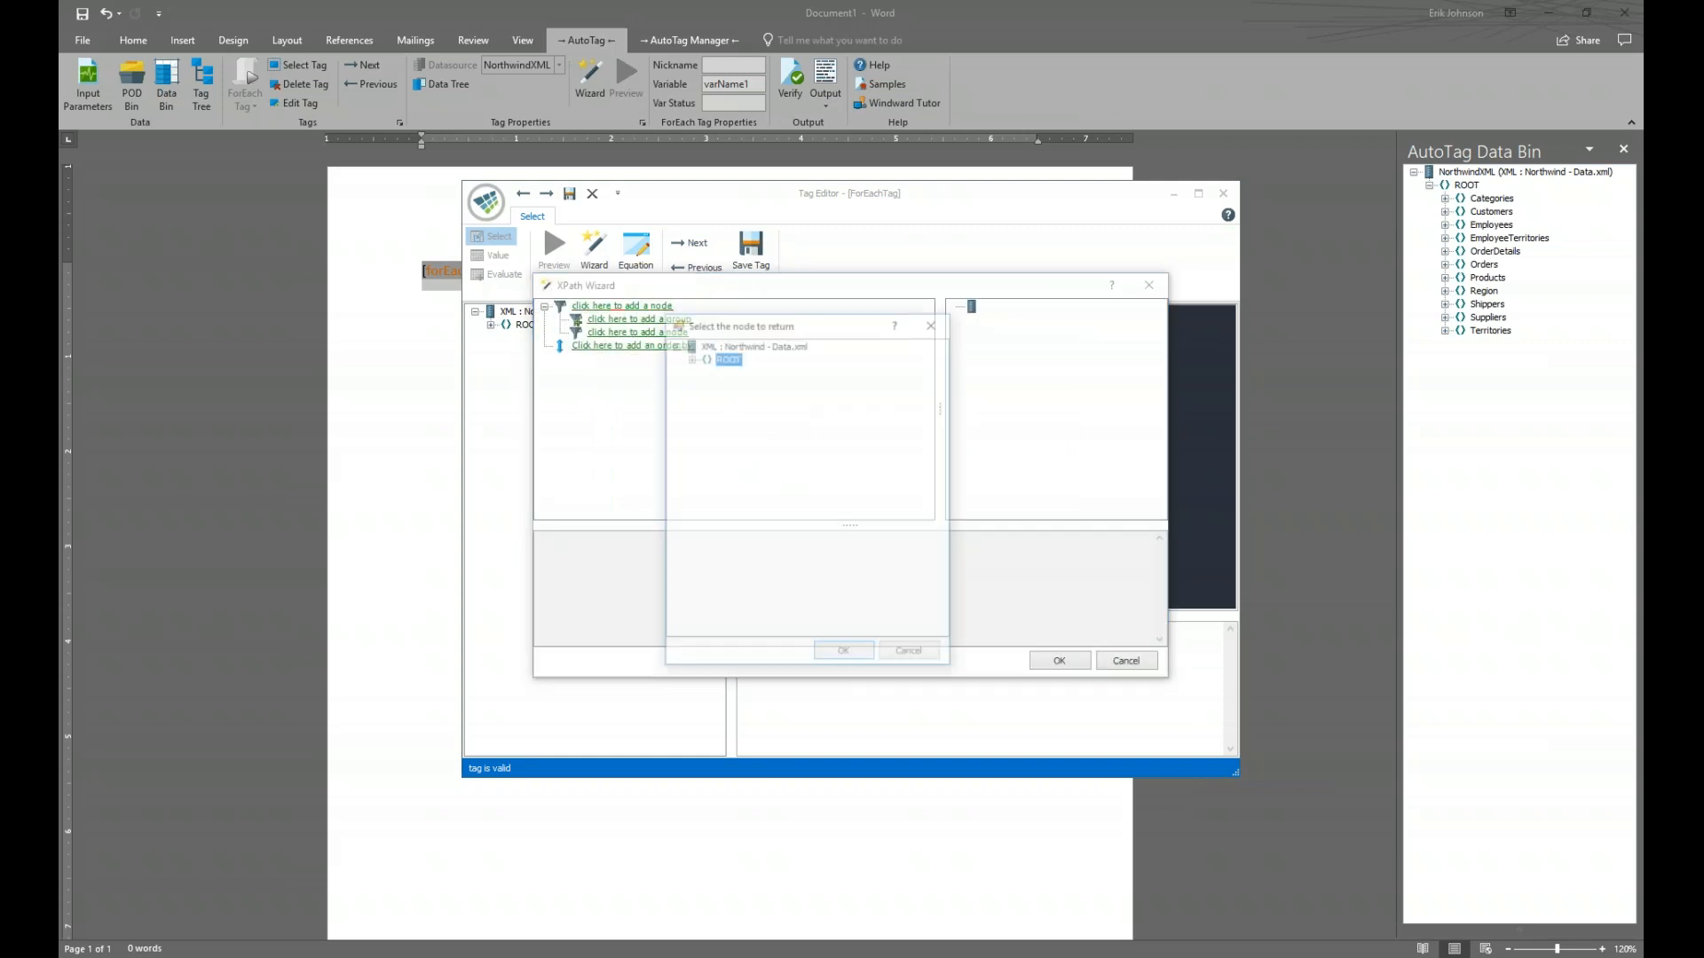
left_click(690, 356)
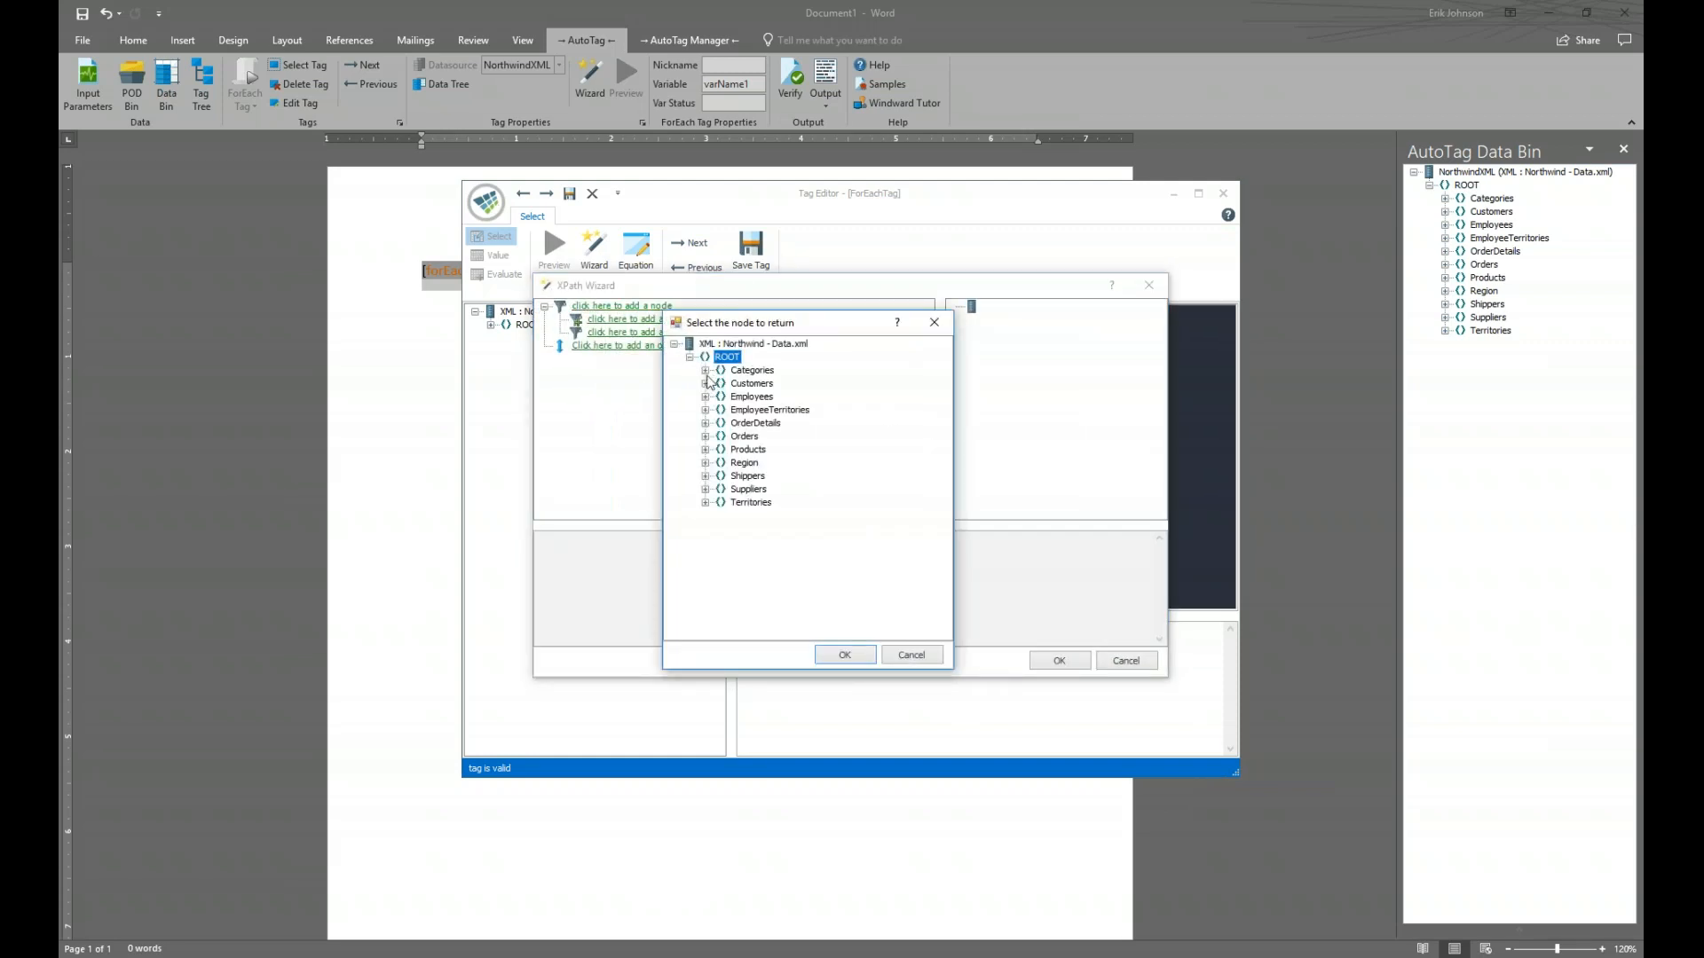
left_click(705, 370)
left_click(768, 383)
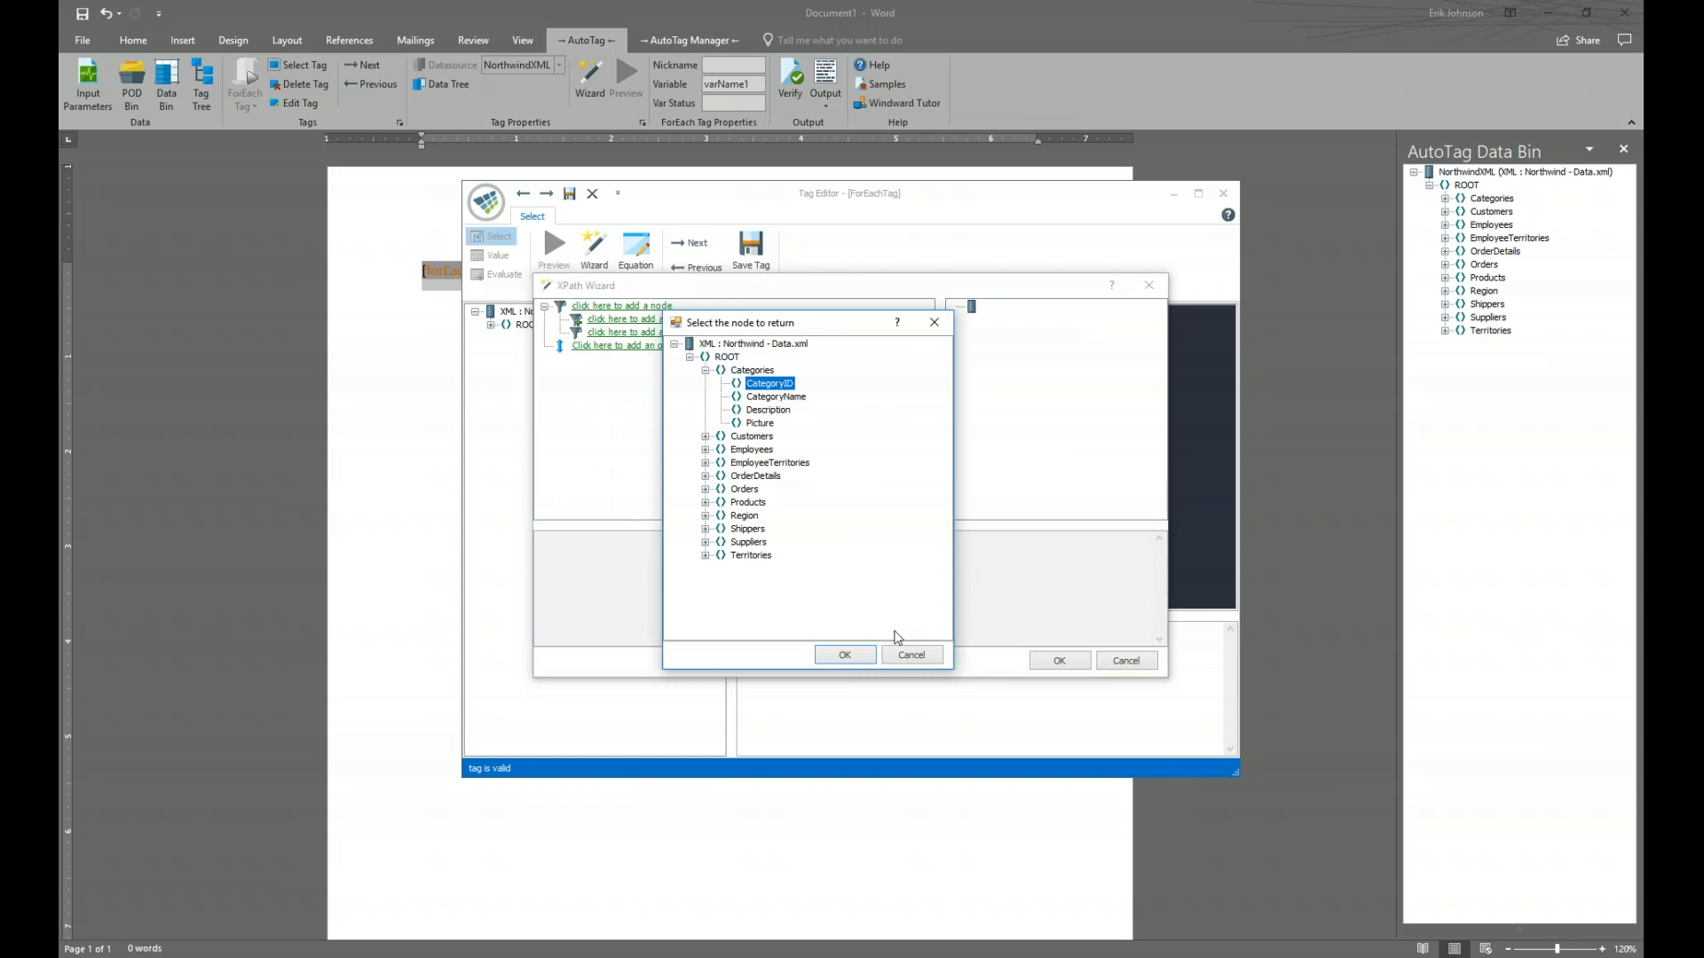
left_click(844, 656)
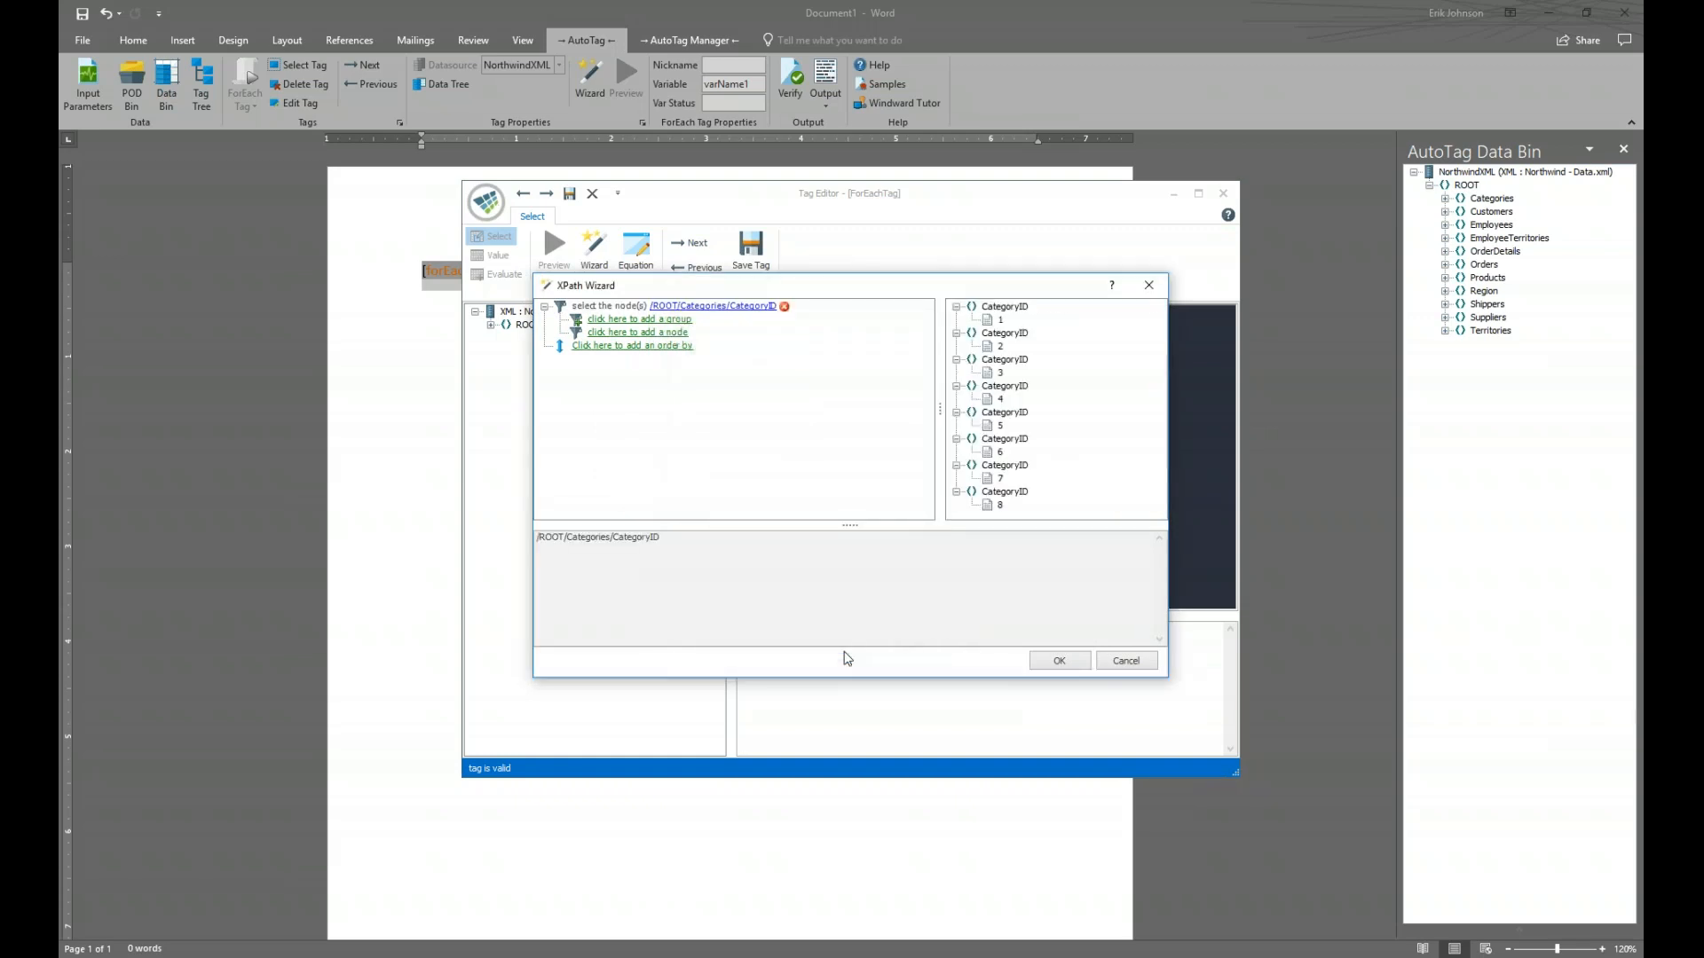
left_click(1060, 660)
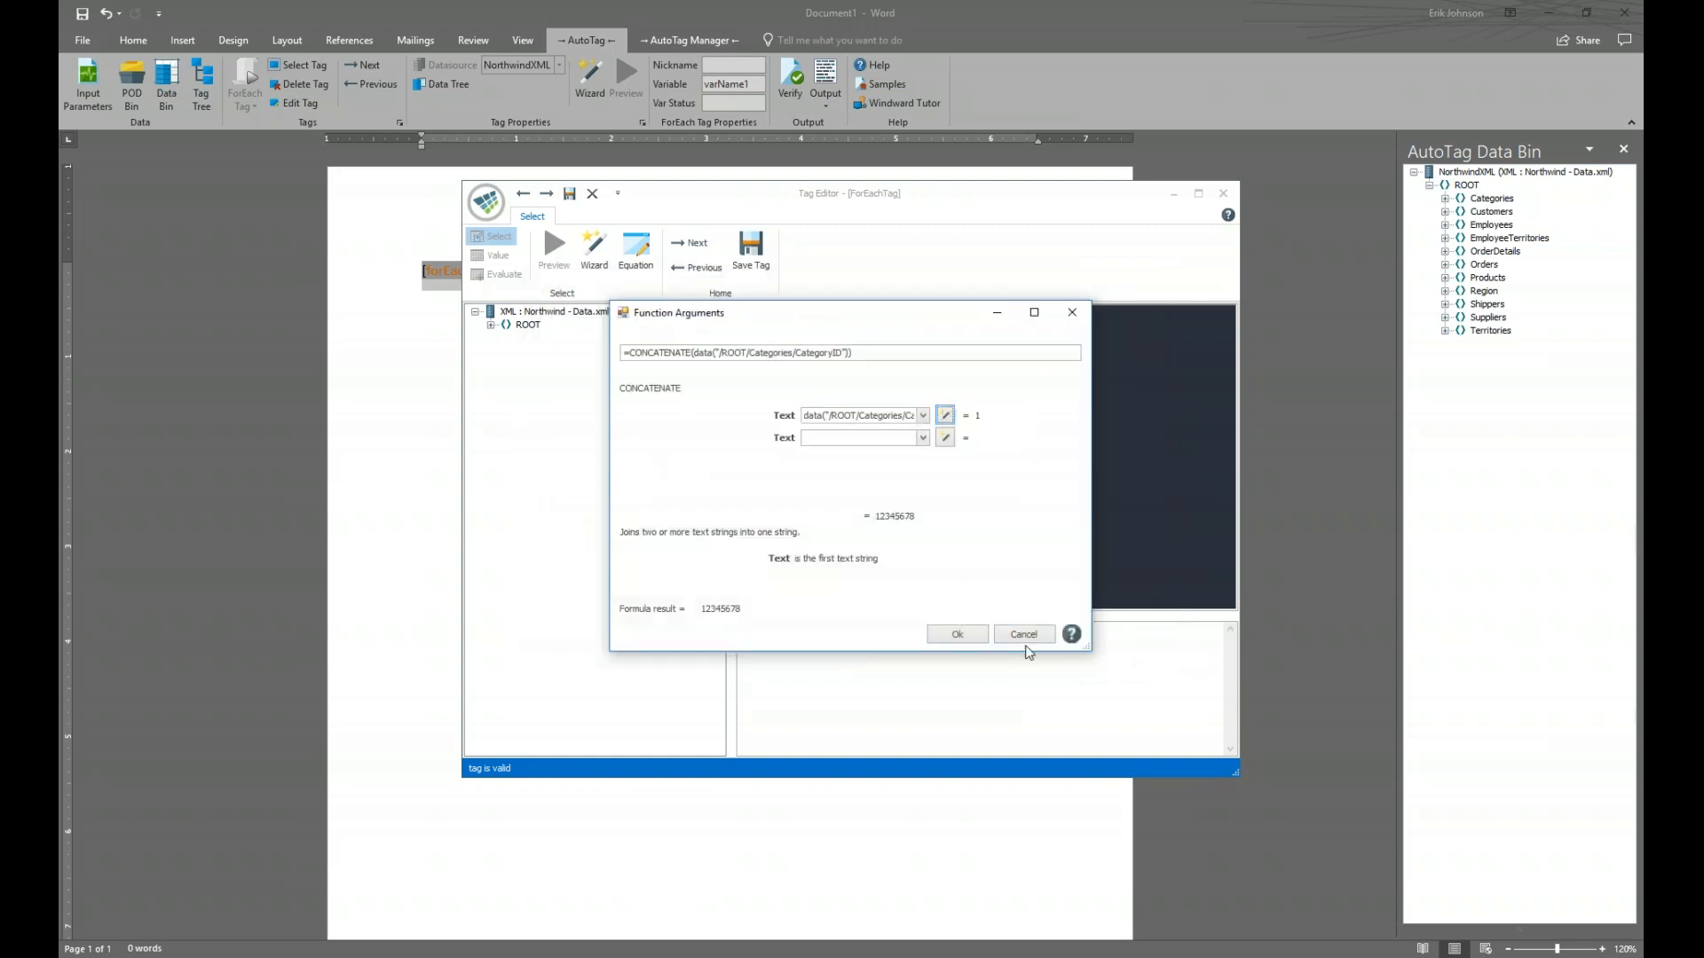
Set CONCATENATE's second Text argument to the /ROOT/Categories/CategoryName data path
left_click(945, 437)
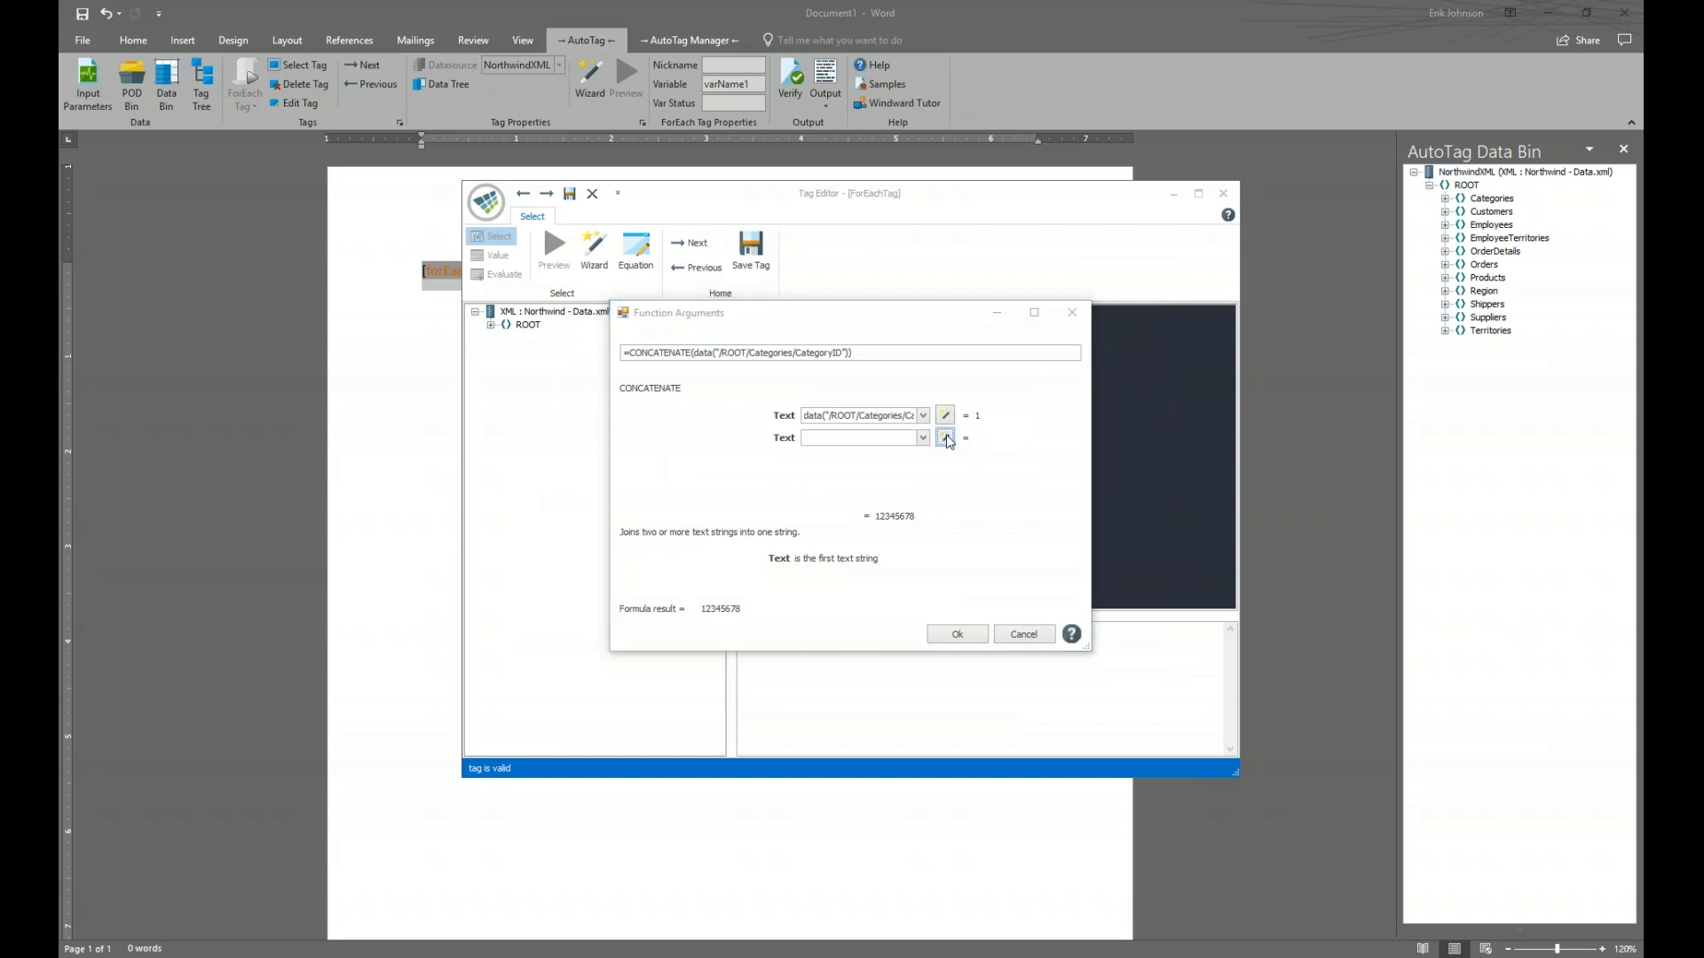
left_click(624, 307)
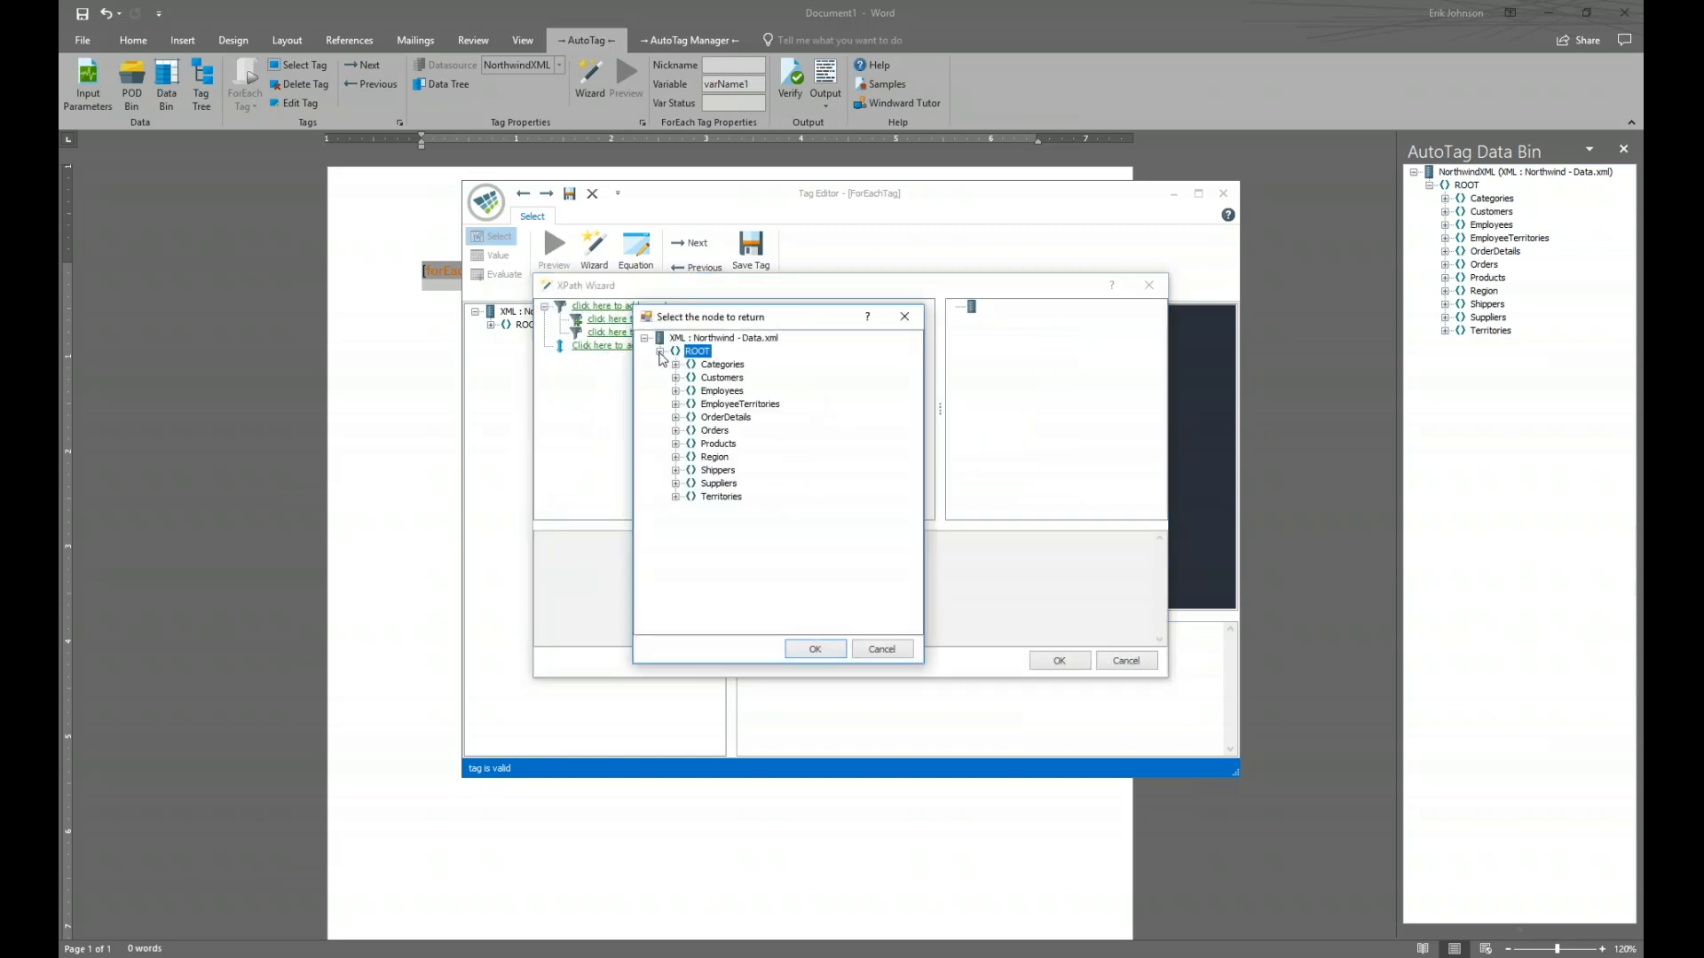
left_click(676, 365)
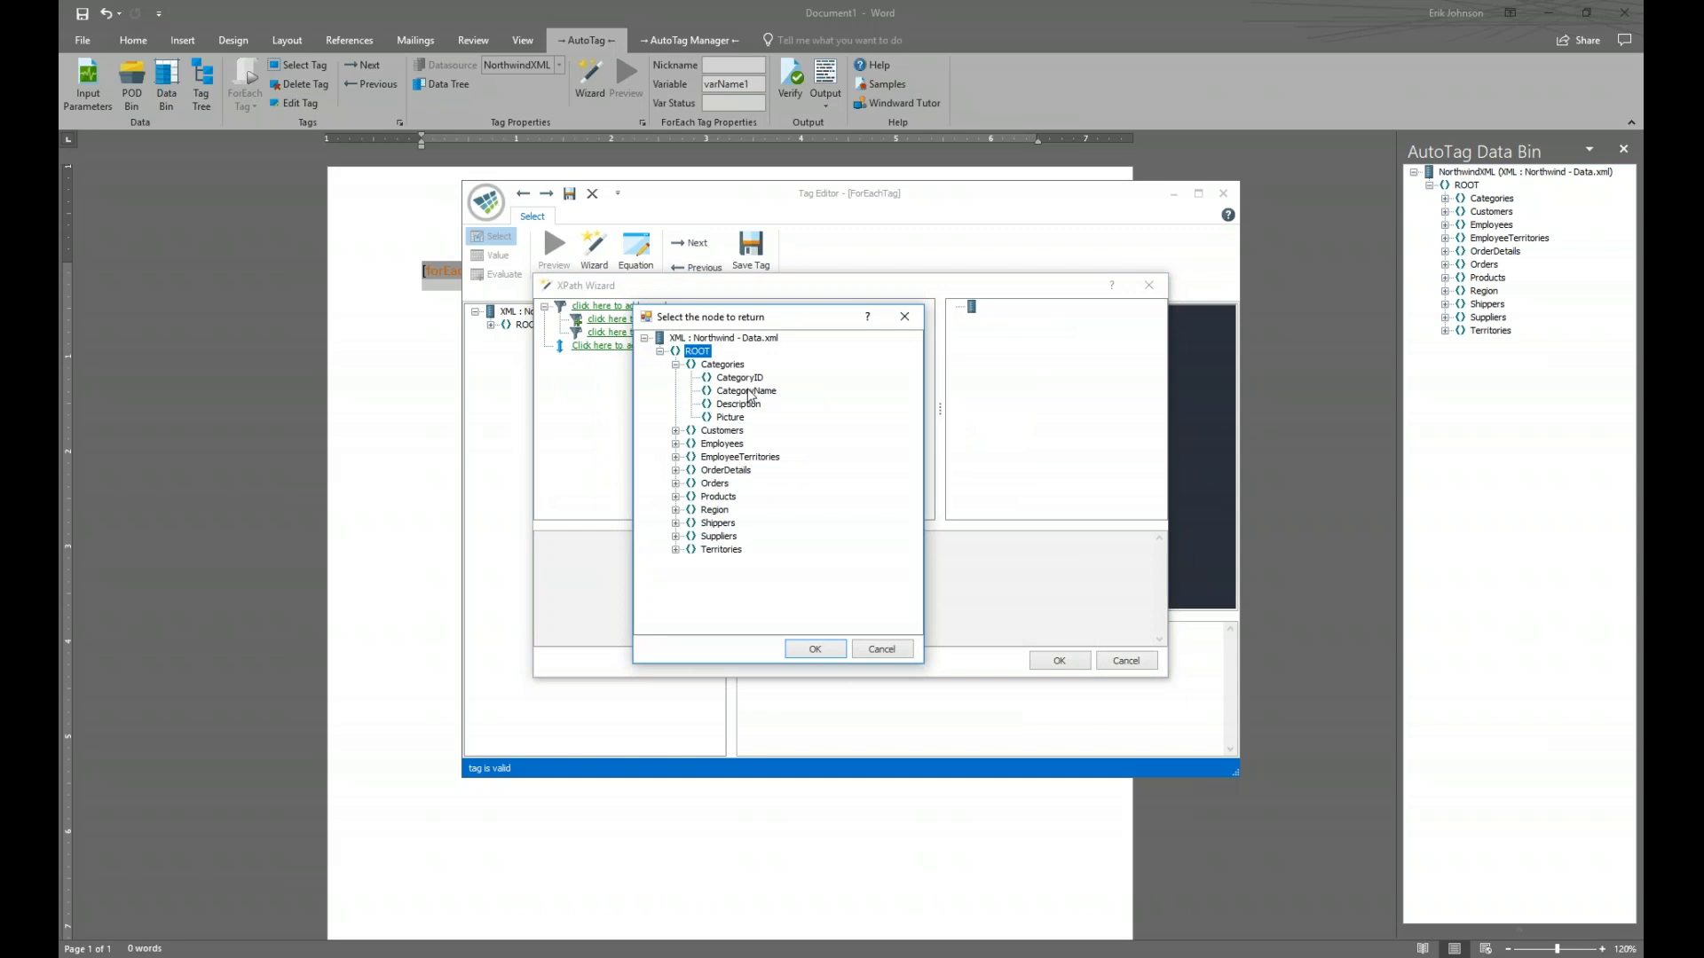
left_click(748, 391)
left_click(813, 651)
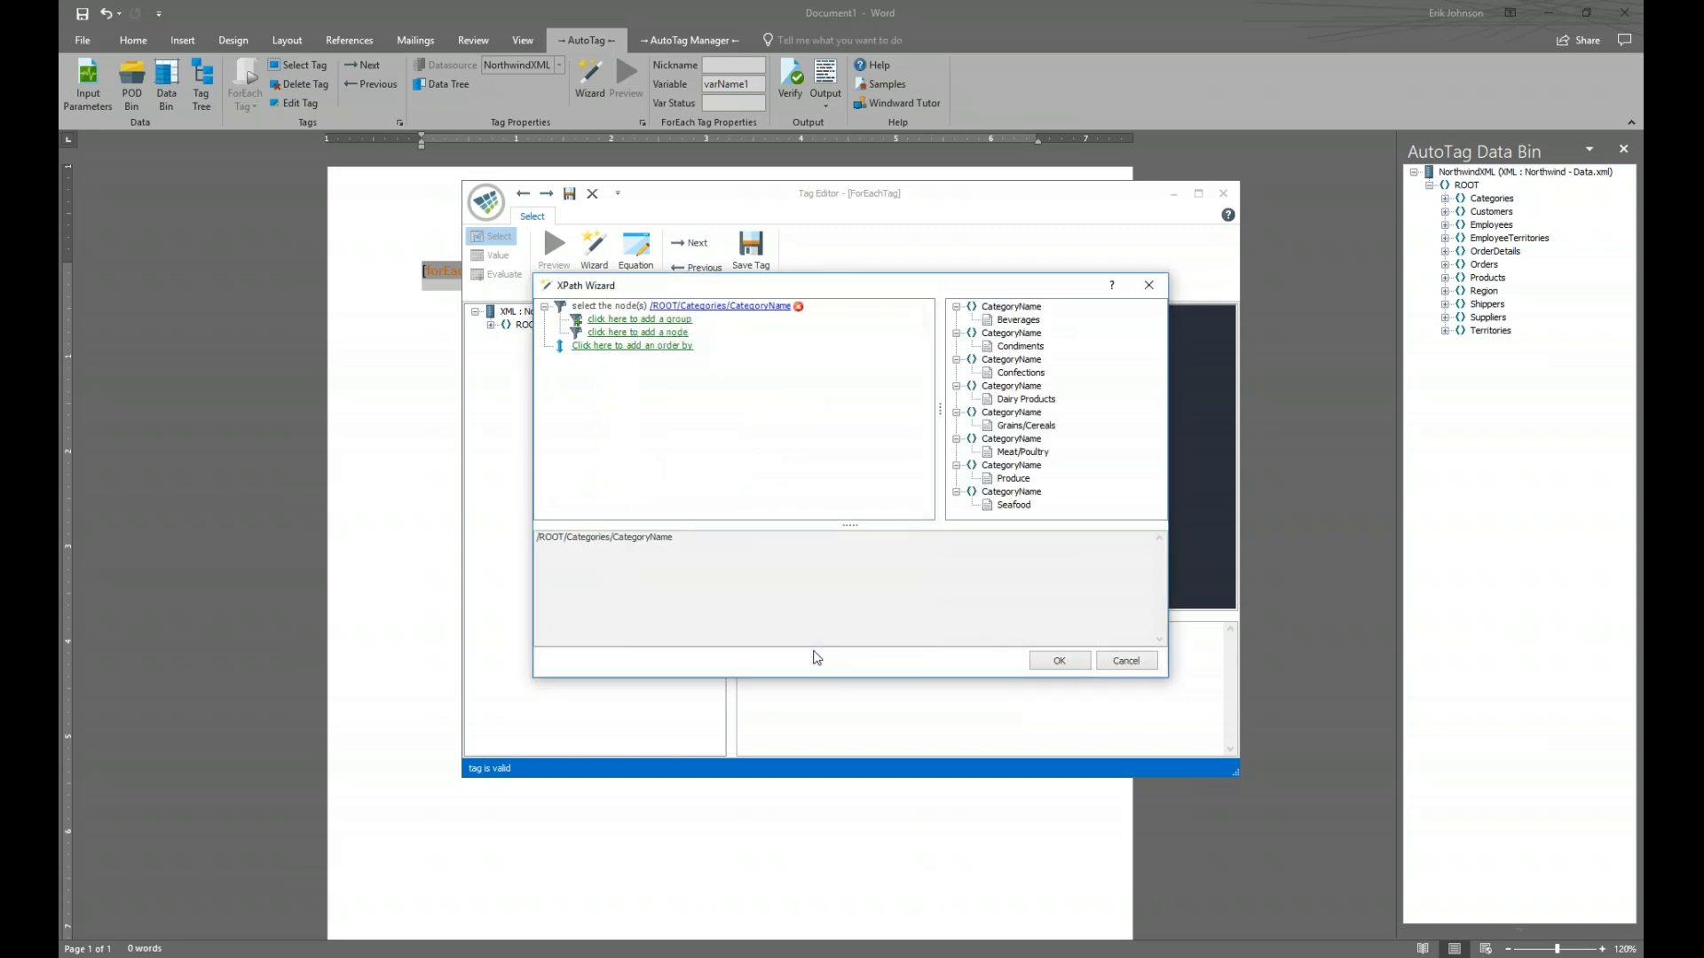
left_click(1057, 662)
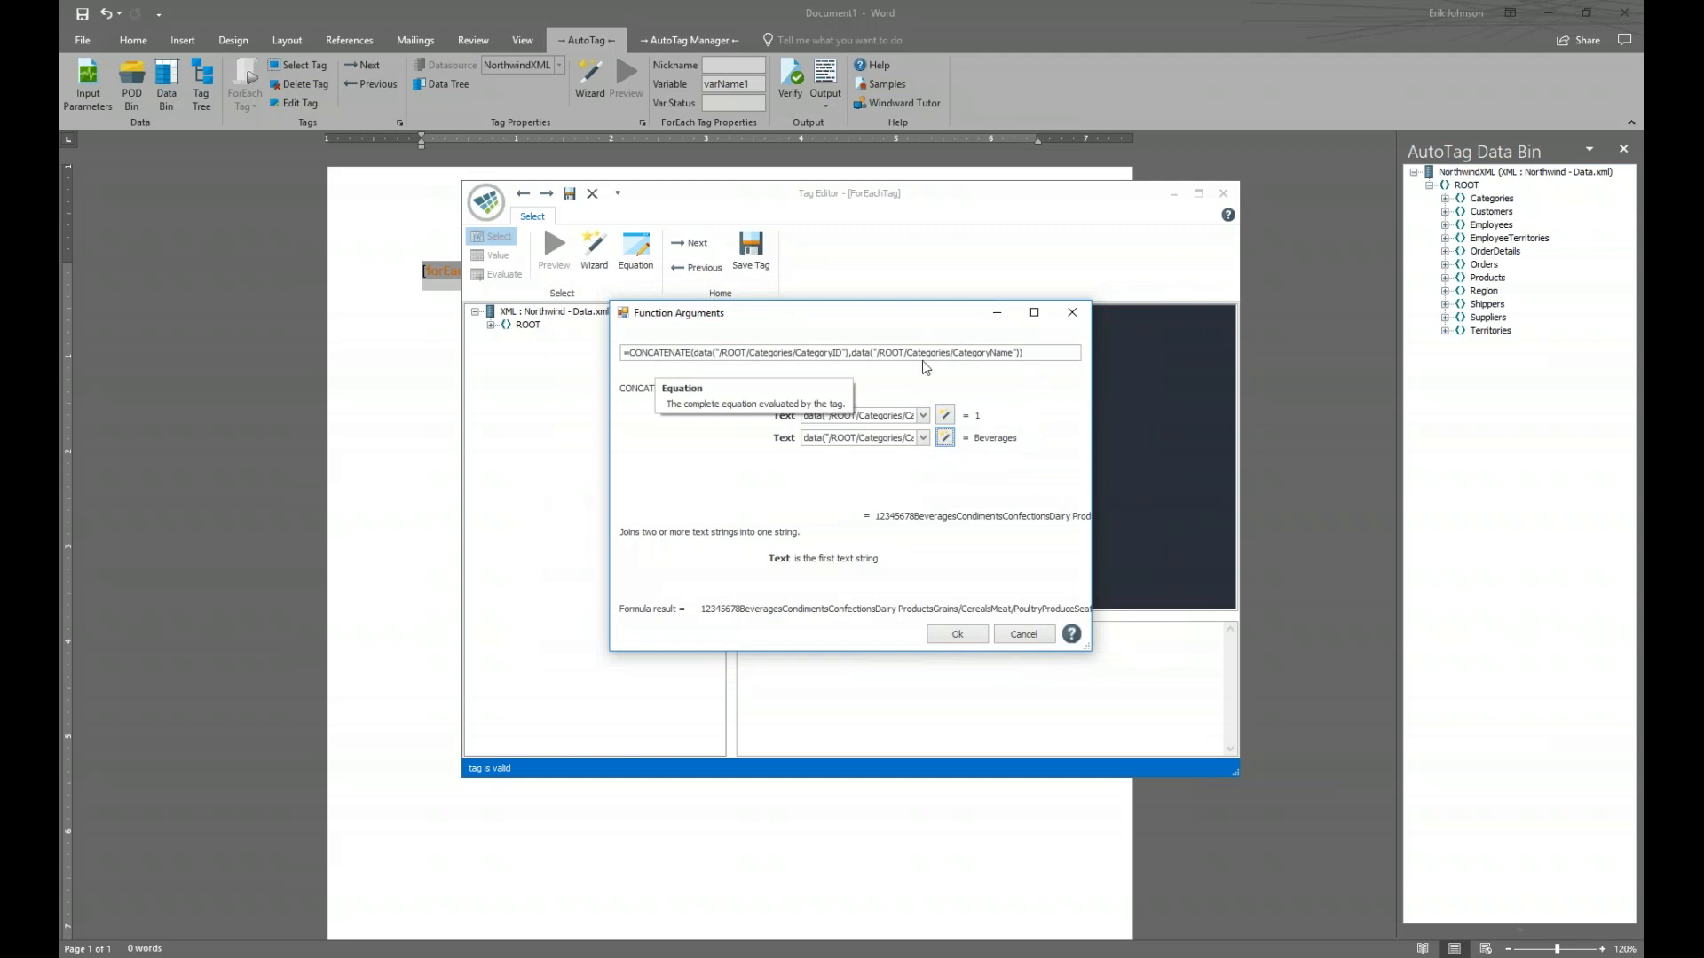
Insert the CONCATENATE formula into the query, copy it, then delete it from the query
left_click(964, 631)
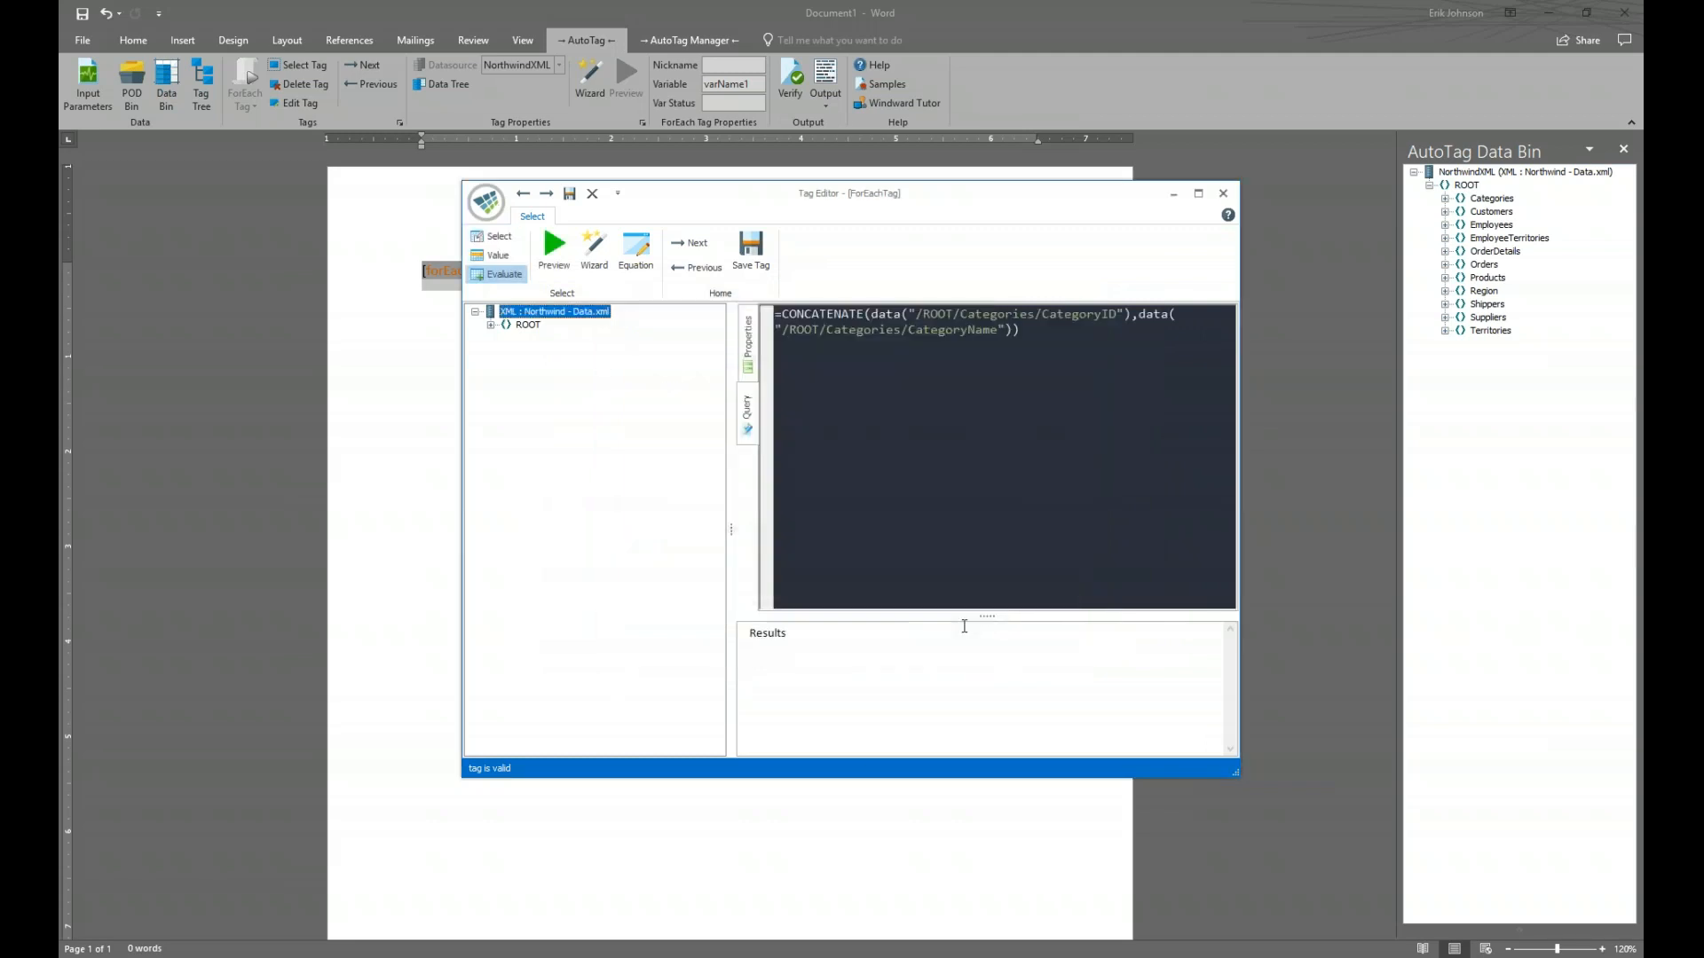
left_click_drag(1040, 335, 774, 314)
right_click(813, 316)
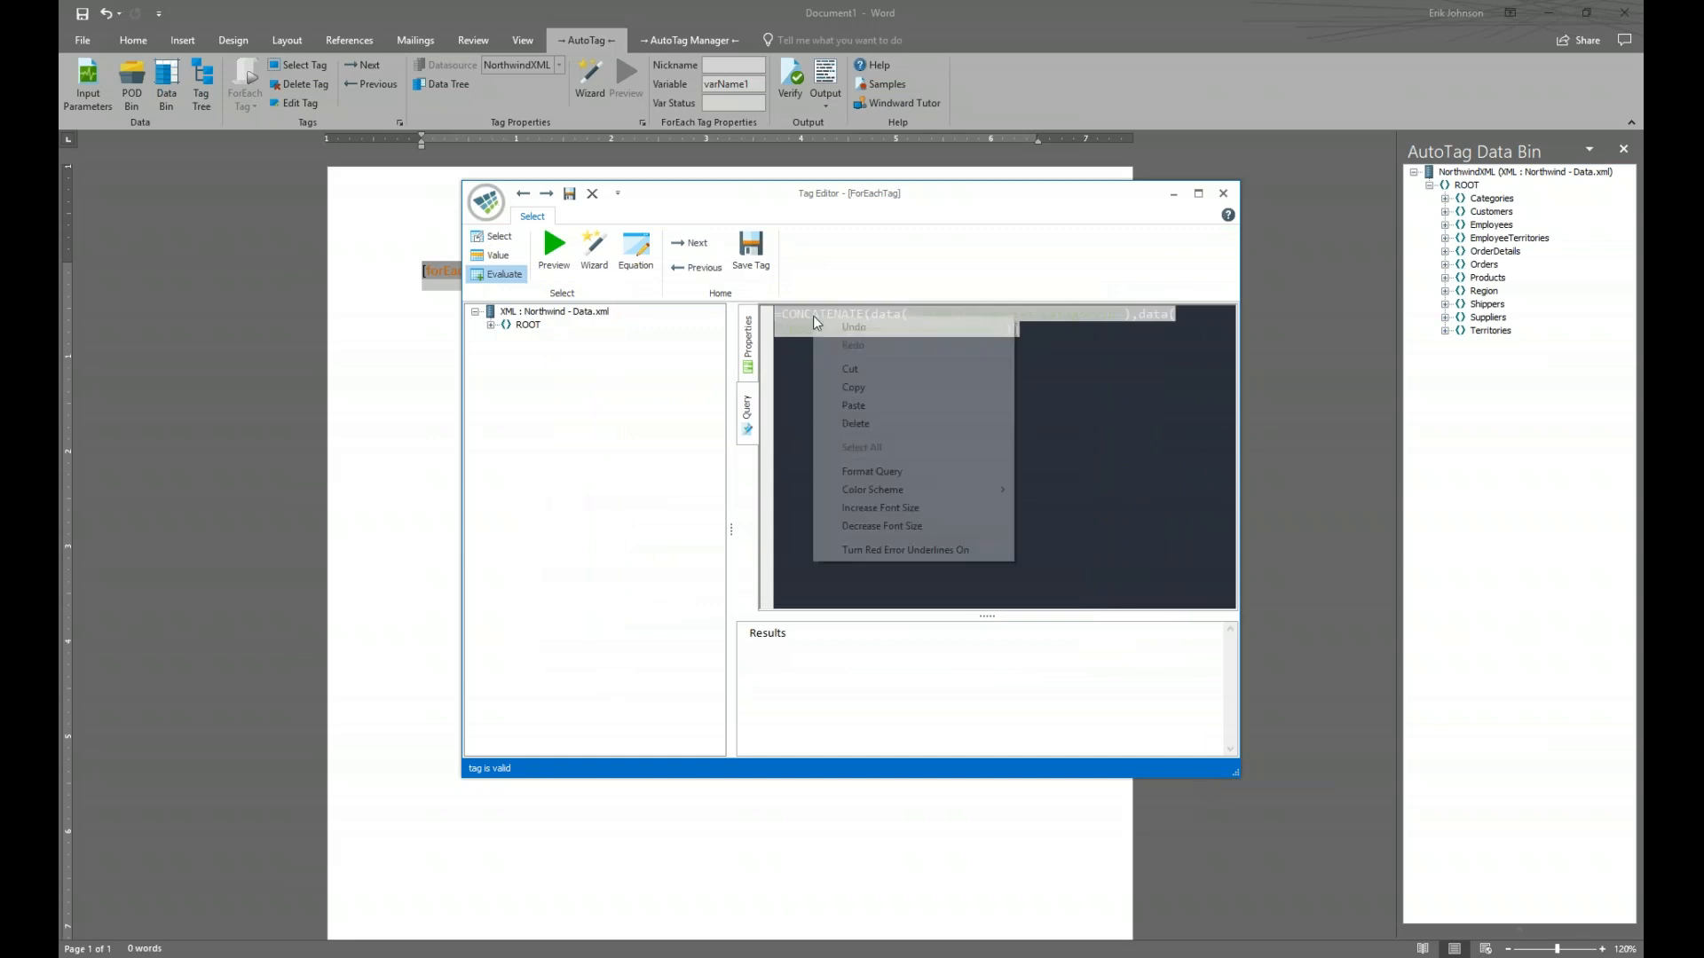
left_click(853, 387)
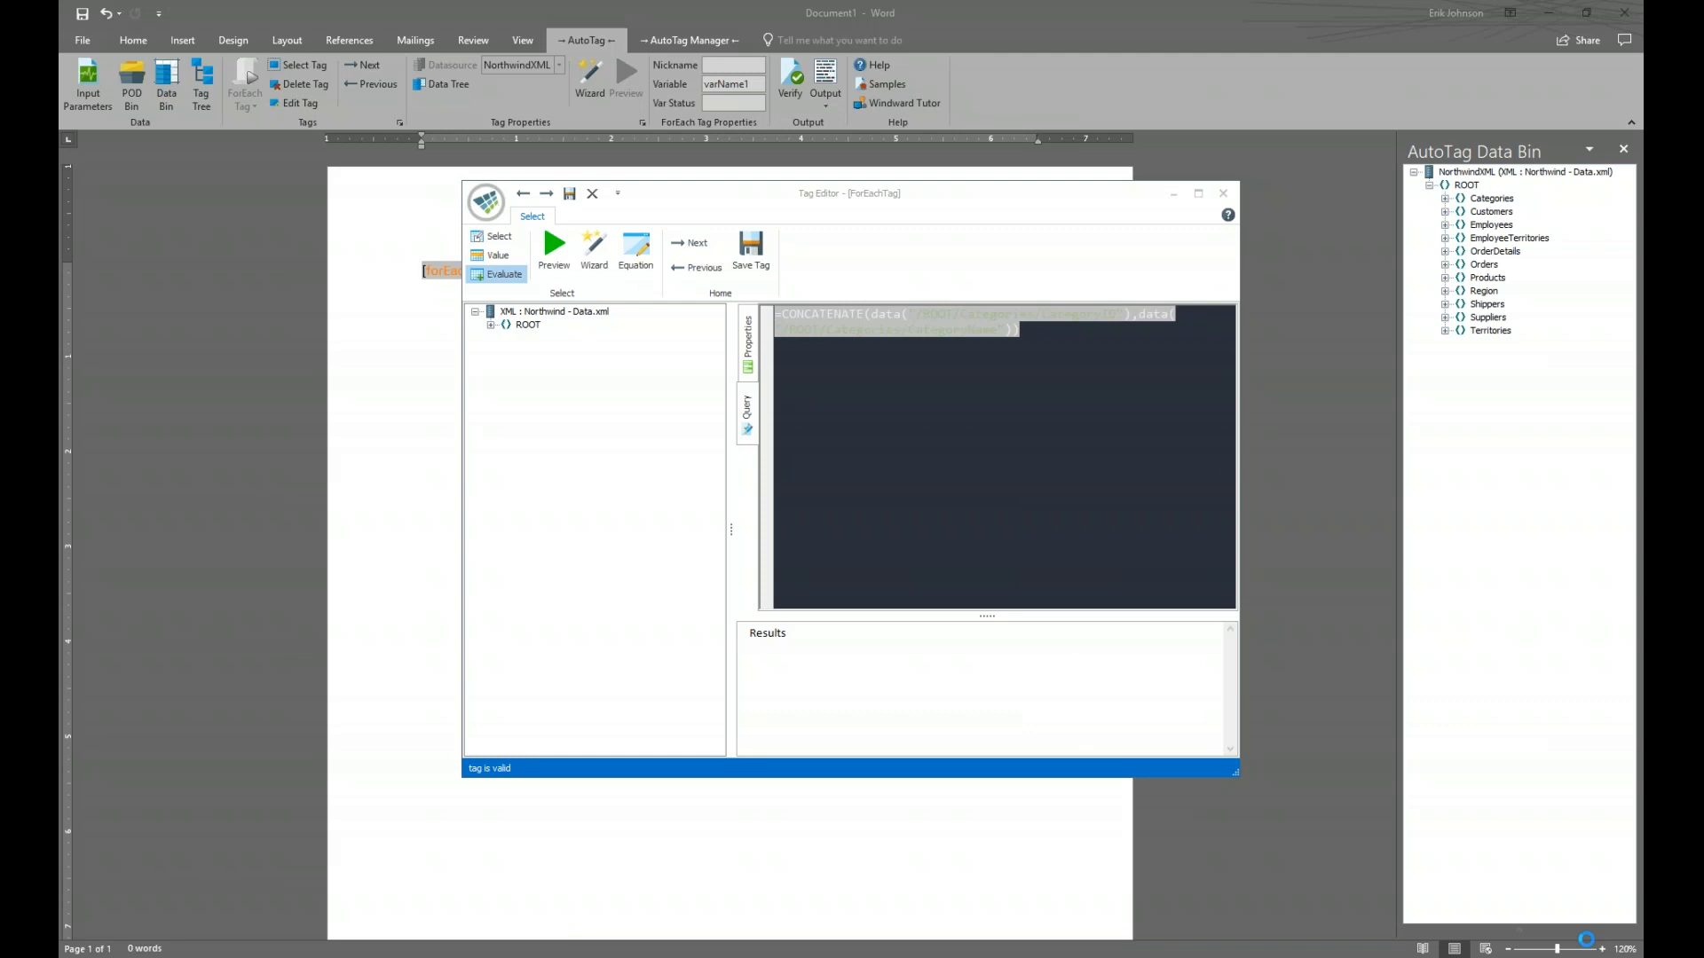
left_click(988, 349)
left_click_drag(1038, 332, 741, 317)
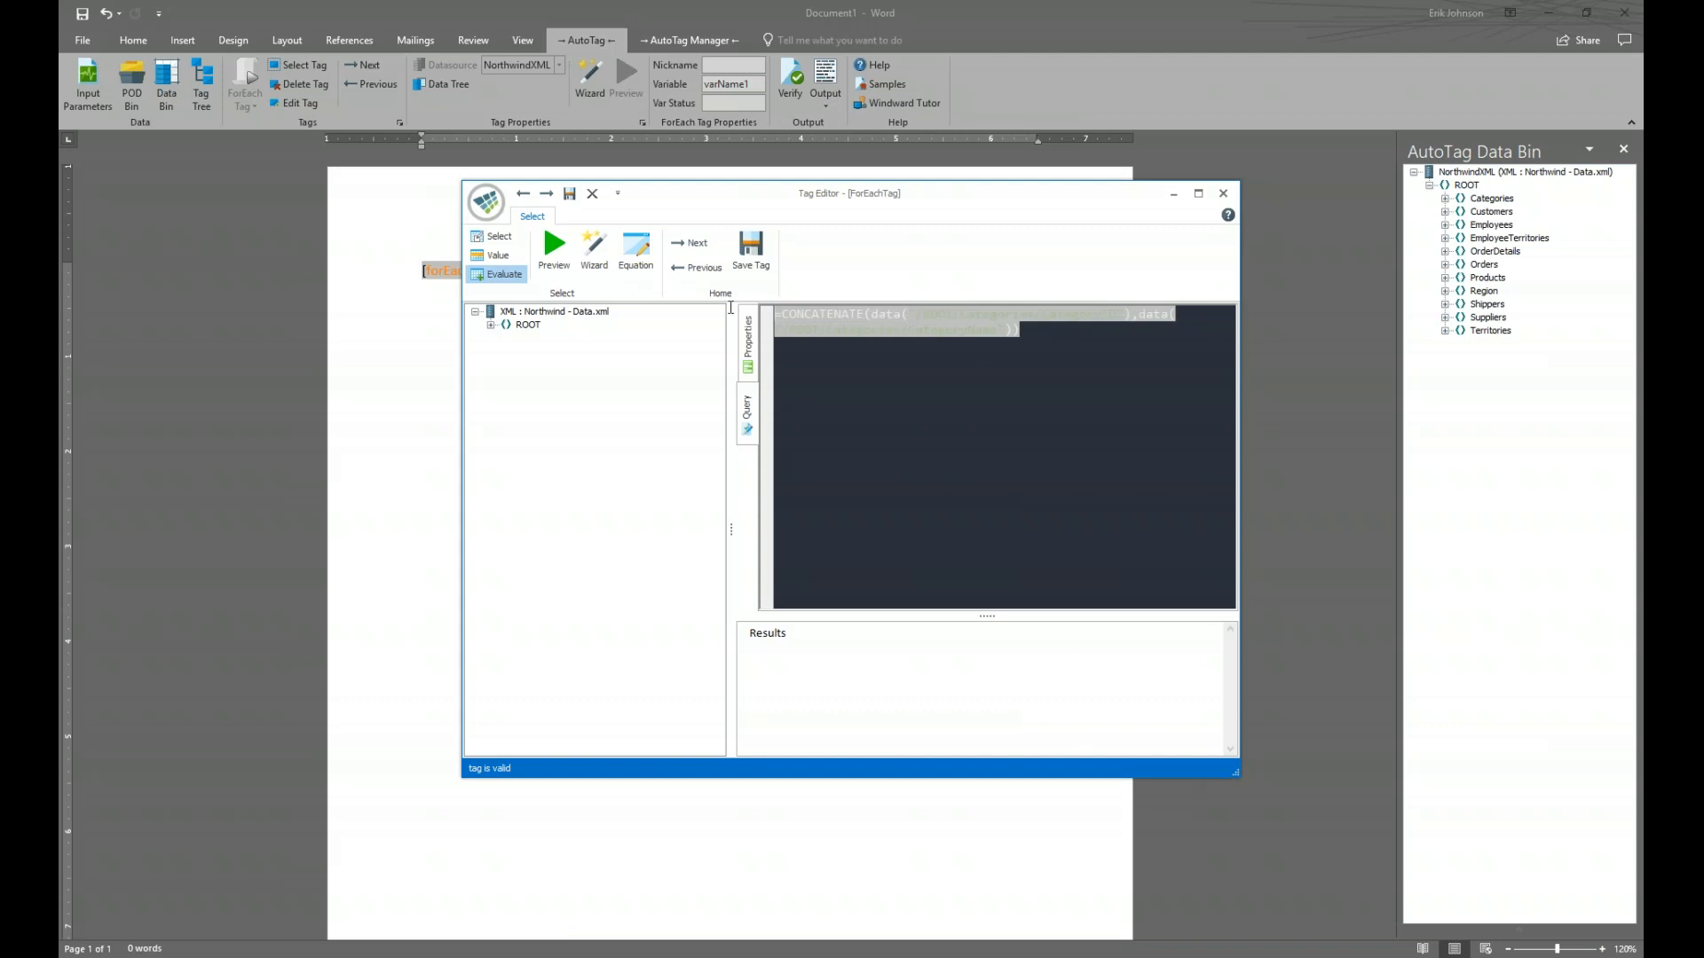
key("Delete")
Start a new URLENCODE equation from the function list
left_click(637, 249)
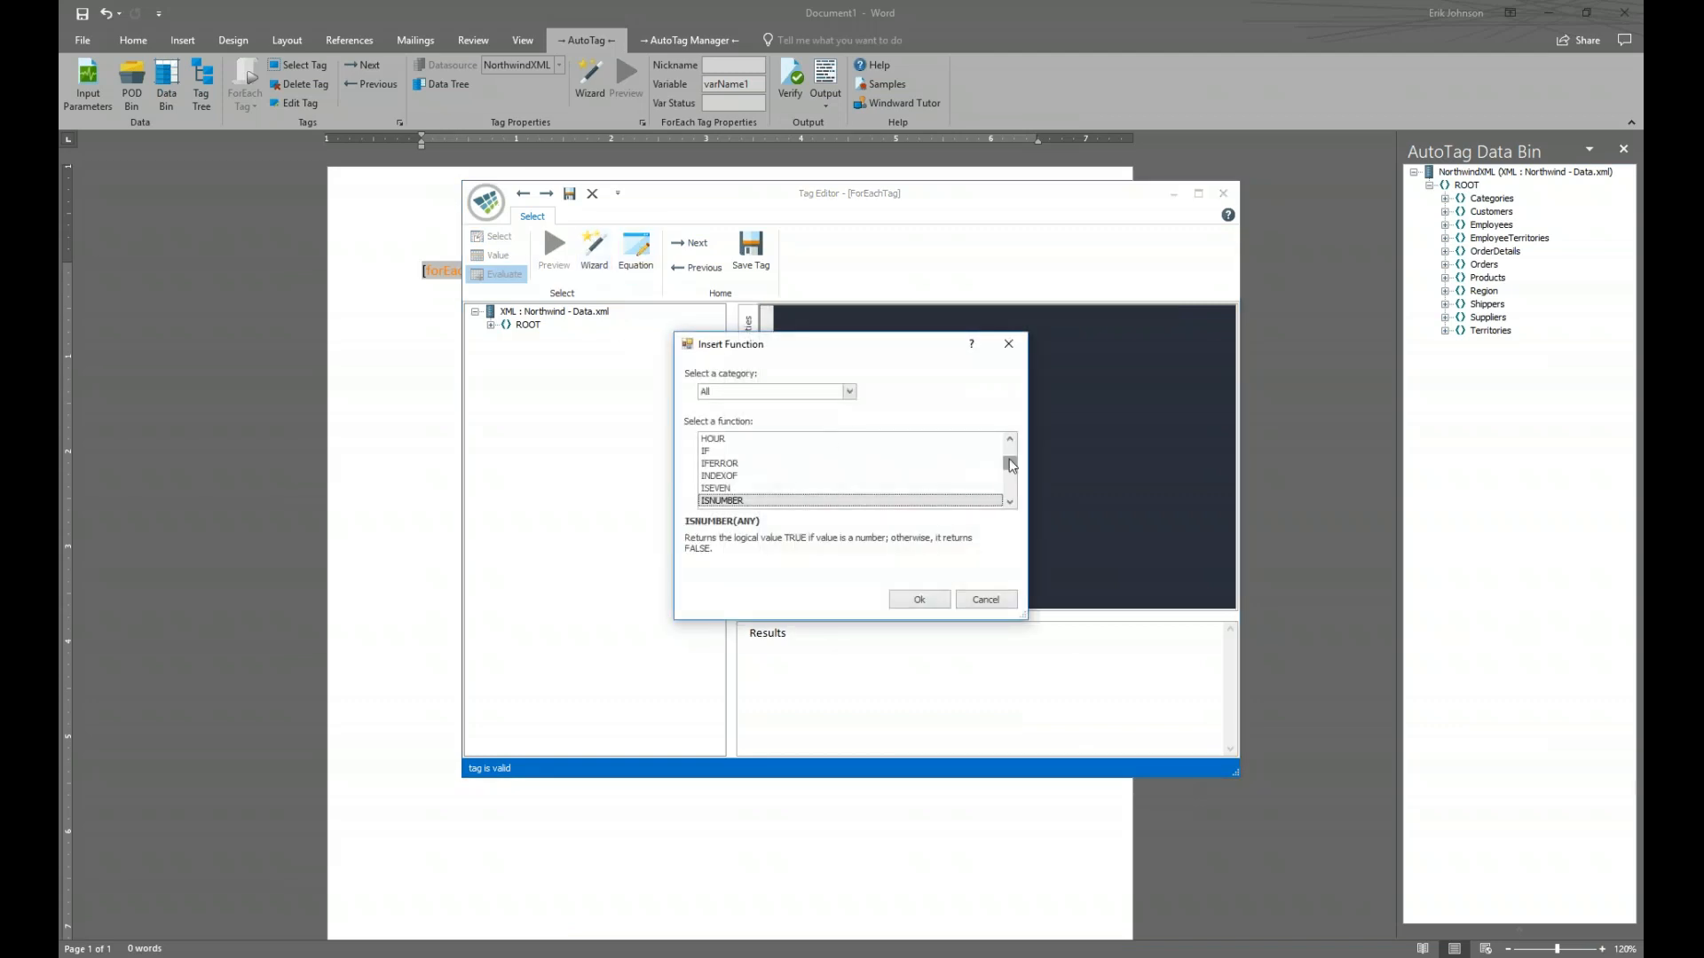
left_click_drag(1010, 462, 1013, 495)
scroll(856, 481, "up", 2)
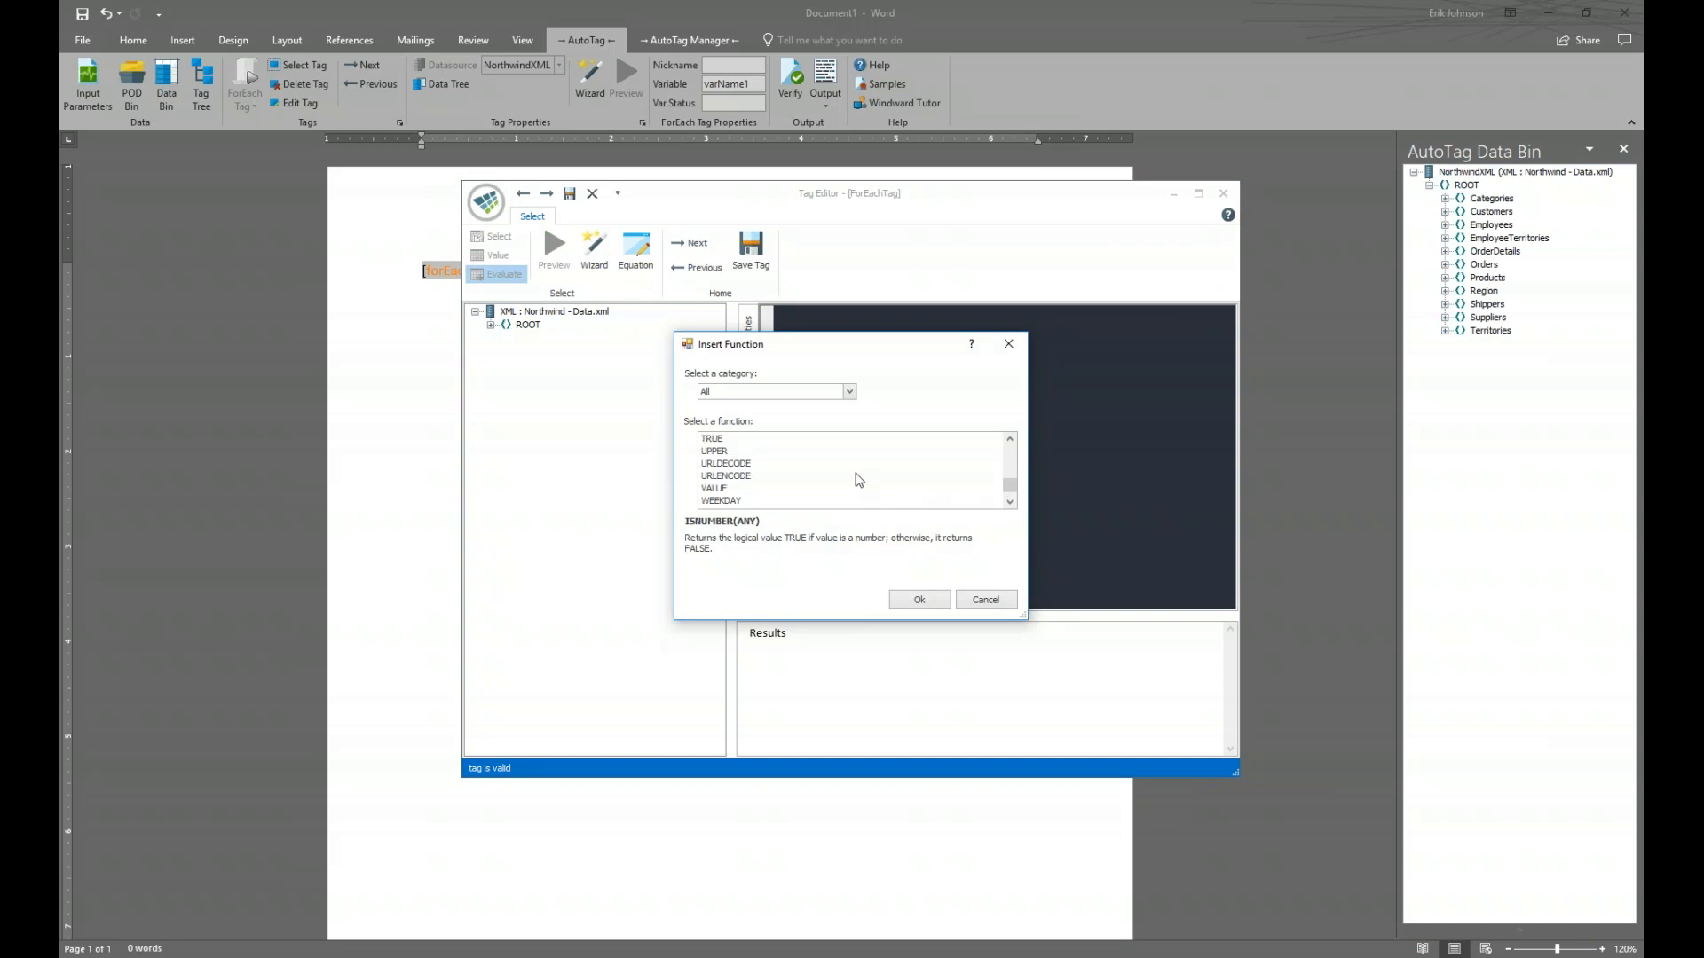
left_click(754, 476)
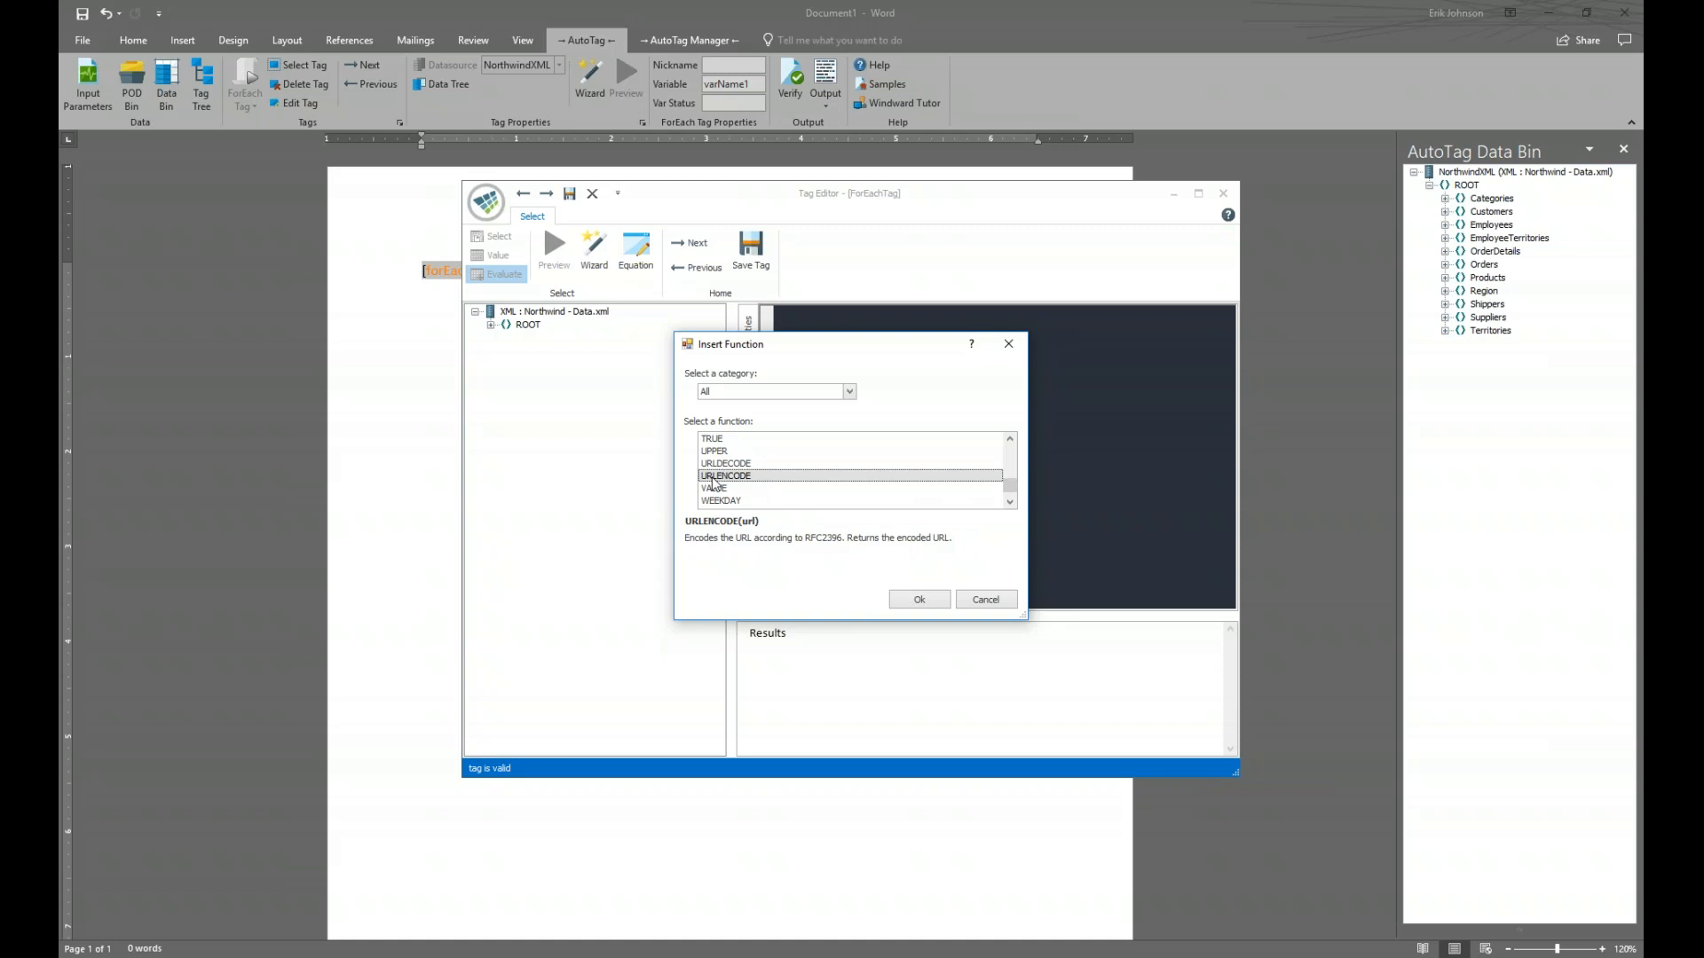
left_click(920, 600)
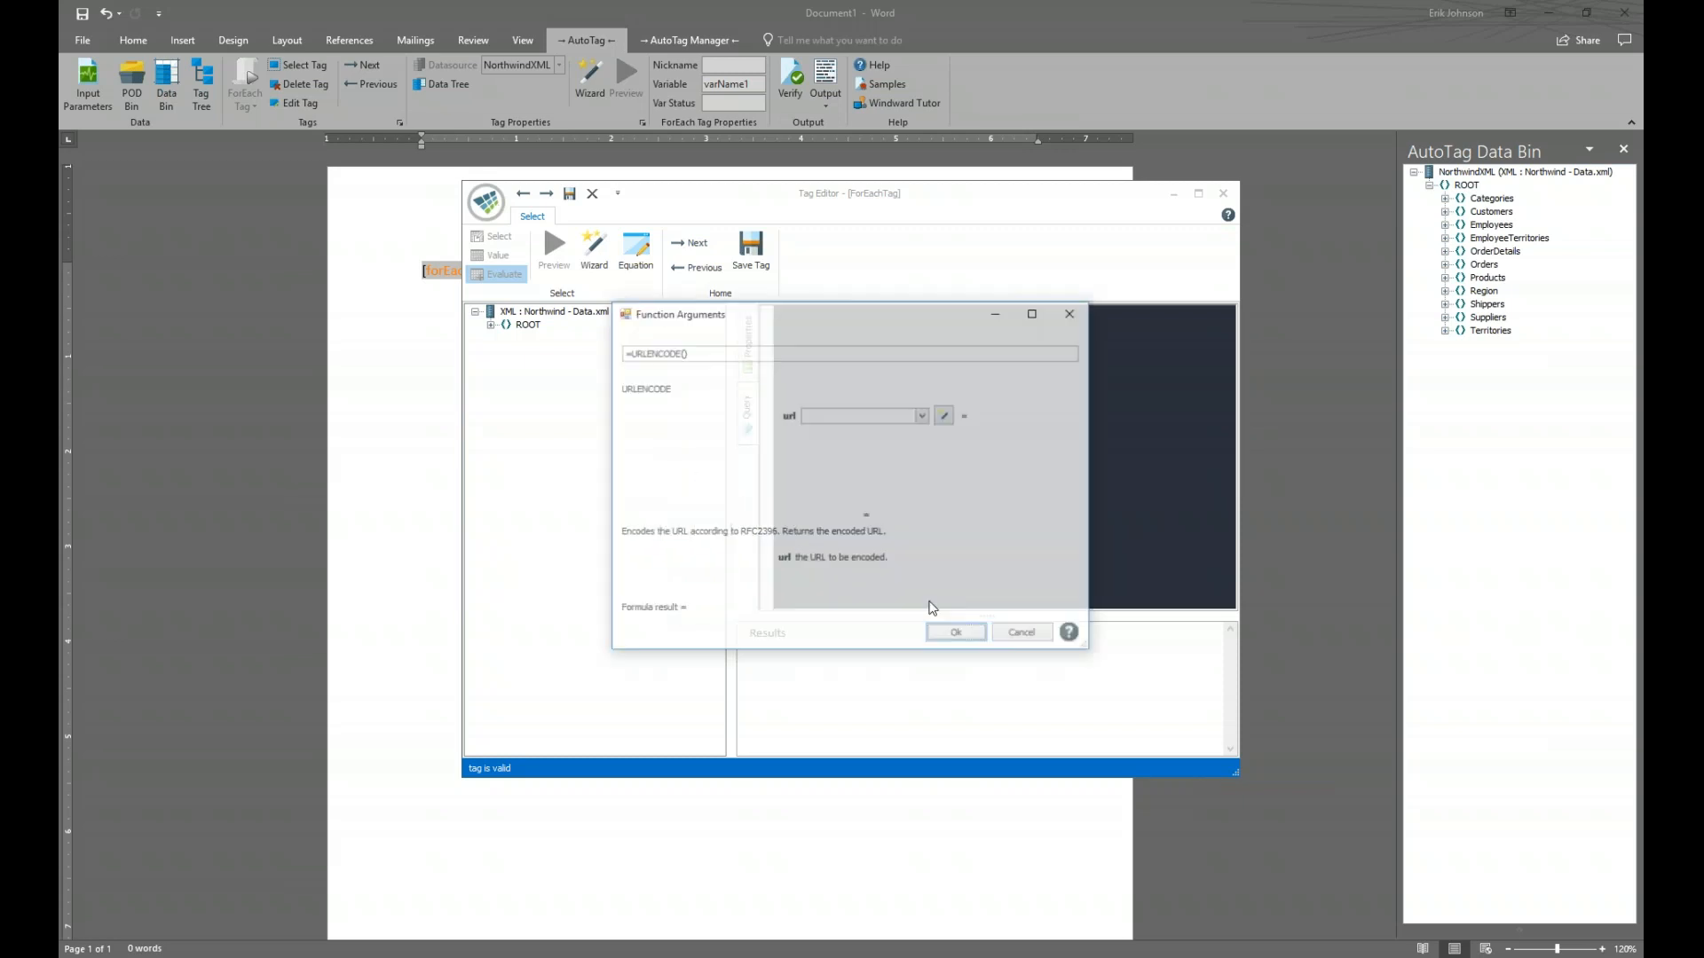
Set URLENCODE's url argument to /ROOT/Categories/CategoryName and insert the formula into the query
left_click(948, 419)
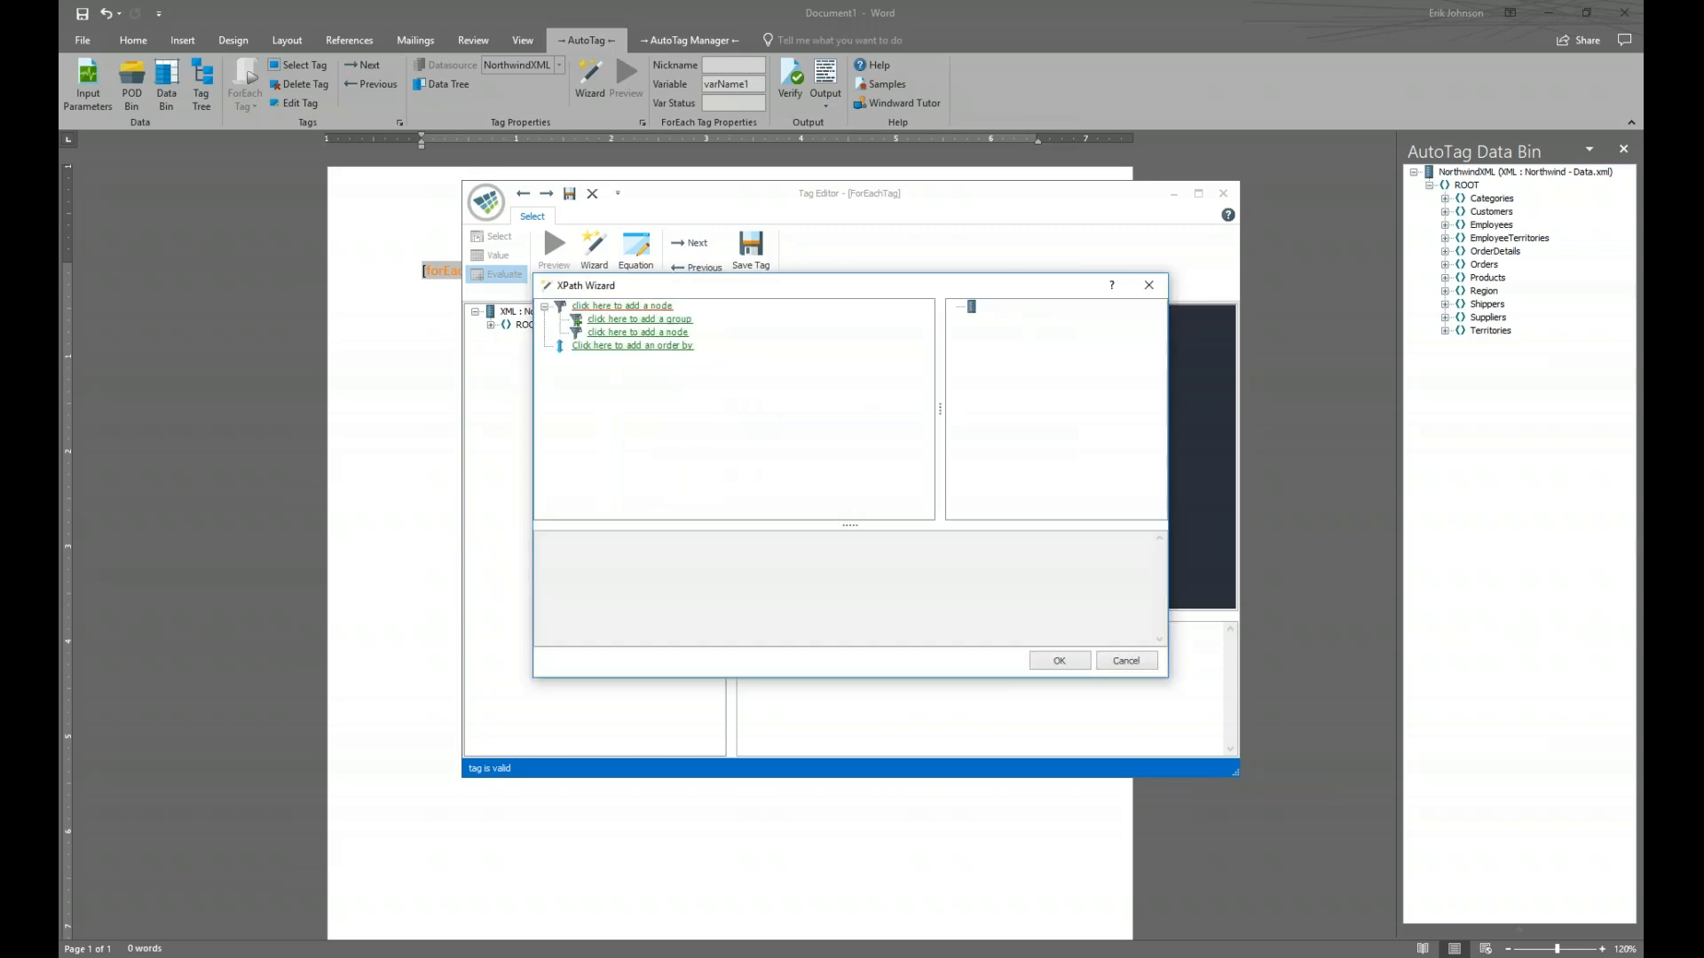
left_click(647, 306)
left_click(681, 352)
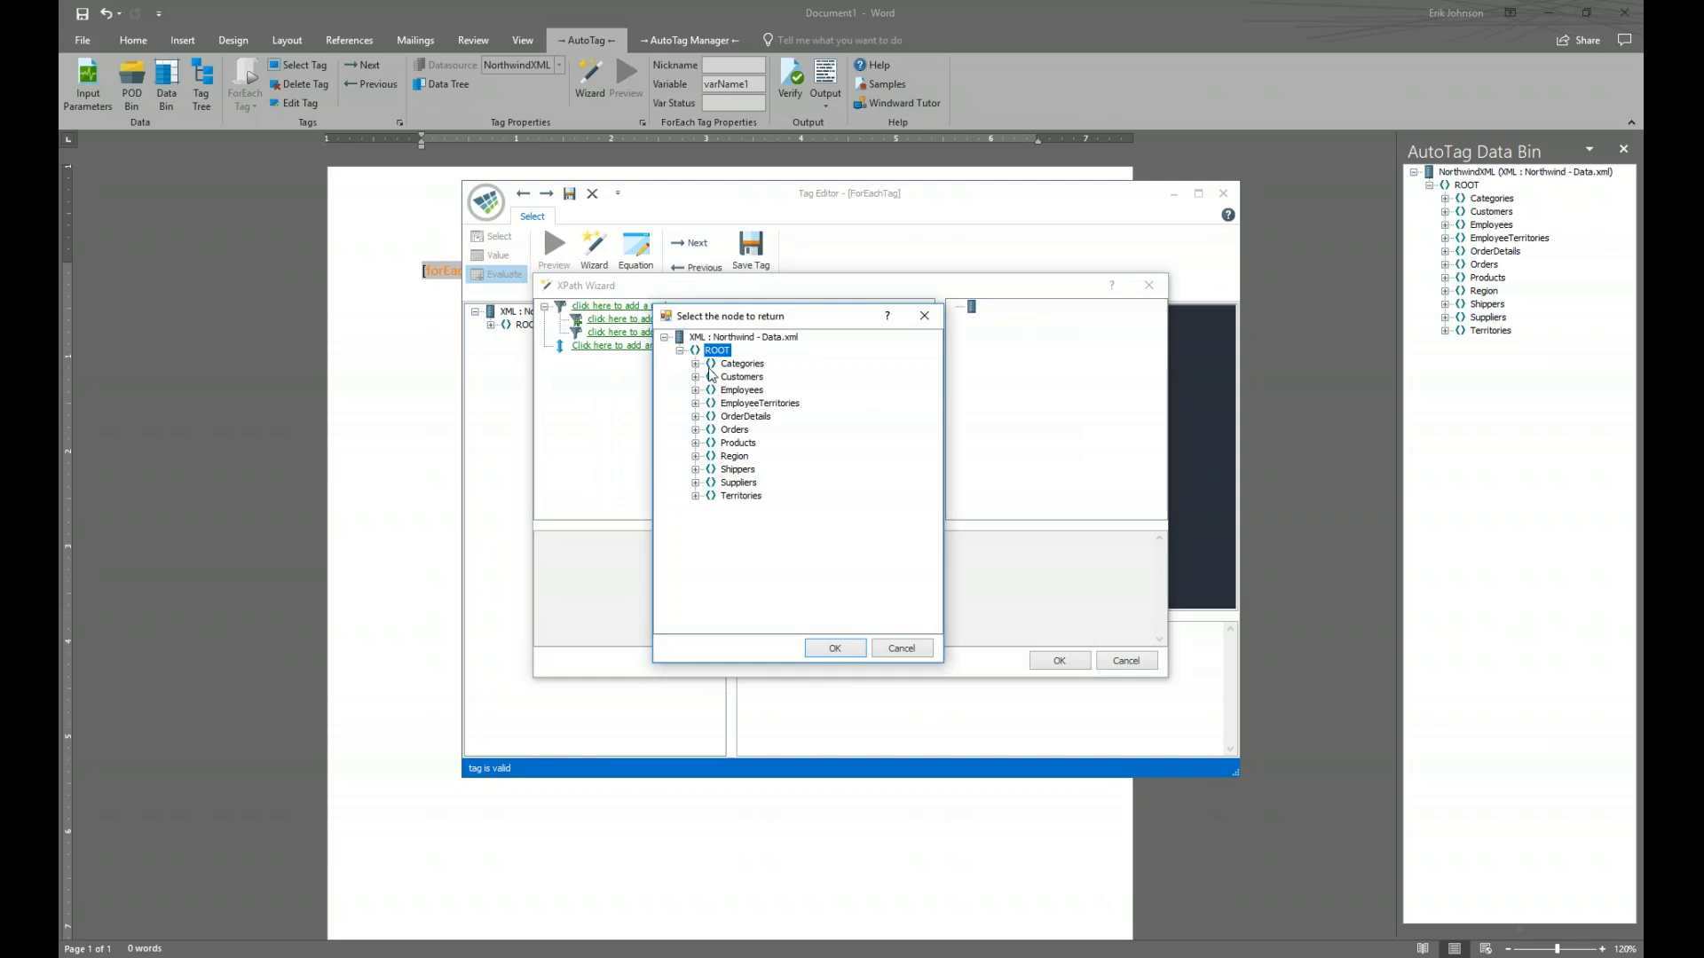
left_click(696, 364)
left_click(760, 391)
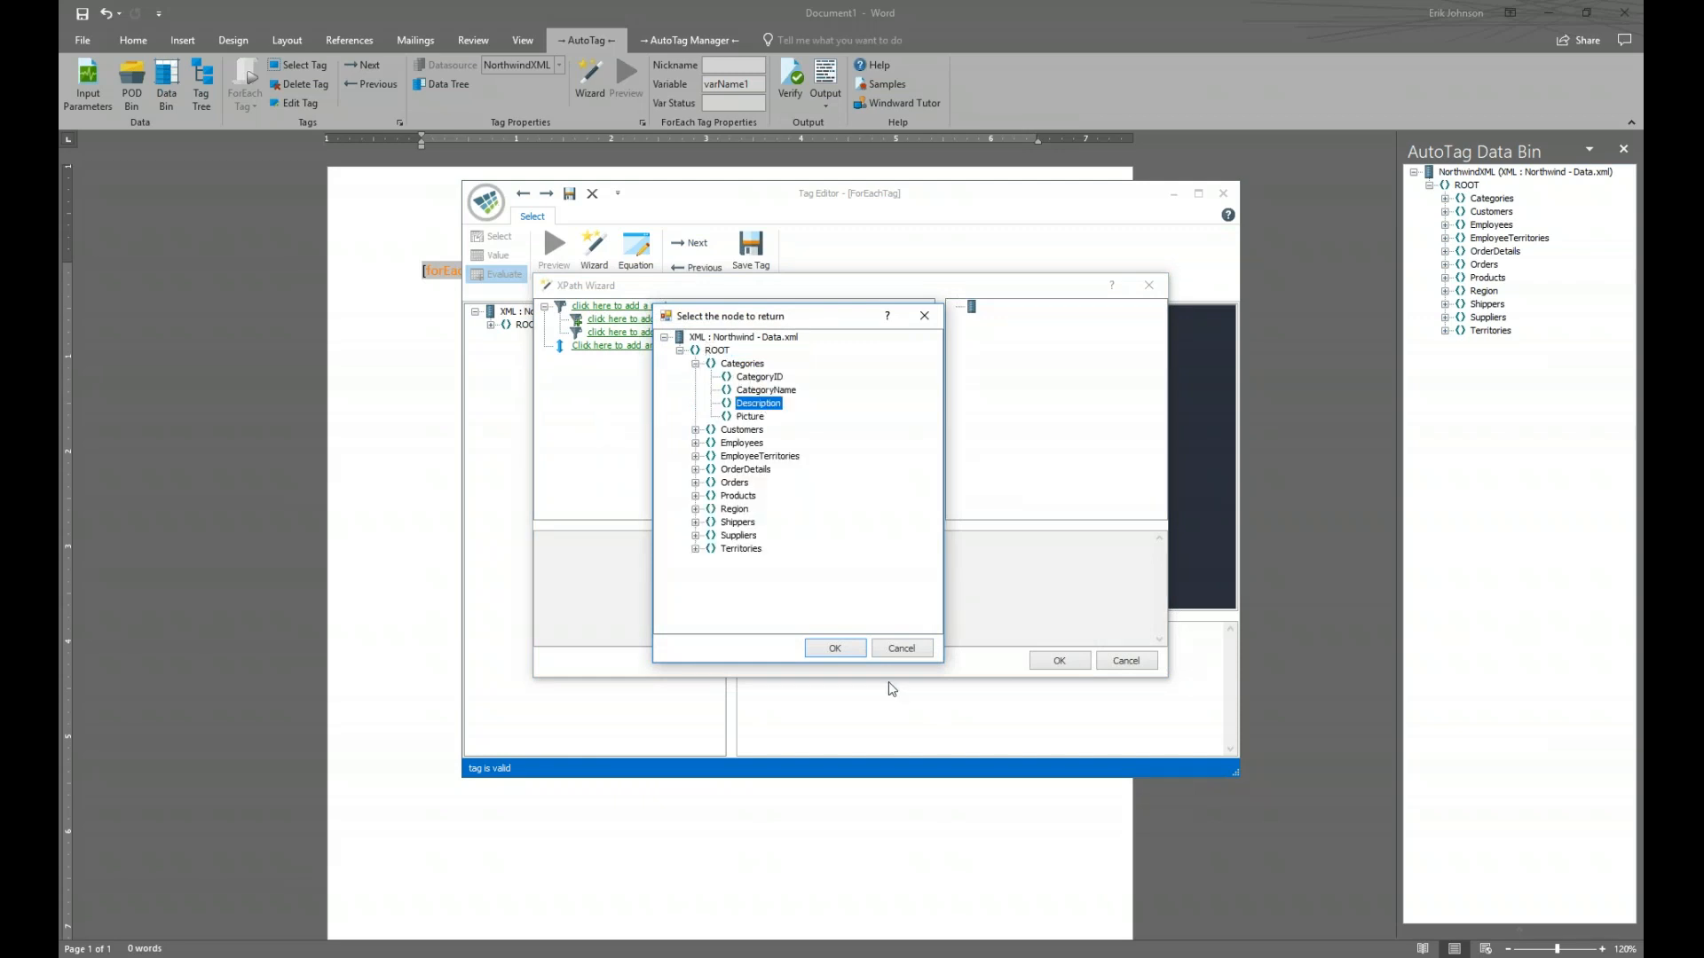
left_click(857, 650)
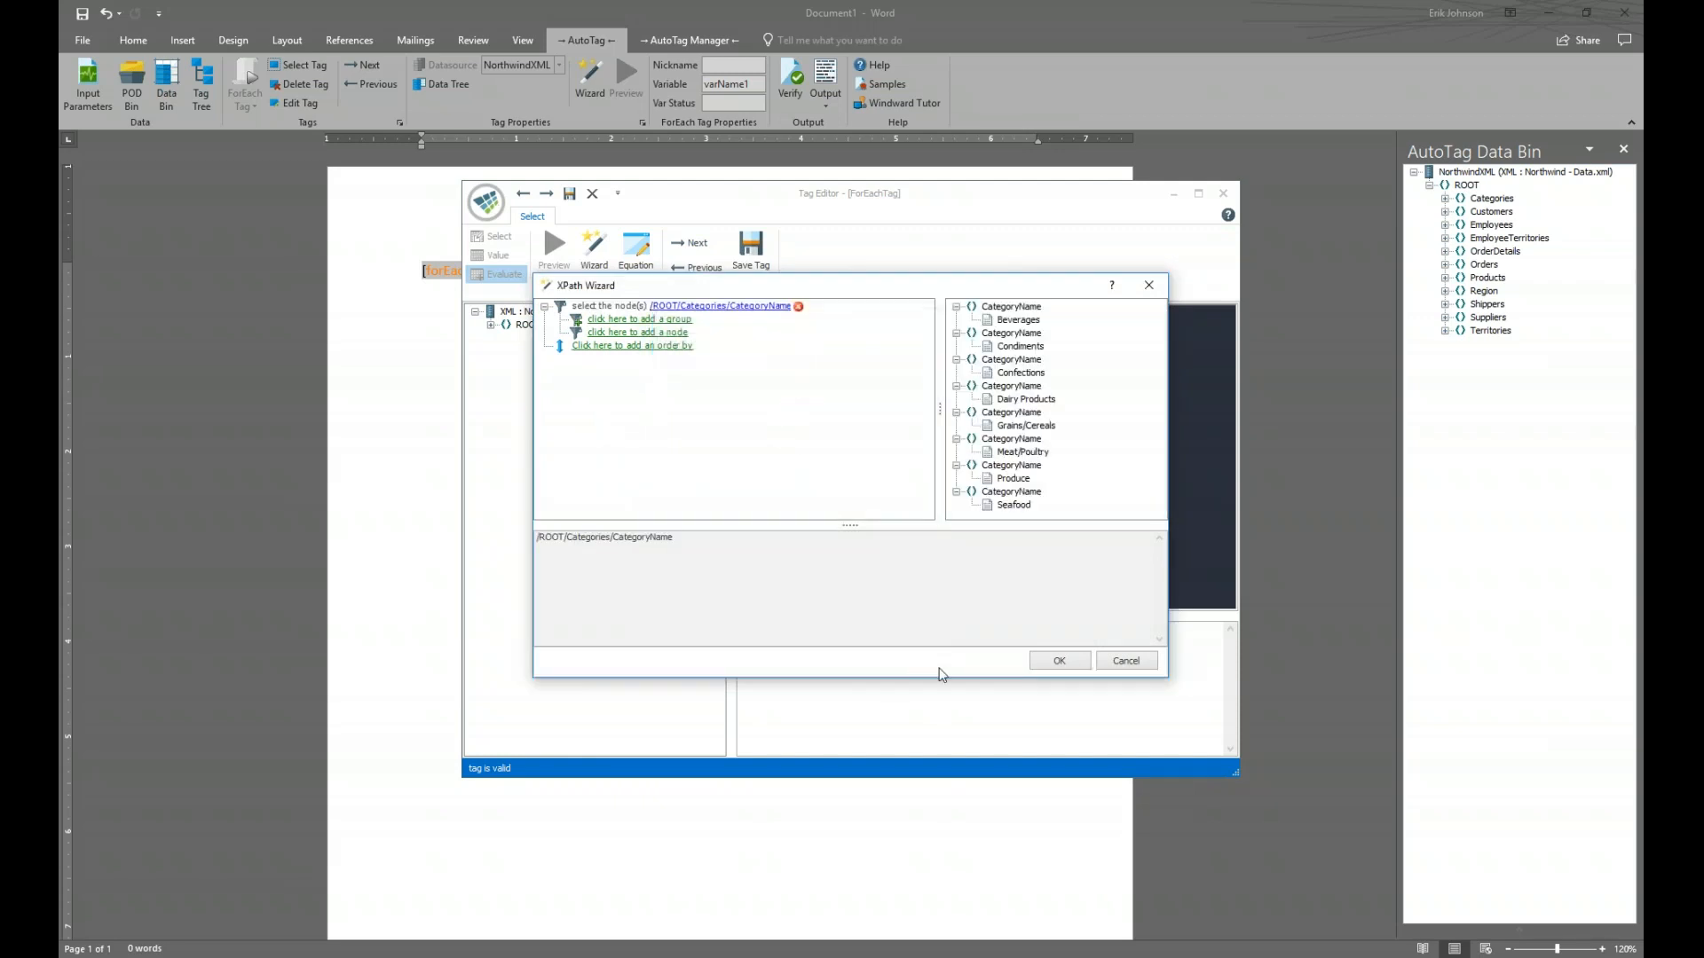
left_click(1056, 660)
left_click(957, 634)
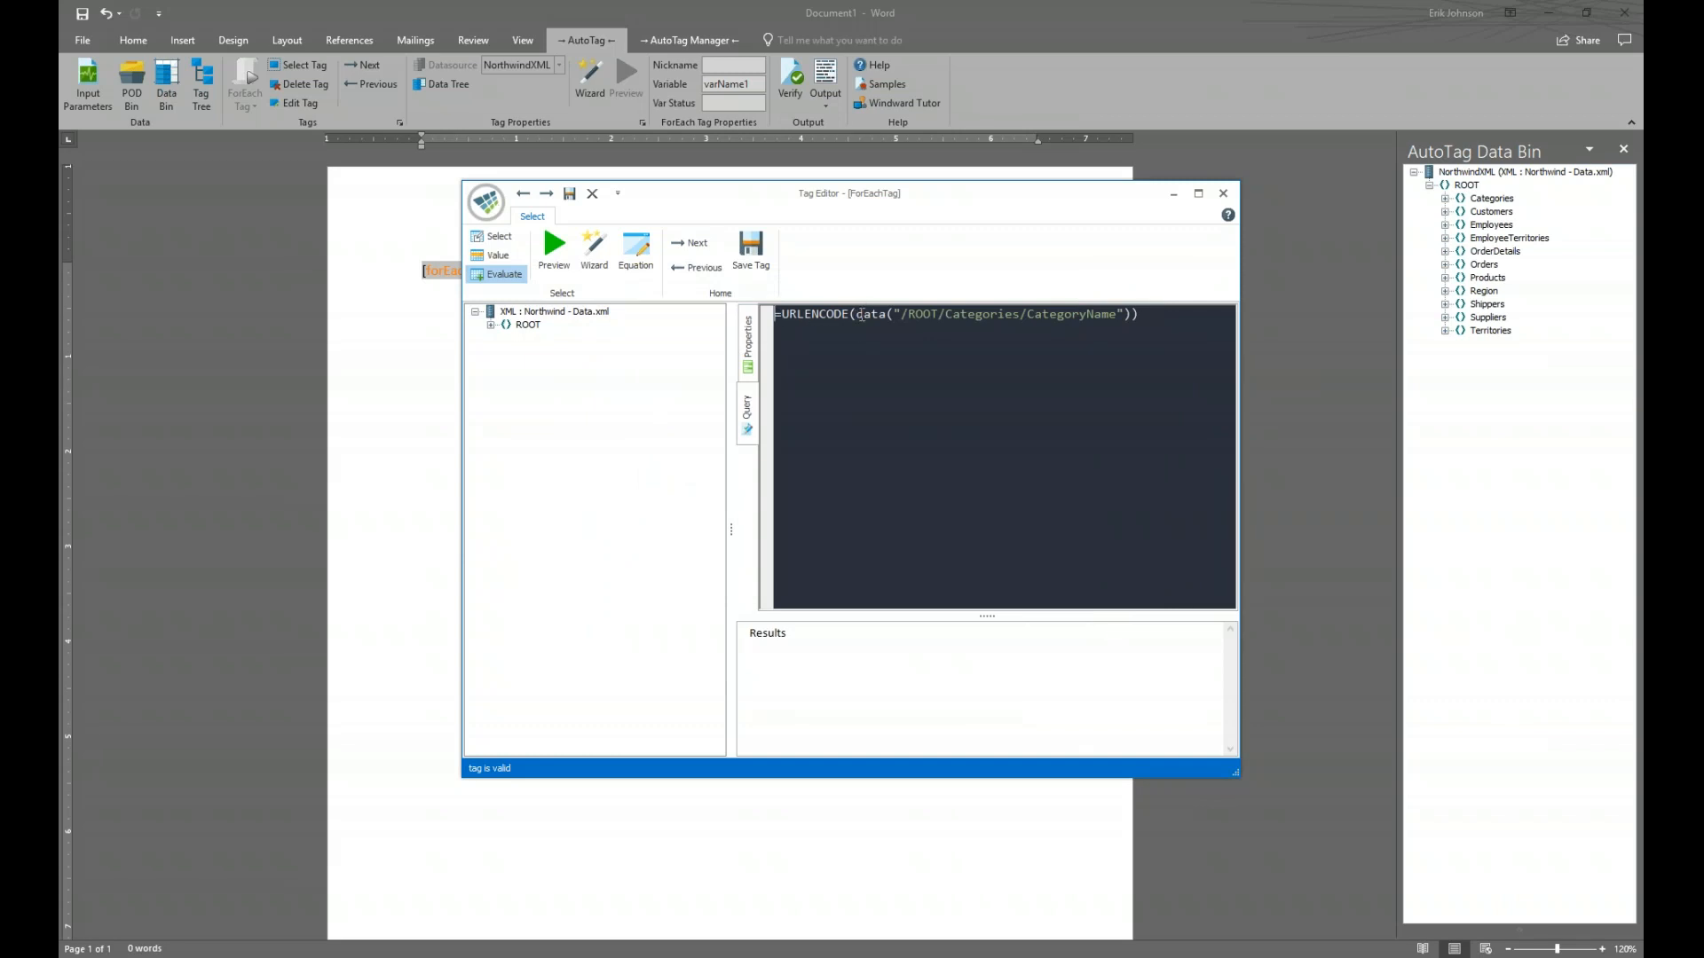
Replace URLENCODE's data argument with the copied CONCATENATE expression, then check the CategoryID and CategoryName paths
left_click_drag(860, 315, 1131, 314)
key("Delete")
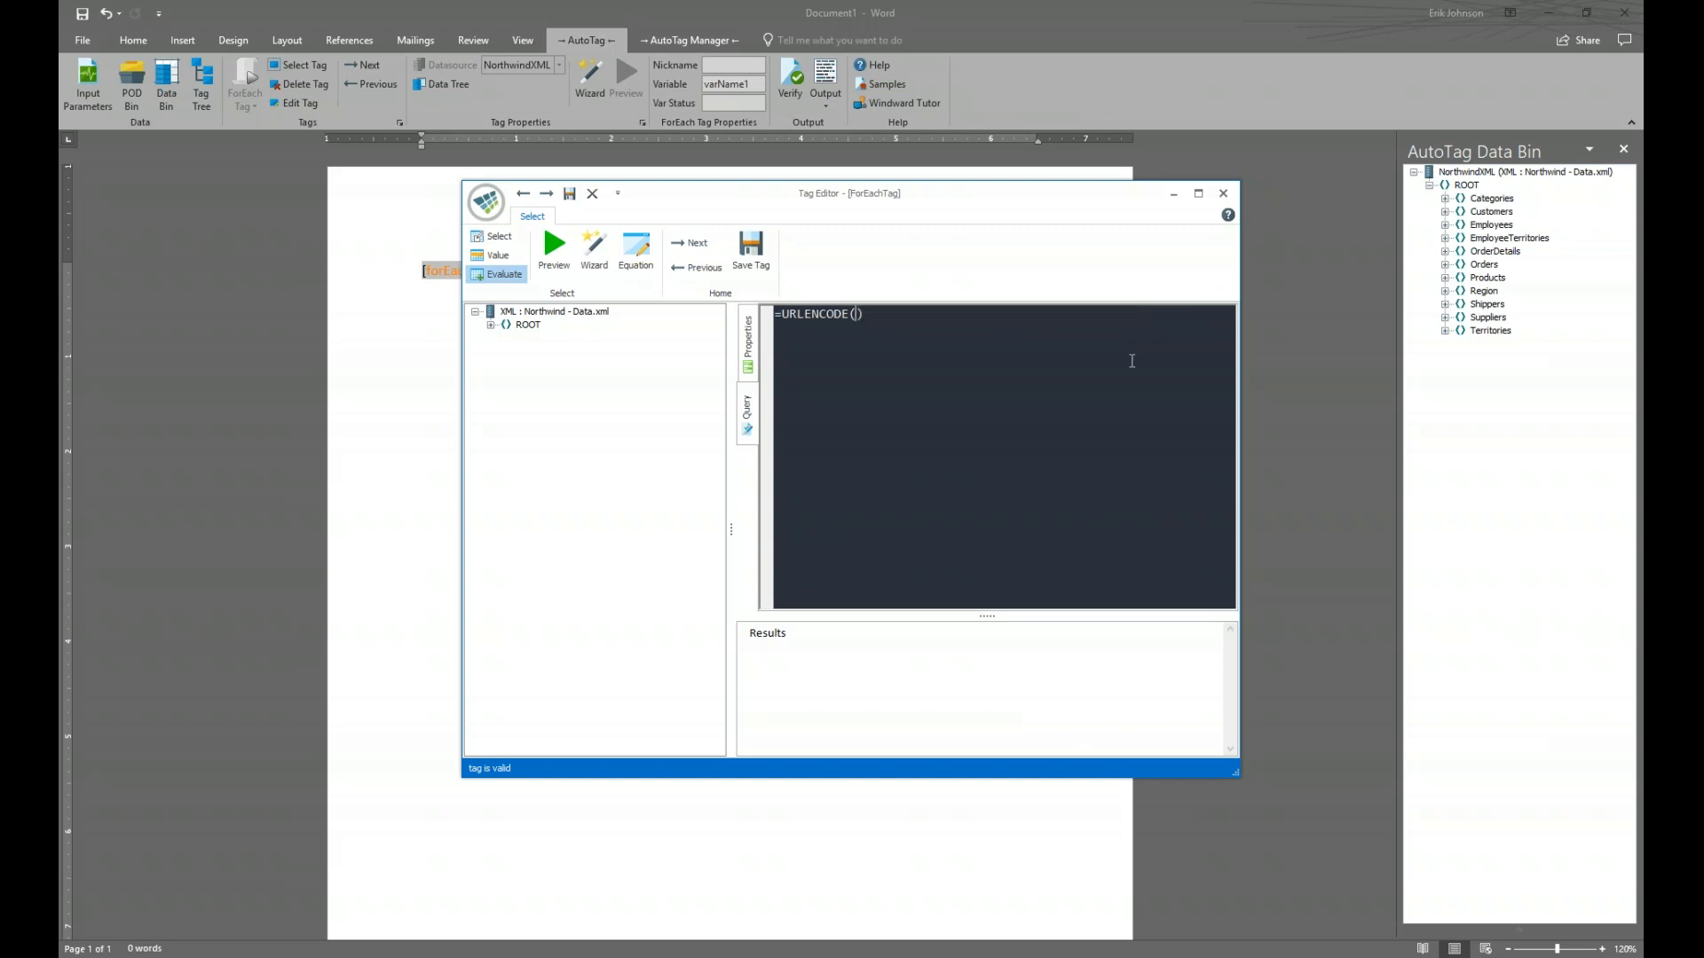
key("alt+Tab")
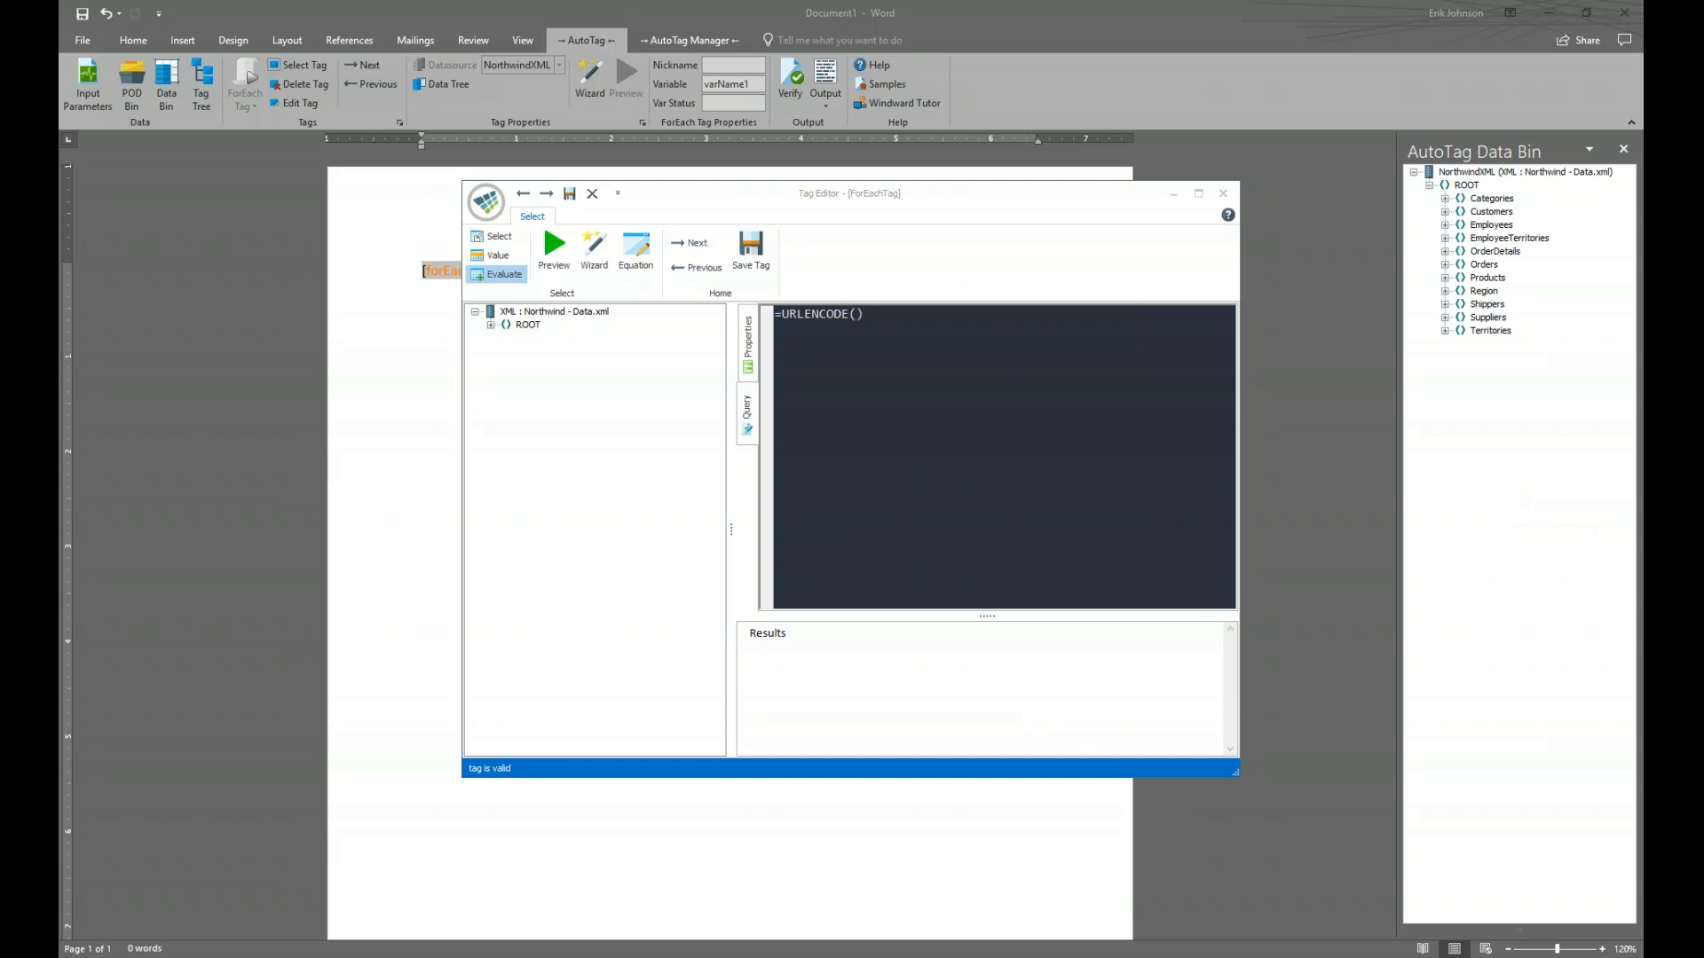
left_click(856, 315)
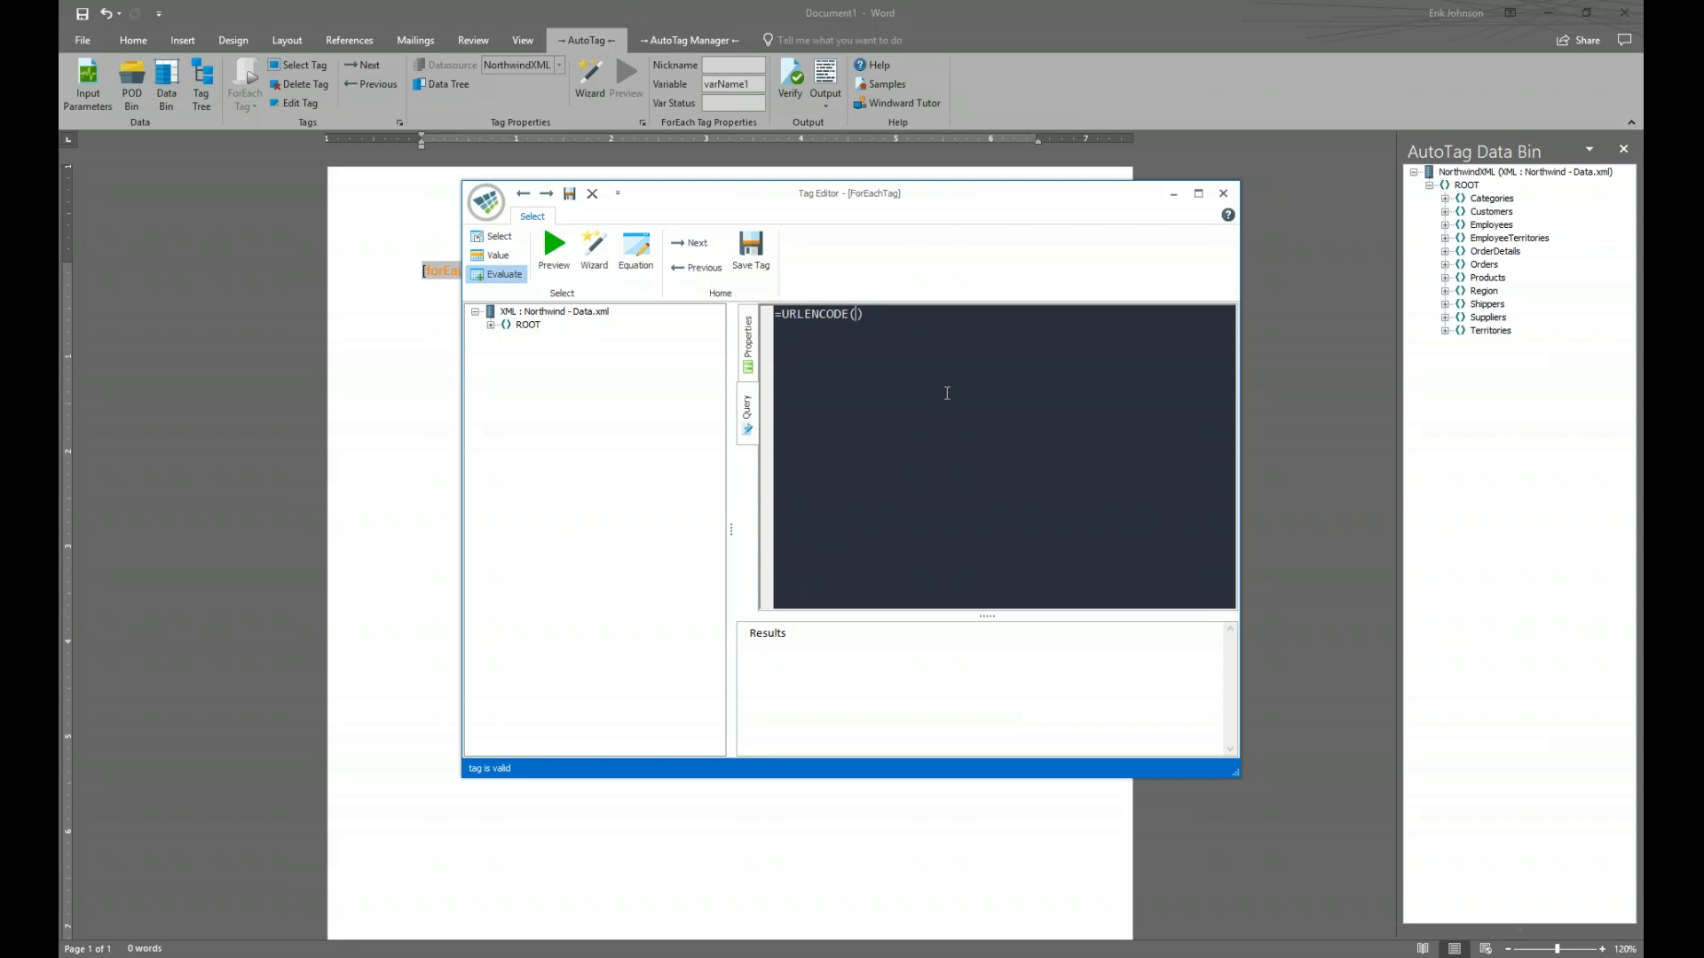
key("ctrl+v")
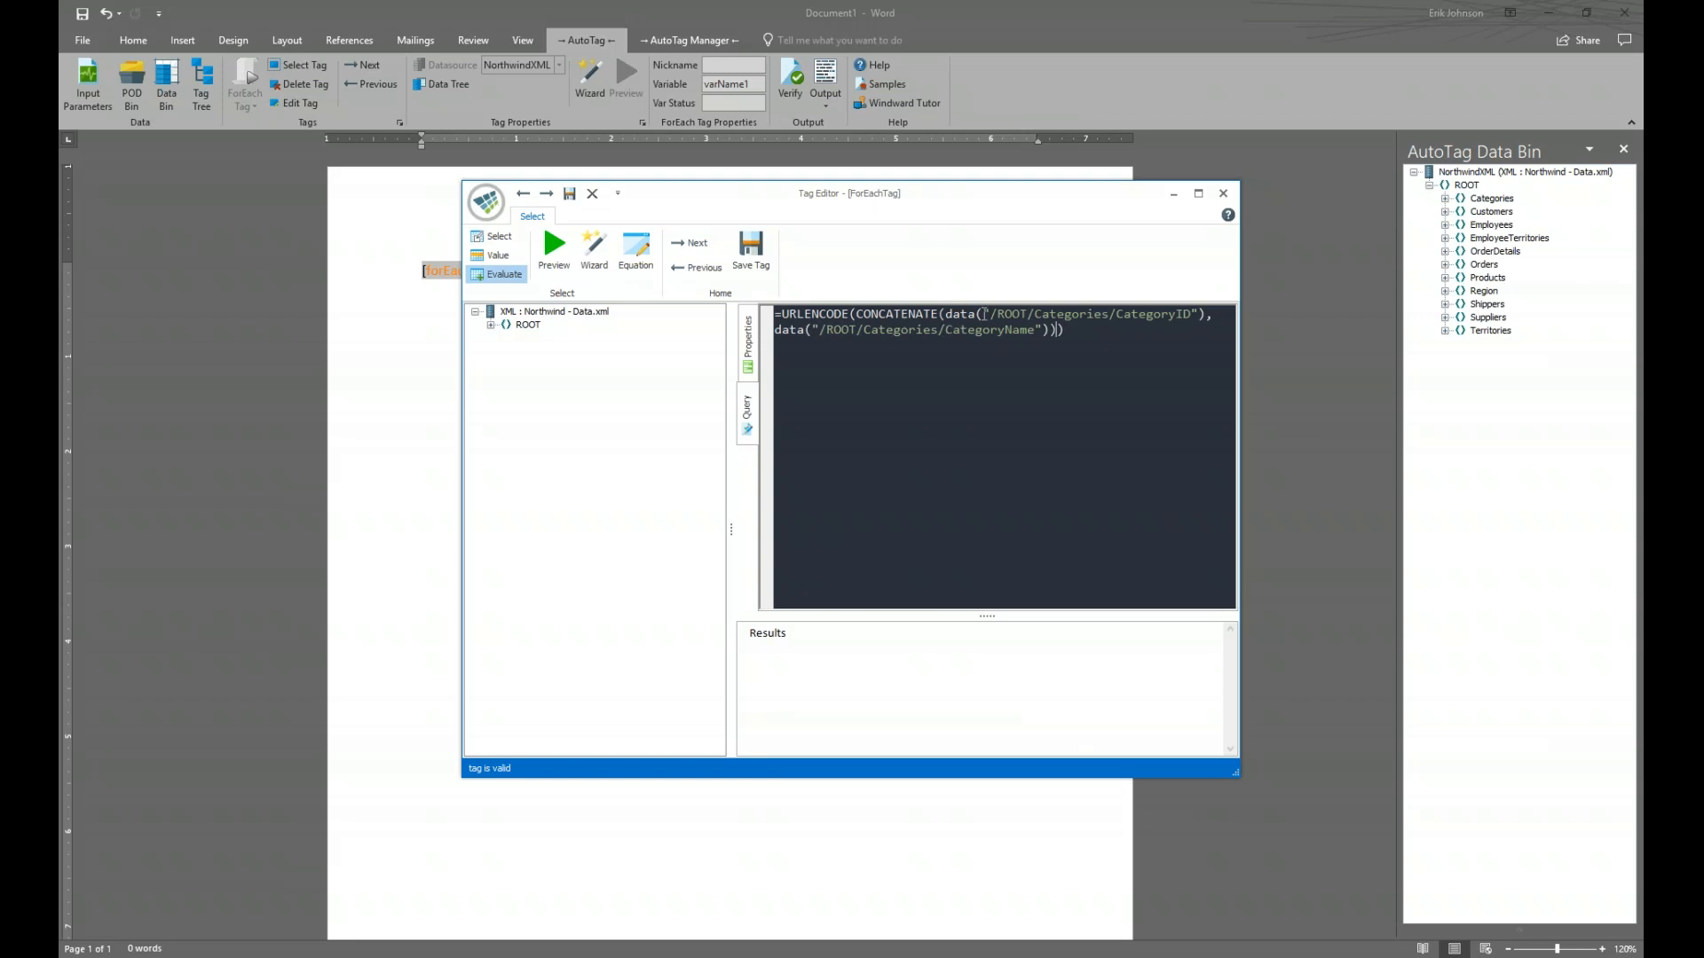
left_click_drag(983, 314, 1207, 314)
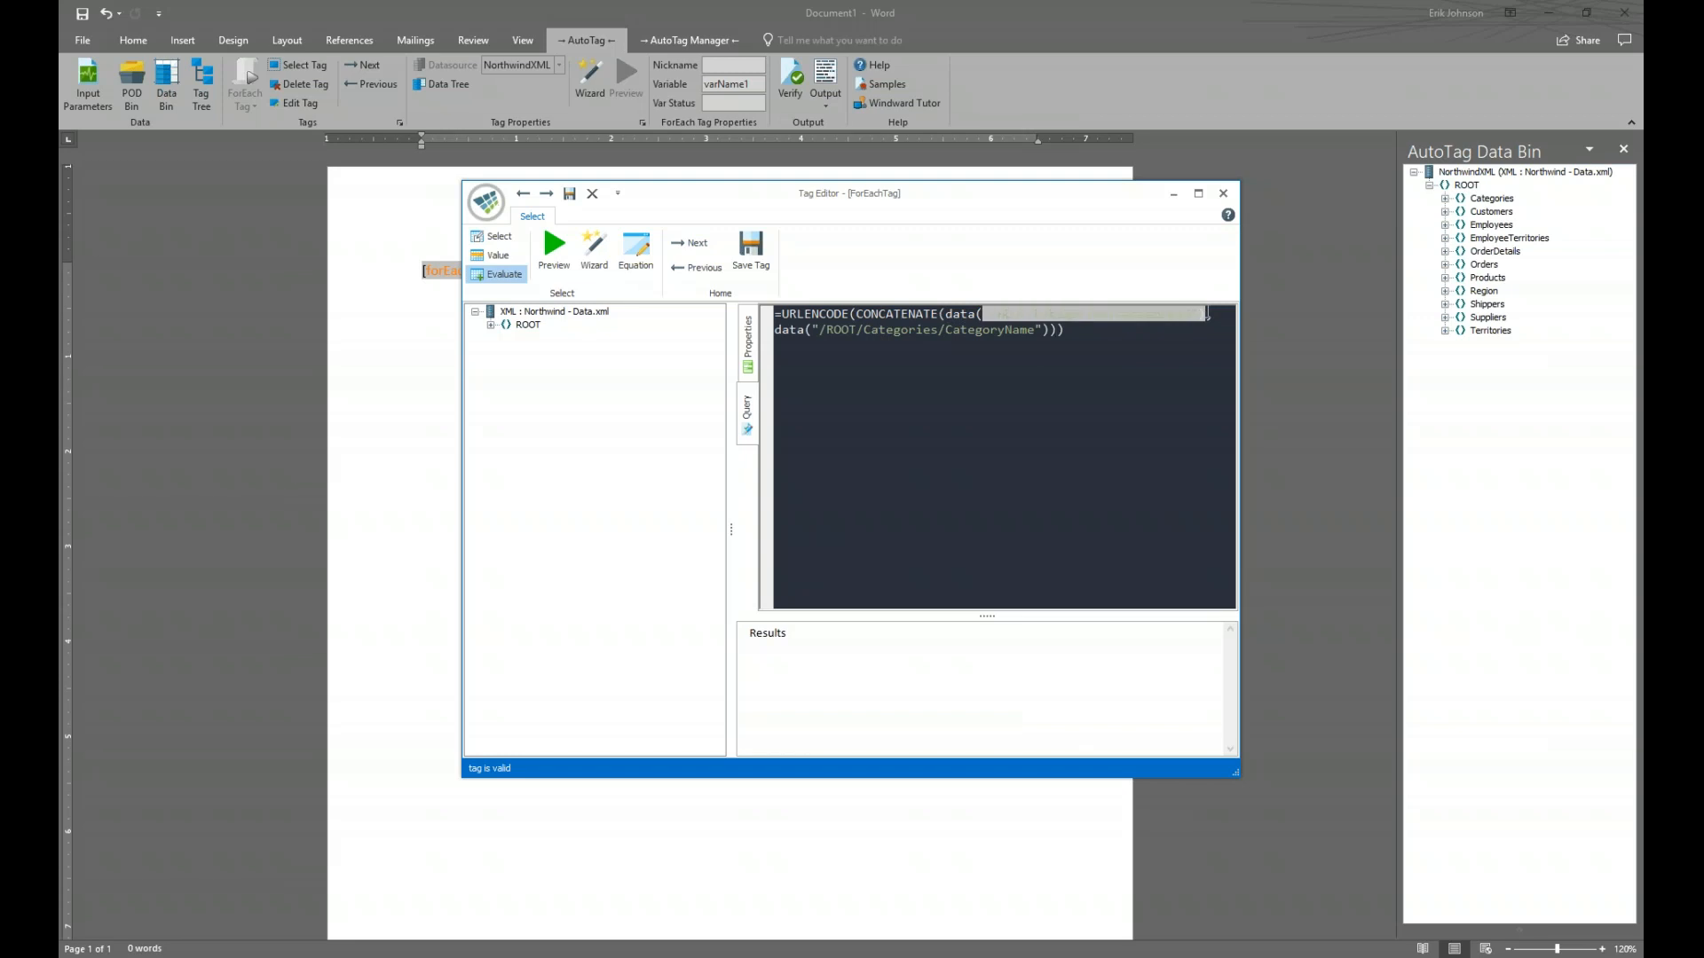
left_click_drag(811, 330, 1044, 332)
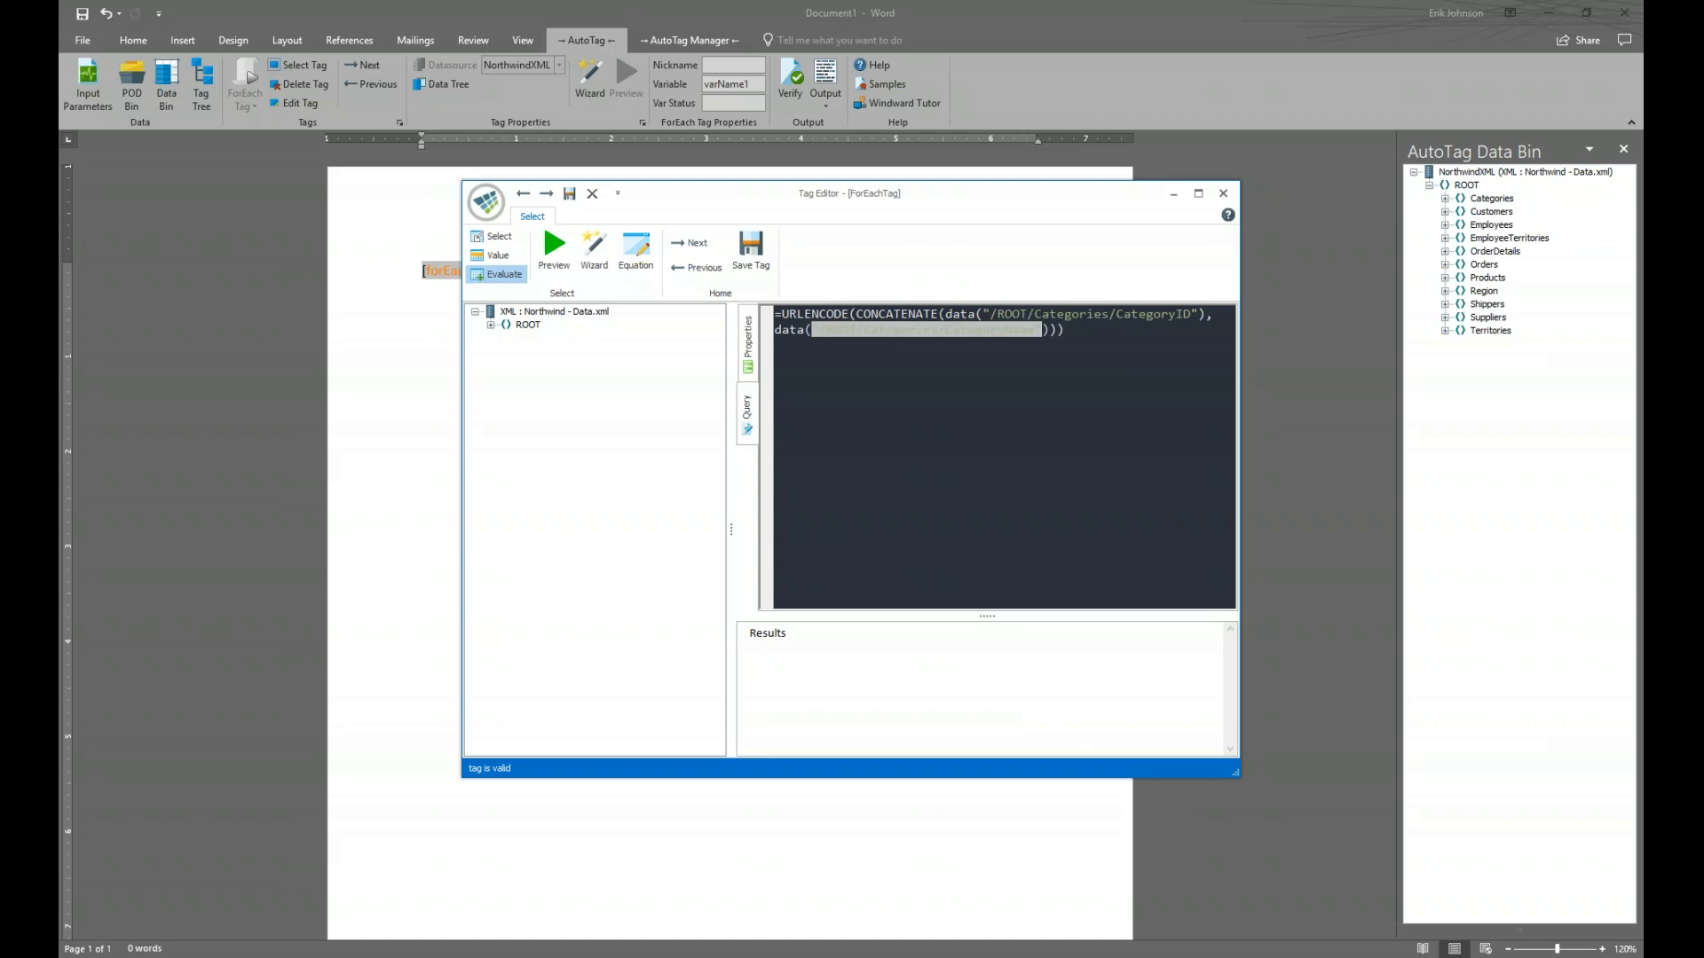